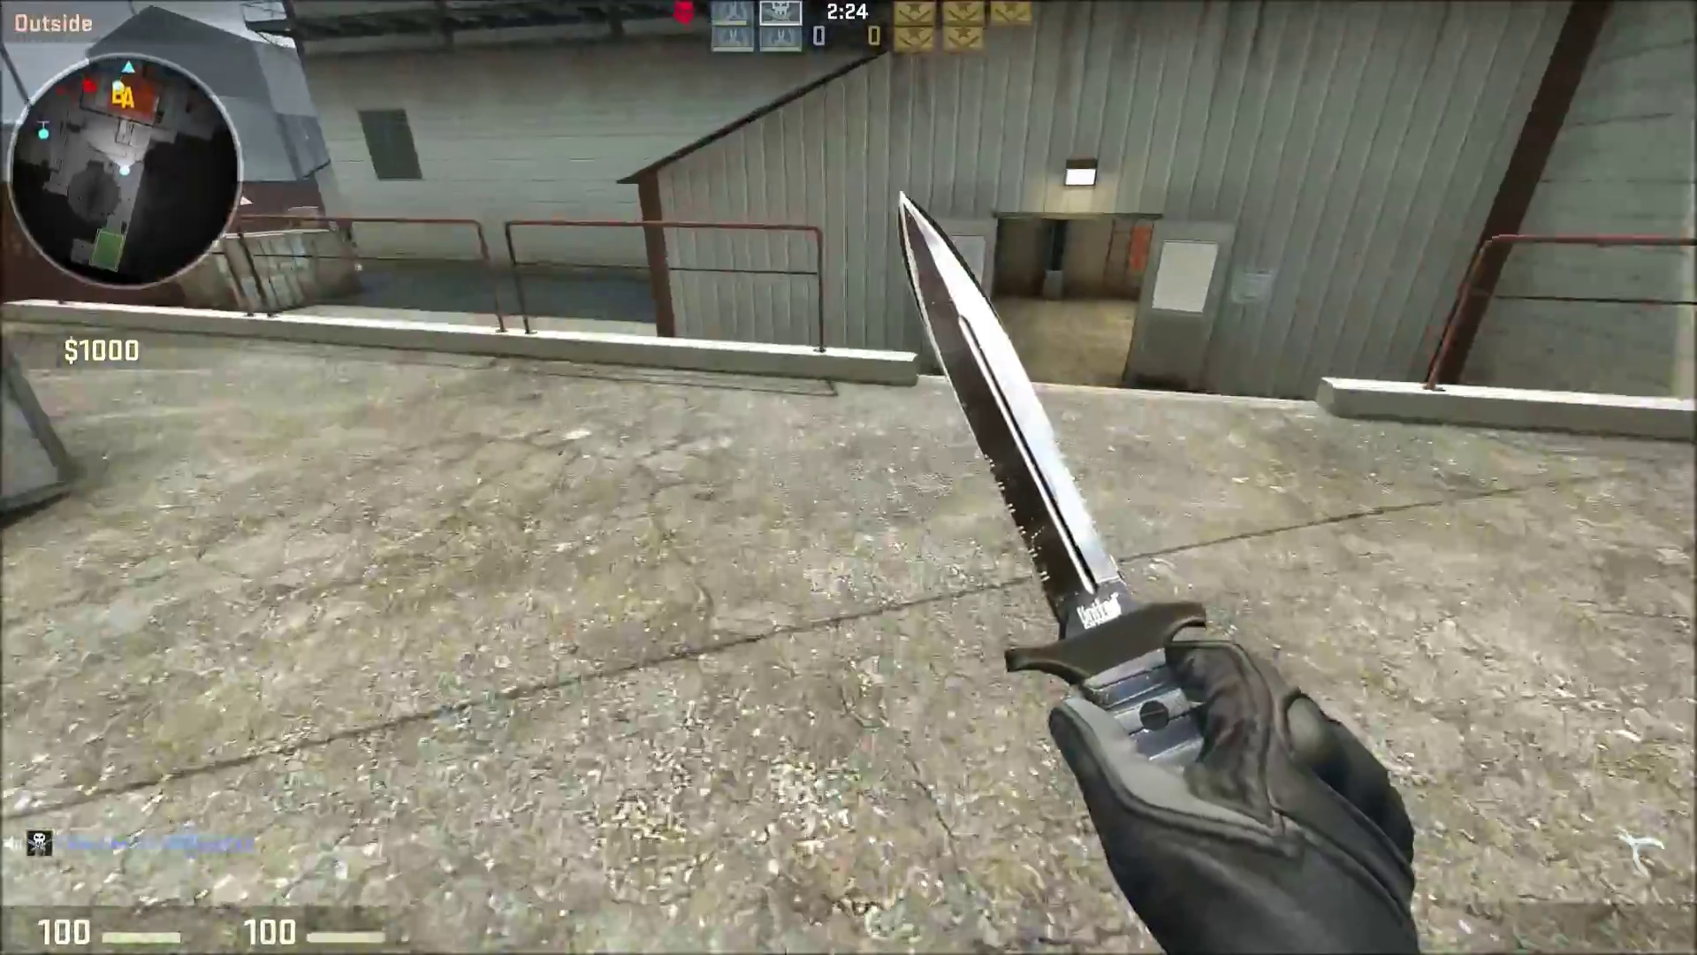
{"action": "key", "text": "w"}
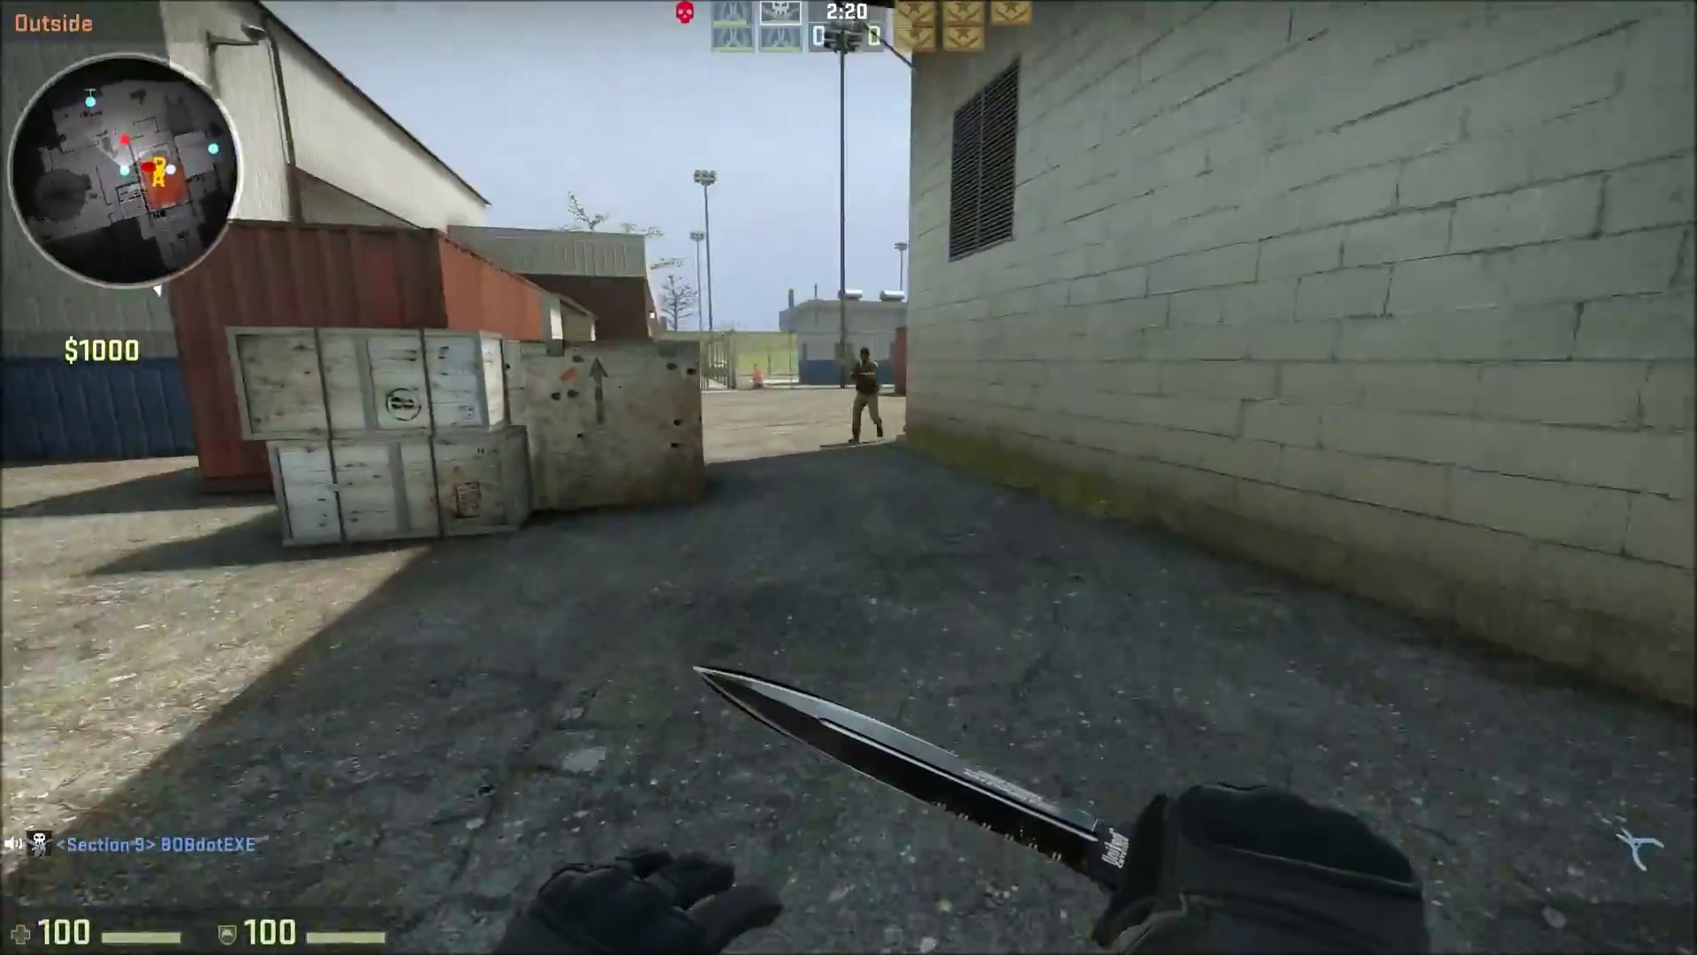
{"action": "left_click", "coordinate": [849, 477]}
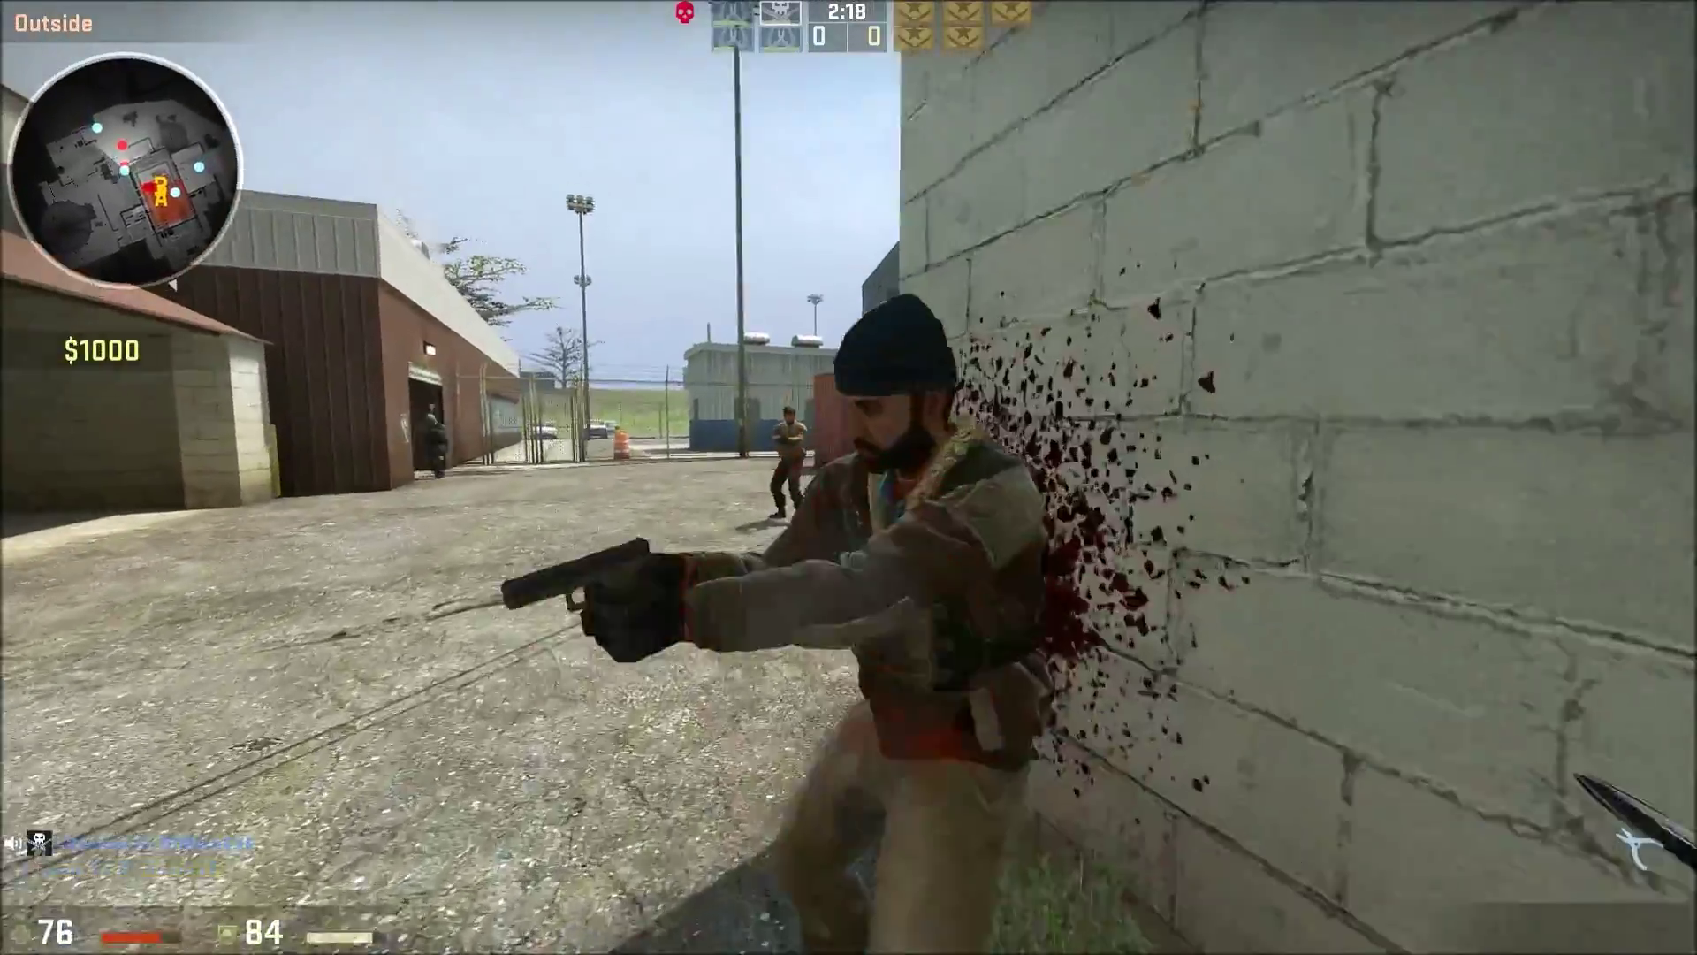
{"action": "key", "text": "w"}
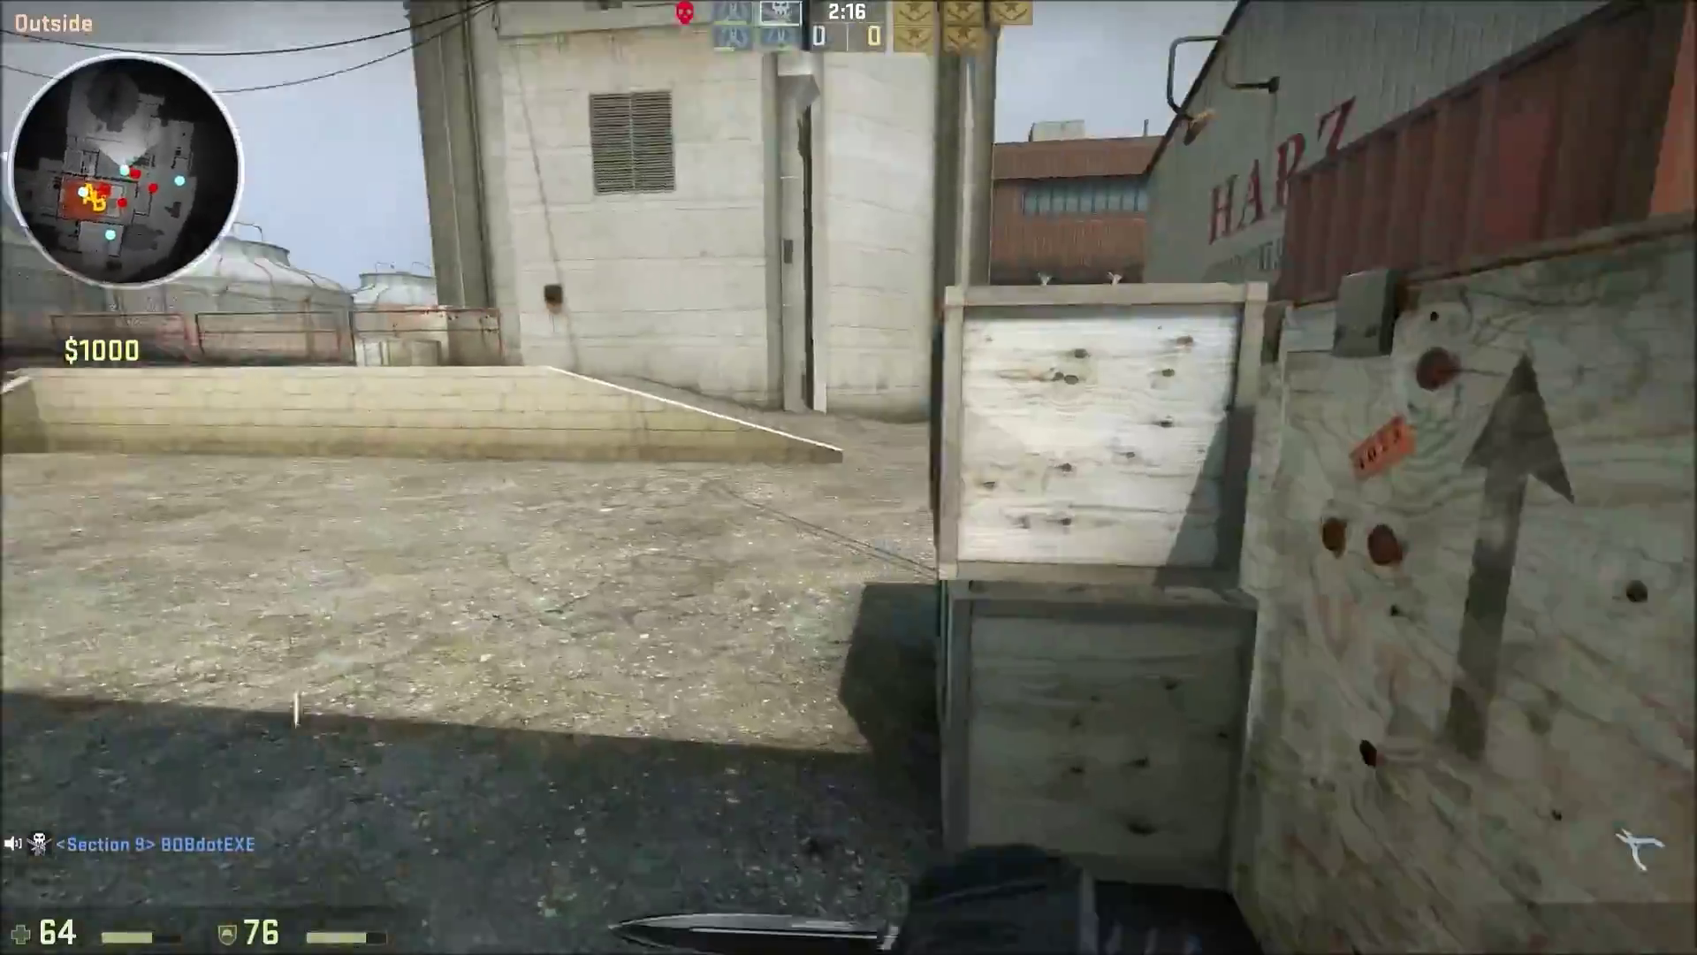
{"action": "key", "text": "w"}
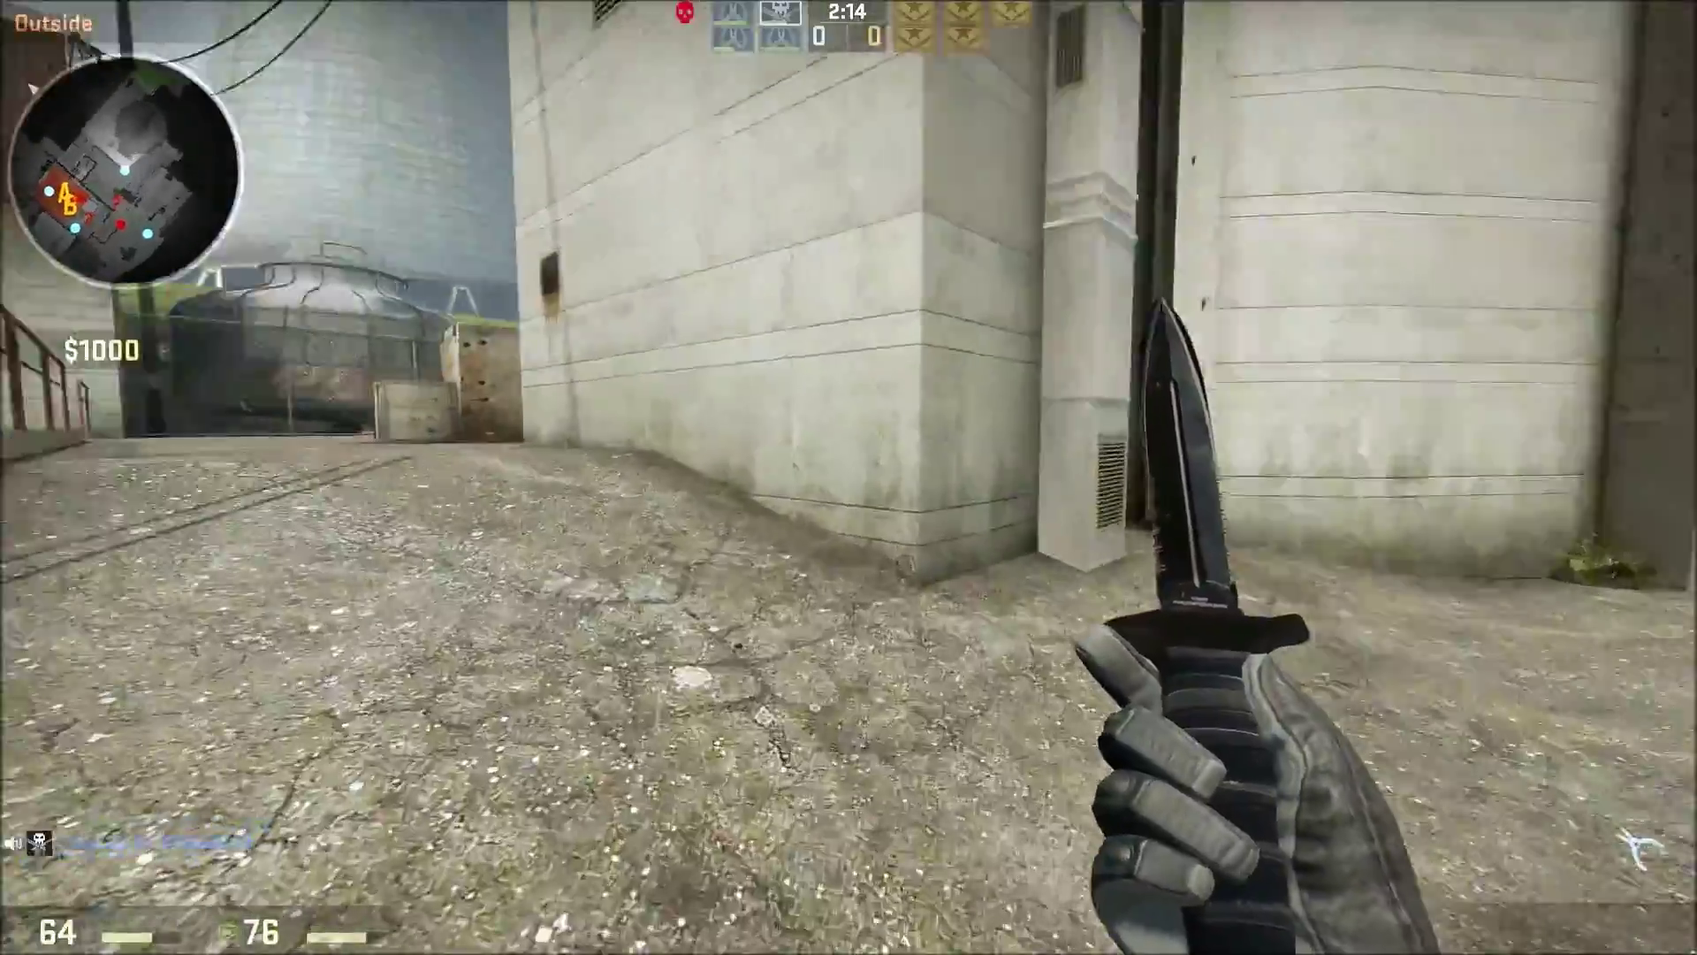
{"action": "key", "text": "w"}
{"action": "key", "text": "w"}
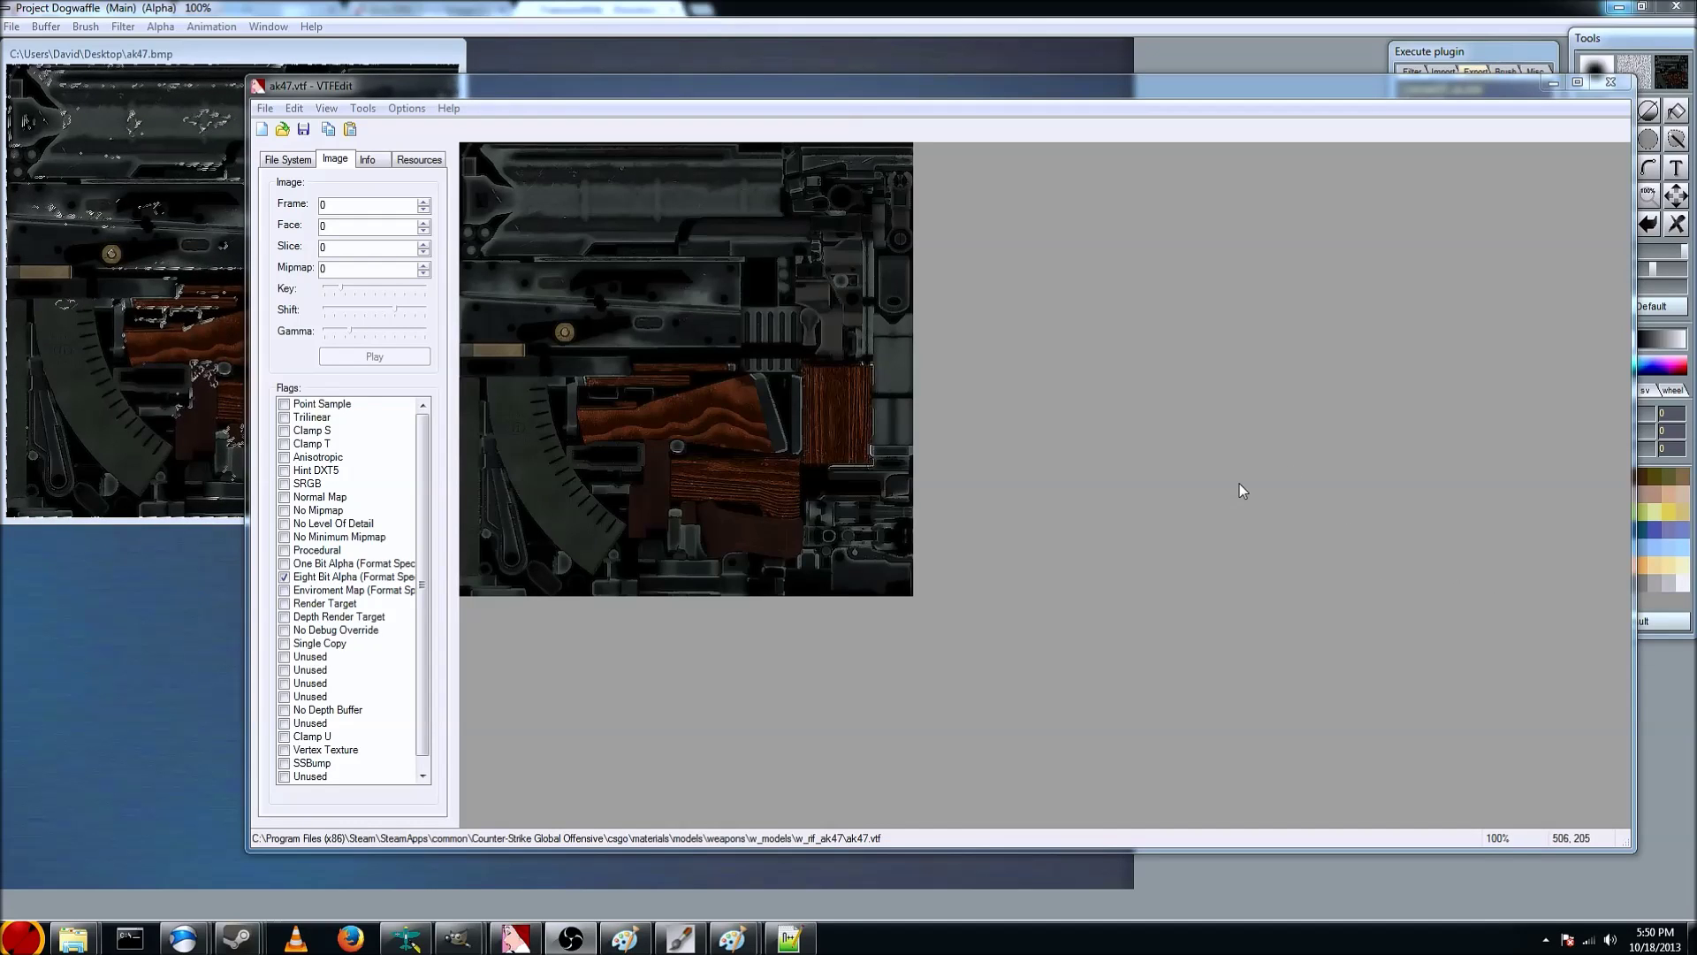
Start opening a texture file and browse through the csgo_big_models shortcut to the v_models folder
{"action": "left_click", "coordinate": [265, 108]}
{"action": "left_click", "coordinate": [295, 148]}
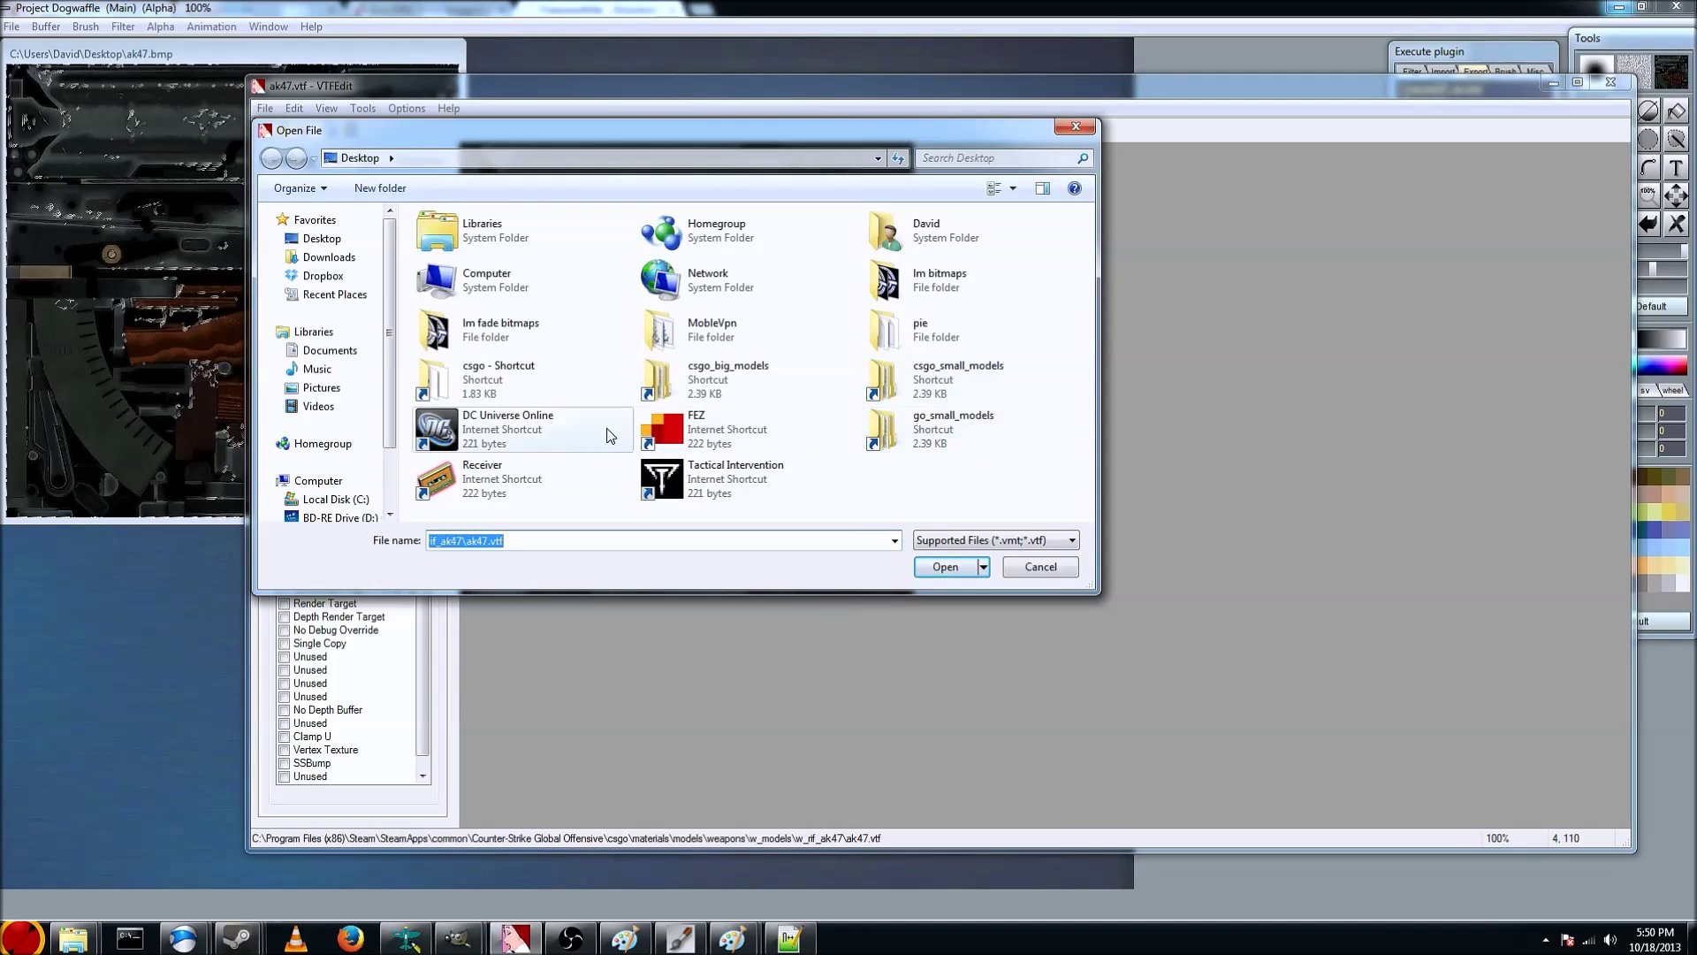
{"action": "left_click", "coordinate": [690, 385]}
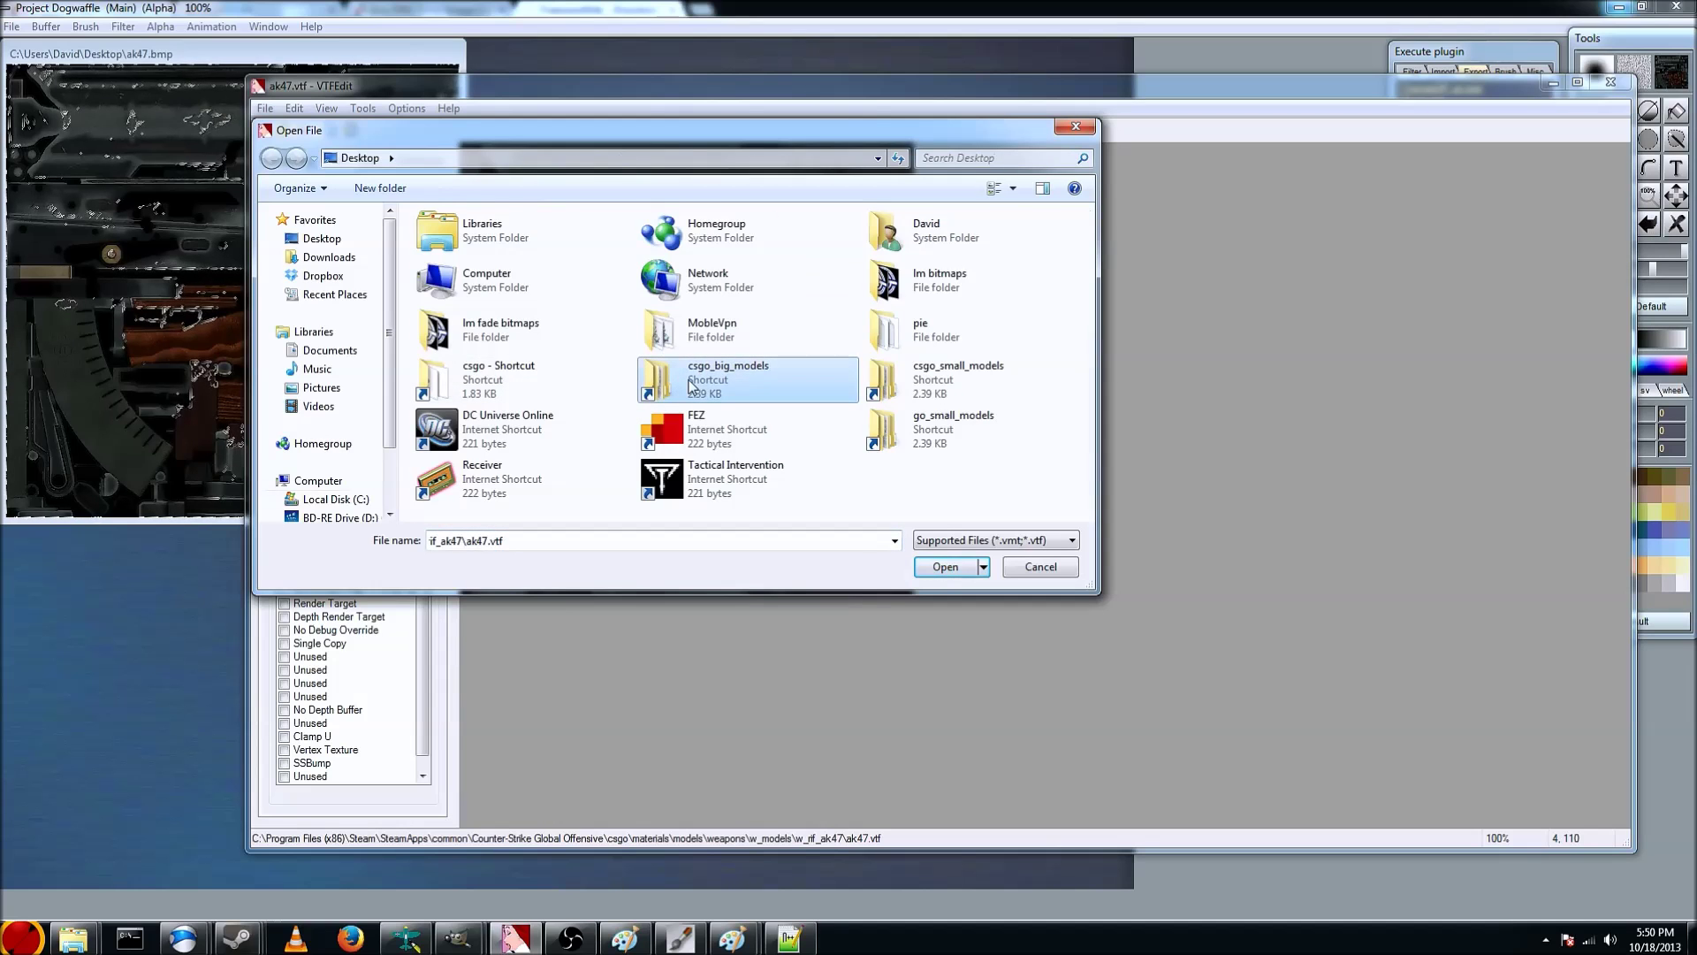
{"action": "double_click", "coordinate": [690, 386]}
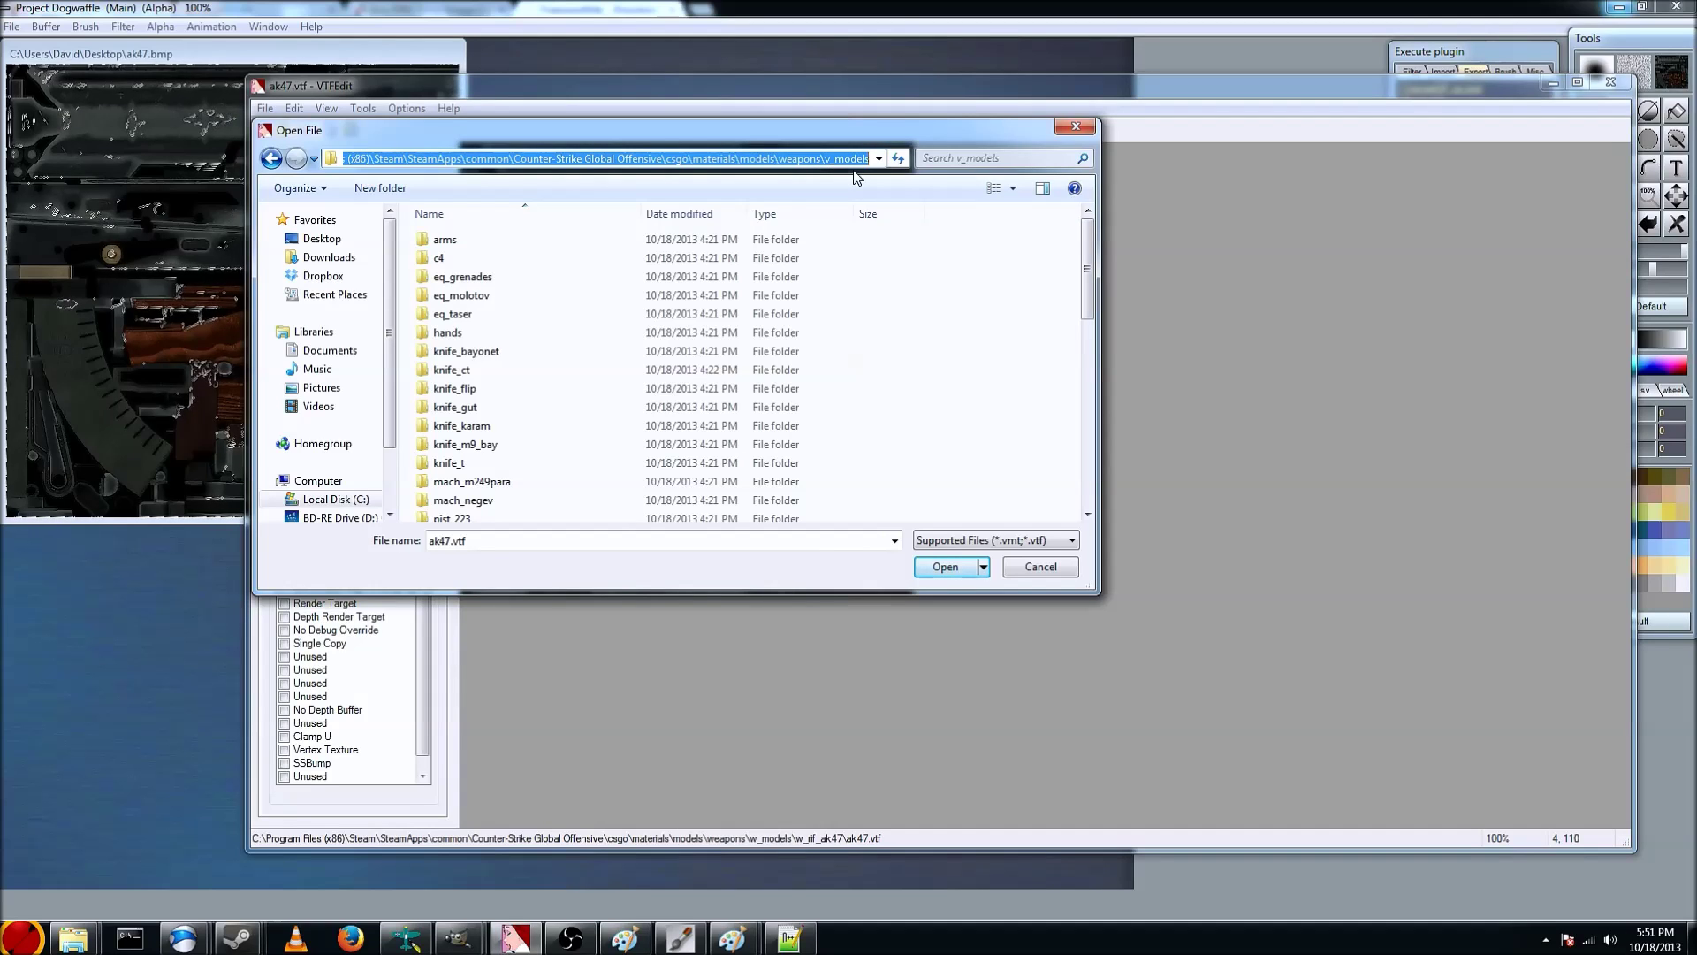
Open the ak47.vtf texture from the rif_ak47 folder
{"action": "left_click", "coordinate": [637, 351]}
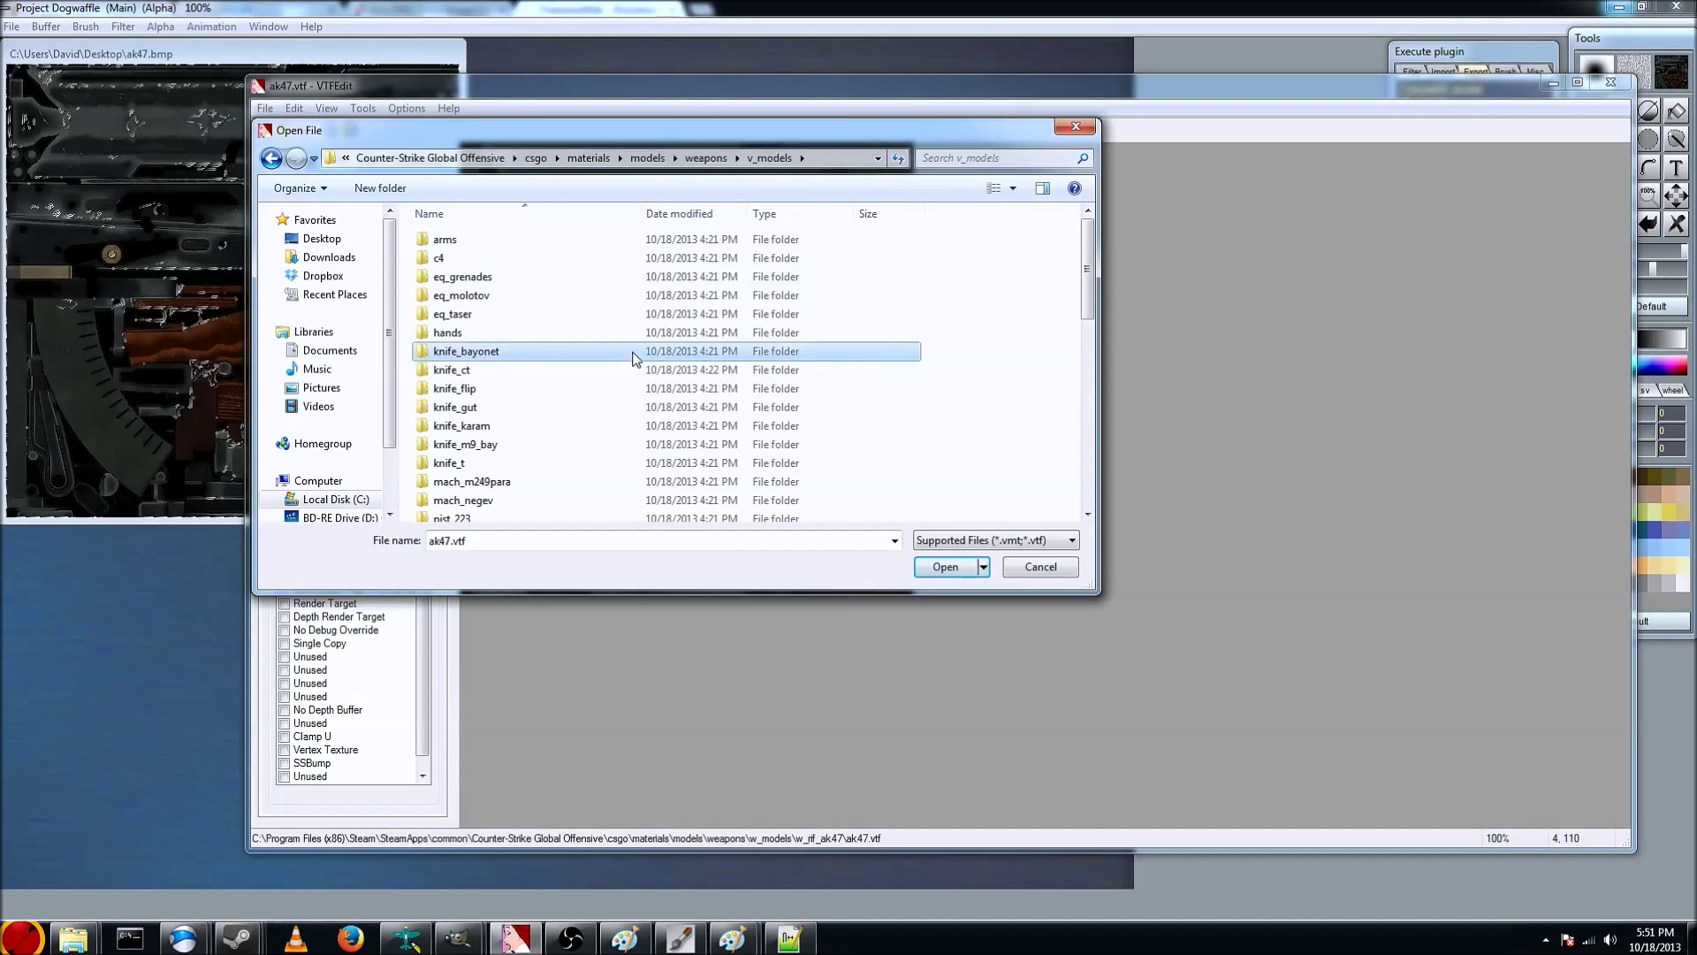
{"action": "scroll", "coordinate": [636, 336], "scroll_direction": "down", "scroll_amount": 8}
{"action": "scroll", "coordinate": [633, 301], "scroll_direction": "down", "scroll_amount": 1}
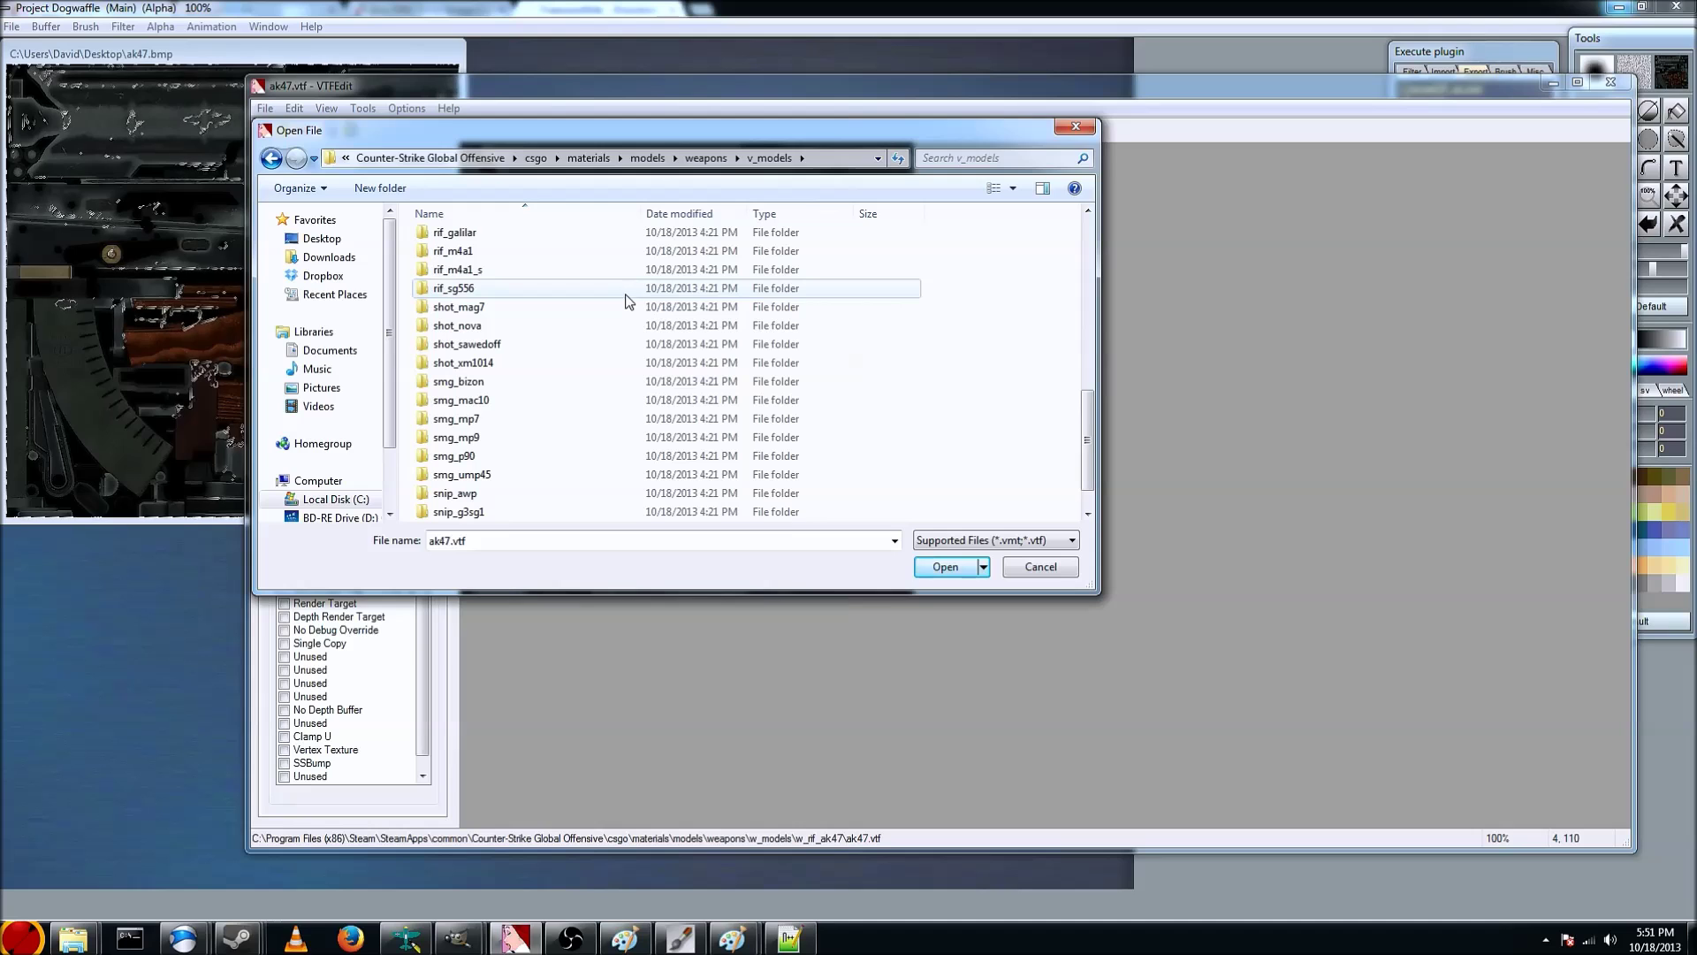
{"action": "scroll", "coordinate": [626, 305], "scroll_direction": "down", "scroll_amount": 1}
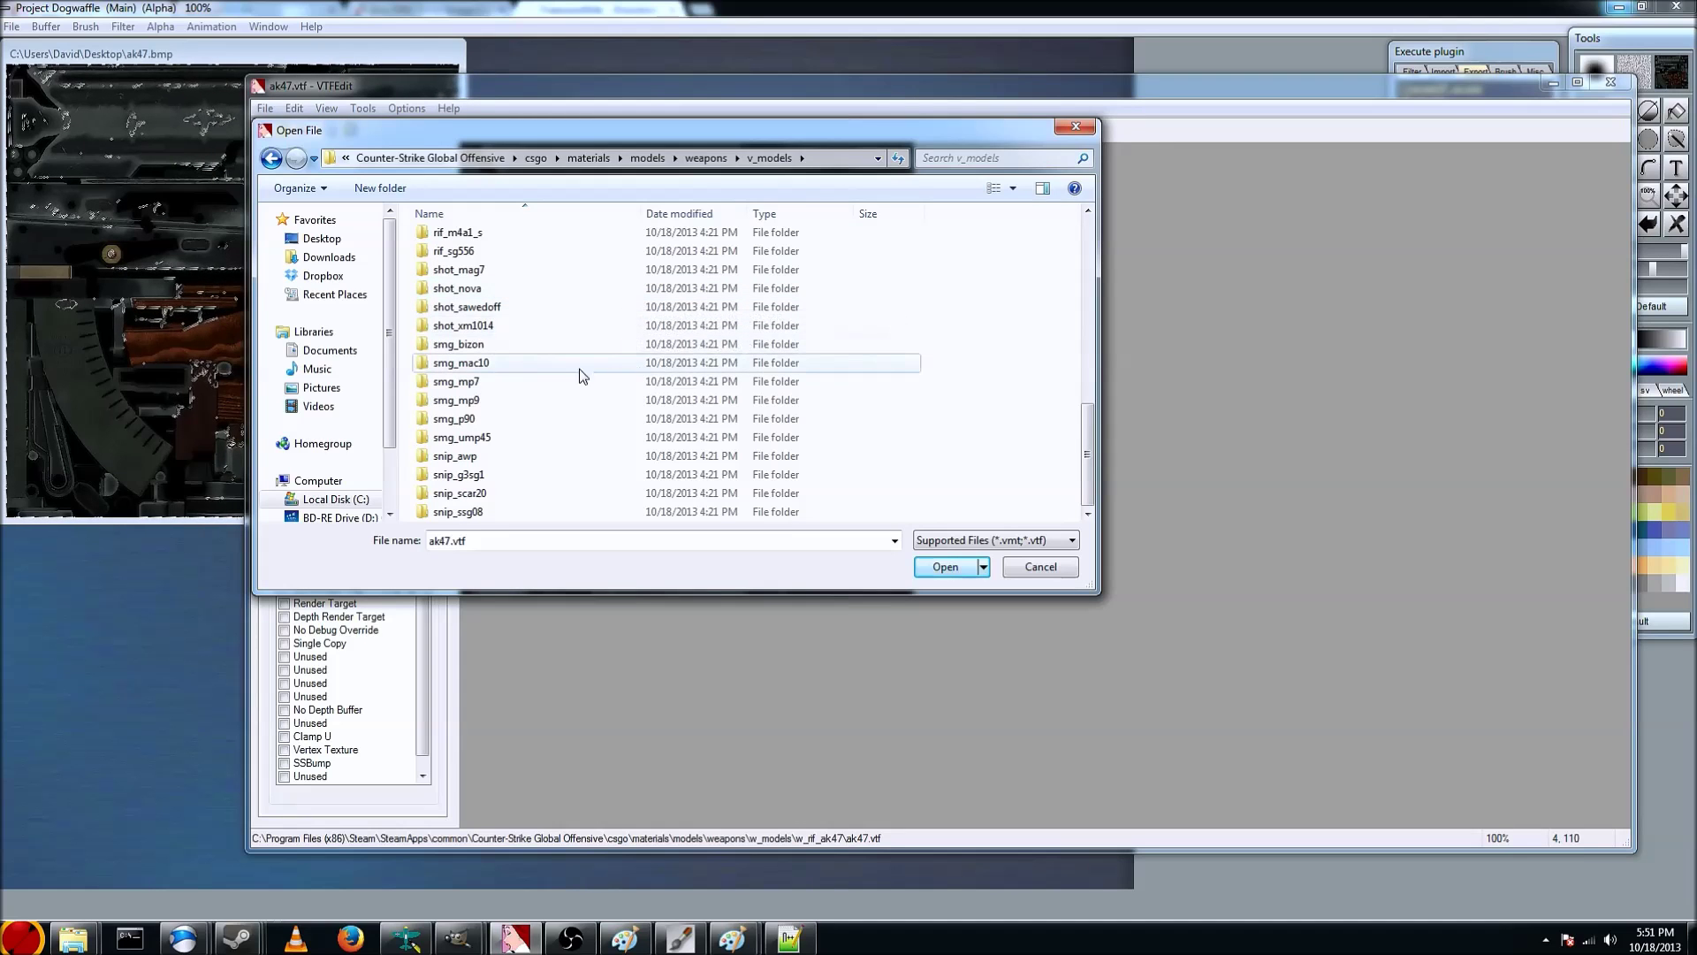
{"action": "scroll", "coordinate": [583, 354], "scroll_direction": "up", "scroll_amount": 4}
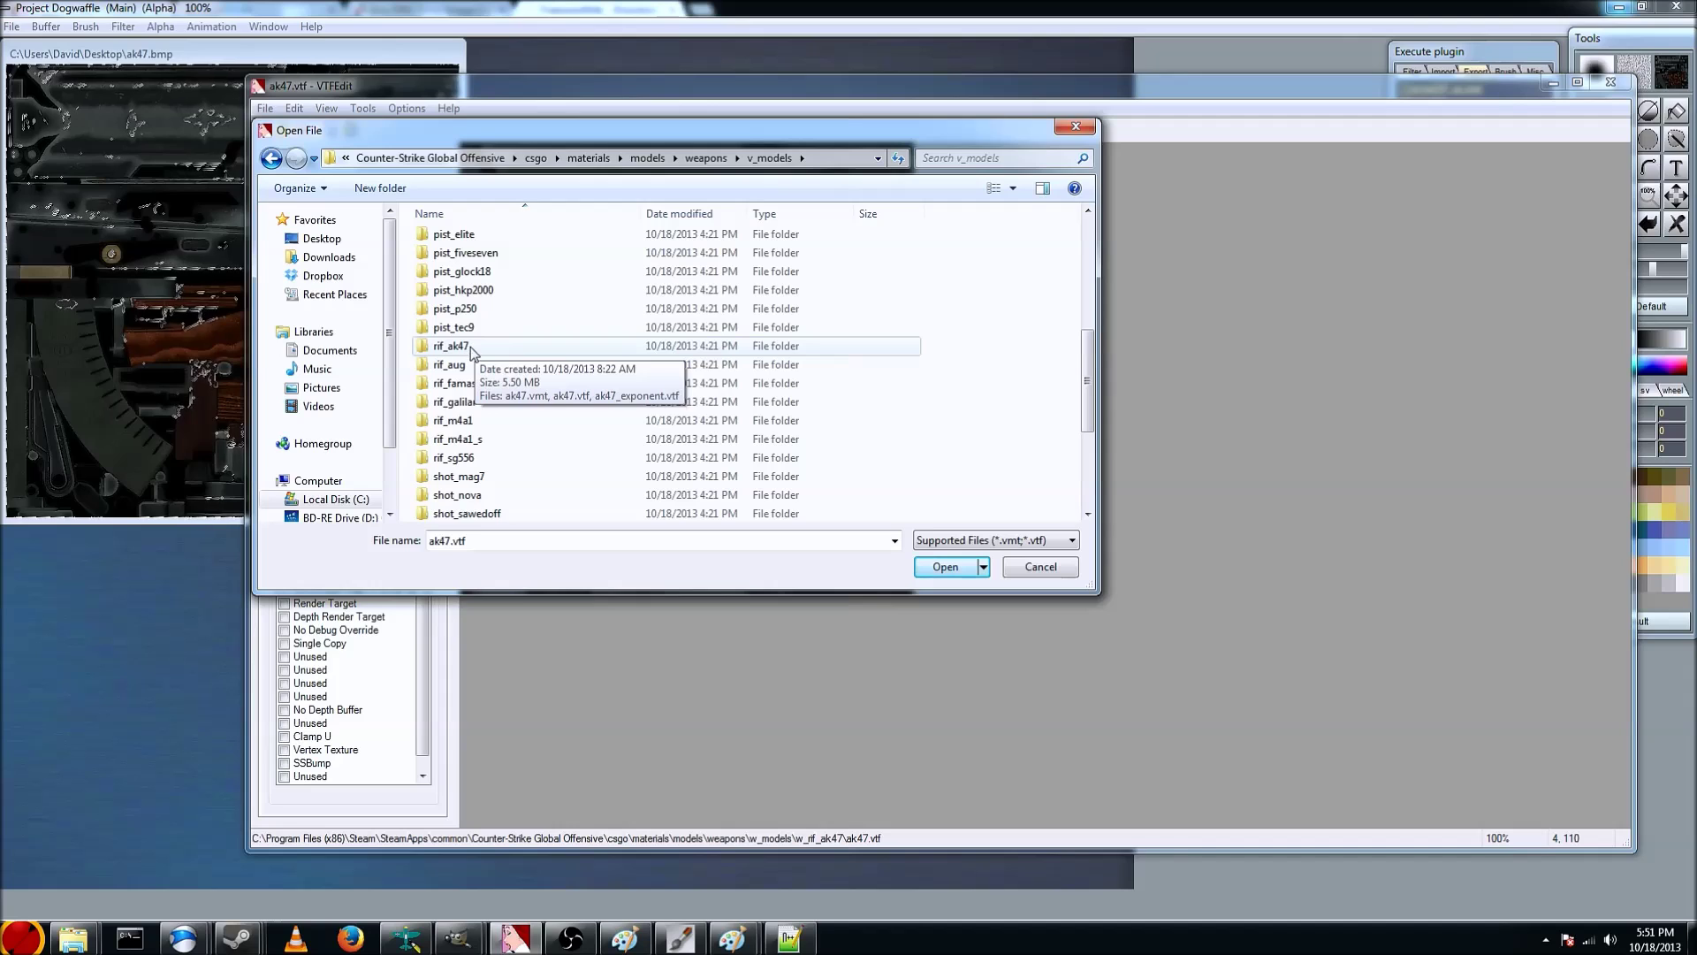
{"action": "double_click", "coordinate": [447, 347]}
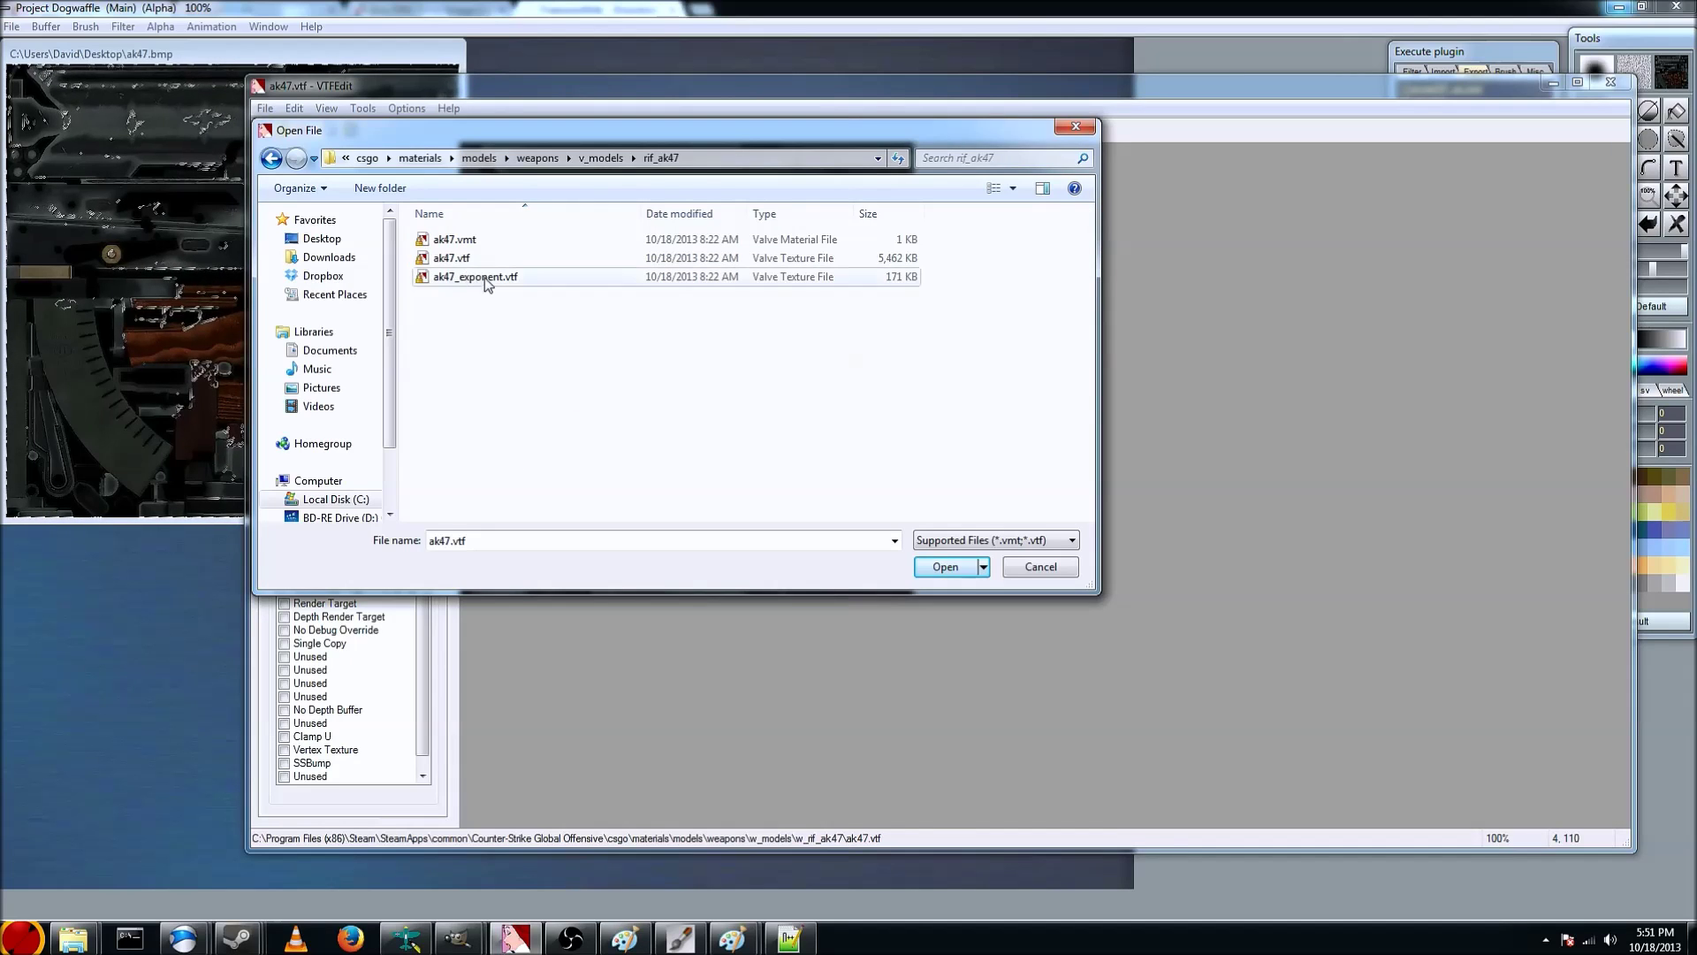
{"action": "double_click", "coordinate": [461, 260]}
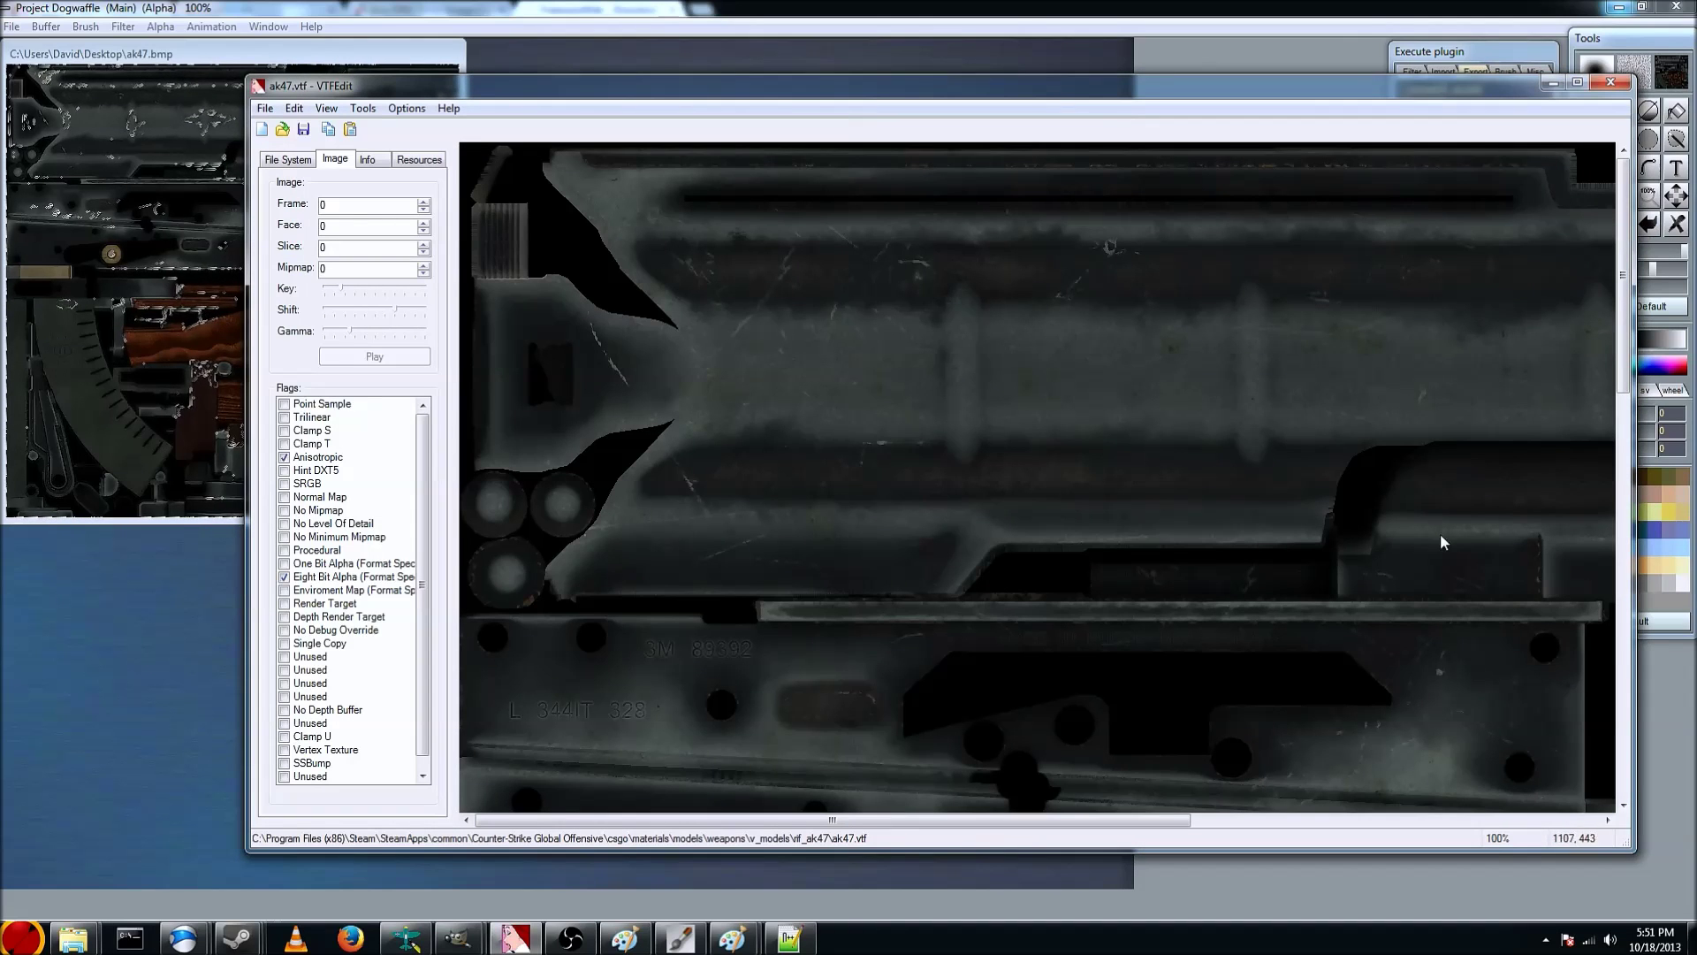
Export the texture as a TGA file to the Desktop, overwriting the existing ak47.tga
{"action": "left_click", "coordinate": [264, 108]}
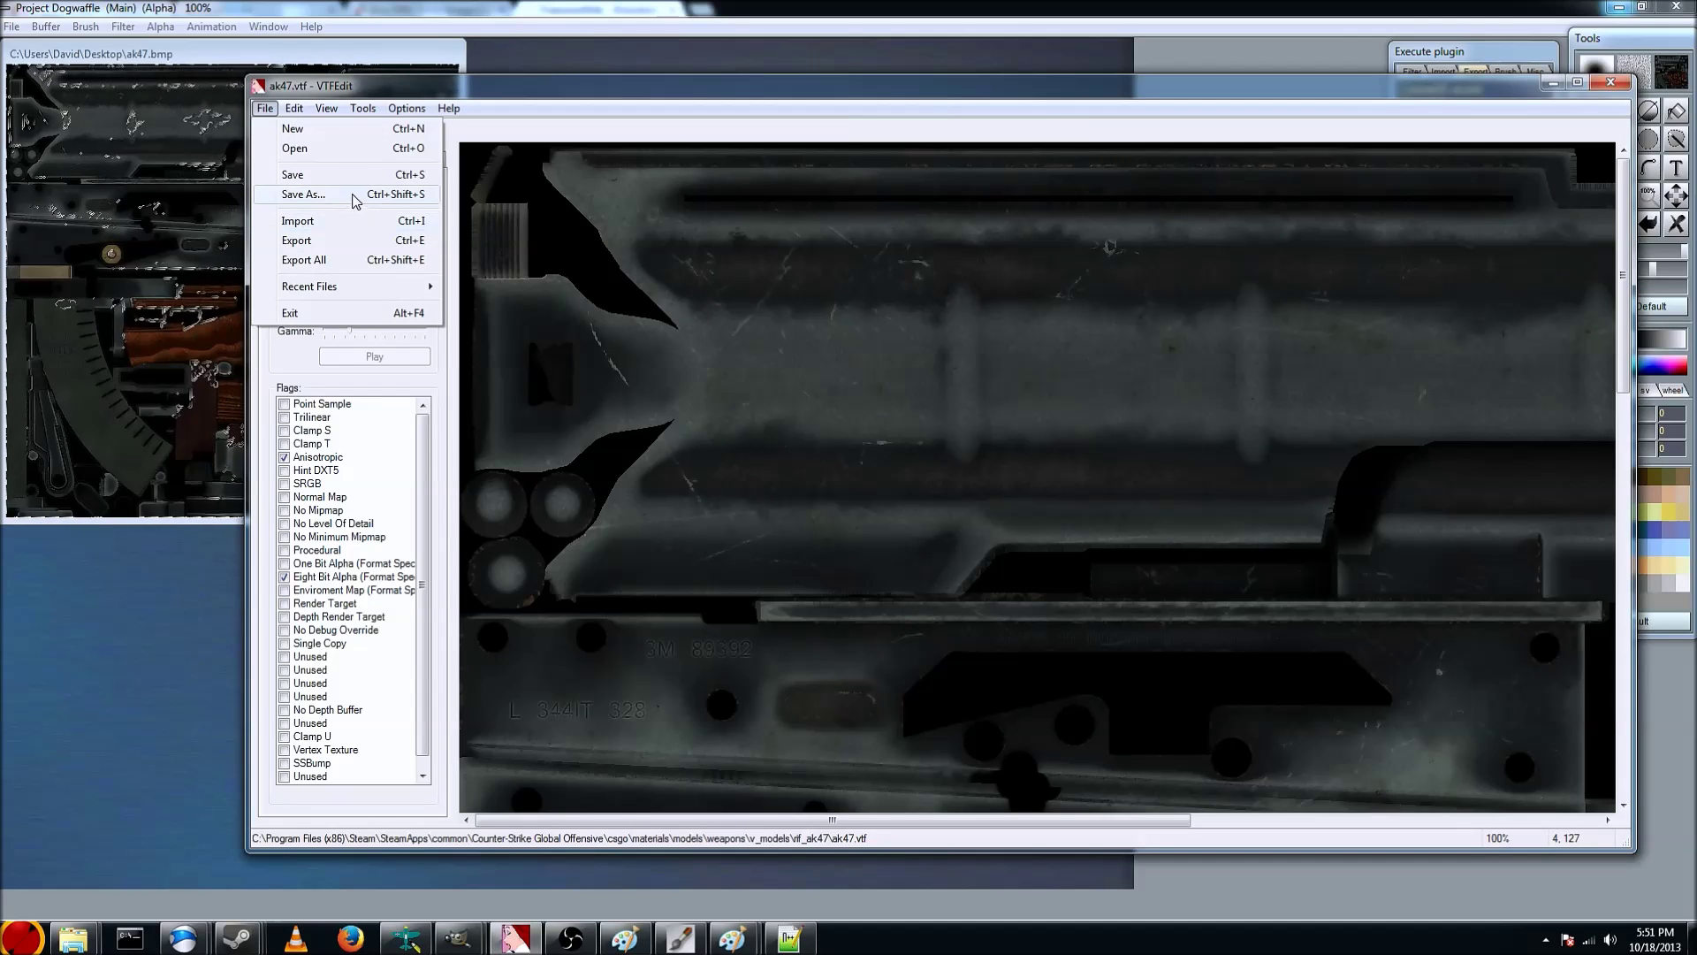
{"action": "left_click", "coordinate": [343, 242]}
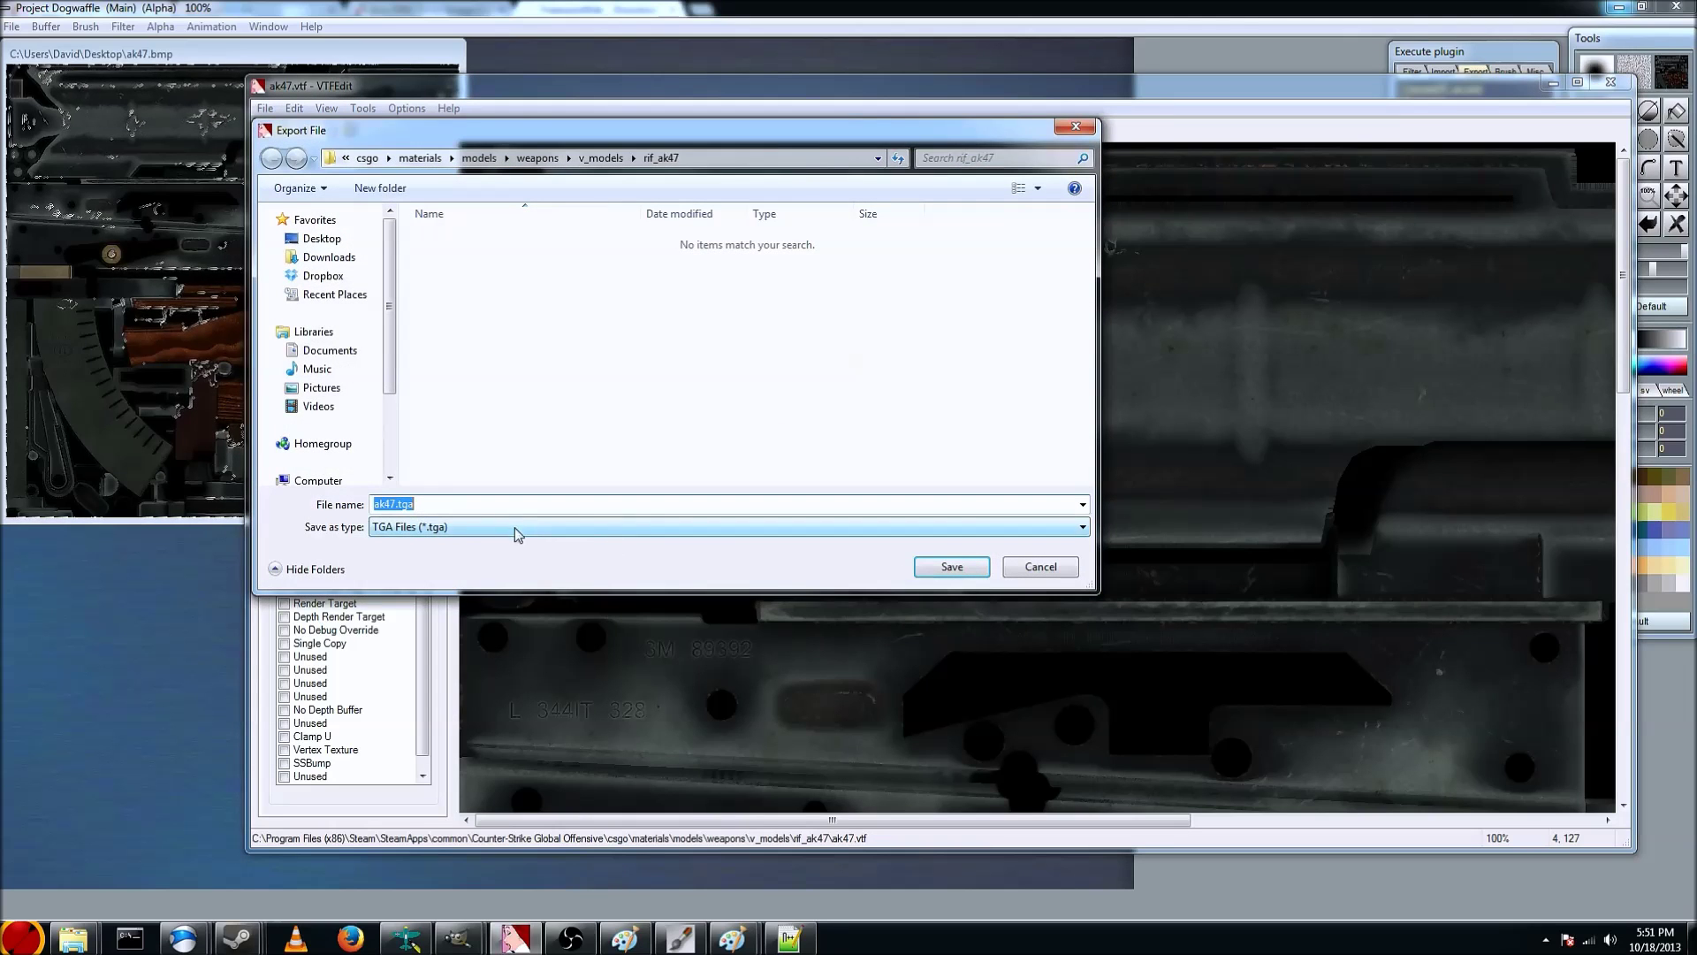
{"action": "left_click", "coordinate": [320, 237]}
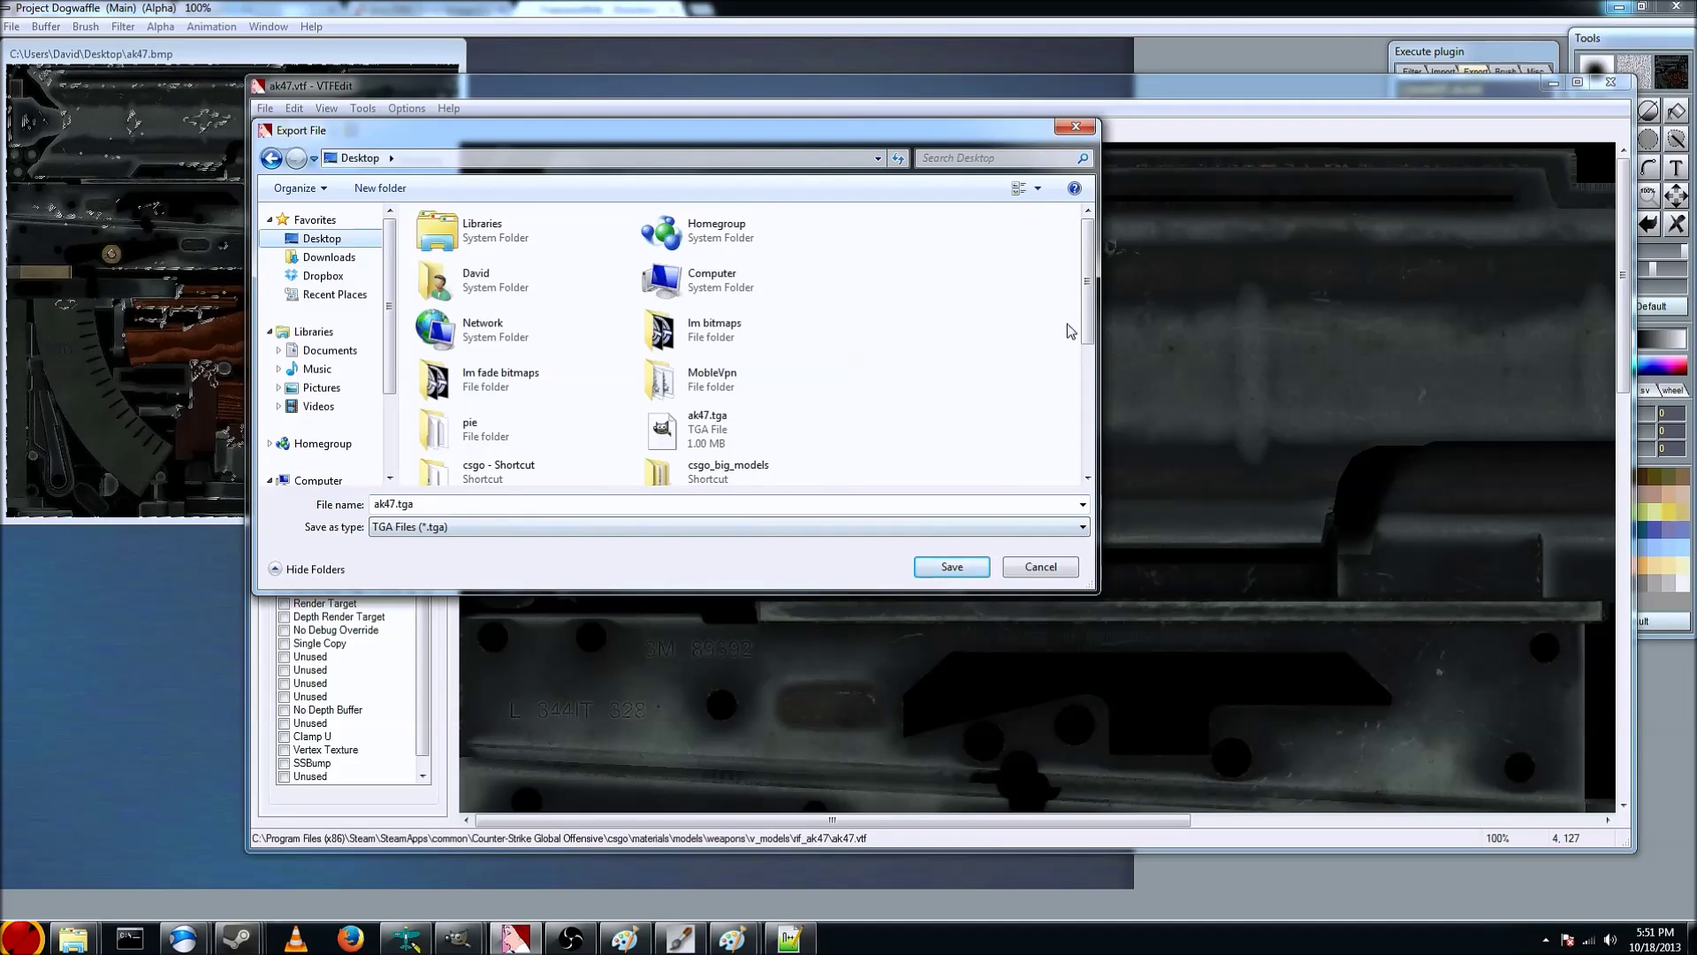
{"action": "left_click", "coordinate": [707, 428]}
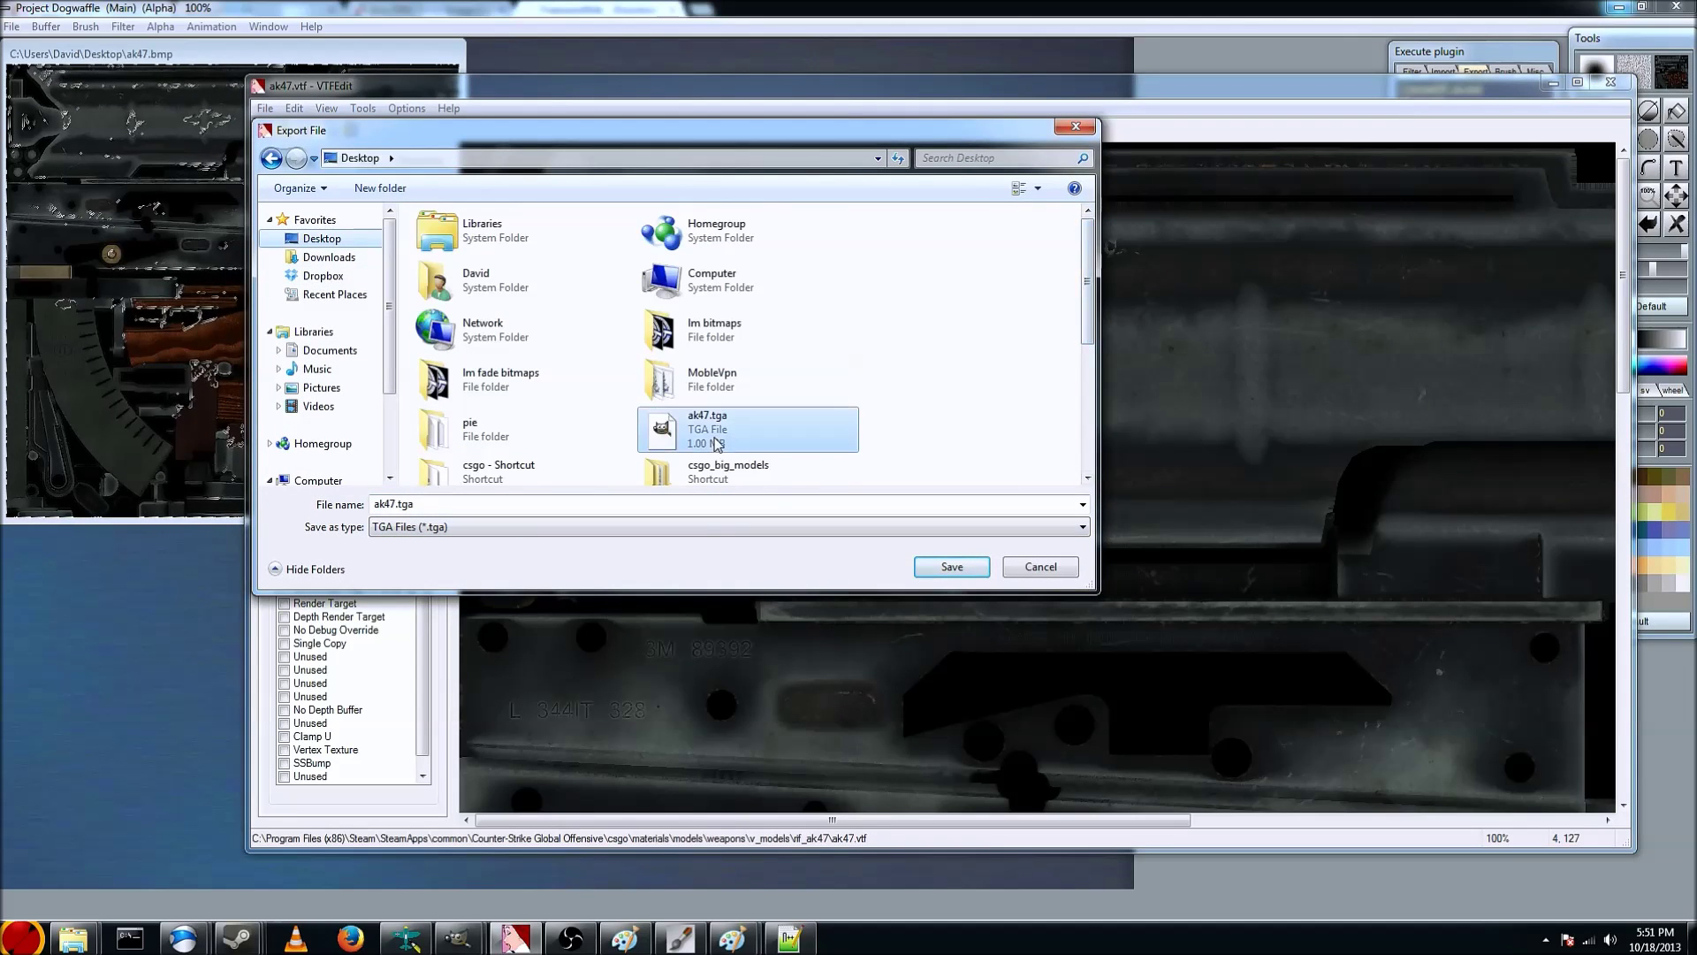
{"action": "left_click", "coordinate": [951, 568]}
{"action": "left_click", "coordinate": [900, 473]}
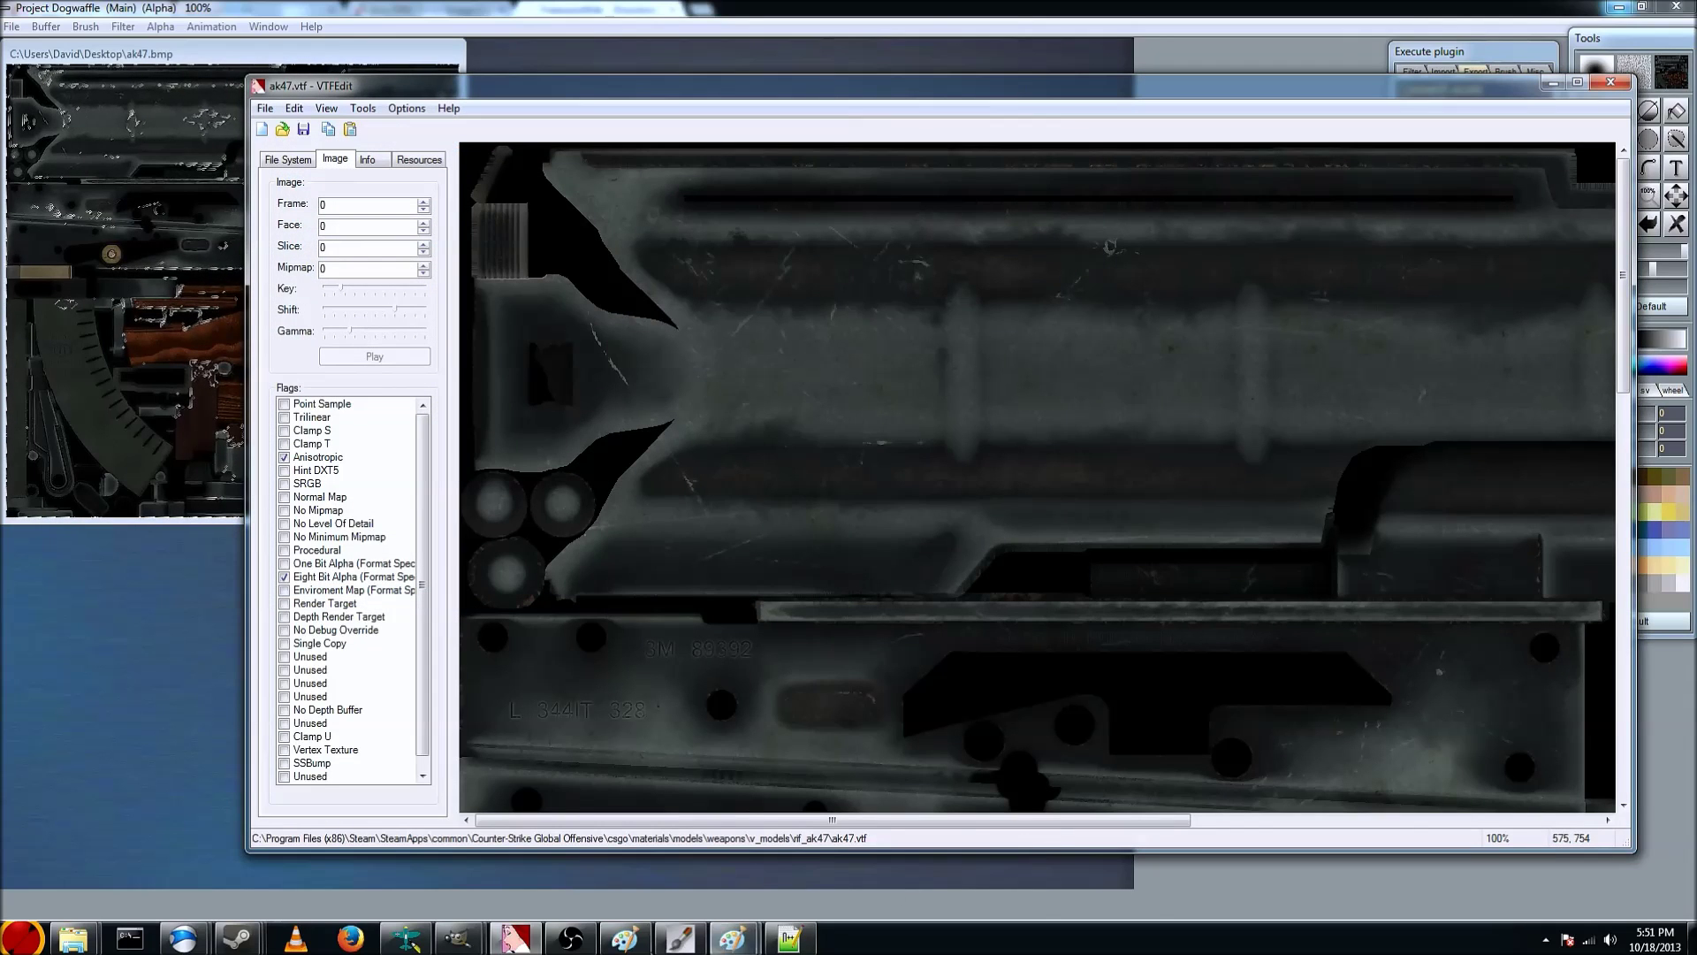
Switch to Project Dogwaffle and start opening a file, with the file type set to Targa
{"action": "left_click", "coordinate": [203, 32]}
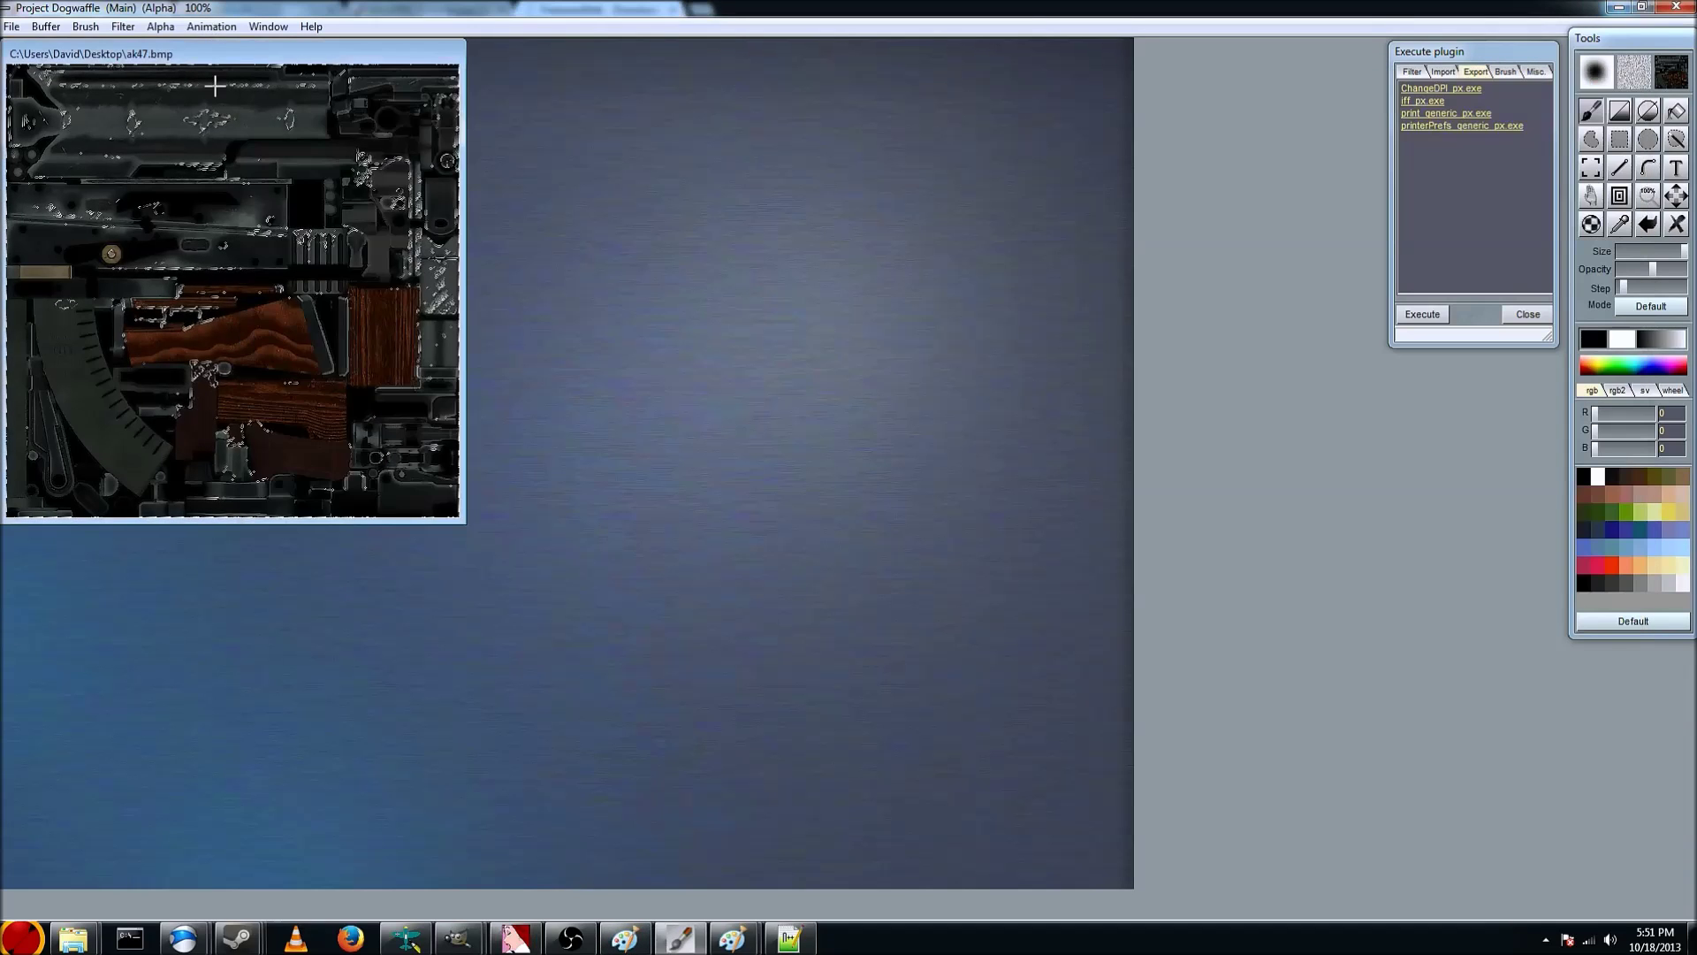
{"action": "left_click", "coordinate": [11, 27]}
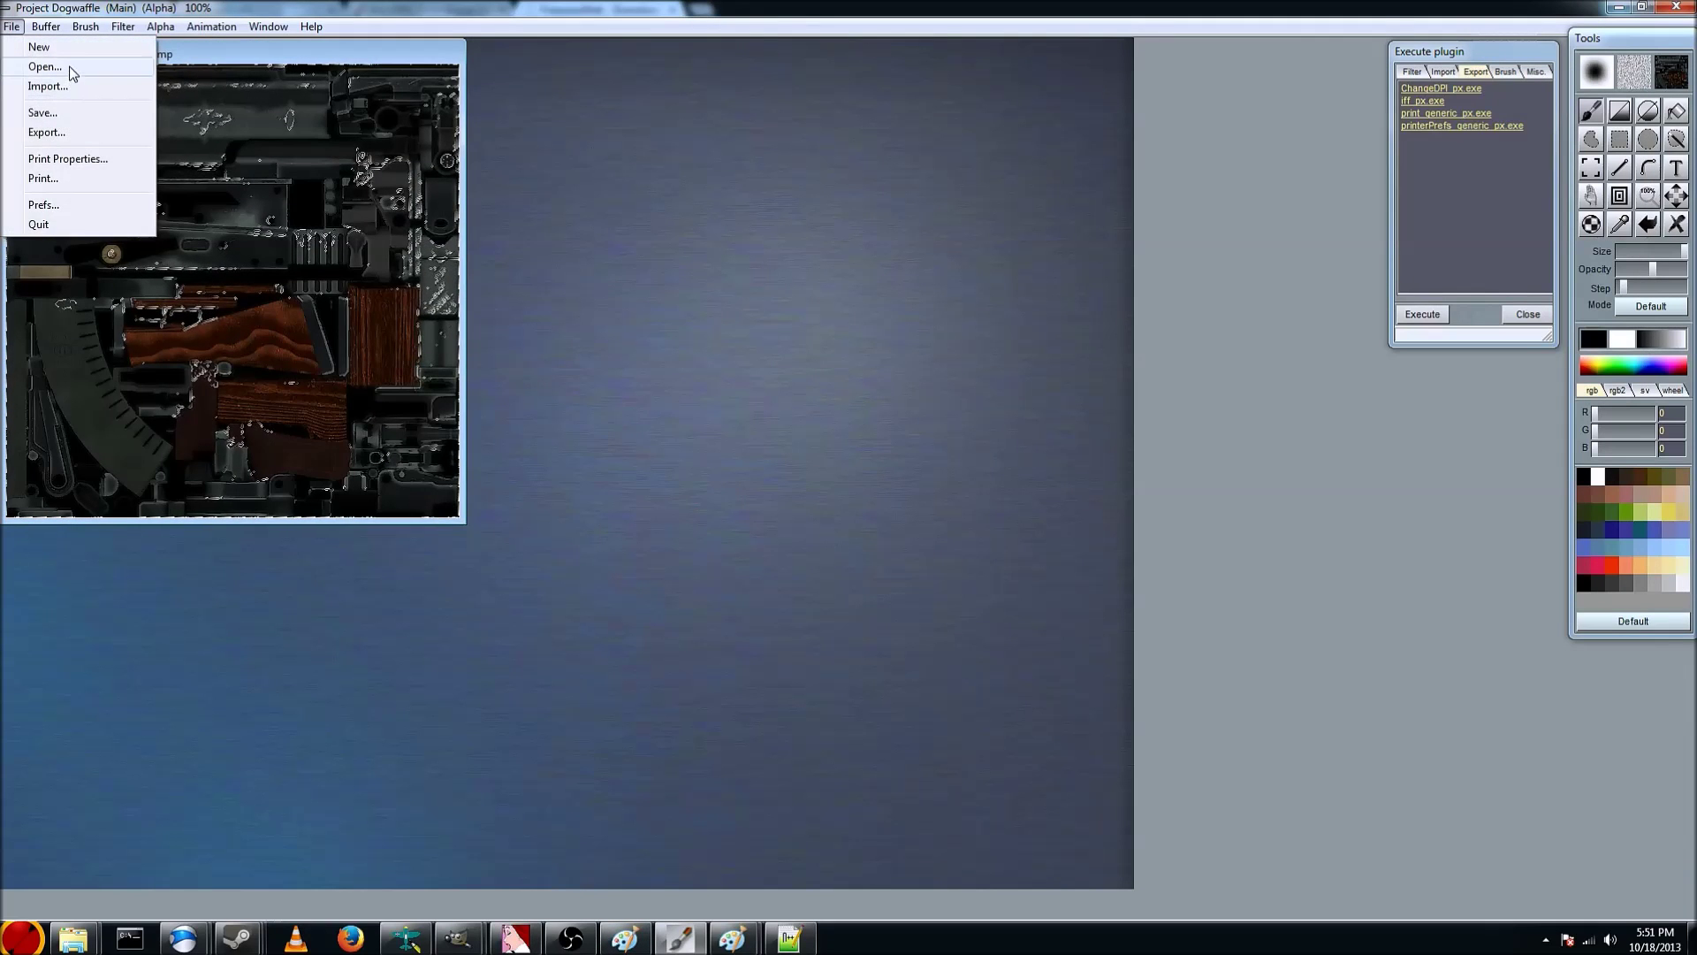
{"action": "left_click", "coordinate": [44, 66]}
{"action": "scroll", "coordinate": [1032, 432], "scroll_direction": "down", "scroll_amount": 2}
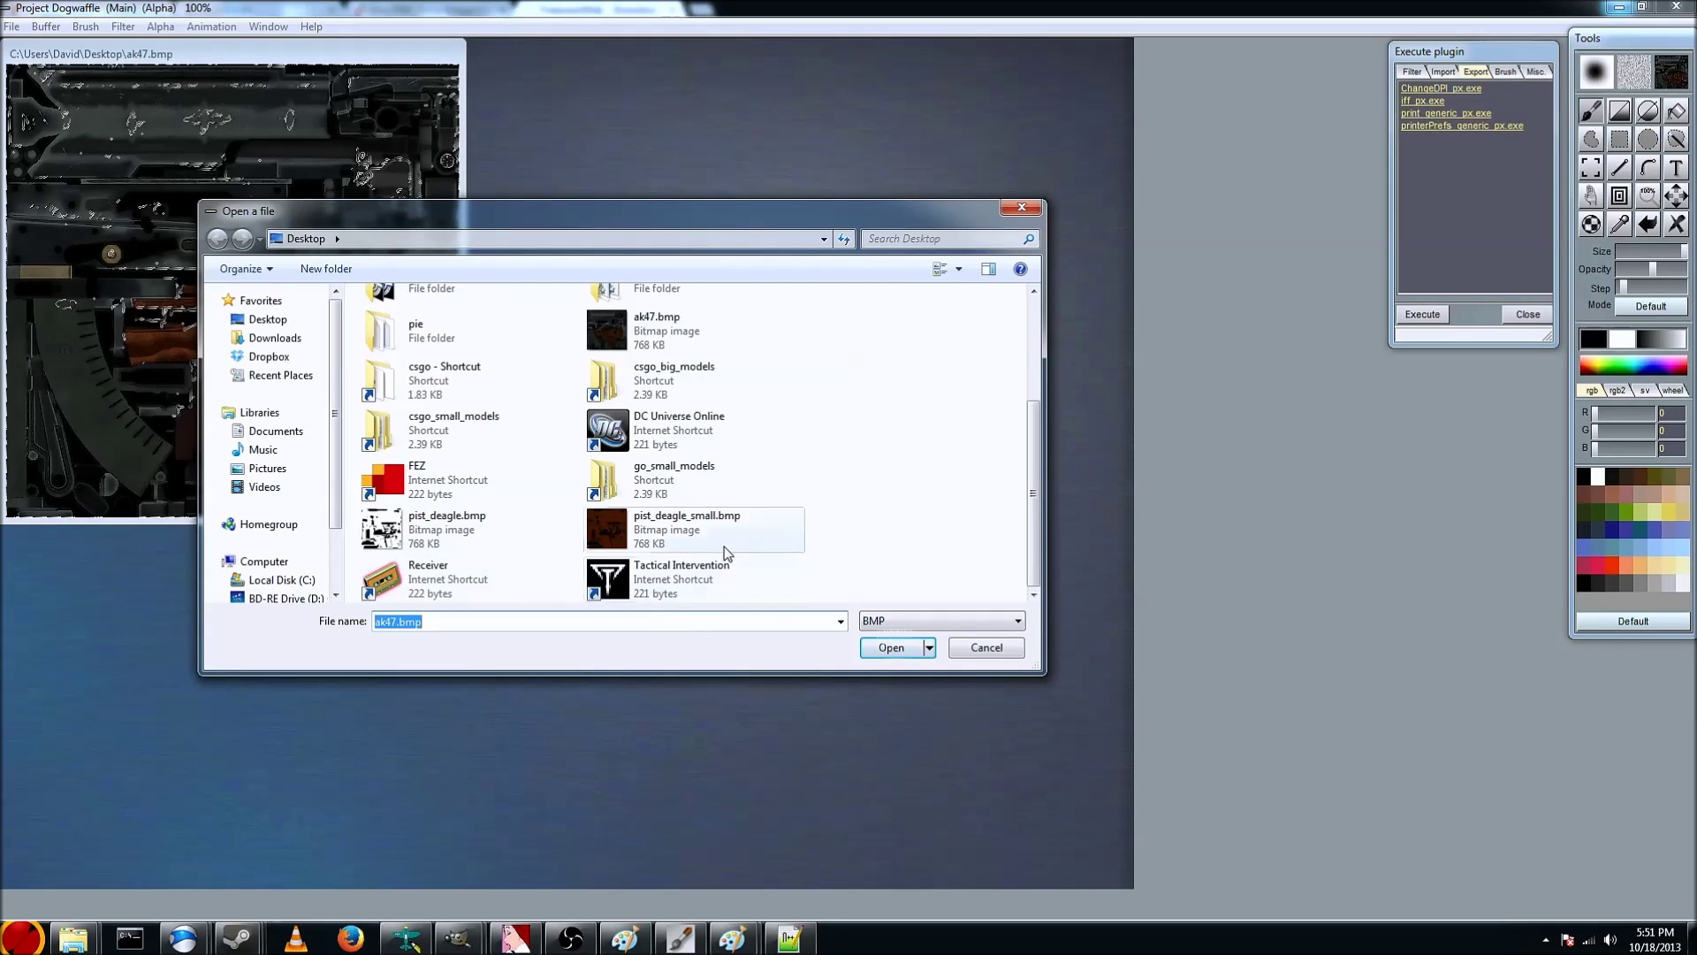
{"action": "left_click", "coordinate": [906, 621]}
{"action": "left_click", "coordinate": [915, 633]}
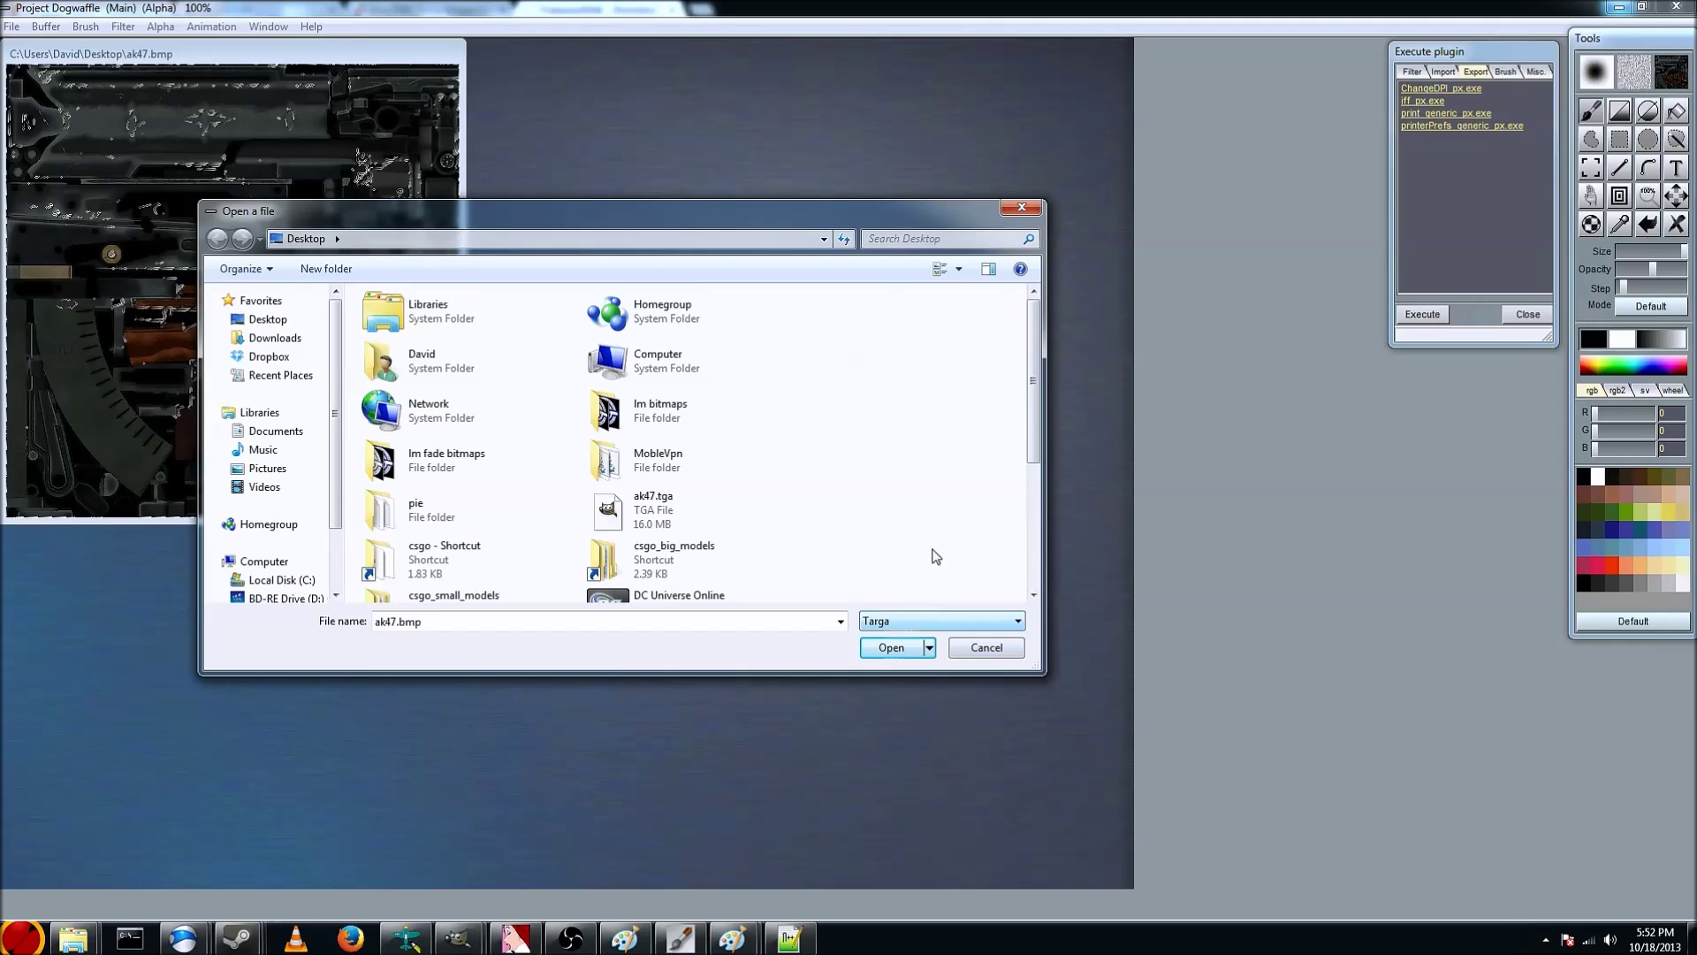
Open ak47.tga from the Desktop, replacing the existing buffer
{"action": "scroll", "coordinate": [1026, 389], "scroll_direction": "down", "scroll_amount": 2}
{"action": "scroll", "coordinate": [1026, 389], "scroll_direction": "up", "scroll_amount": 2}
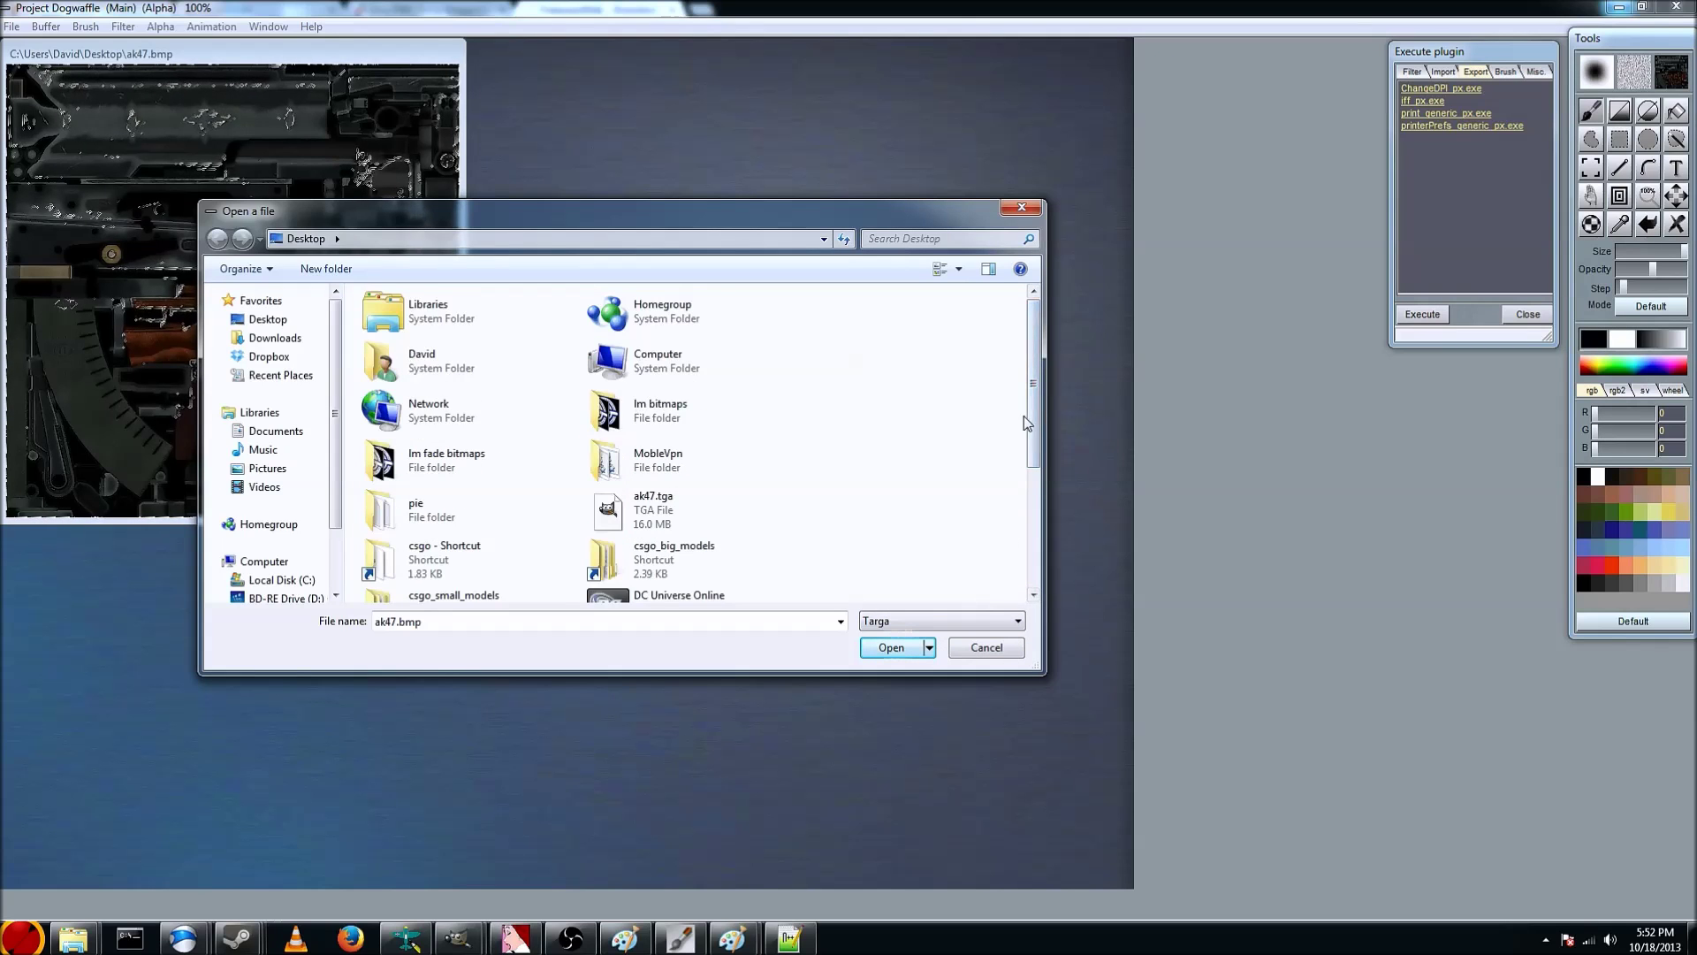
{"action": "scroll", "coordinate": [1027, 423], "scroll_direction": "down", "scroll_amount": 2}
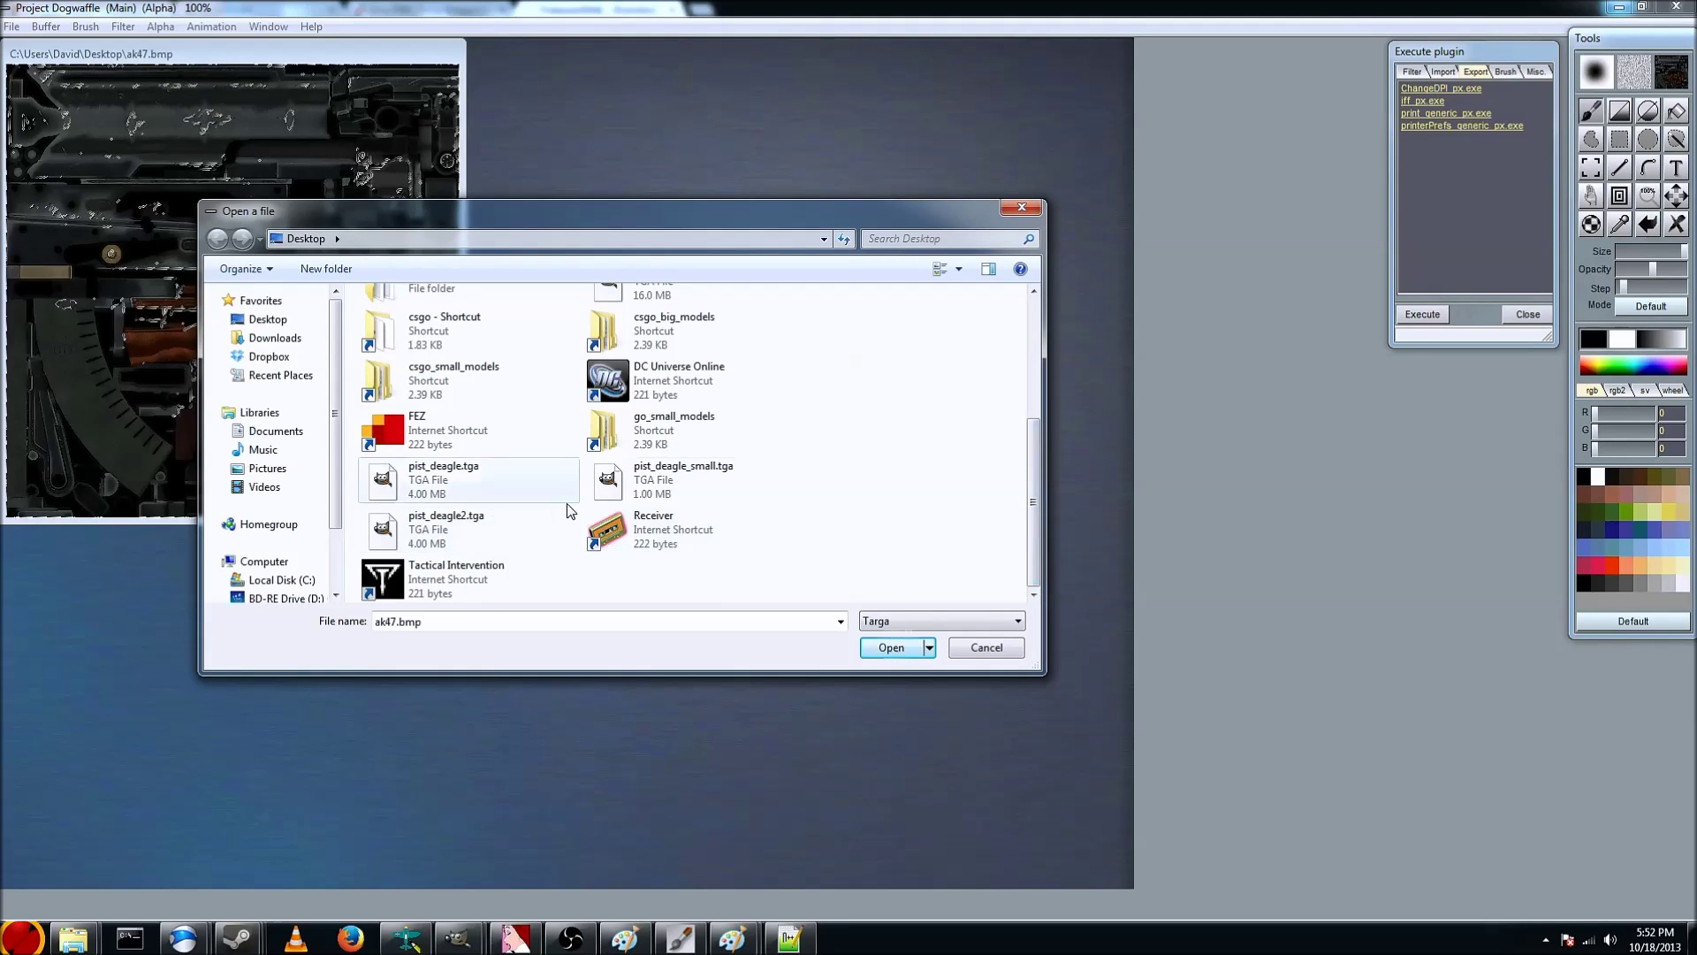
{"action": "scroll", "coordinate": [685, 415], "scroll_direction": "up", "scroll_amount": 2}
{"action": "left_click", "coordinate": [655, 511]}
{"action": "double_click", "coordinate": [659, 518]}
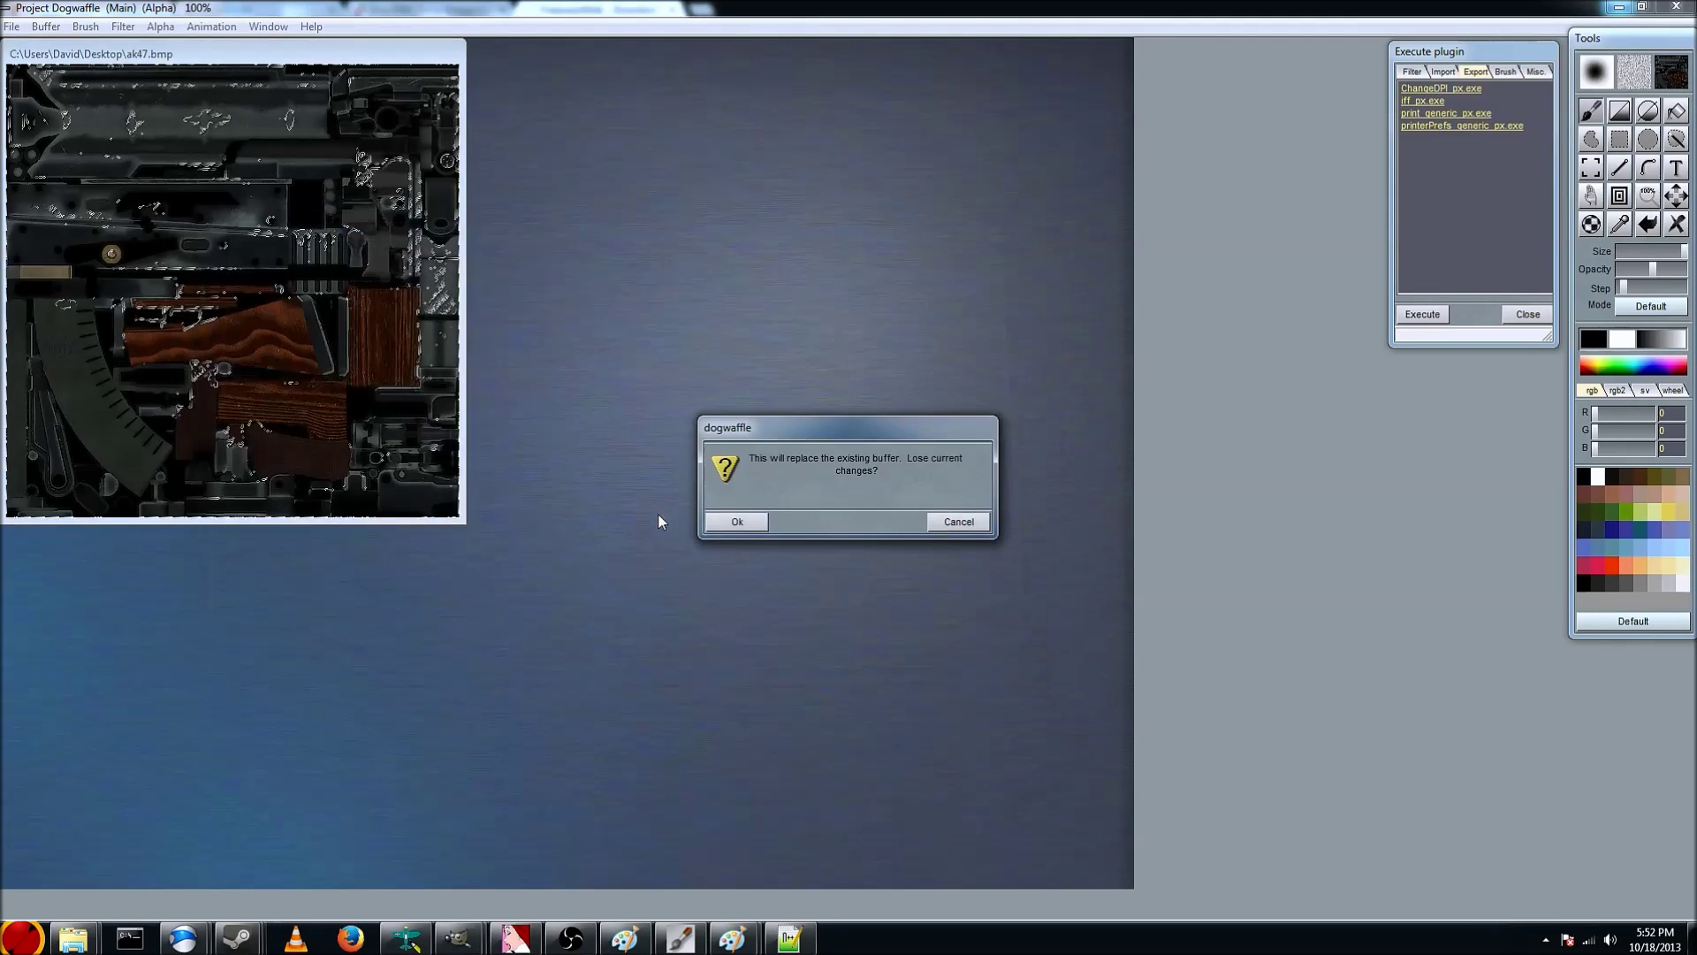
{"action": "left_click", "coordinate": [739, 522]}
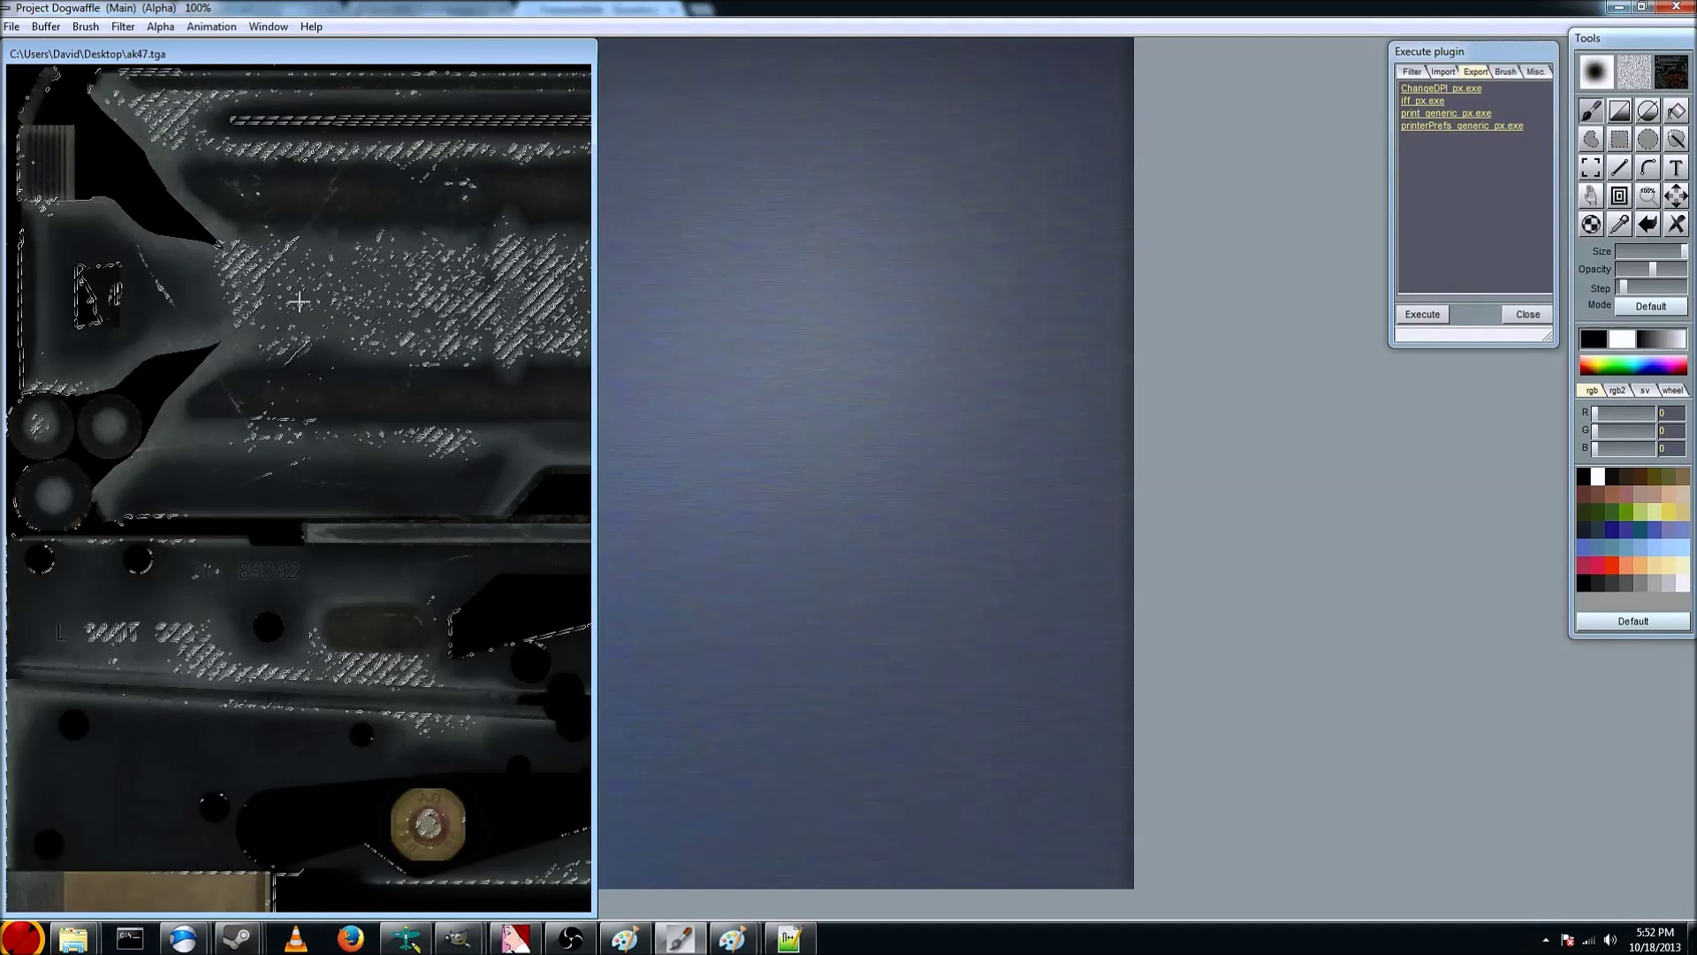
Save the image to the Desktop in Bmp format, overwriting the existing ak47.bmp
{"action": "left_click", "coordinate": [11, 26]}
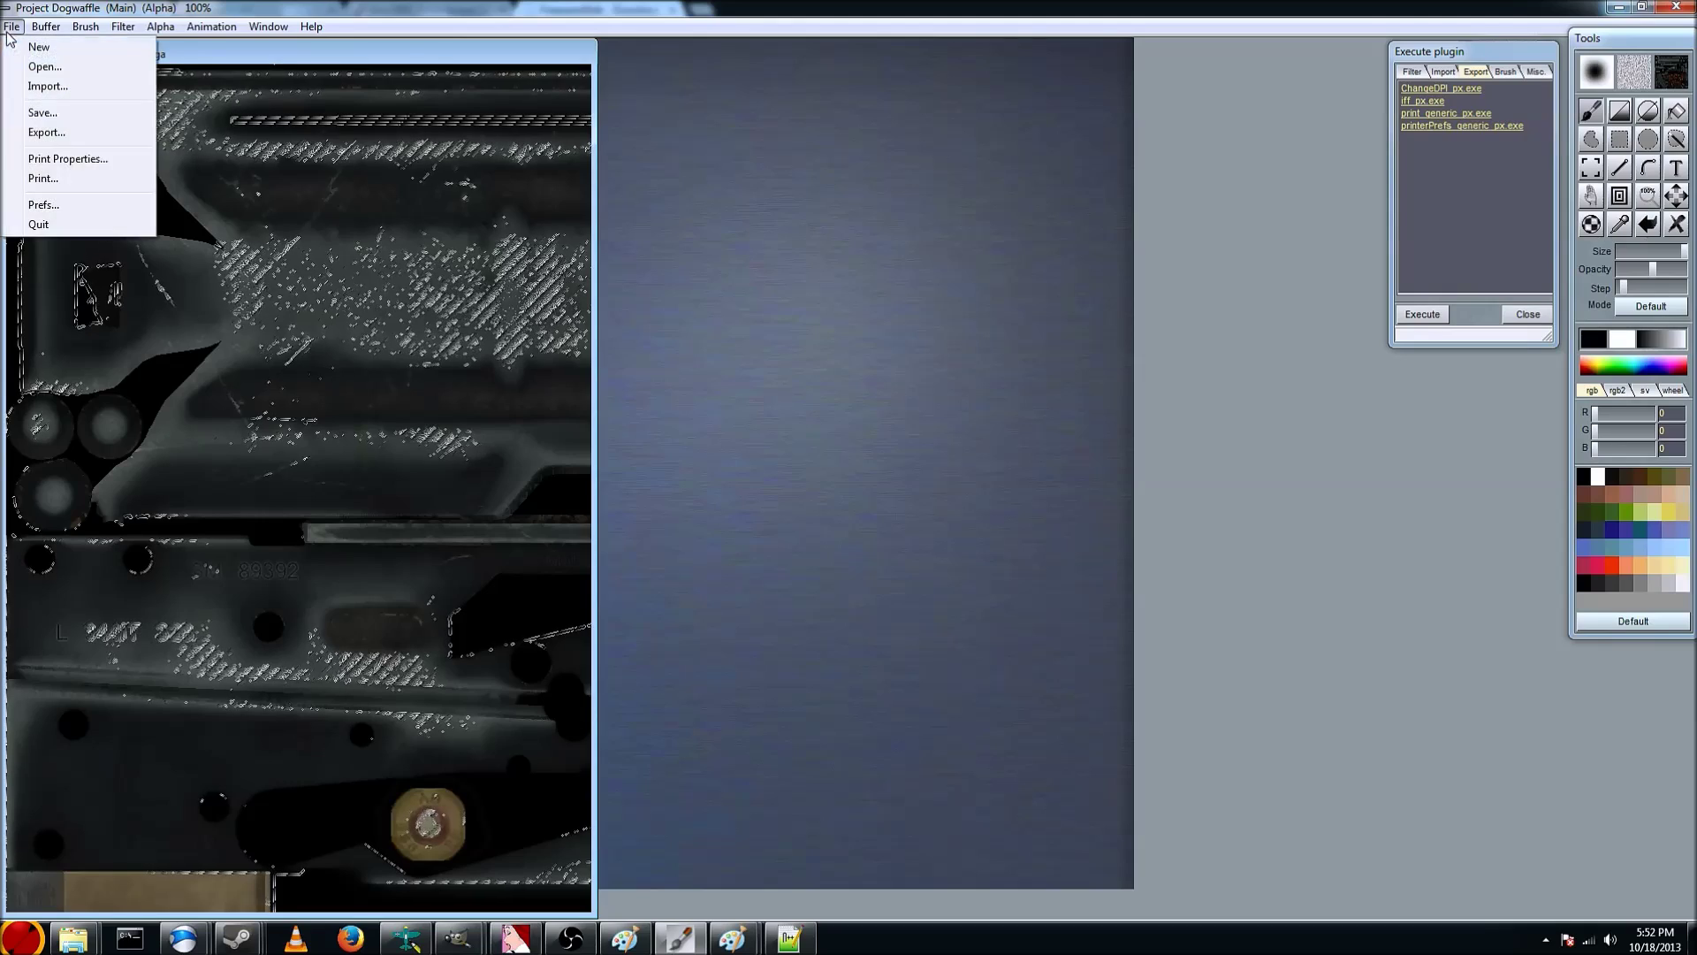
{"action": "left_click", "coordinate": [64, 133]}
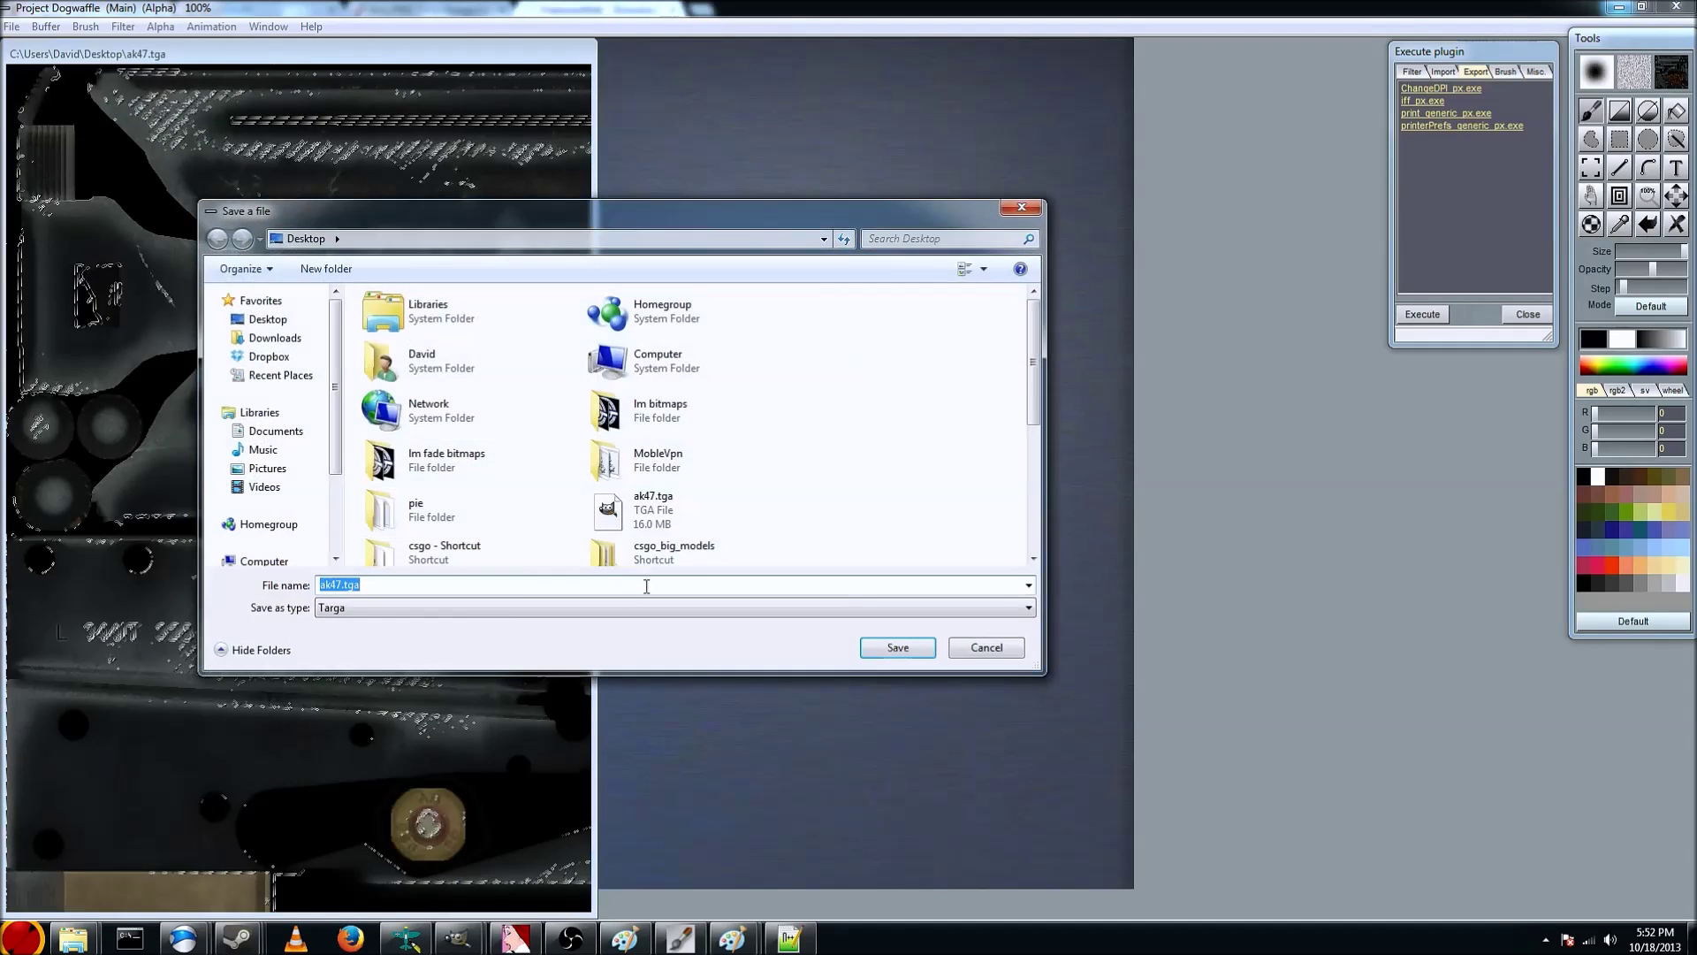
{"action": "left_click", "coordinate": [579, 609]}
{"action": "left_click", "coordinate": [555, 638]}
{"action": "left_click", "coordinate": [476, 512]}
{"action": "scroll", "coordinate": [530, 511], "scroll_direction": "down", "scroll_amount": 2}
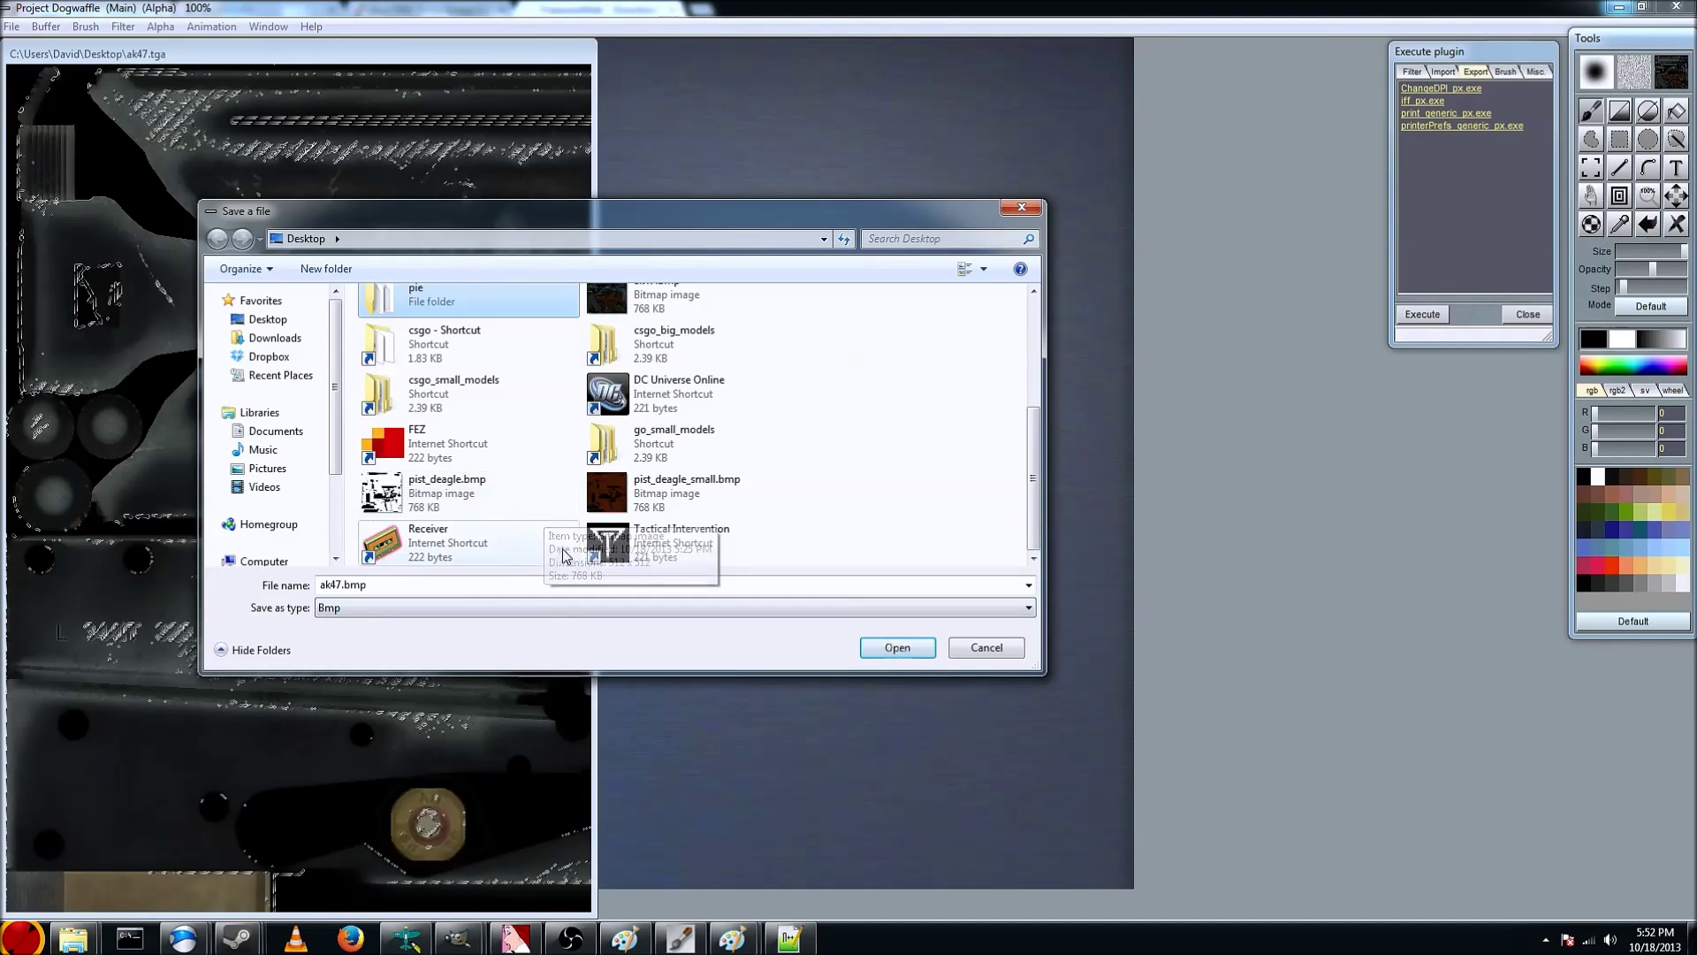
{"action": "scroll", "coordinate": [688, 480], "scroll_direction": "up", "scroll_amount": 3}
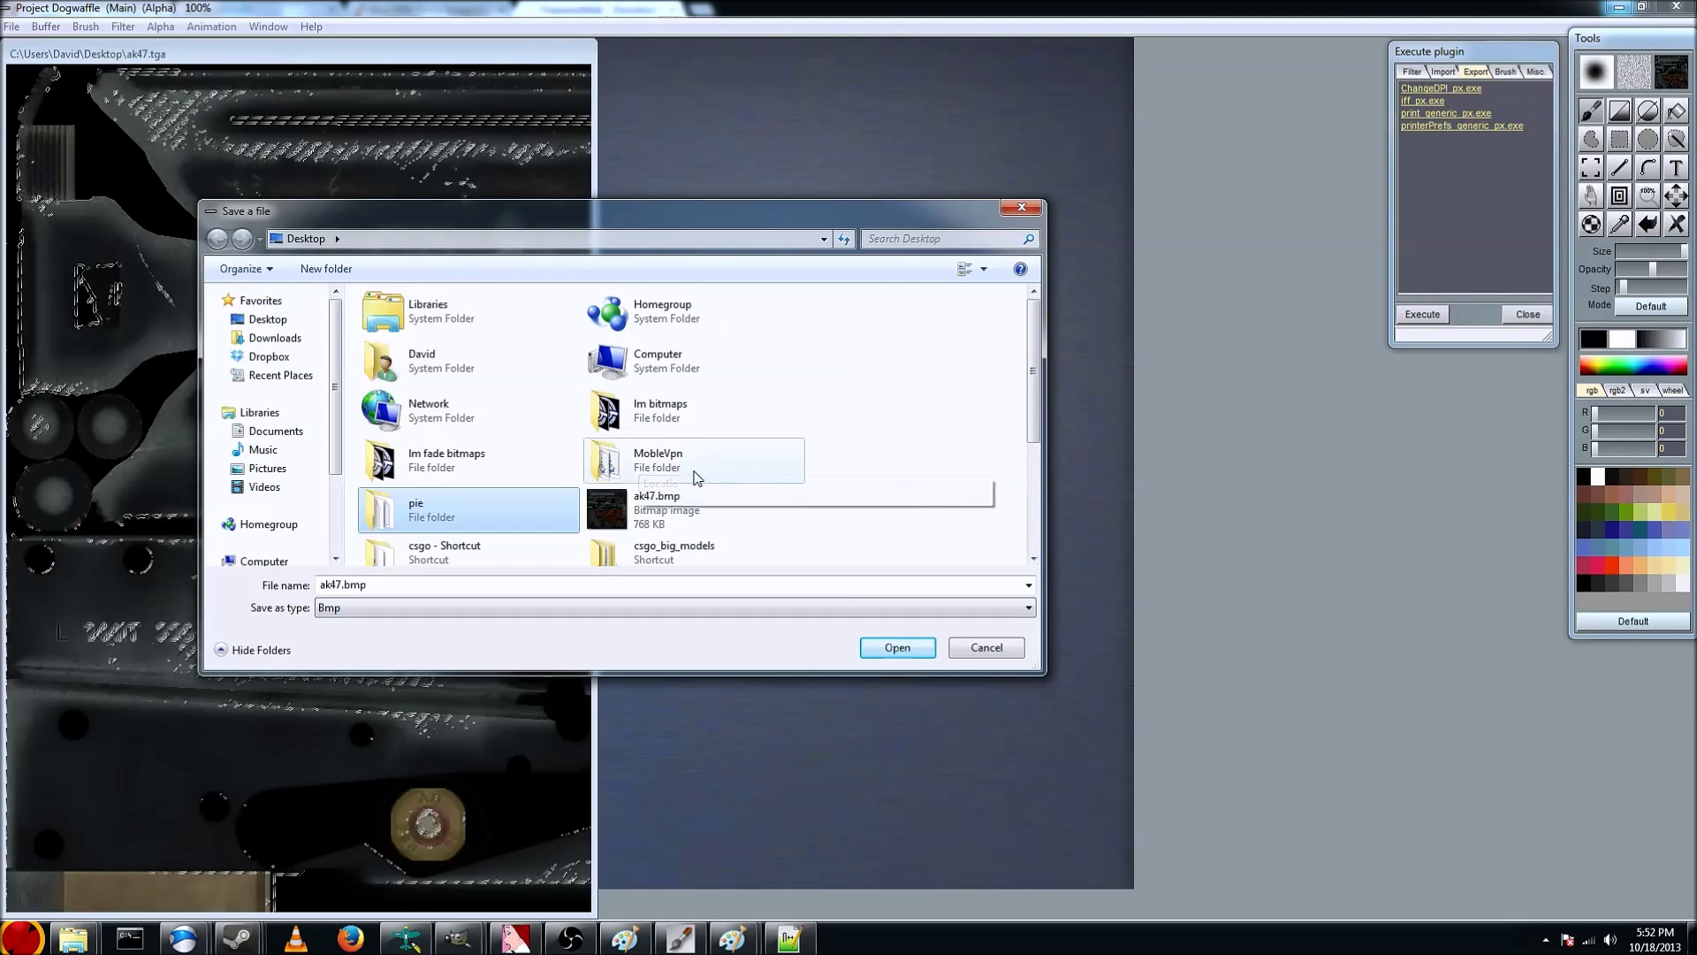
{"action": "scroll", "coordinate": [688, 479], "scroll_direction": "down", "scroll_amount": 2}
{"action": "left_click", "coordinate": [681, 389]}
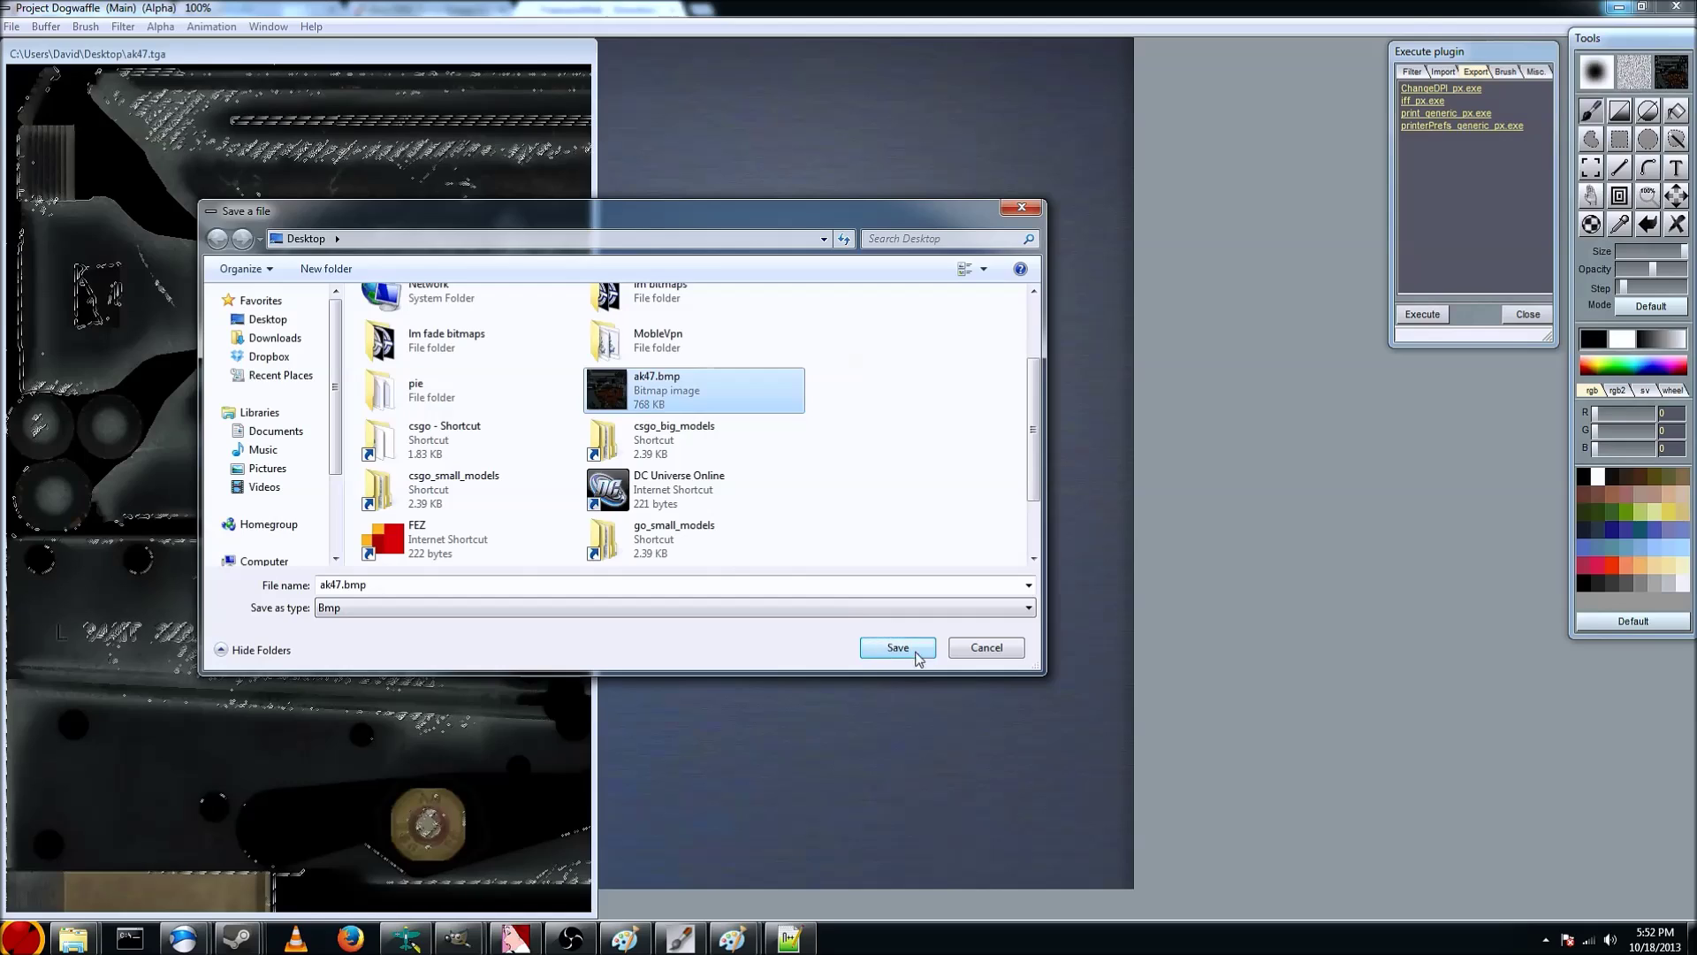
{"action": "left_click", "coordinate": [898, 649]}
{"action": "left_click", "coordinate": [900, 479]}
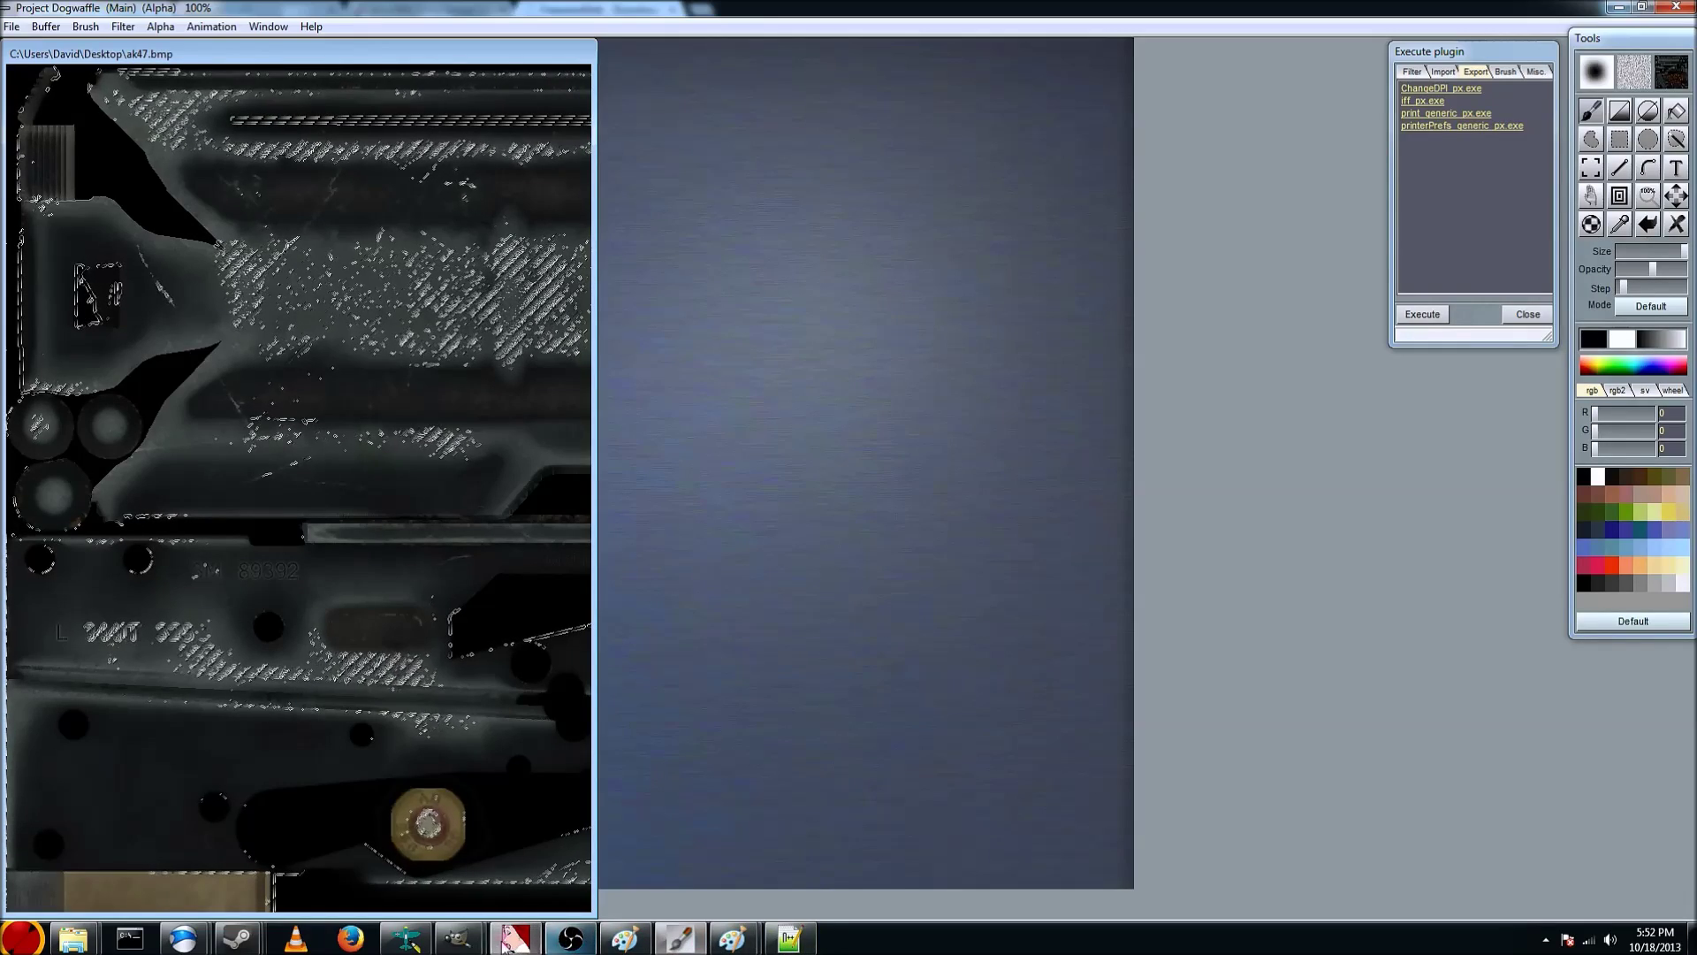
Switch to GIMP and open ak47.bmp from the Desktop
{"action": "mouse_move", "coordinate": [460, 938]}
{"action": "left_click", "coordinate": [548, 842]}
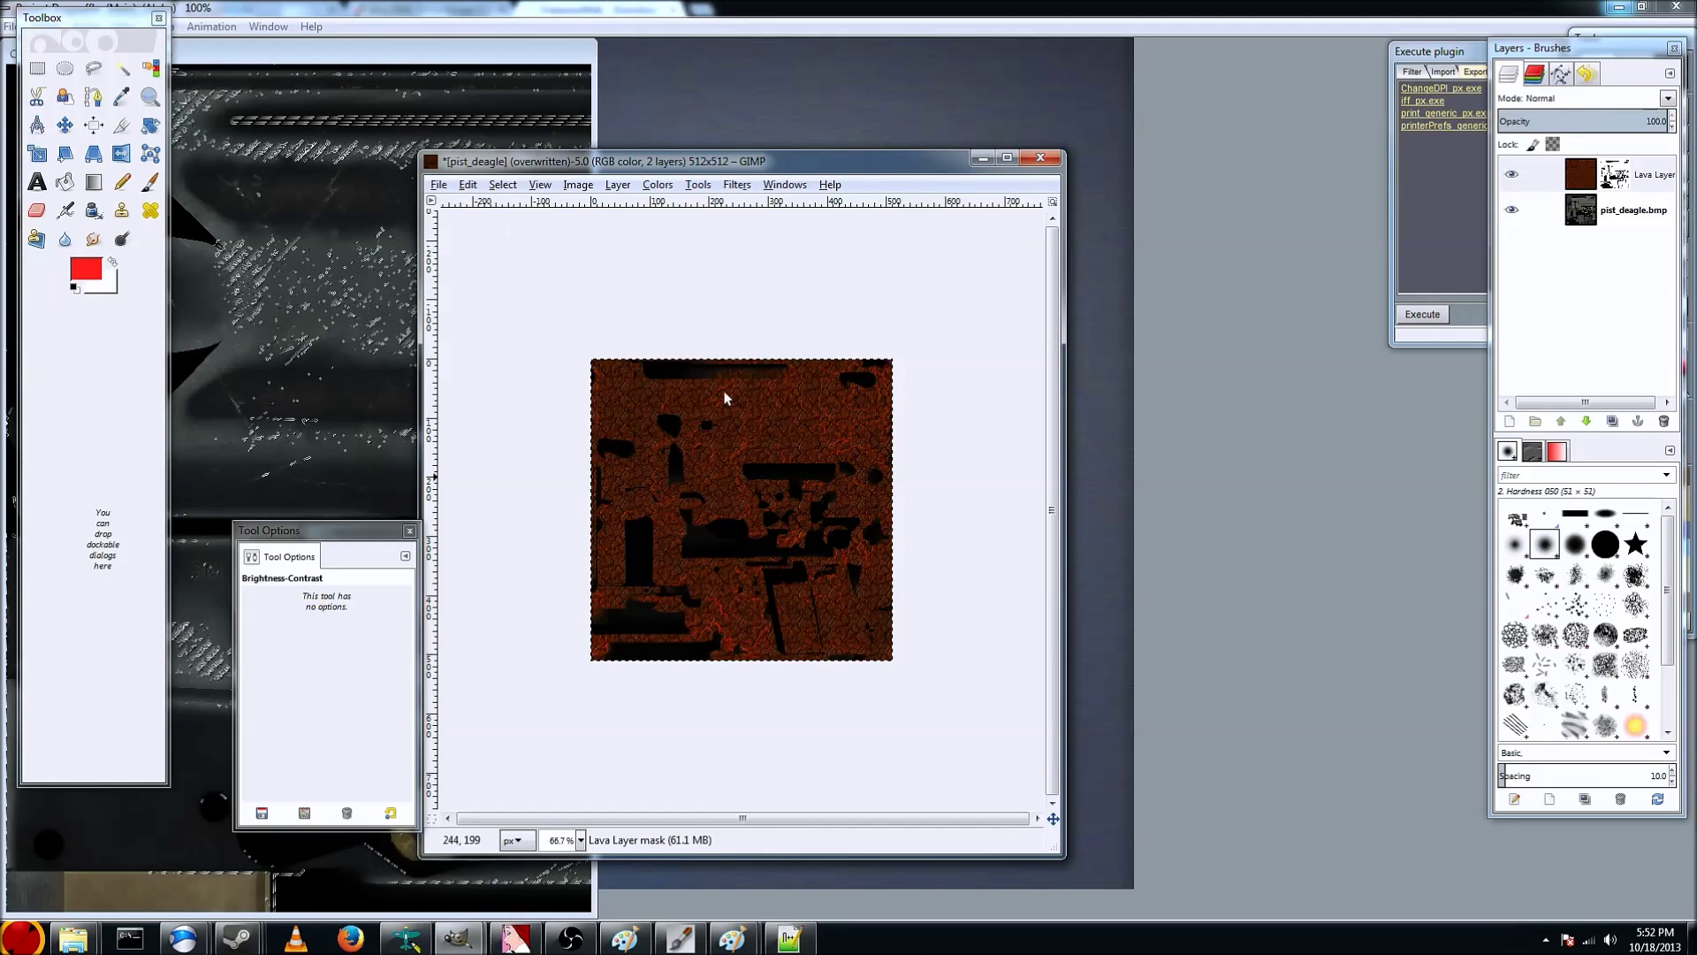
{"action": "left_click", "coordinate": [439, 184]}
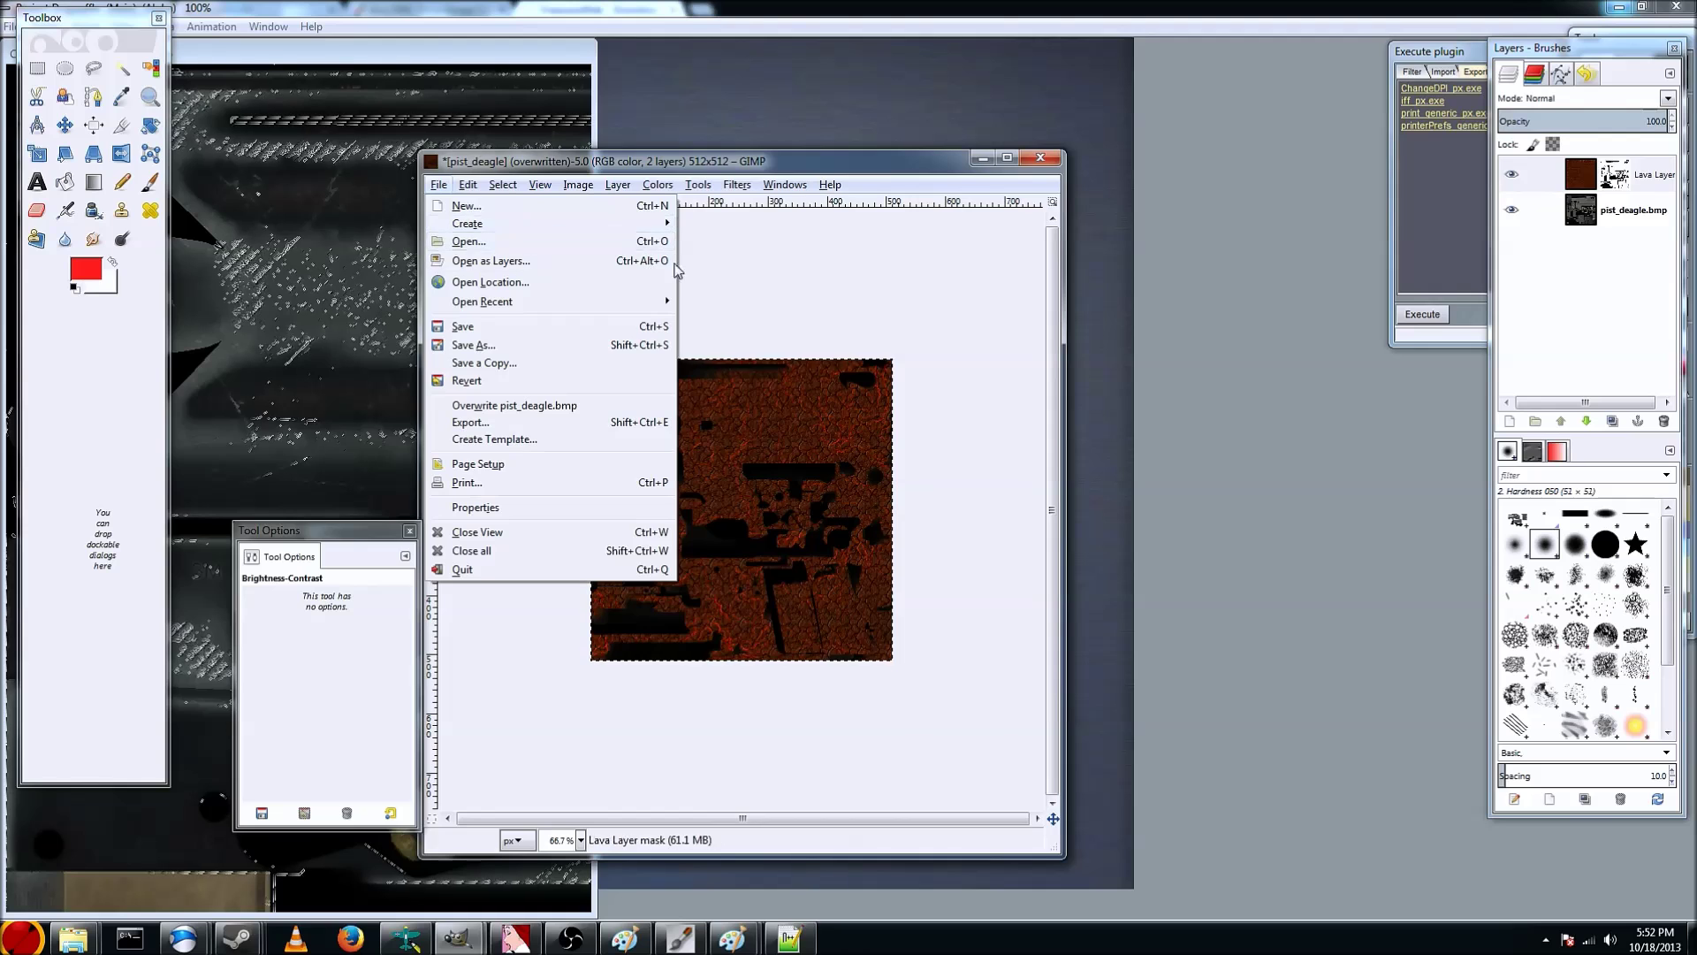
{"action": "left_click", "coordinate": [482, 241]}
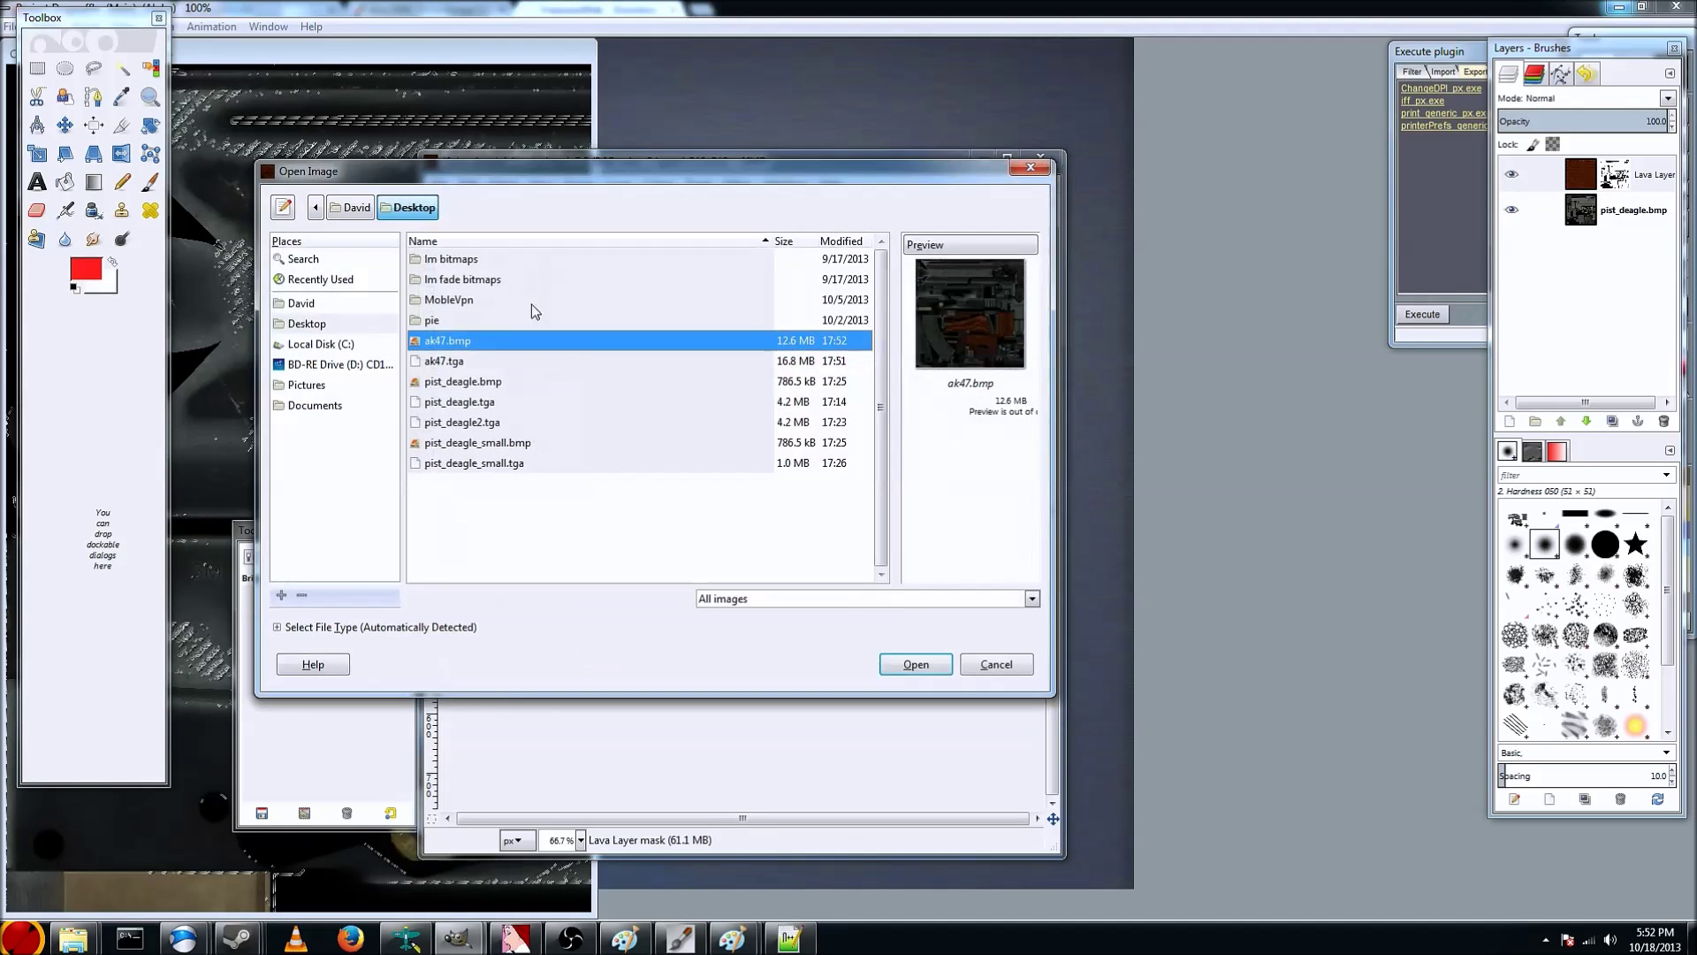
{"action": "double_click", "coordinate": [474, 351]}
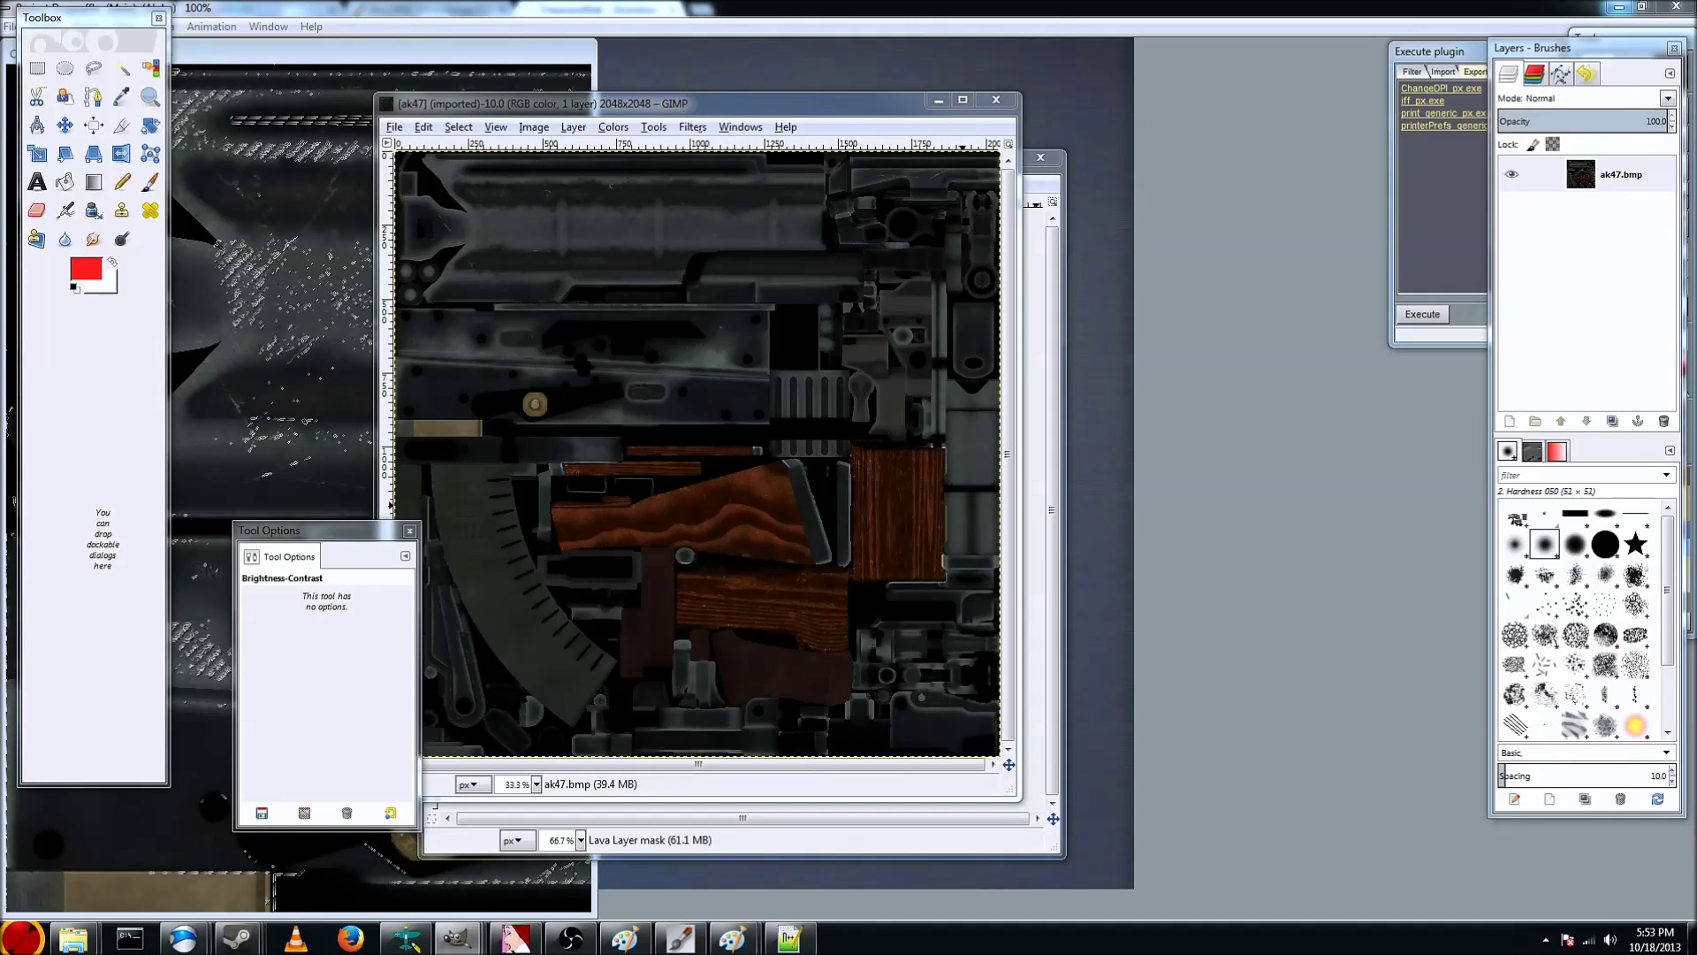
Add a new transparent layer named steel, choose the Free Select tool and make the ak47.bmp layer active
{"action": "key", "text": "Return"}
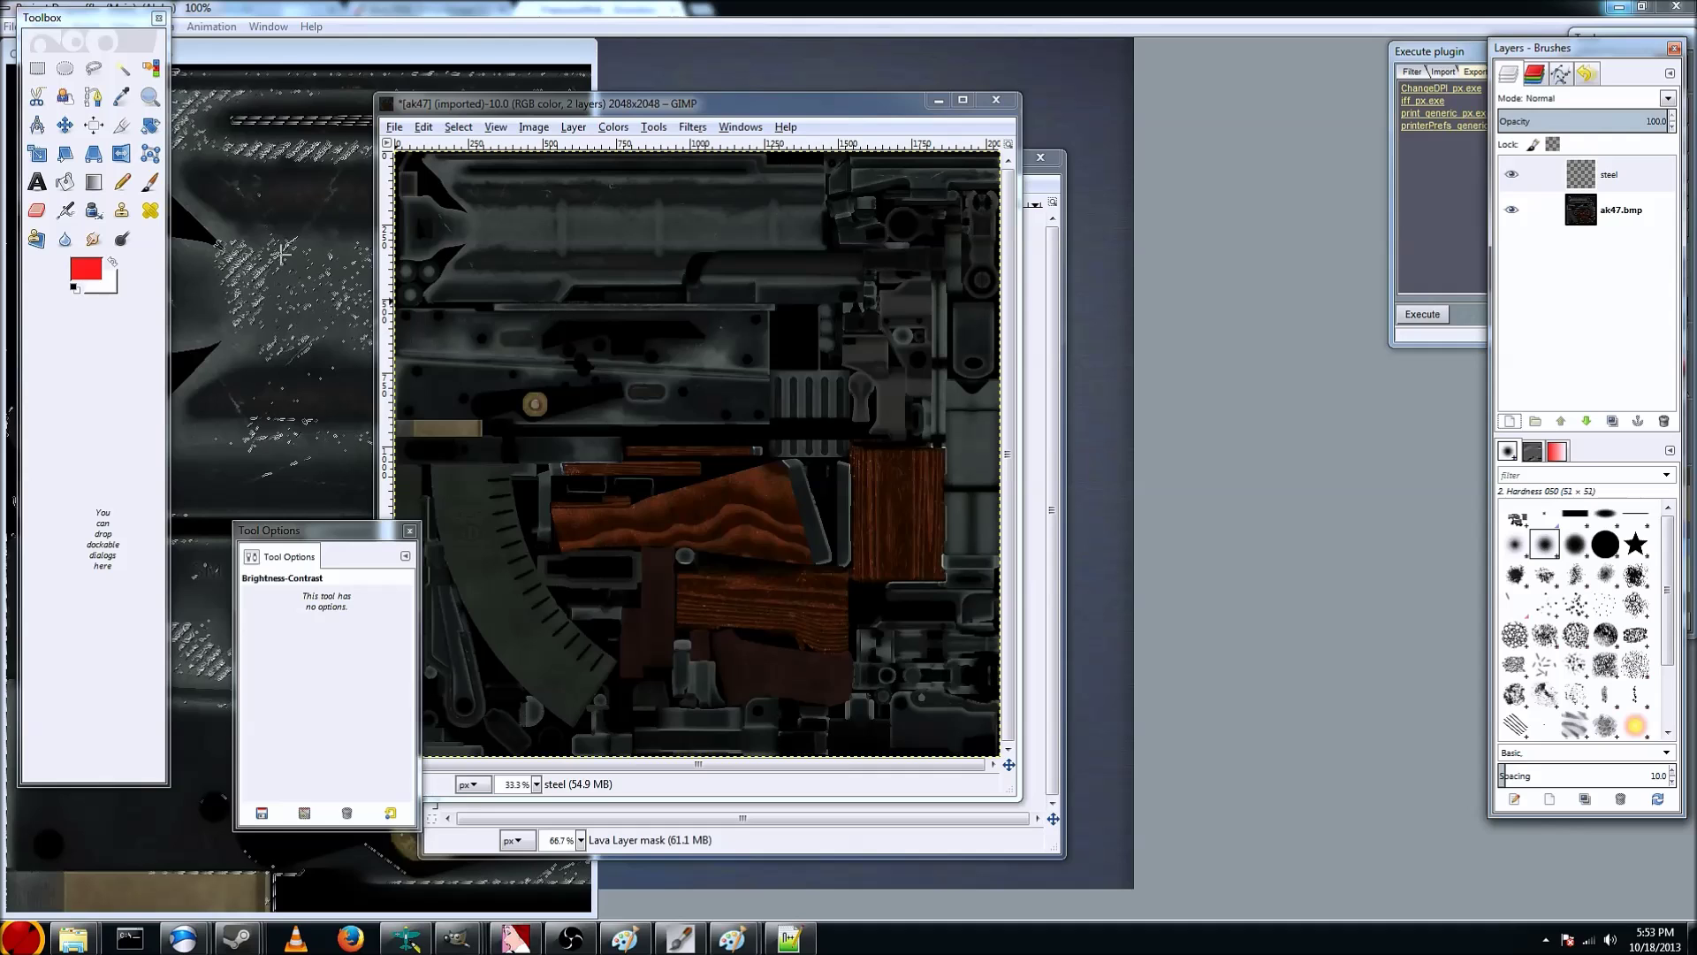
{"action": "left_click", "coordinate": [93, 68]}
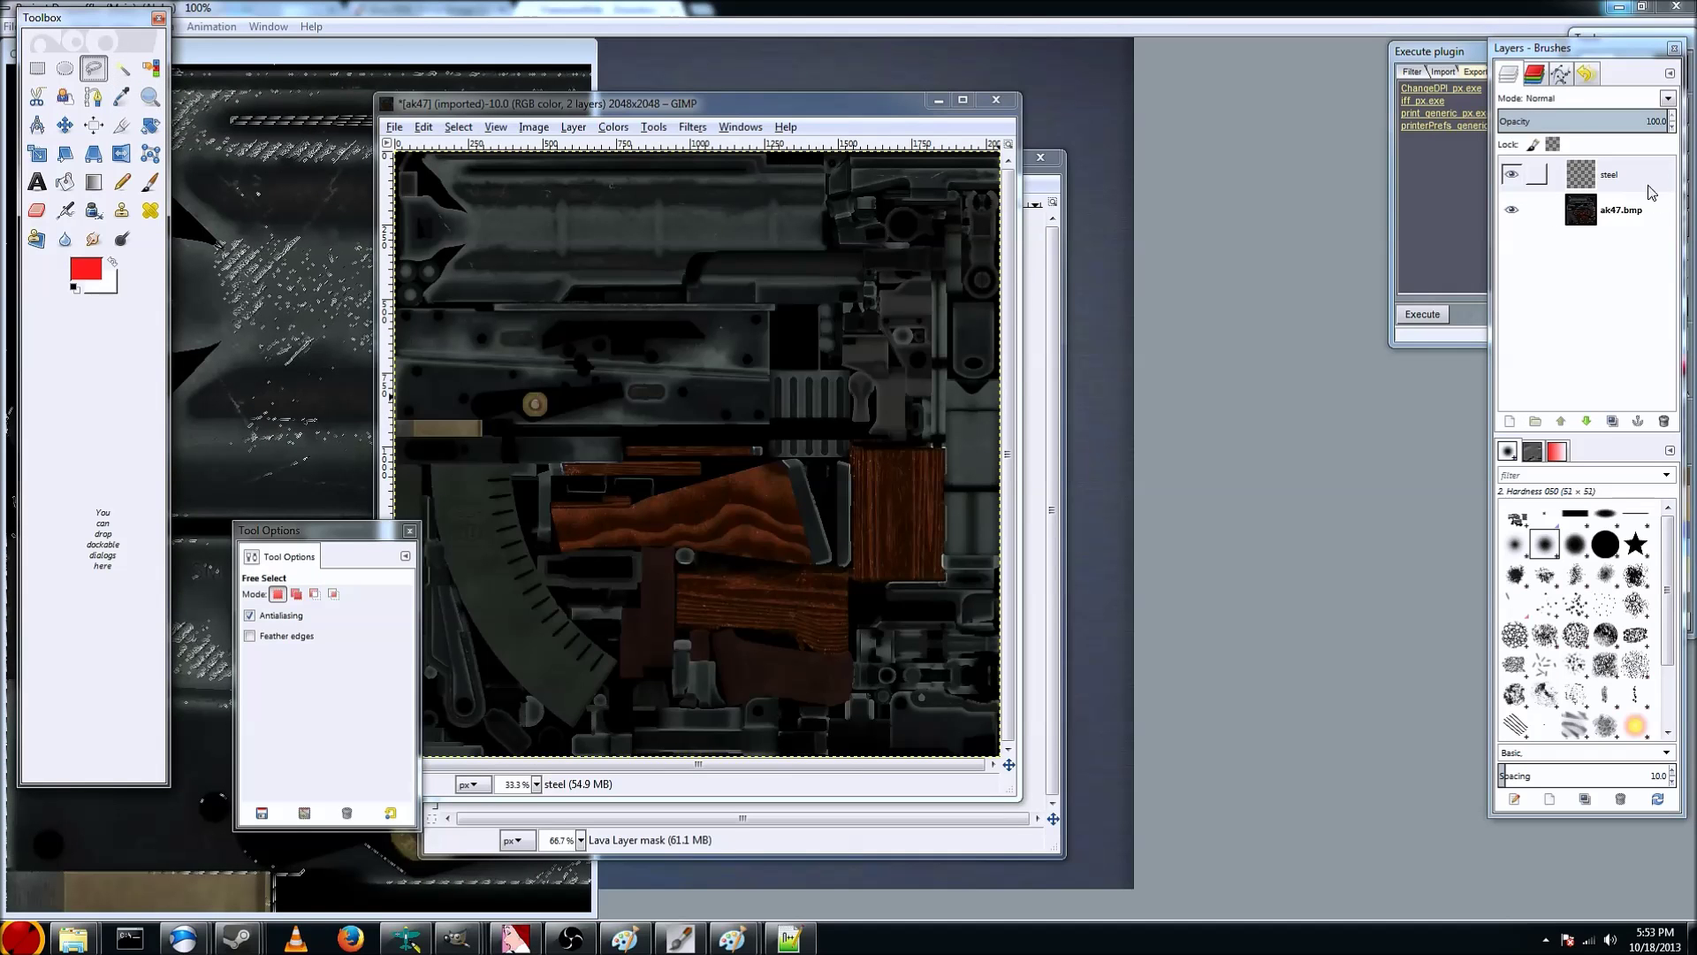
{"action": "left_click", "coordinate": [1618, 217]}
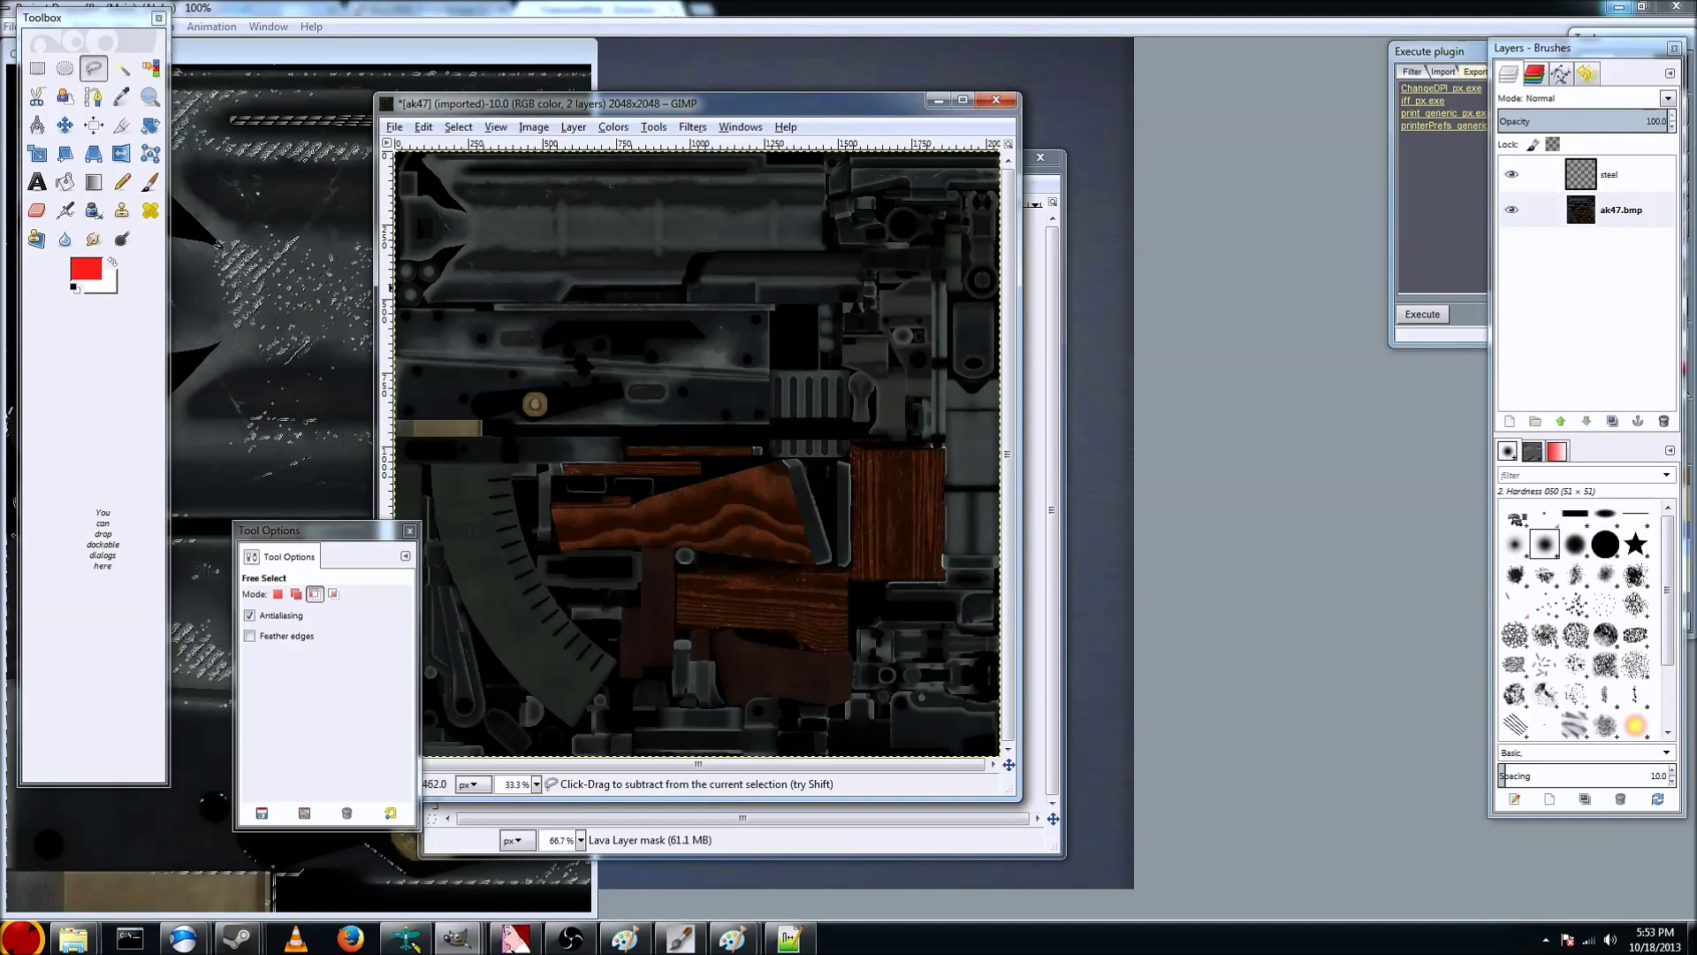
Outline the two thin wooden strips above the rifle stock with one polygonal Free Select selection
{"action": "scroll", "coordinate": [893, 279], "scroll_direction": "up", "scroll_amount": 3}
{"action": "scroll", "coordinate": [734, 302], "scroll_direction": "up", "scroll_amount": 3}
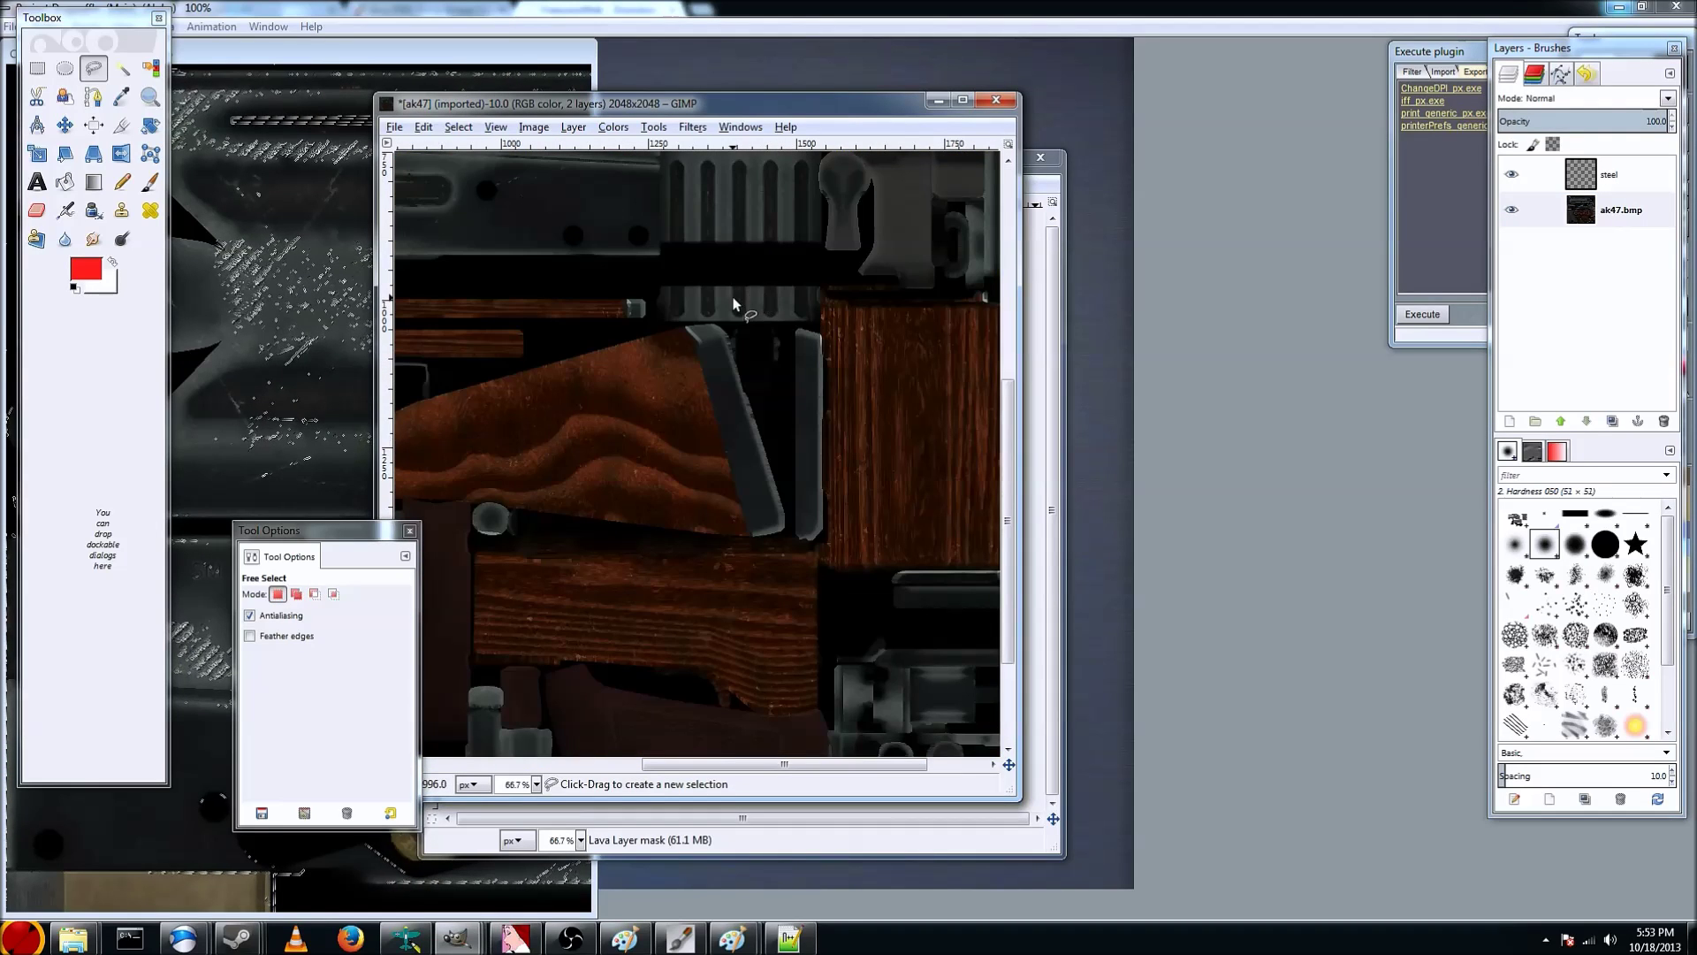
{"action": "left_click", "coordinate": [625, 316]}
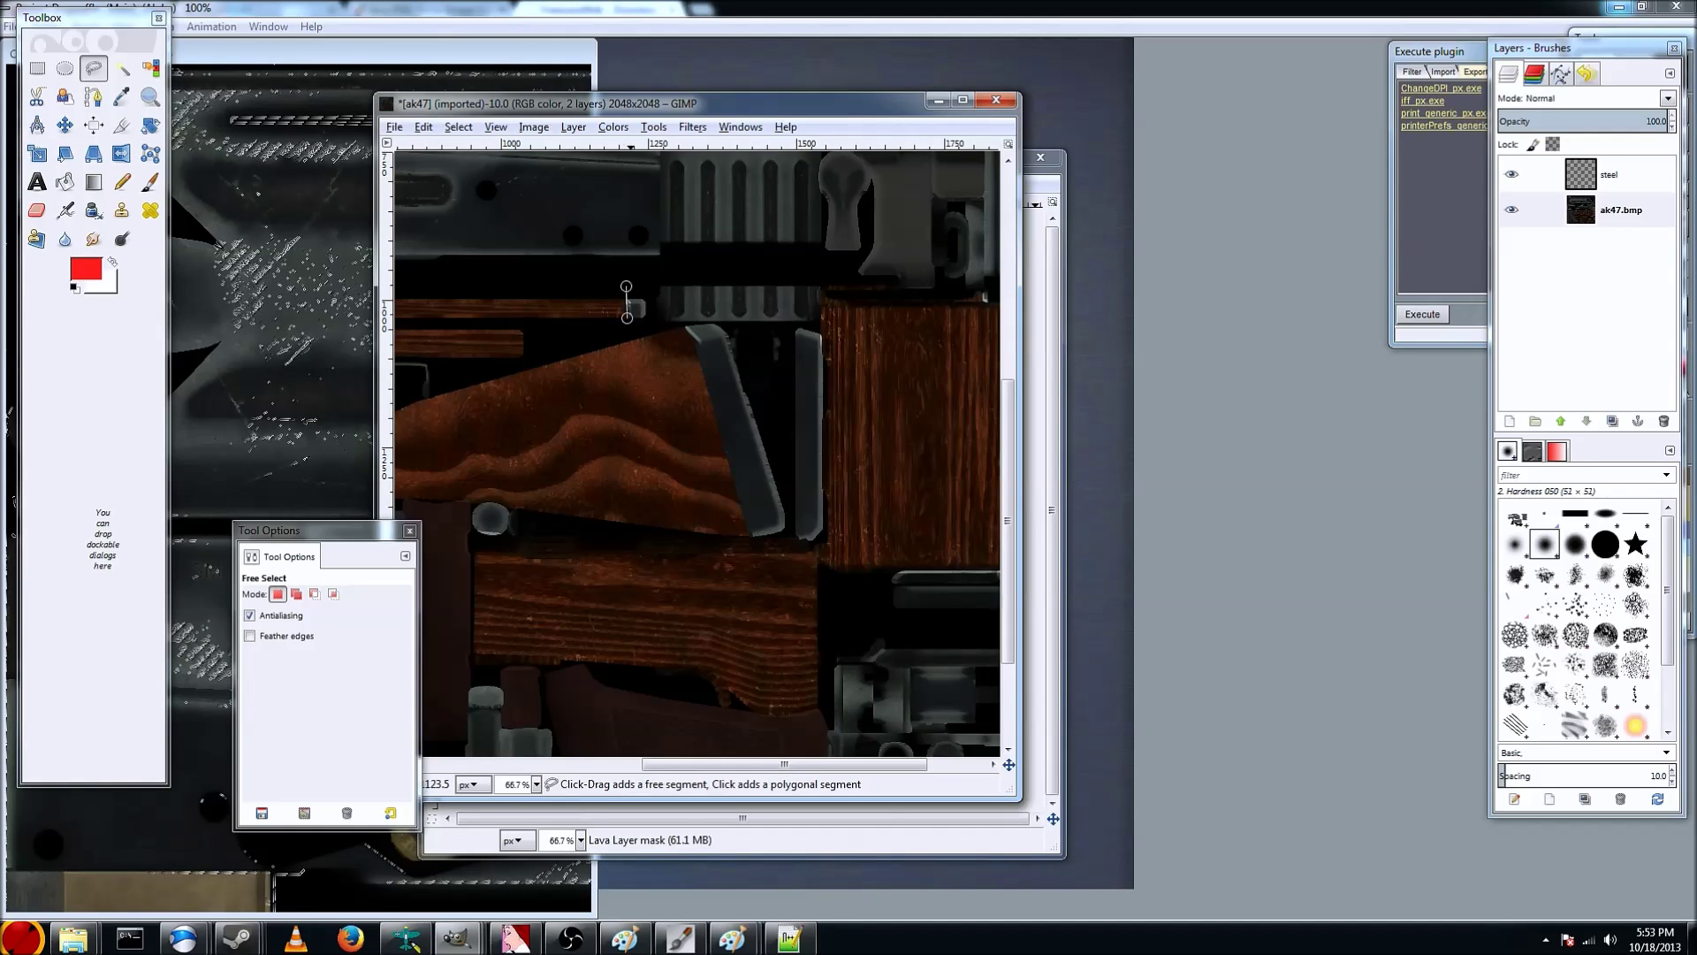
{"action": "left_click_drag", "start_coordinate": [706, 764], "coordinate": [591, 645]}
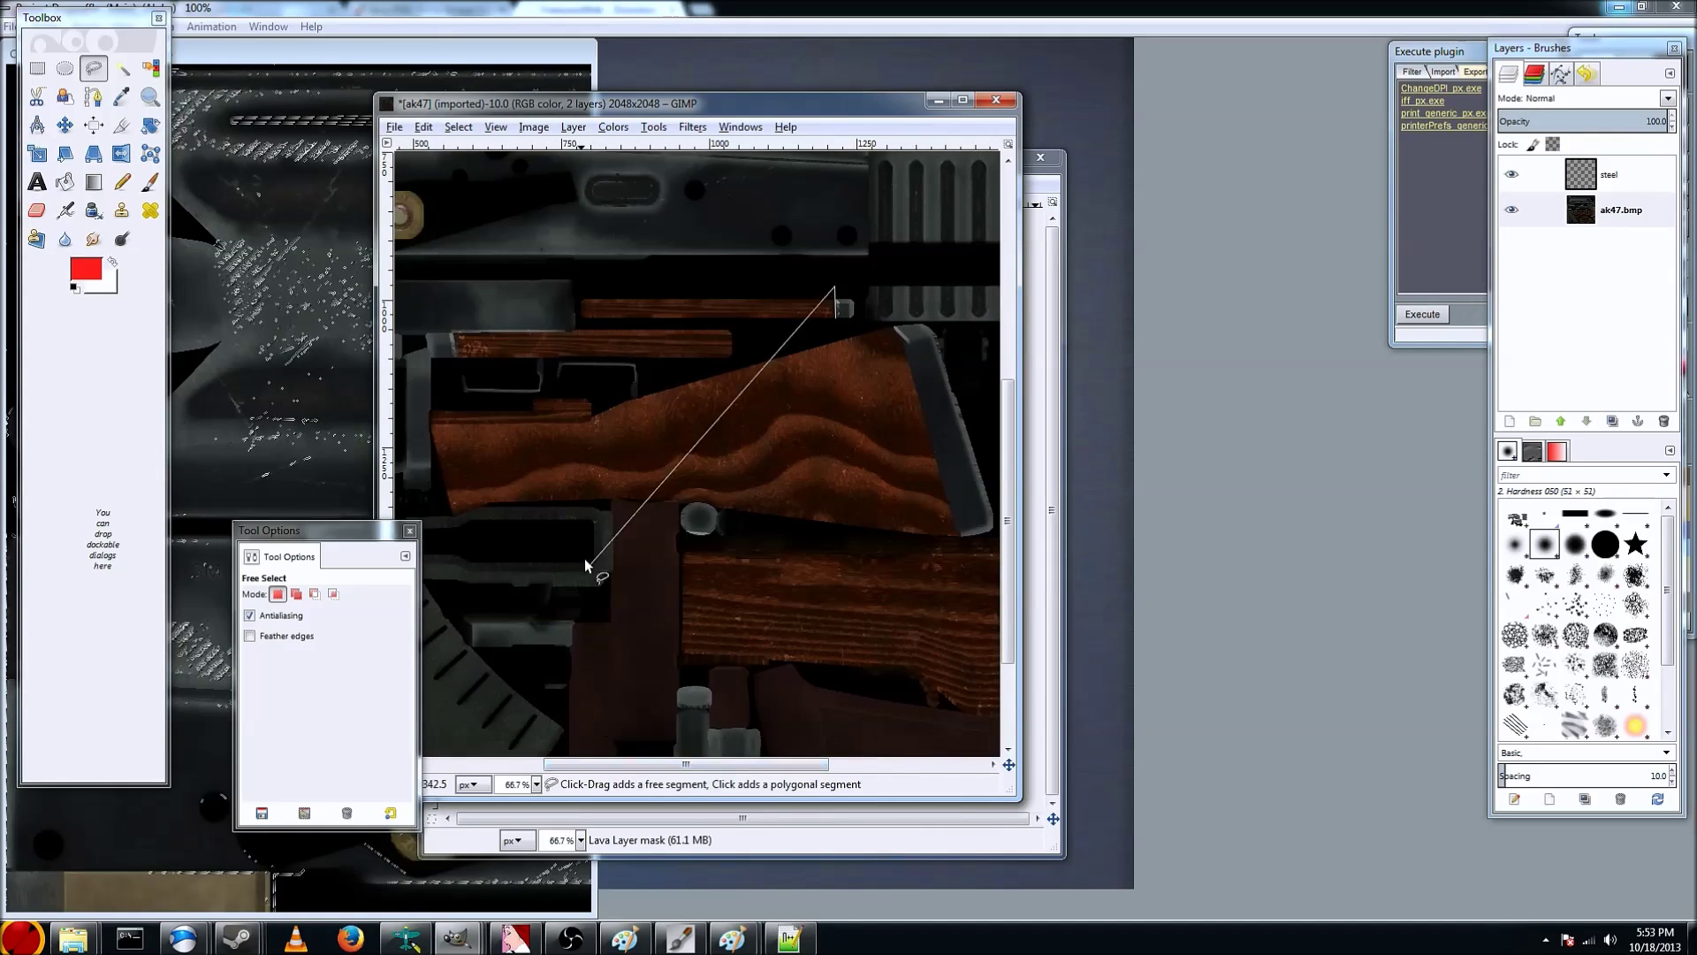
{"action": "left_click", "coordinate": [578, 288]}
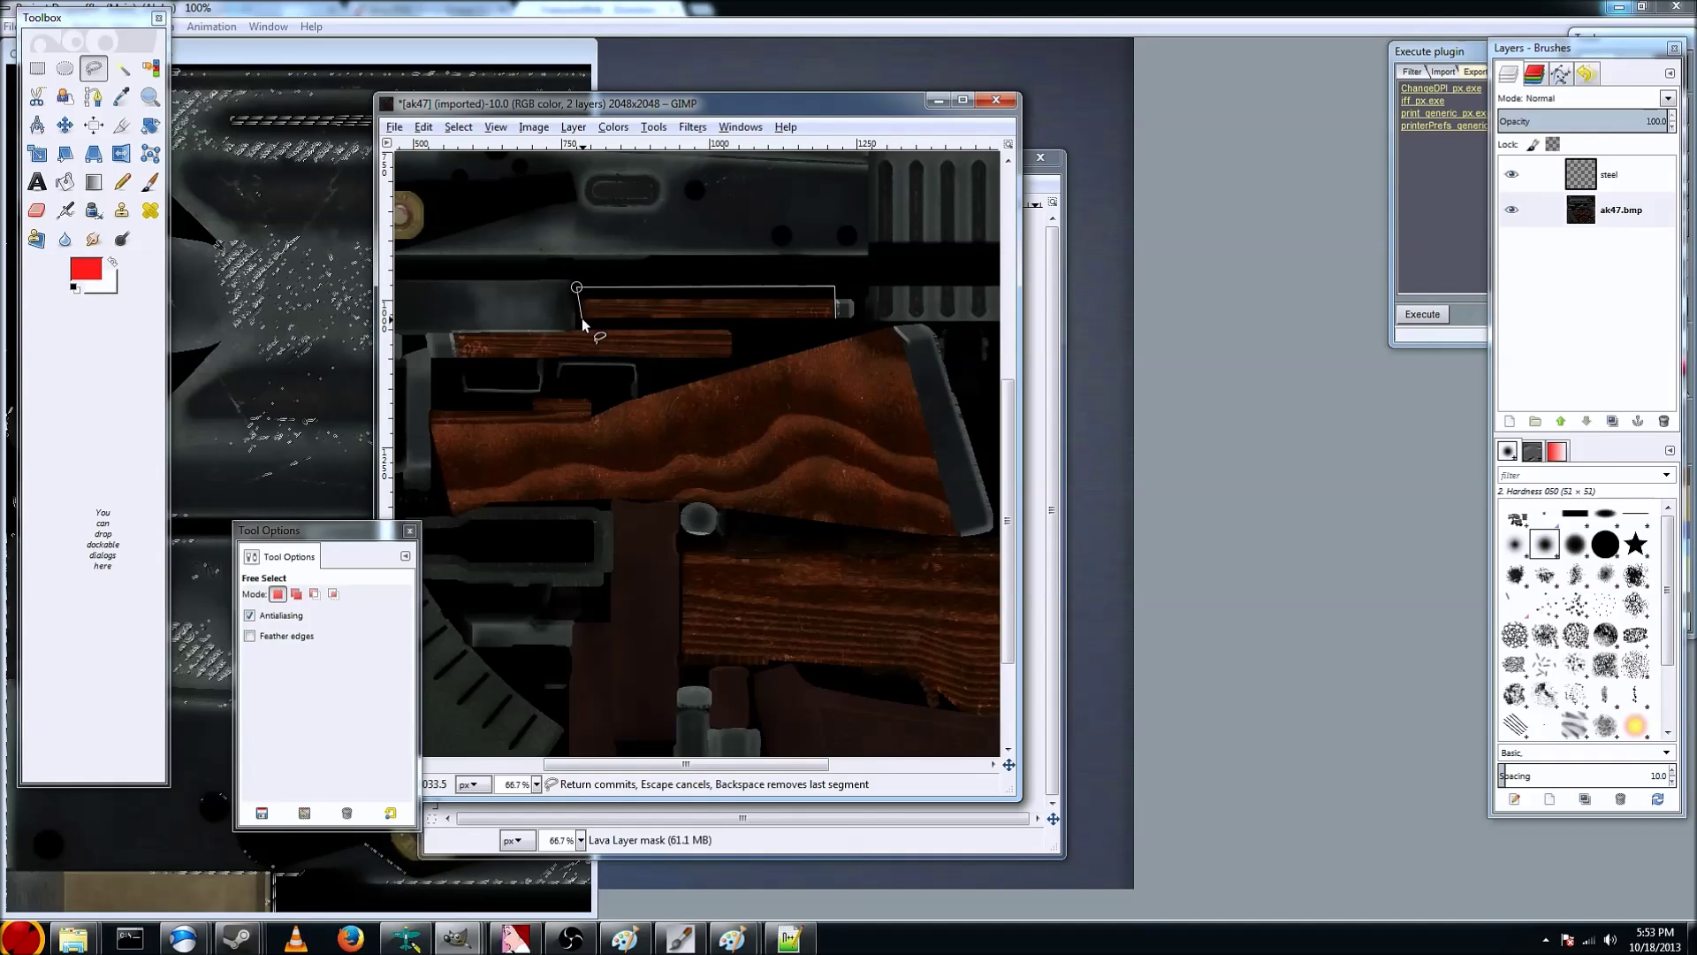
{"action": "left_click", "coordinate": [570, 332]}
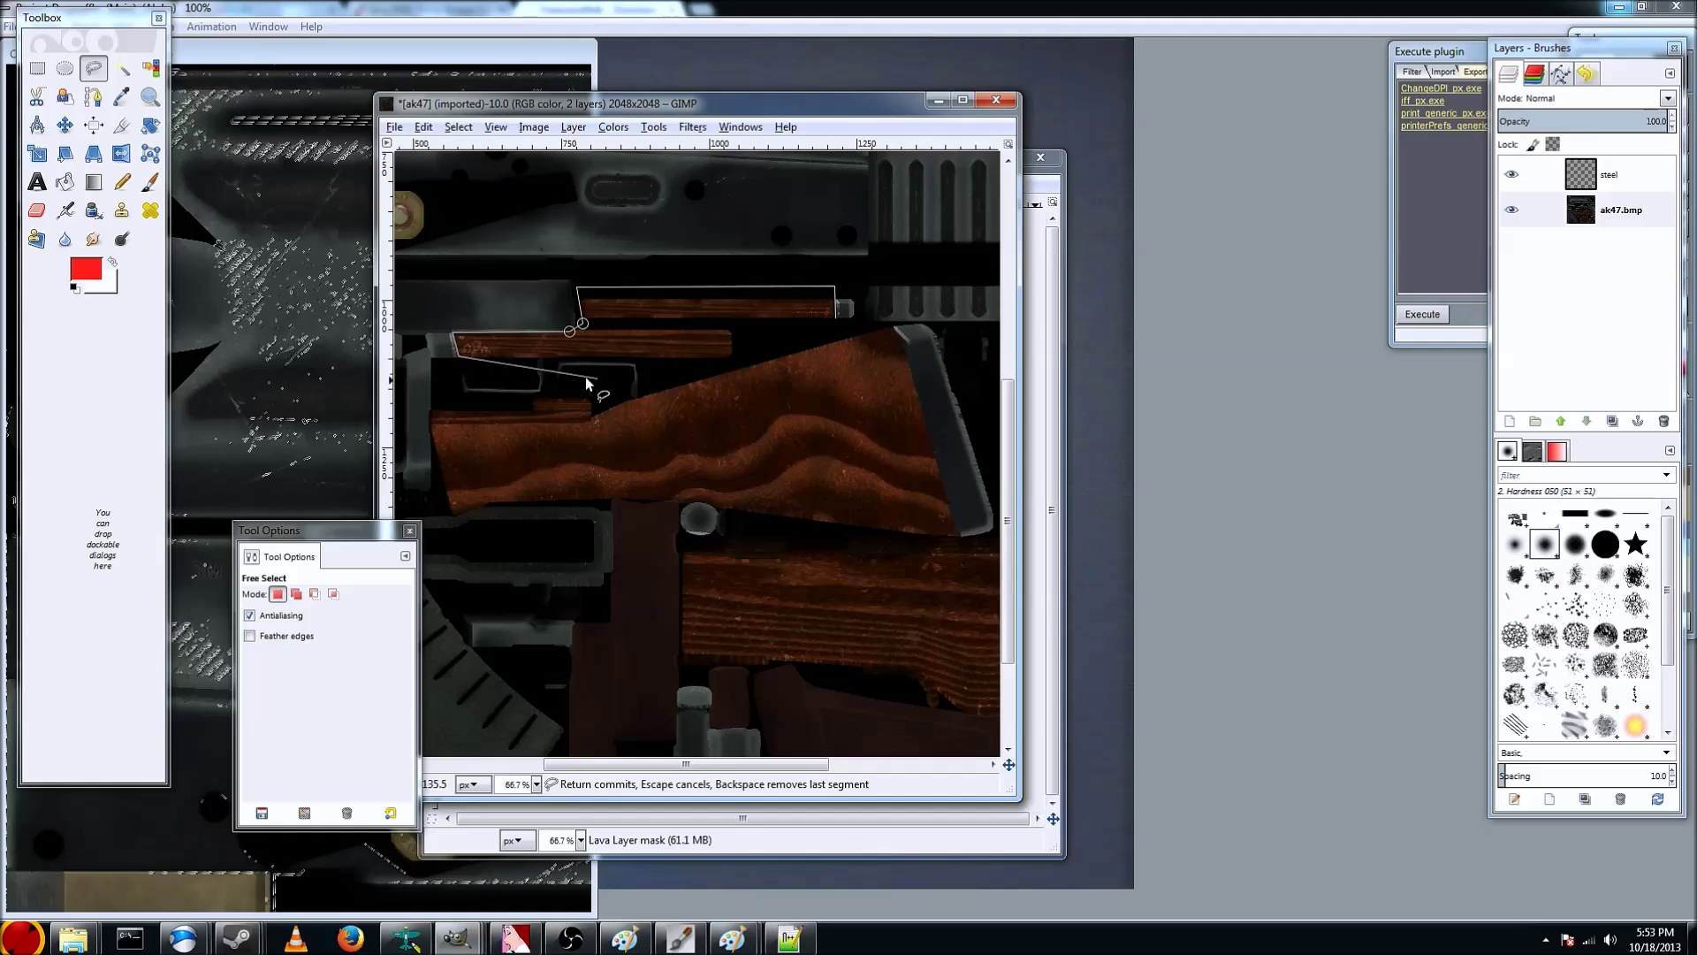
{"action": "left_click", "coordinate": [735, 332]}
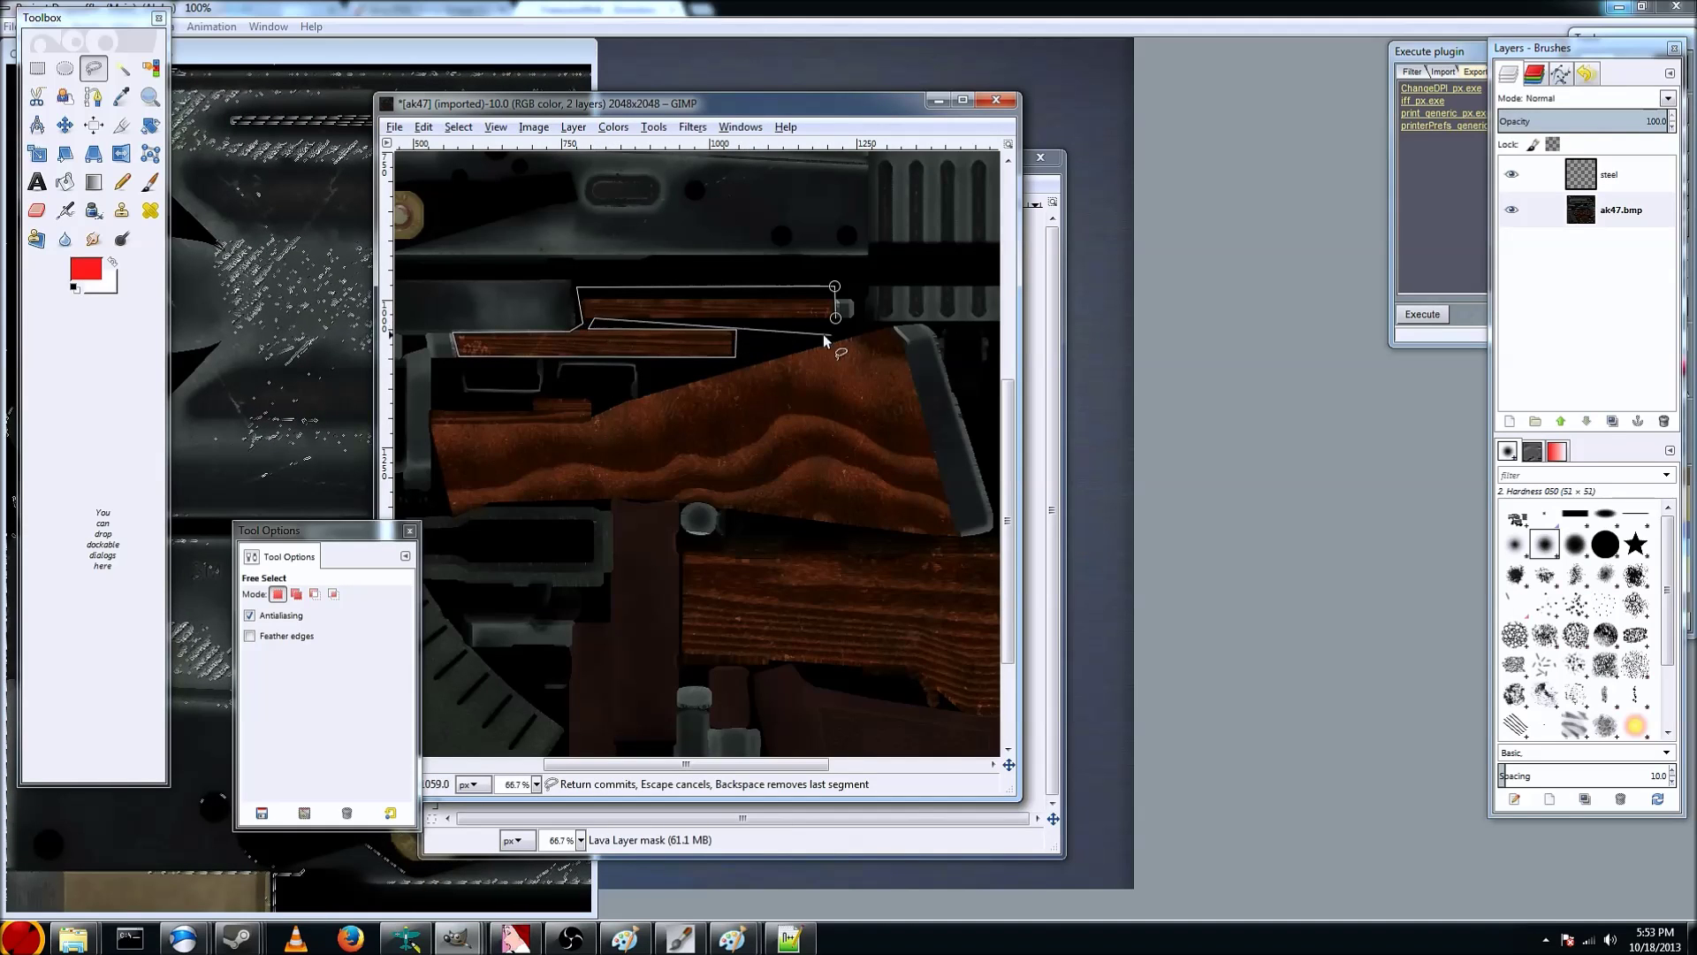
{"action": "key", "text": "Return"}
Add the large wooden stock to the selection by tracing its outline, including the small raised ledge but excluding the metal butt plate
{"action": "key", "text": "shift"}
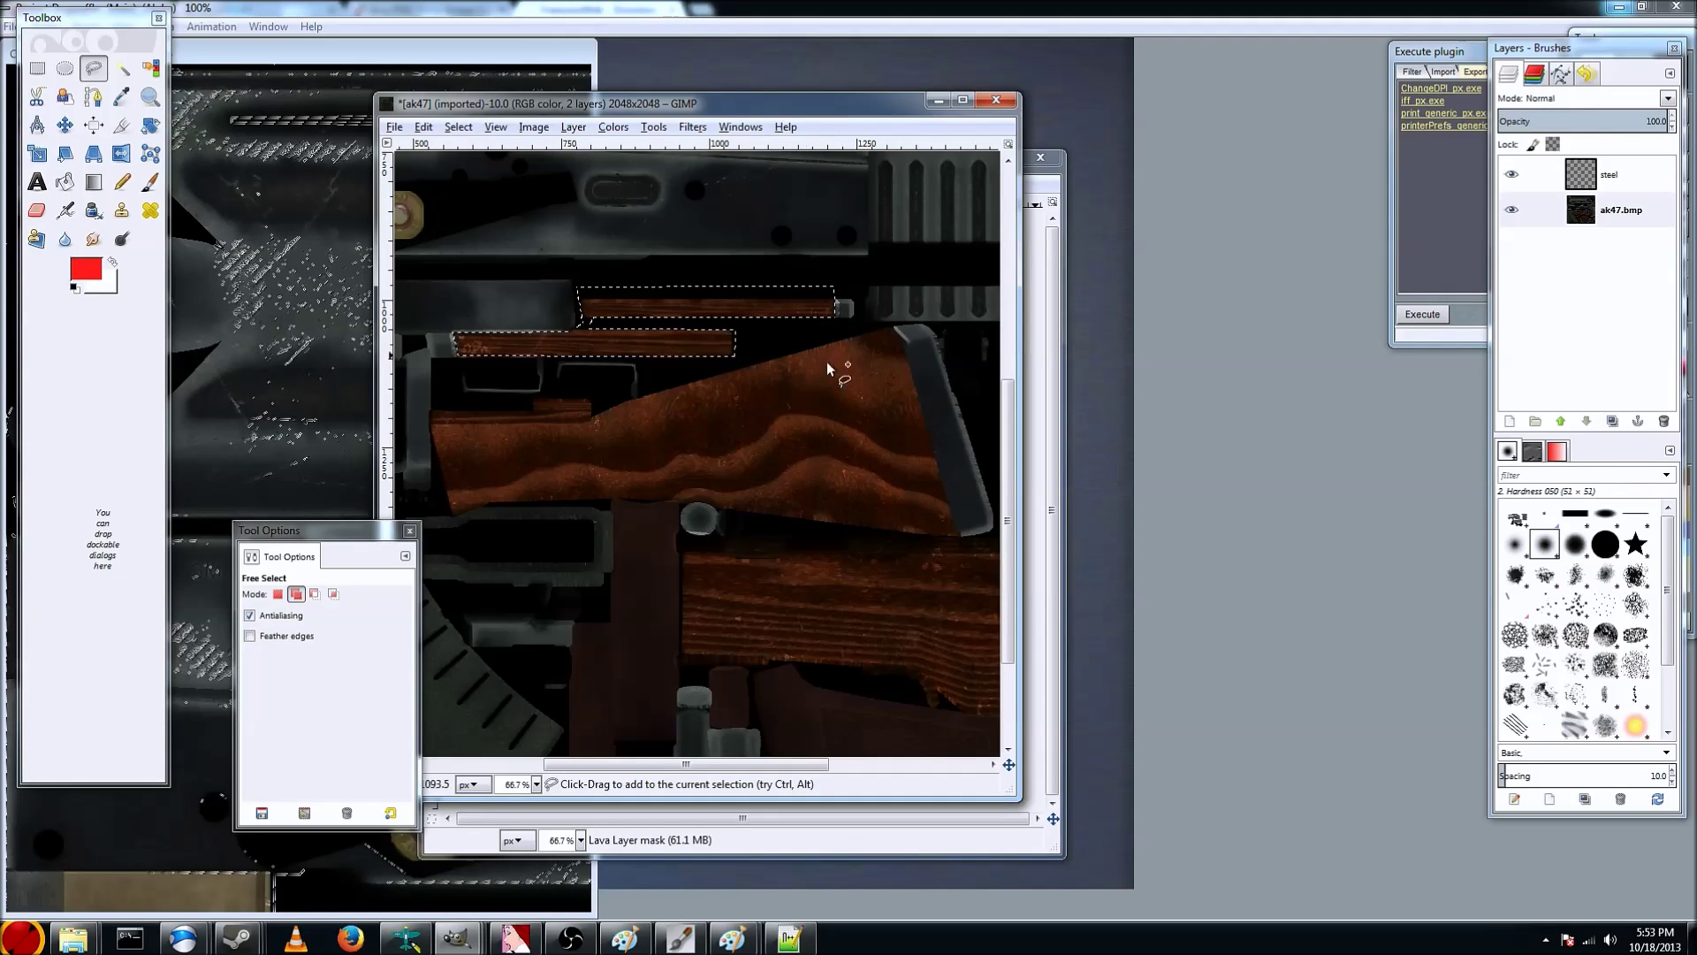
{"action": "left_click", "coordinate": [891, 327]}
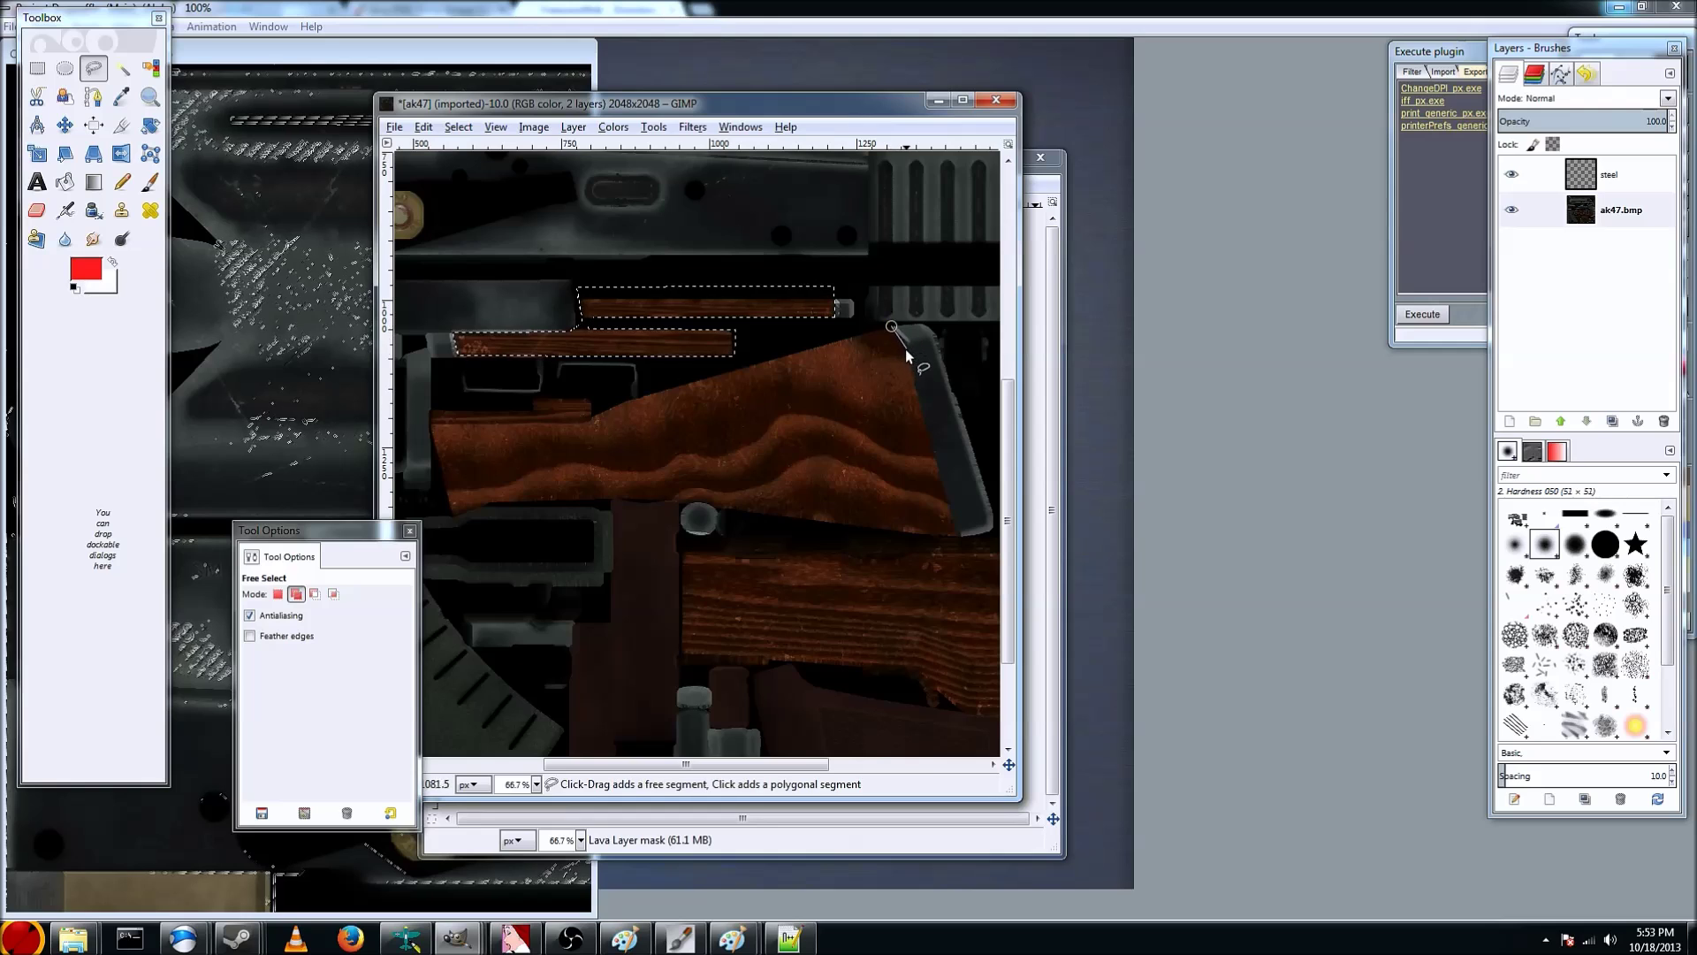
{"action": "left_click", "coordinate": [958, 534]}
{"action": "left_click", "coordinate": [852, 527]}
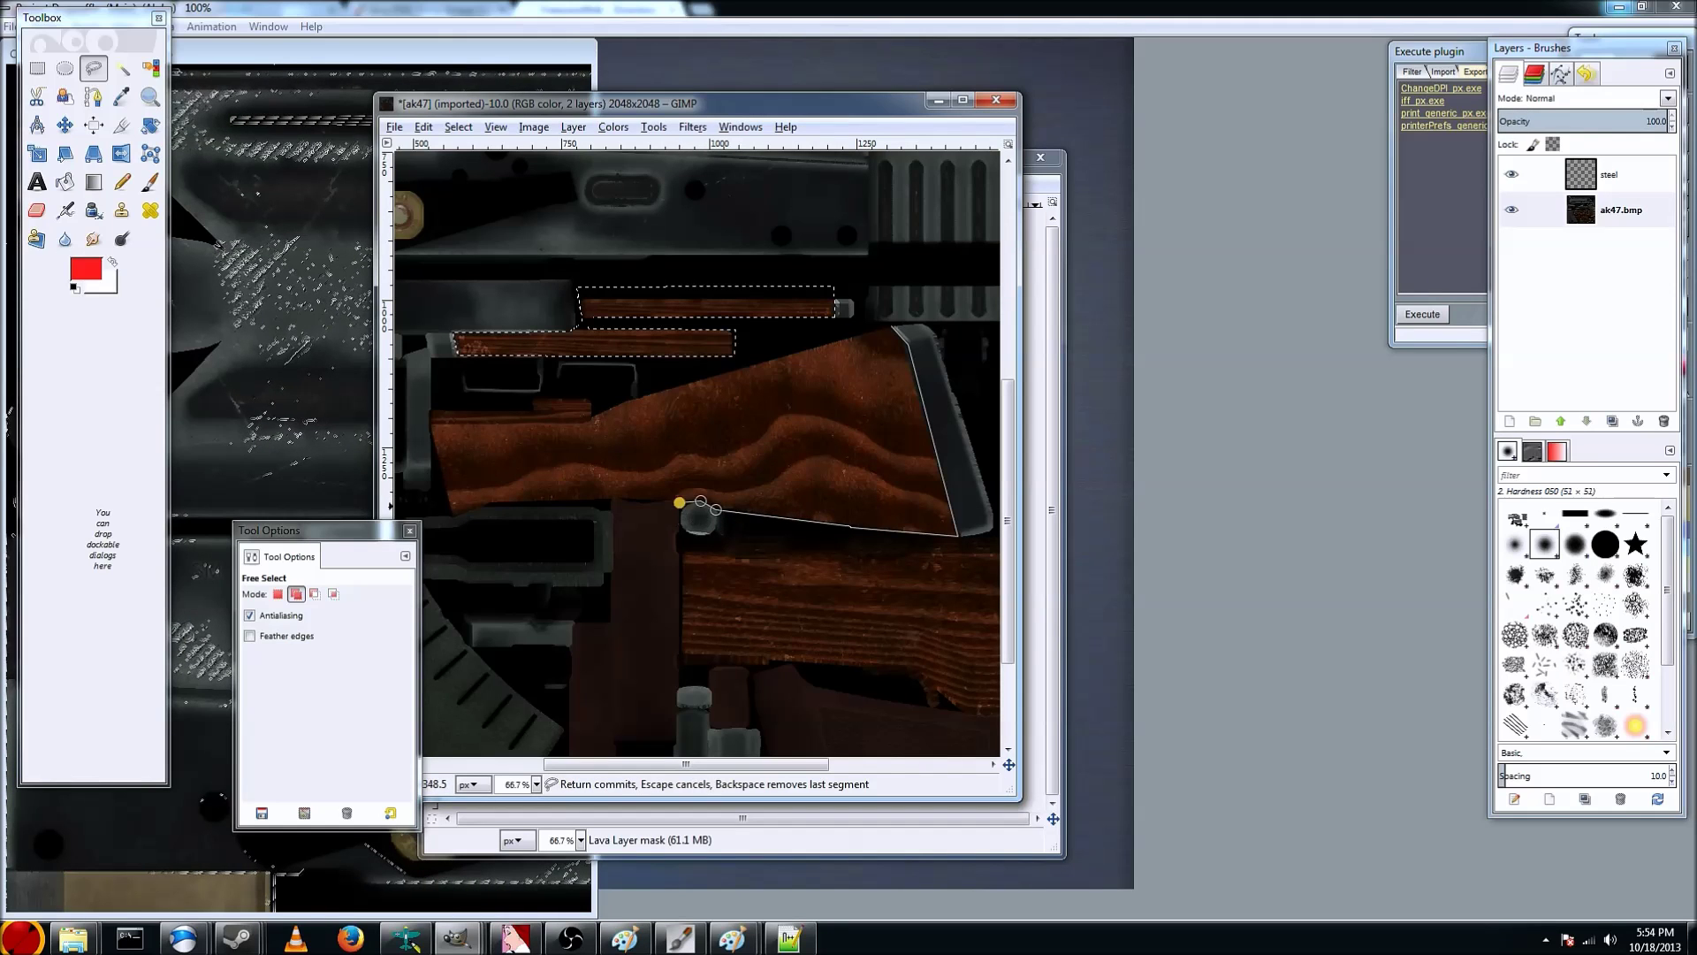
{"action": "left_click", "coordinate": [490, 504]}
{"action": "left_click", "coordinate": [457, 513]}
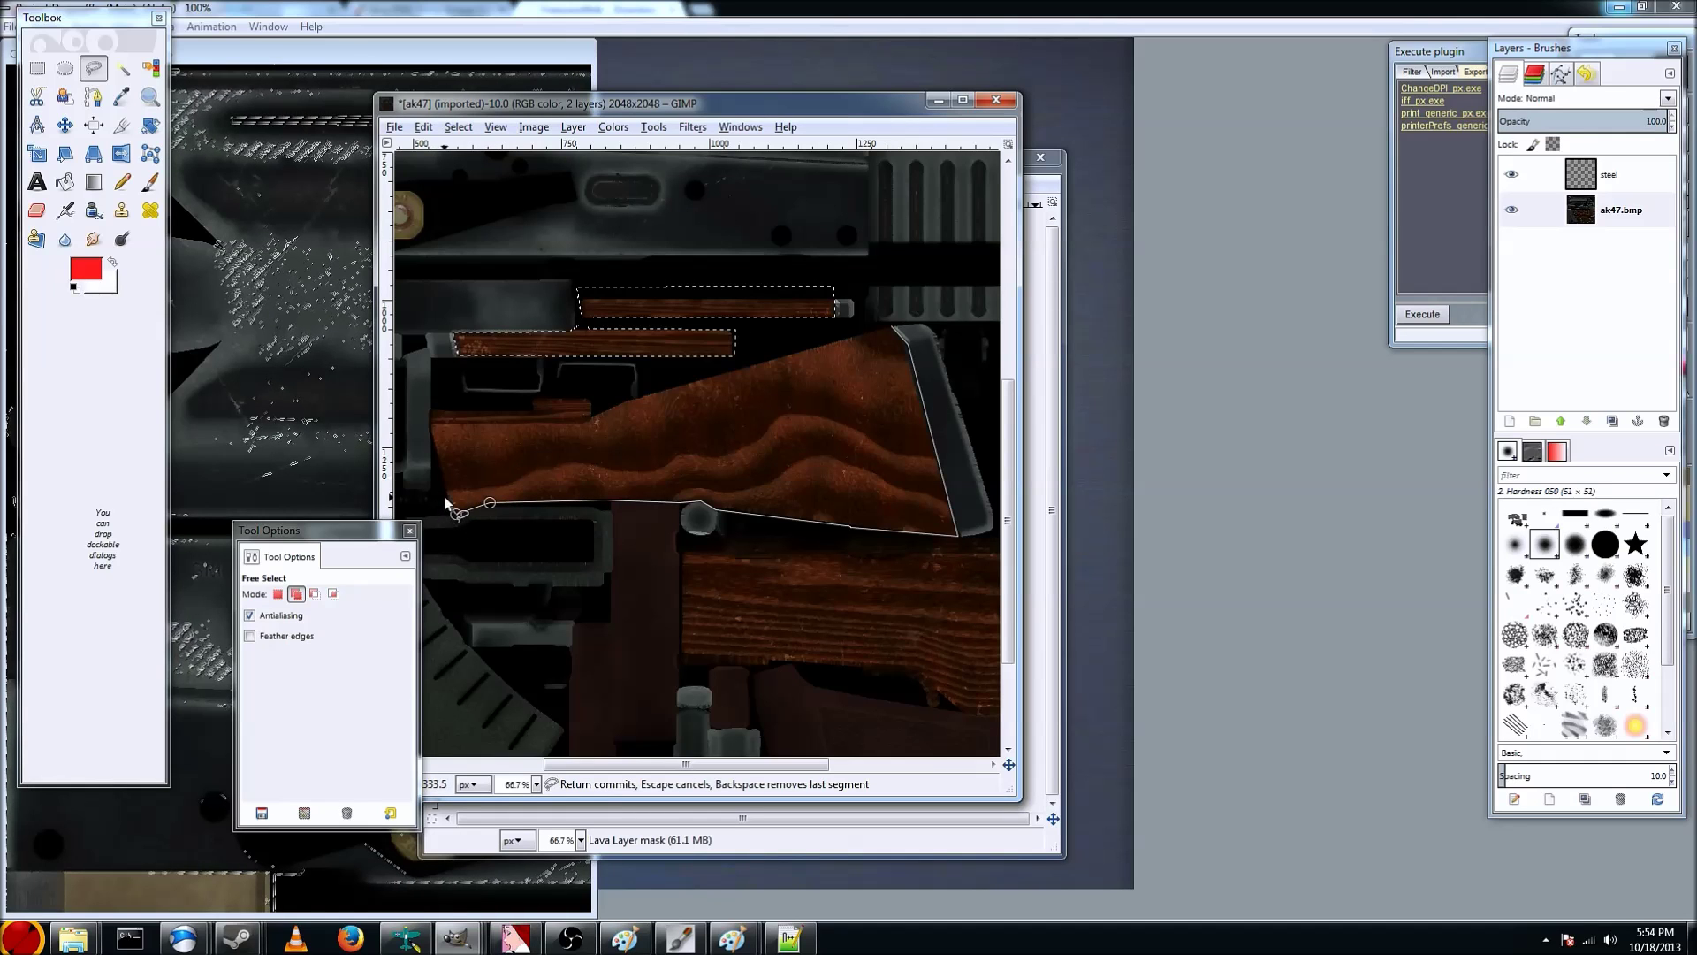
{"action": "left_click", "coordinate": [429, 410]}
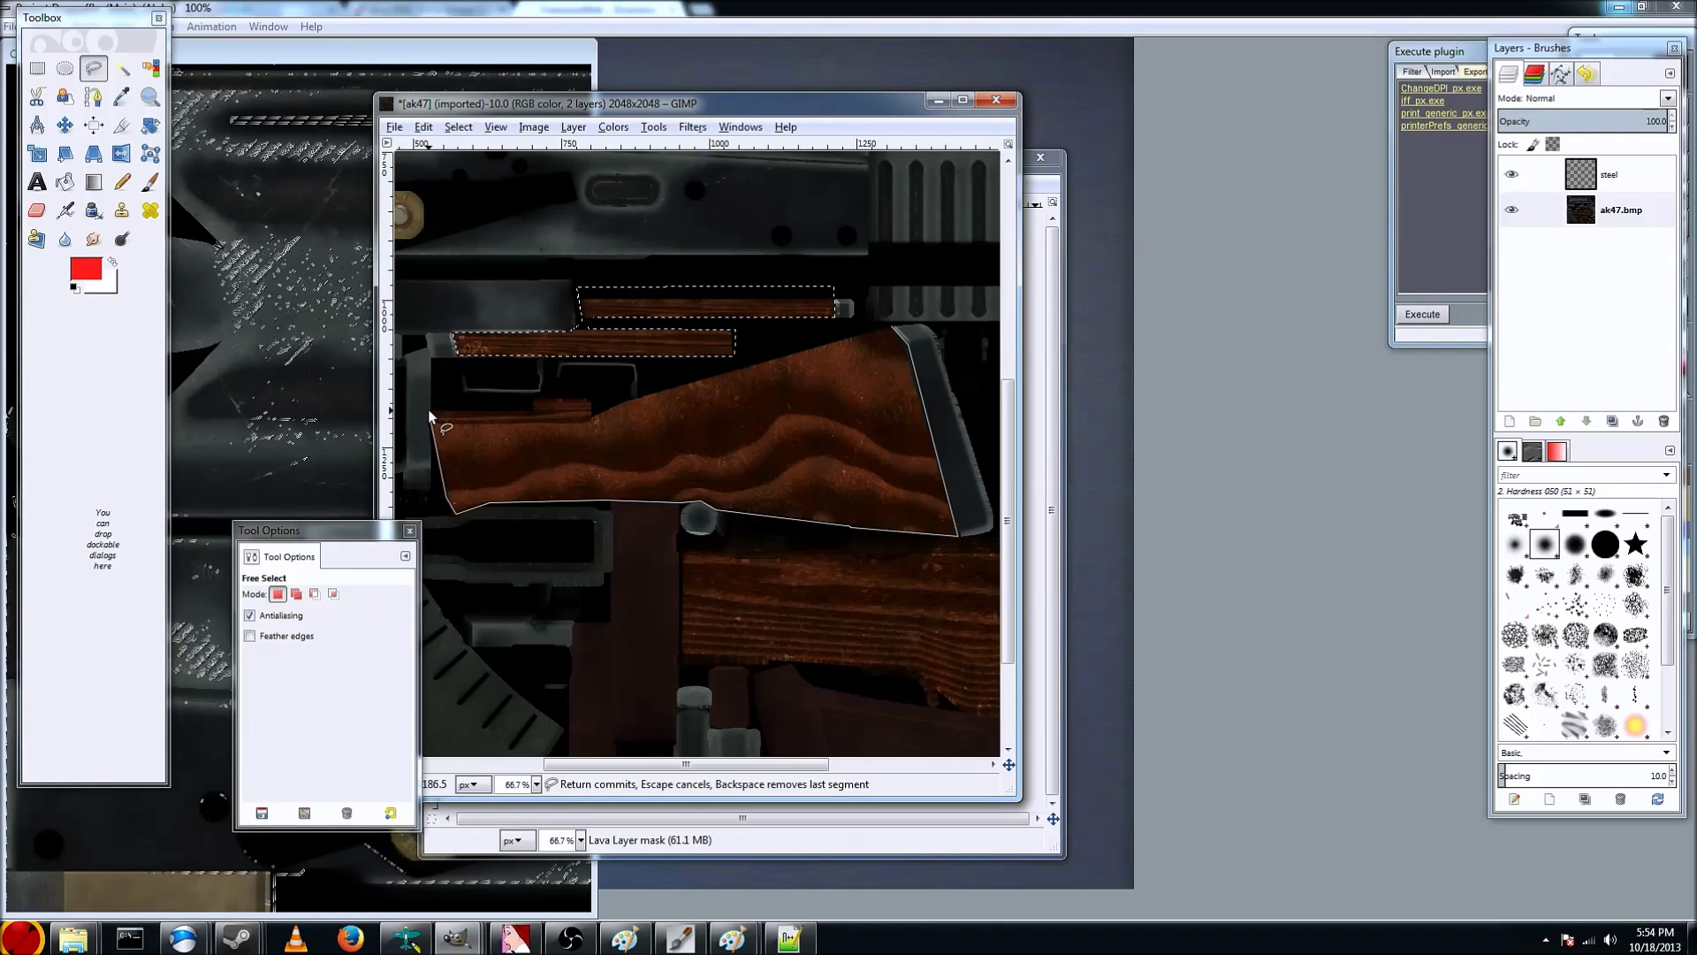
{"action": "left_click", "coordinate": [532, 410]}
{"action": "left_click", "coordinate": [535, 395]}
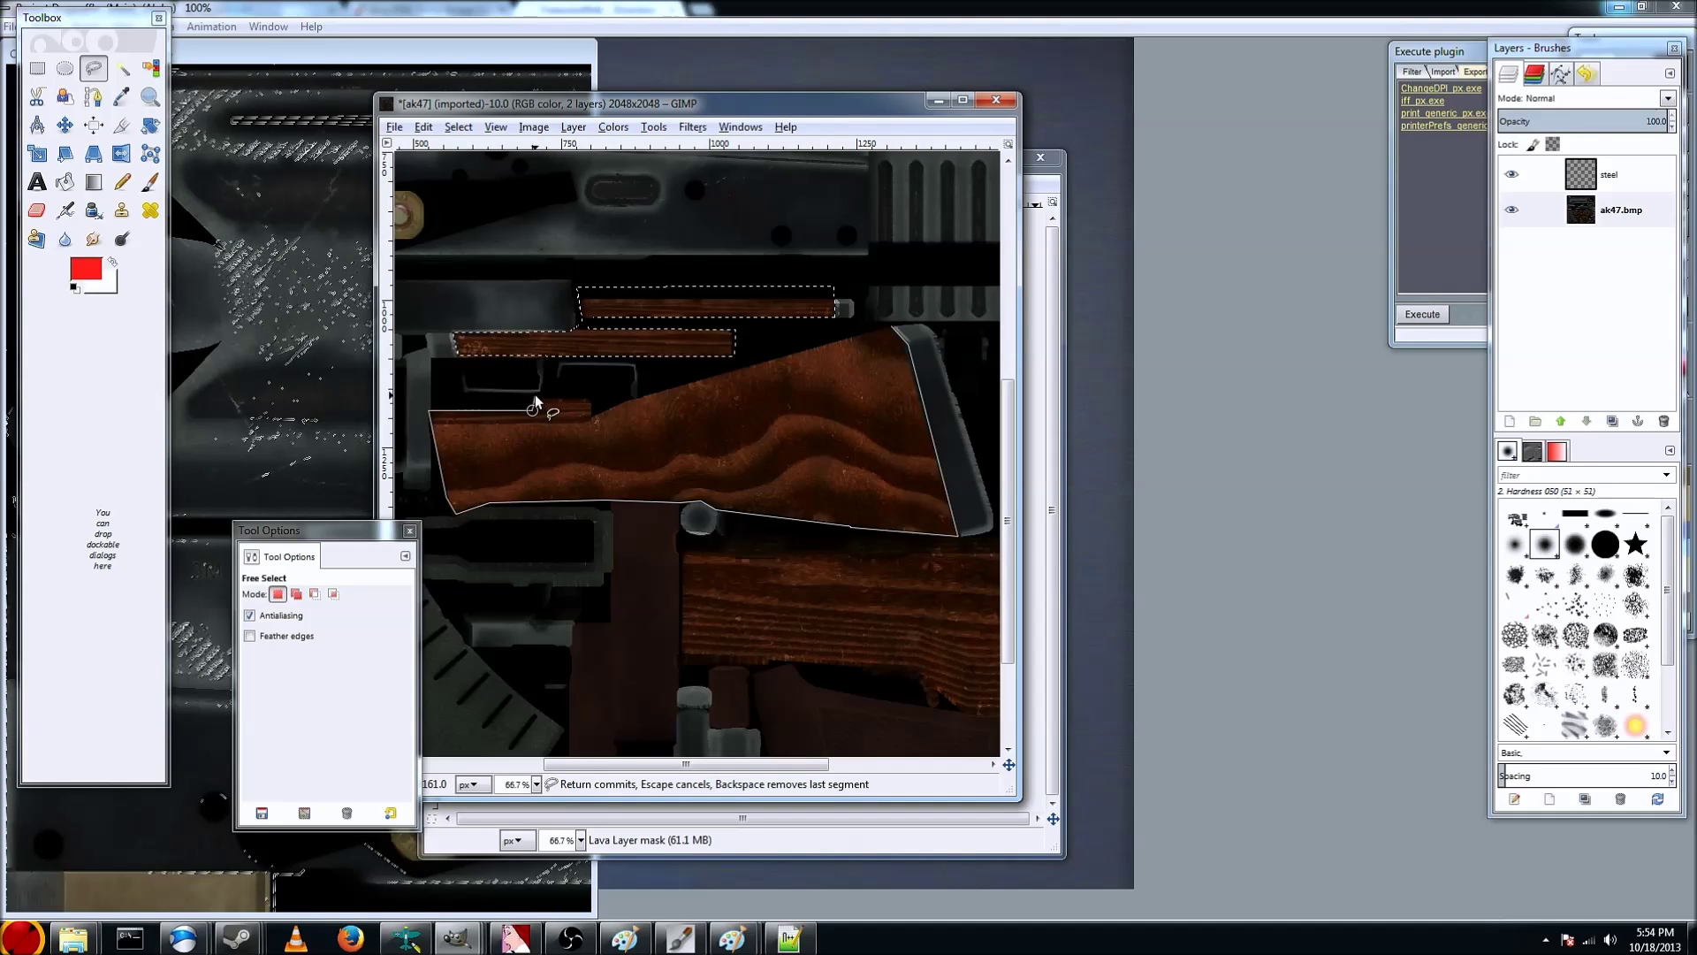
{"action": "left_click", "coordinate": [589, 396]}
{"action": "left_click", "coordinate": [593, 413]}
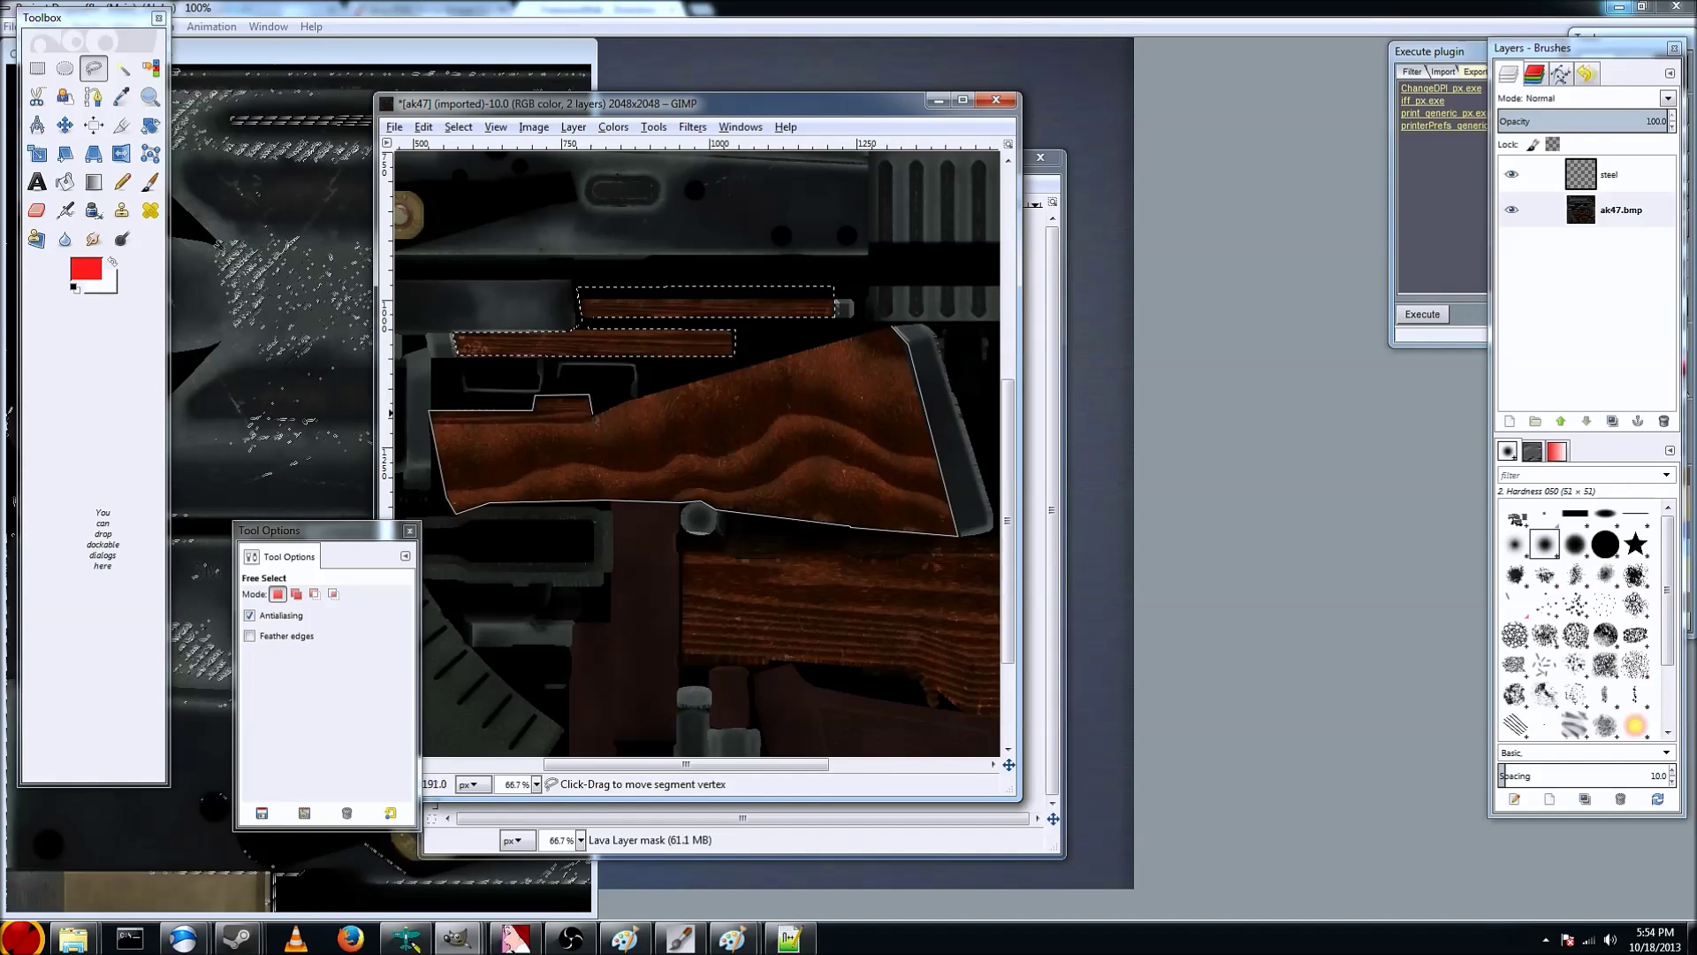
{"action": "left_click", "coordinate": [892, 326]}
{"action": "left_click", "coordinate": [882, 384]}
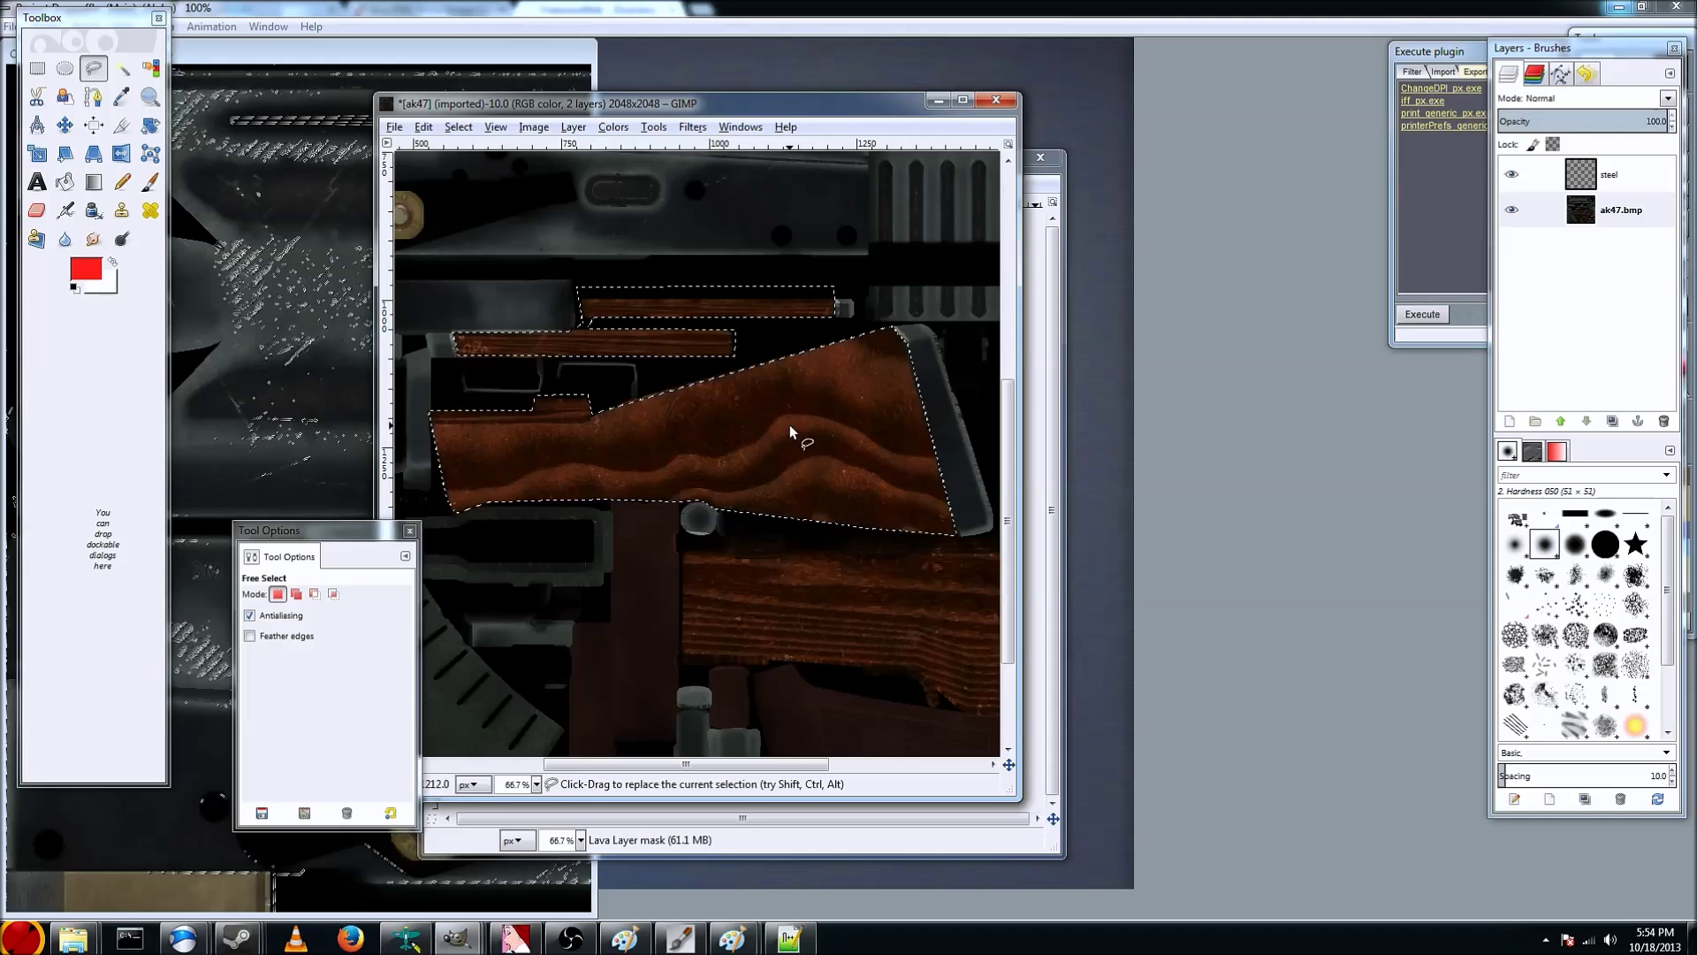
Add the horizontal-grained wooden piece below the stock to the selection by tracing around its edges
{"action": "scroll", "coordinate": [788, 424], "scroll_direction": "down", "scroll_amount": 3}
{"action": "key", "text": "shift"}
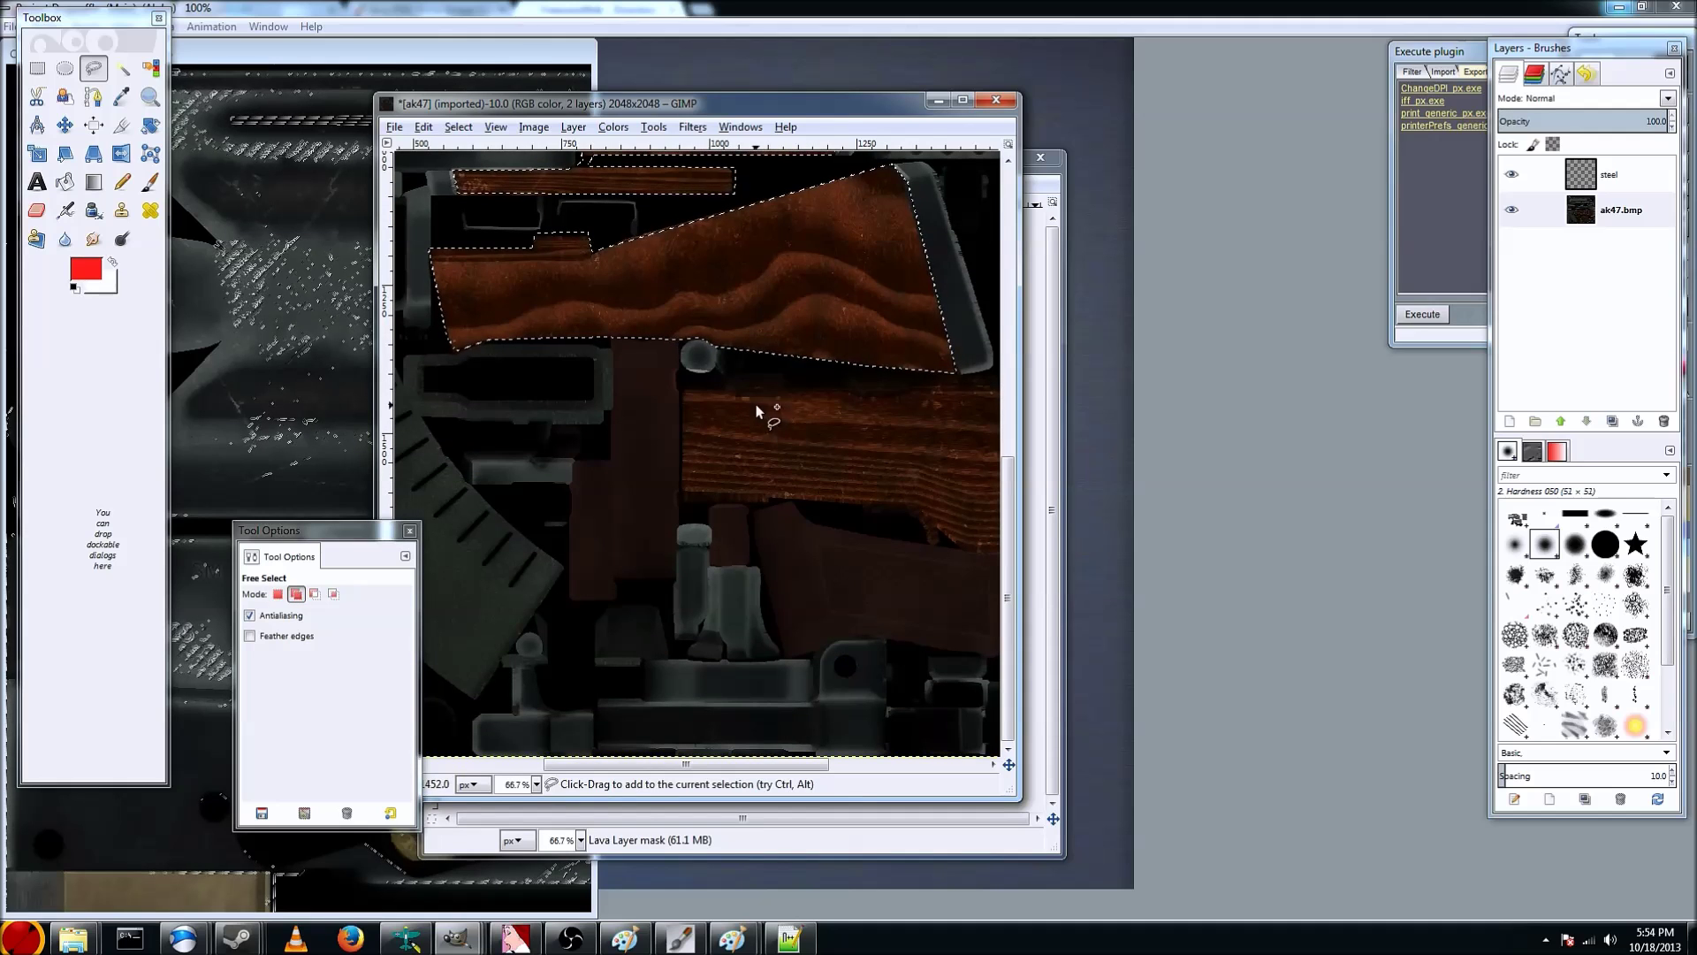
{"action": "left_click", "coordinate": [682, 386], "text": "shift"}
{"action": "left_click", "coordinate": [680, 501]}
{"action": "left_click", "coordinate": [808, 499]}
{"action": "left_click", "coordinate": [901, 507]}
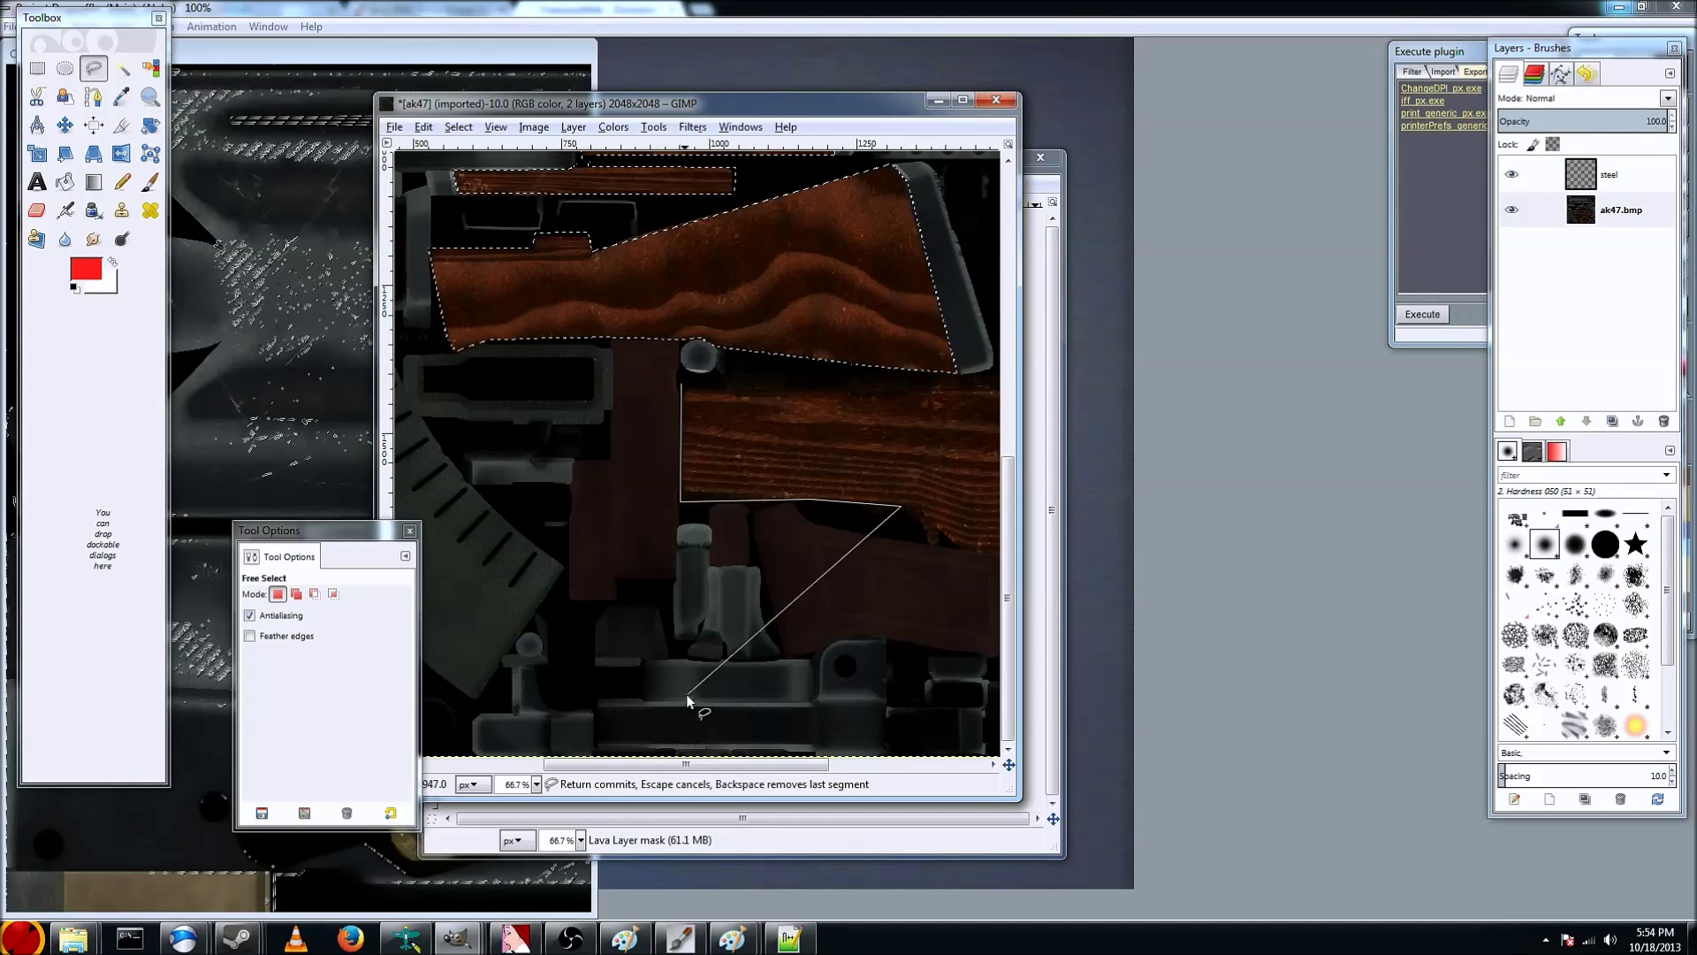
{"action": "scroll", "coordinate": [754, 766], "scroll_direction": "right", "scroll_amount": 5}
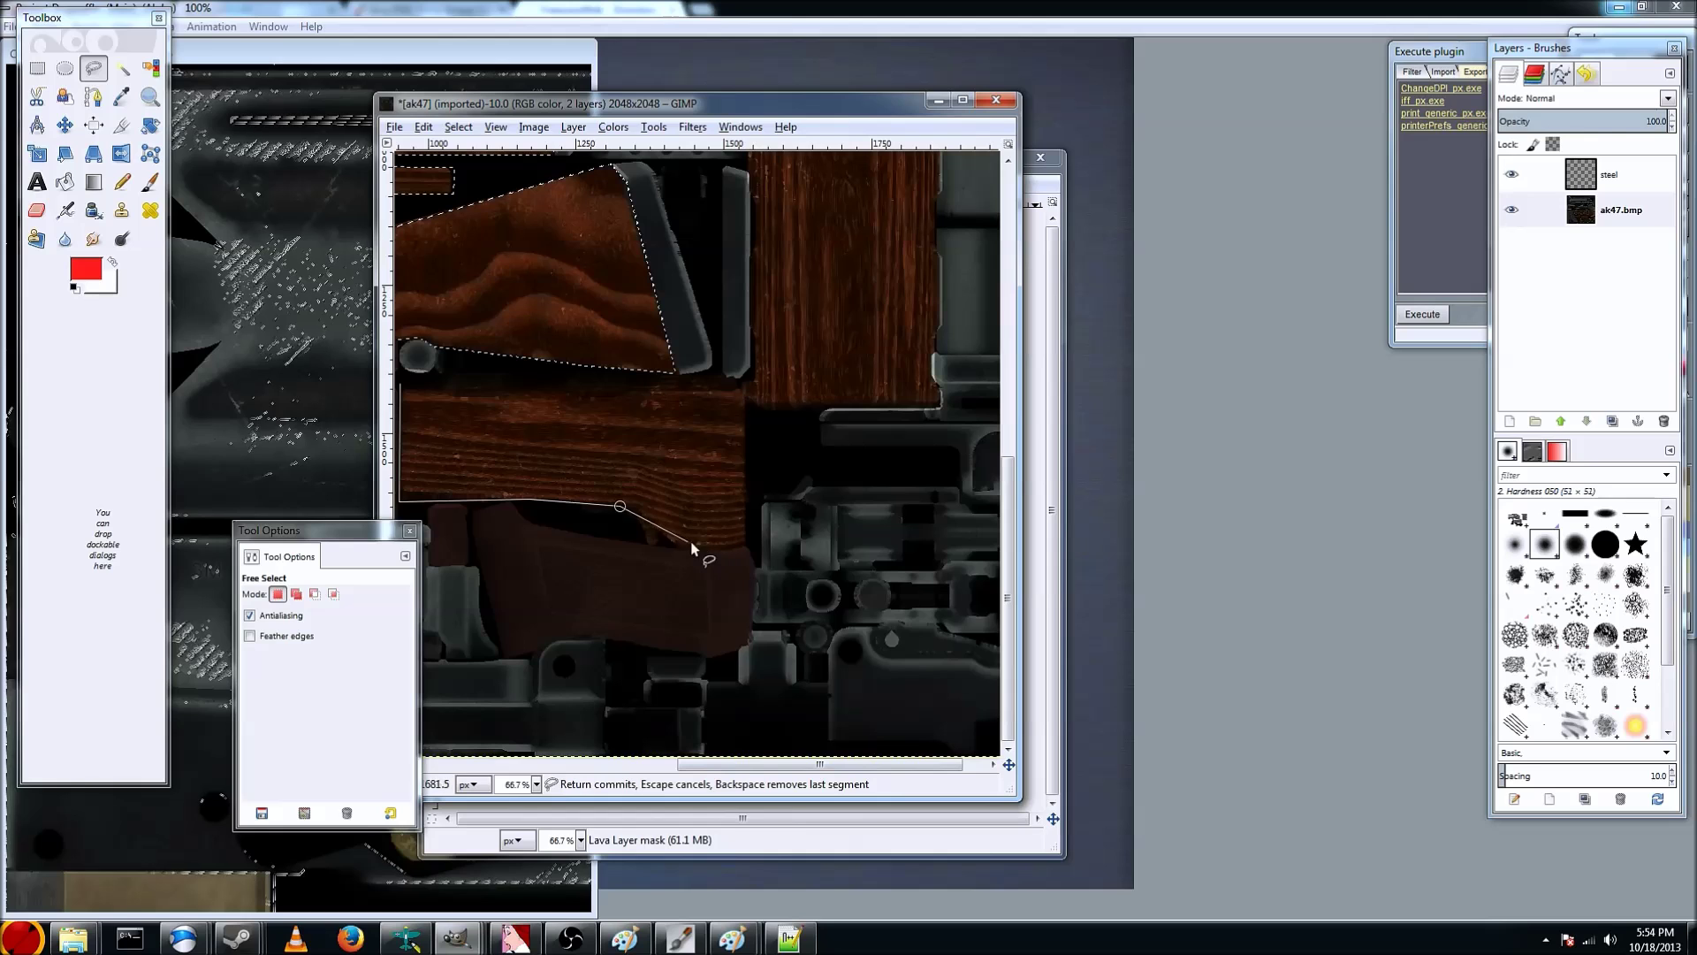
{"action": "left_click", "coordinate": [645, 533]}
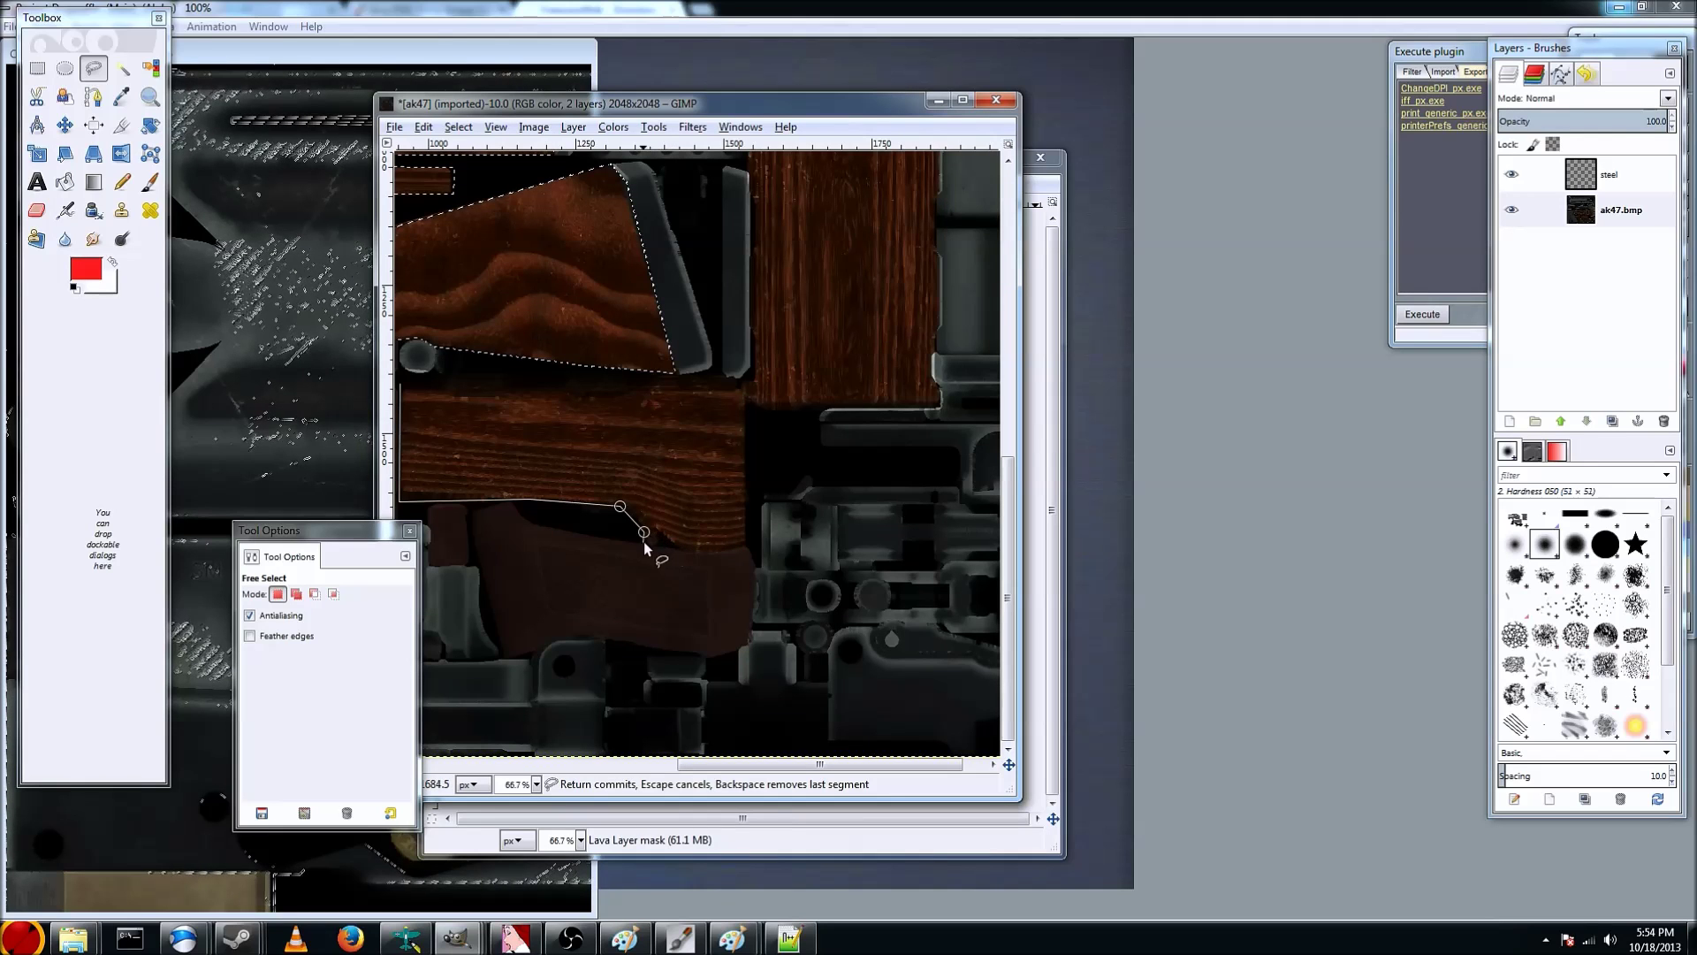
{"action": "left_click", "coordinate": [716, 549]}
{"action": "left_click", "coordinate": [750, 543]}
{"action": "left_click", "coordinate": [746, 382]}
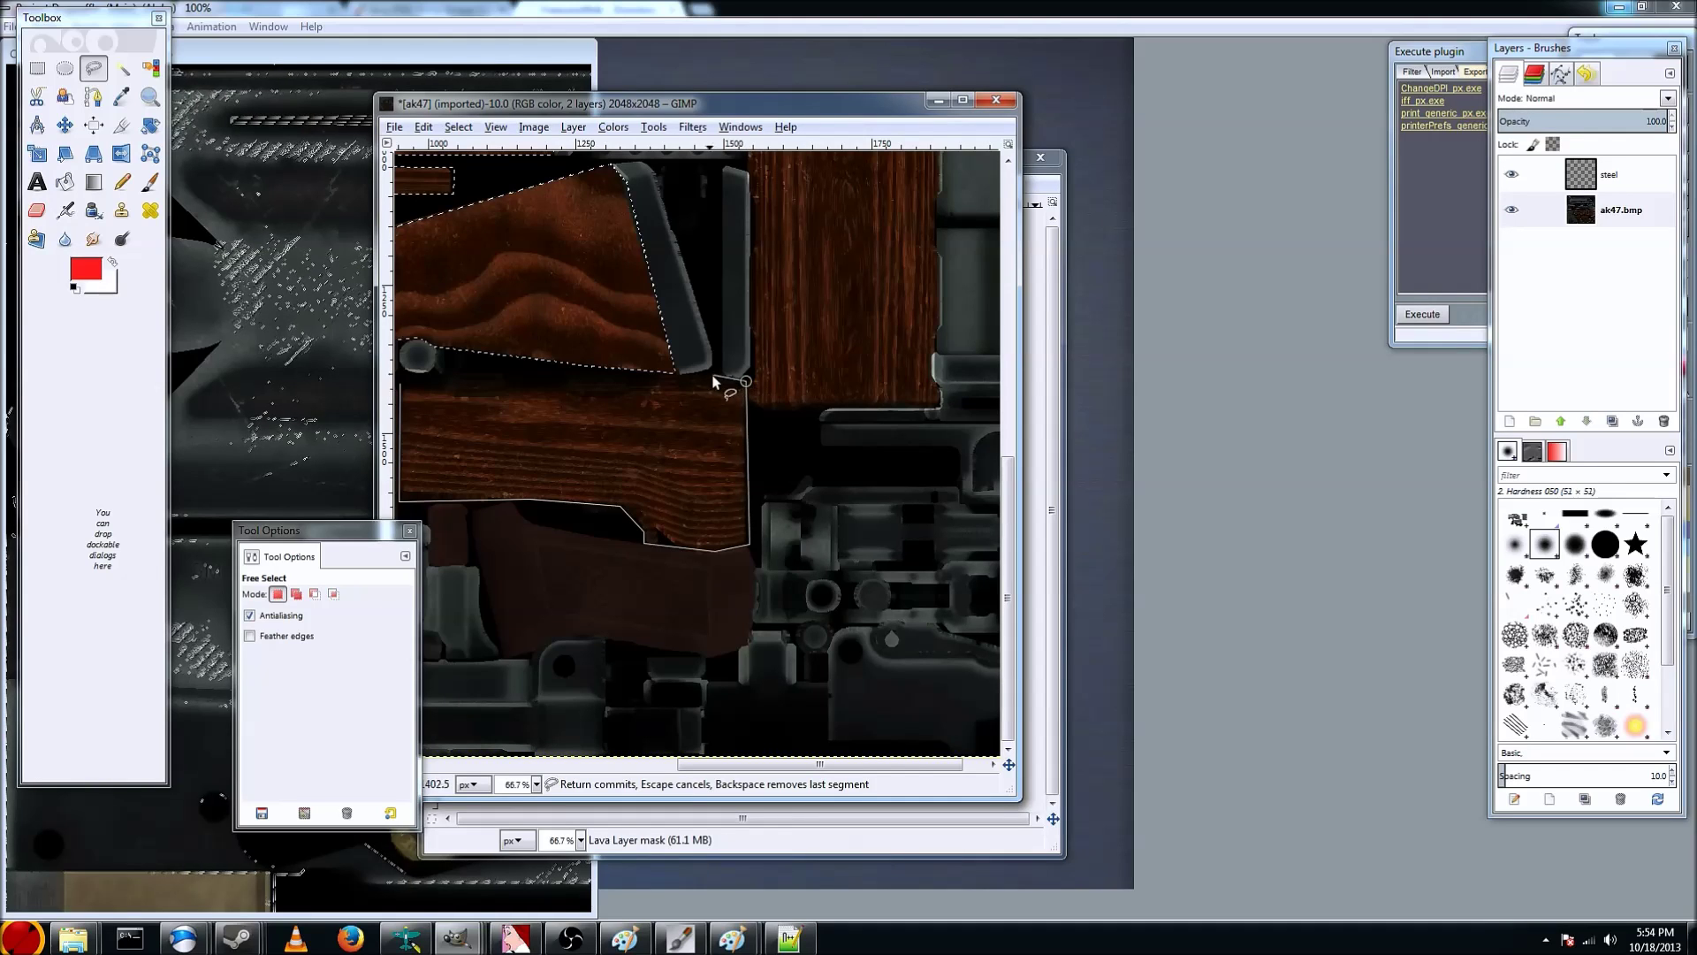
{"action": "left_click", "coordinate": [692, 376]}
{"action": "left_click_drag", "start_coordinate": [824, 763], "coordinate": [736, 745]}
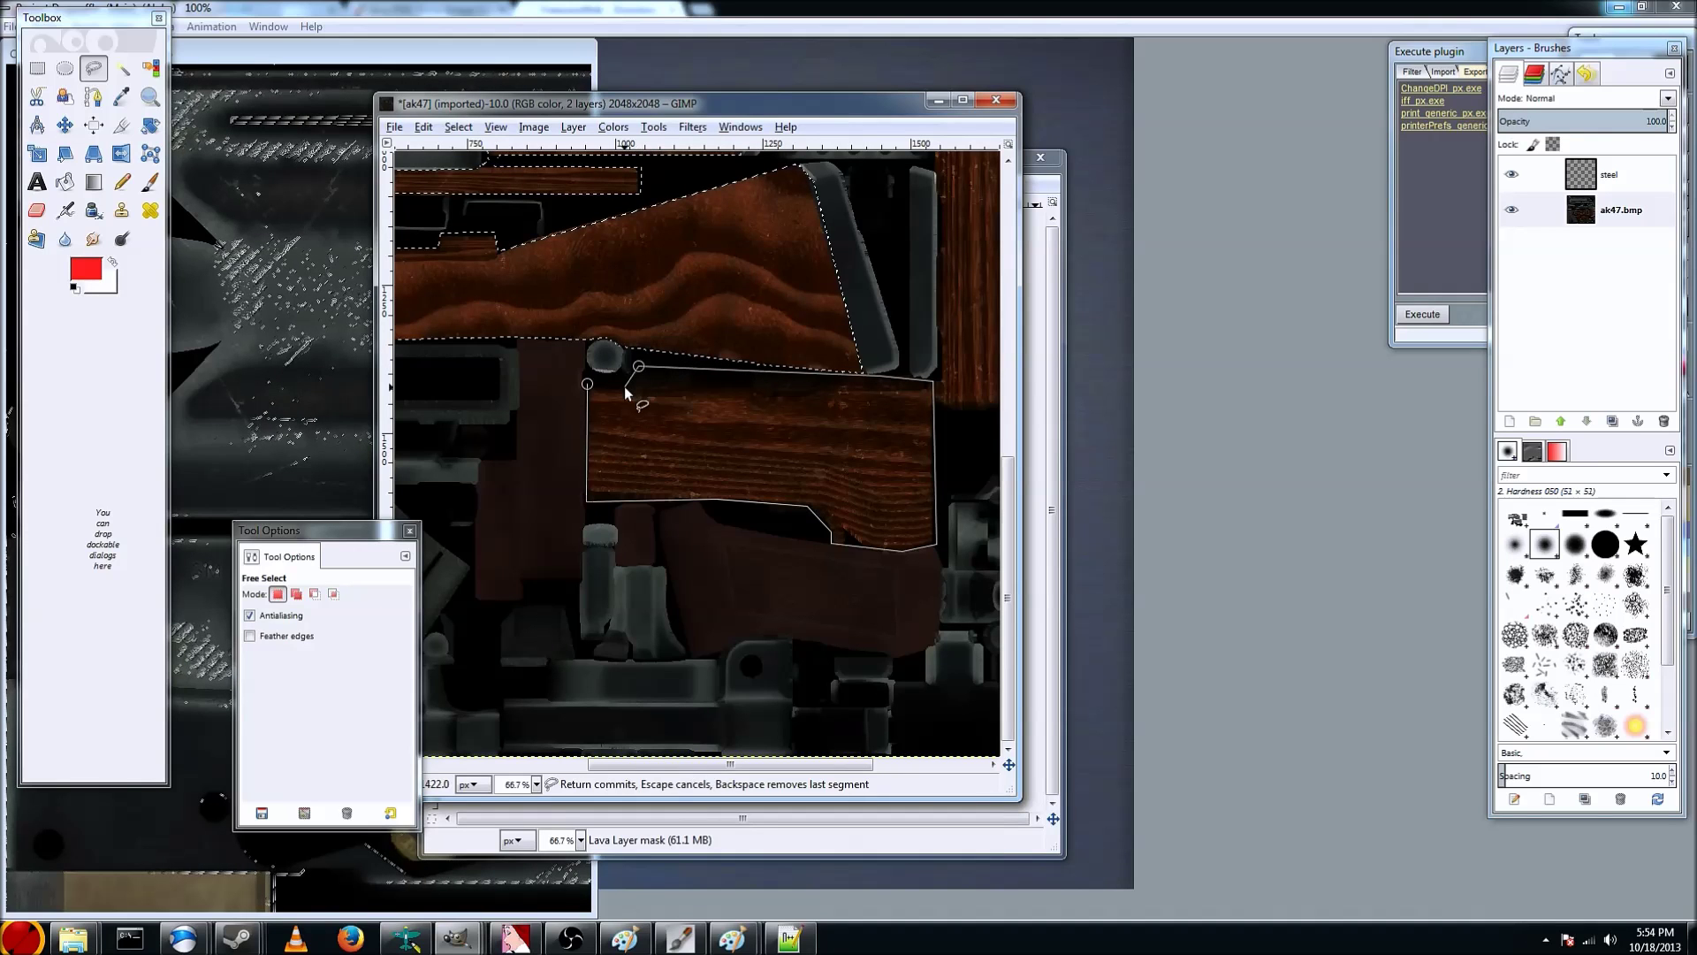
{"action": "left_click", "coordinate": [589, 383]}
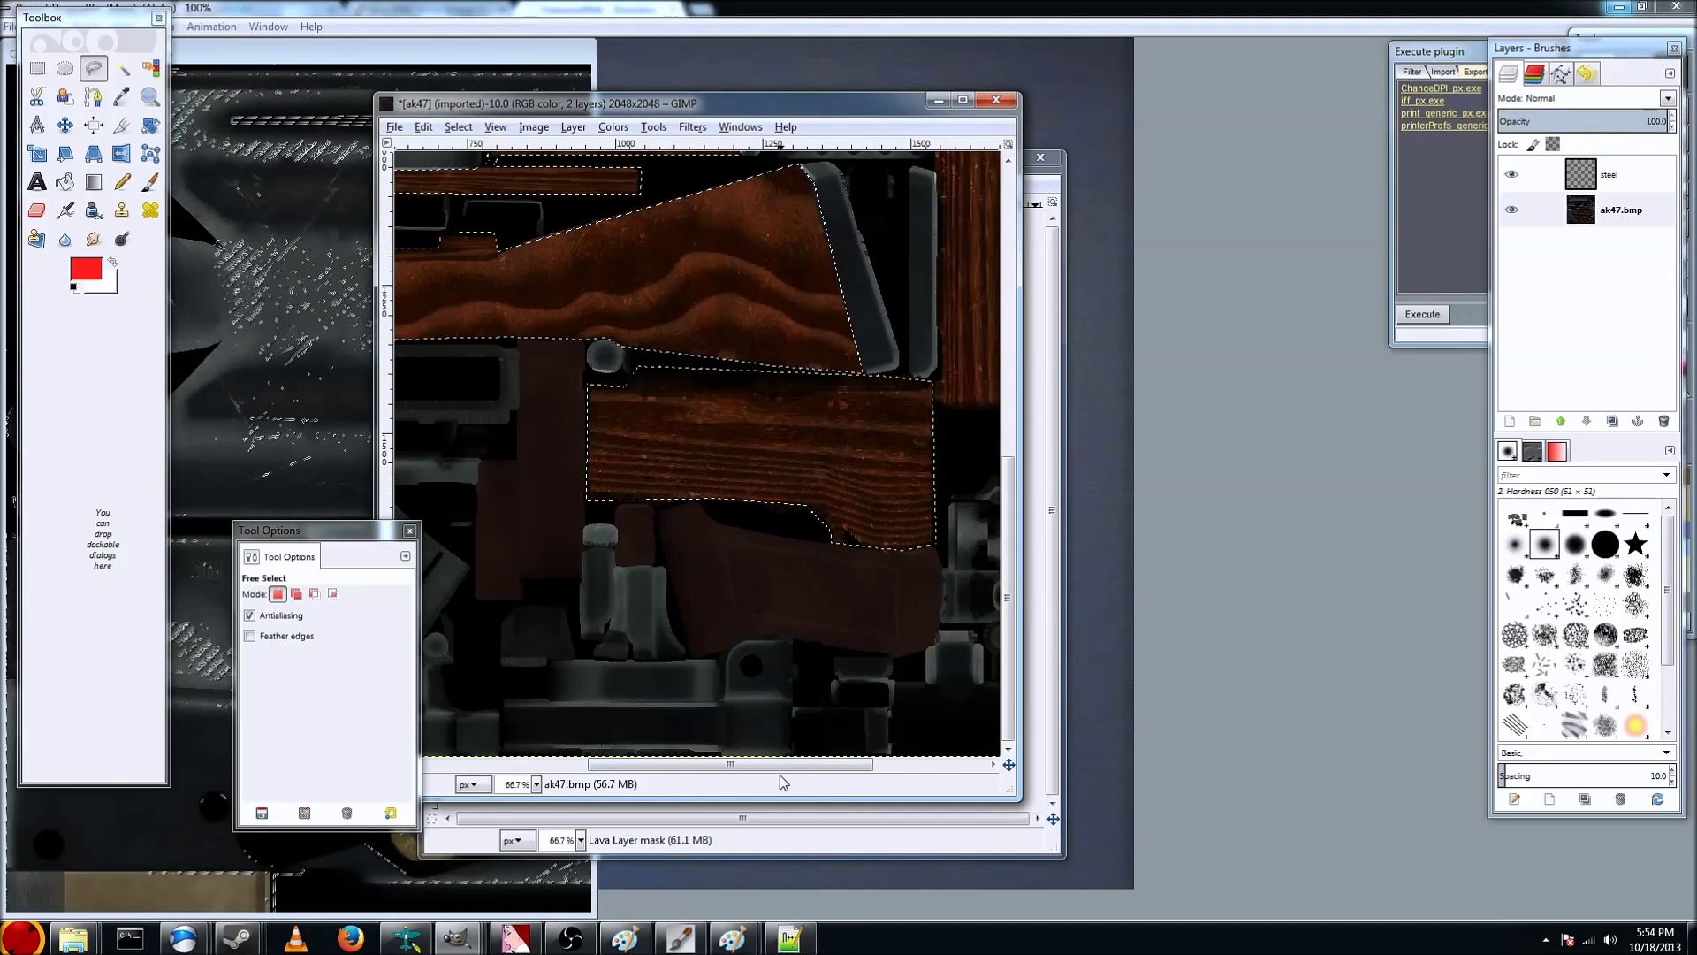
Add the large vertical-grained wooden panel beside the stock to the selection by tracing all around its edges
{"action": "scroll", "coordinate": [795, 531], "scroll_direction": "right", "scroll_amount": 5}
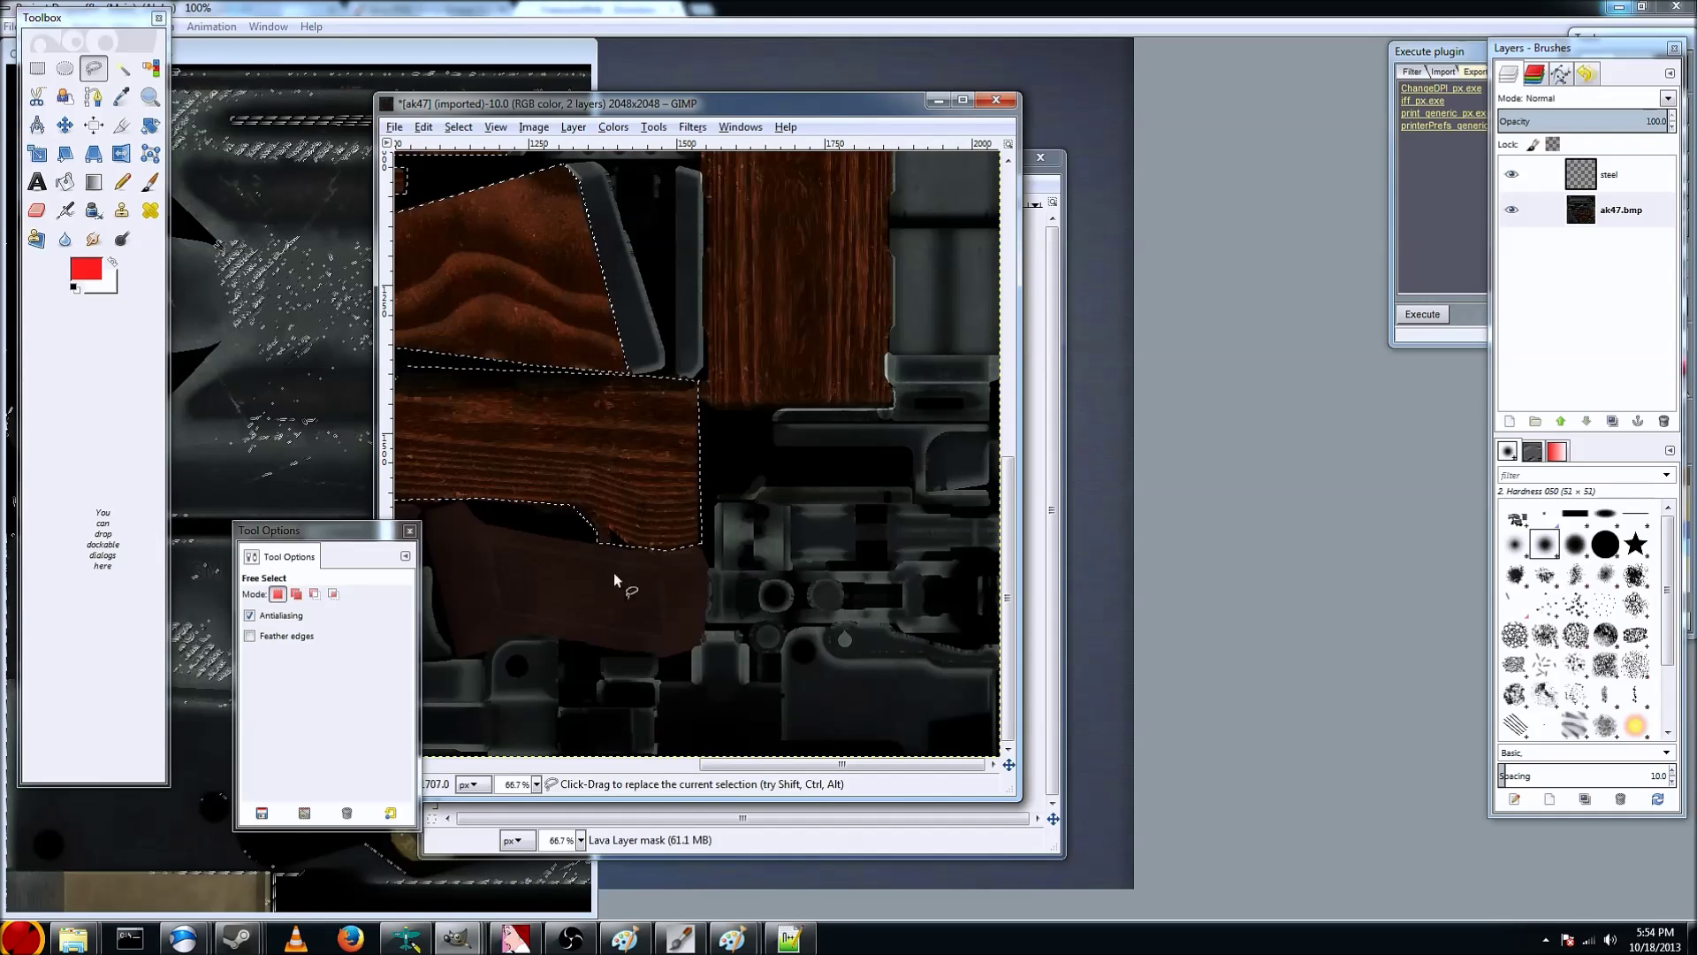
{"action": "left_click", "coordinate": [701, 403]}
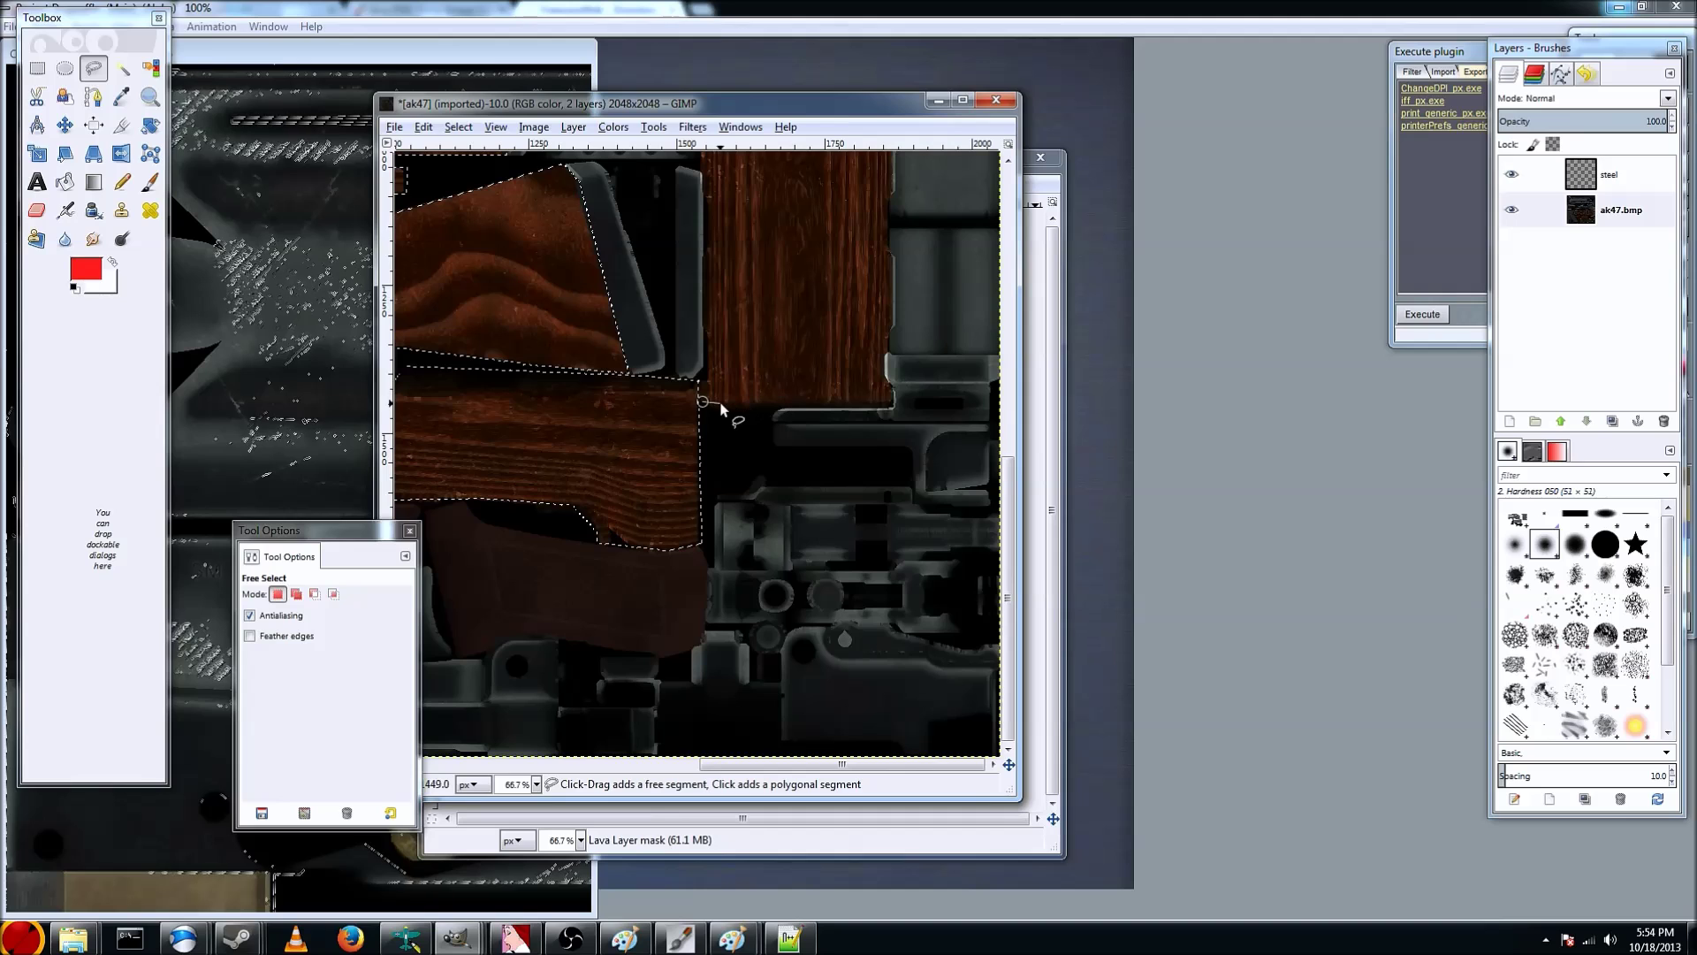
{"action": "left_click", "coordinate": [765, 407]}
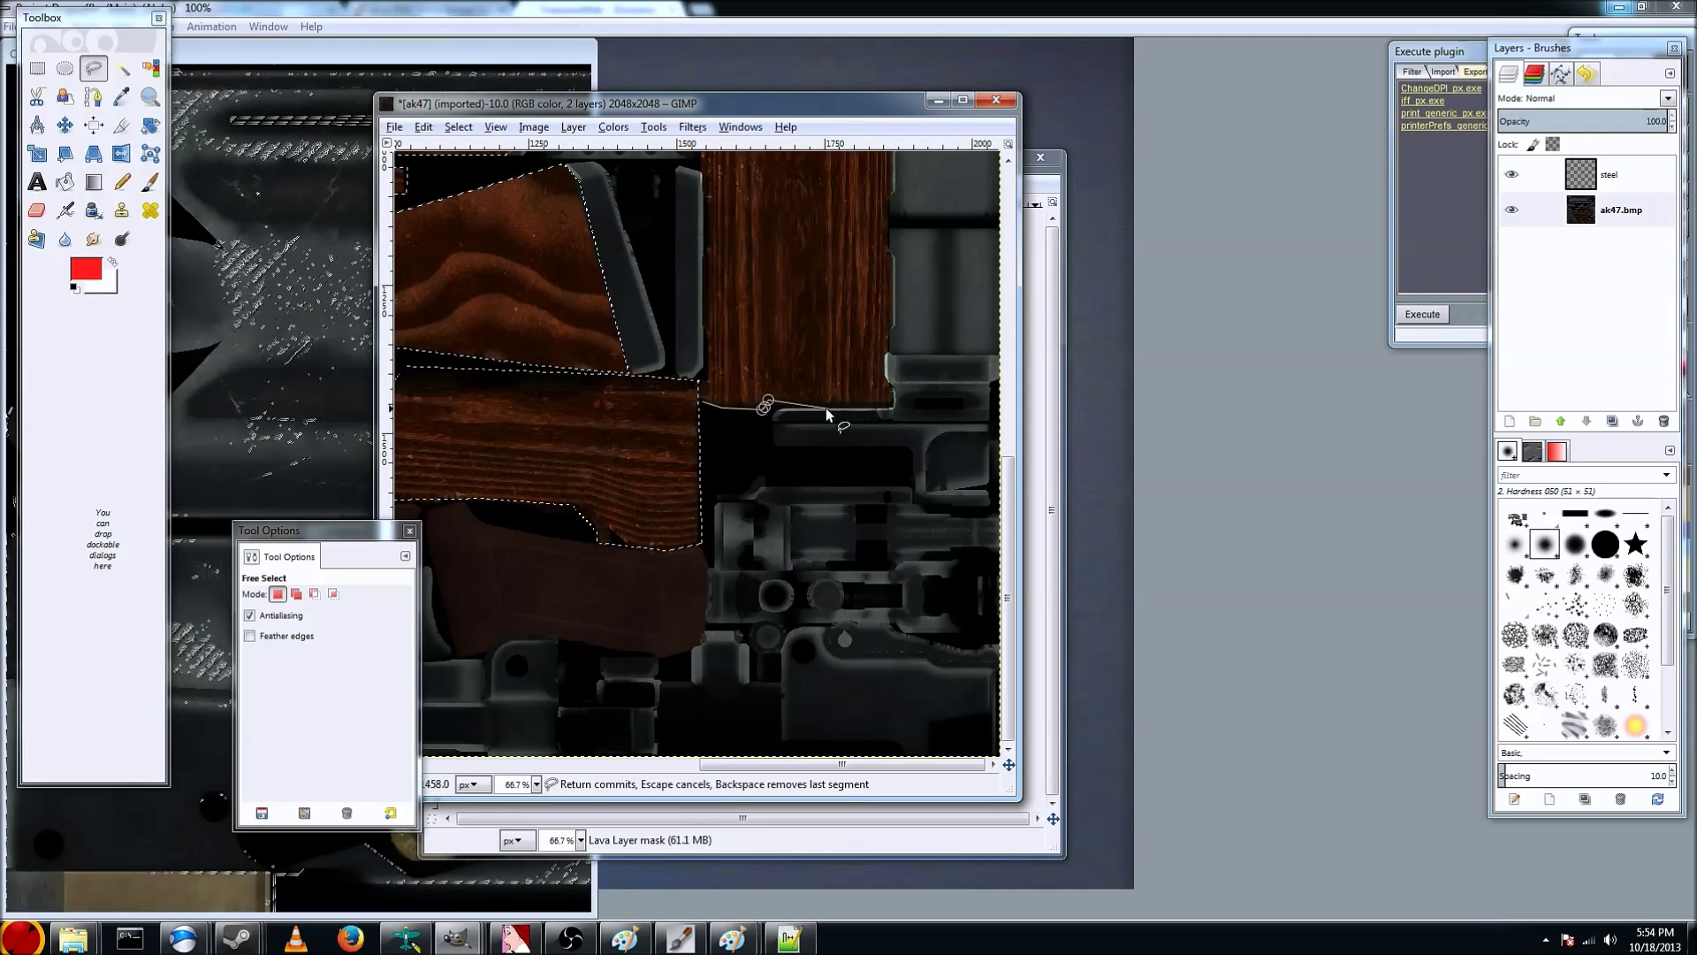
{"action": "left_click", "coordinate": [883, 405]}
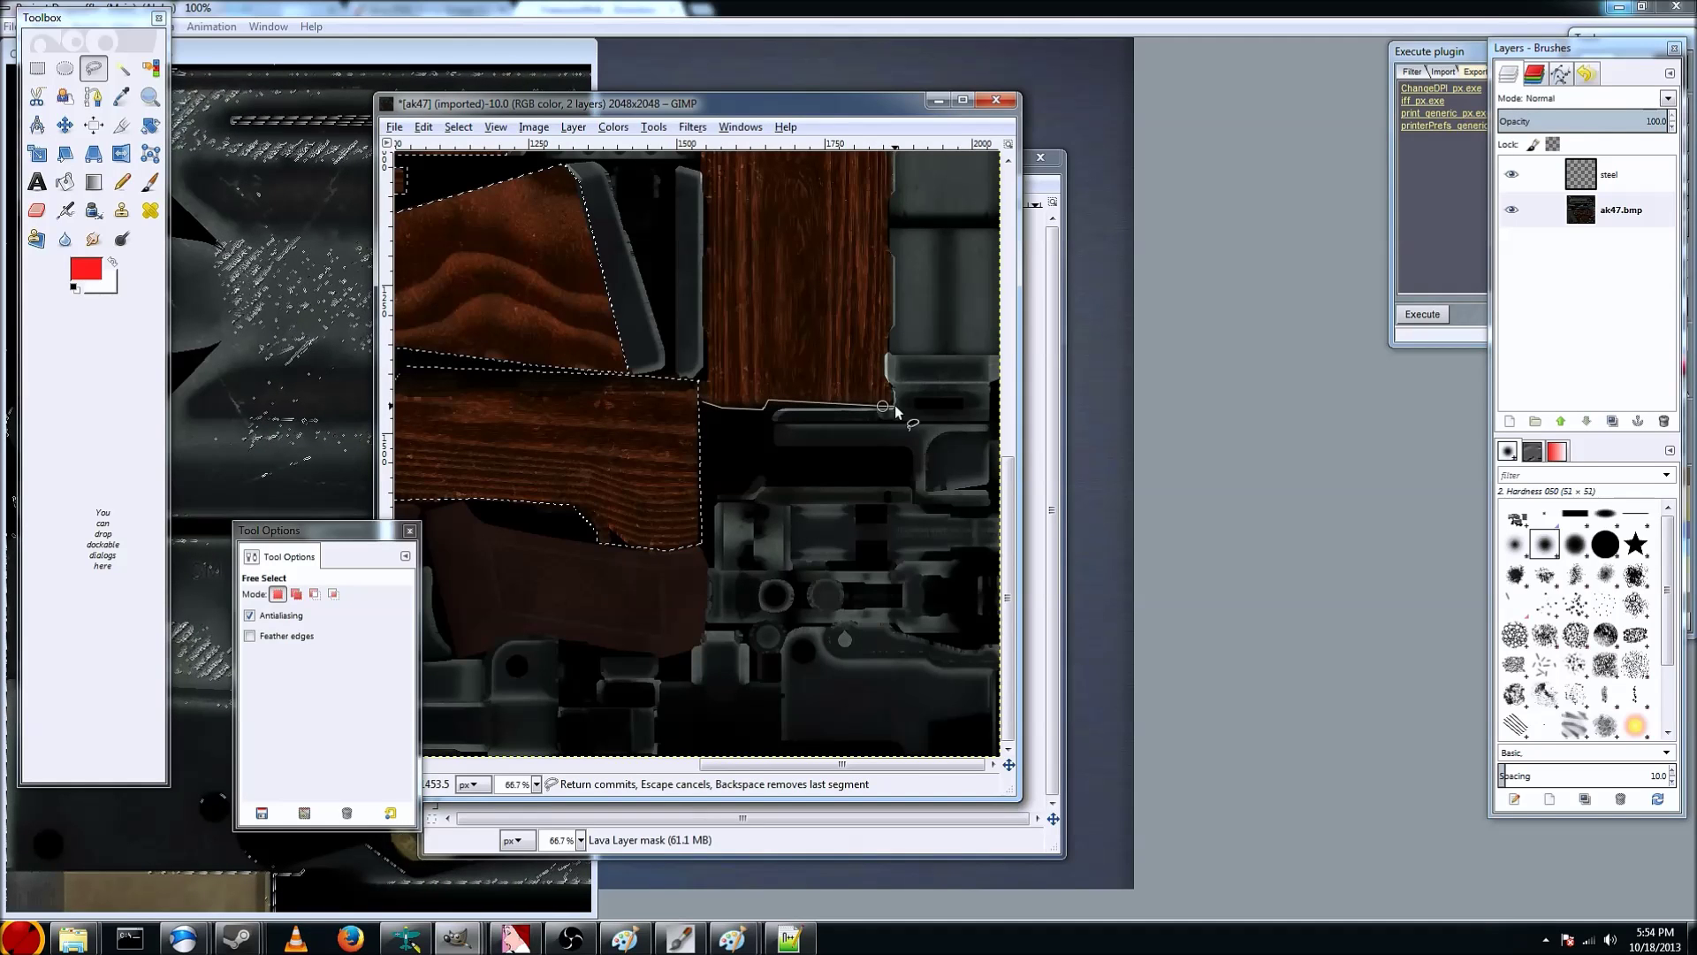
{"action": "left_click", "coordinate": [888, 349]}
{"action": "left_click", "coordinate": [892, 320]}
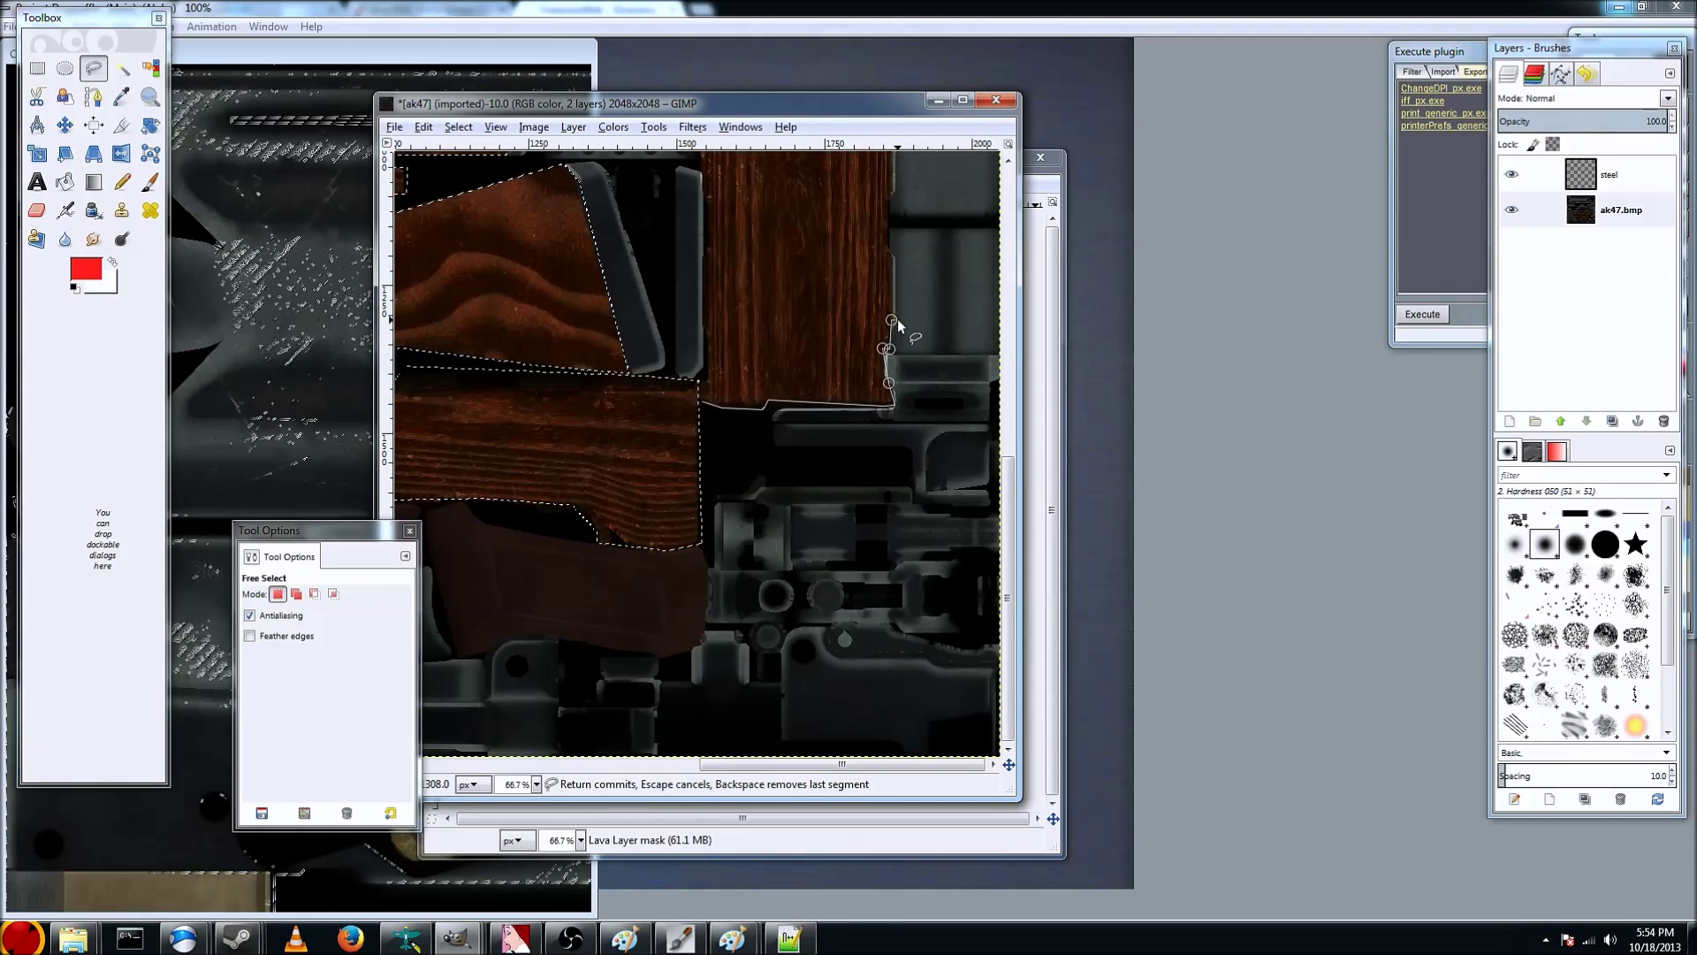
{"action": "scroll", "coordinate": [898, 319], "scroll_direction": "up", "scroll_amount": 5}
{"action": "left_click", "coordinate": [893, 553]}
{"action": "left_click", "coordinate": [885, 530]}
{"action": "left_click", "coordinate": [888, 492]}
{"action": "left_click", "coordinate": [894, 484]}
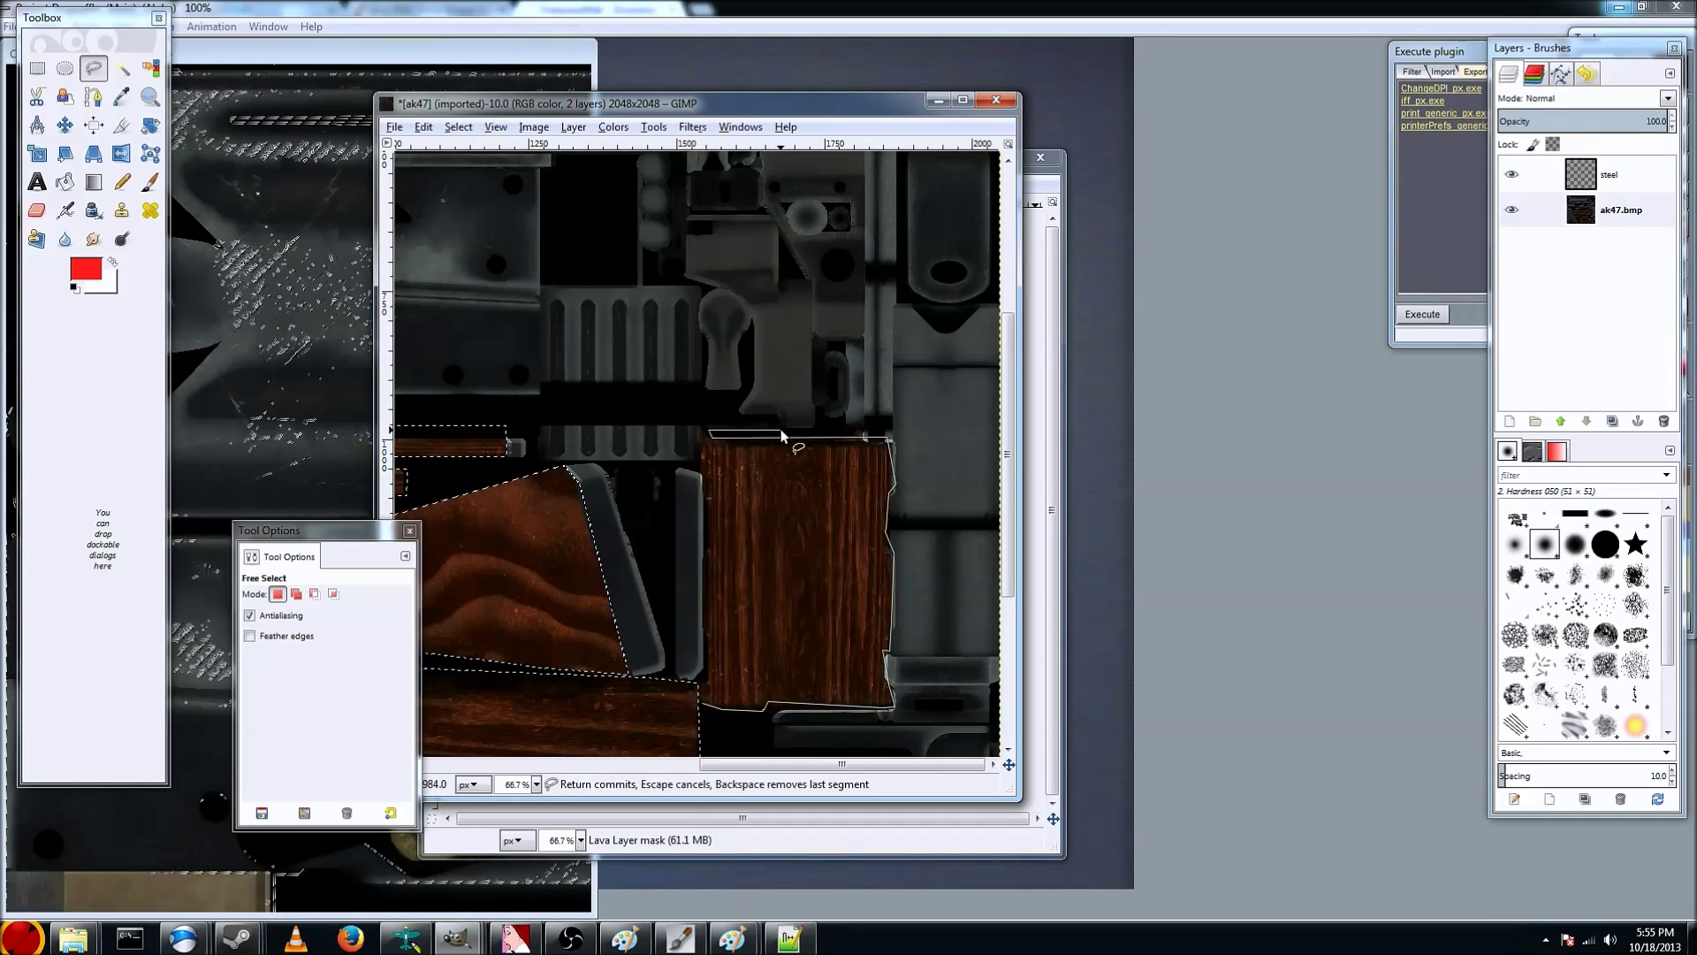
{"action": "left_click", "coordinate": [704, 427]}
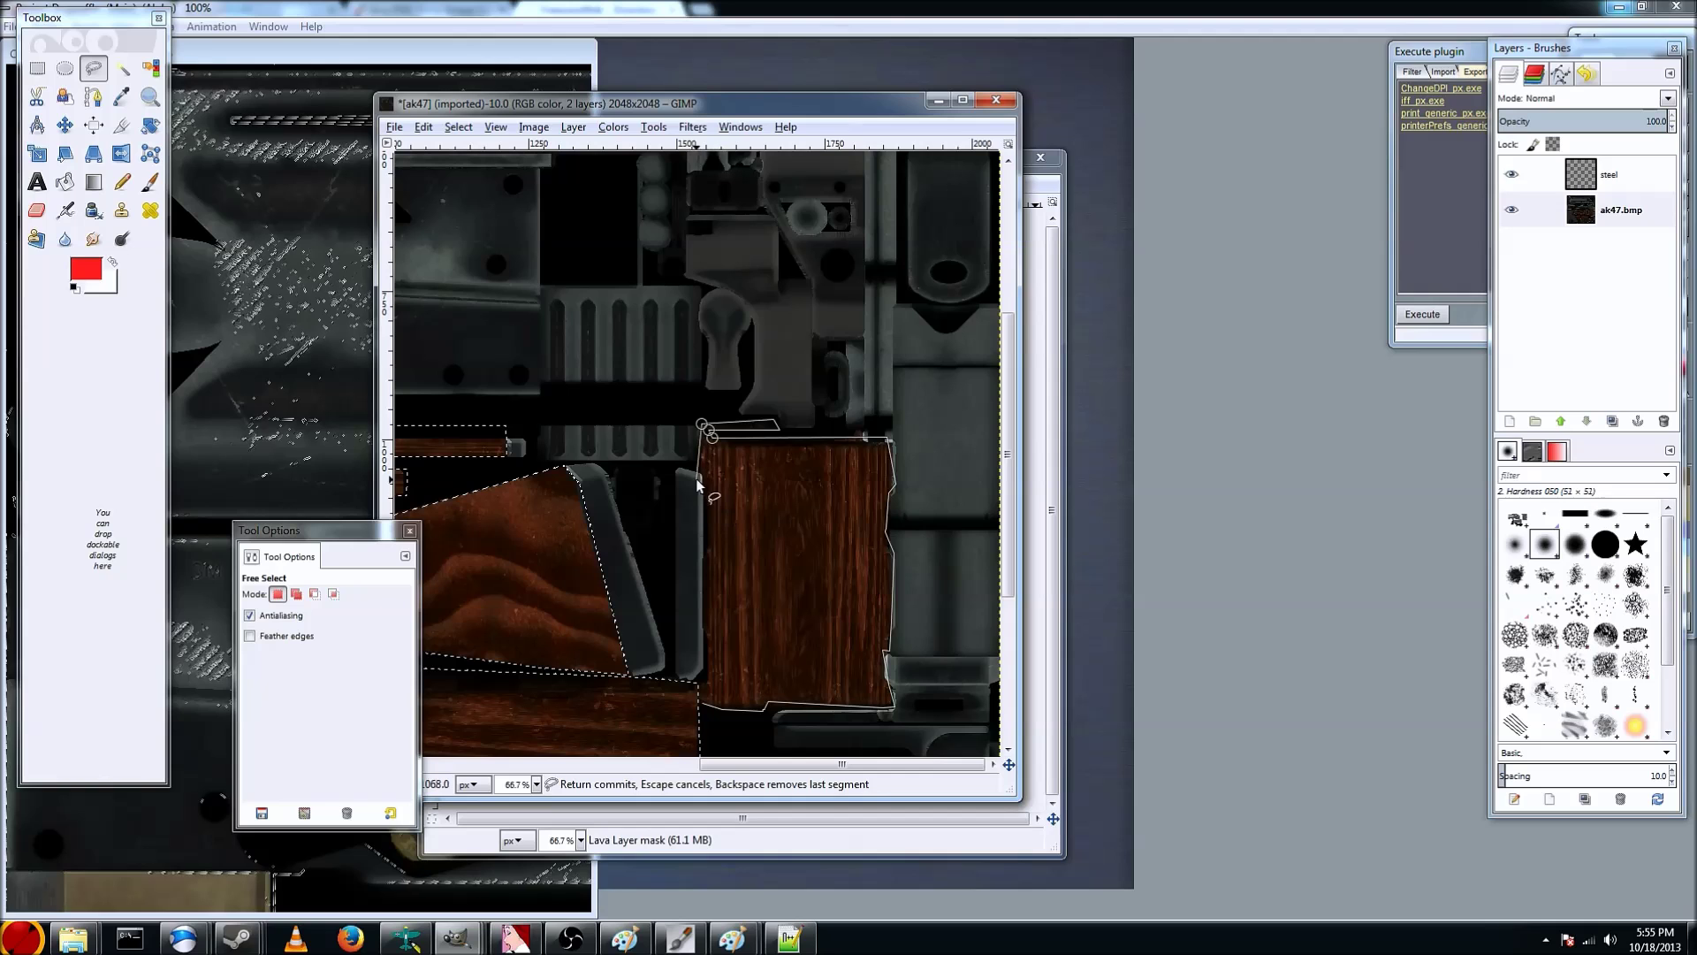
{"action": "scroll", "coordinate": [796, 491], "scroll_direction": "down", "scroll_amount": 5}
{"action": "left_click", "coordinate": [708, 371]}
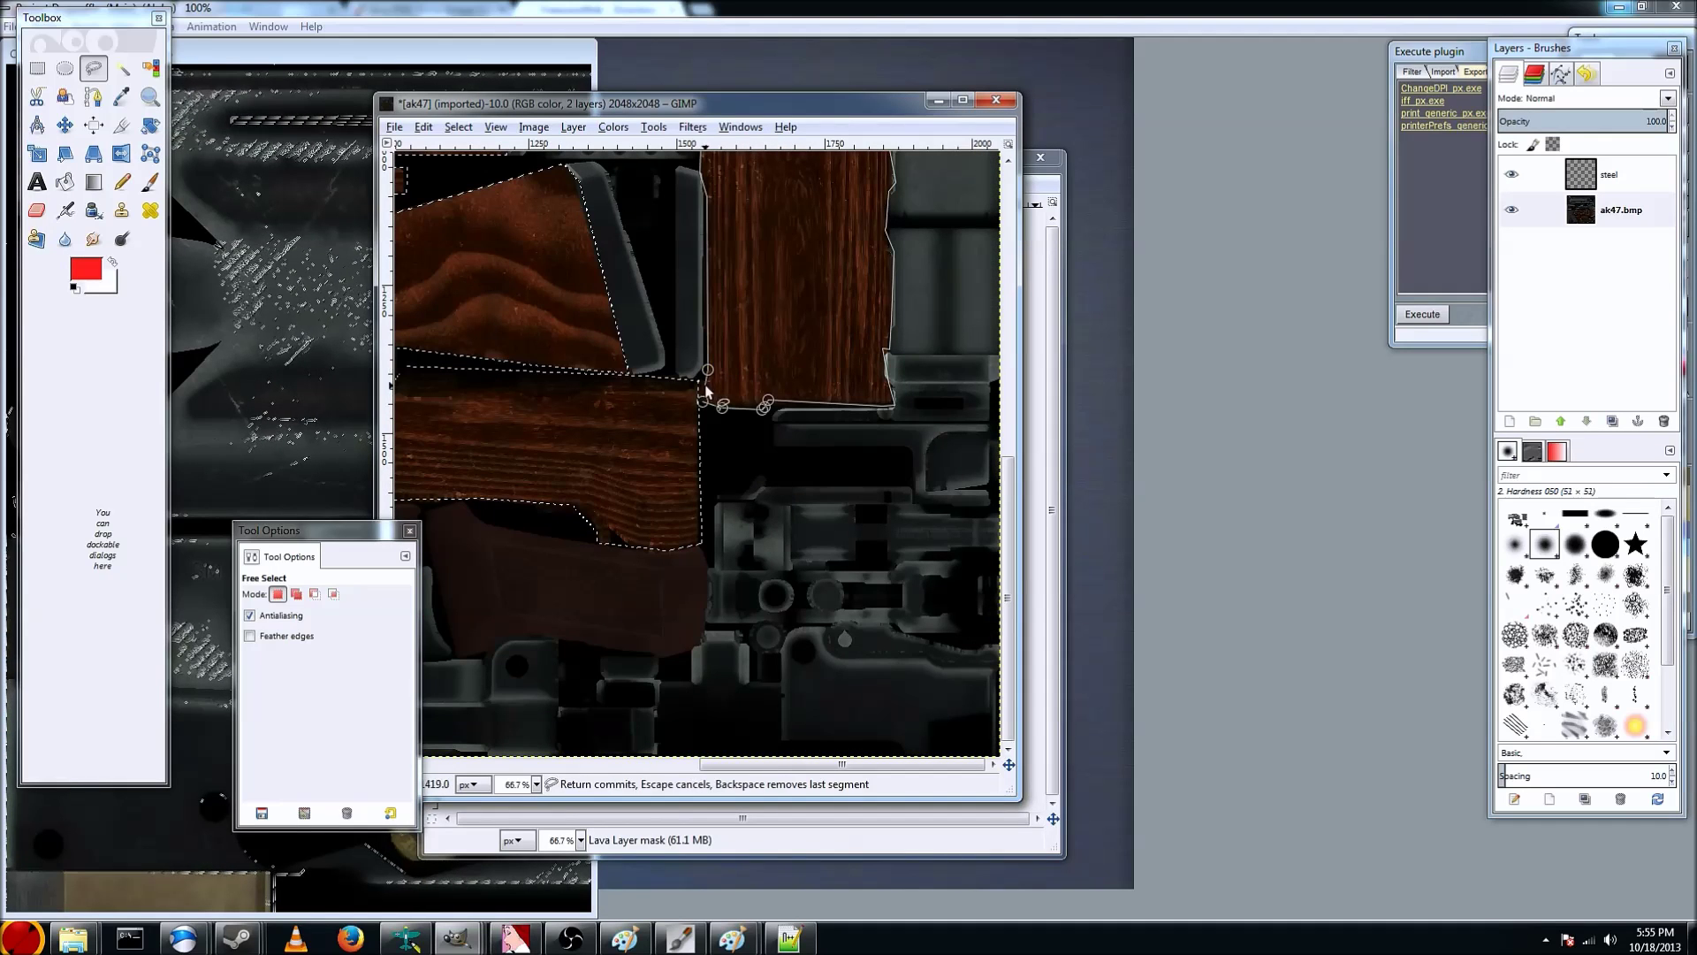
{"action": "left_click", "coordinate": [712, 401]}
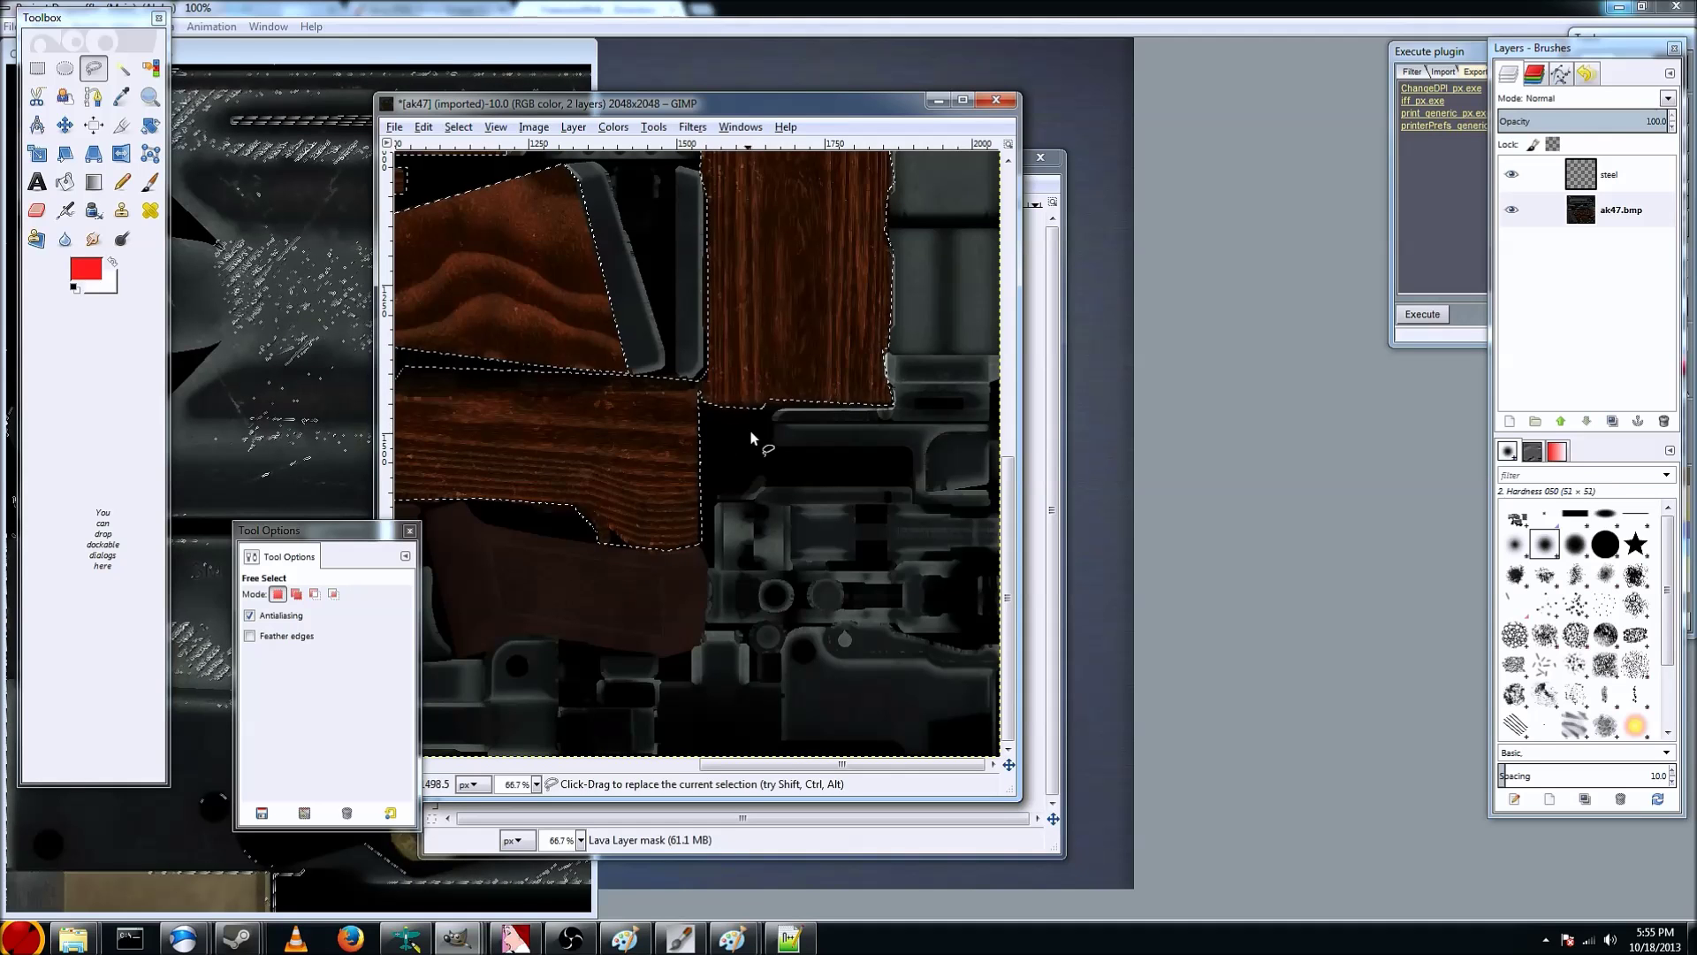
Add the tall dark-brown stepped piece directly under the stock to the selection, following its outline up to the horizontal-grained wood
{"action": "scroll", "coordinate": [749, 751], "scroll_direction": "left", "scroll_amount": 6}
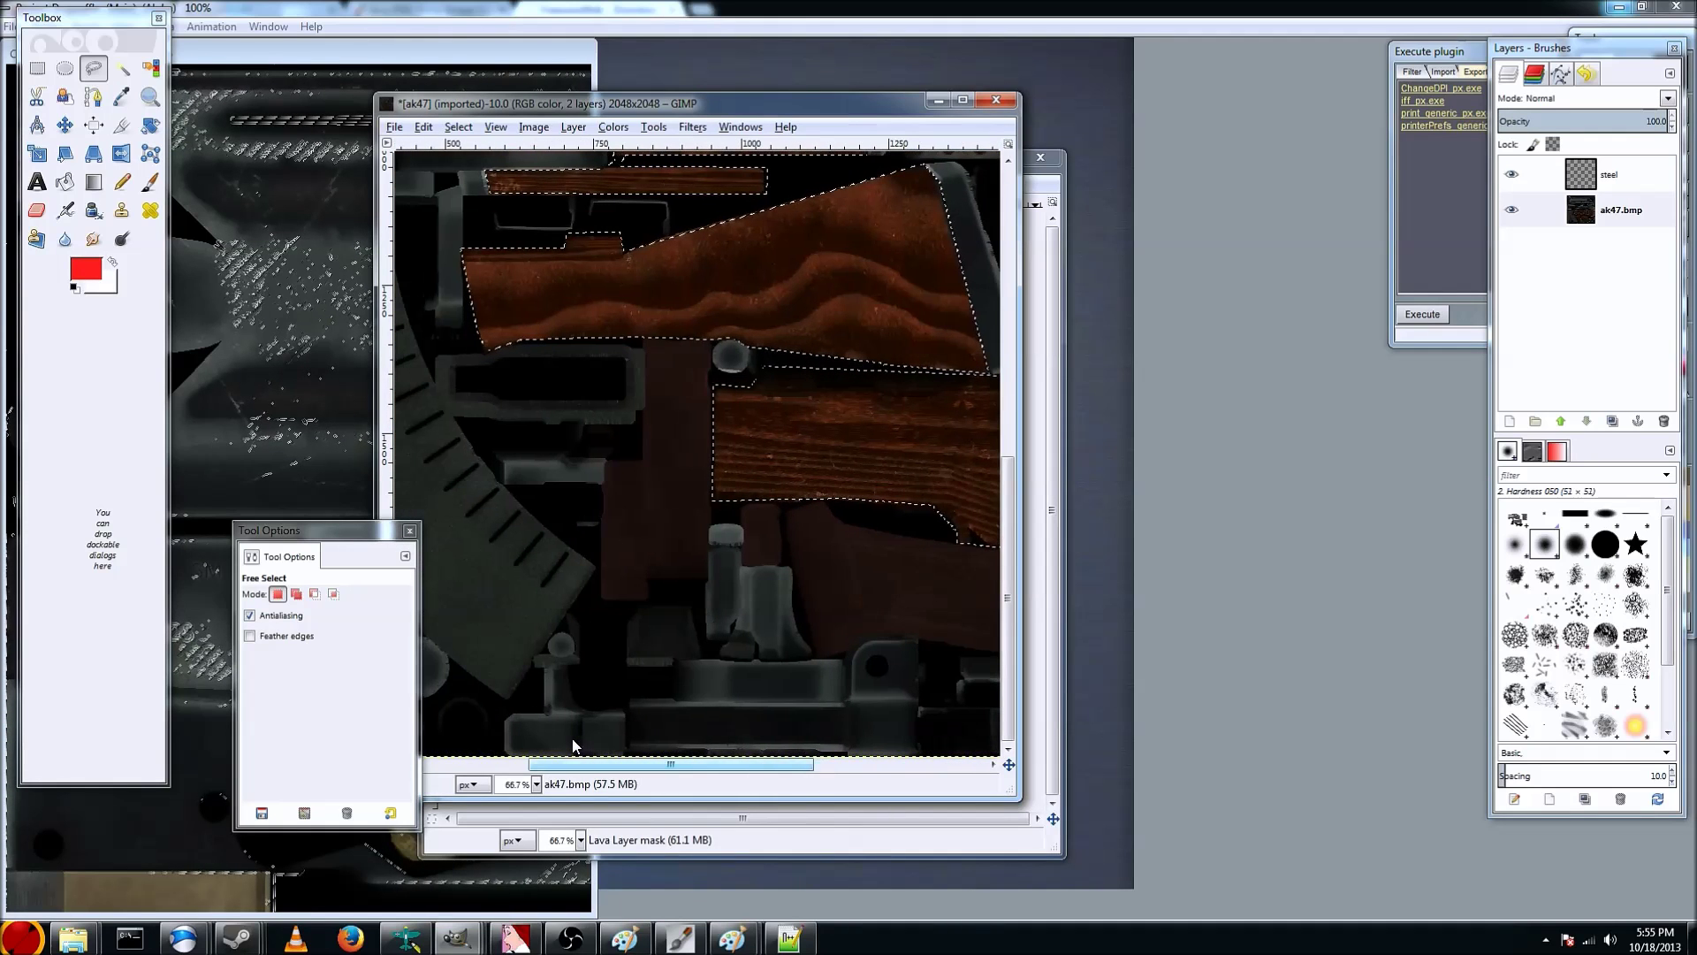
{"action": "left_click", "coordinate": [728, 357], "text": "shift"}
{"action": "left_click", "coordinate": [710, 341]}
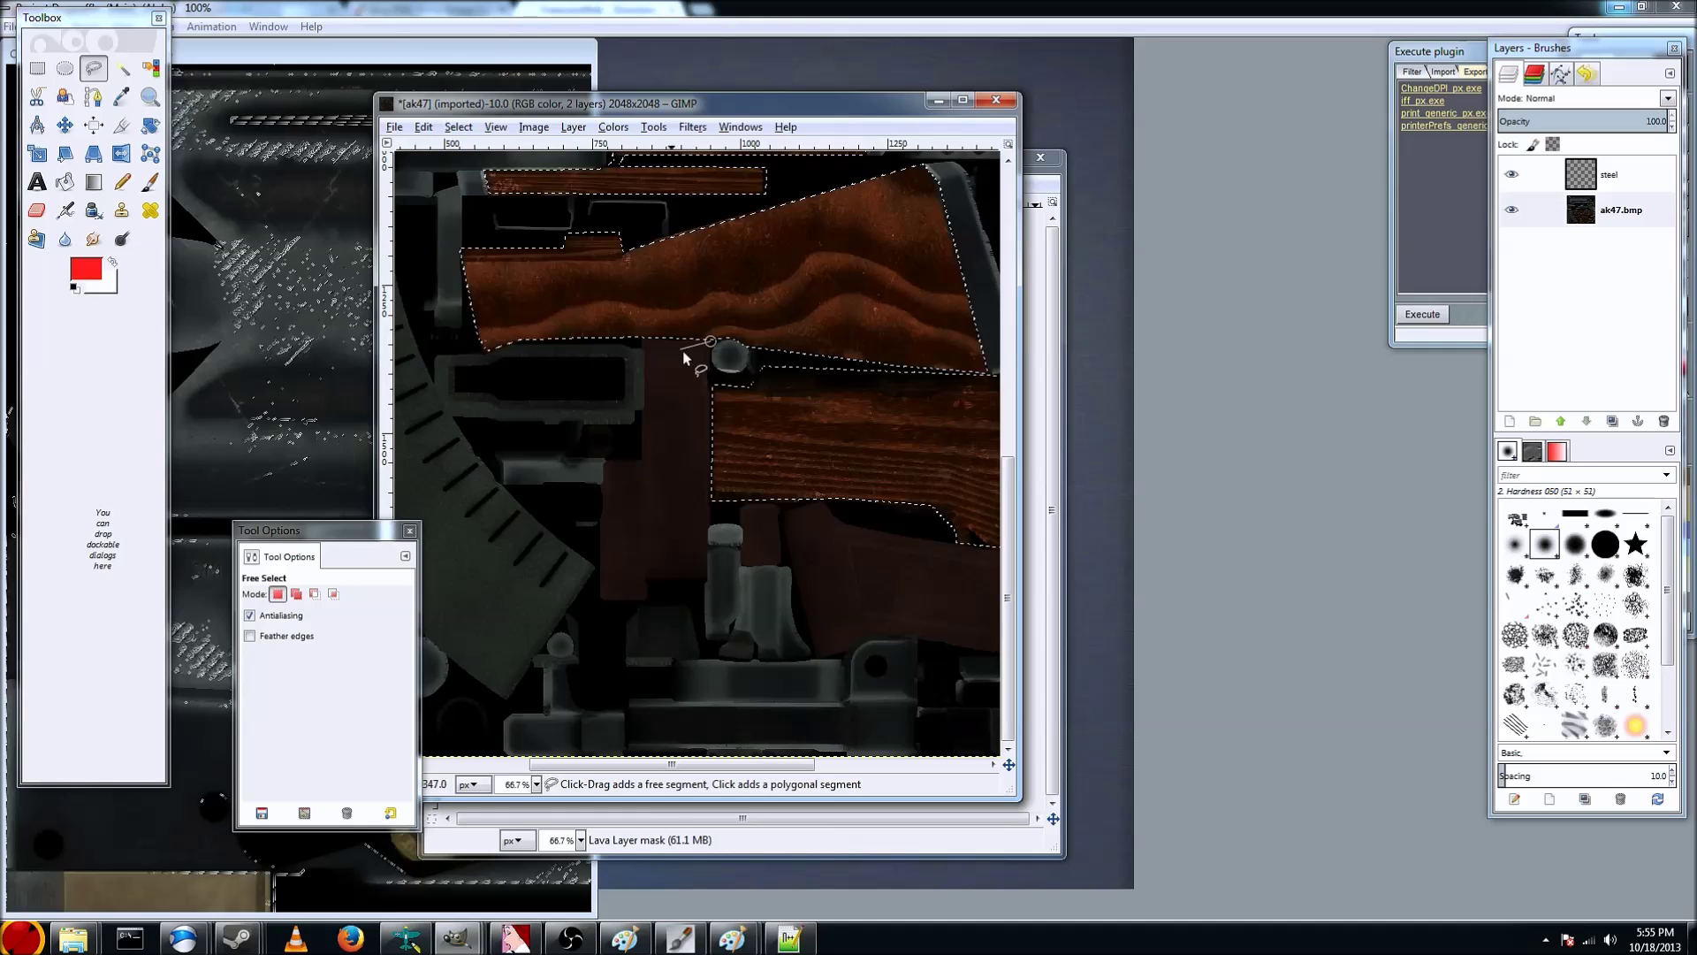
{"action": "left_click", "coordinate": [642, 339]}
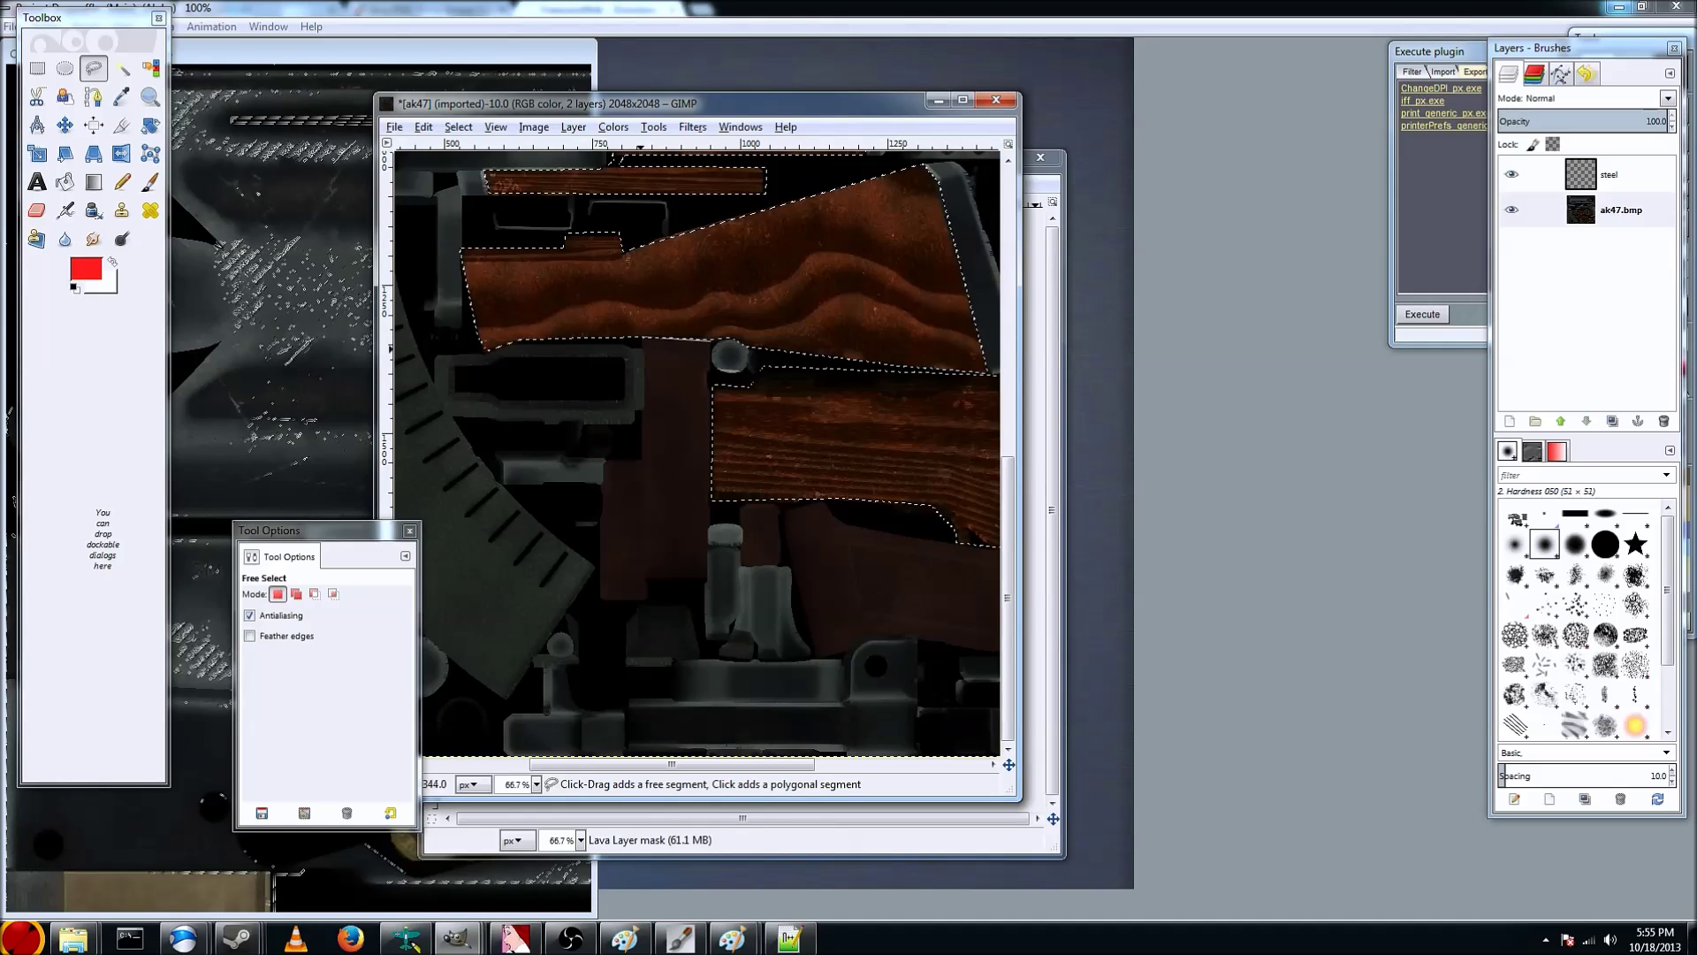
{"action": "left_click", "coordinate": [646, 394]}
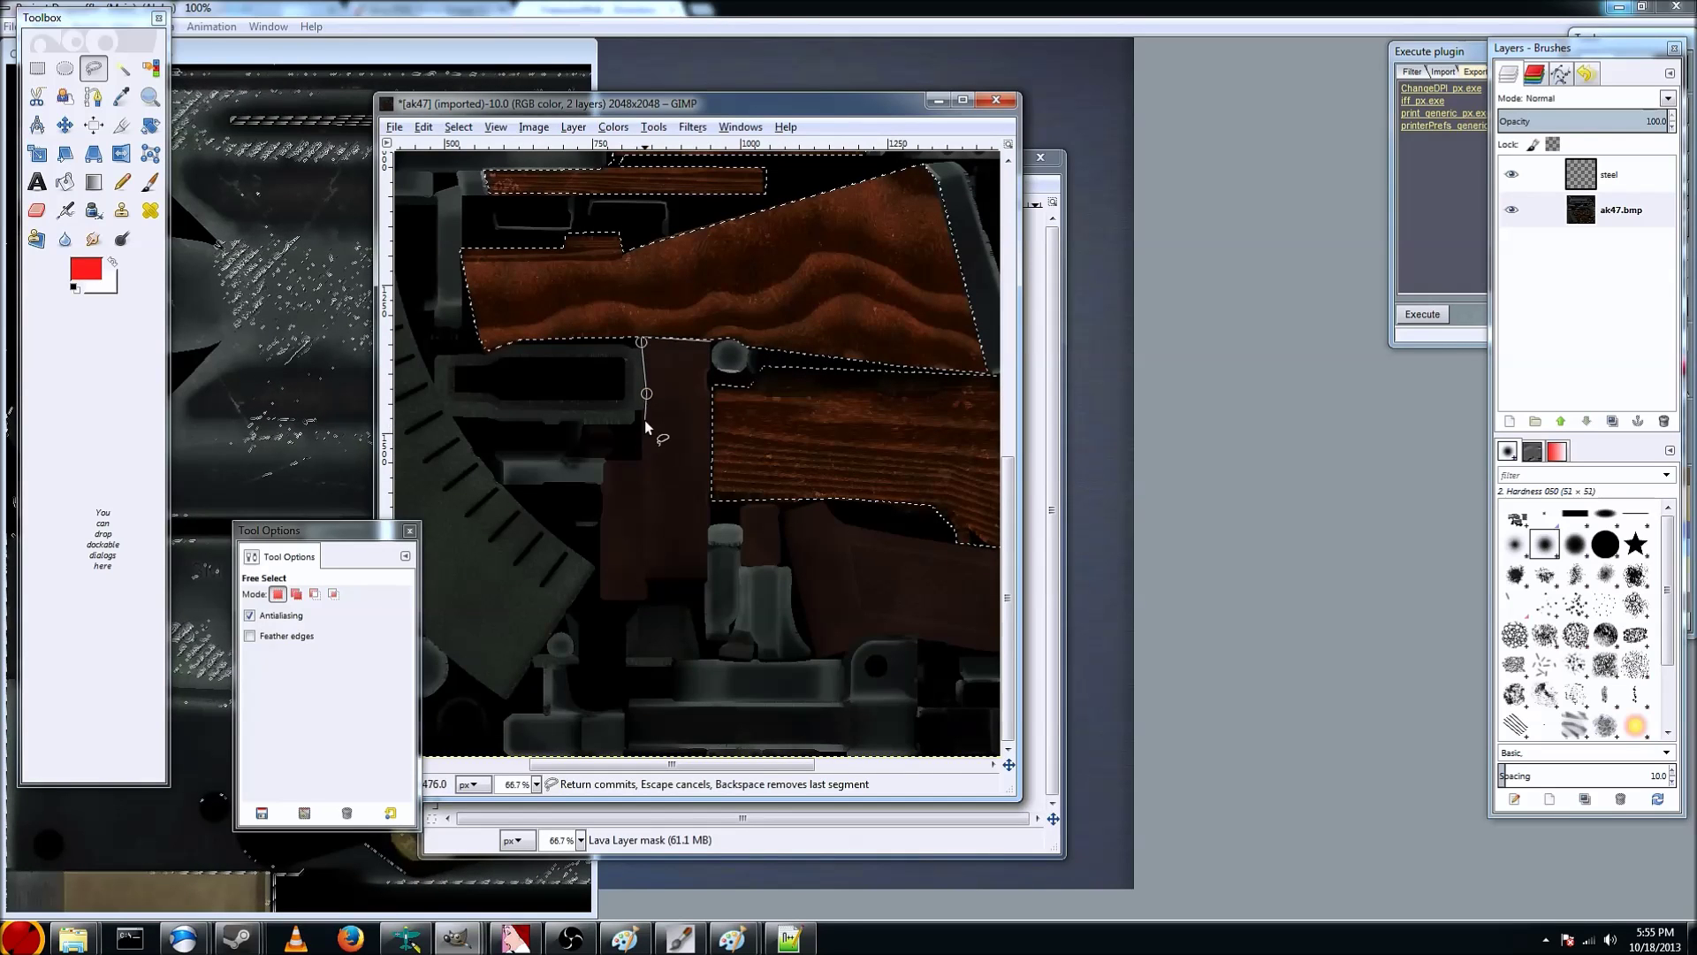
{"action": "left_click", "coordinate": [640, 453]}
{"action": "left_click", "coordinate": [604, 460]}
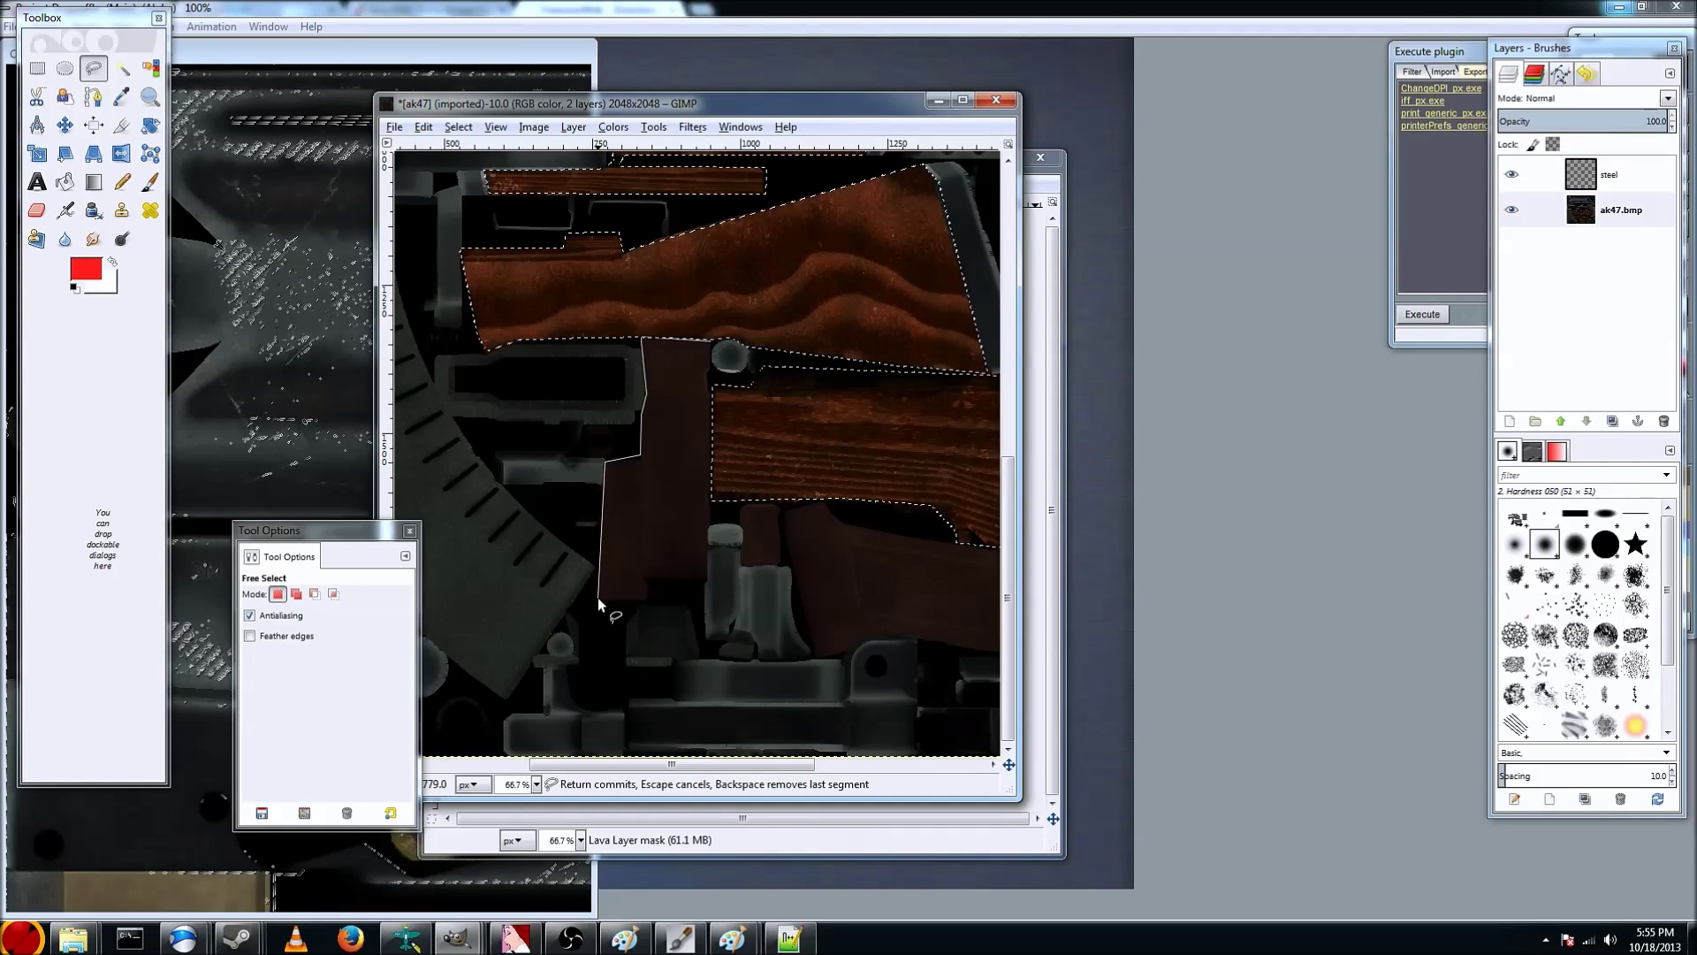
{"action": "left_click", "coordinate": [649, 582]}
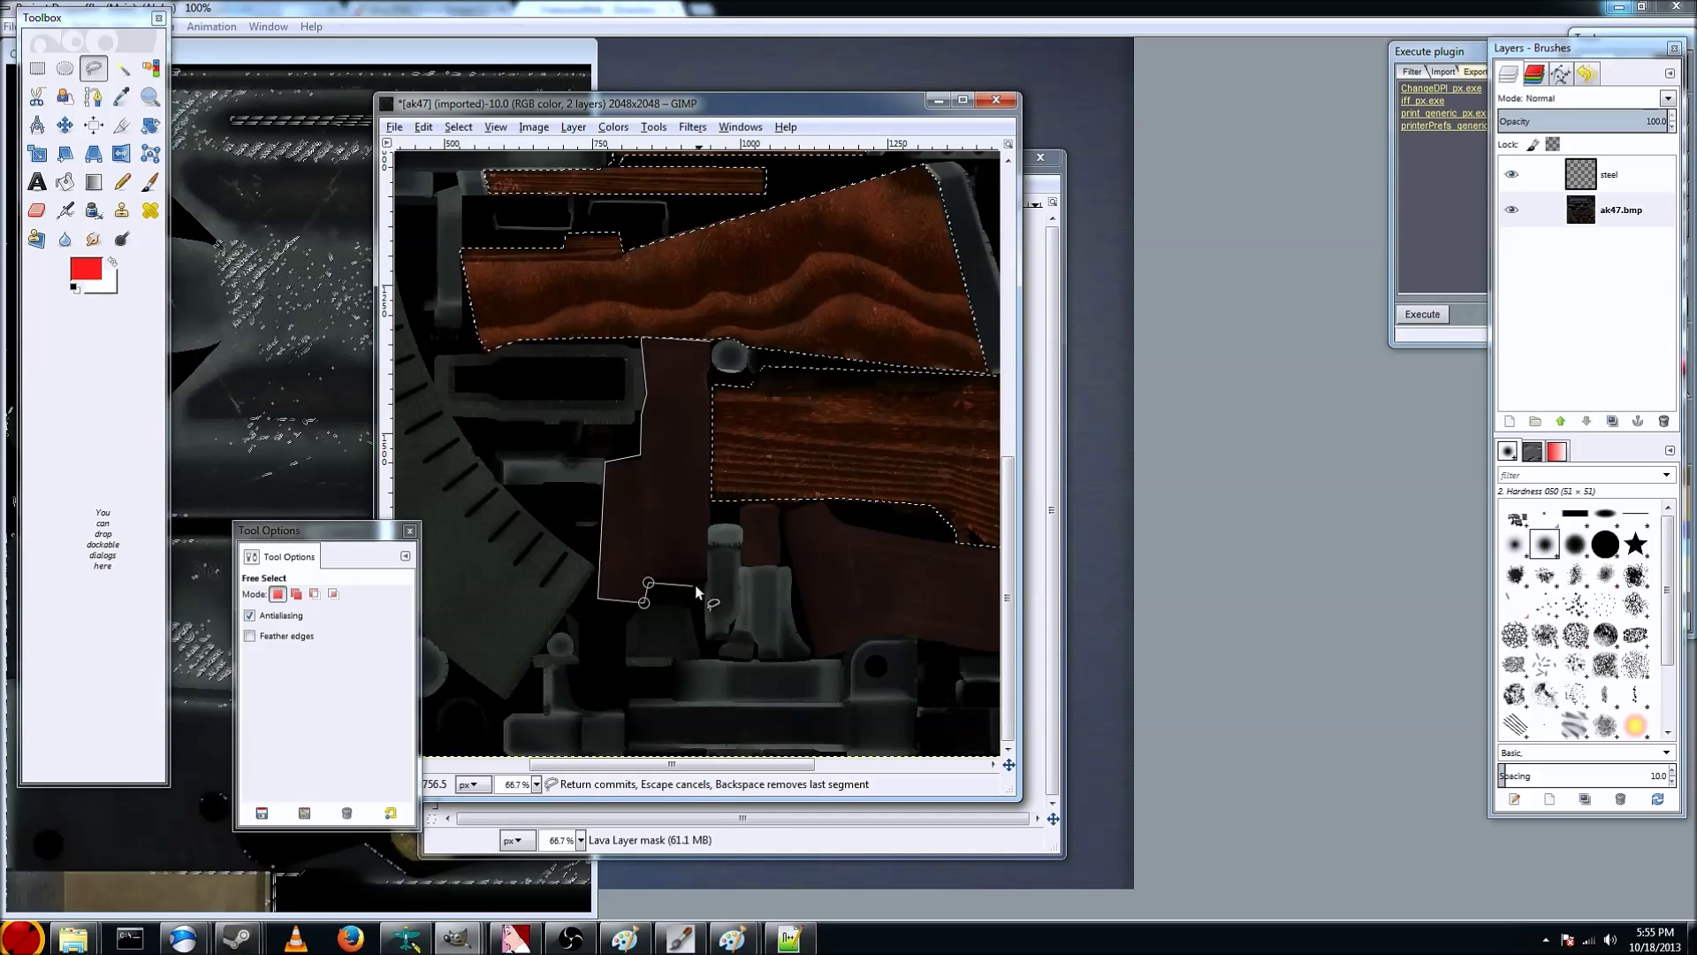
{"action": "left_click", "coordinate": [712, 530]}
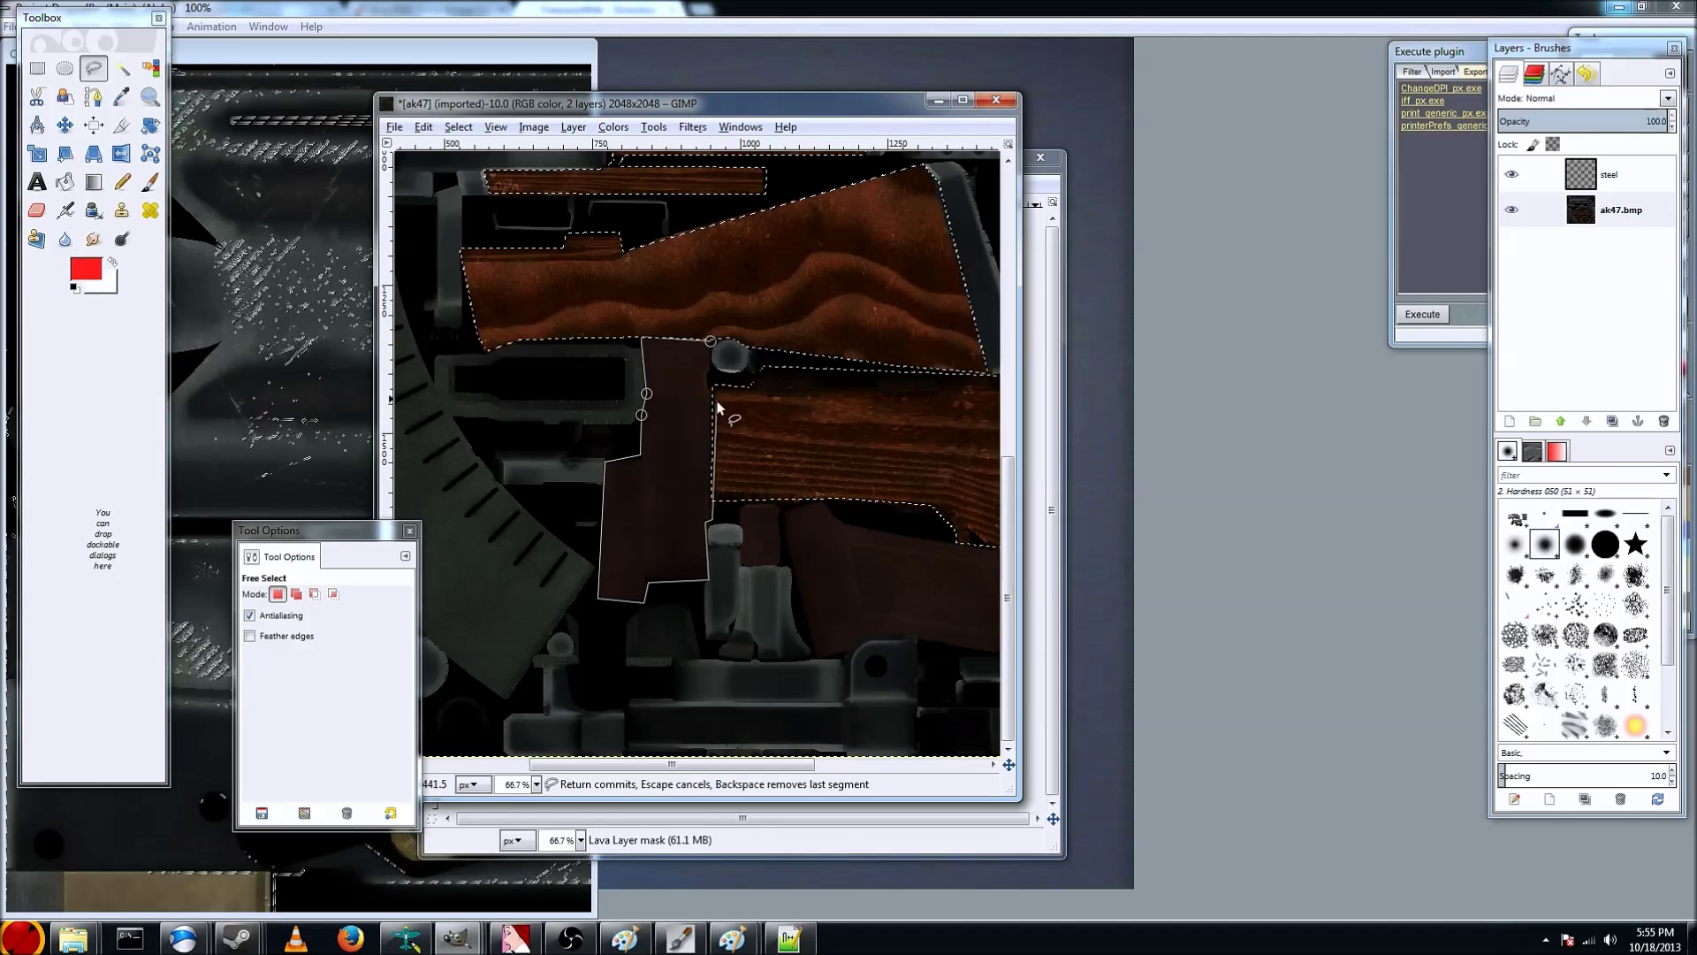
{"action": "left_click", "coordinate": [712, 343]}
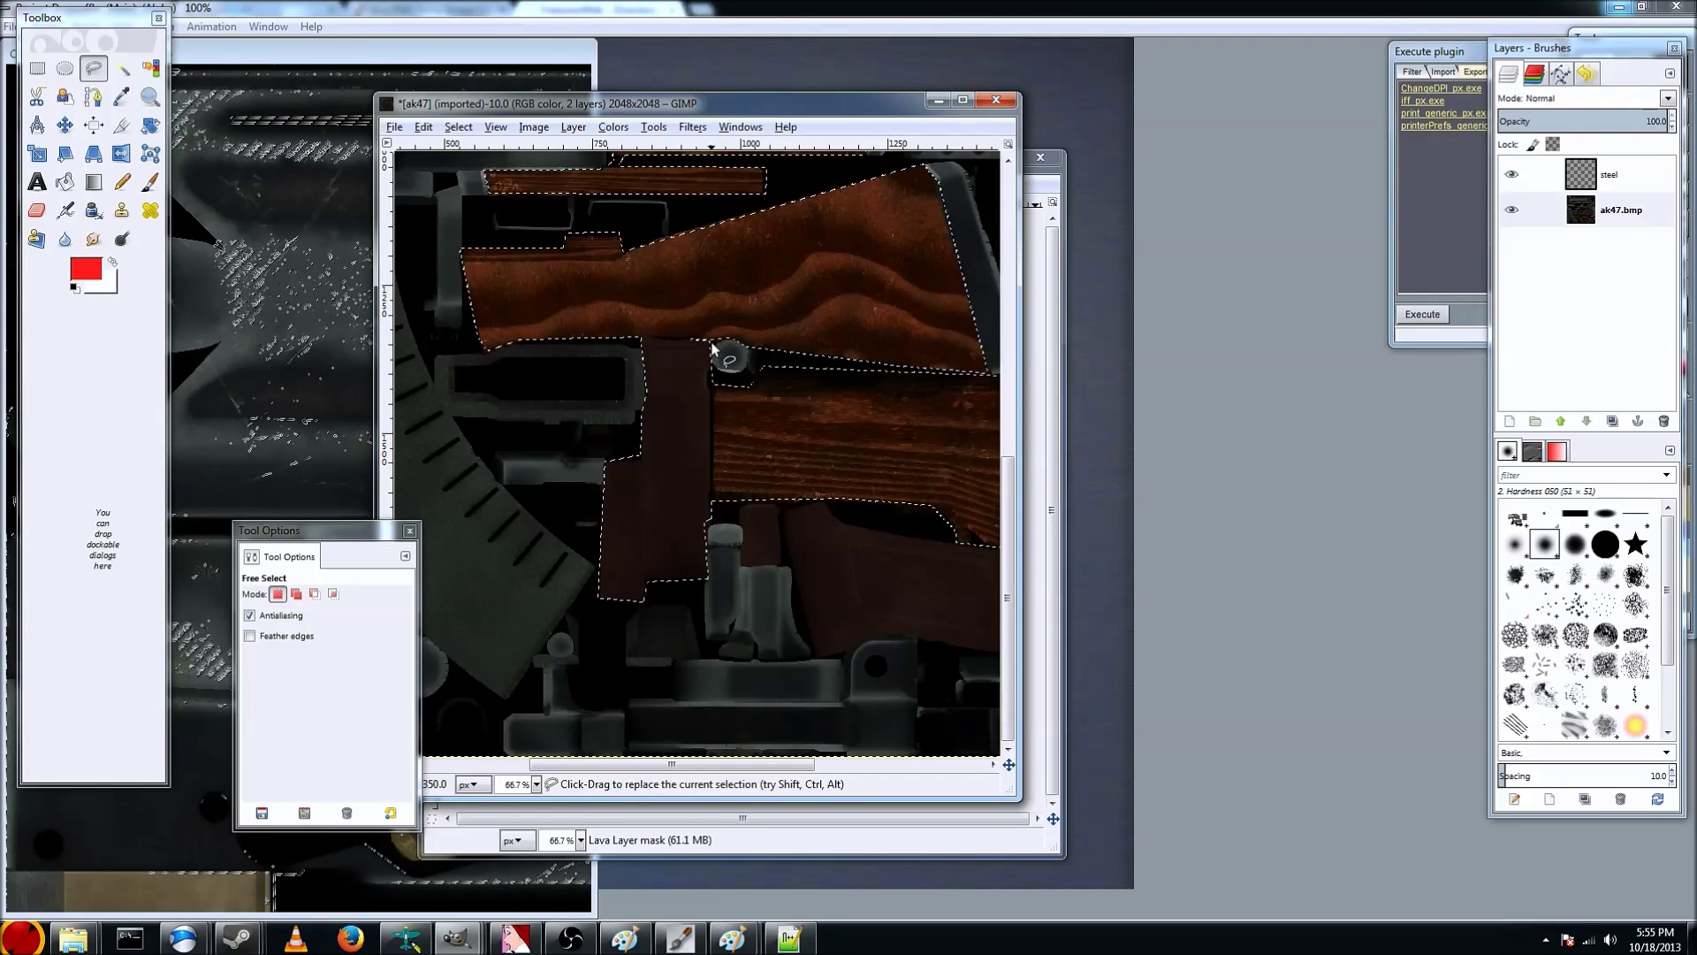
Add the small dark-brown rectangle beneath the horizontal-grained wooden piece to the selection
{"action": "key", "text": "shift"}
{"action": "left_click", "coordinate": [784, 564], "text": "shift"}
{"action": "left_click", "coordinate": [743, 501]}
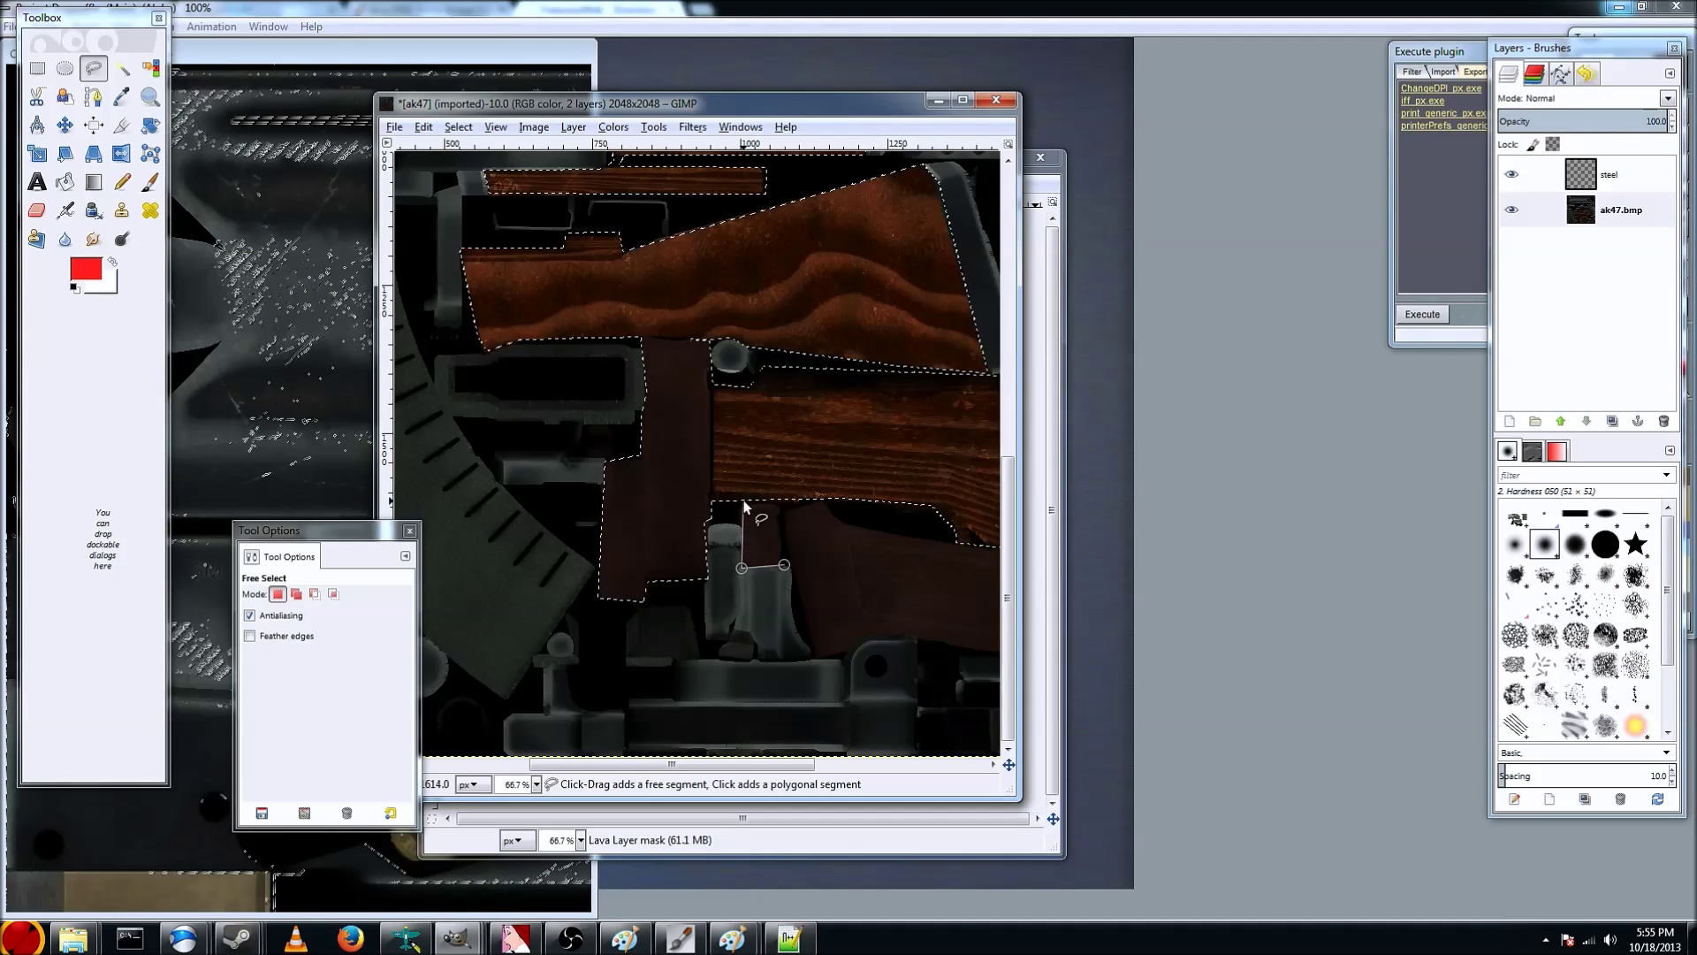
{"action": "left_click", "coordinate": [778, 501]}
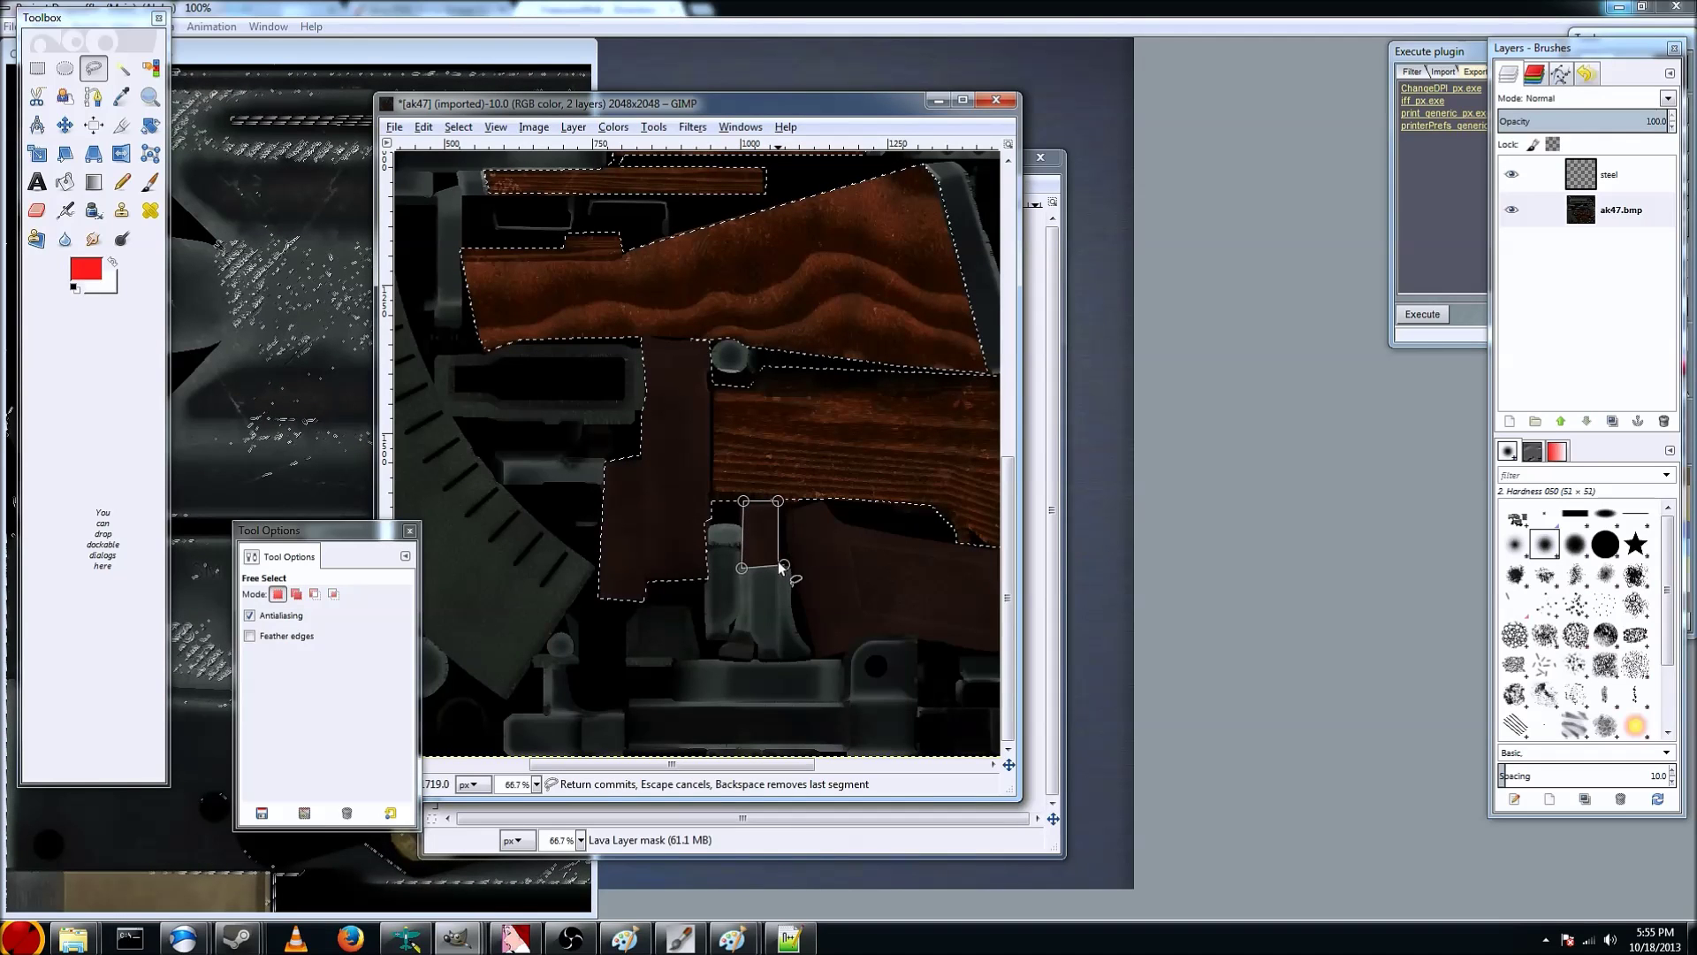
{"action": "left_click", "coordinate": [784, 564]}
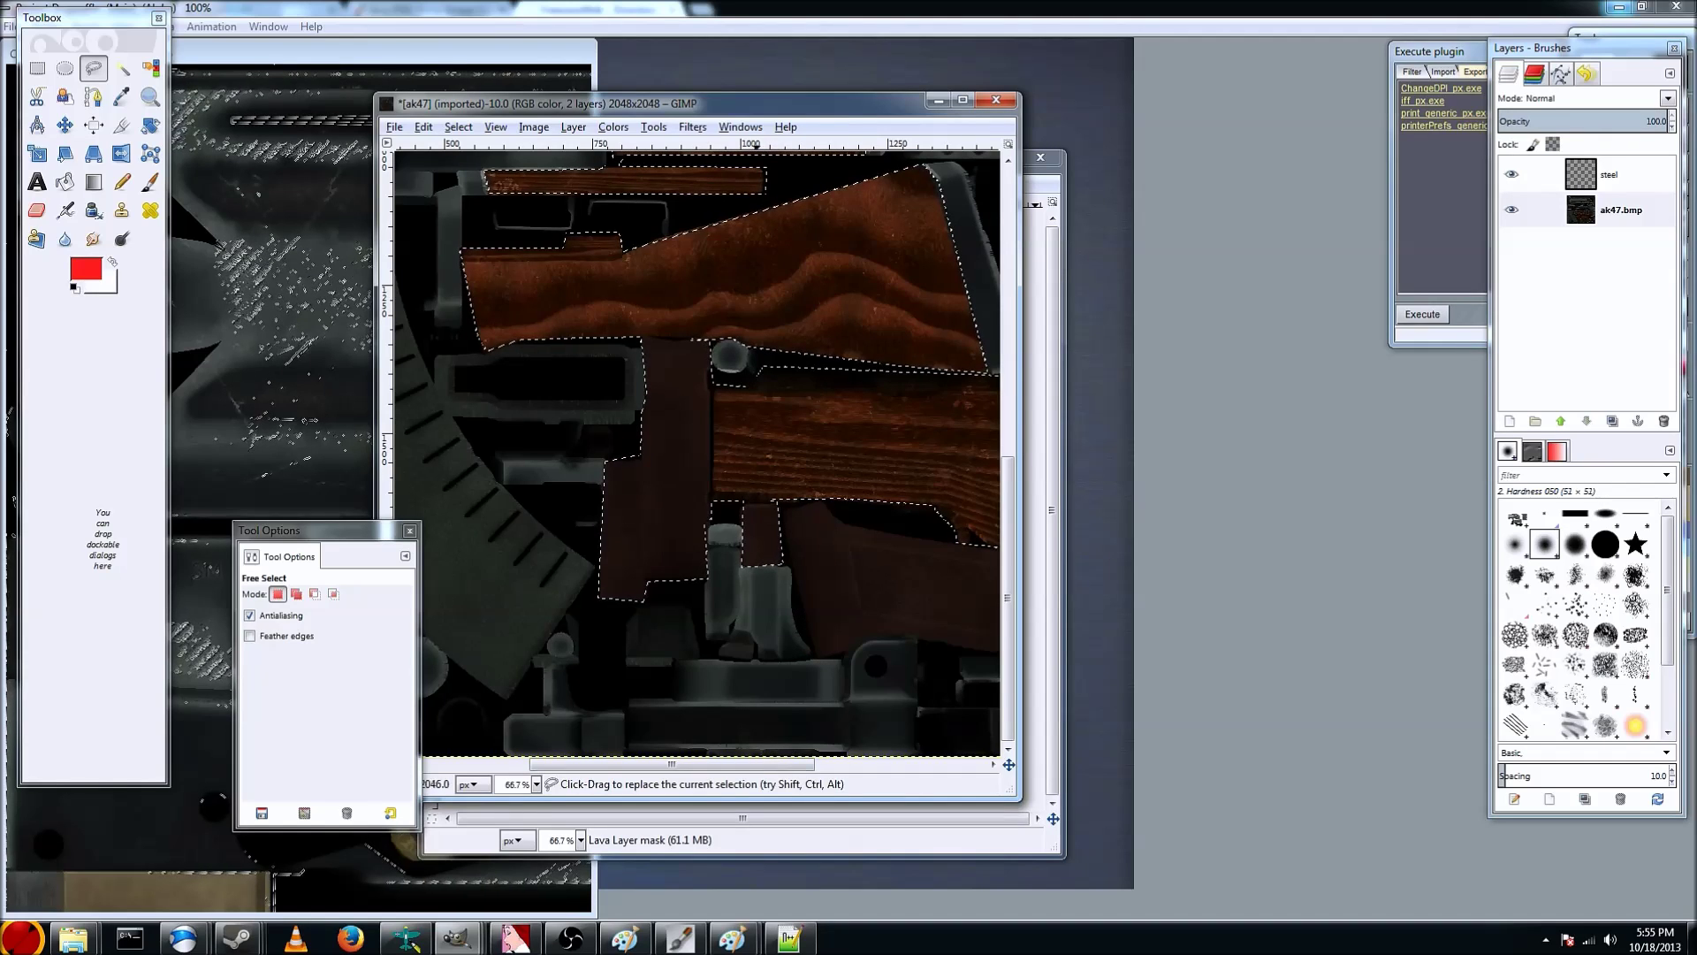
Add the large dark-brown grip piece beneath the horizontal-grained wood to the selection, tracing its curved lower edge and angled upper edge
{"action": "scroll", "coordinate": [769, 763], "scroll_direction": "right", "scroll_amount": 4}
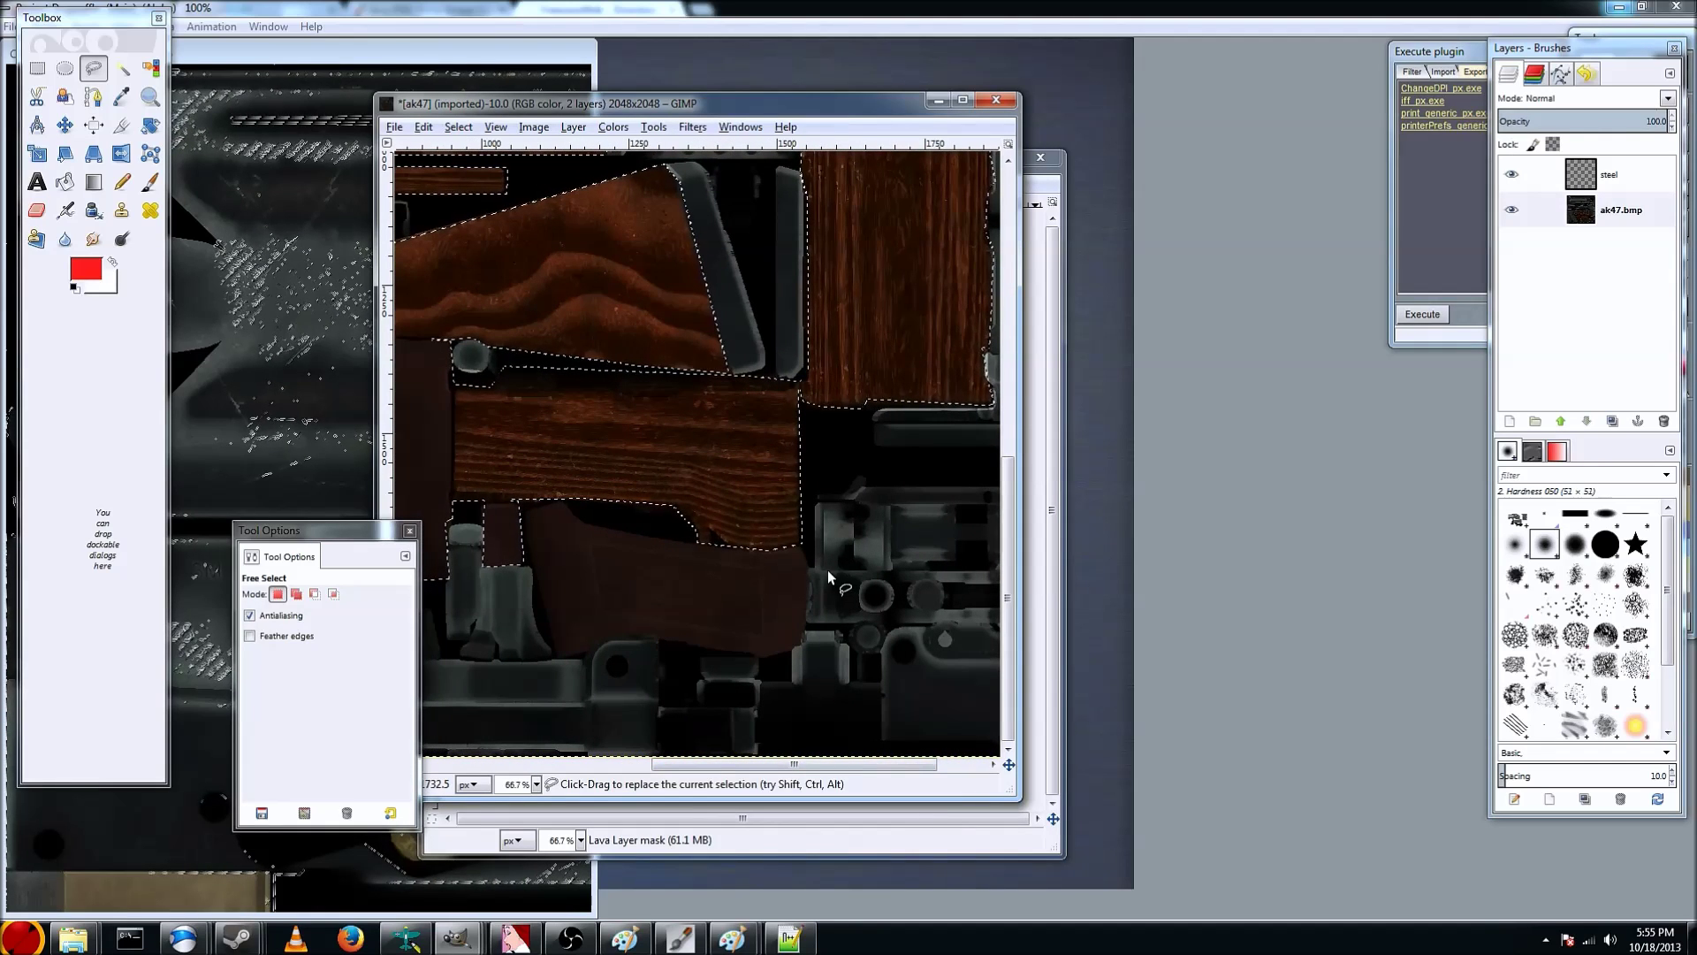
{"action": "left_click", "coordinate": [800, 541]}
{"action": "left_click", "coordinate": [814, 571]}
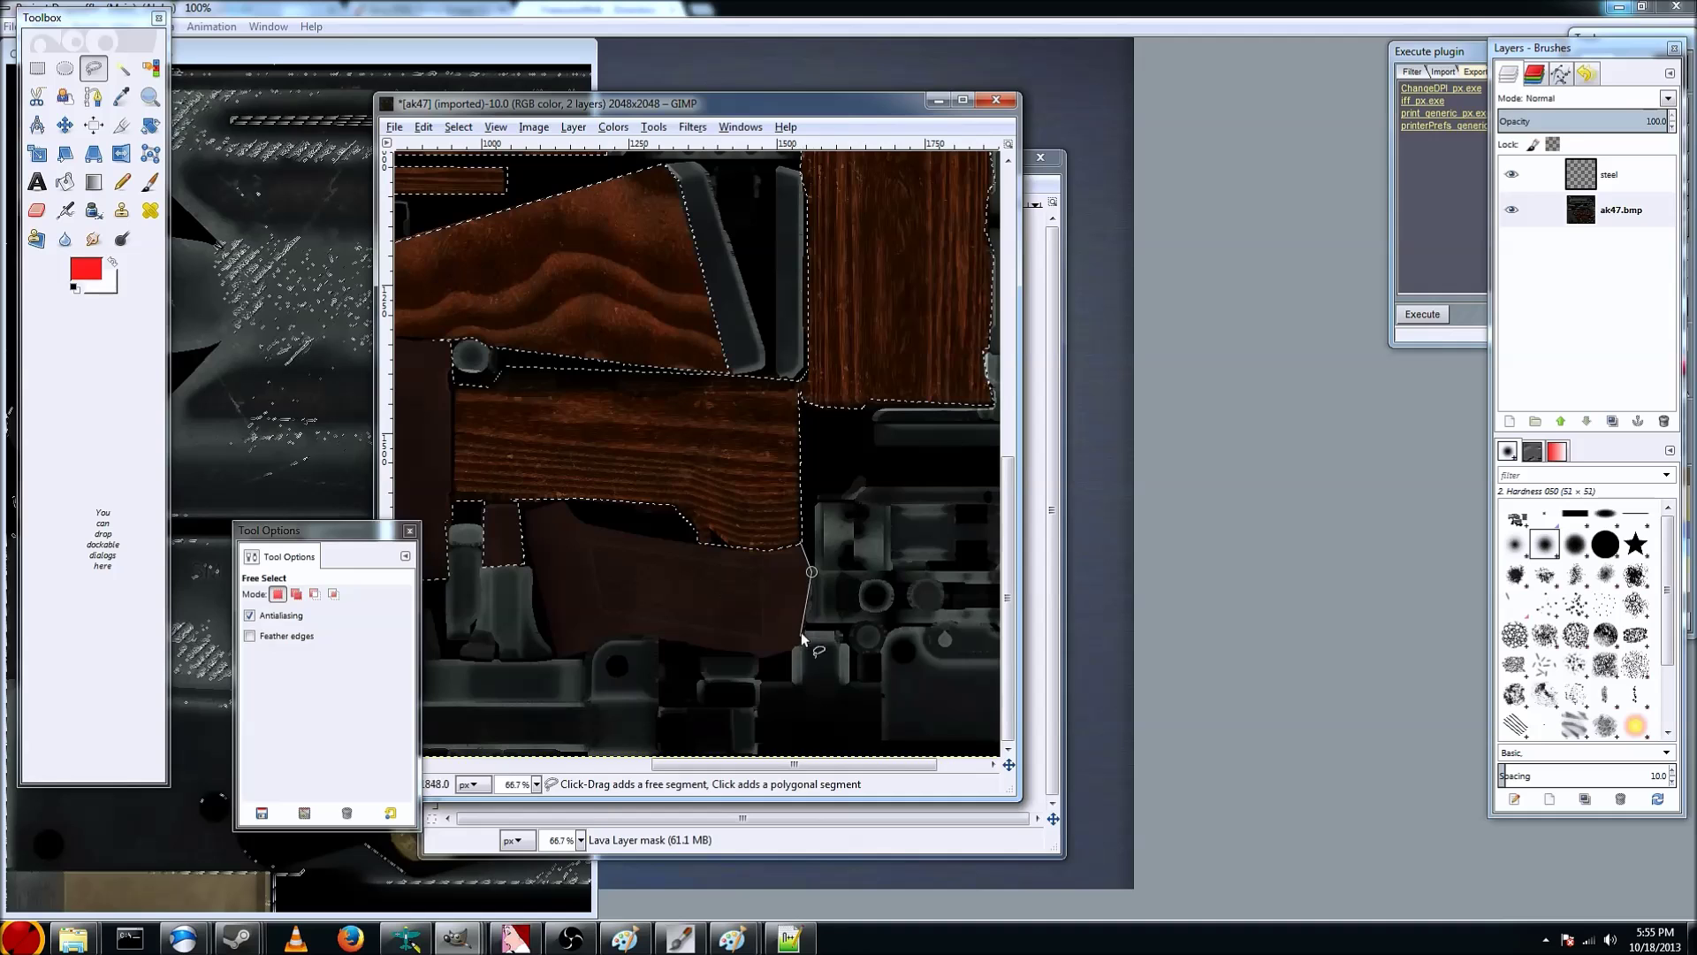
{"action": "left_click", "coordinate": [803, 644]}
{"action": "left_click", "coordinate": [757, 659]}
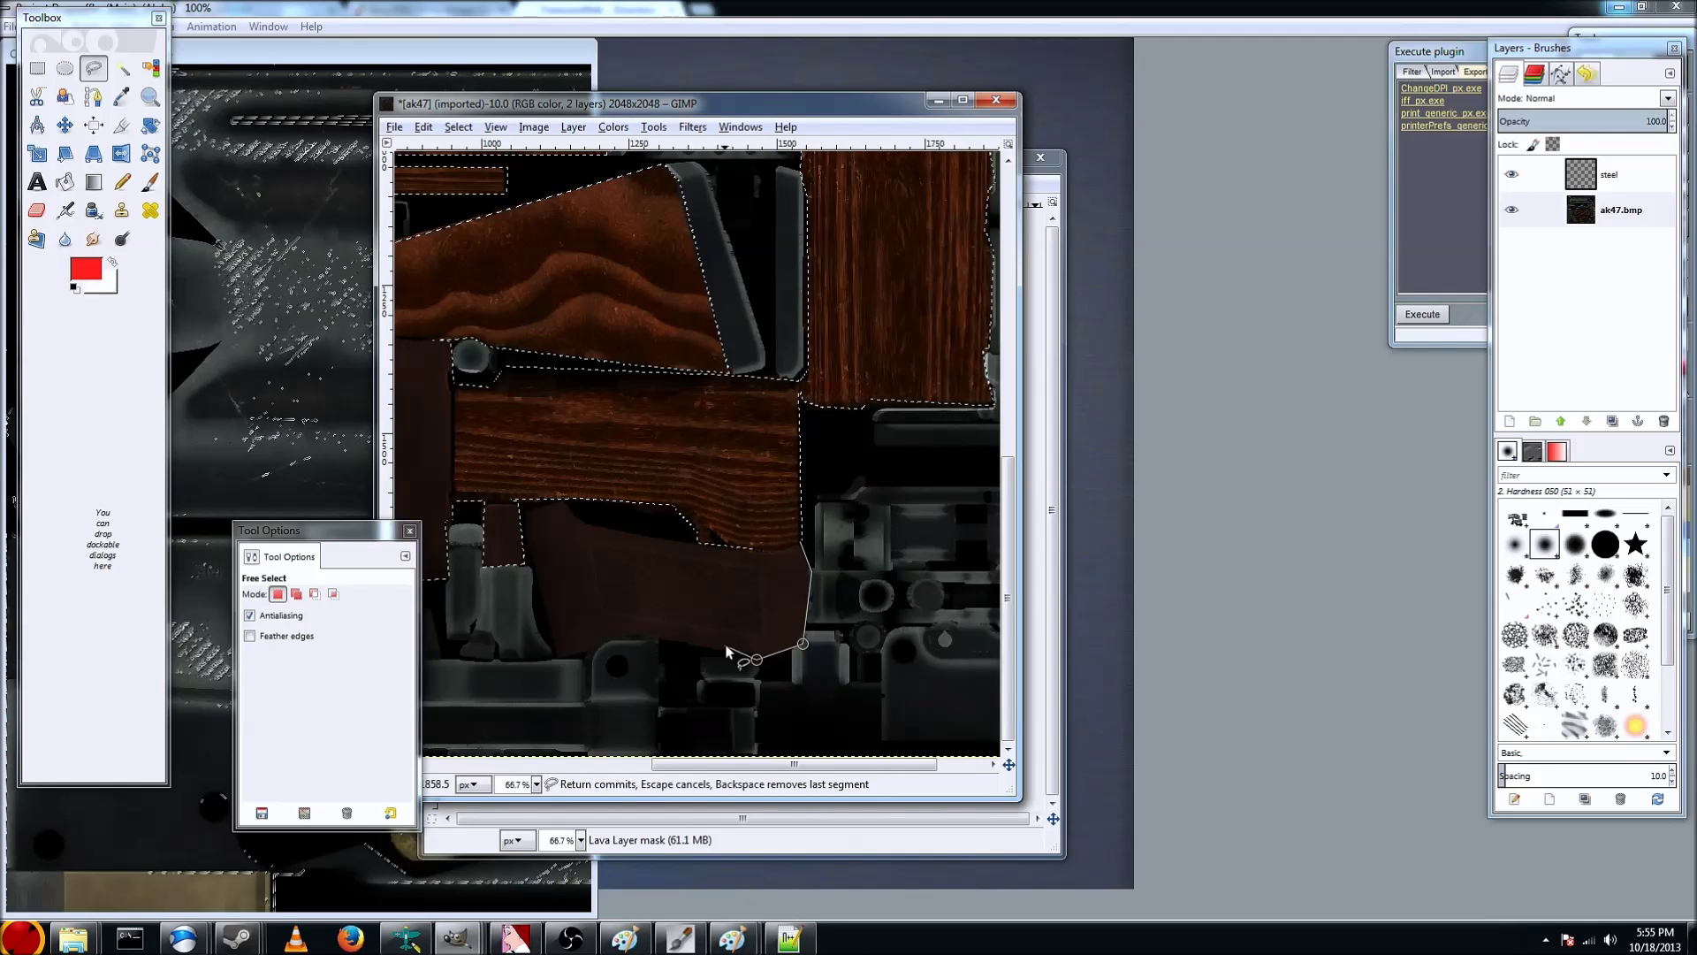
{"action": "left_click", "coordinate": [619, 631]}
{"action": "left_click", "coordinate": [577, 652]}
{"action": "left_click", "coordinate": [555, 656]}
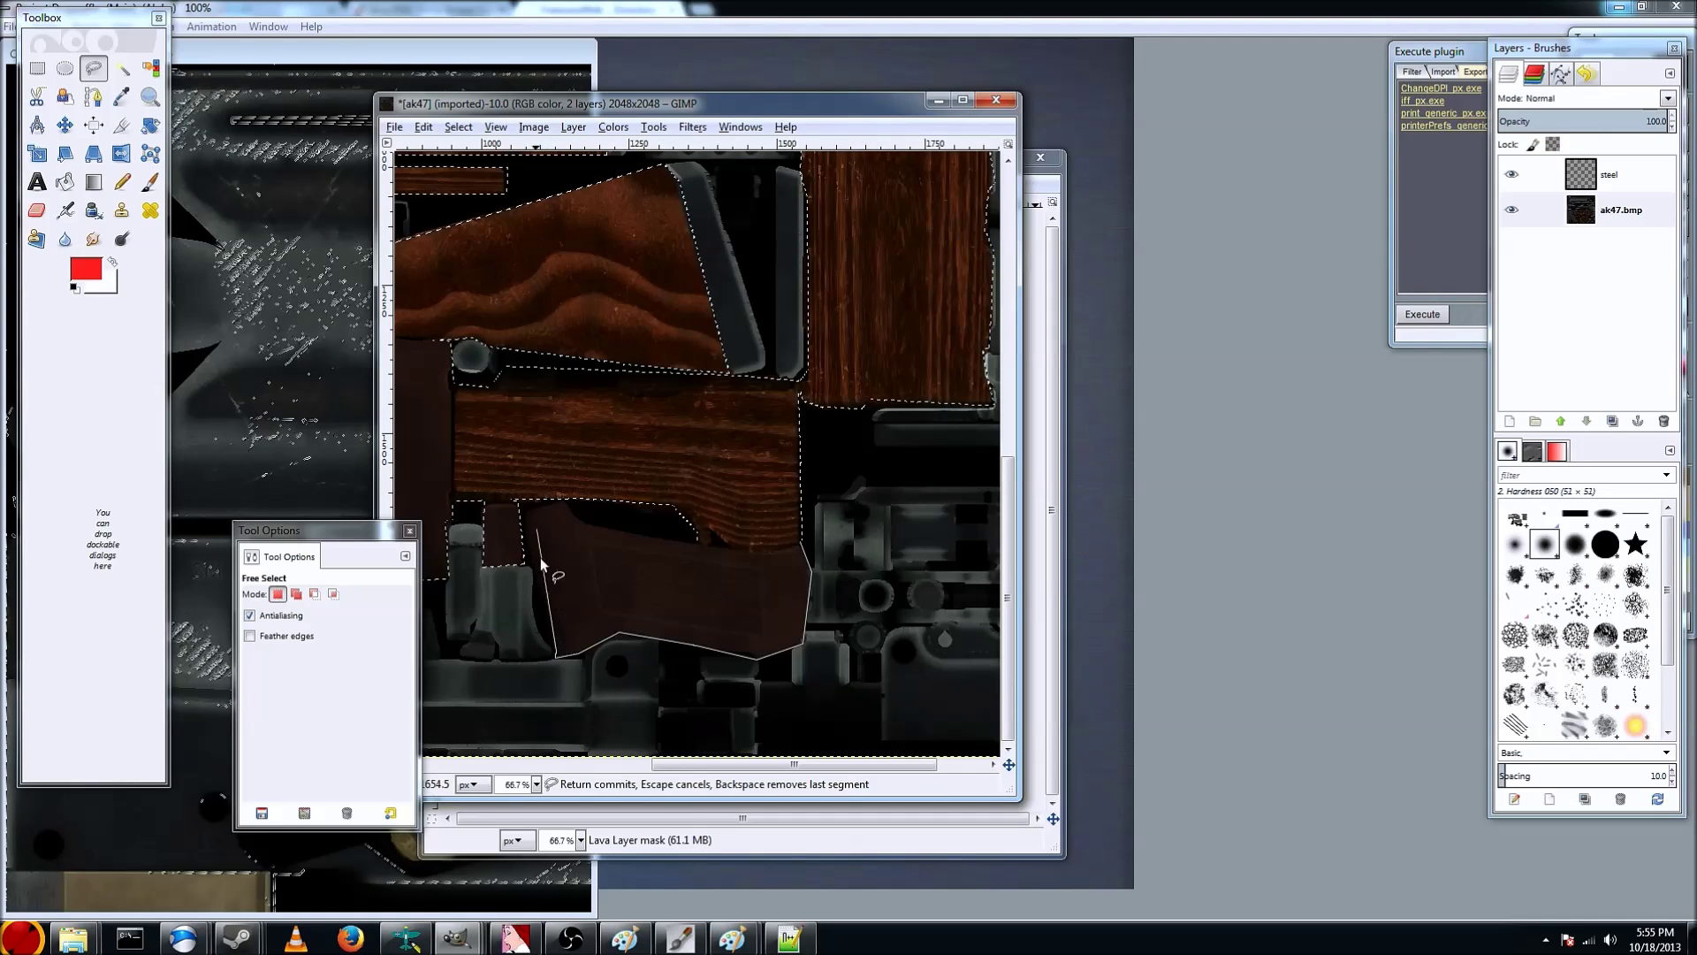
{"action": "left_click", "coordinate": [564, 501]}
{"action": "left_click", "coordinate": [584, 530]}
{"action": "key", "text": "BackSpace"}
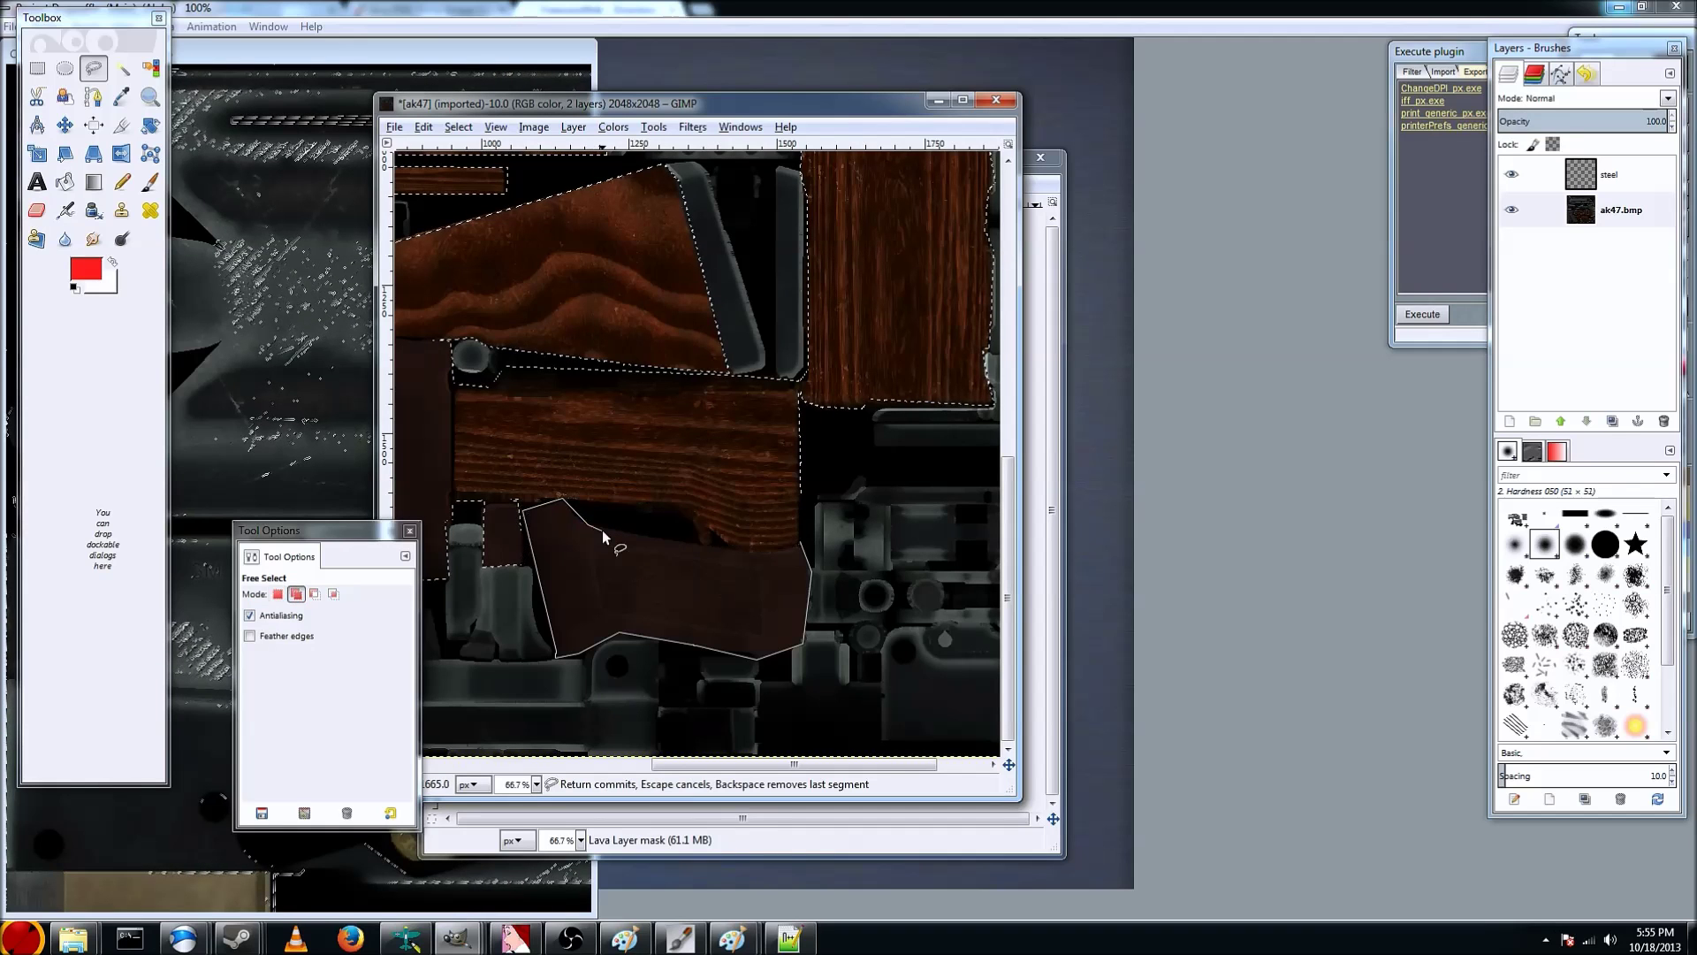
{"action": "scroll", "coordinate": [602, 529], "scroll_direction": "up", "scroll_amount": 1}
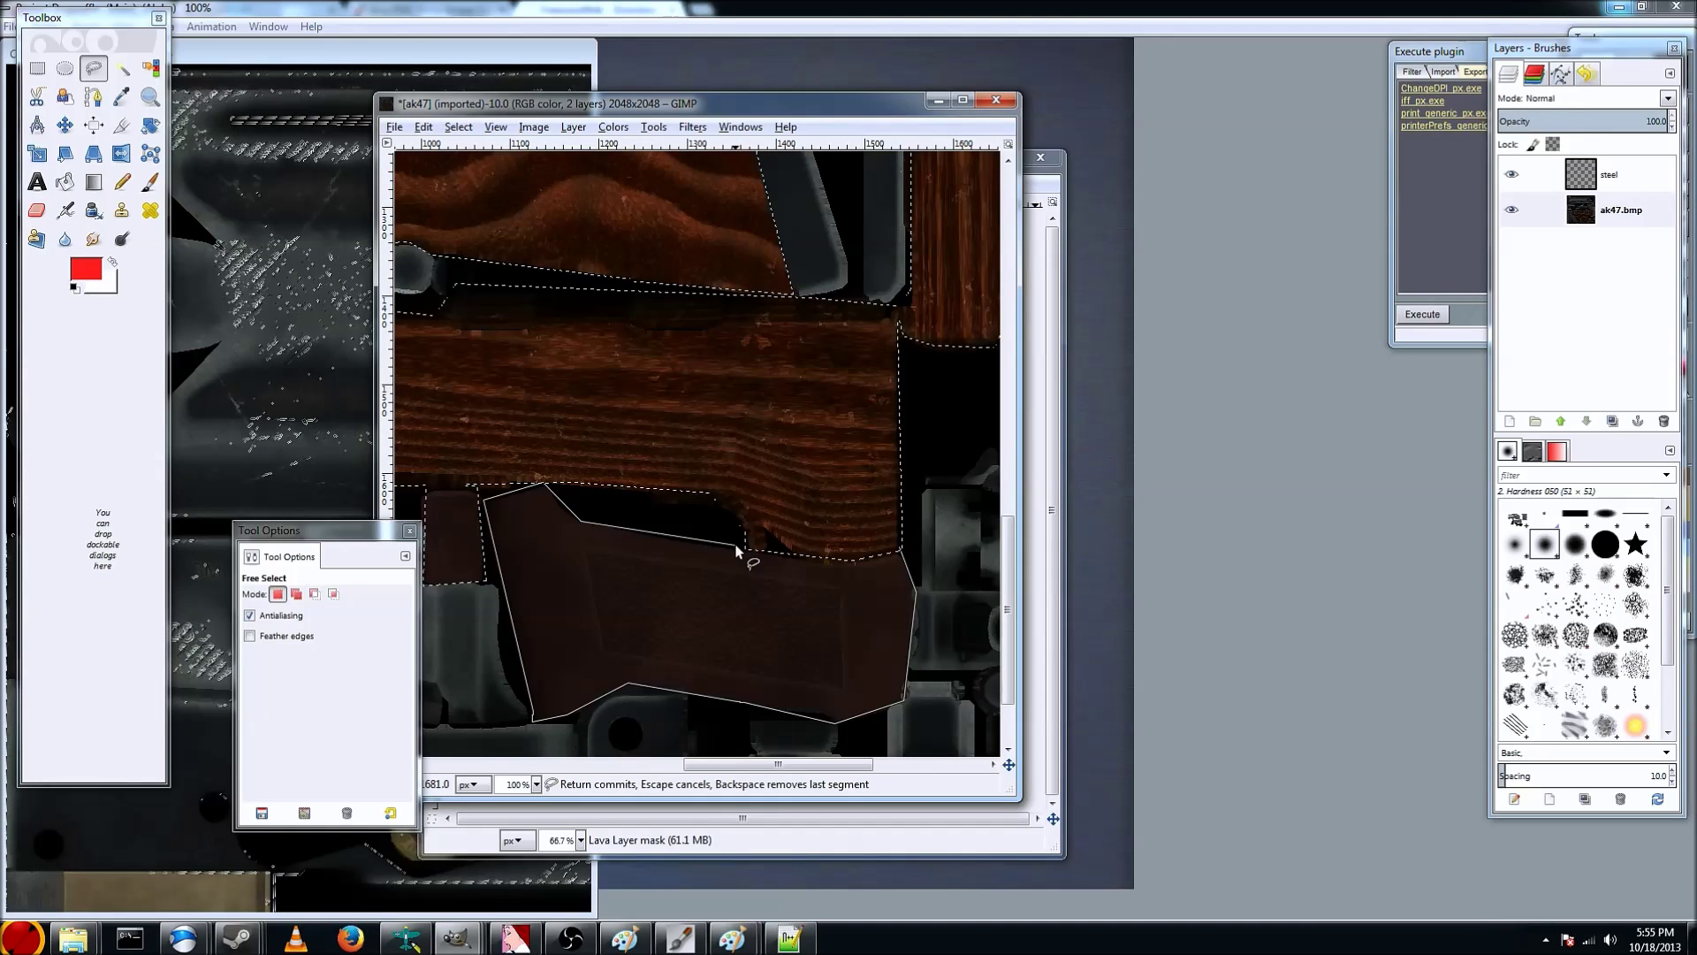
{"action": "left_click", "coordinate": [836, 560]}
{"action": "left_click", "coordinate": [900, 548]}
{"action": "scroll", "coordinate": [883, 543], "scroll_direction": "down", "scroll_amount": 2}
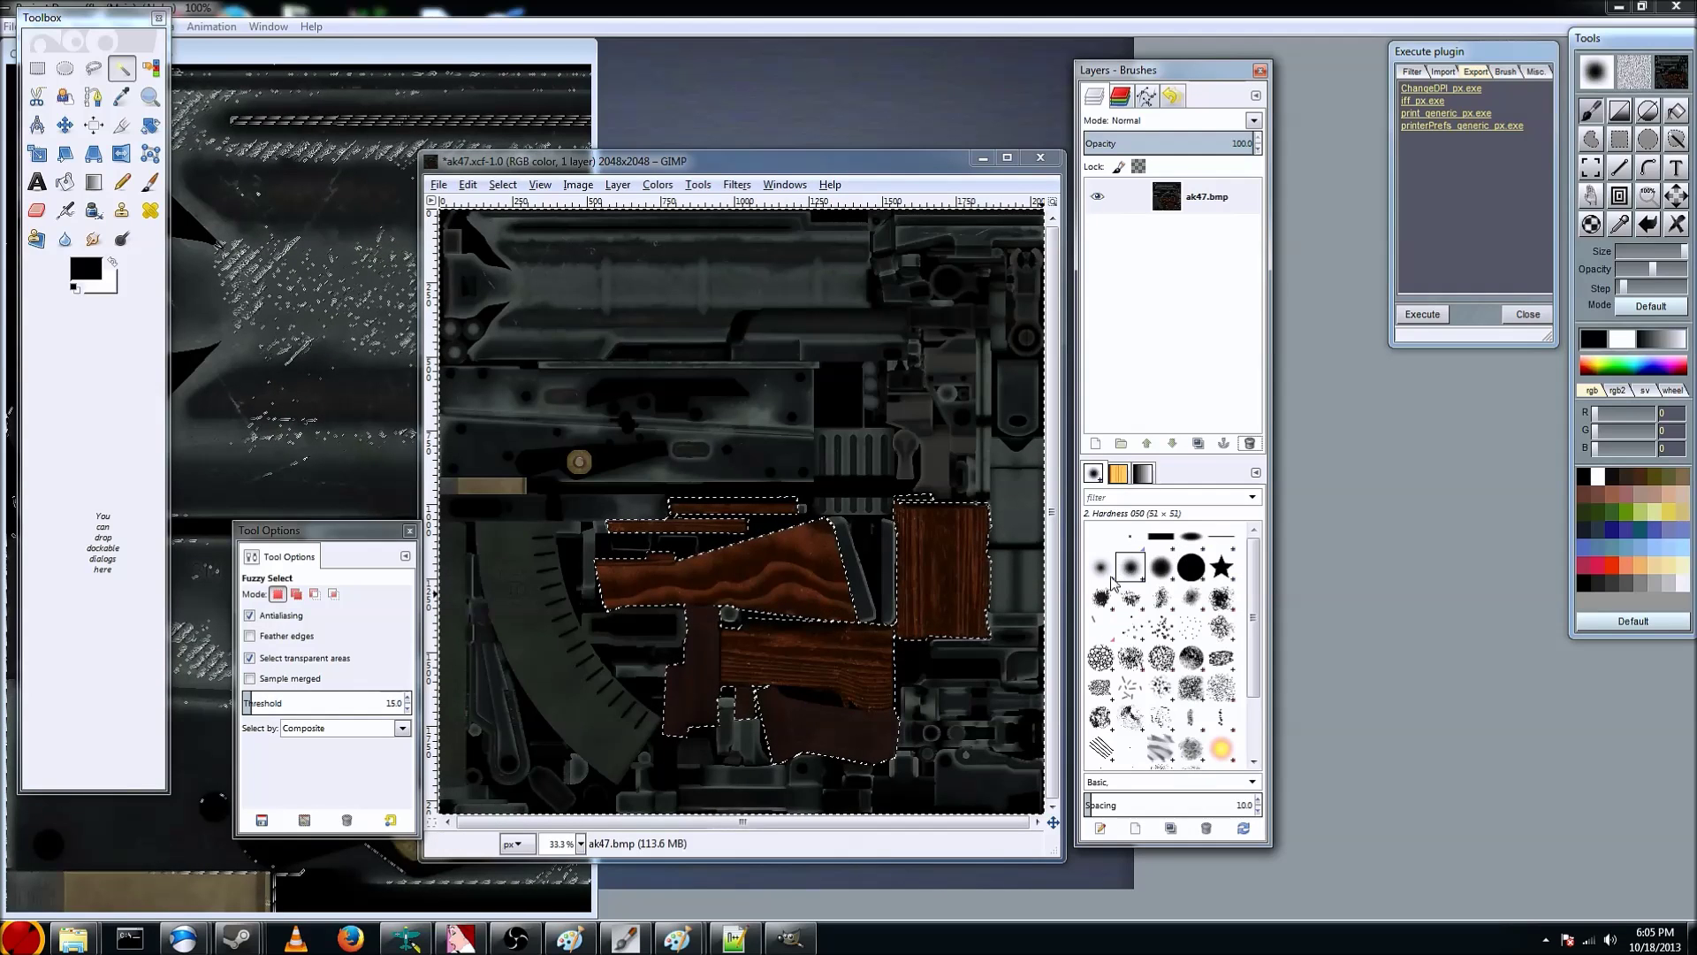
Create a new 2048 × 2048 px transparent layer named steel above ak47.bmp
{"action": "left_click", "coordinate": [1095, 443]}
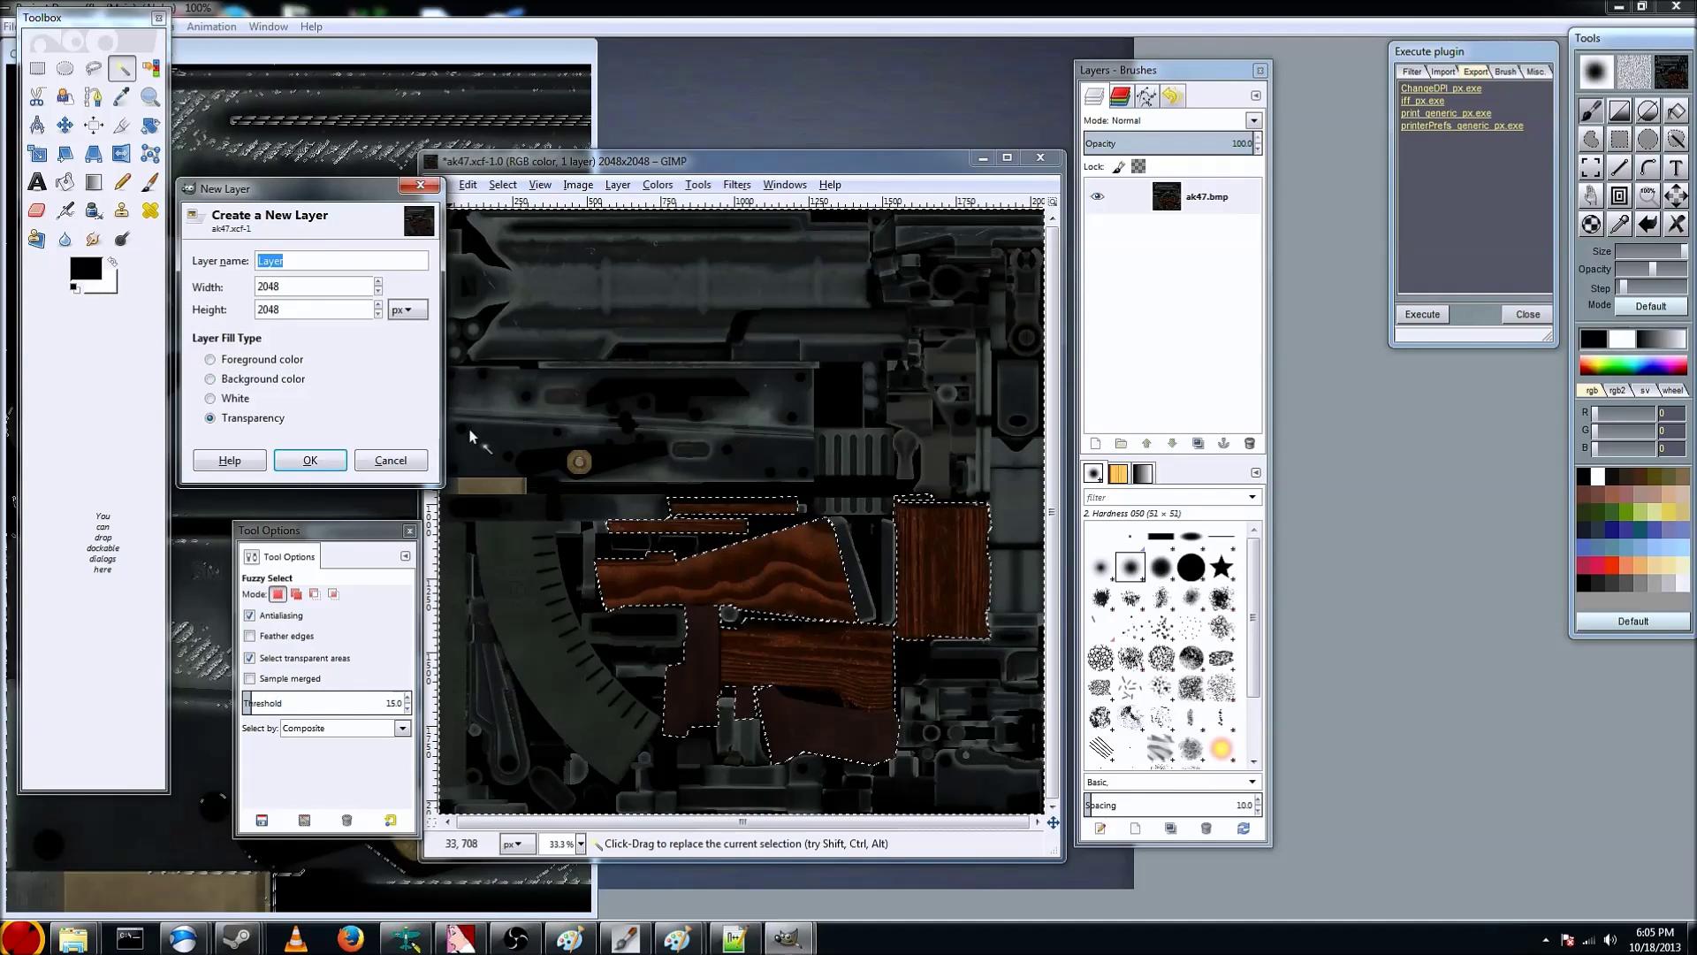
{"action": "type", "text": "steel"}
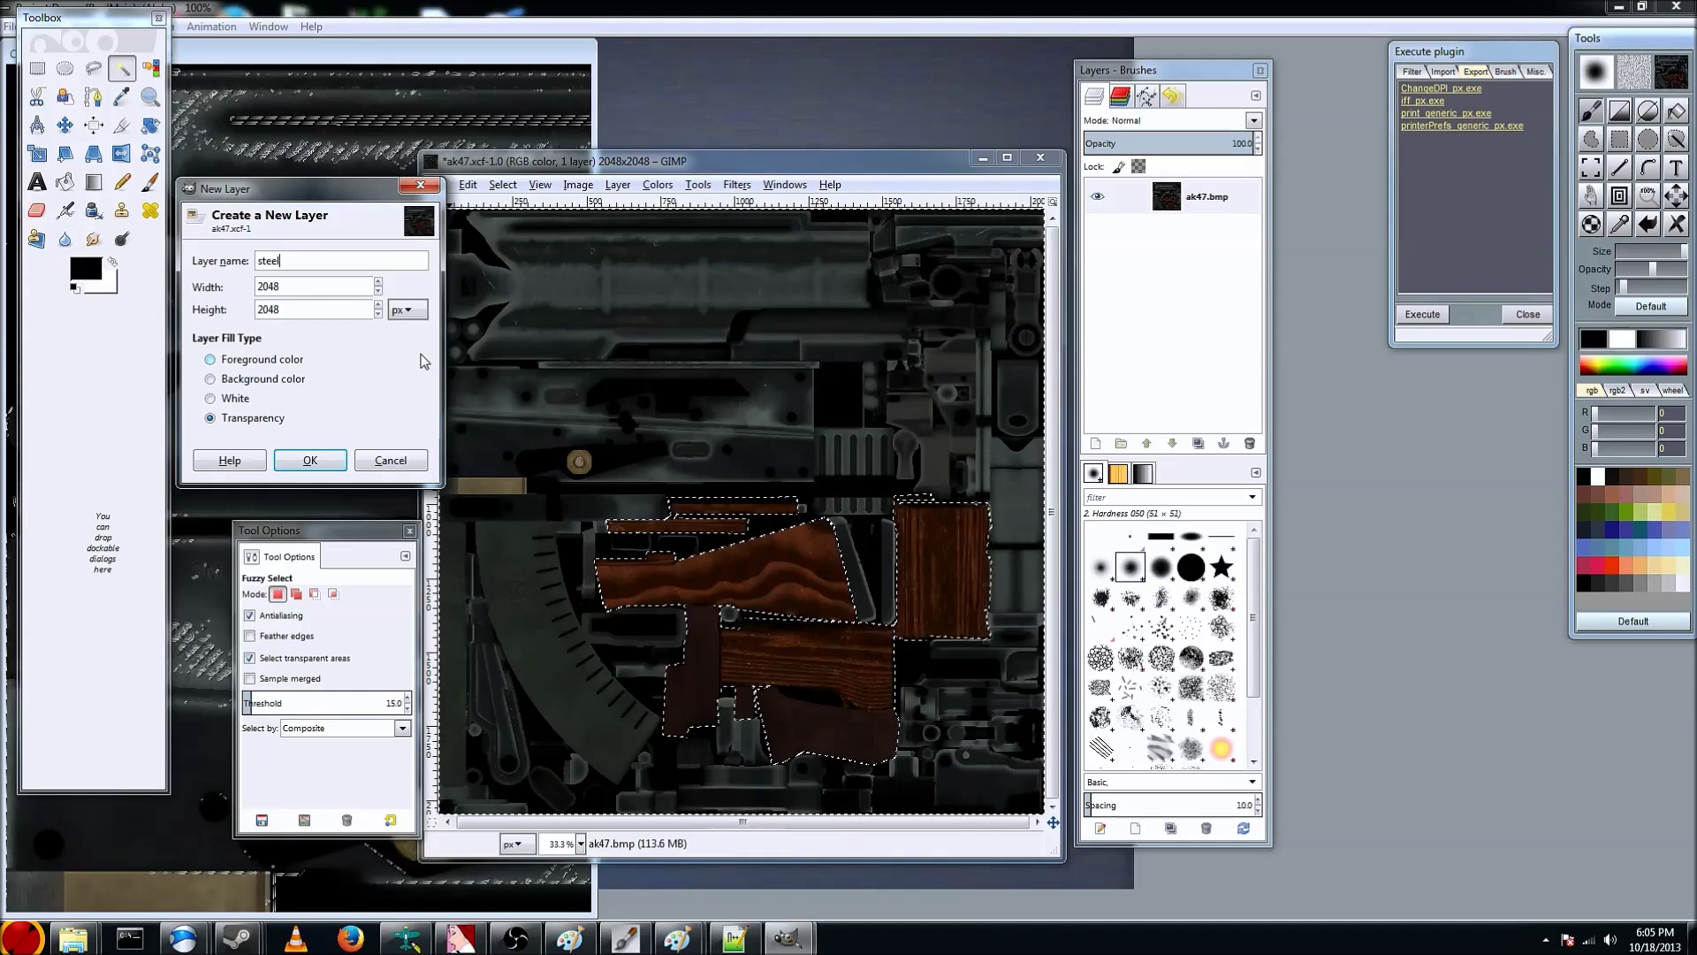
{"action": "key", "text": "Return"}
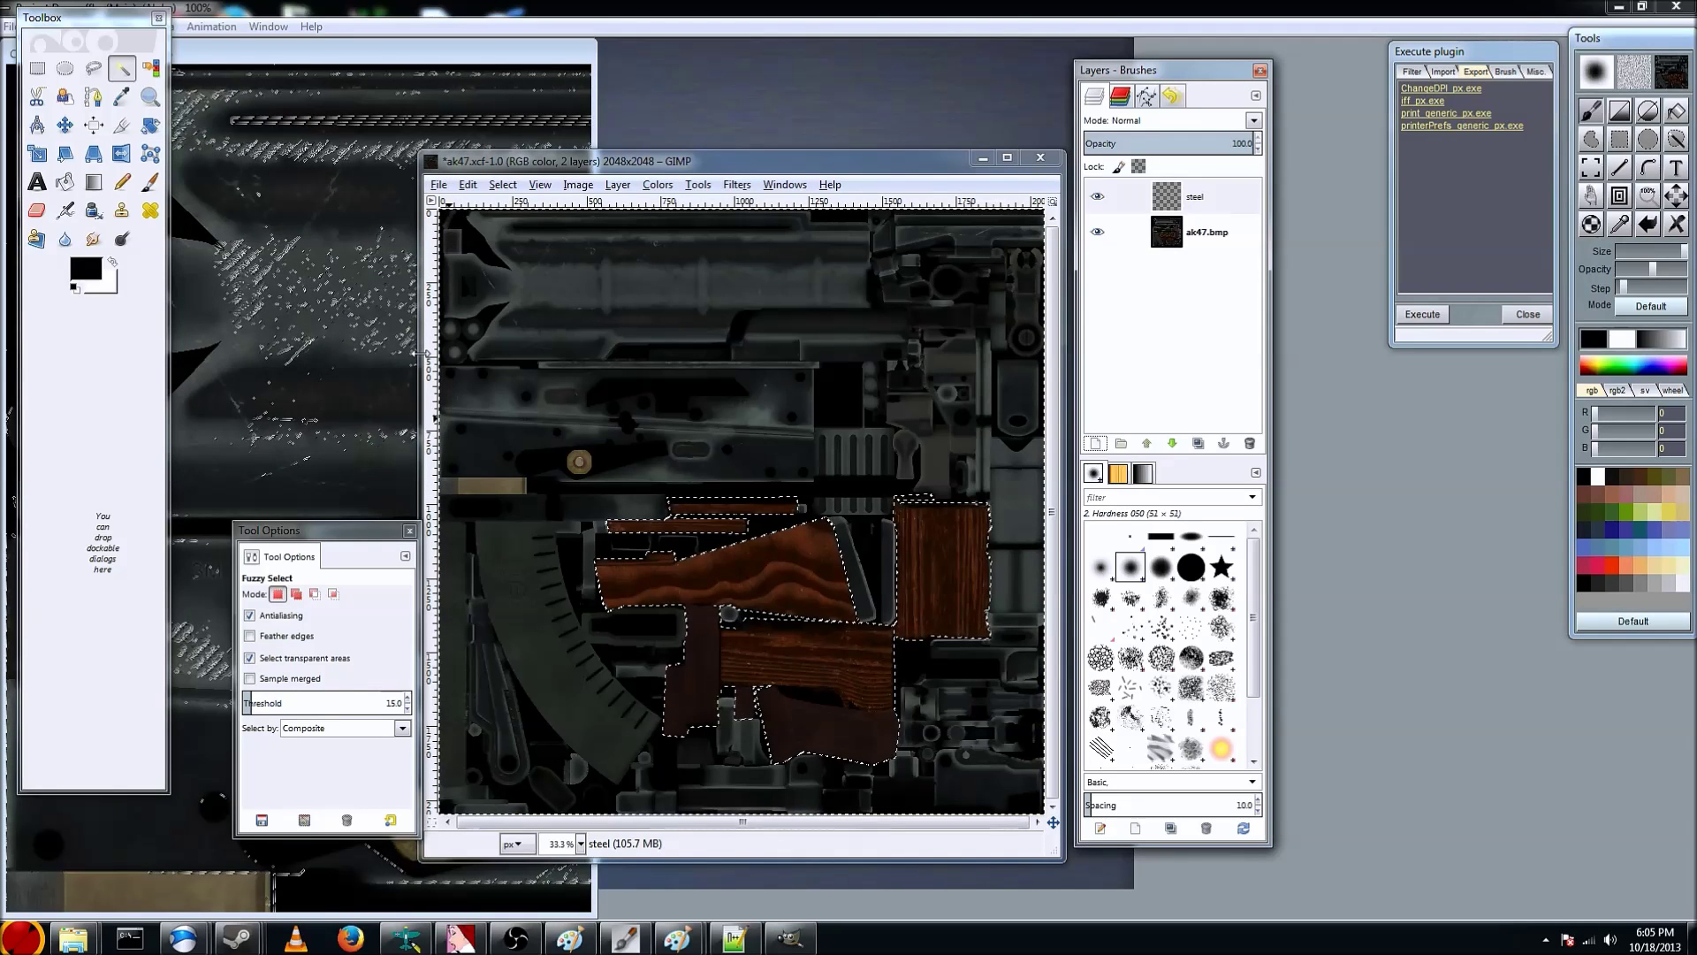
Add a layer mask to the steel layer, initialized to Black (full transparency)
{"action": "left_click", "coordinate": [1167, 207]}
{"action": "right_click", "coordinate": [1193, 203]}
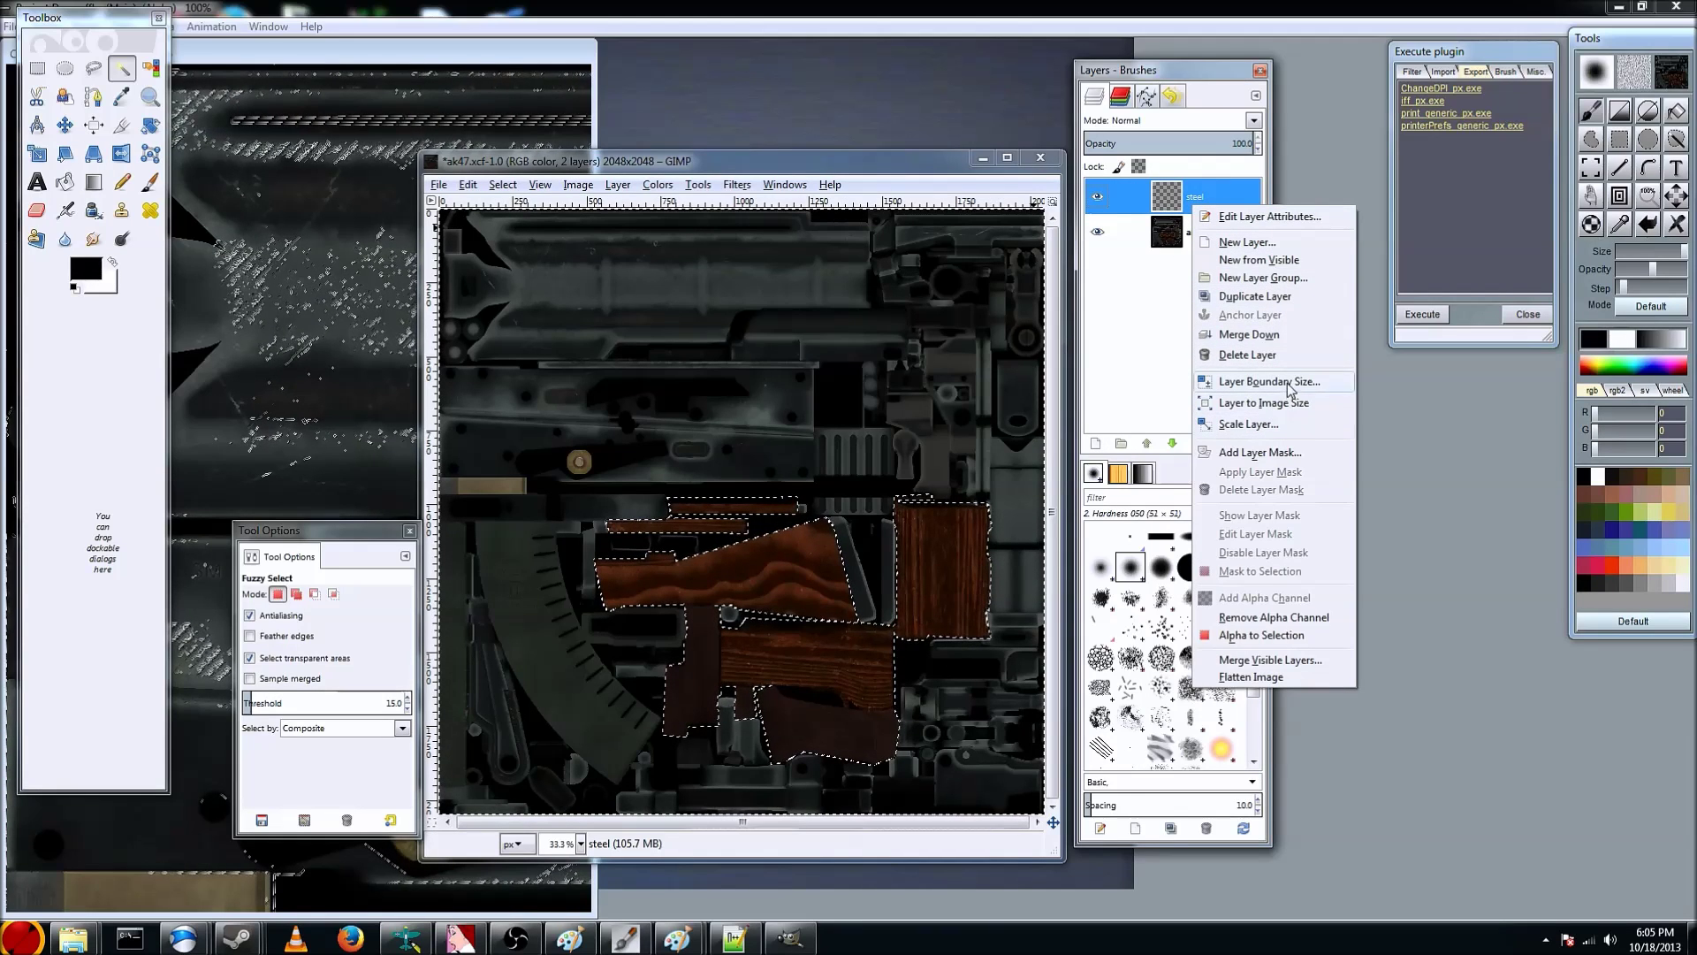
{"action": "left_click", "coordinate": [1280, 453]}
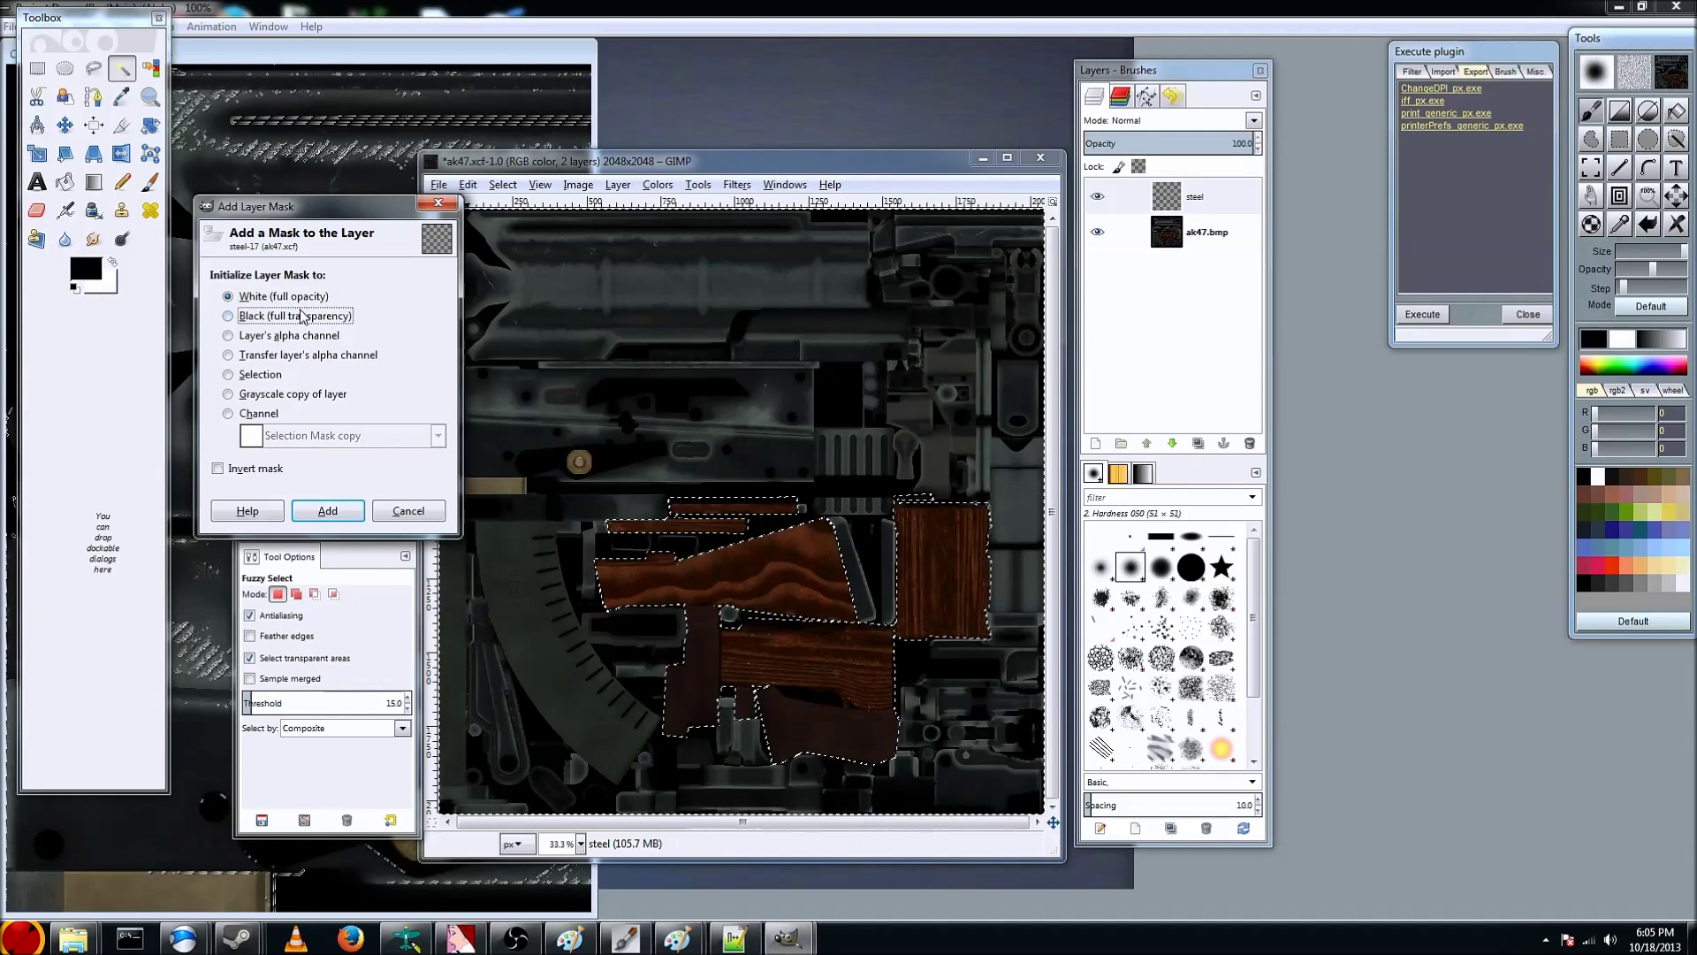
{"action": "left_click", "coordinate": [340, 517]}
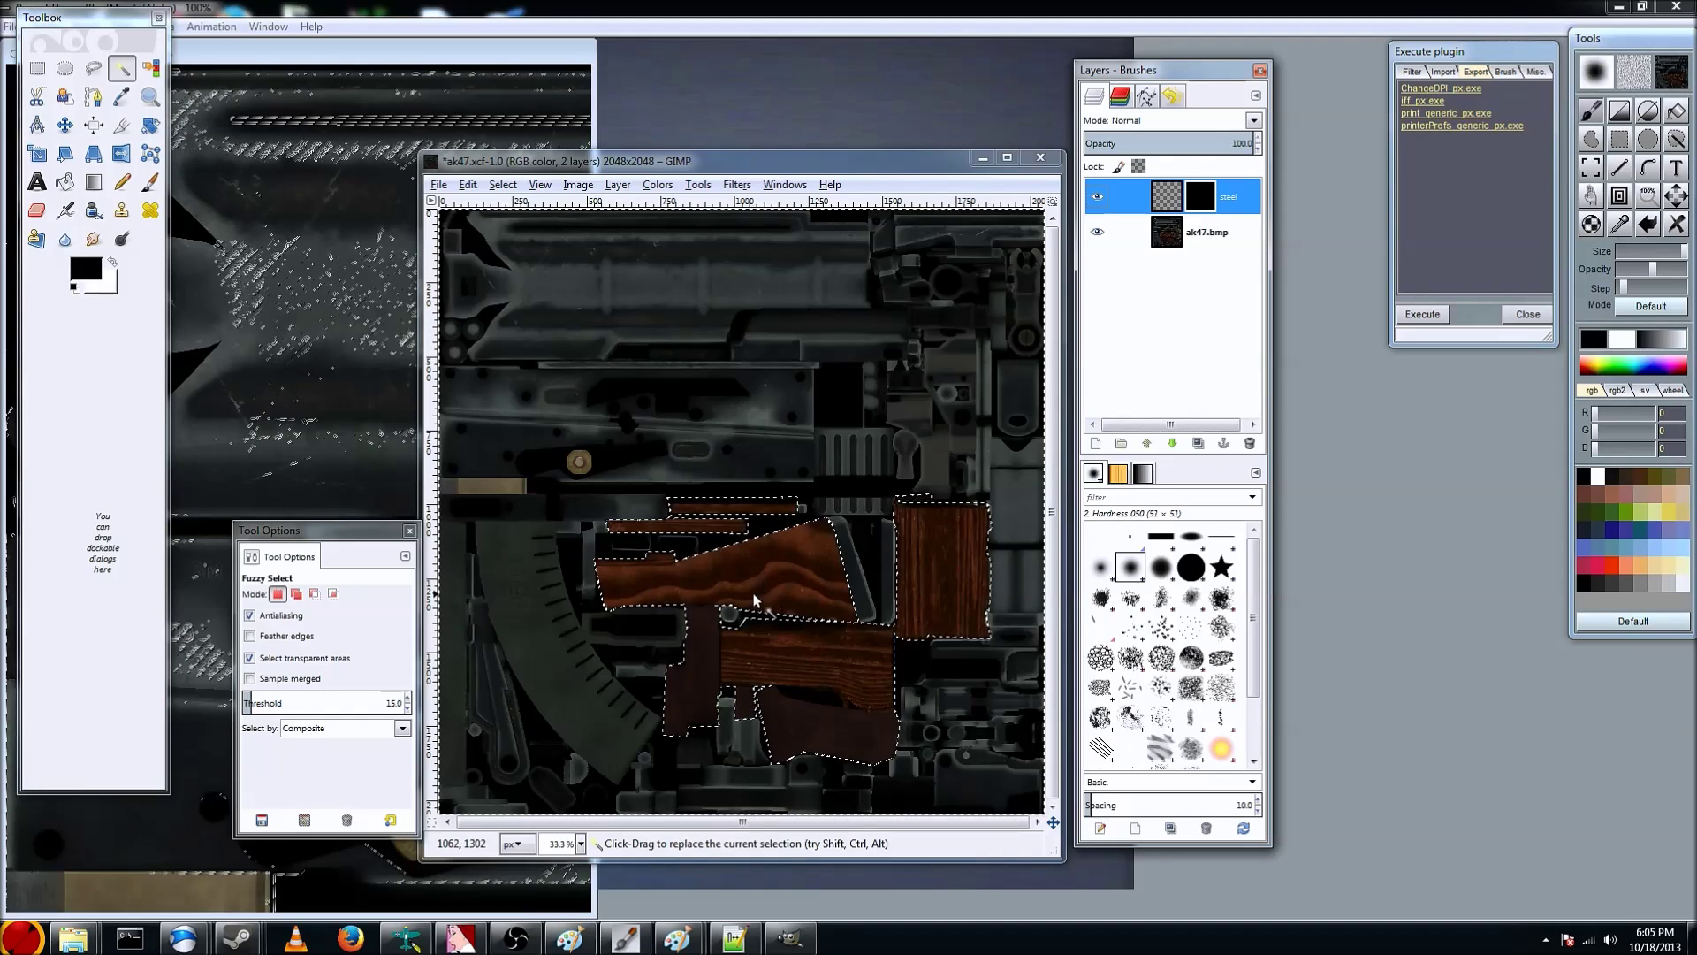
Try filling the selected area of the steel layer mask with the white background color, and undo the fill
{"action": "key", "text": "ctrl+period"}
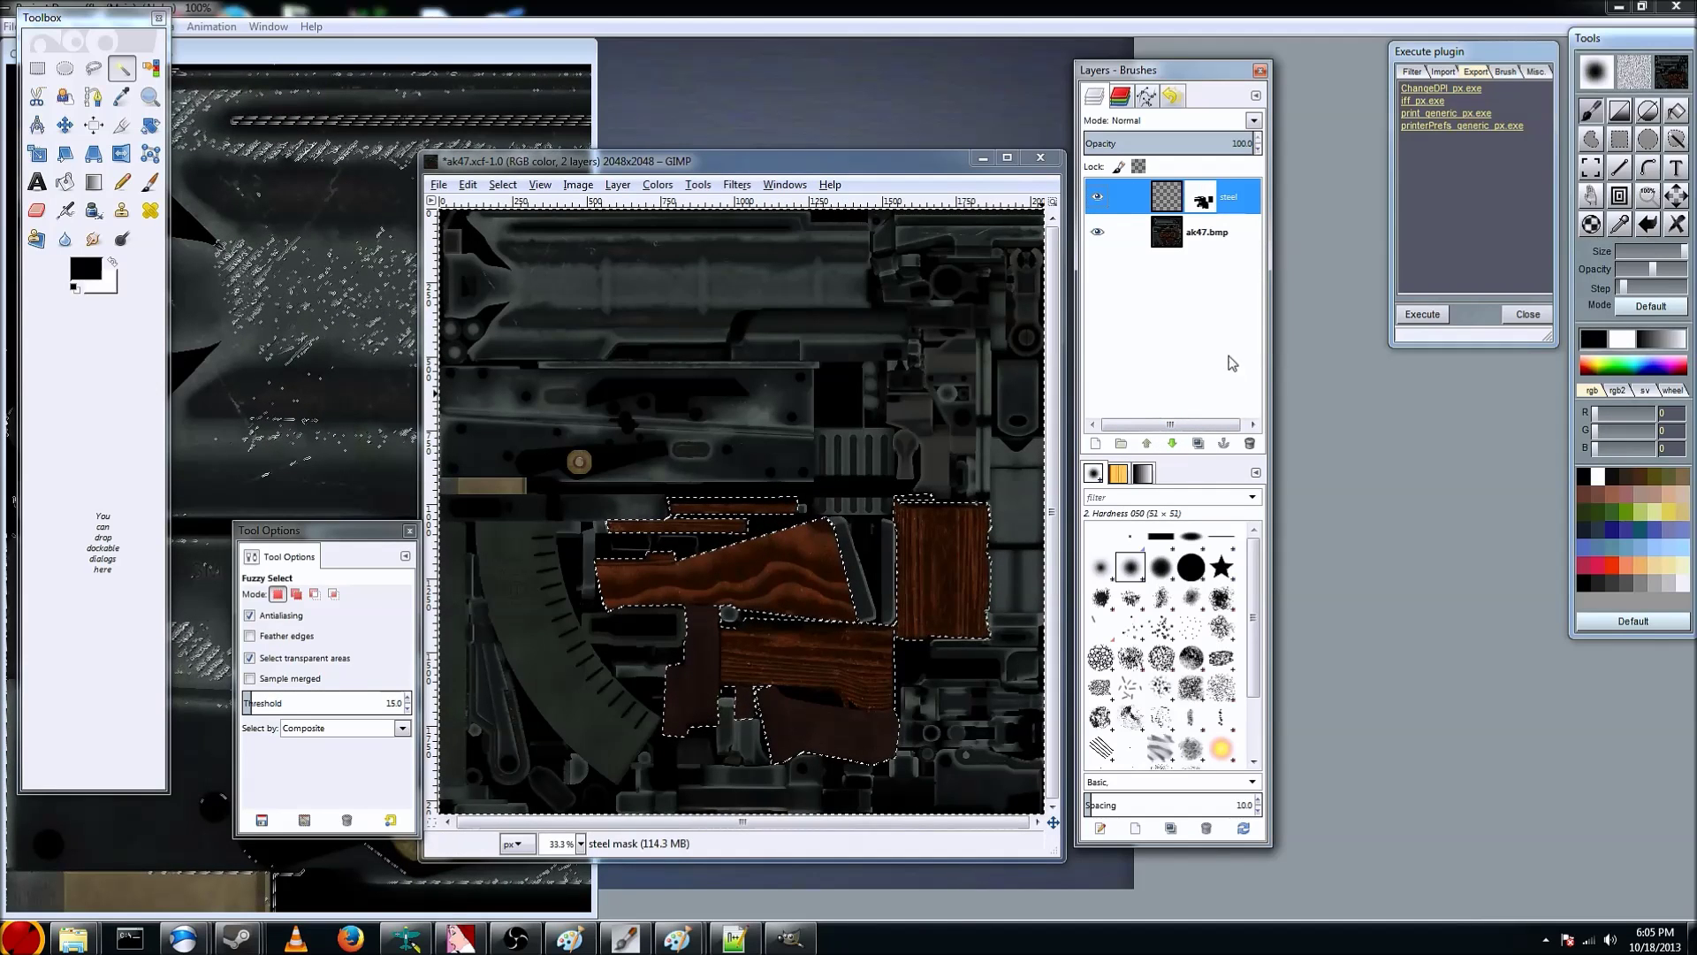
{"action": "key", "text": "ctrl+z"}
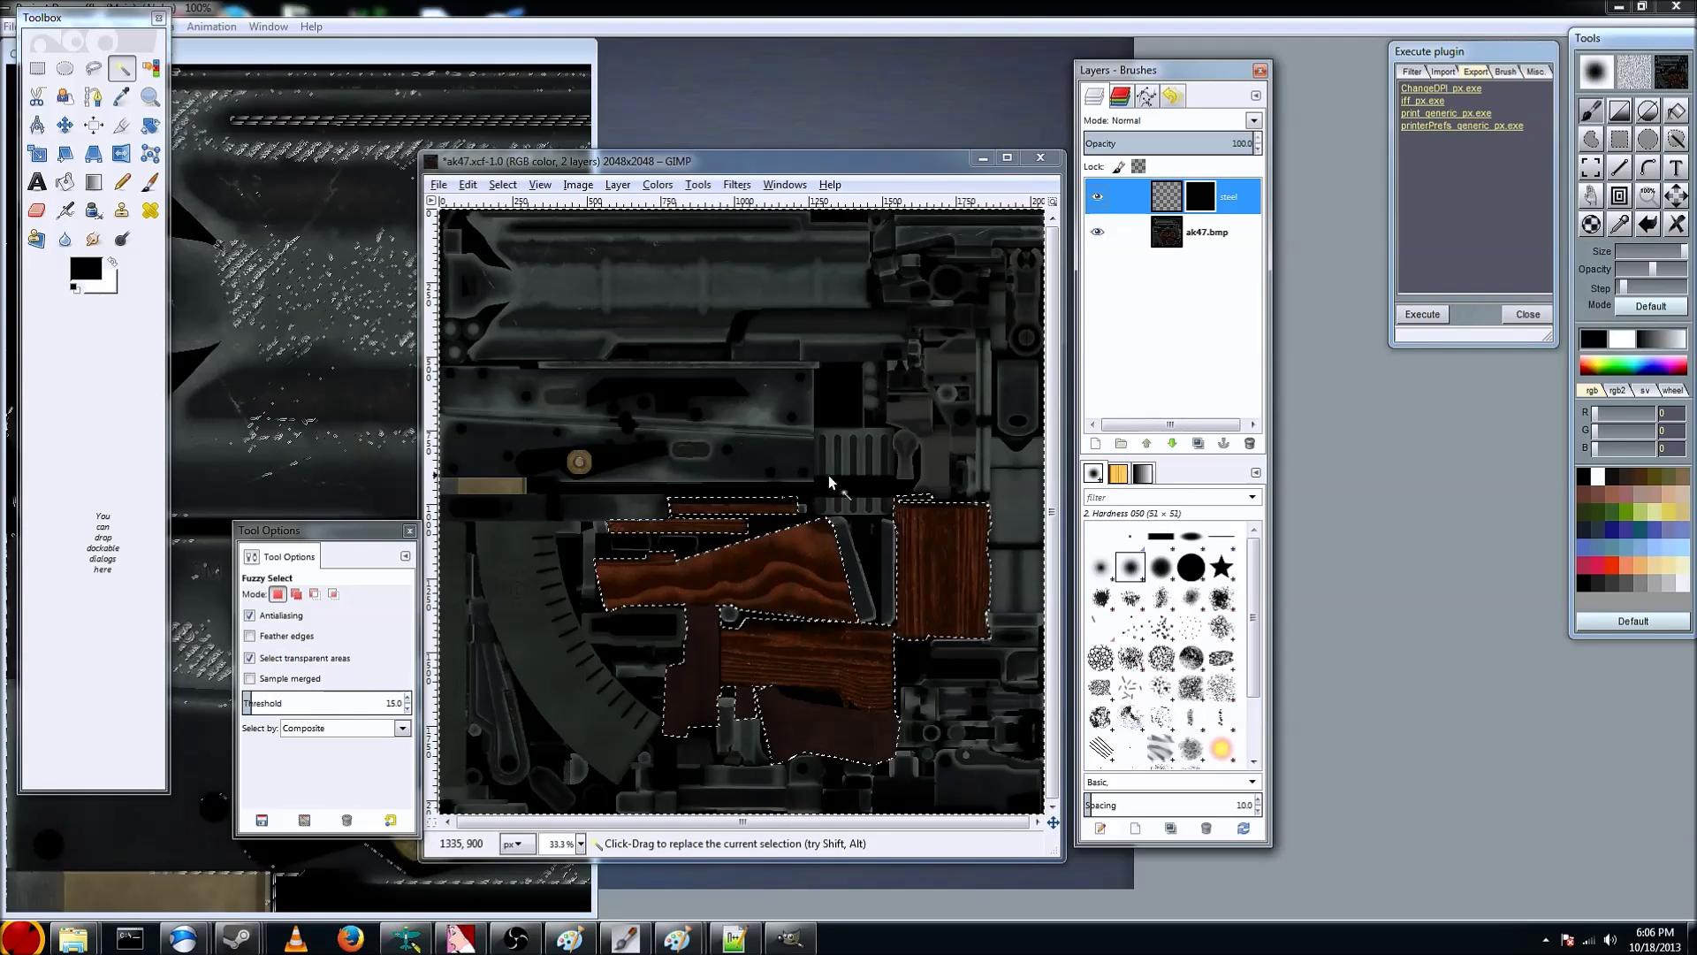
Fill the selected metal area of the steel layer's mask with the white background color
{"action": "left_click", "coordinate": [502, 184]}
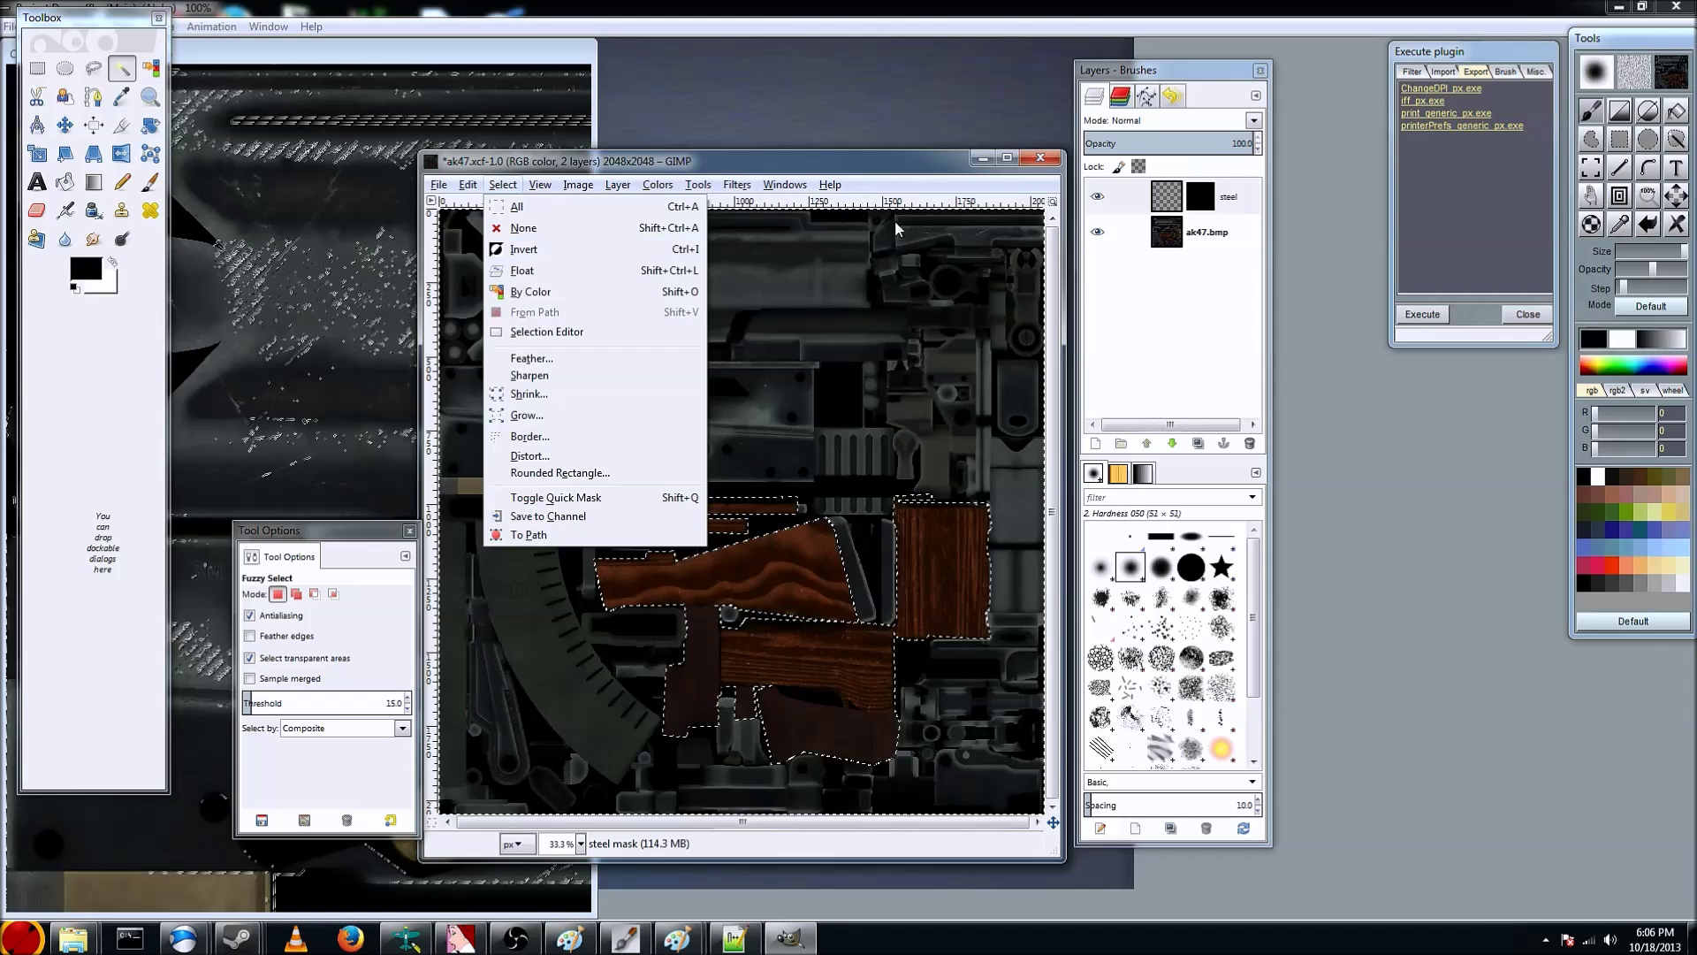
{"action": "left_click", "coordinate": [783, 585]}
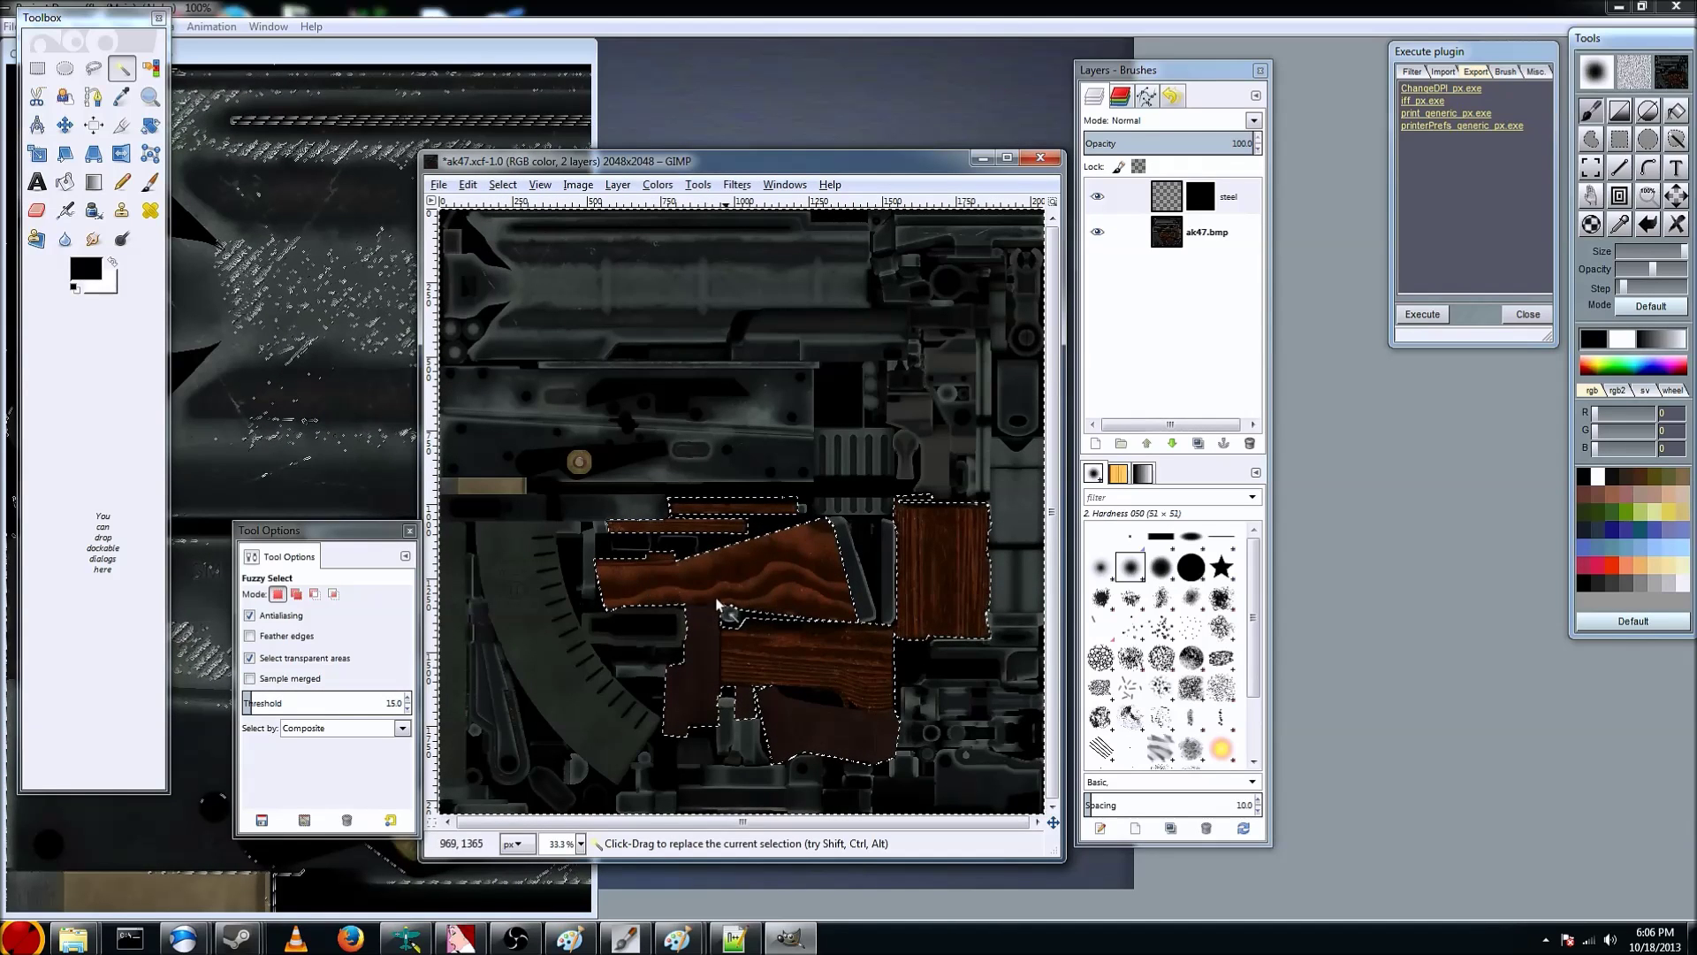
{"action": "left_click", "coordinate": [1199, 209]}
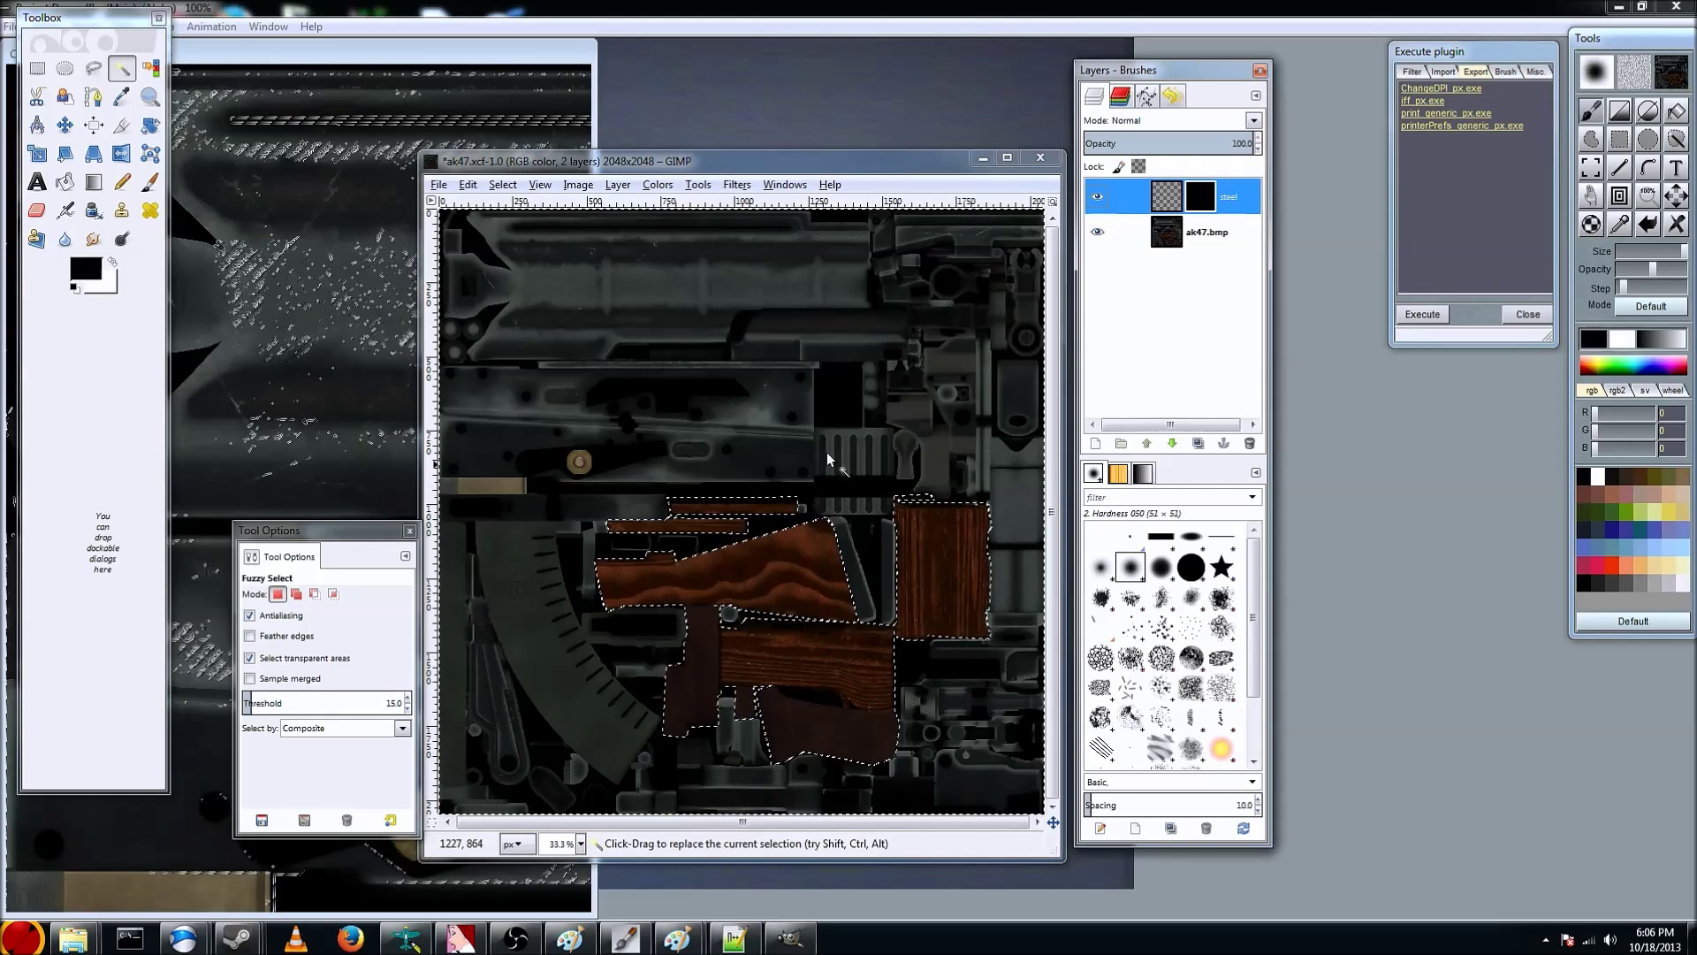
{"action": "key", "text": "ctrl+period"}
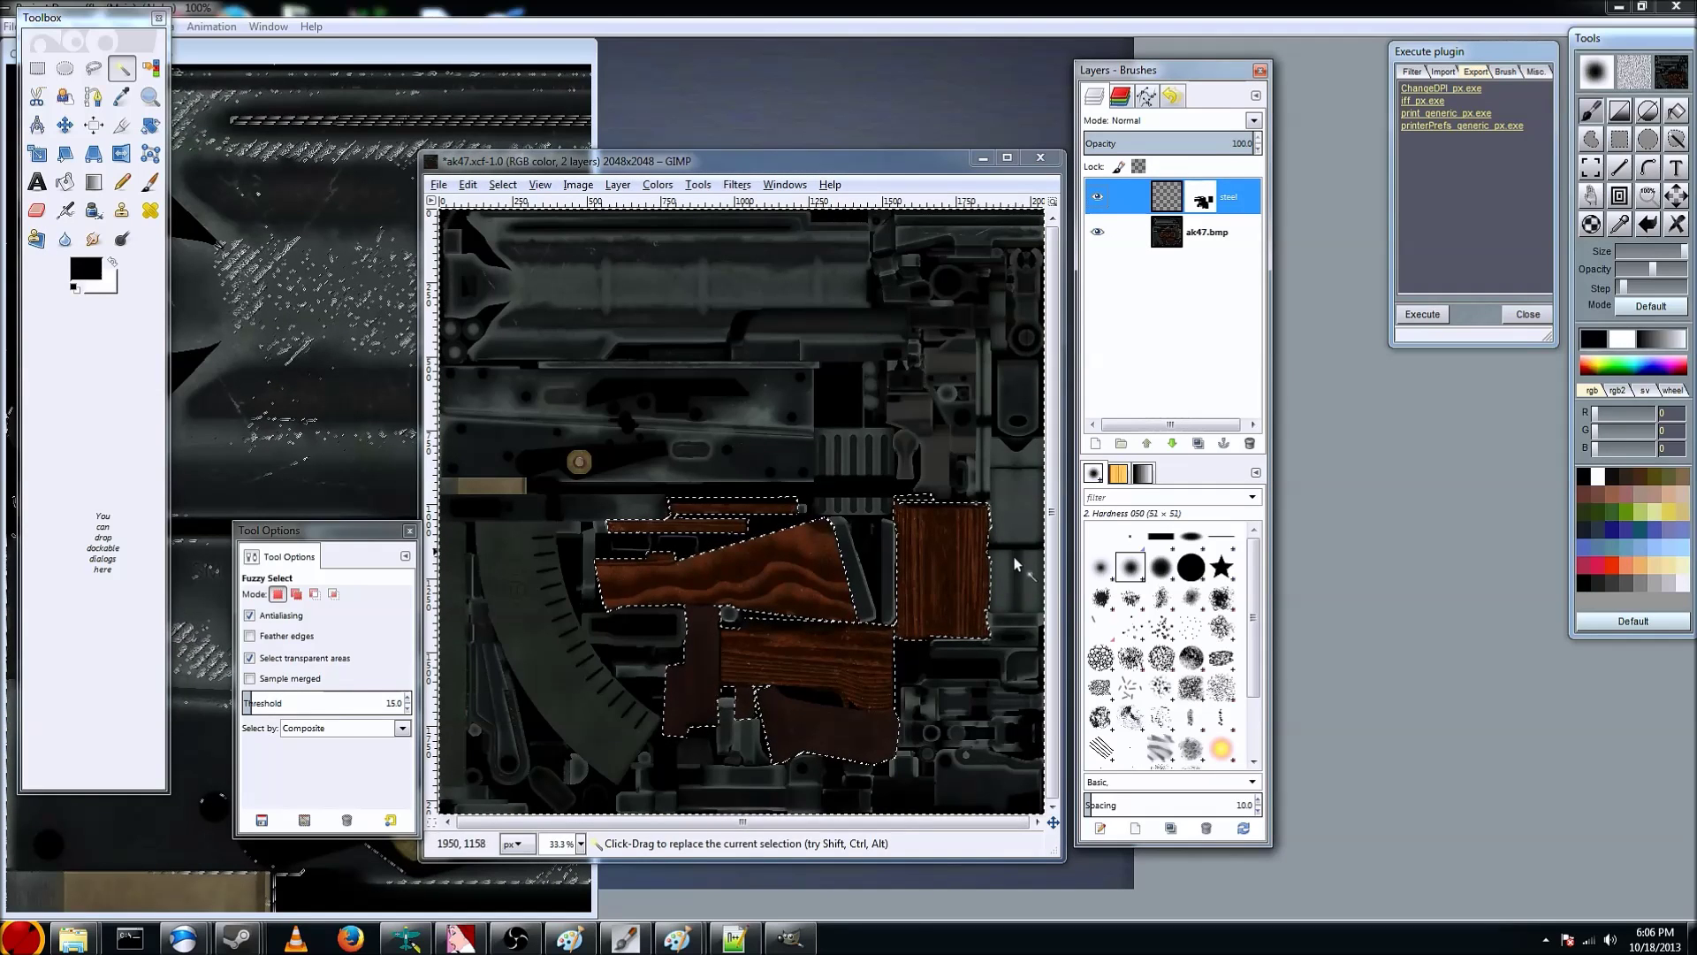
Set the foreground color to red
{"action": "left_click", "coordinate": [93, 239]}
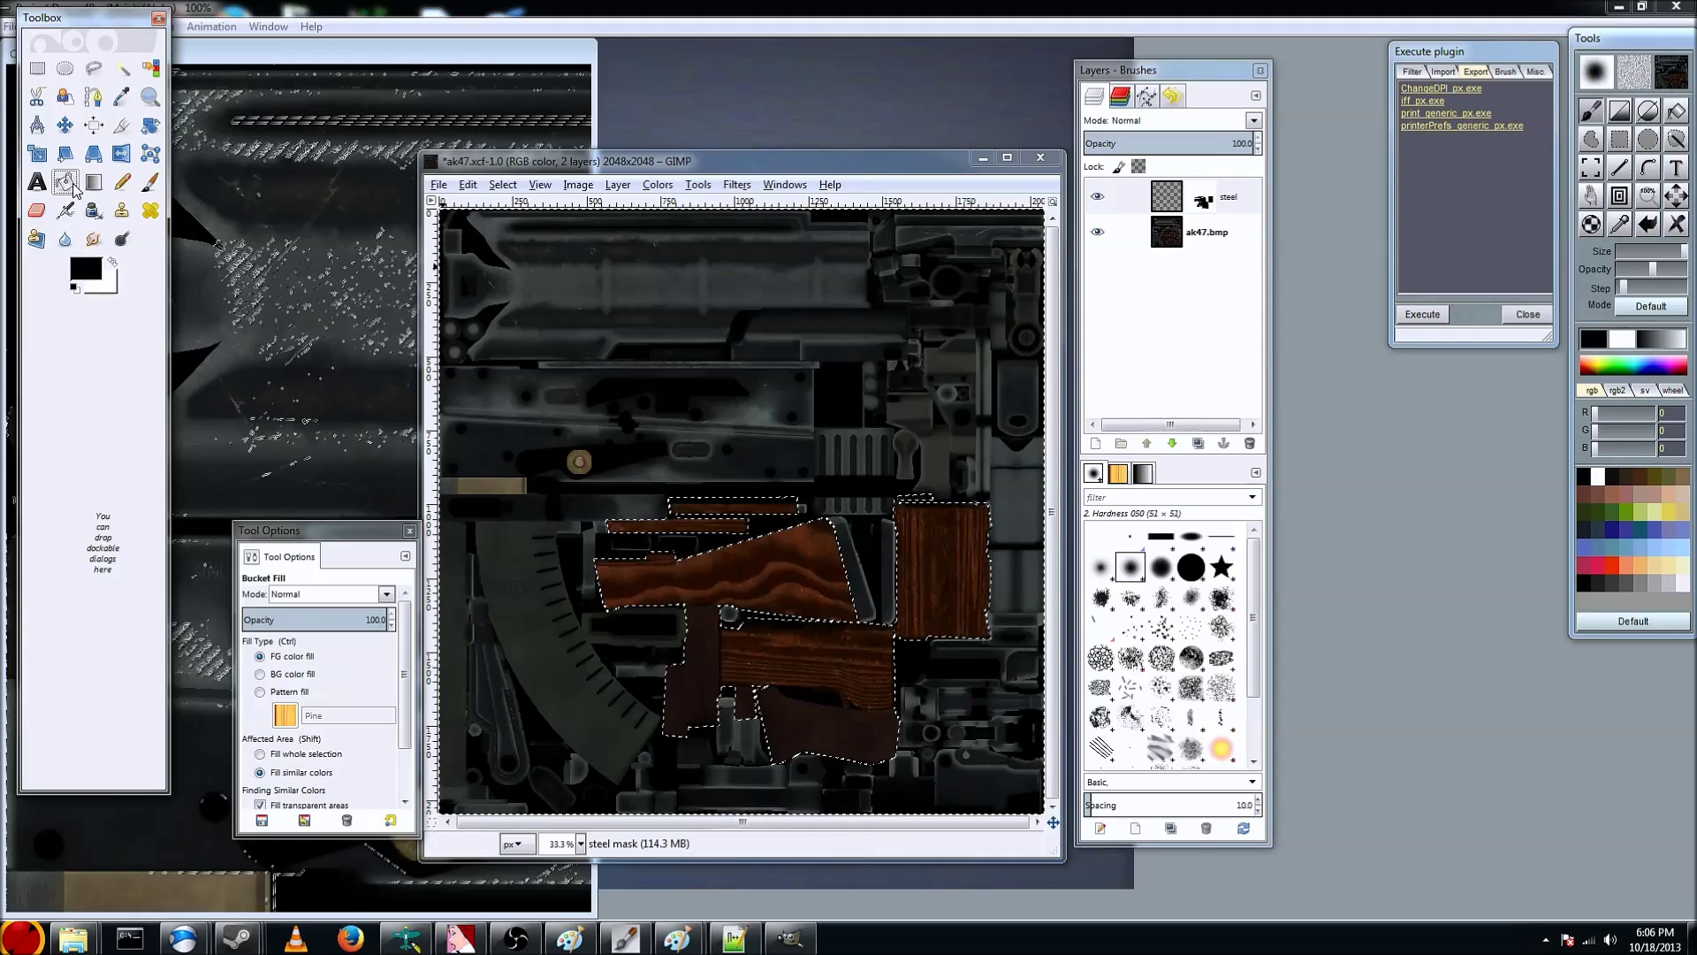
{"action": "left_click", "coordinate": [87, 268]}
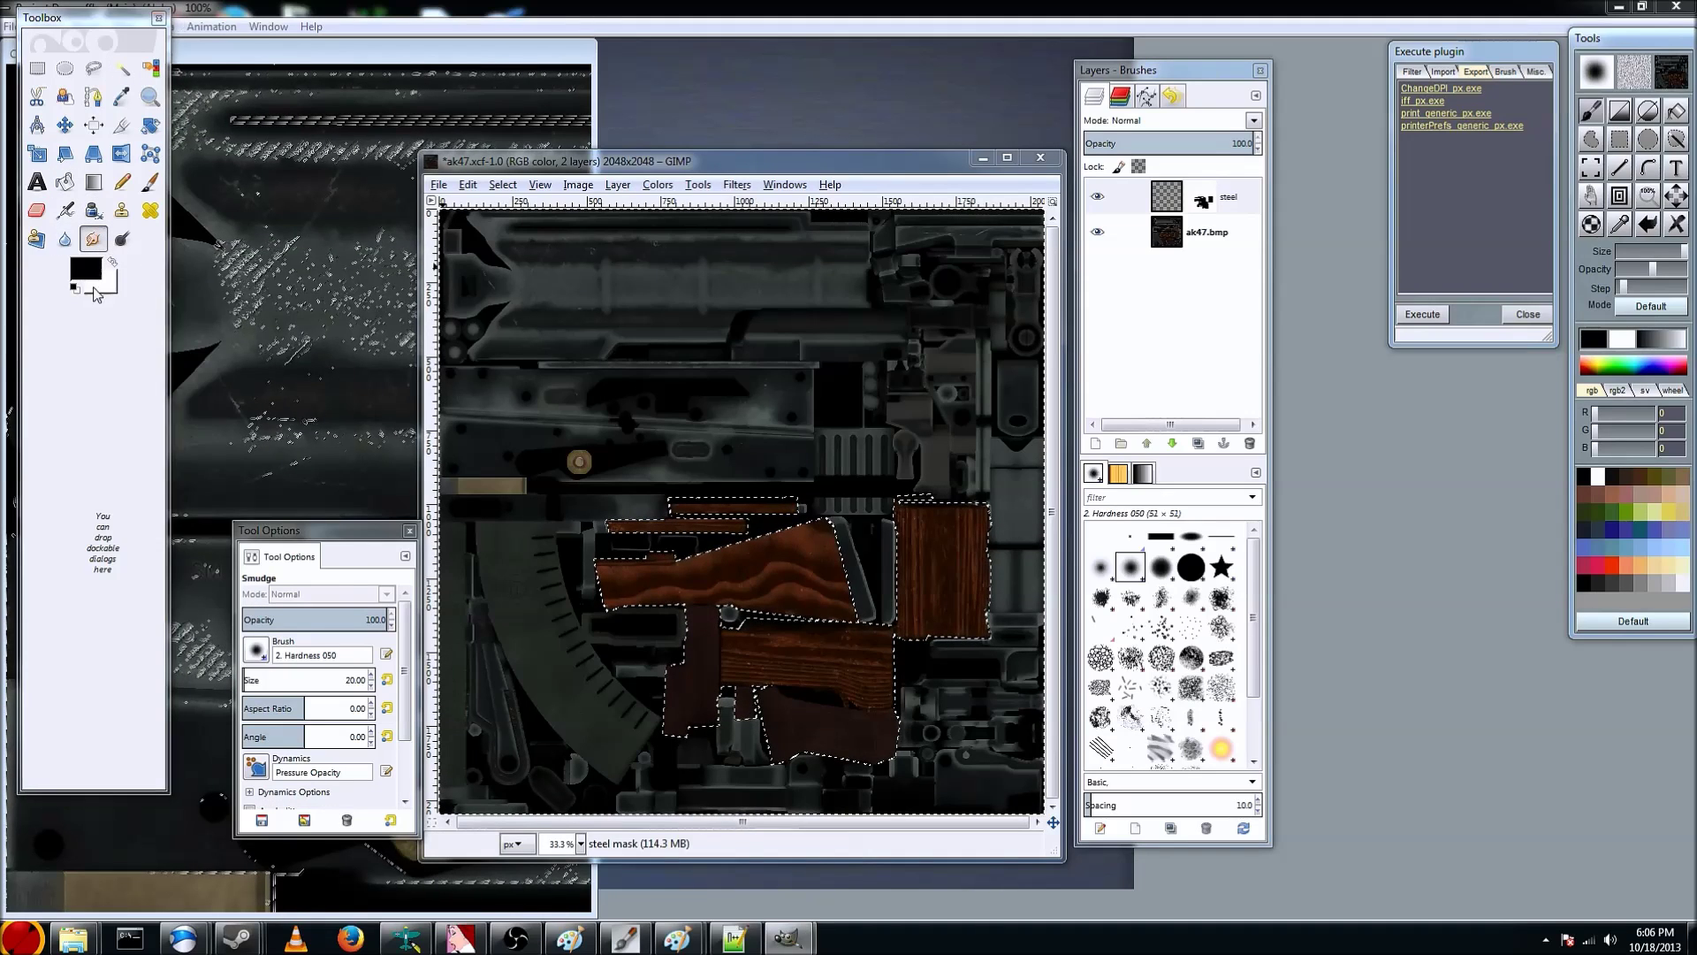
{"action": "left_click", "coordinate": [376, 468]}
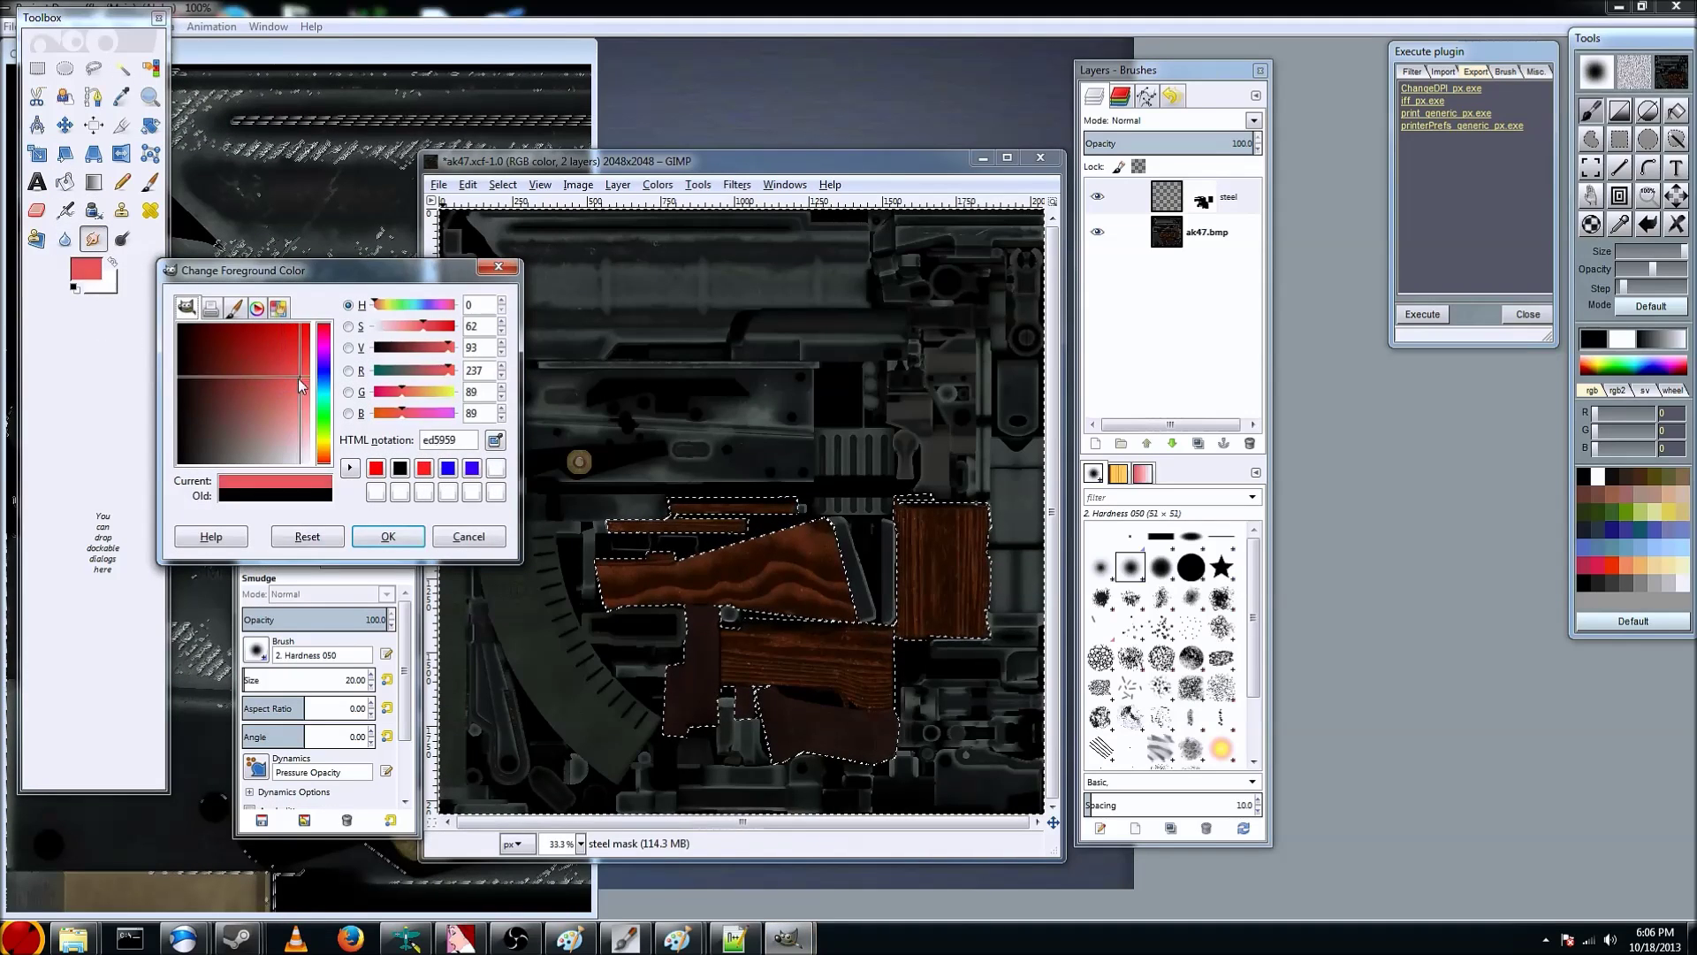
{"action": "left_click", "coordinate": [408, 534]}
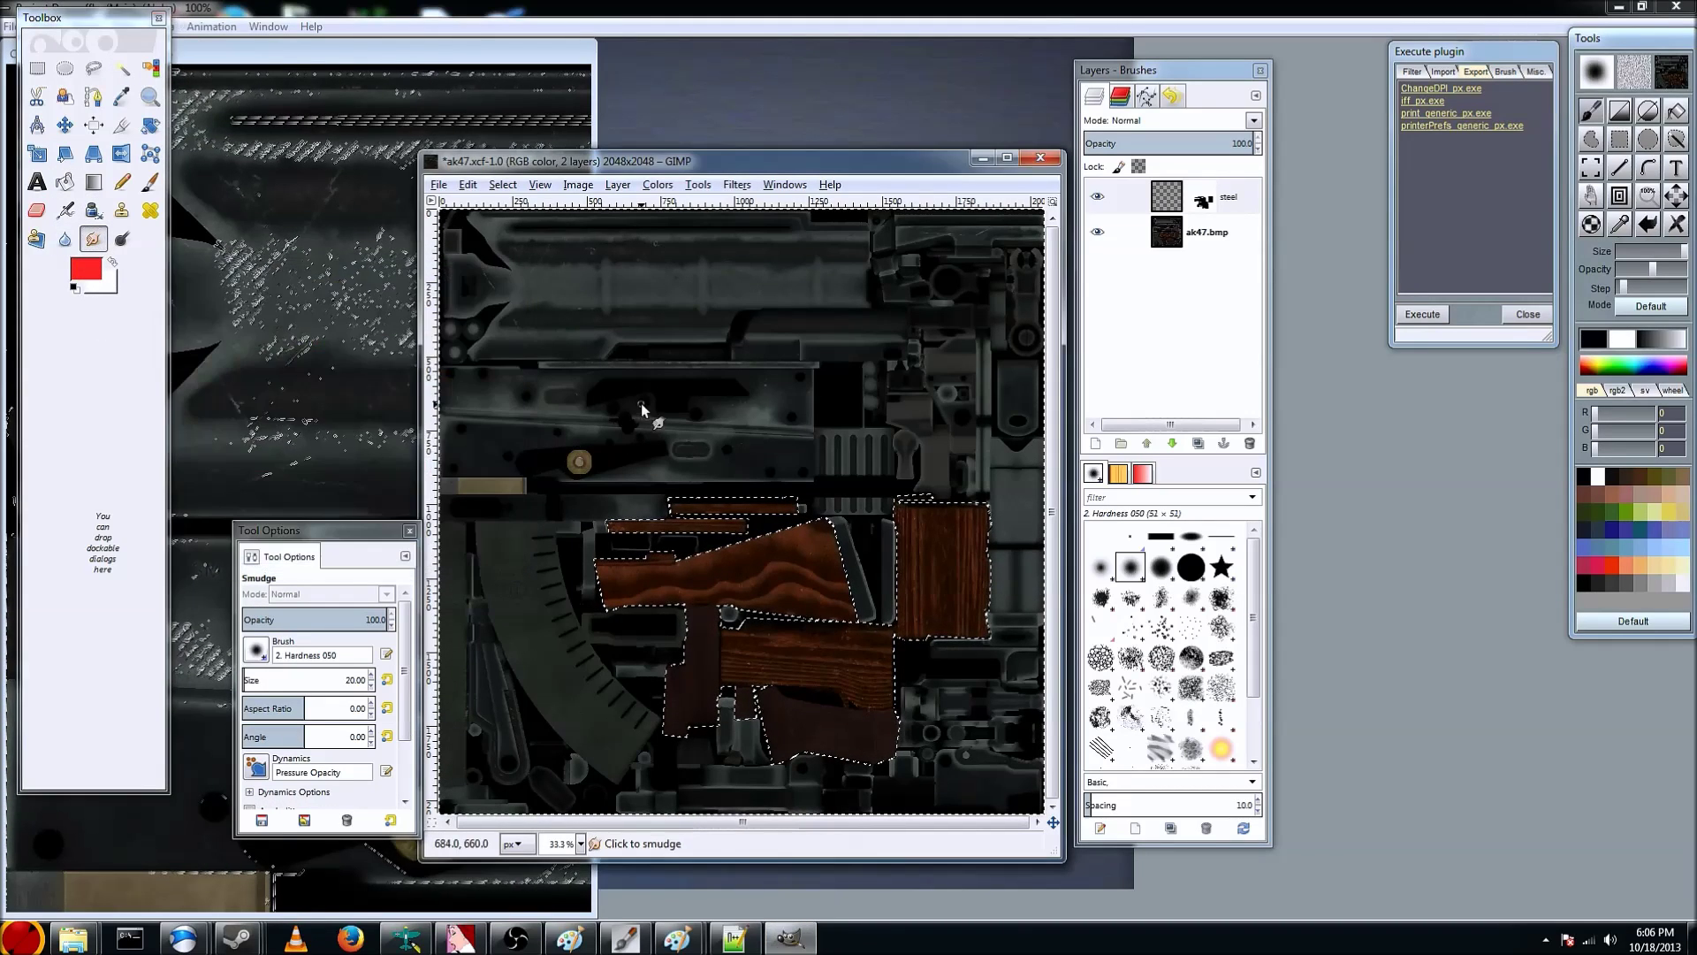
Try a red Bucket Fill on the steel layer itself to test its mask, and undo the fill
{"action": "left_click", "coordinate": [65, 181]}
{"action": "left_click", "coordinate": [1167, 197]}
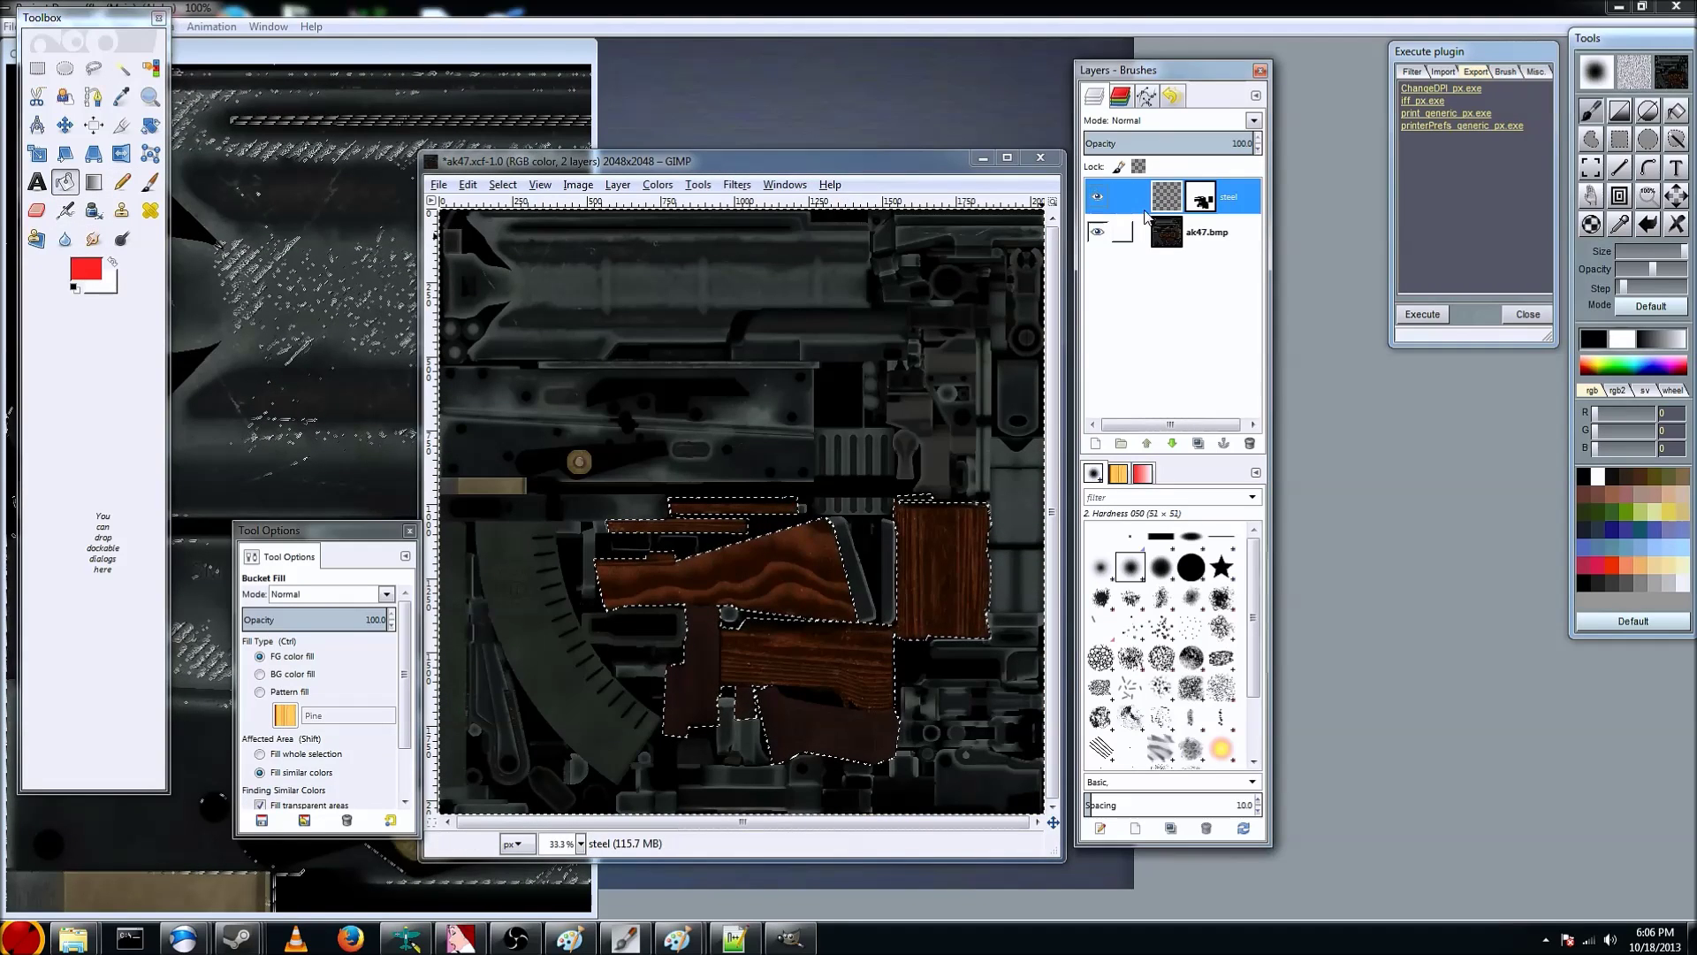
{"action": "left_click", "coordinate": [840, 404]}
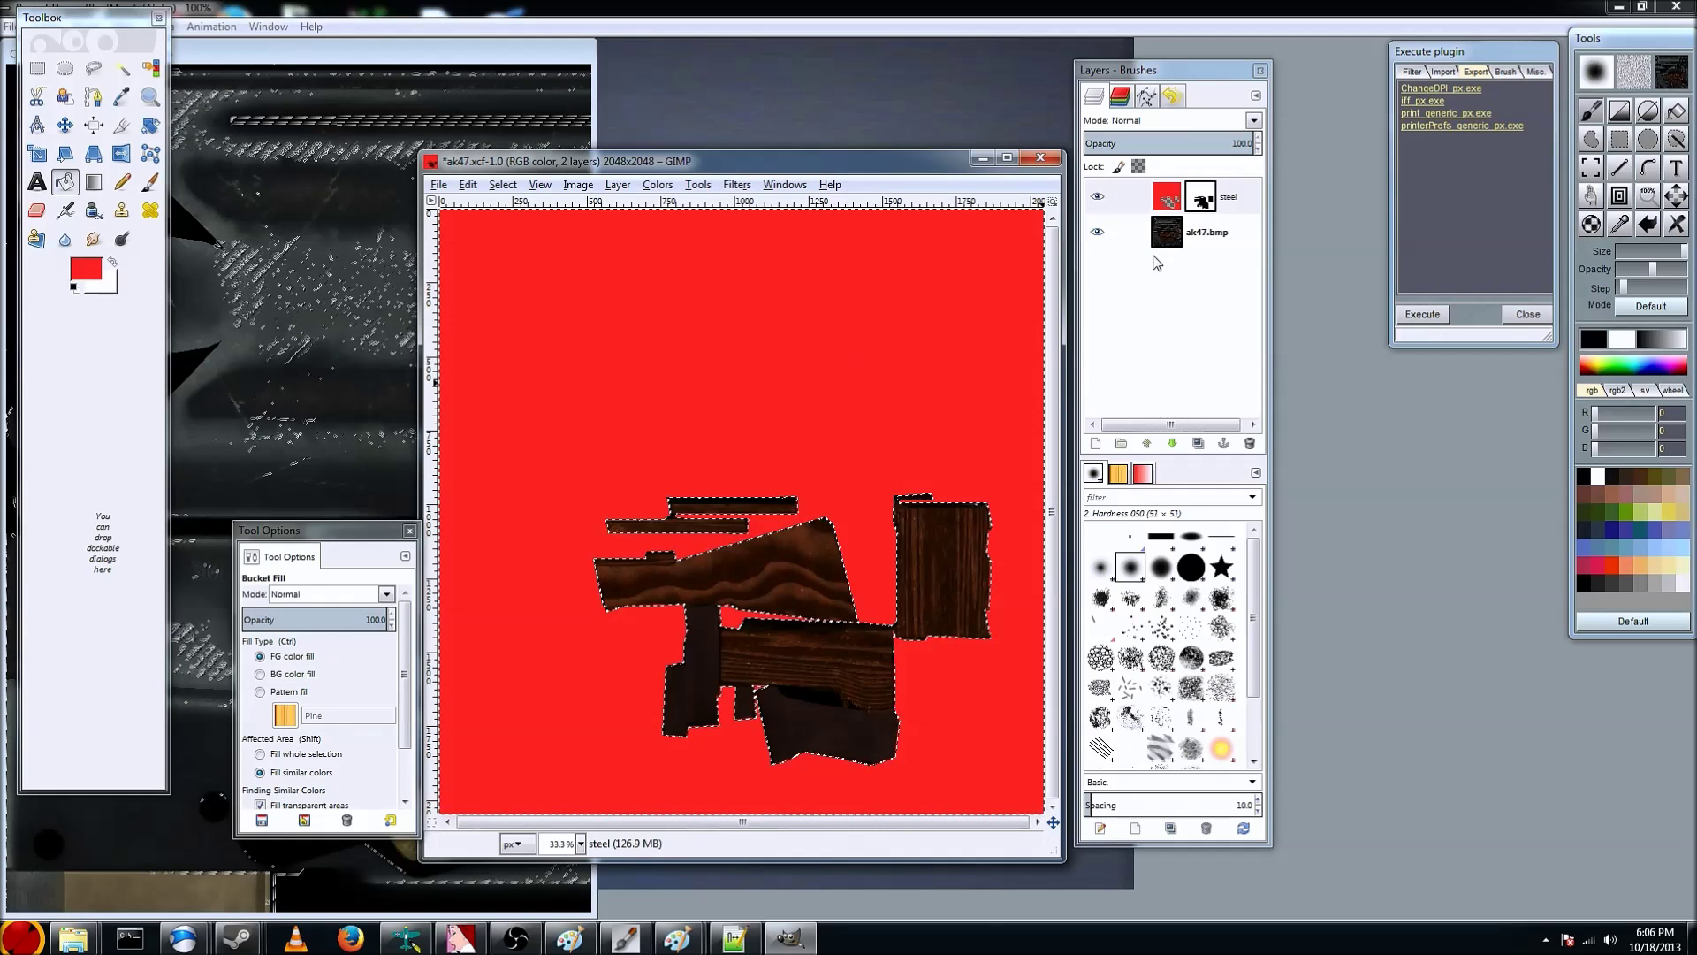
{"action": "left_click", "coordinate": [969, 370]}
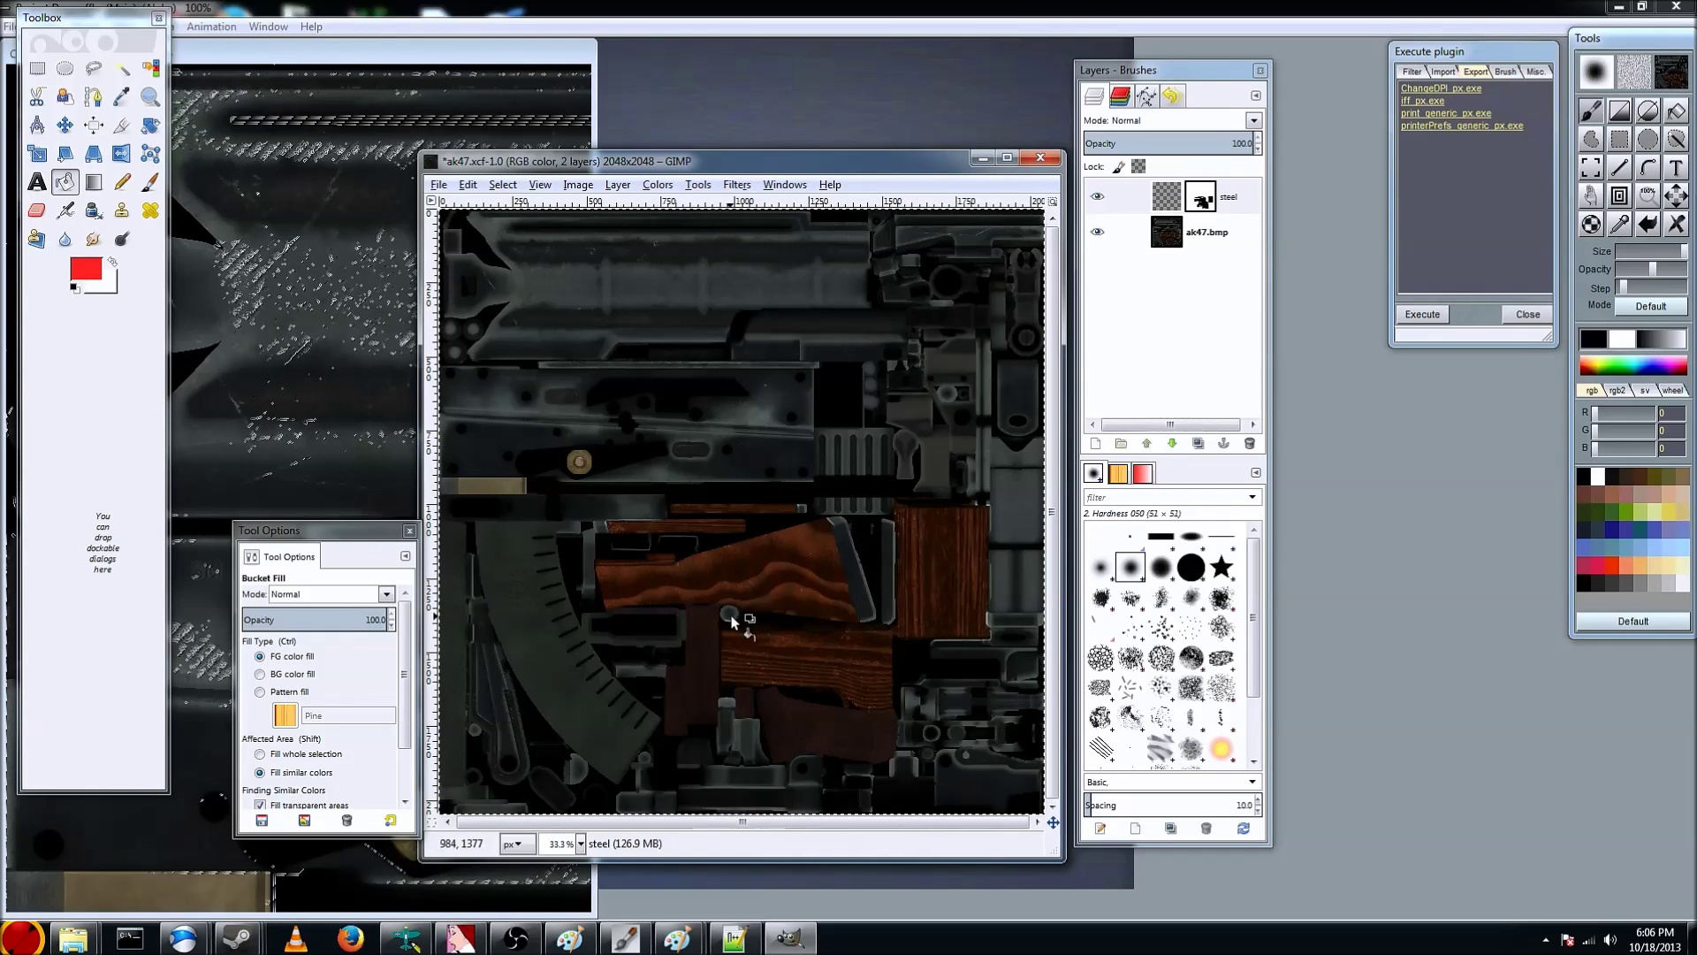
Paste the green circuit-board image onto the steel layer, scale it to 2401 × 1598 px and place it across the lower part of the texture
{"action": "key", "text": "ctrl+v"}
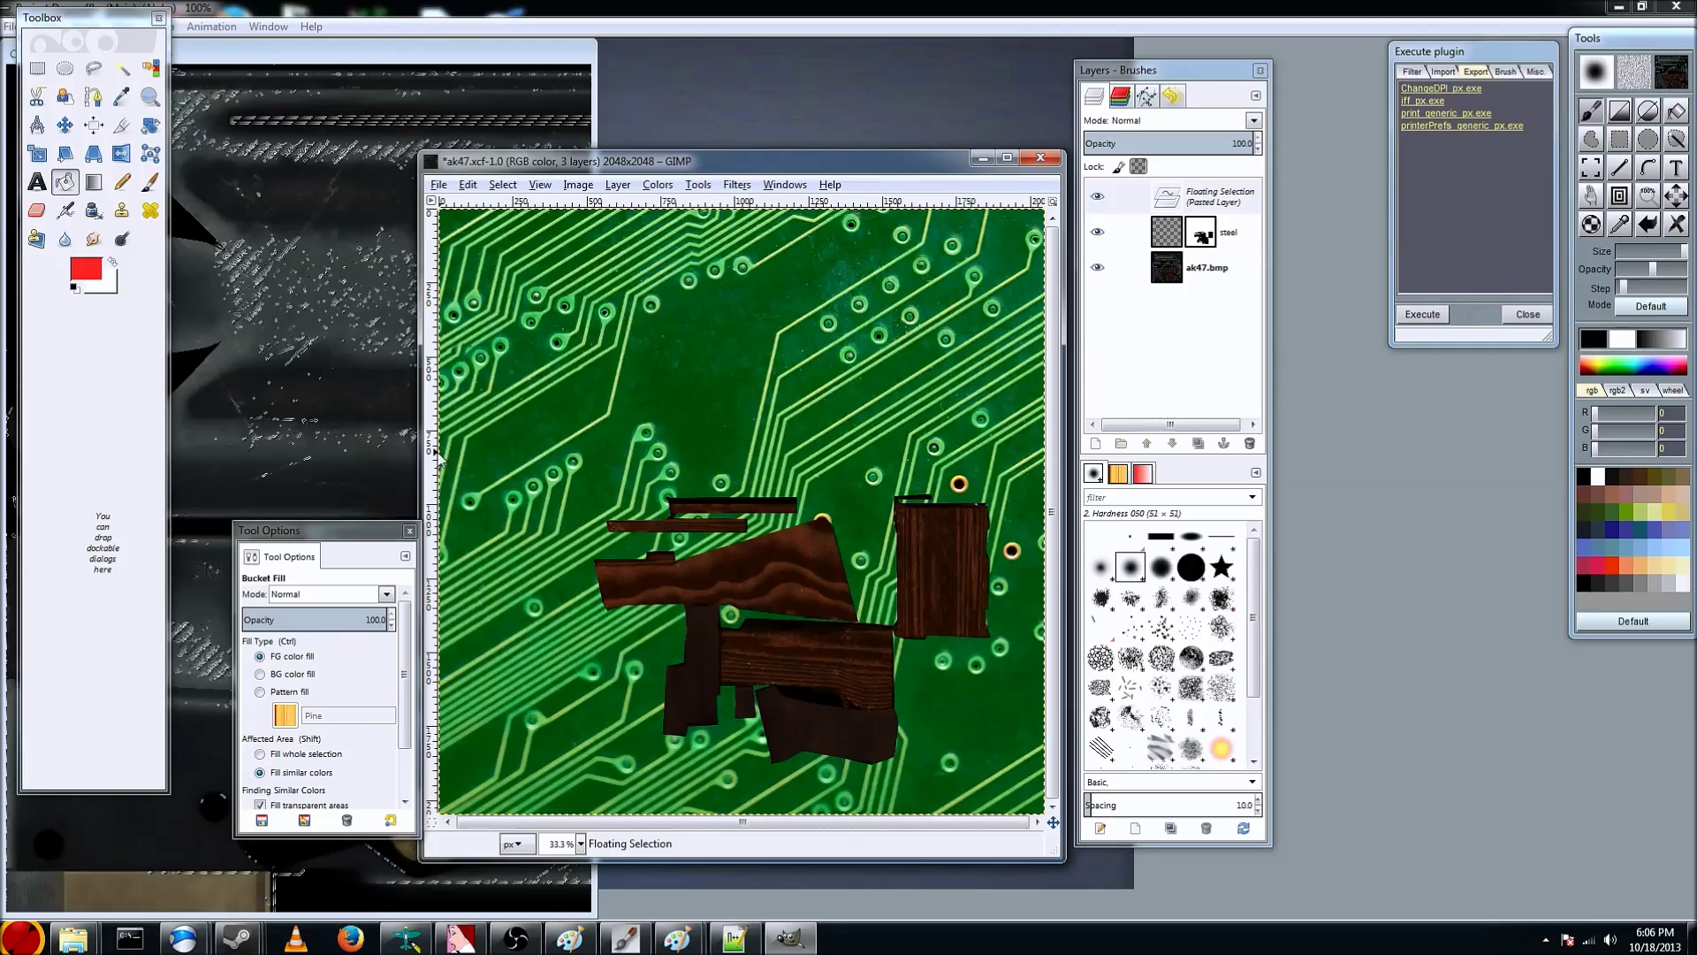
{"action": "left_click", "coordinate": [37, 153]}
{"action": "left_click", "coordinate": [981, 594]}
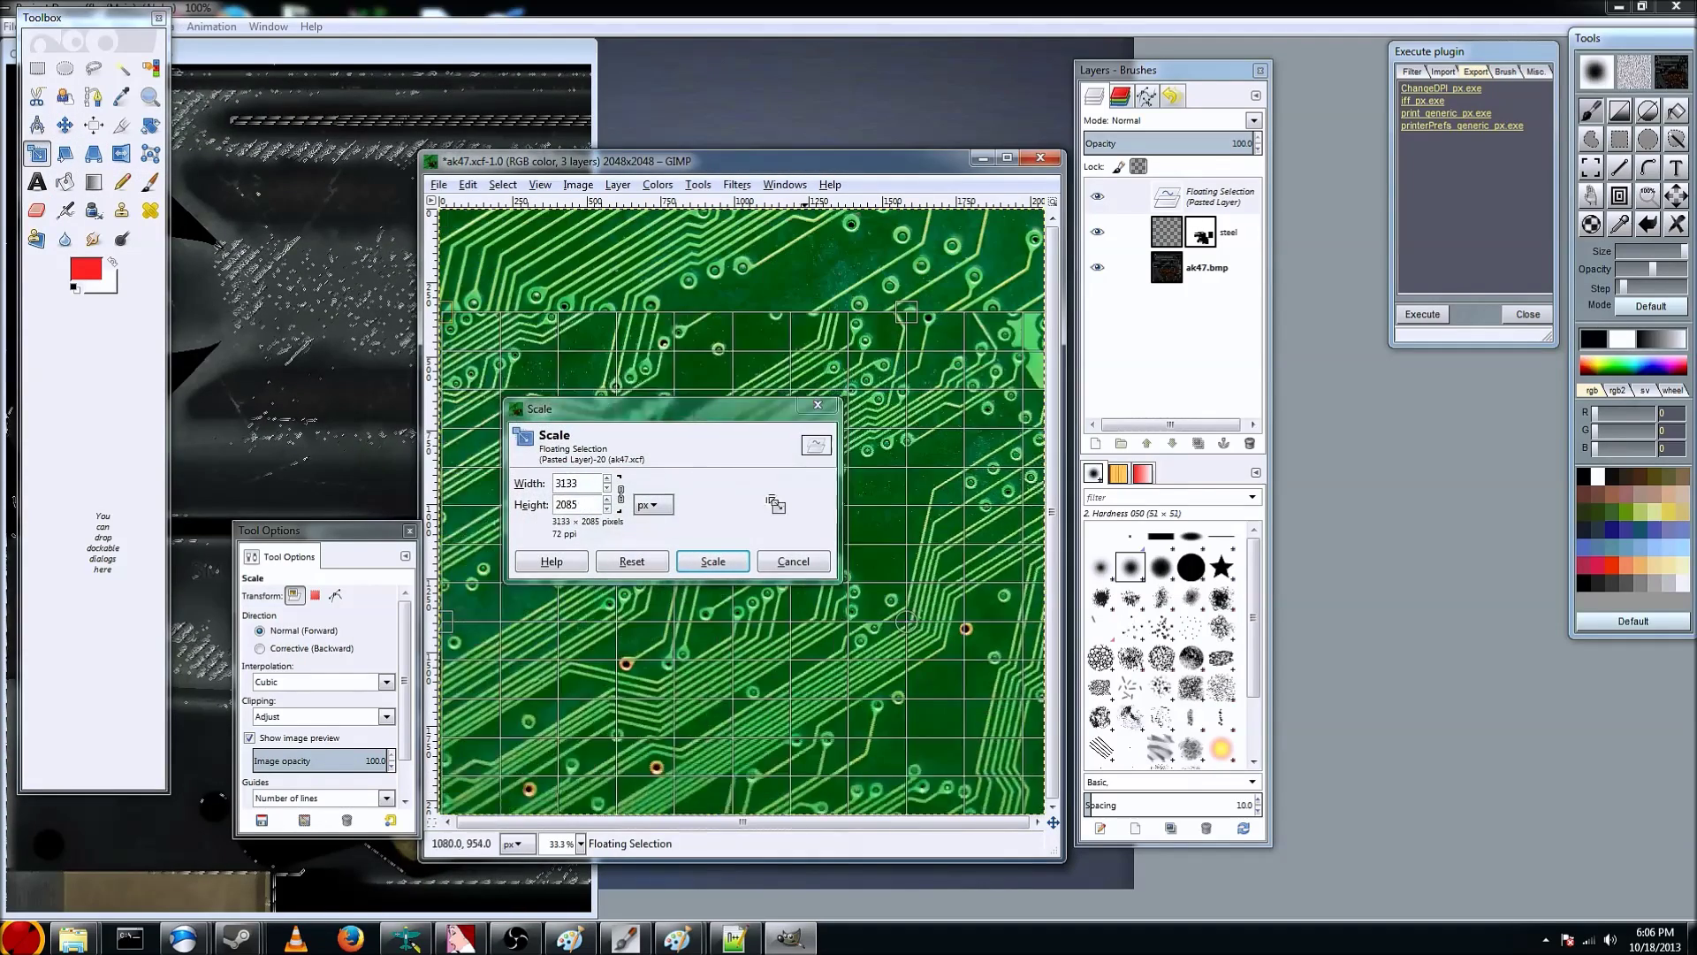
{"action": "left_click", "coordinate": [645, 566]}
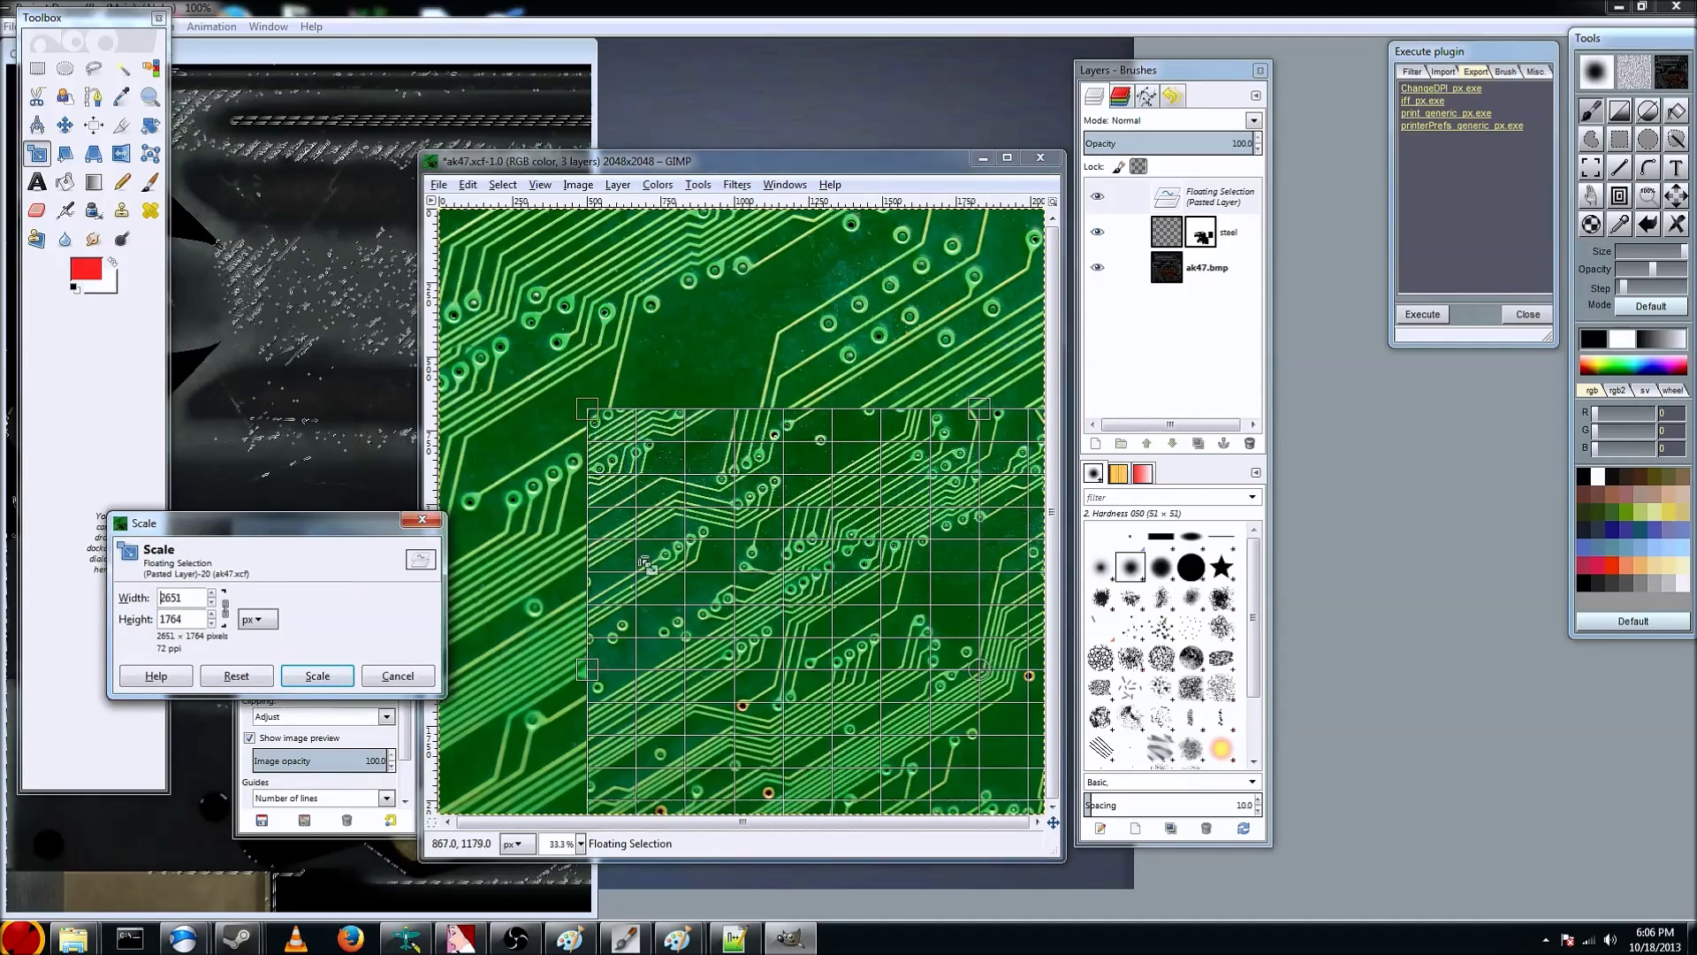
{"action": "left_click_drag", "start_coordinate": [602, 439], "coordinate": [653, 565]}
{"action": "left_click_drag", "start_coordinate": [1025, 702], "coordinate": [703, 781]}
{"action": "left_click_drag", "start_coordinate": [982, 590], "coordinate": [1113, 580]}
{"action": "left_click_drag", "start_coordinate": [992, 775], "coordinate": [1085, 792]}
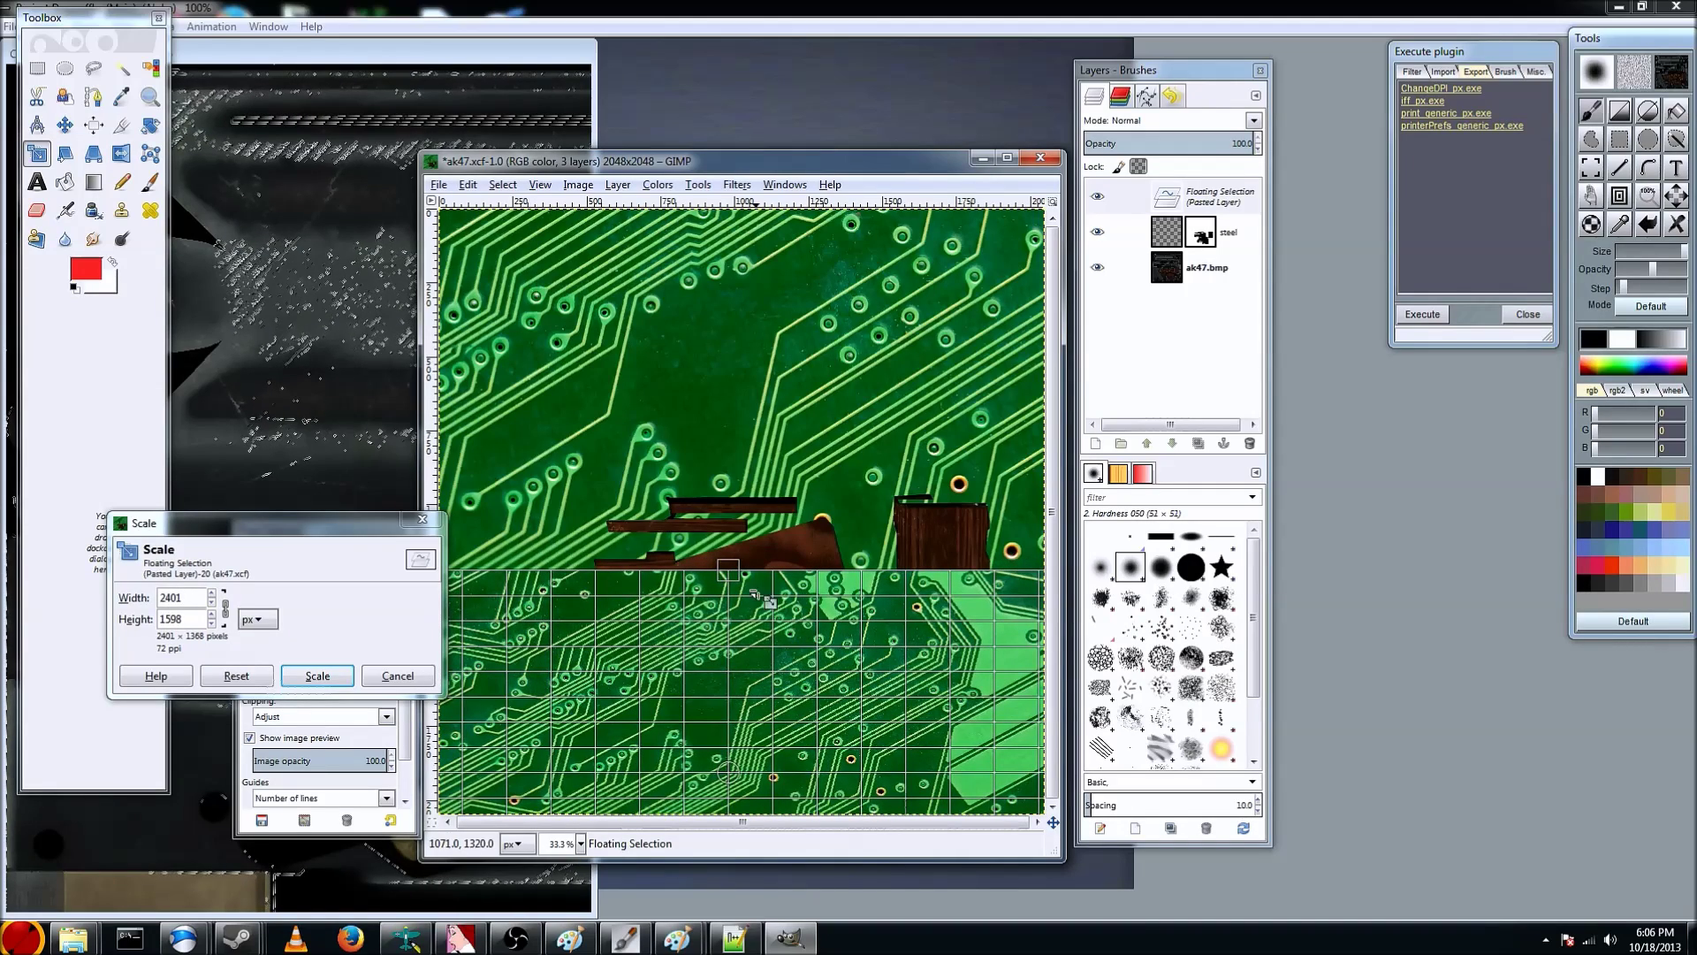
{"action": "left_click", "coordinate": [317, 677]}
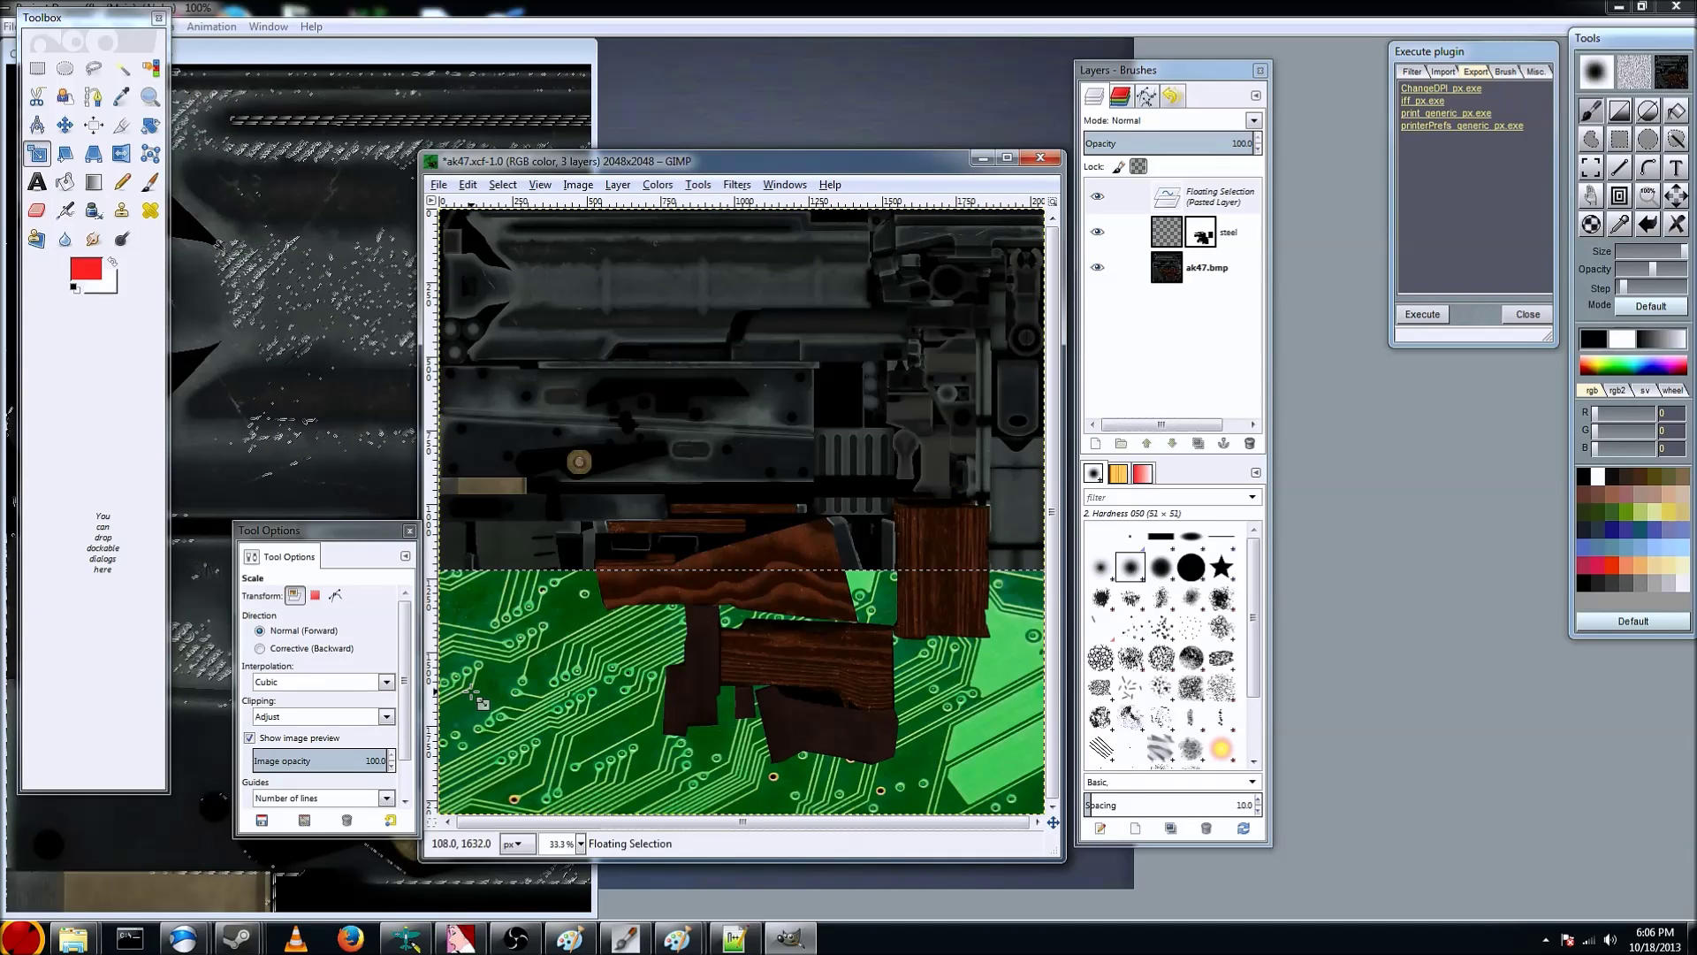
Anchor the lower piece and paste a second circuit-board copy scaled to 2678 × 1782 px across the upper part of the texture
{"action": "left_click", "coordinate": [629, 635]}
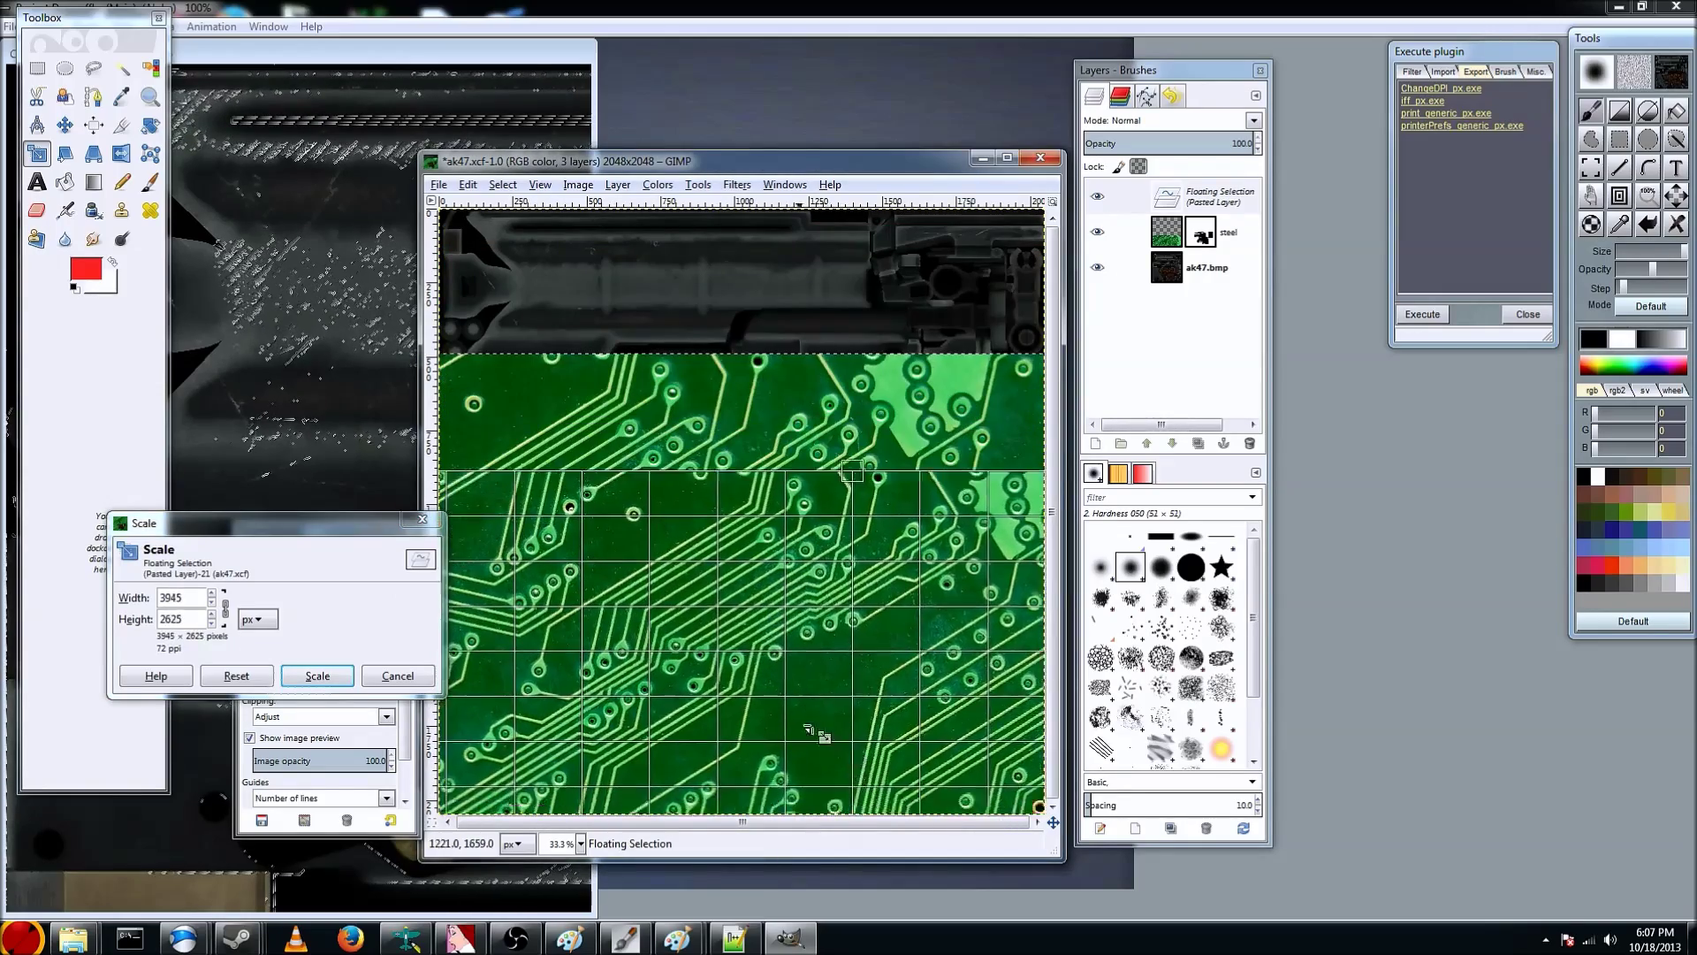
{"action": "left_click_drag", "start_coordinate": [807, 730], "coordinate": [743, 604]}
{"action": "left_click_drag", "start_coordinate": [1008, 752], "coordinate": [737, 313]}
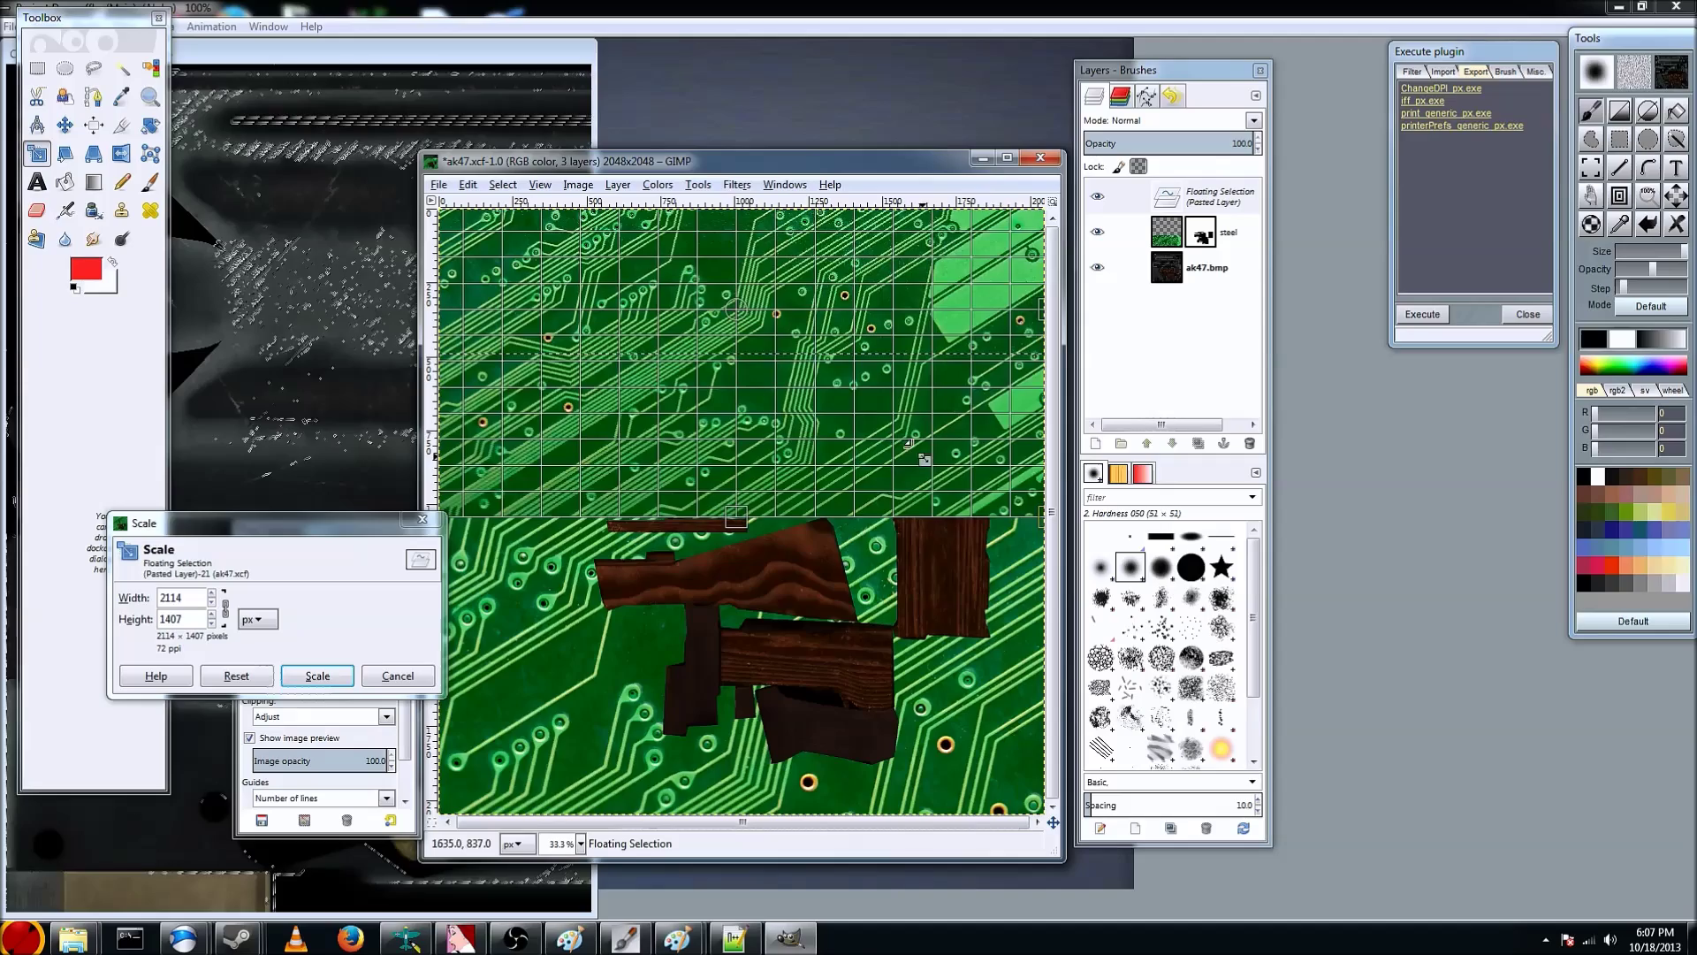
{"action": "left_click_drag", "start_coordinate": [1040, 511], "coordinate": [1259, 629]}
{"action": "left_click_drag", "start_coordinate": [857, 402], "coordinate": [798, 223]}
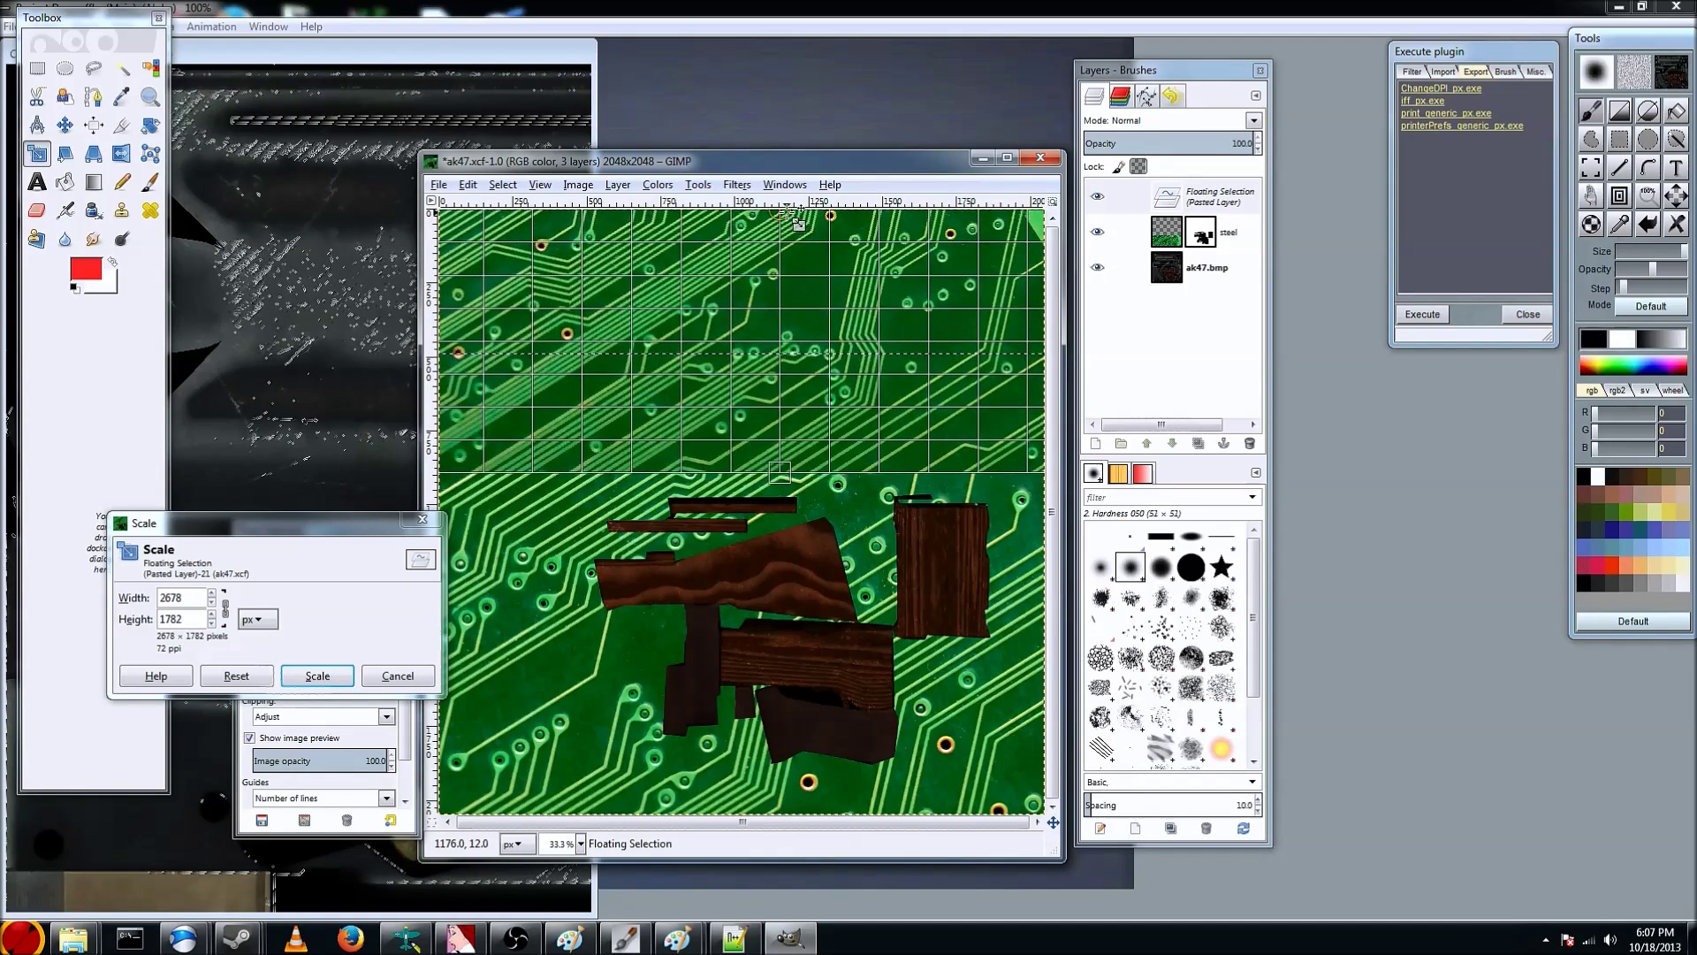
{"action": "left_click", "coordinate": [326, 674]}
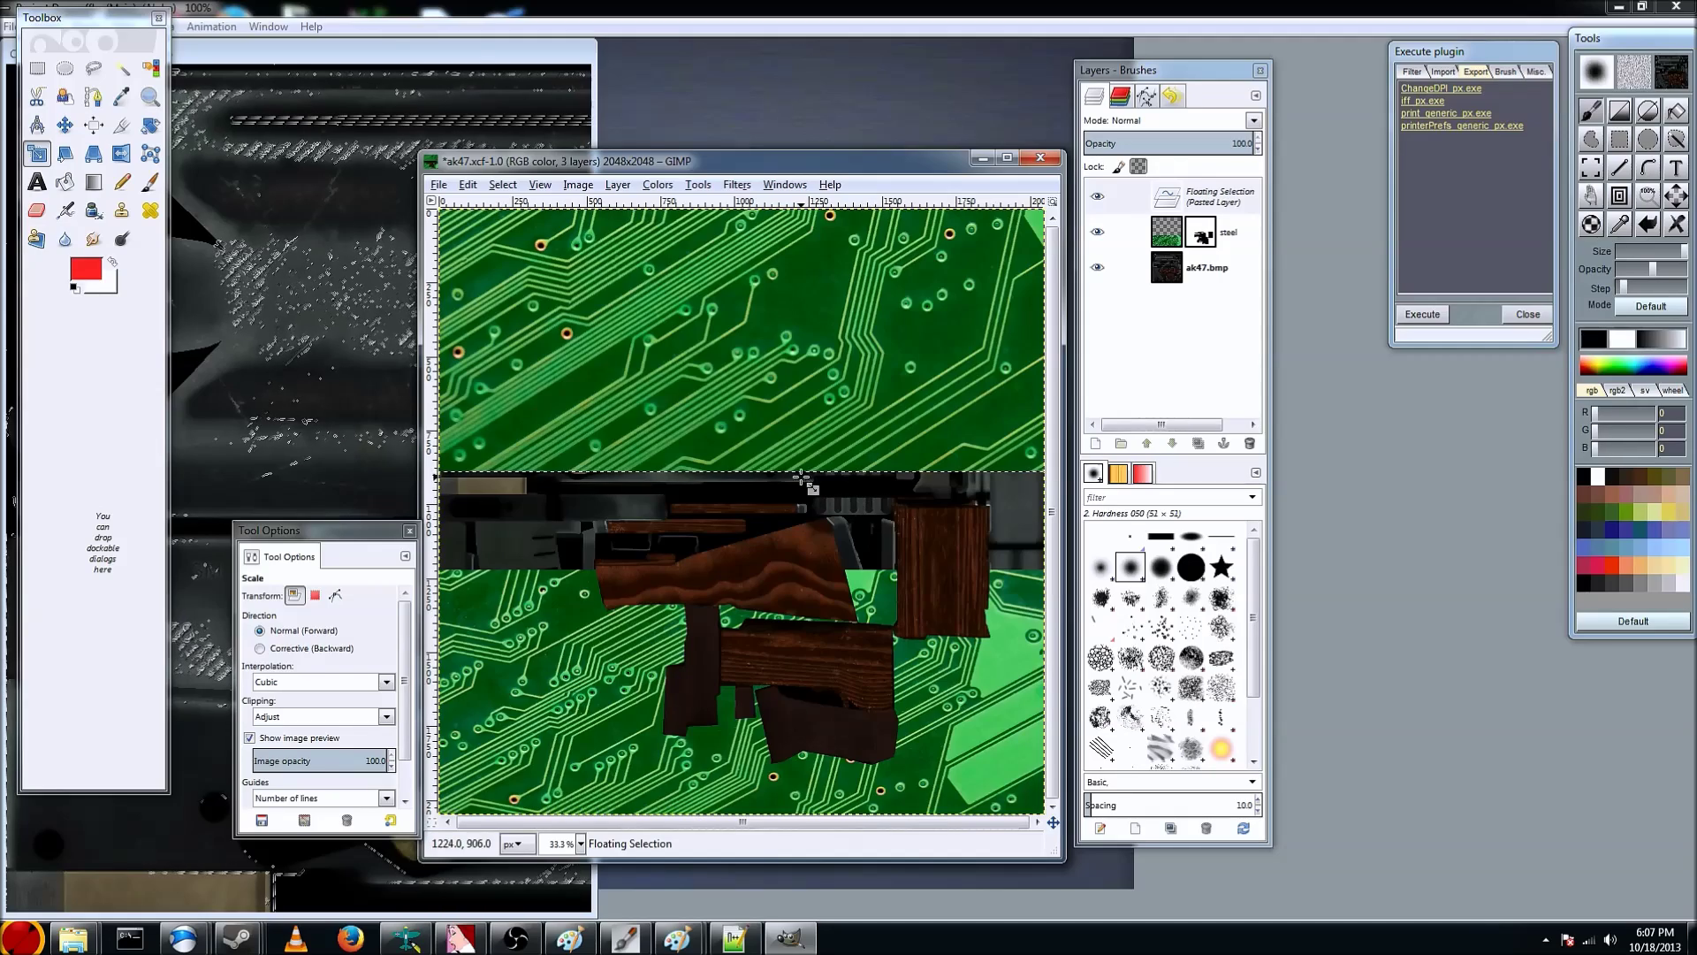
Rescale the upper circuit-board copy to 3017 × 2008 px so it overlaps the lower piece
{"action": "left_click", "coordinate": [802, 445]}
{"action": "left_click_drag", "start_coordinate": [782, 477], "coordinate": [754, 454]}
{"action": "left_click_drag", "start_coordinate": [731, 243], "coordinate": [745, 286]}
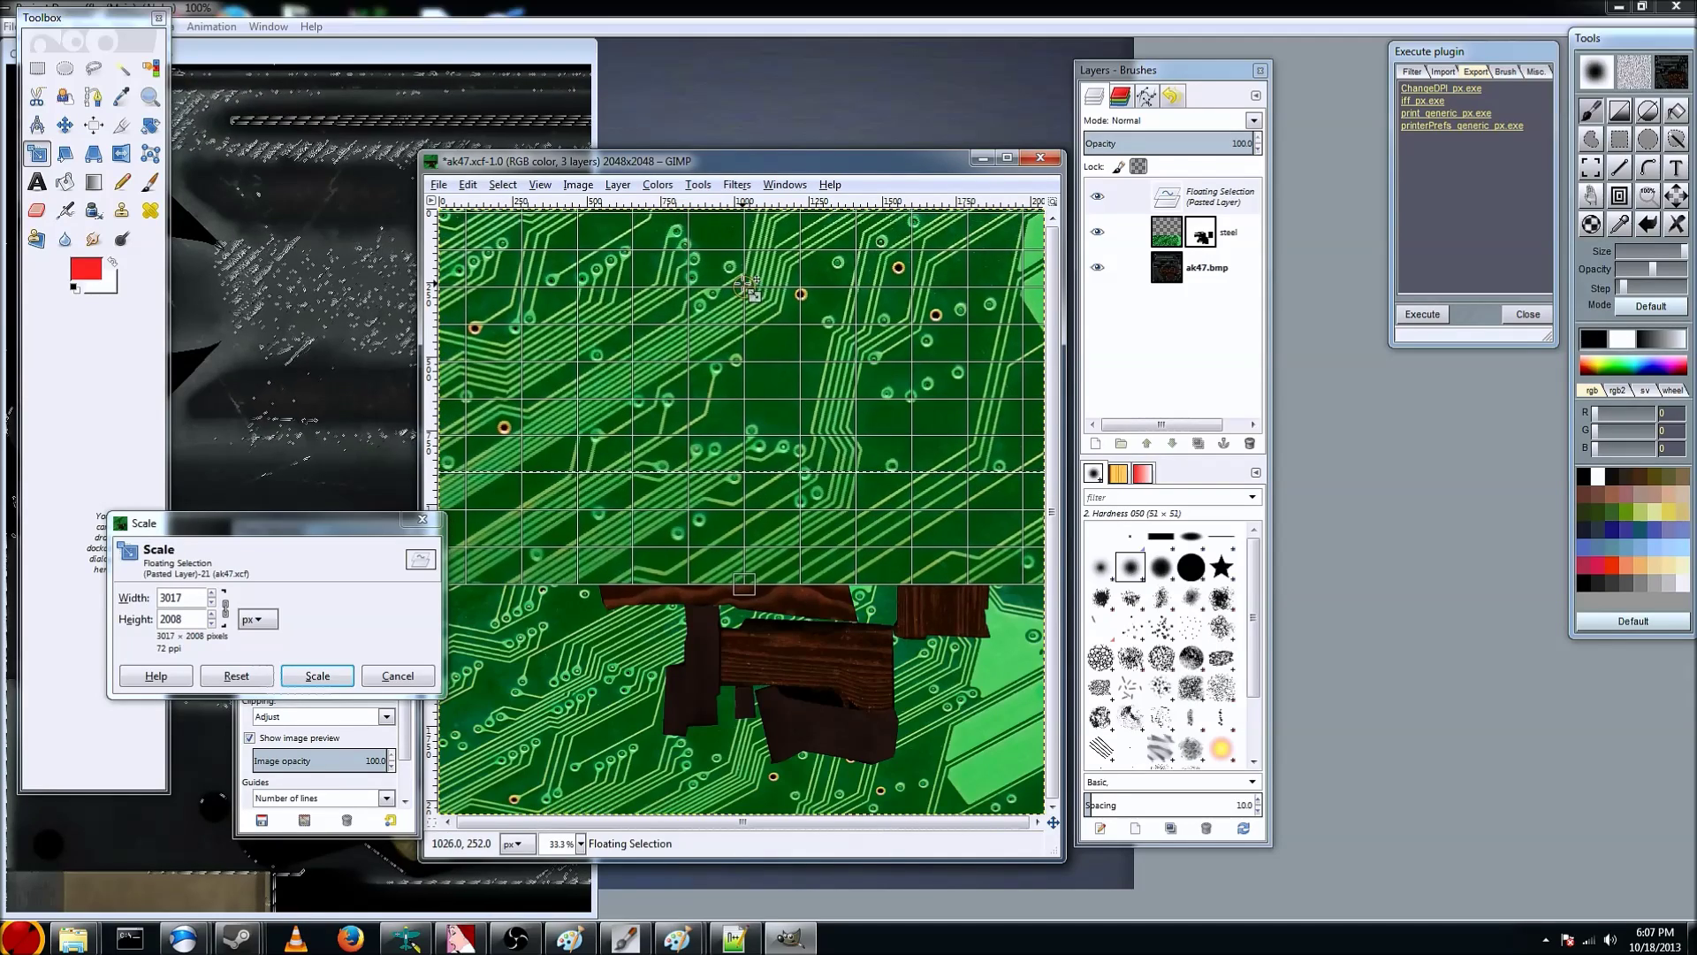
{"action": "left_click", "coordinate": [336, 674]}
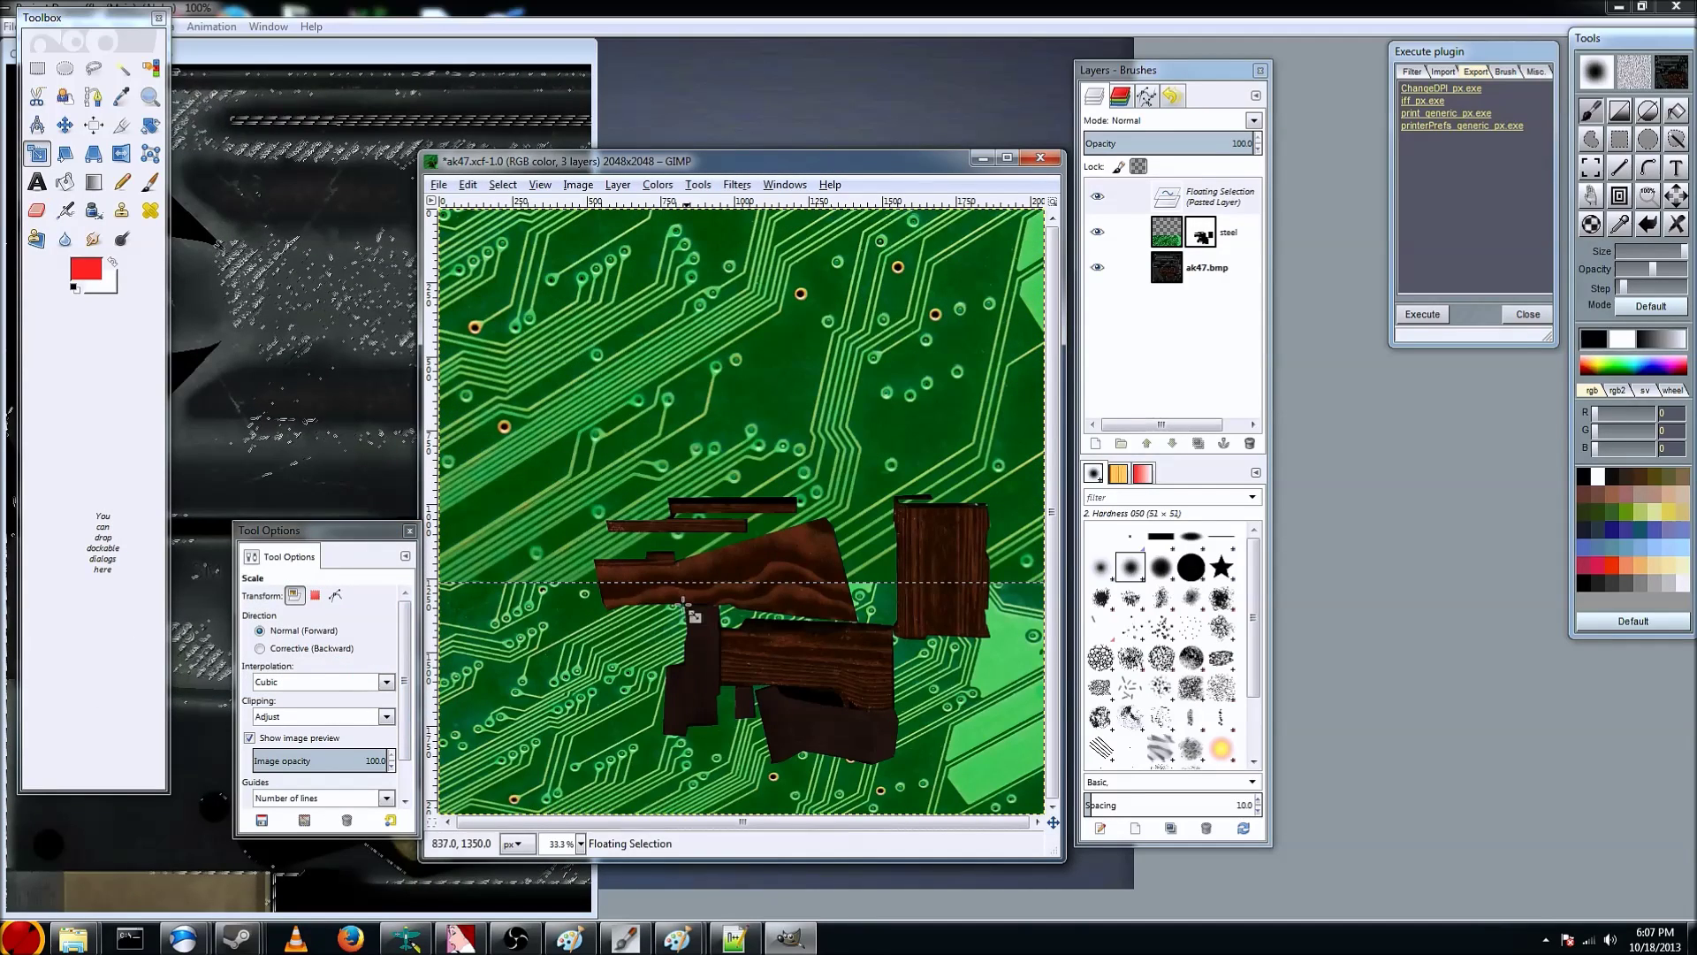
Anchor the upper circuit-board copy to the steel layer, and undo the anchoring and the scaling of that copy
{"action": "left_click", "coordinate": [37, 69]}
{"action": "left_click", "coordinate": [605, 680]}
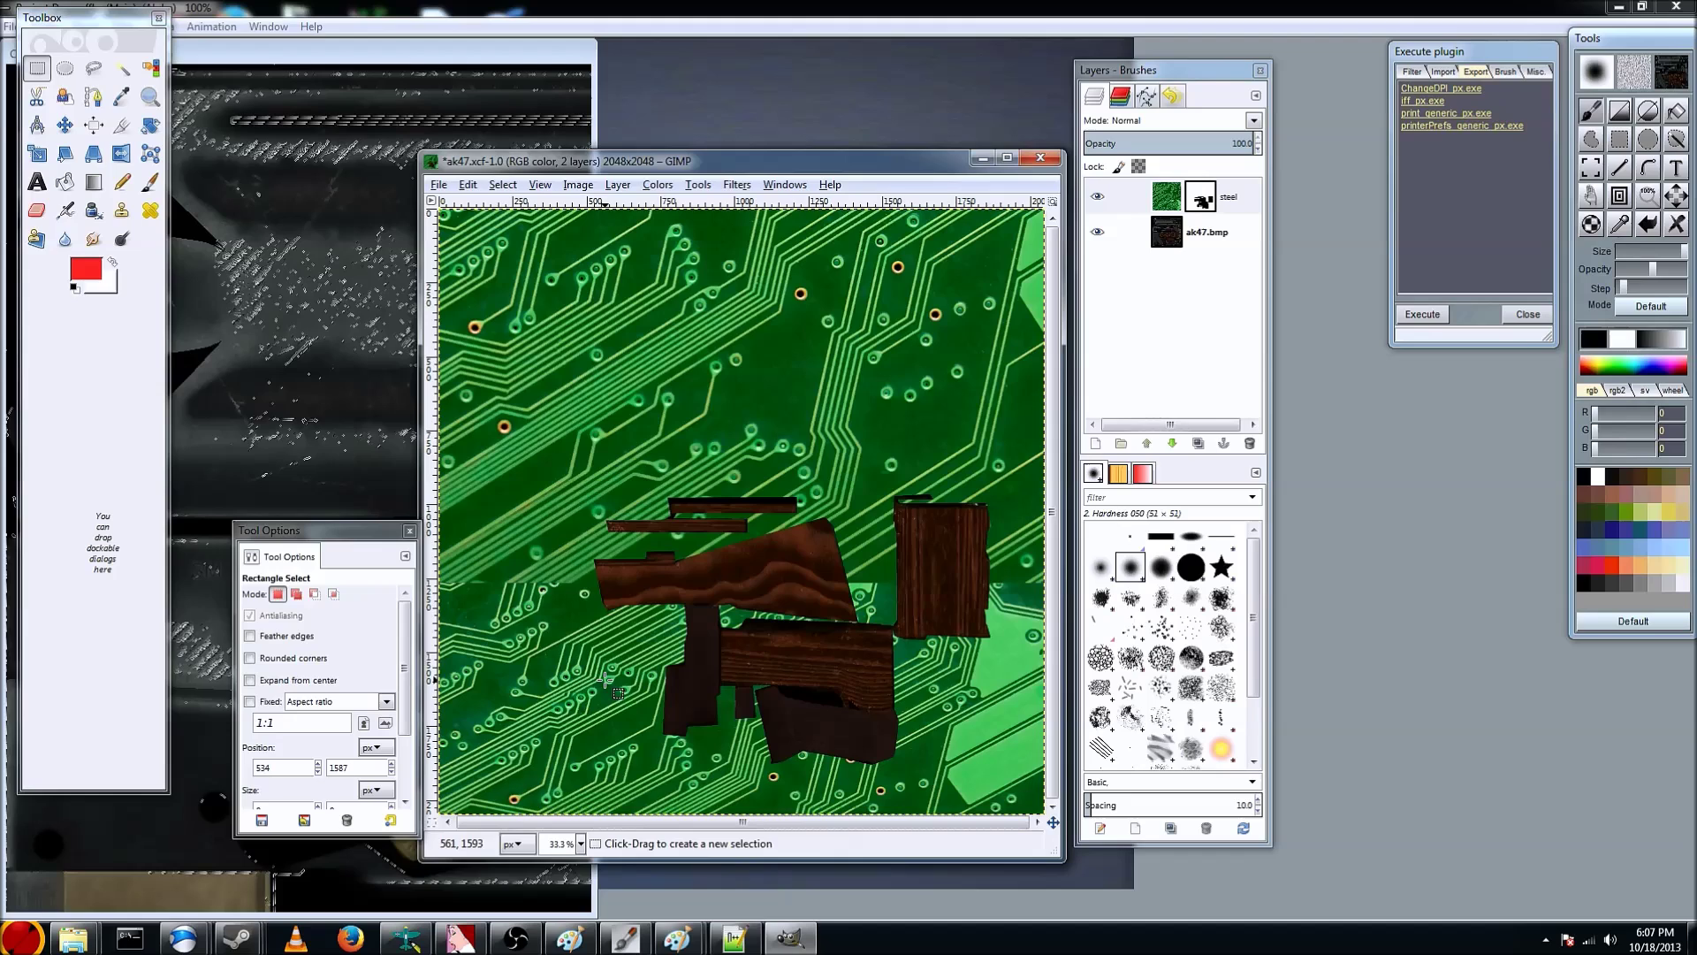
{"action": "key", "text": "ctrl+v"}
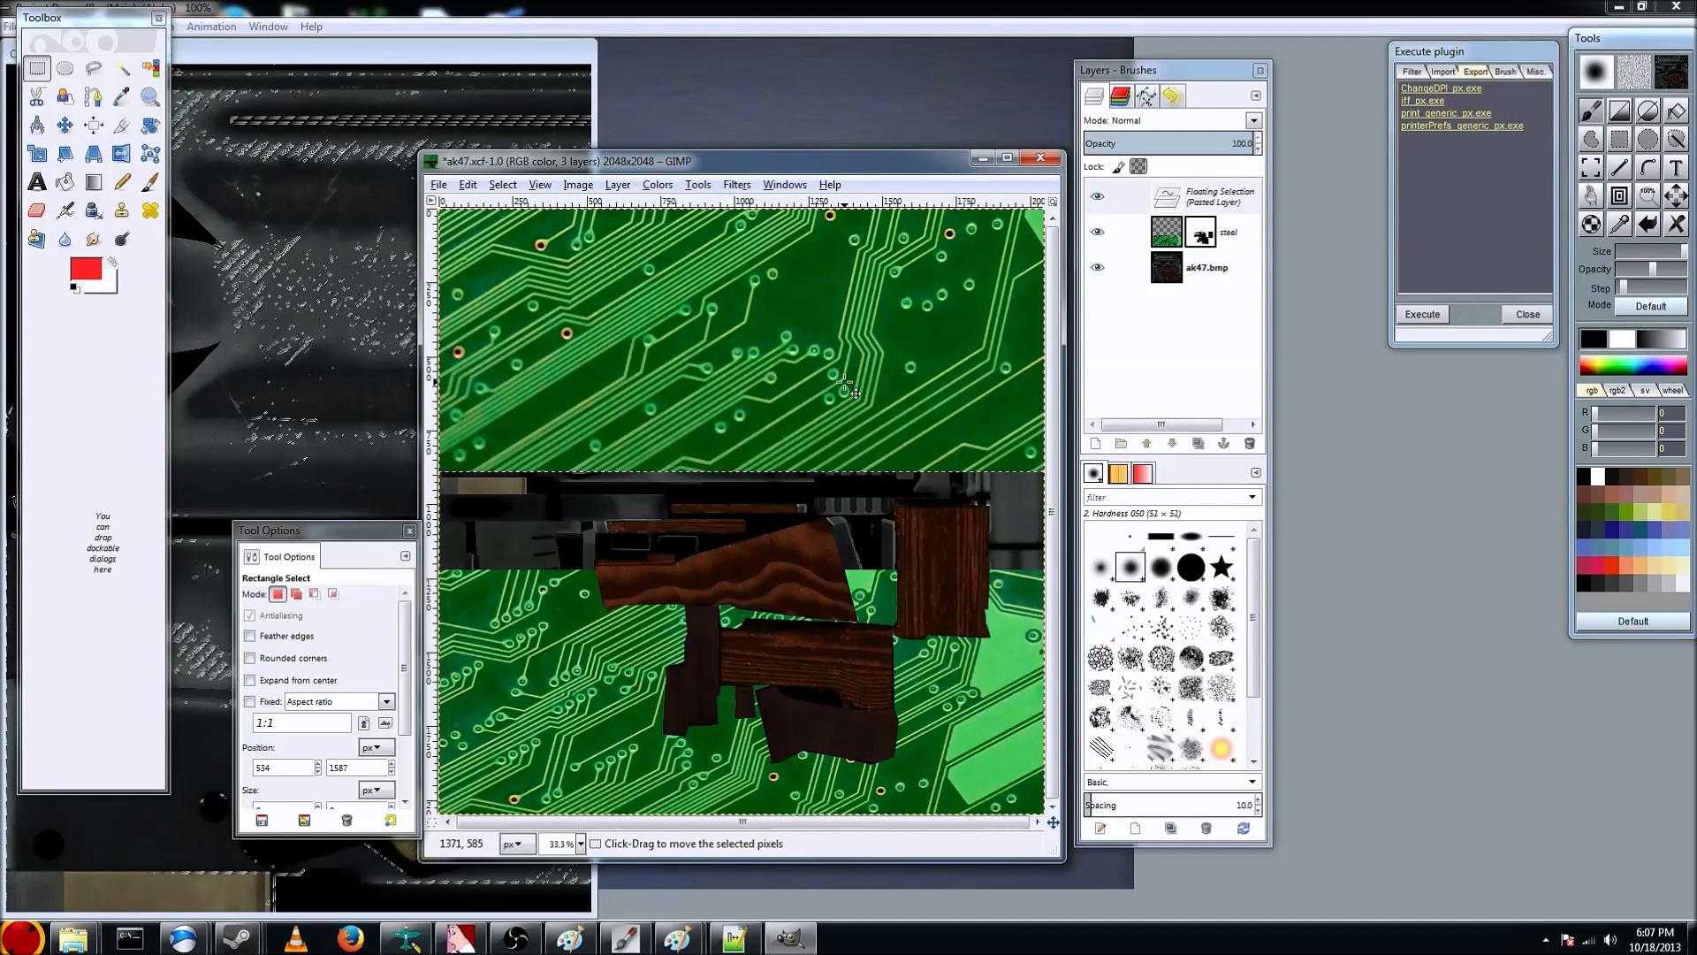
{"action": "key", "text": "ctrl+z"}
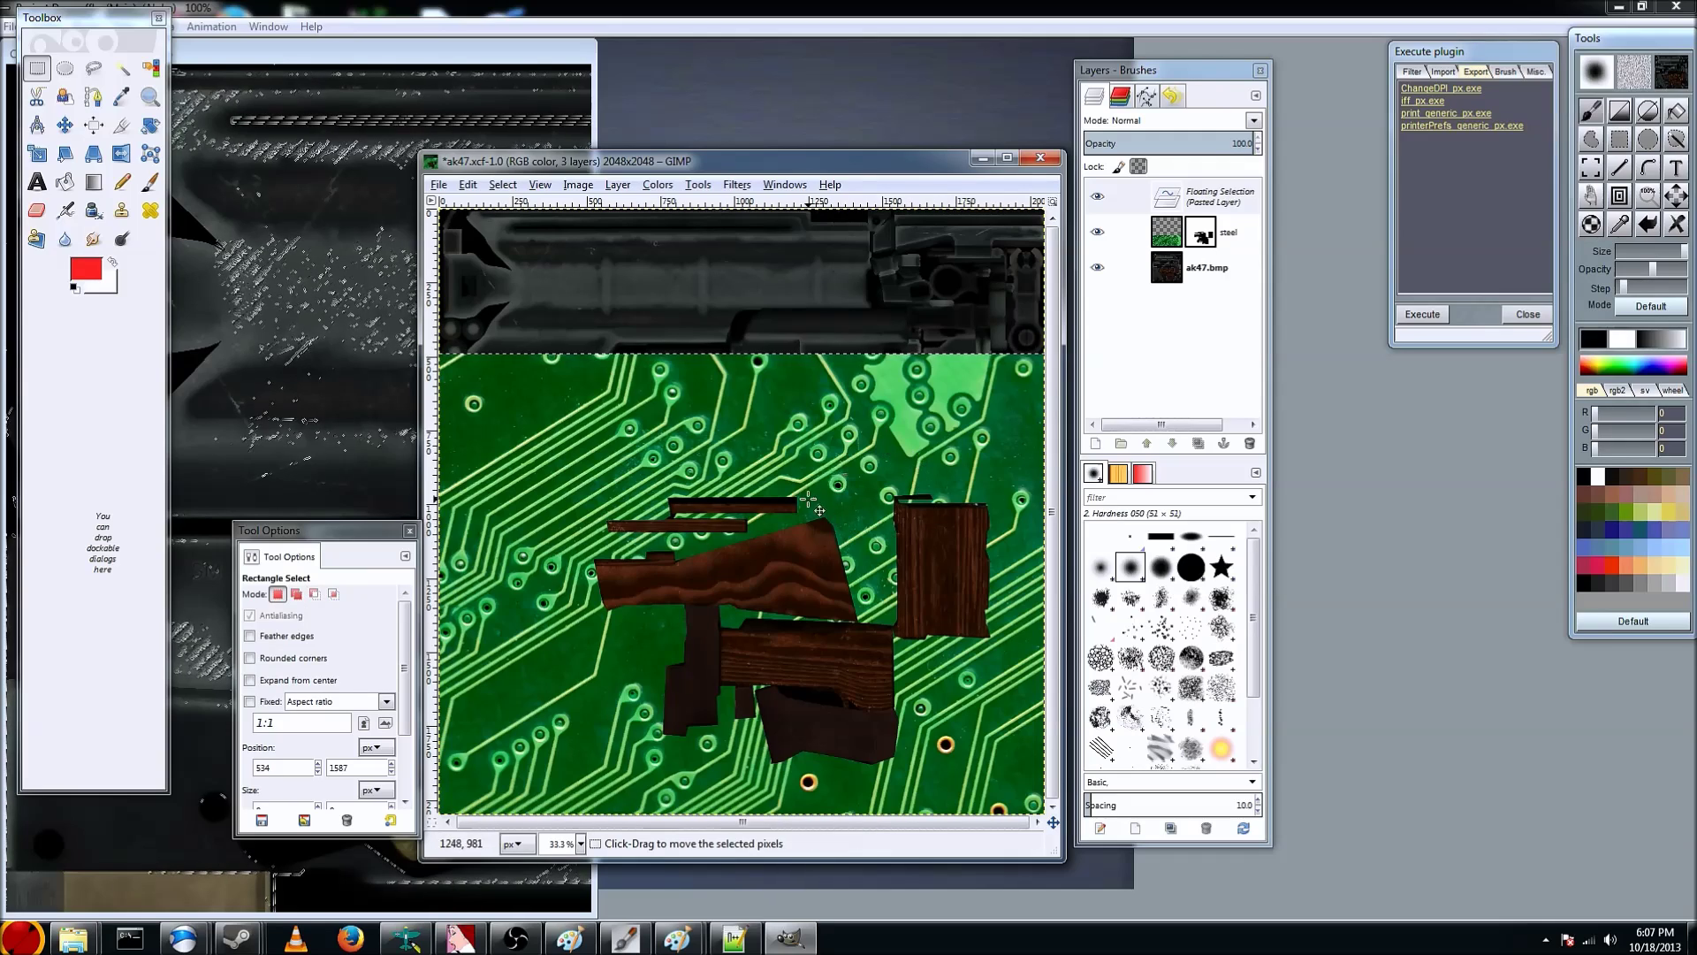
Move the floating circuit-board copy upward and scale it to 2894 × 1926 px over the upper part of the texture
{"action": "left_click_drag", "start_coordinate": [818, 500], "coordinate": [835, 305]}
{"action": "left_click_drag", "start_coordinate": [807, 361], "coordinate": [811, 317]}
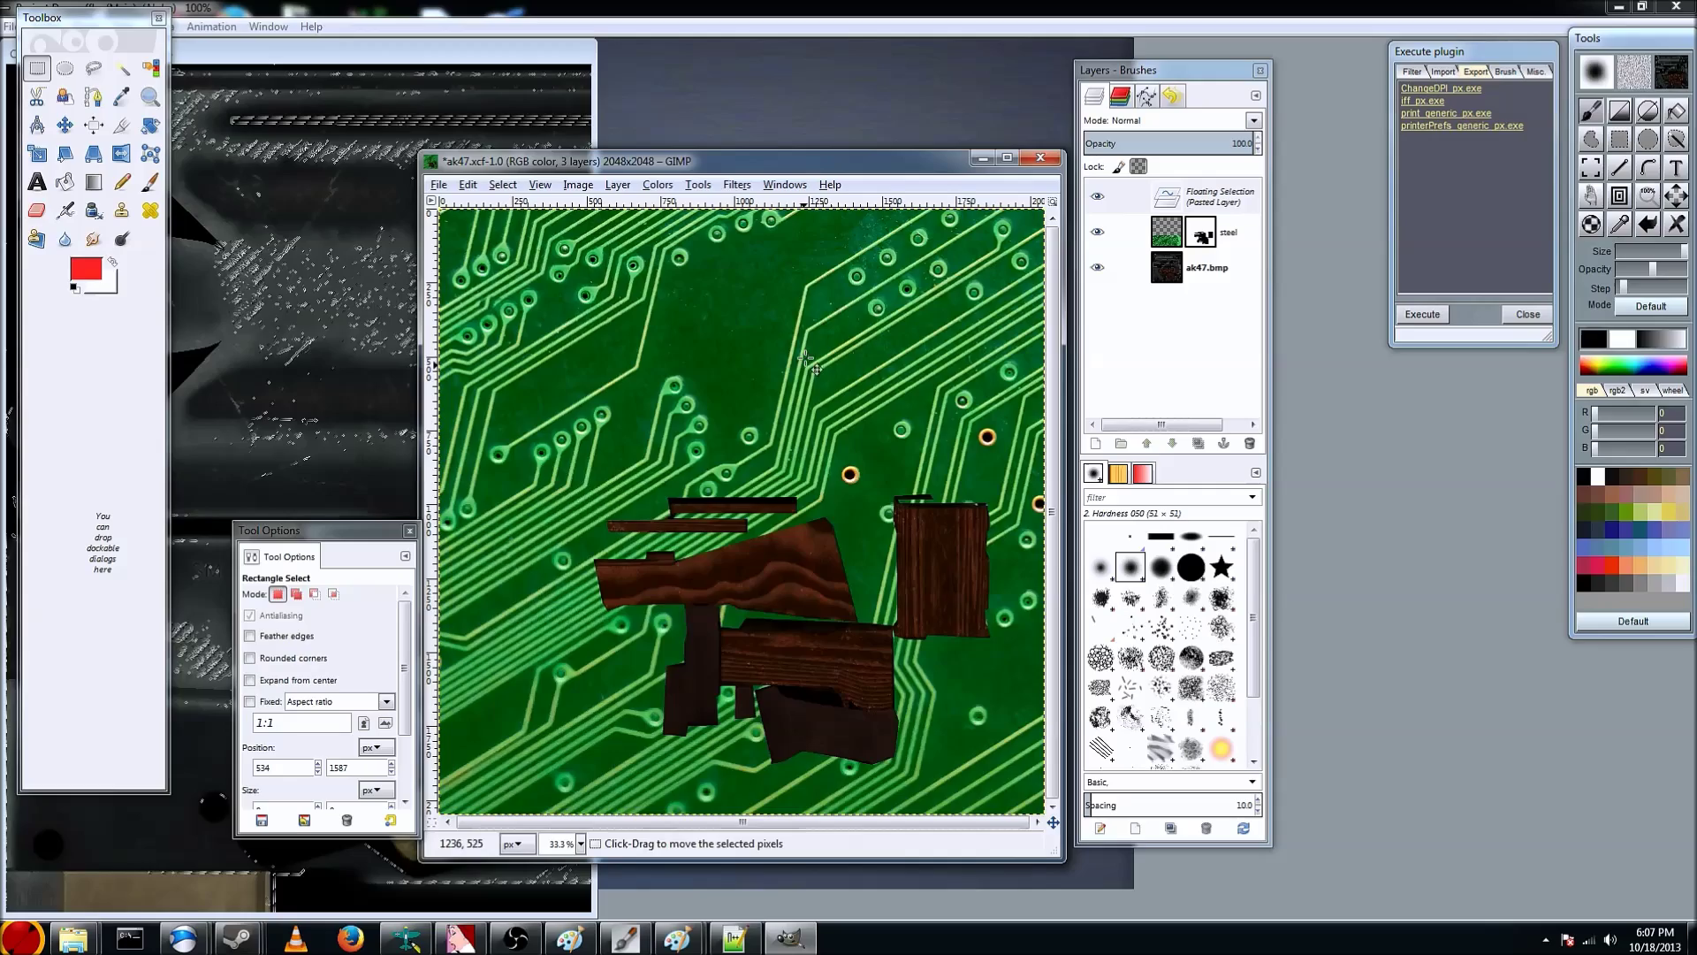
{"action": "left_click", "coordinate": [37, 153]}
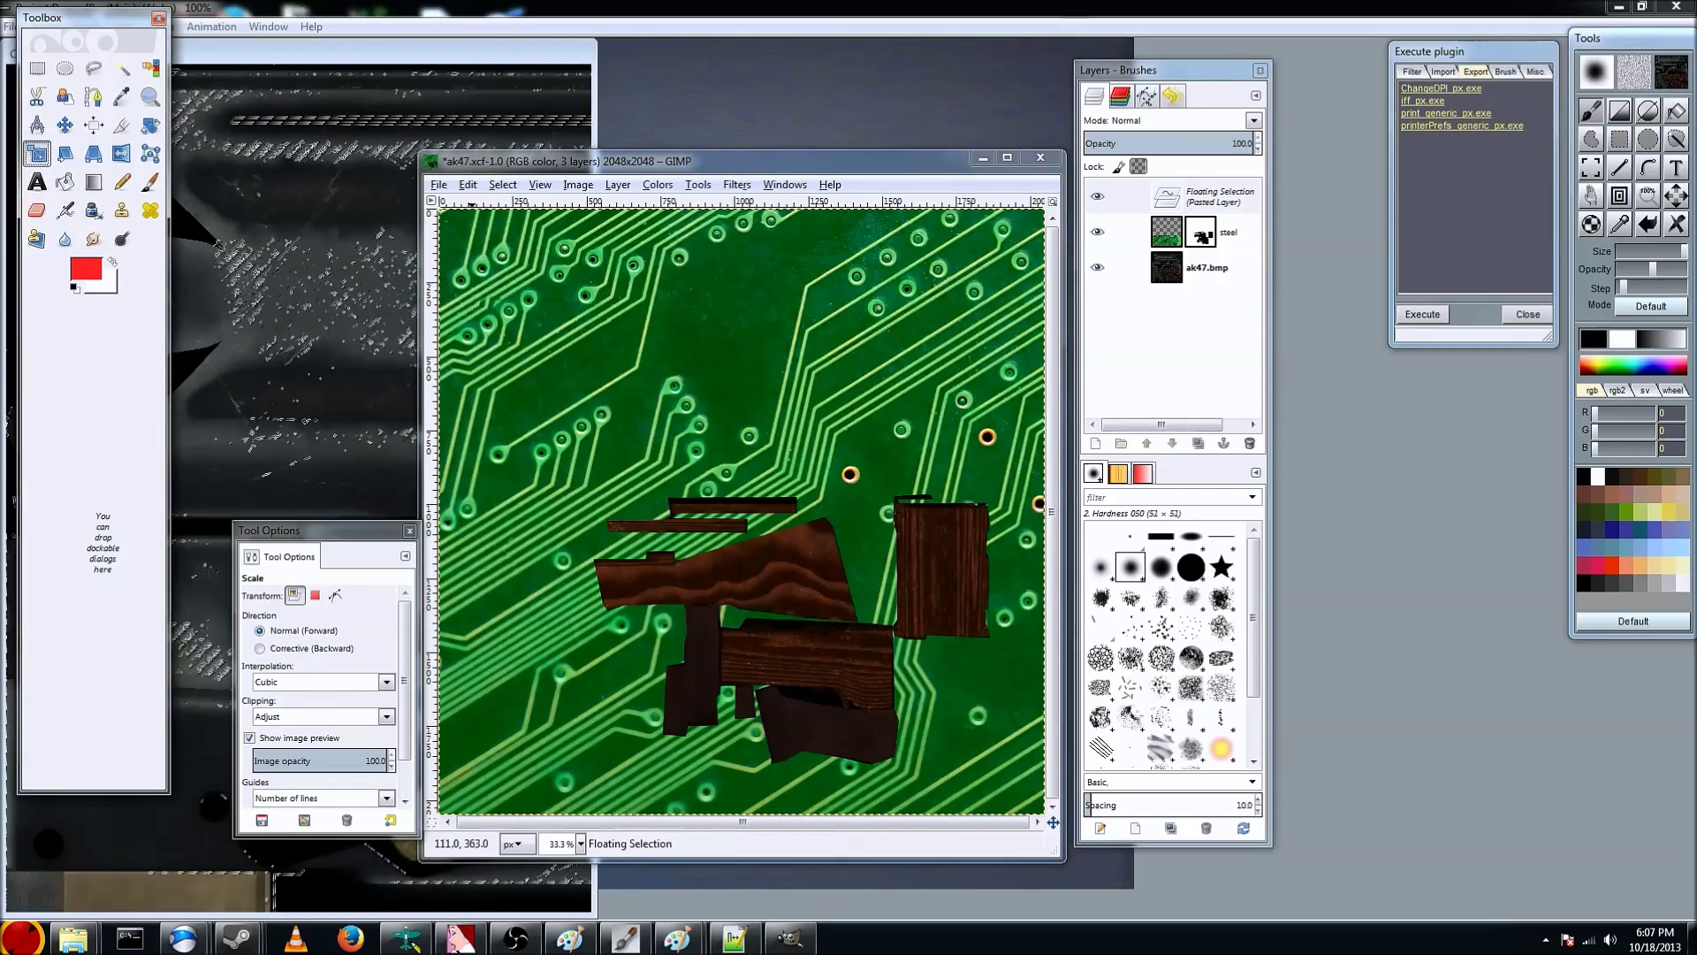
{"action": "left_click", "coordinate": [787, 485]}
{"action": "left_click_drag", "start_coordinate": [787, 485], "coordinate": [951, 557]}
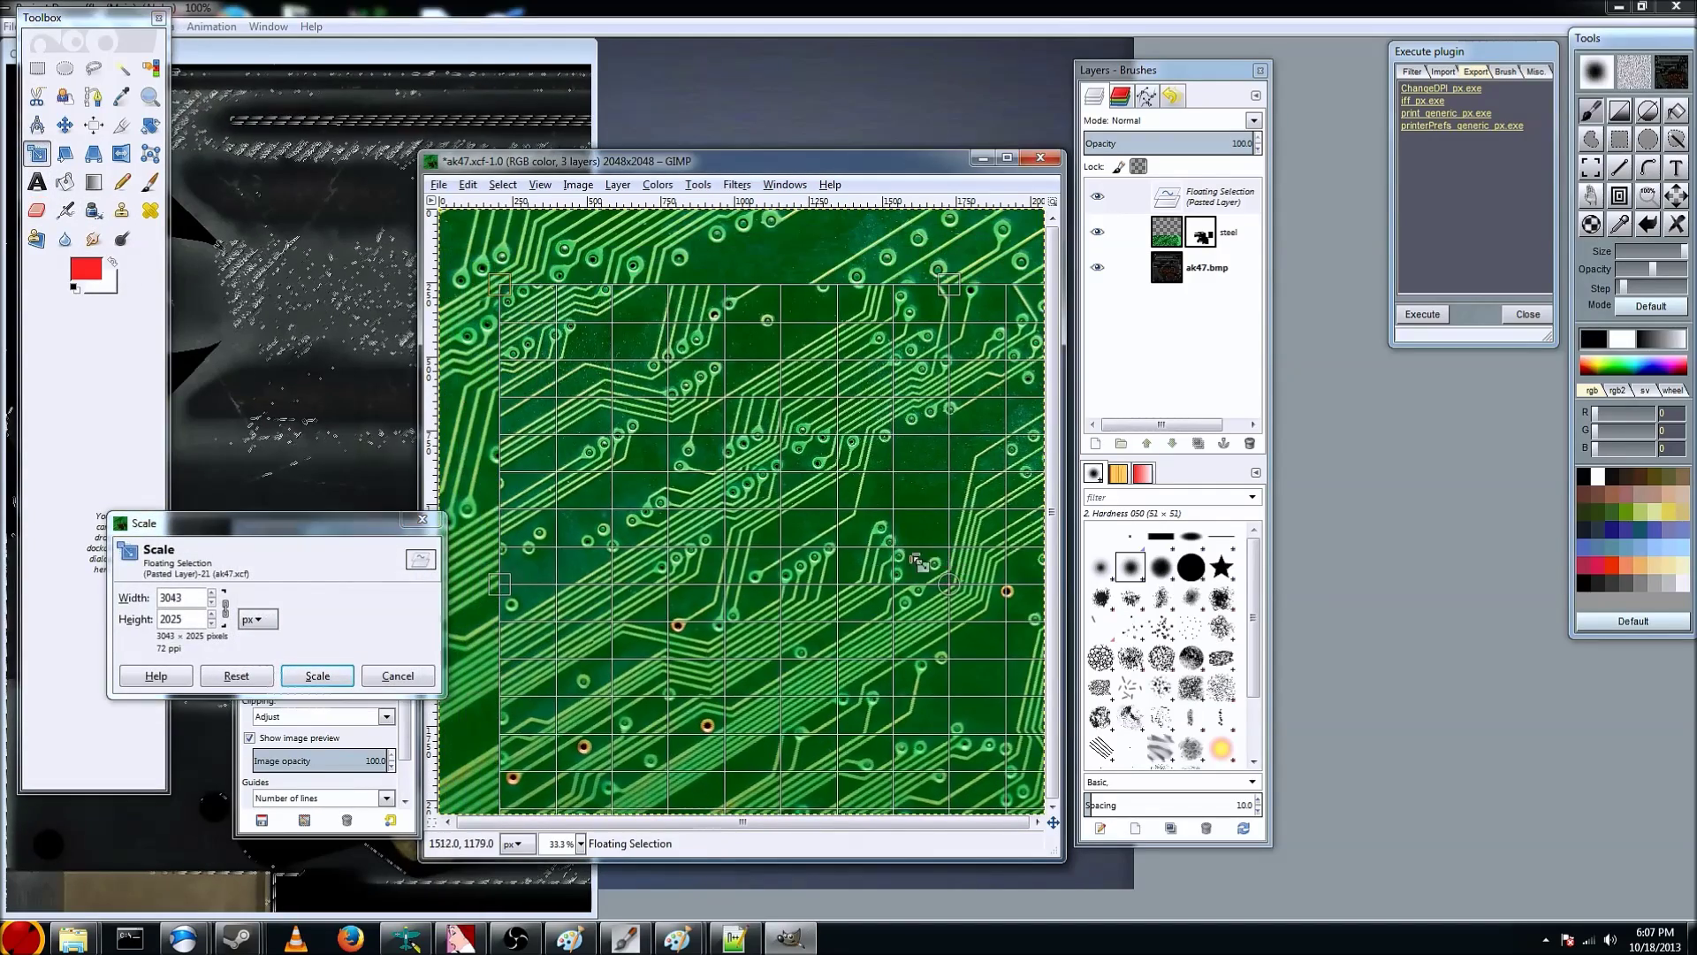
{"action": "left_click_drag", "start_coordinate": [807, 578], "coordinate": [896, 291]}
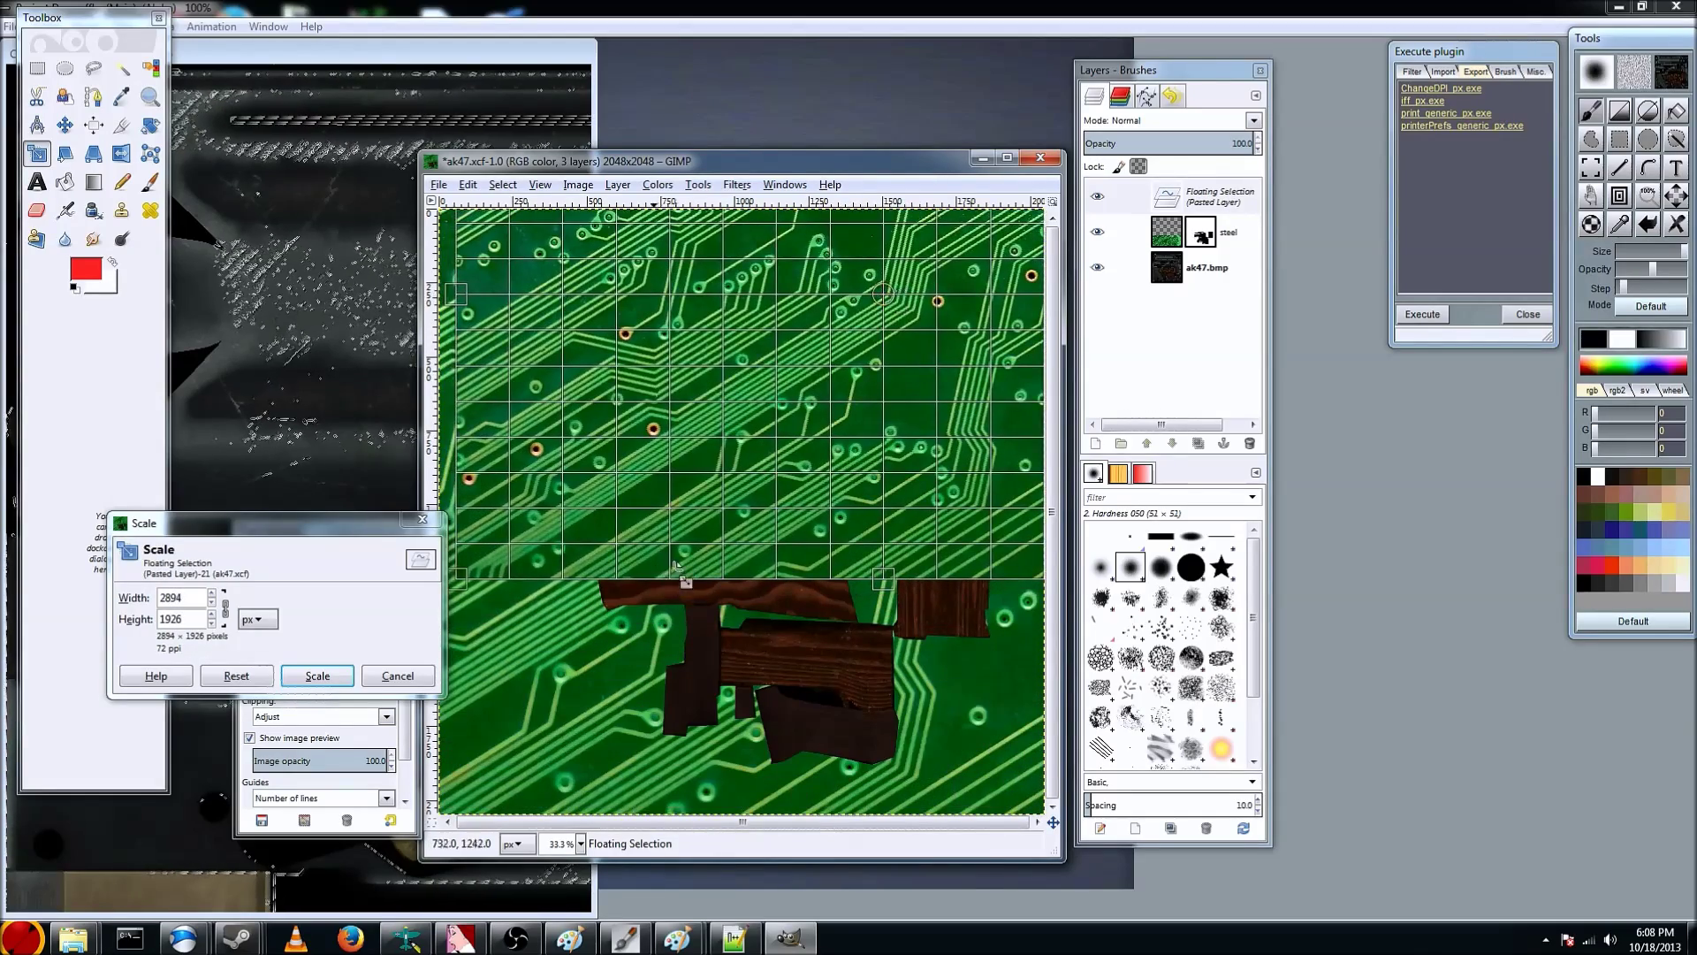
{"action": "left_click", "coordinate": [317, 676]}
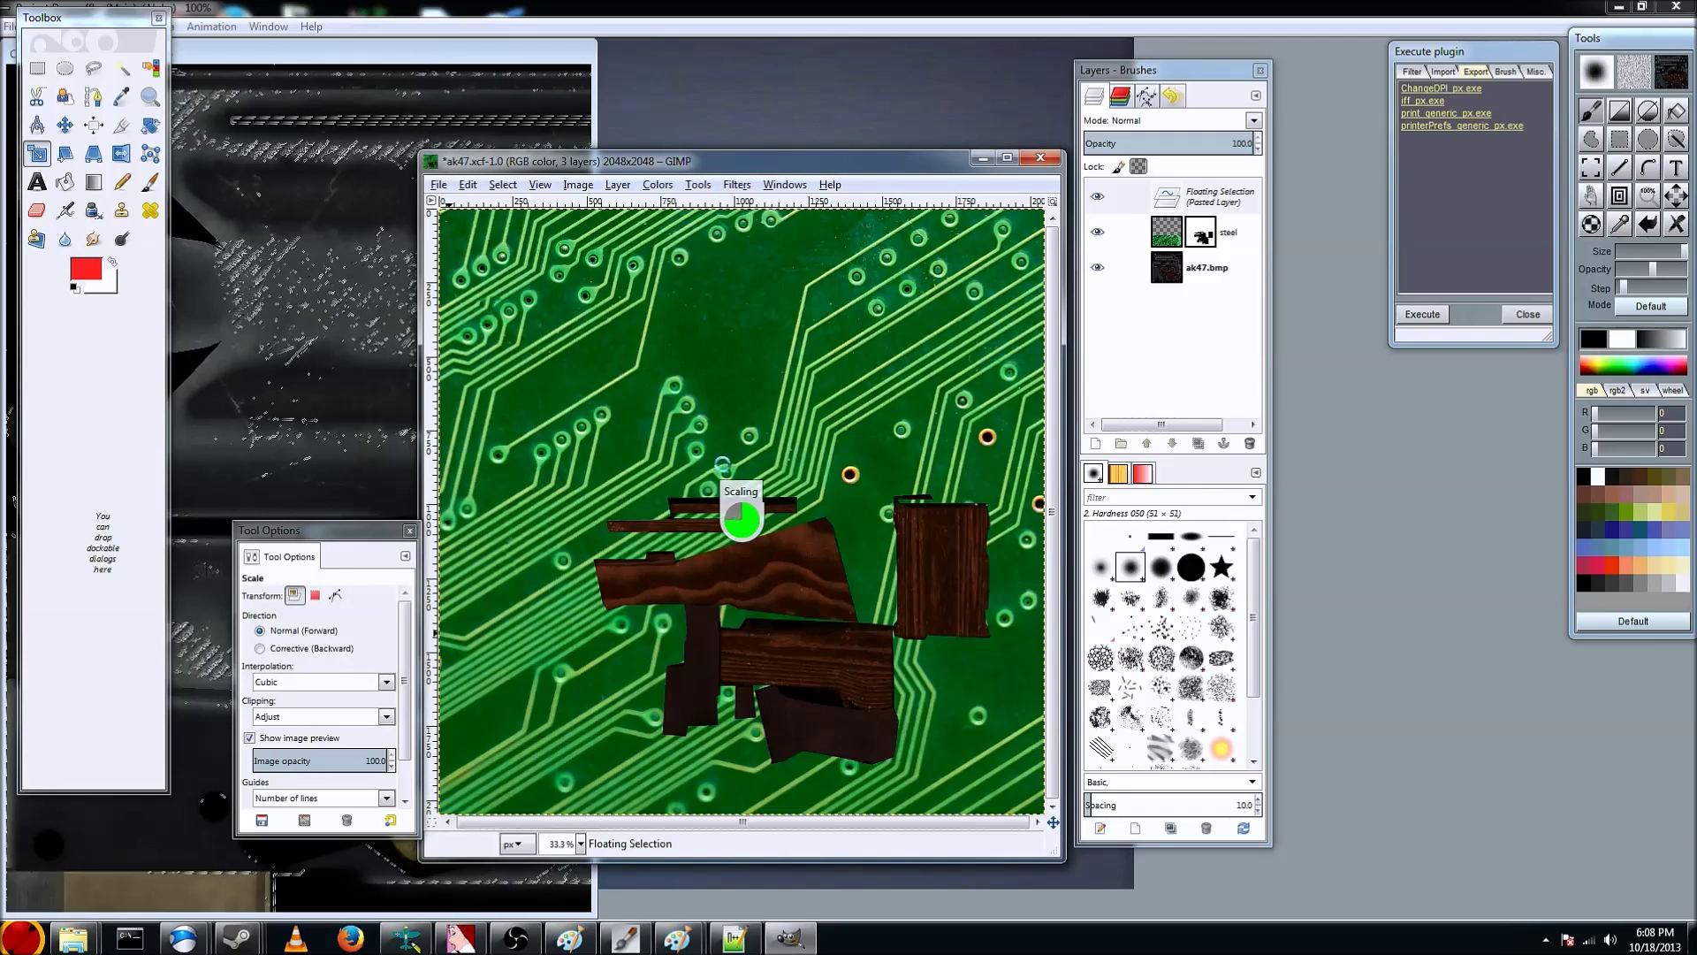
Rescale the upper circuit-board copy to 3001 × 1996 px, extending it past the texture's left edge
{"action": "left_click", "coordinate": [704, 399]}
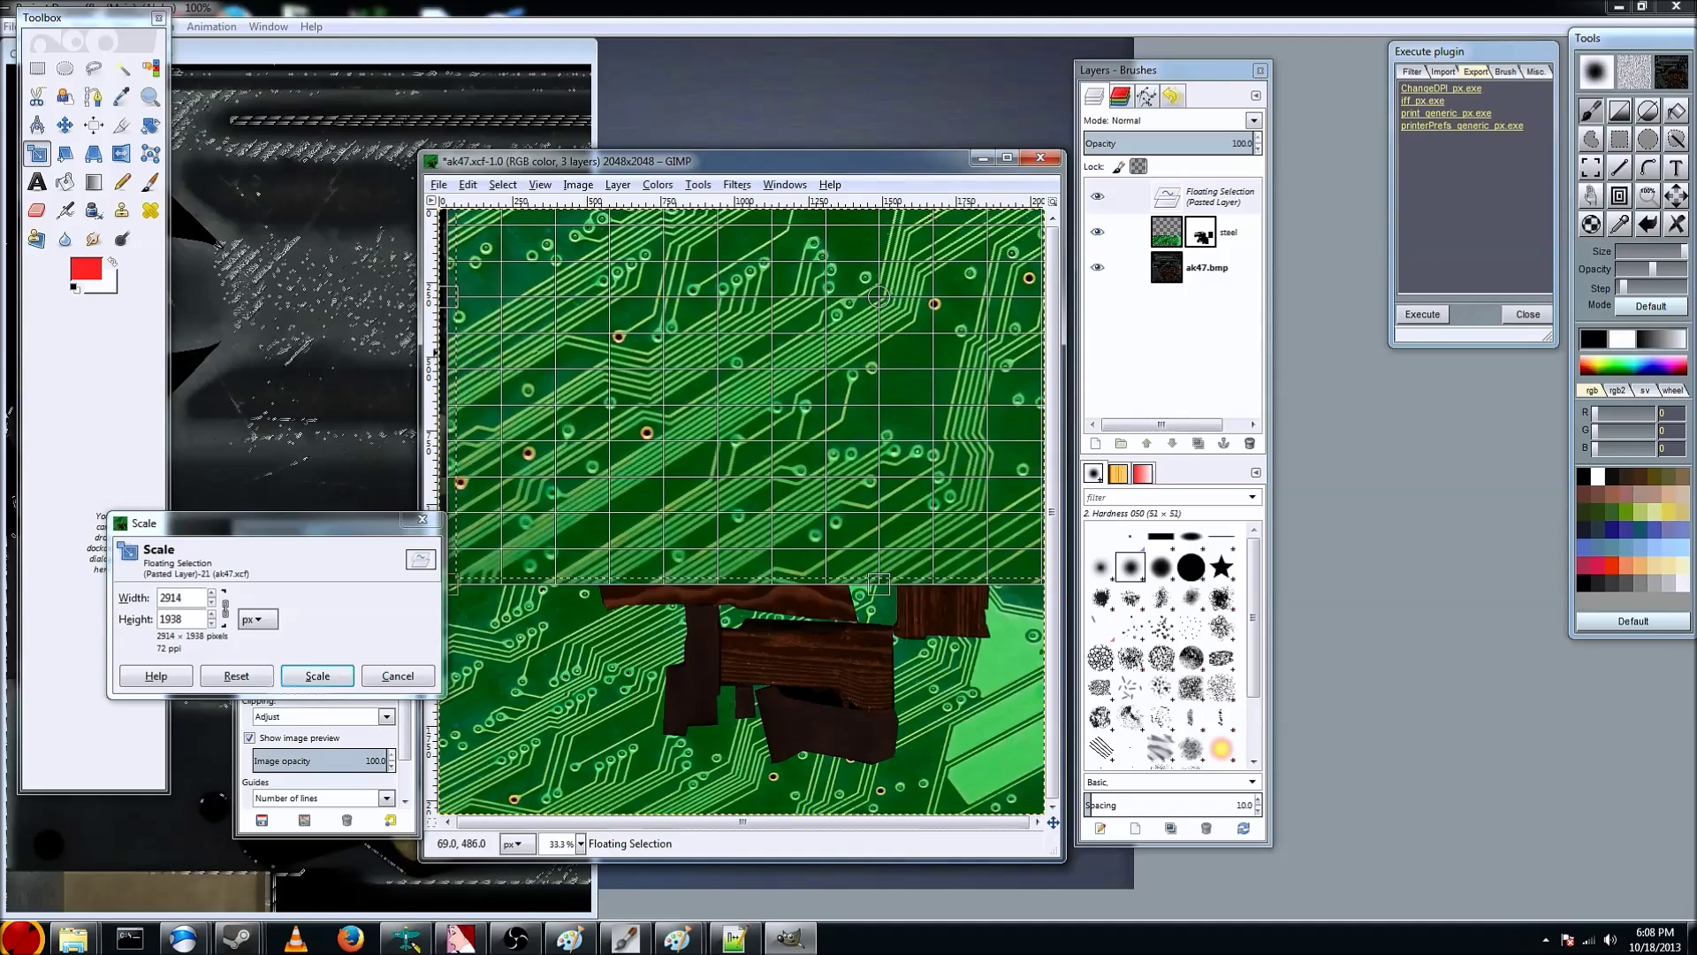
{"action": "left_click_drag", "start_coordinate": [450, 305], "coordinate": [424, 305]}
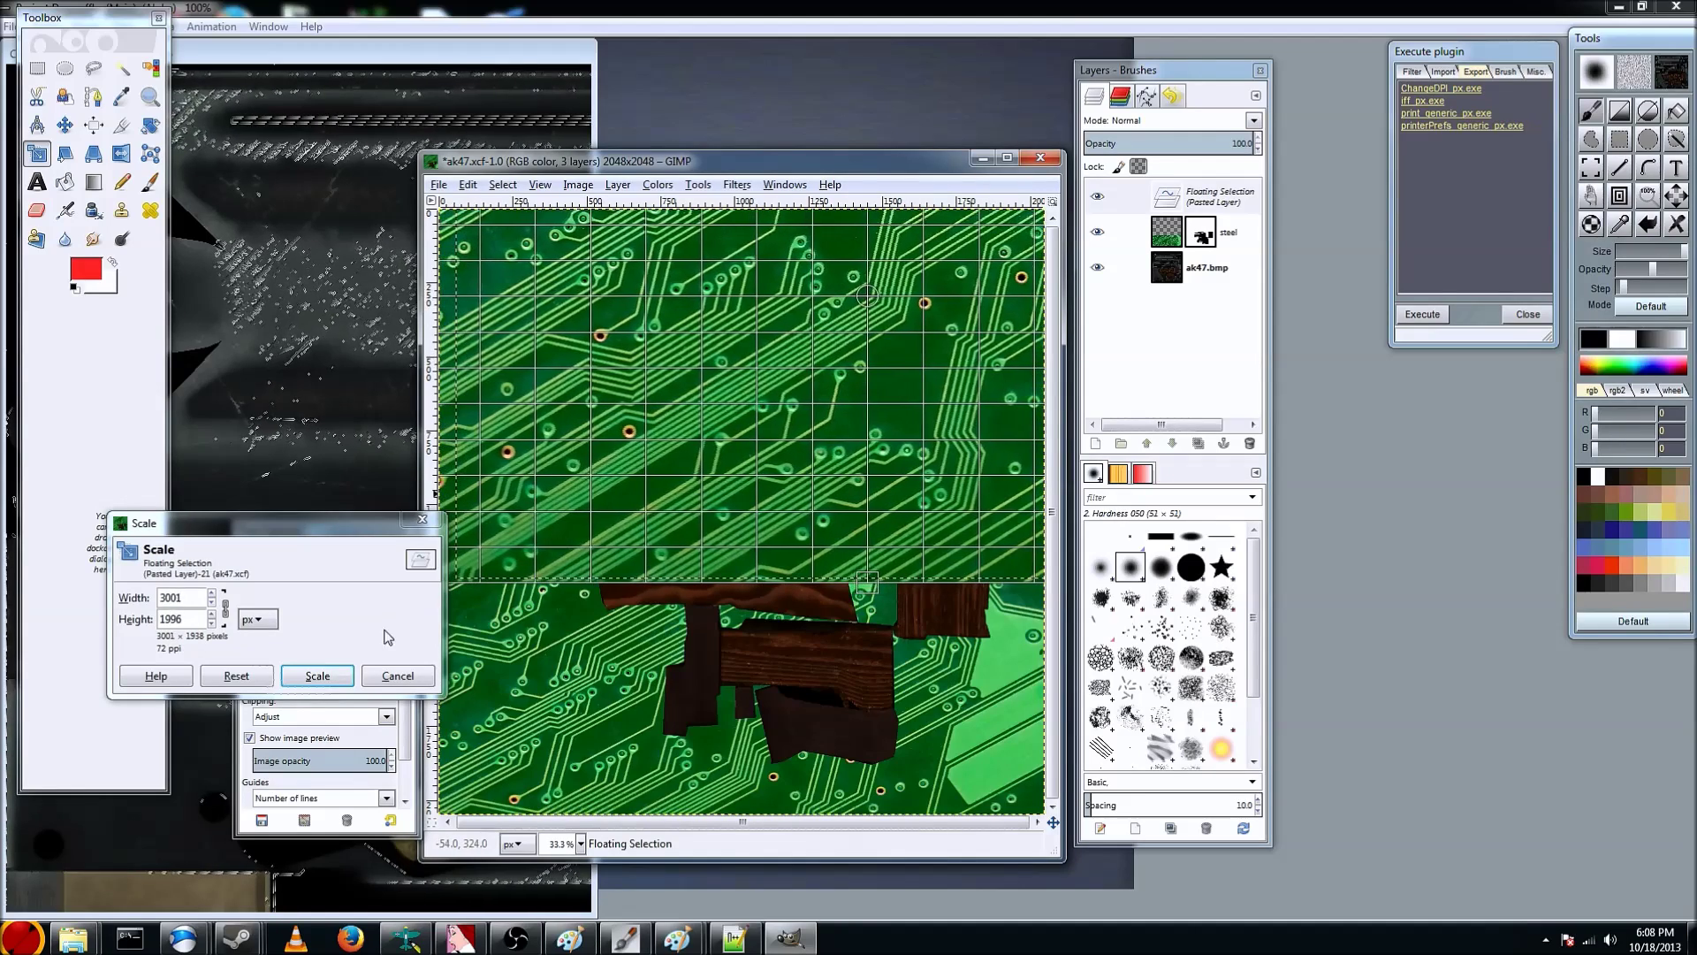
{"action": "left_click", "coordinate": [334, 674]}
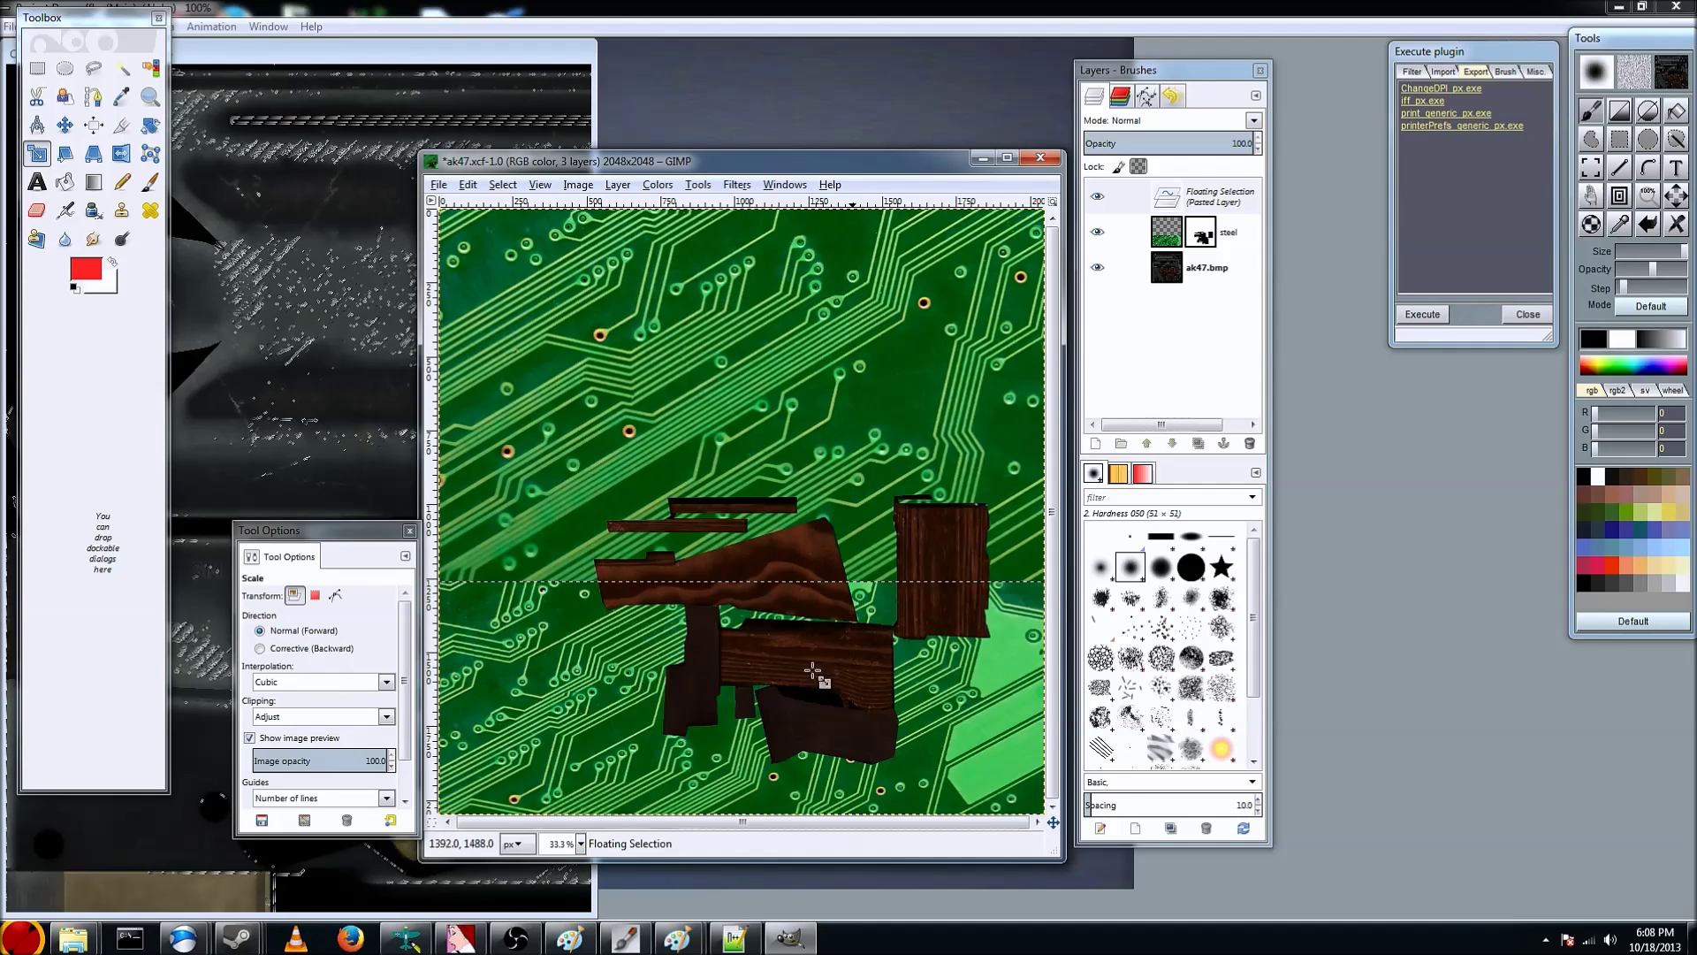
Anchor the upper circuit-board copy to the steel layer and hide that layer
{"action": "left_click", "coordinate": [1223, 443]}
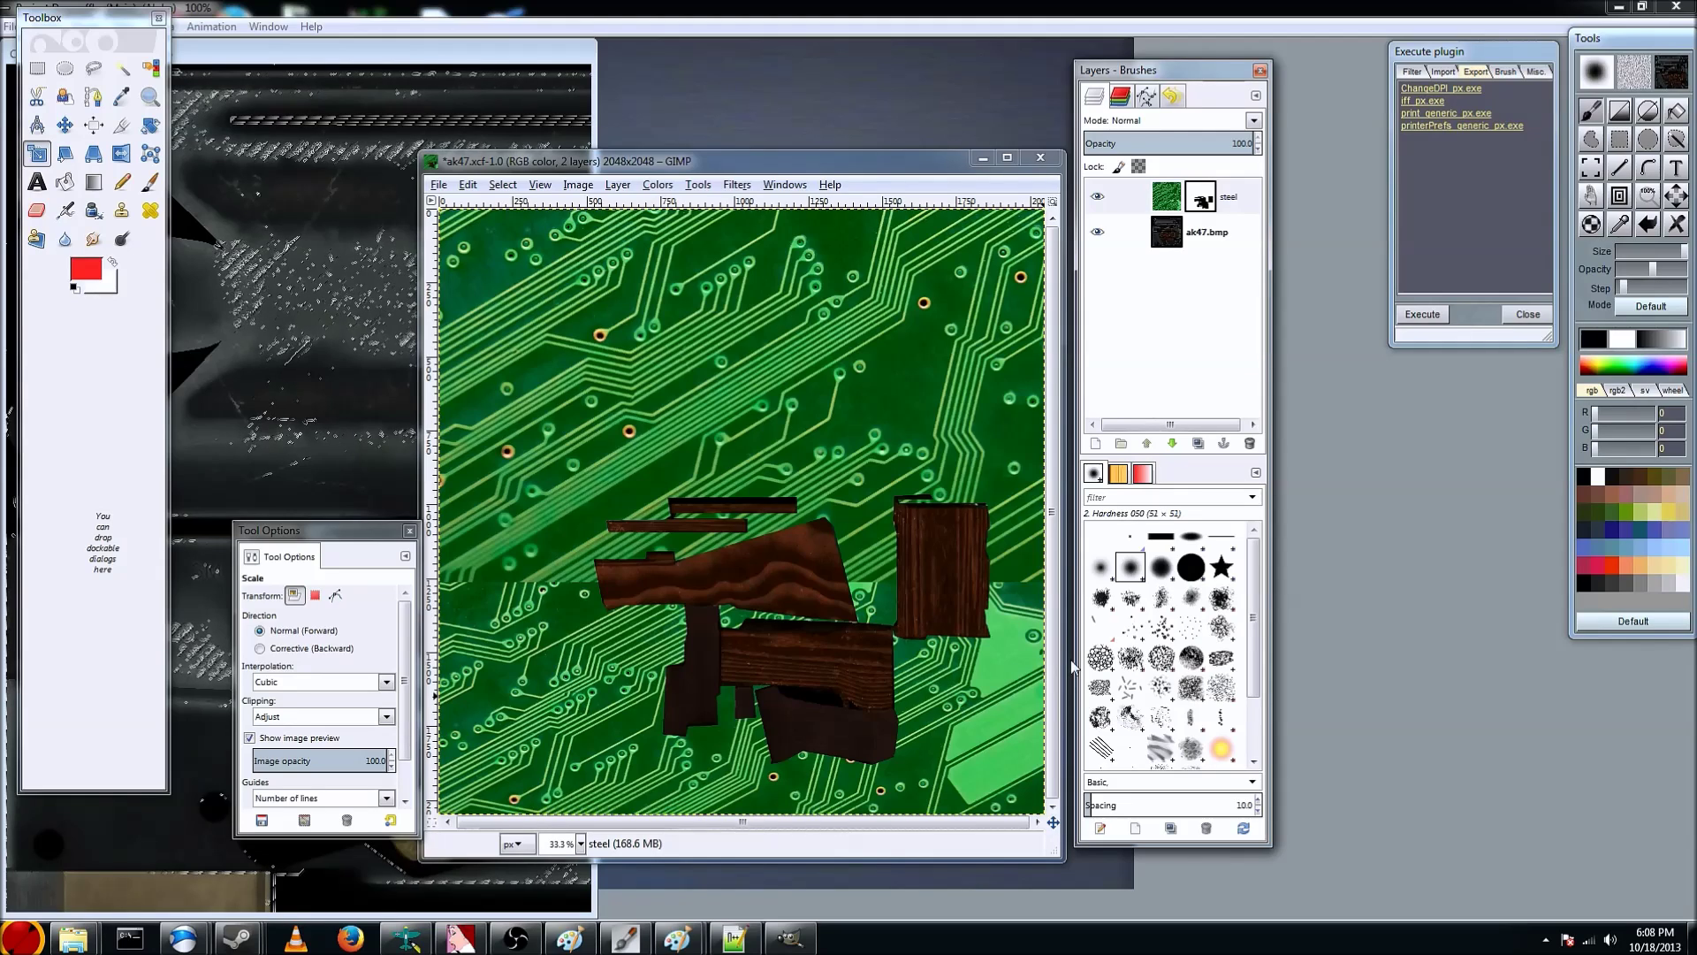
{"action": "left_click", "coordinate": [1099, 198]}
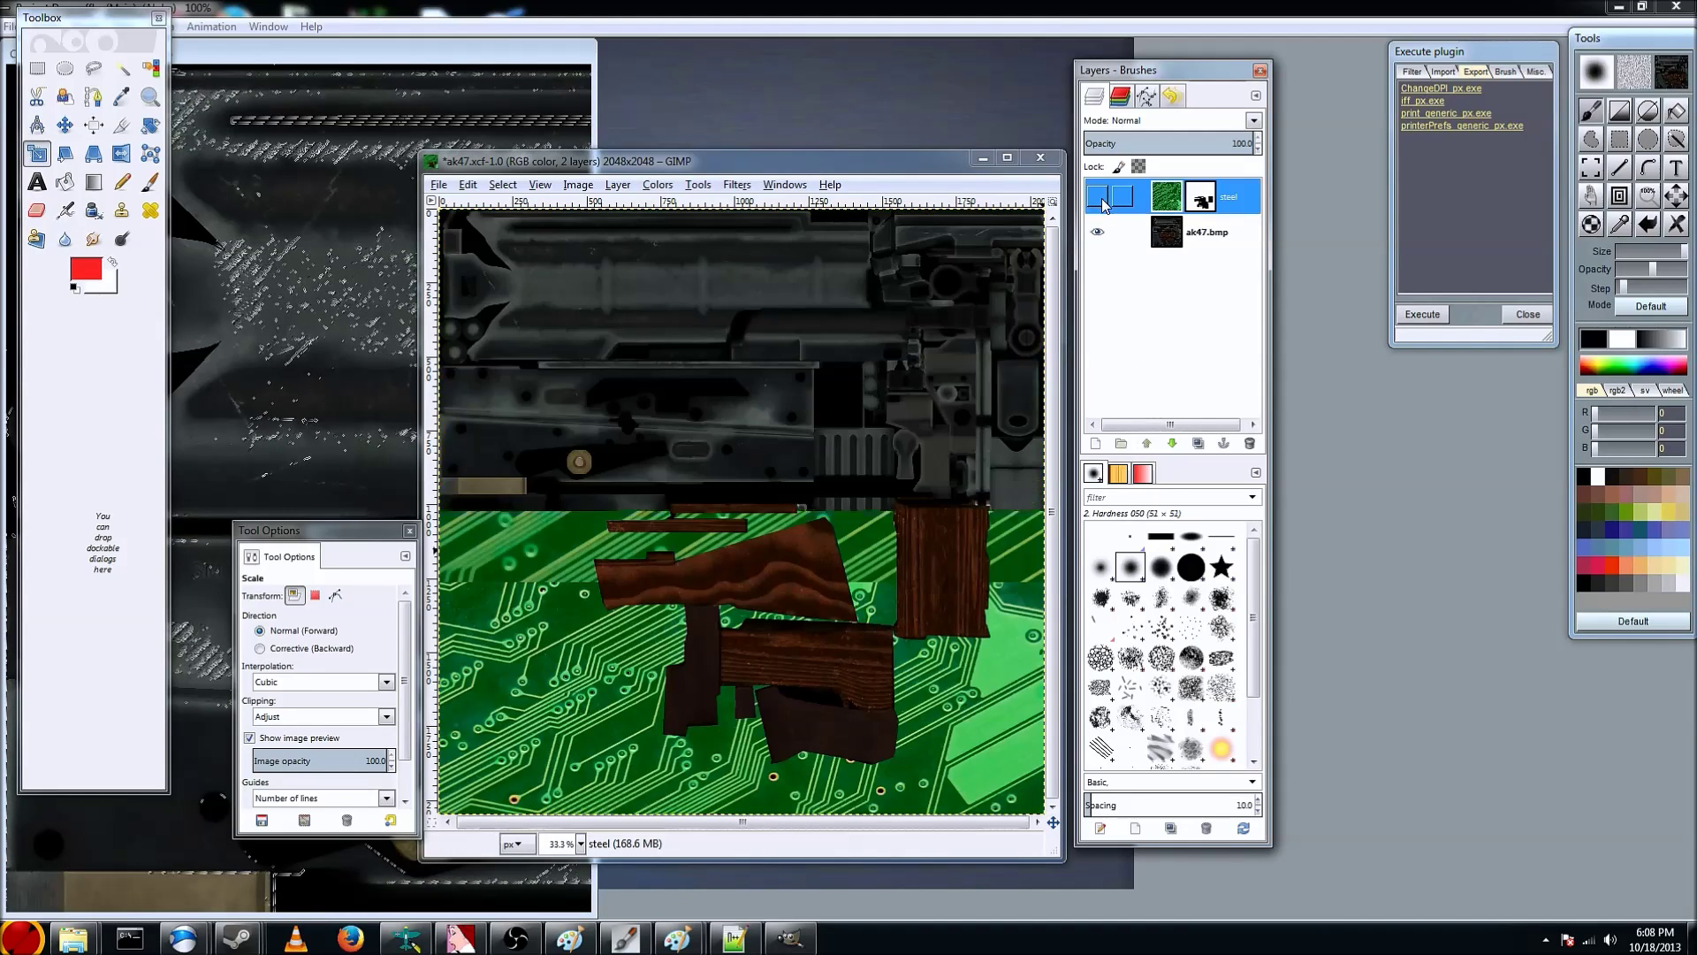
Compare the gun texture with and without the steel layer by toggling that layer's visibility, and leave it shown
{"action": "left_click", "coordinate": [1099, 198]}
{"action": "left_click", "coordinate": [1099, 198]}
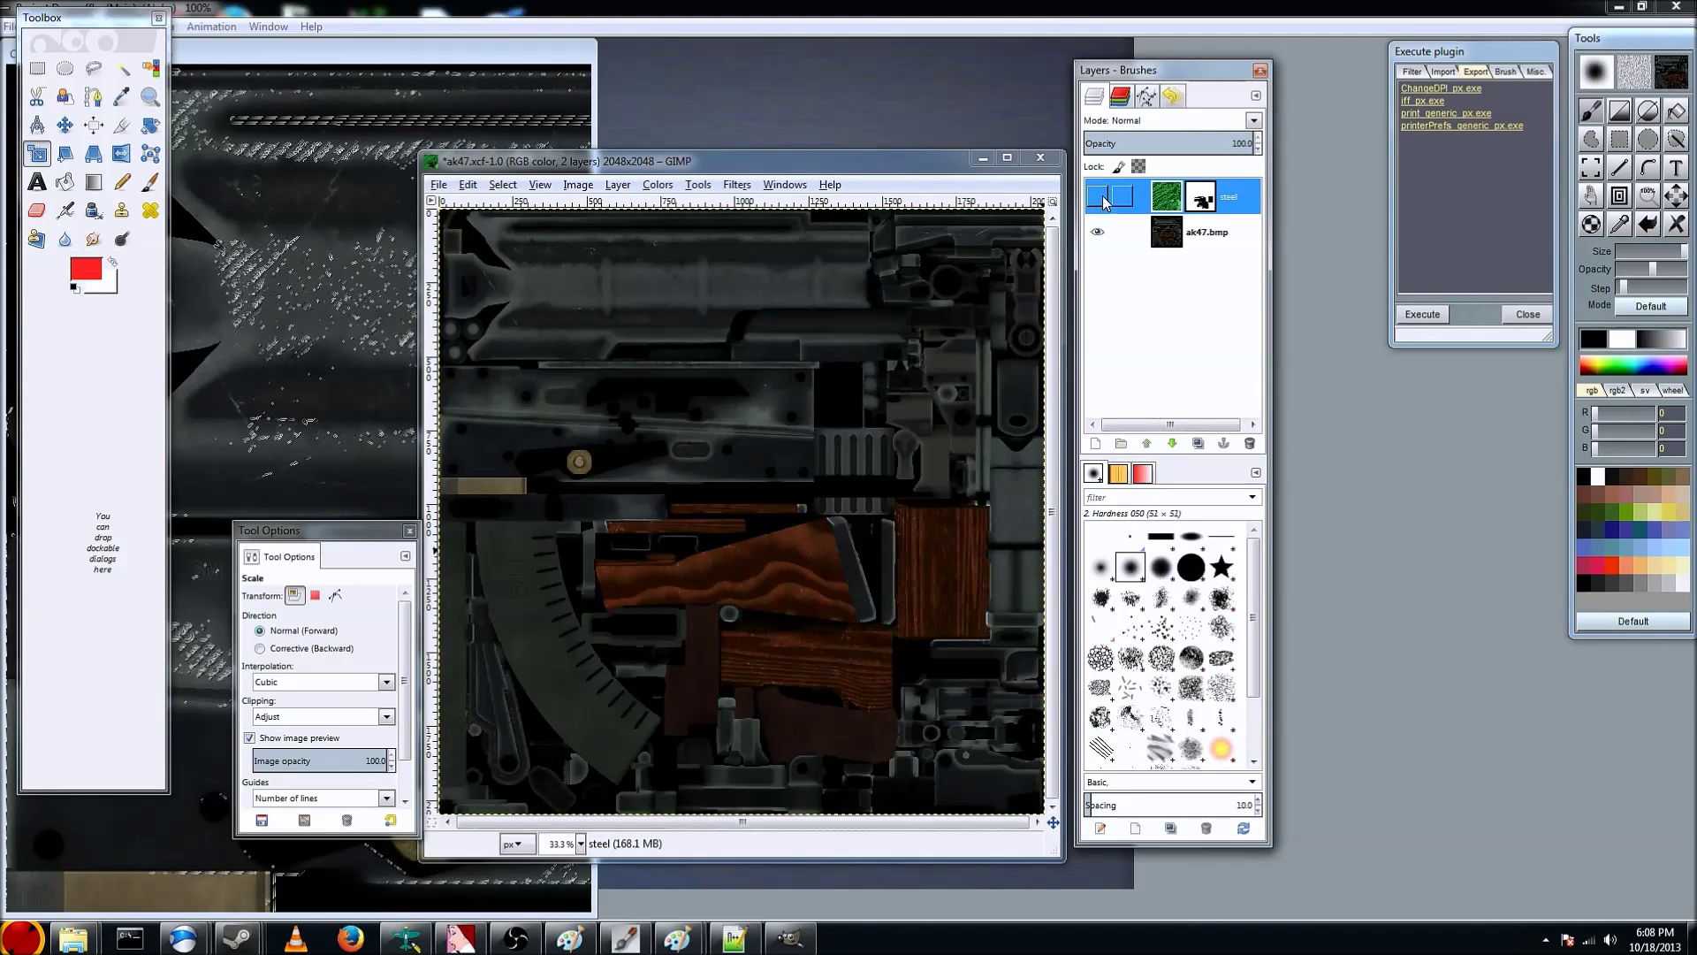
{"action": "left_click", "coordinate": [1099, 198]}
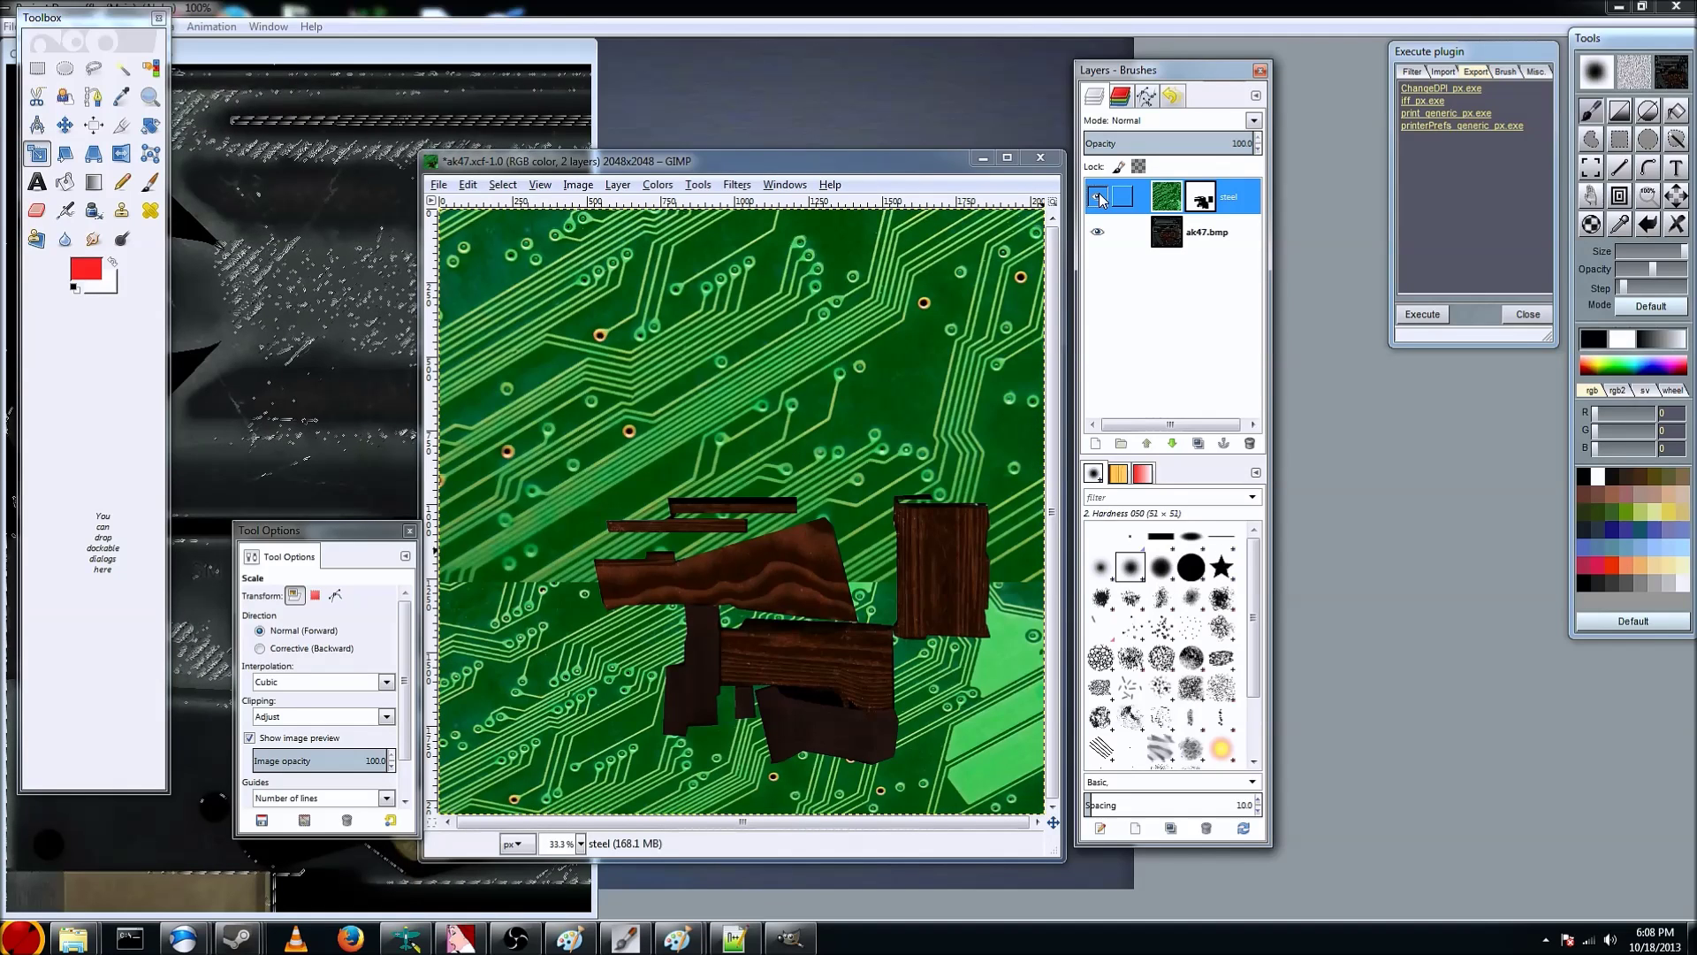
{"action": "left_click", "coordinate": [1099, 198]}
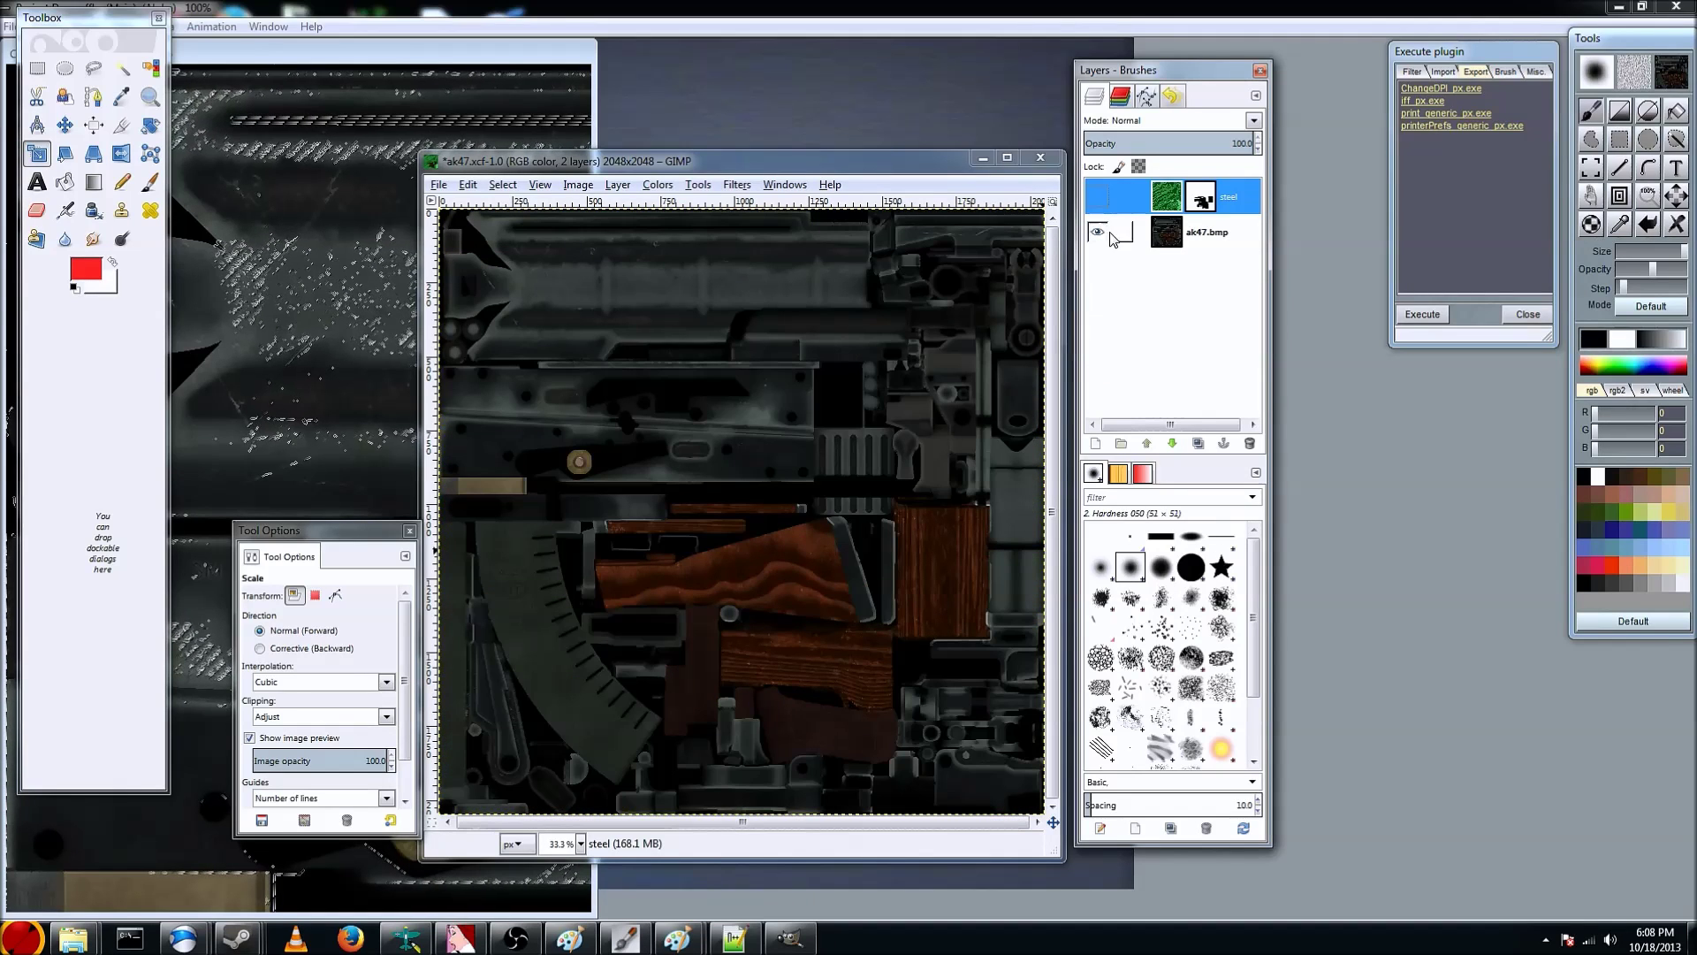
{"action": "left_click", "coordinate": [1098, 200]}
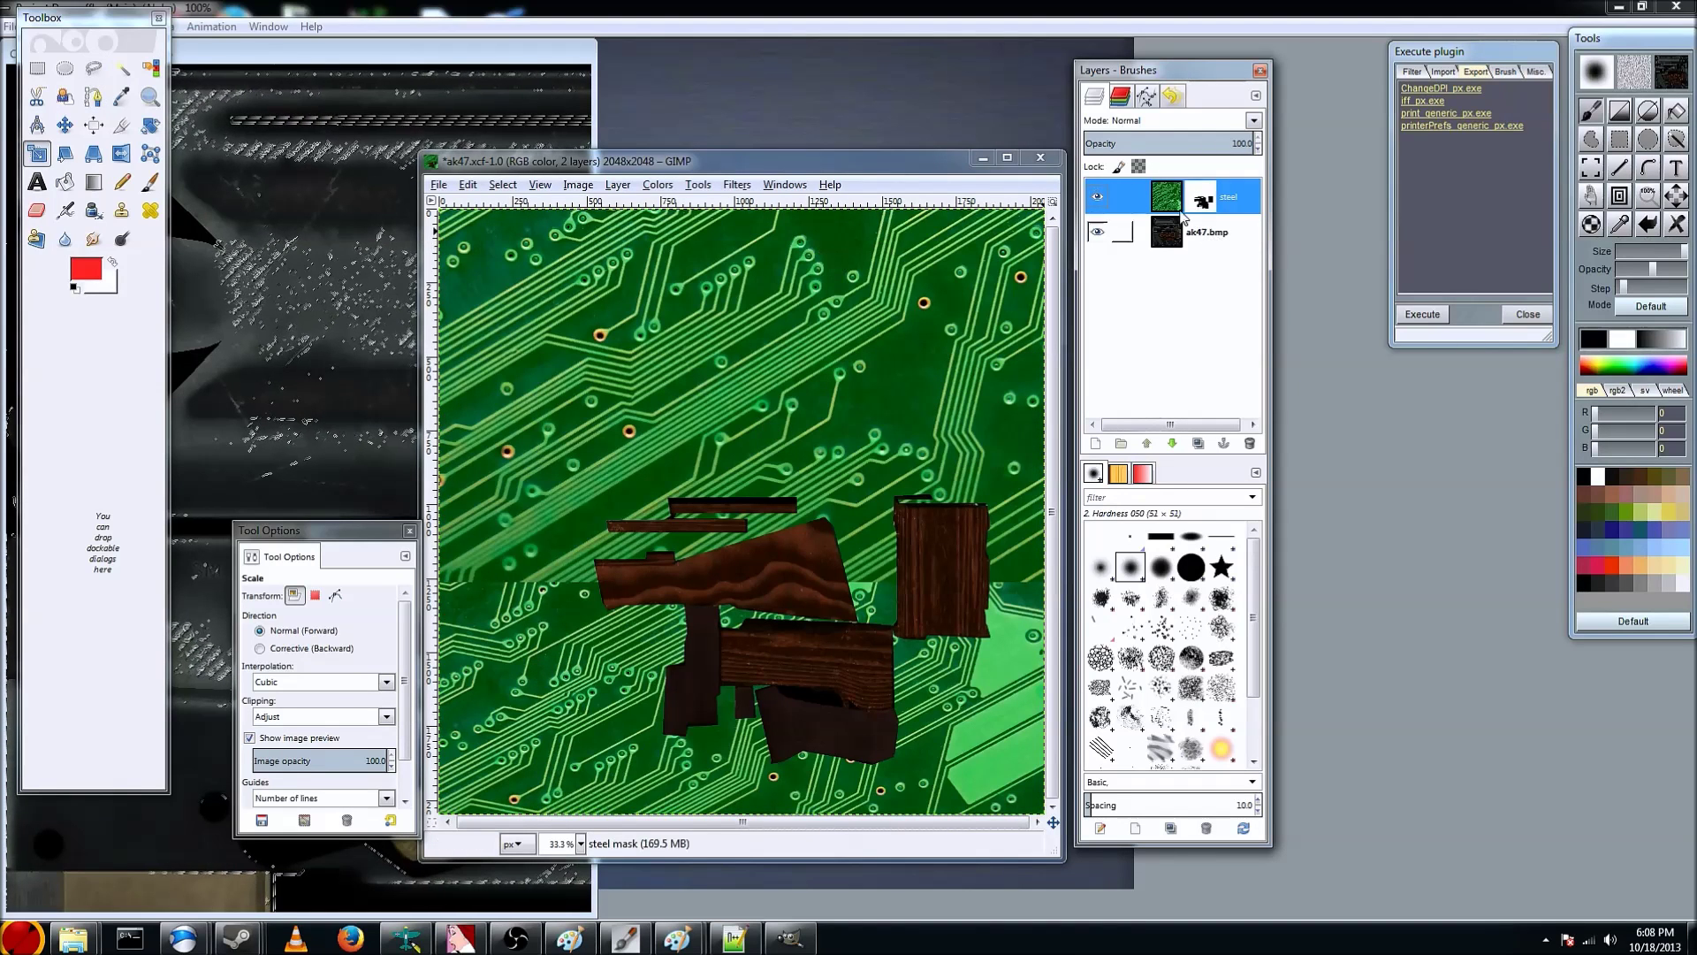
Fuzzy-select the metal area on the steel layer's mask and create a transparent 2048 × 2048 px layer named wood
{"action": "left_click", "coordinate": [126, 71]}
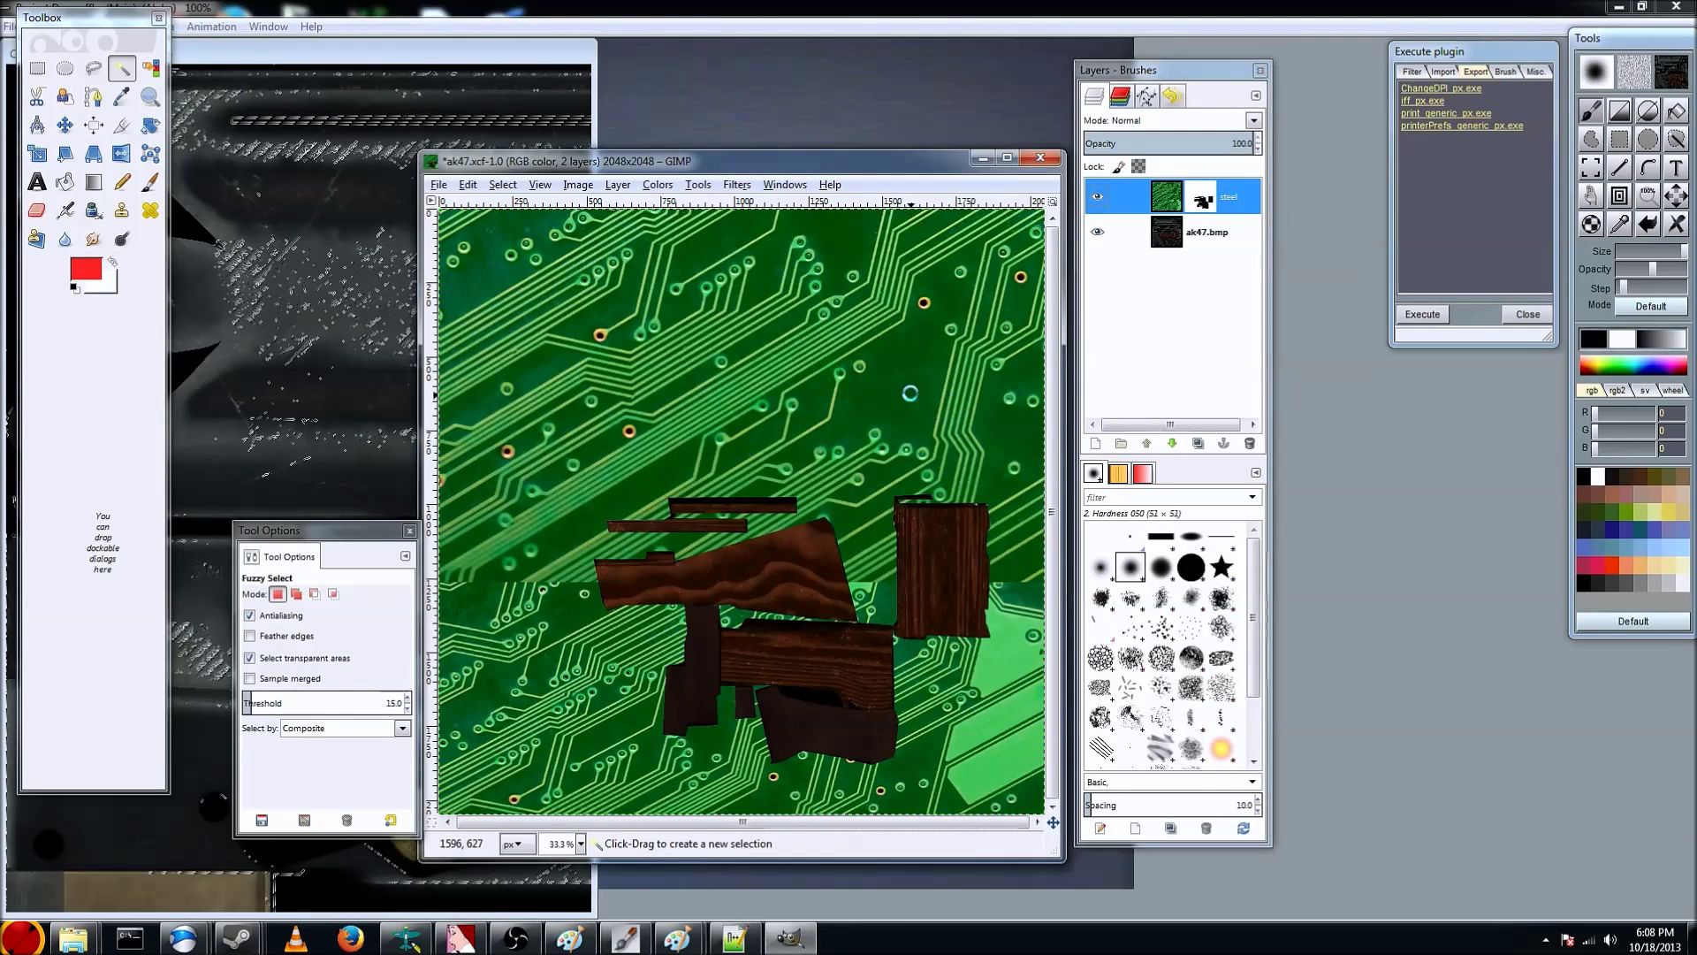
{"action": "left_click", "coordinate": [910, 392]}
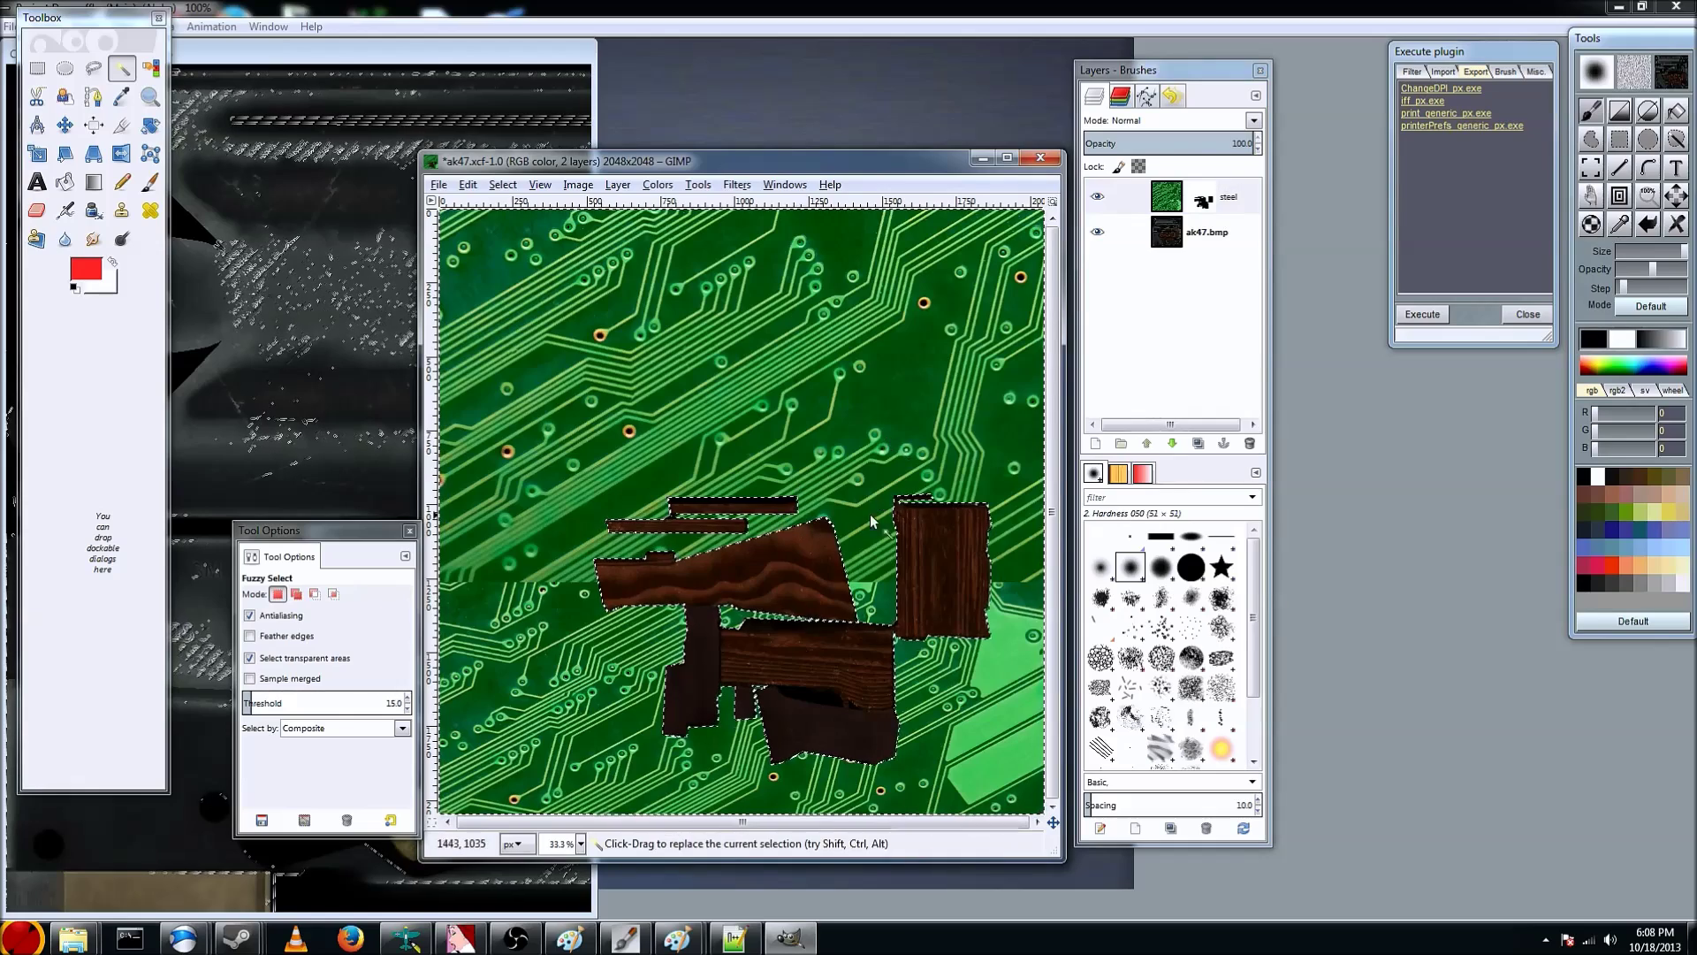
{"action": "left_click", "coordinate": [1097, 443]}
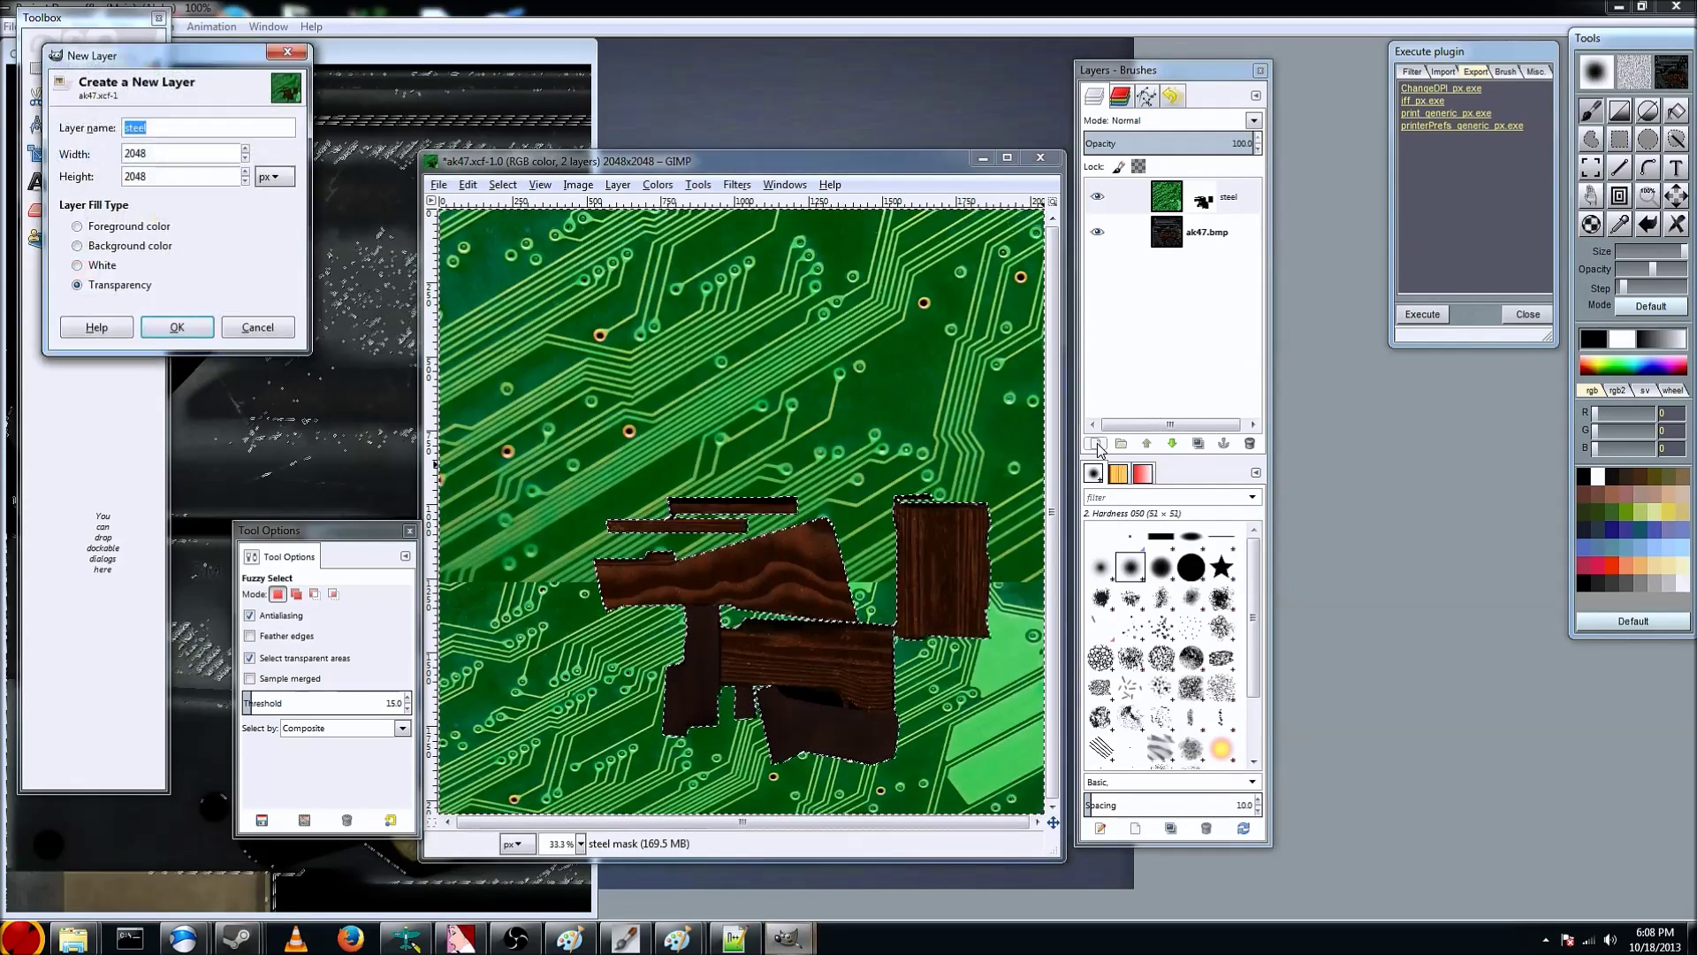
{"action": "left_click", "coordinate": [206, 331]}
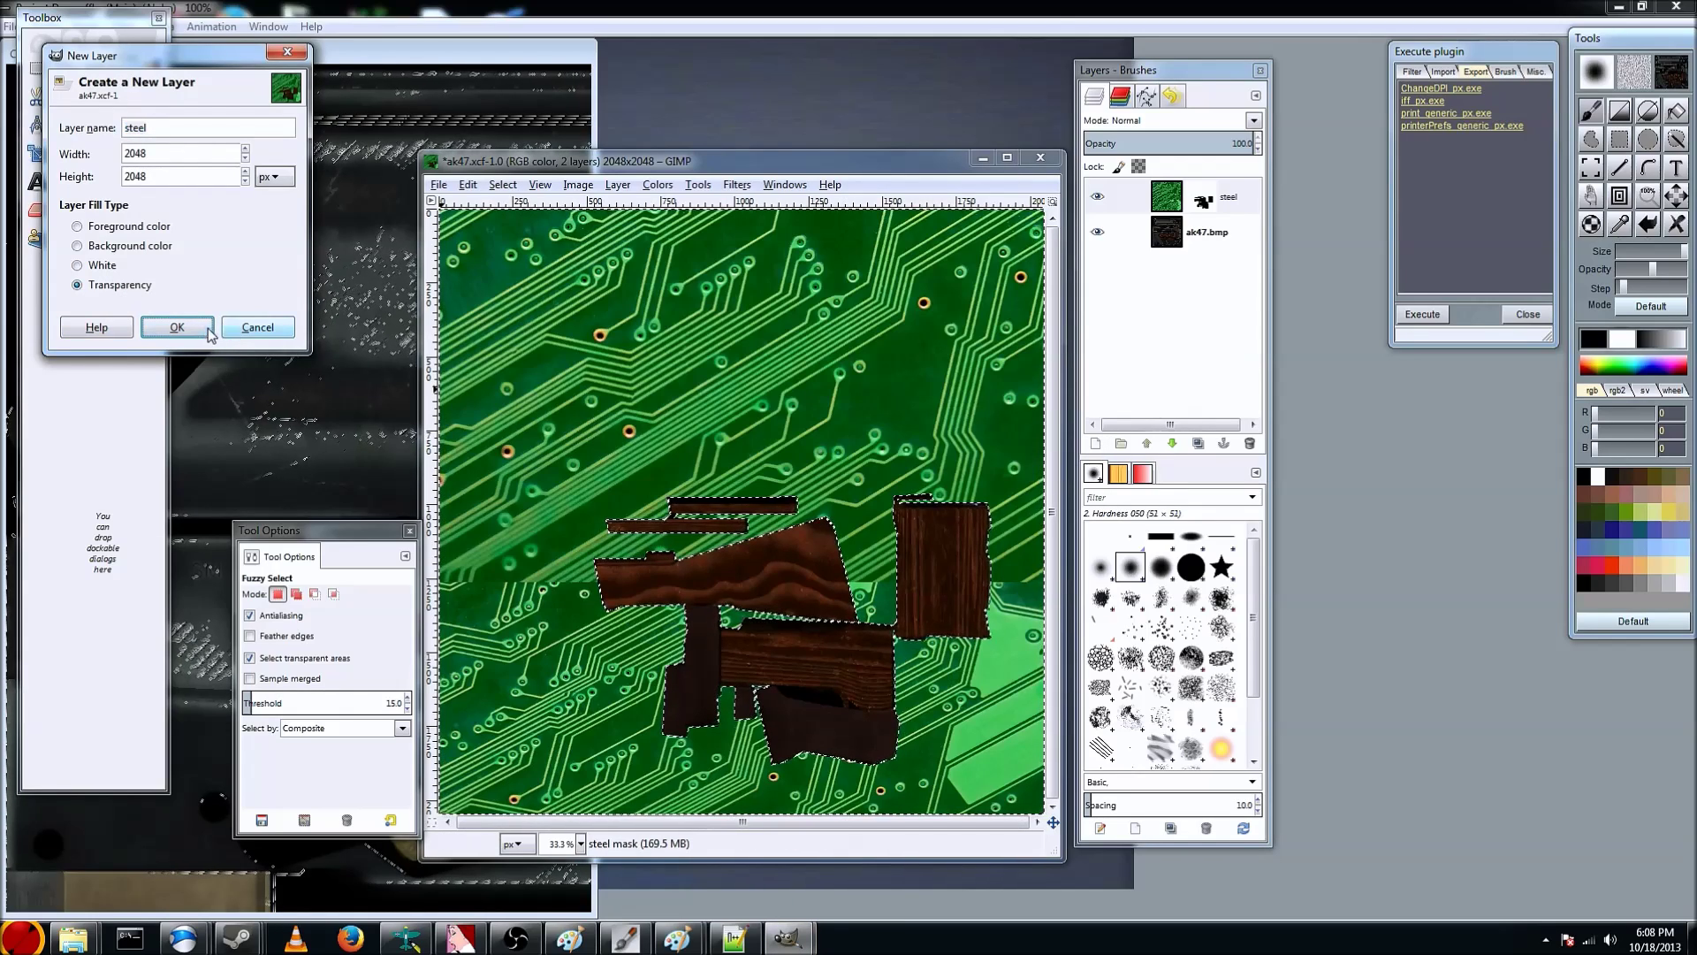
{"action": "left_click", "coordinate": [206, 344]}
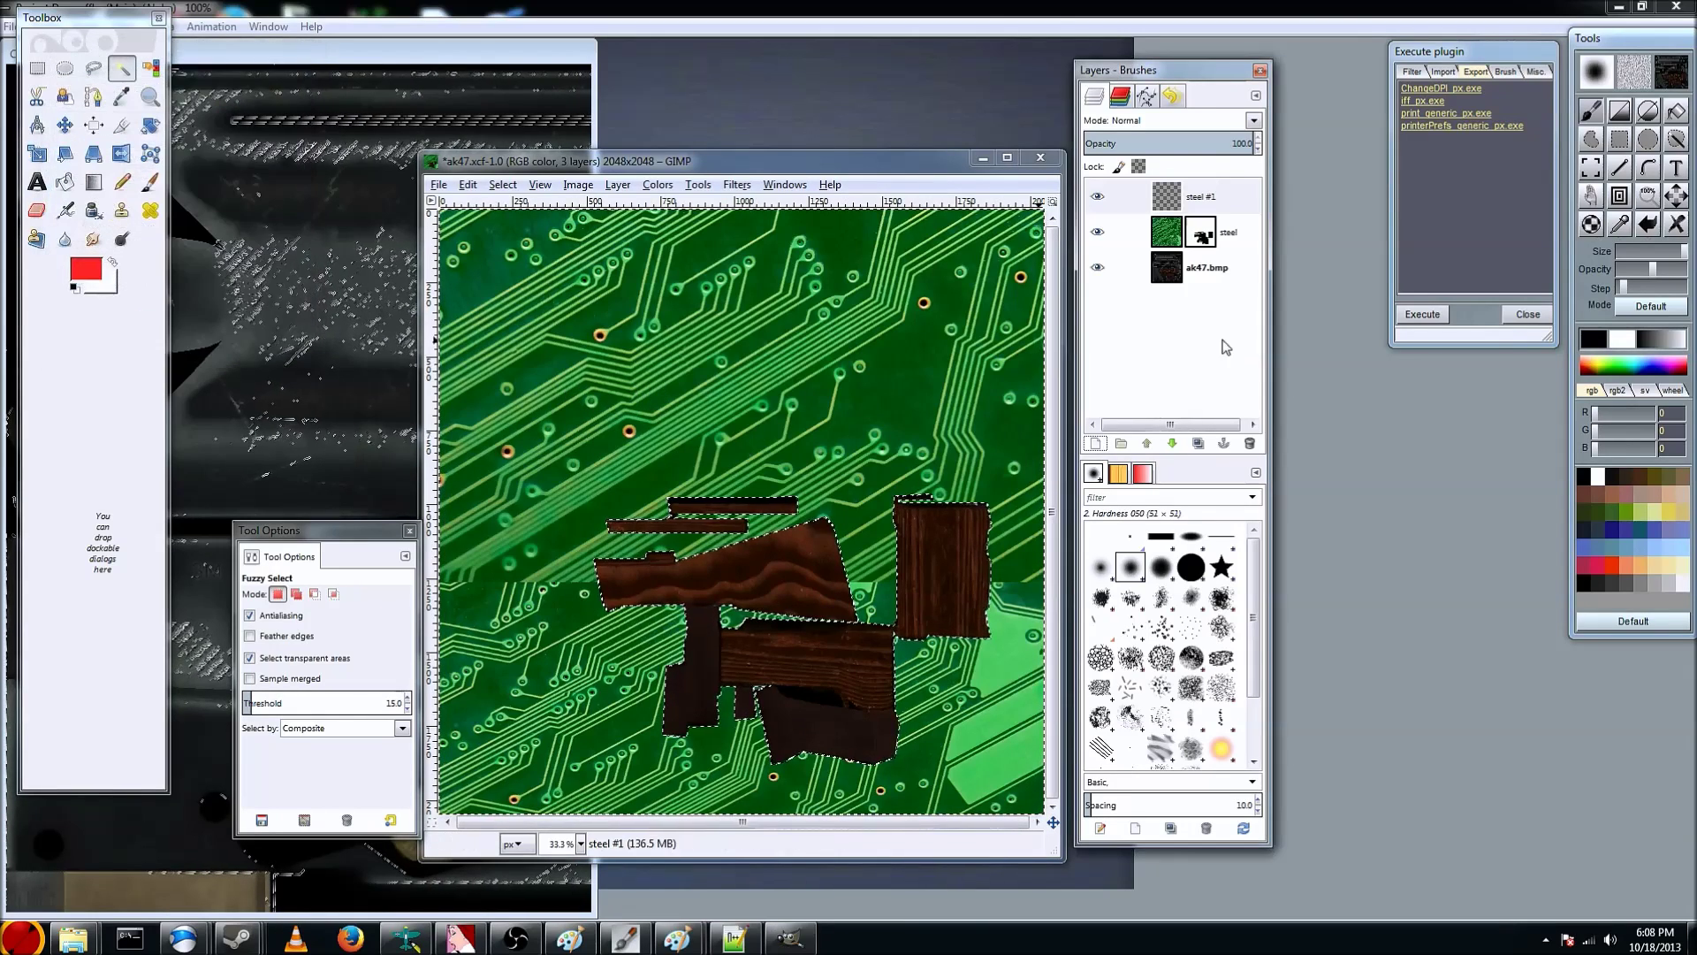
{"action": "double_click", "coordinate": [1191, 197]}
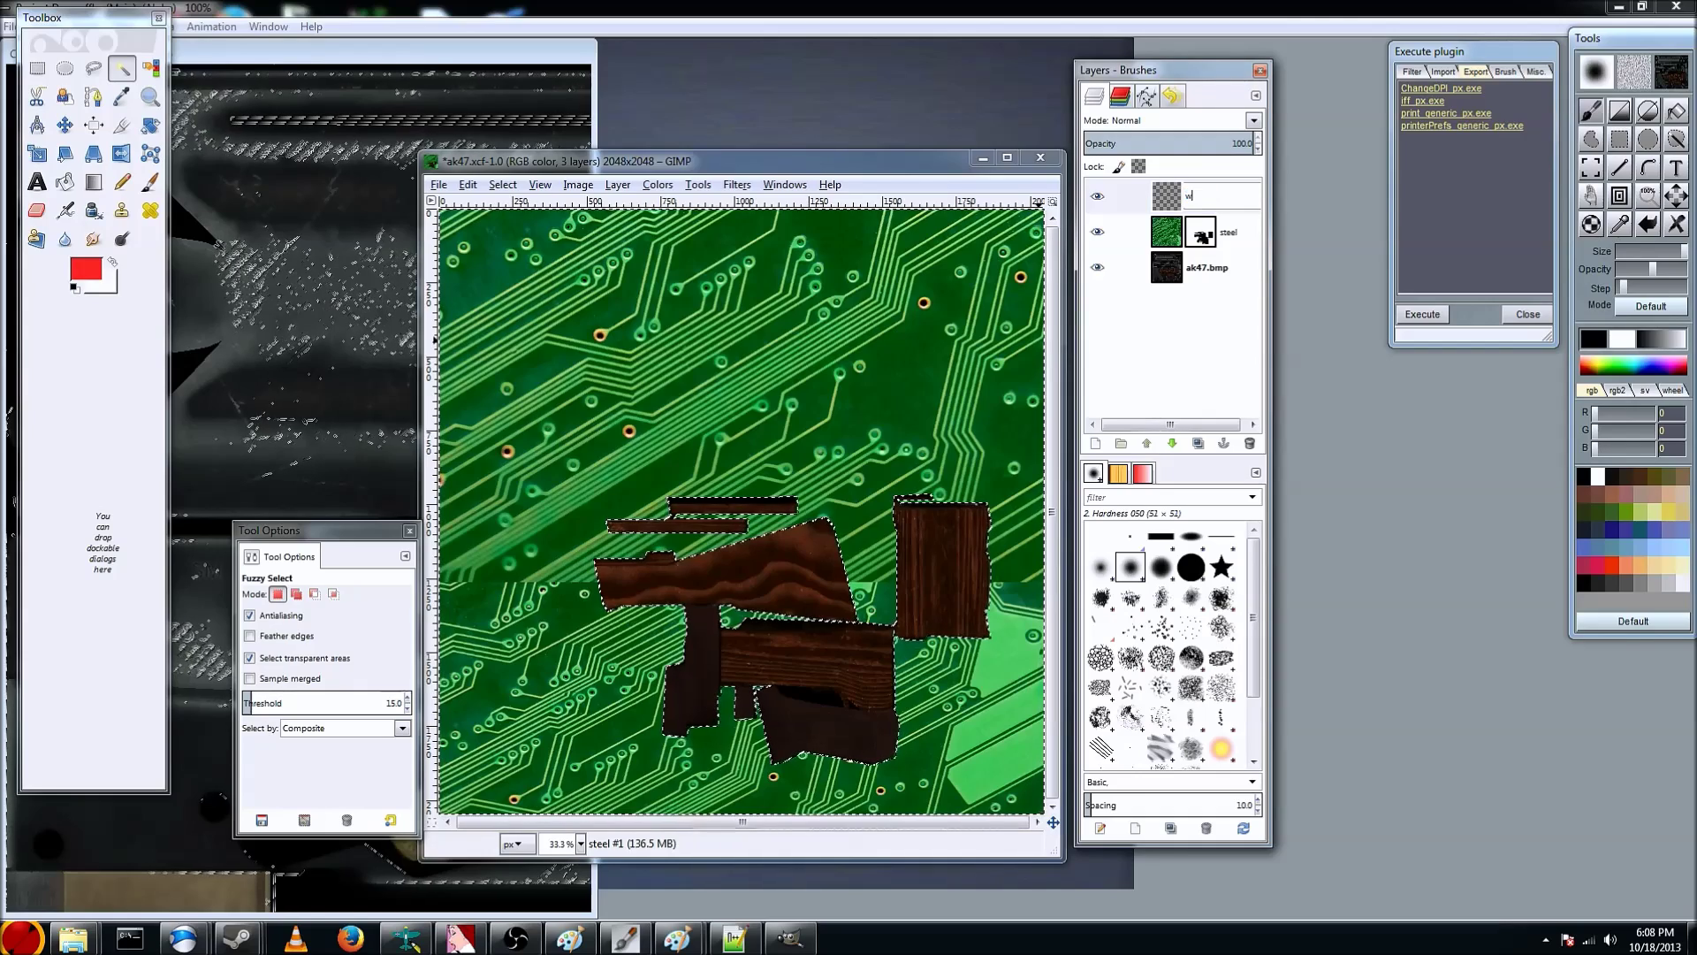
{"action": "type", "text": "wood"}
{"action": "key", "text": "Return"}
Add a layer mask to the wood layer, initialized to Black (full transparency)
{"action": "right_click", "coordinate": [1191, 205]}
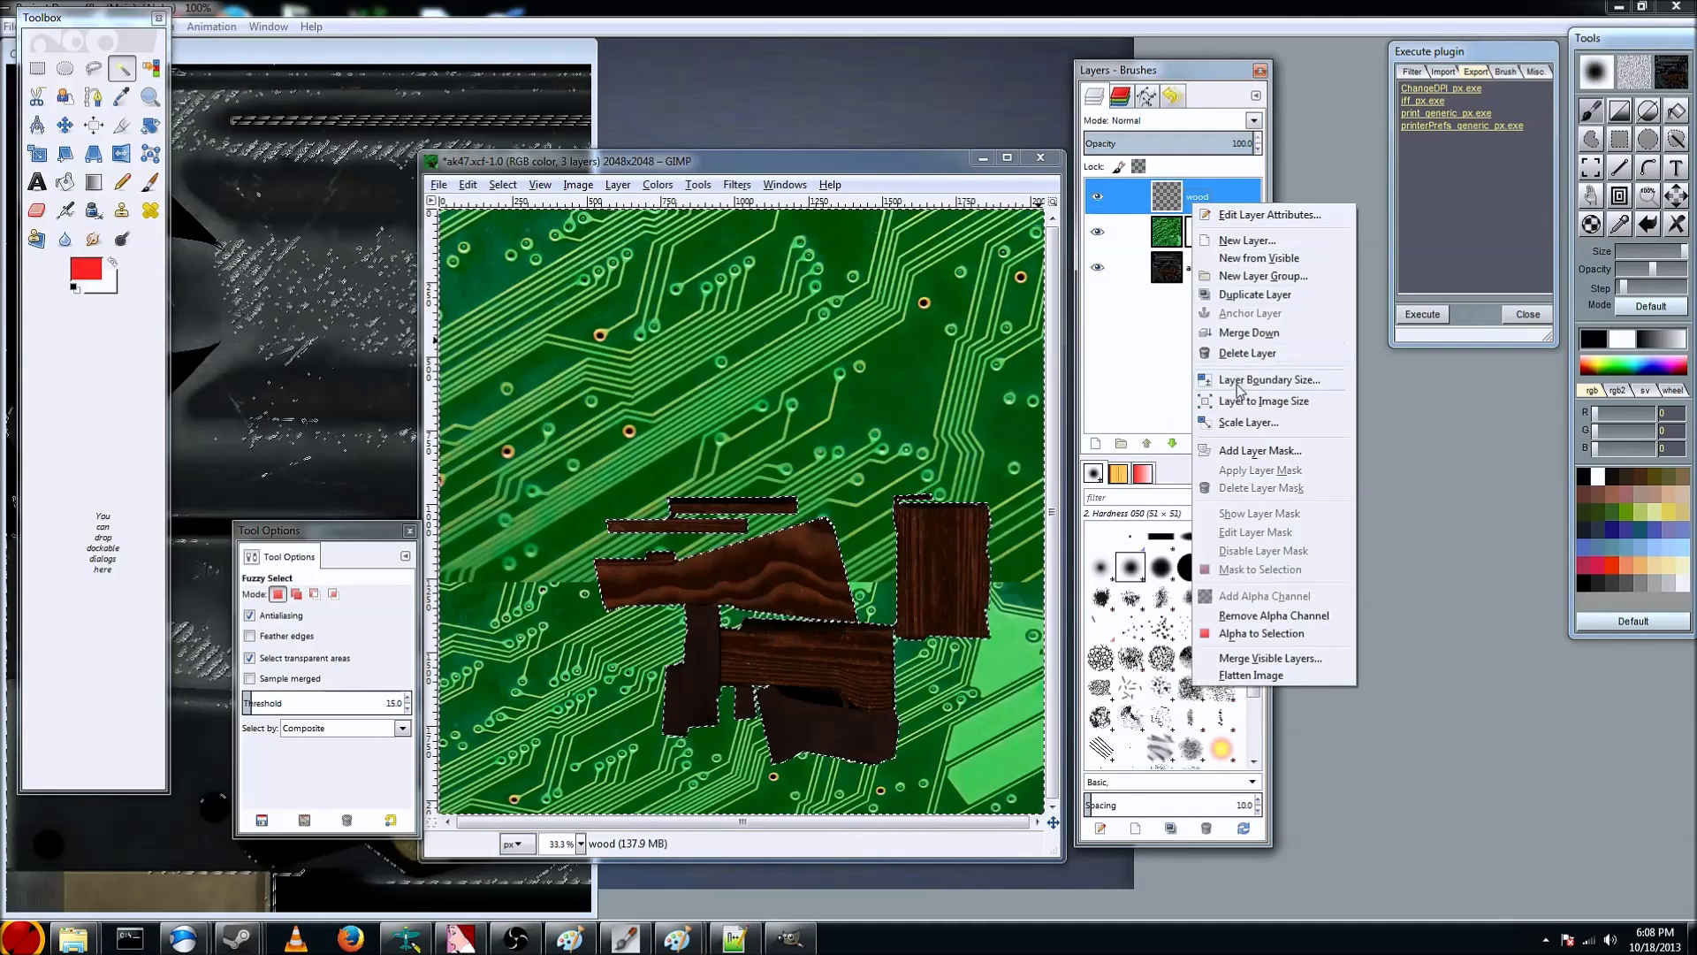
{"action": "left_click", "coordinate": [1260, 451]}
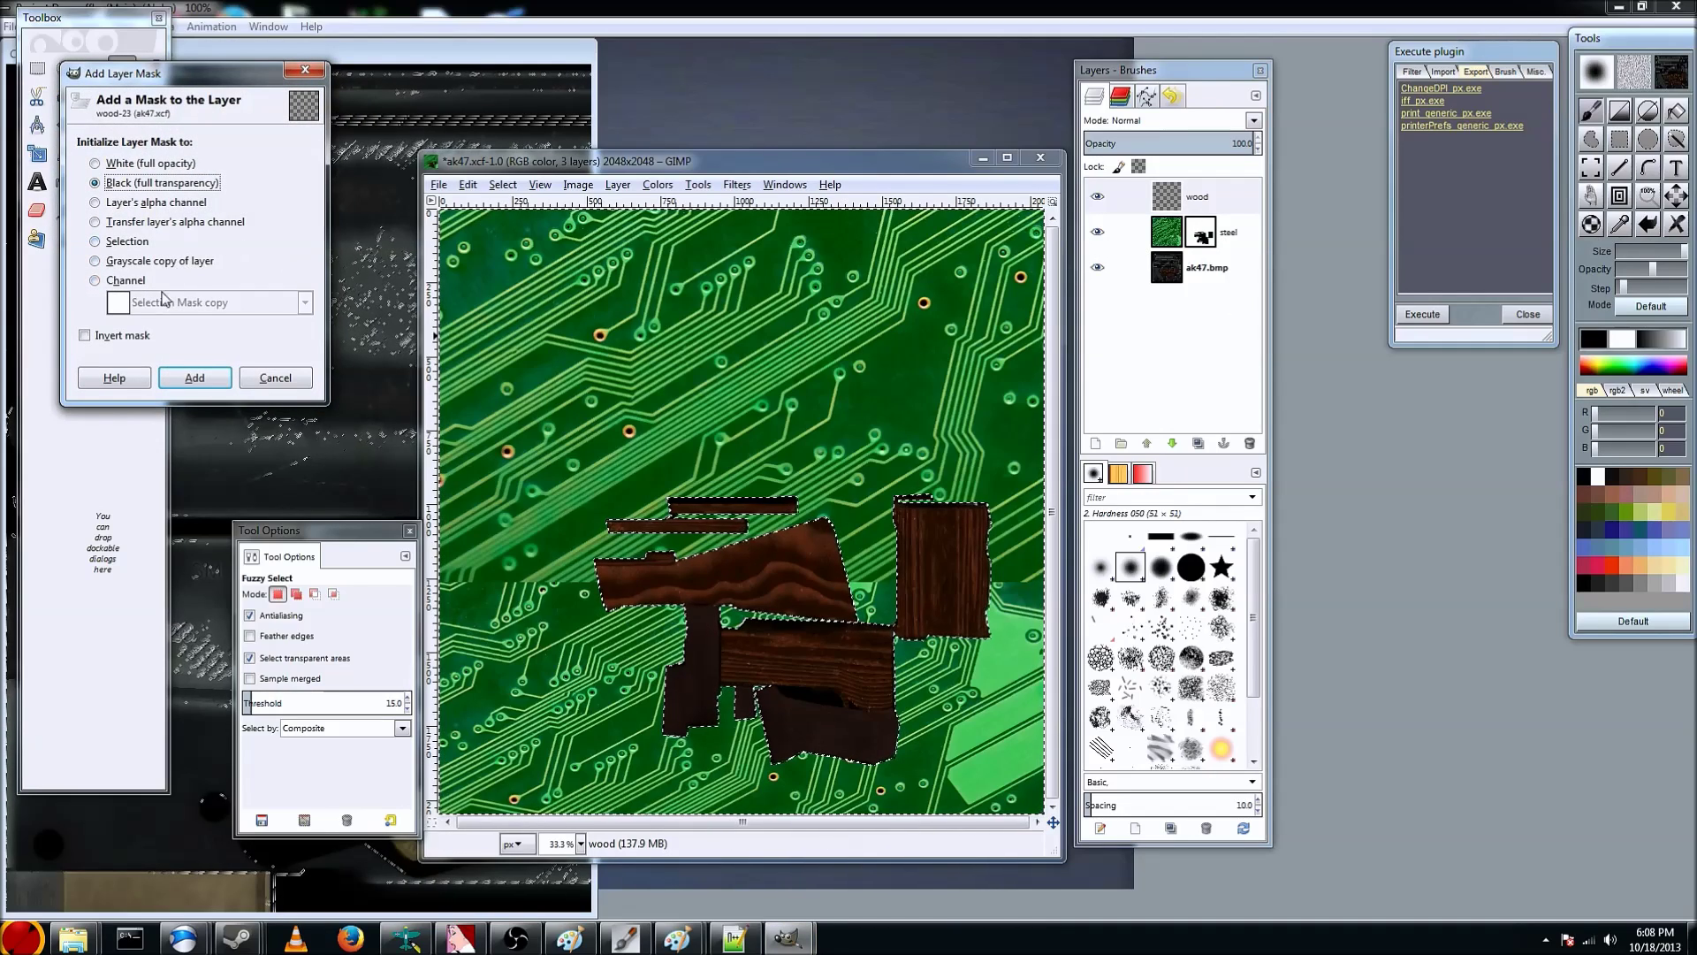
{"action": "left_click", "coordinate": [195, 378]}
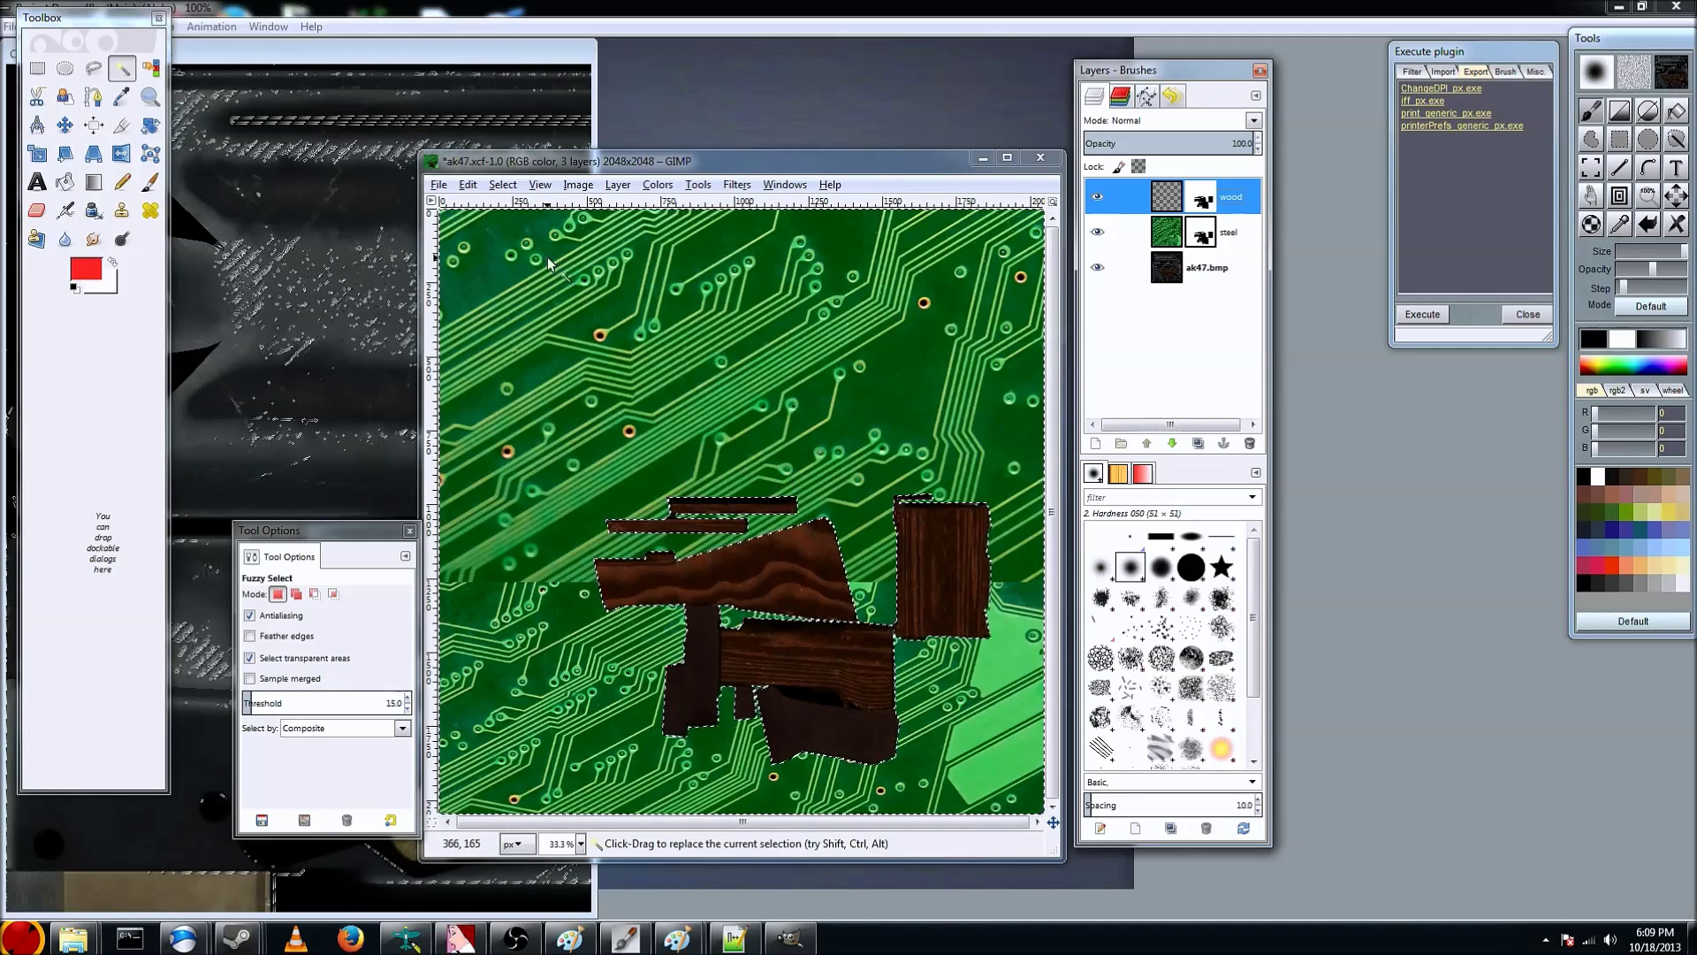
Invert the selection to the wooden parts and fill them with white on the wood layer's mask
{"action": "left_click", "coordinate": [540, 184]}
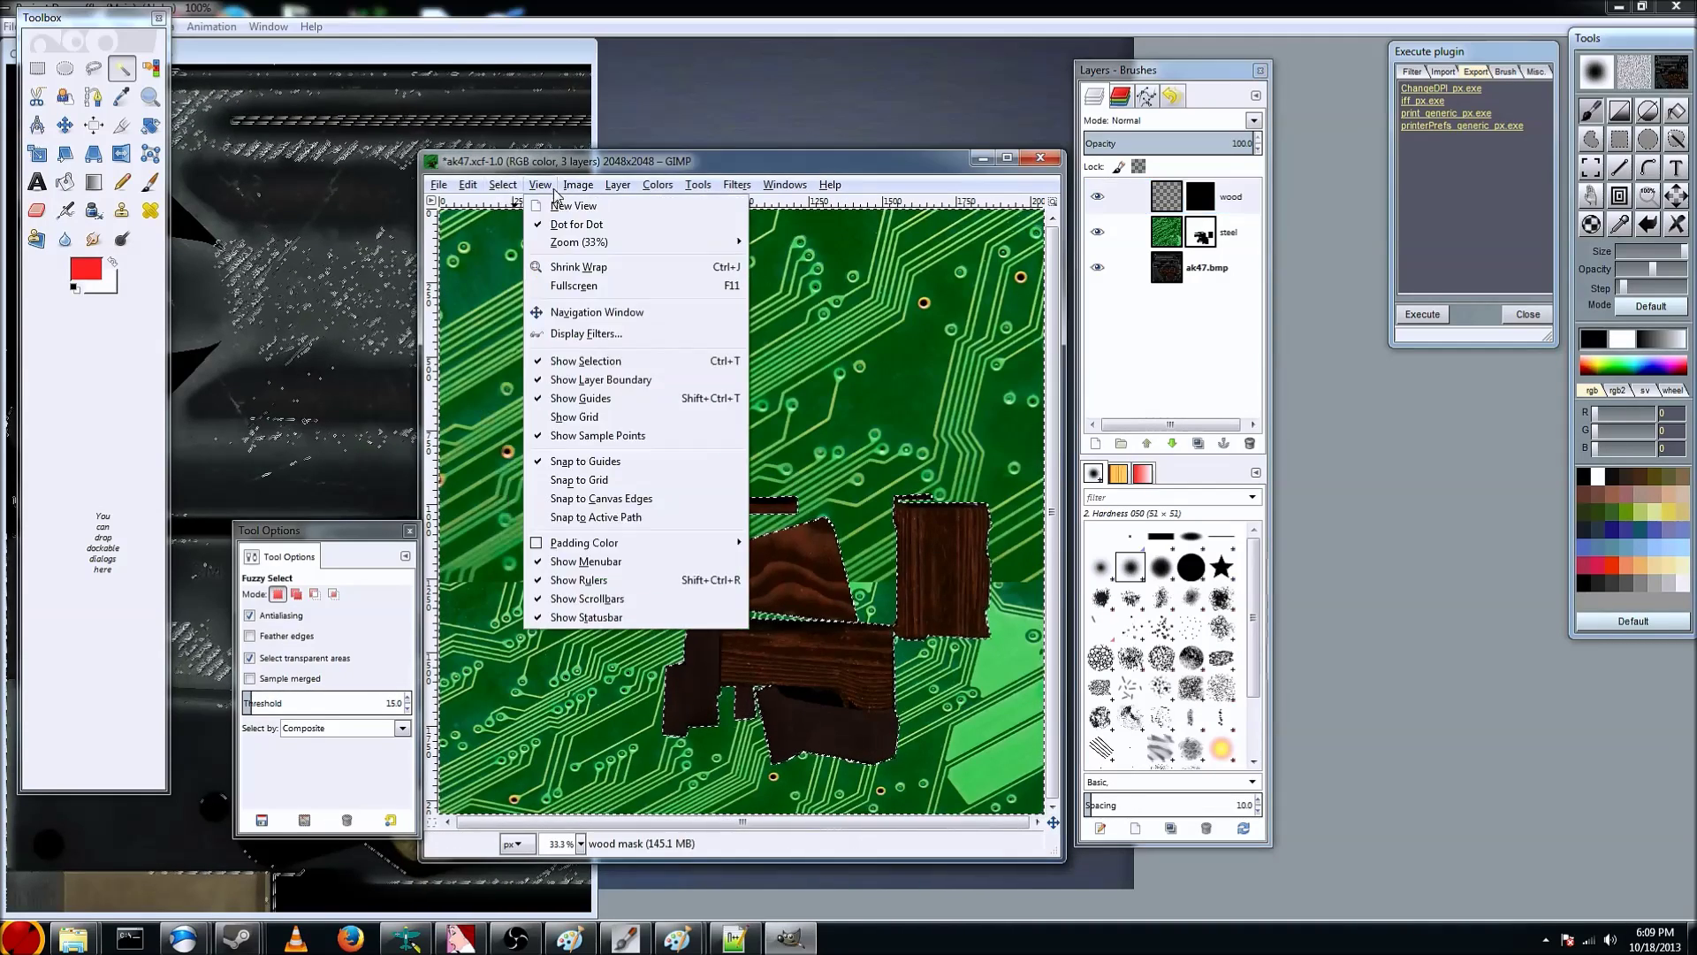
{"action": "mouse_move", "coordinate": [503, 185]}
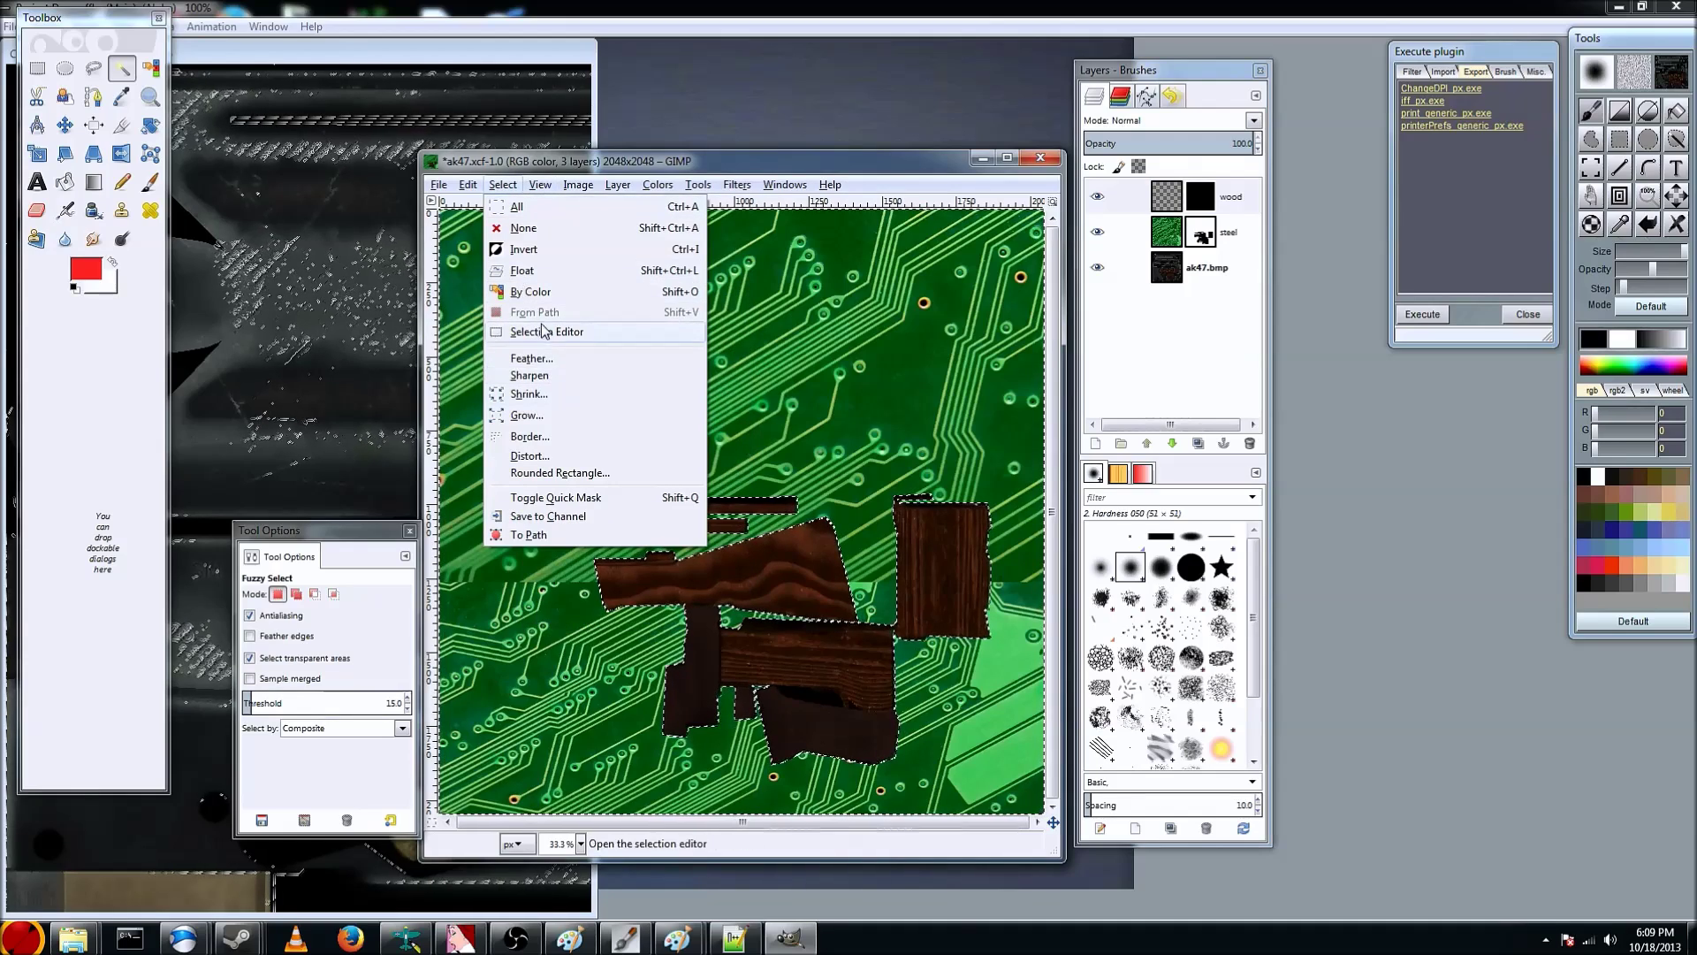
{"action": "left_click", "coordinate": [534, 251]}
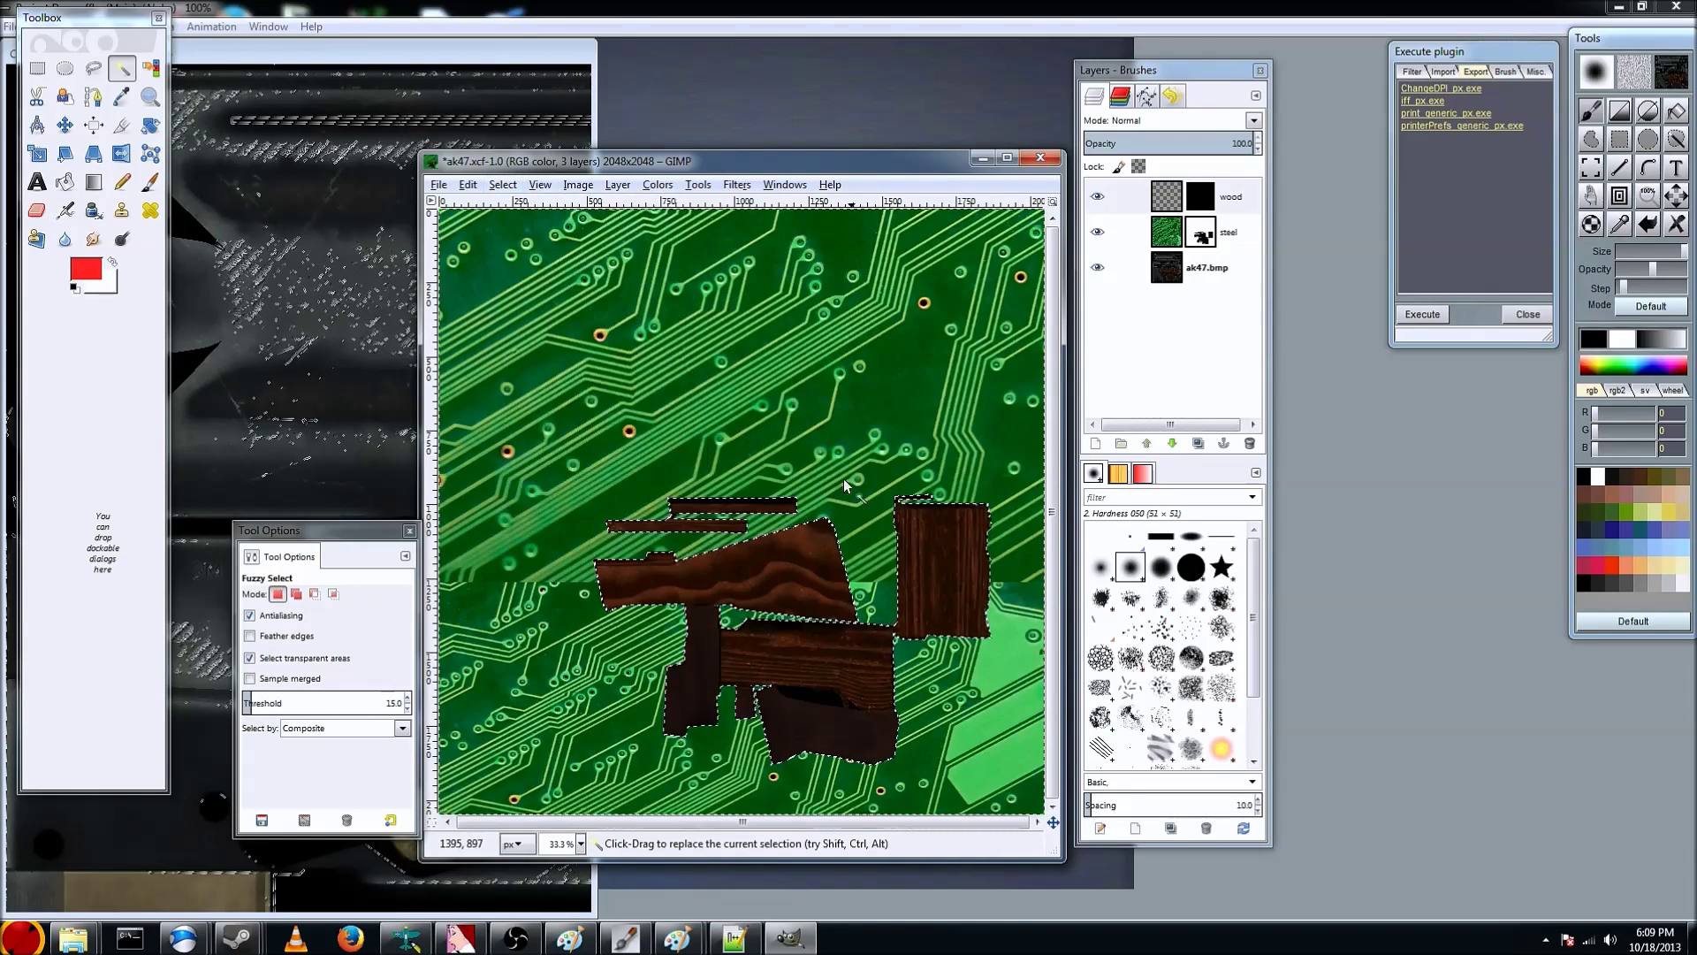
{"action": "left_click", "coordinate": [1200, 197]}
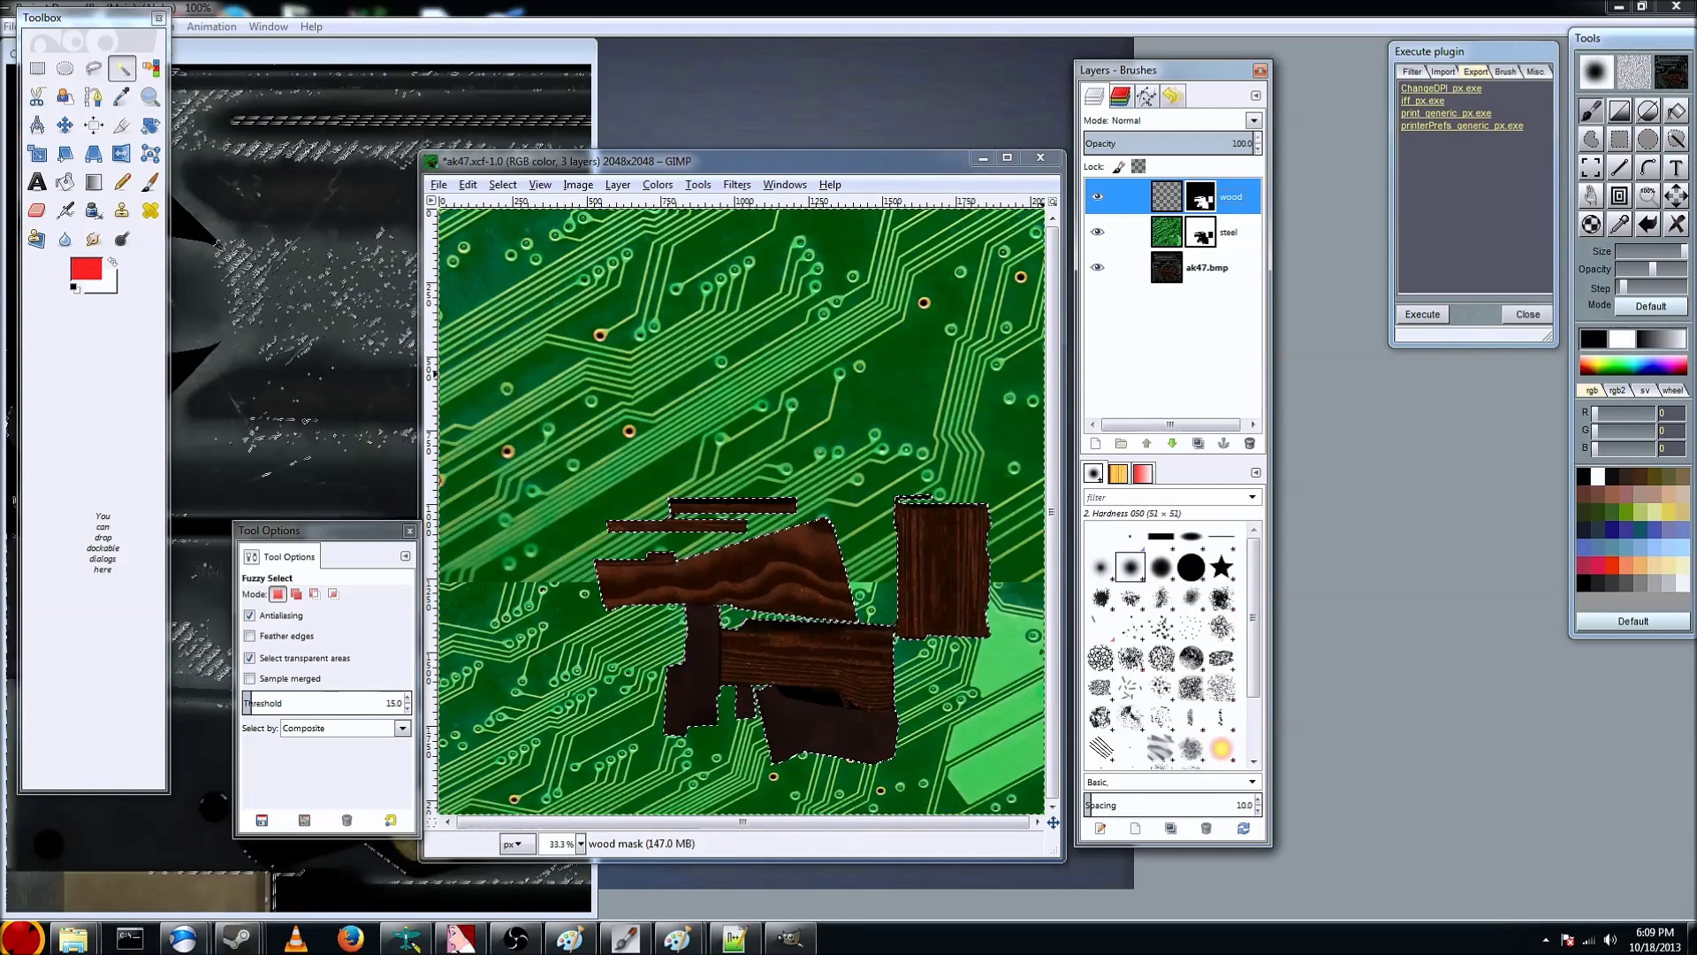
{"action": "left_click", "coordinate": [1634, 365]}
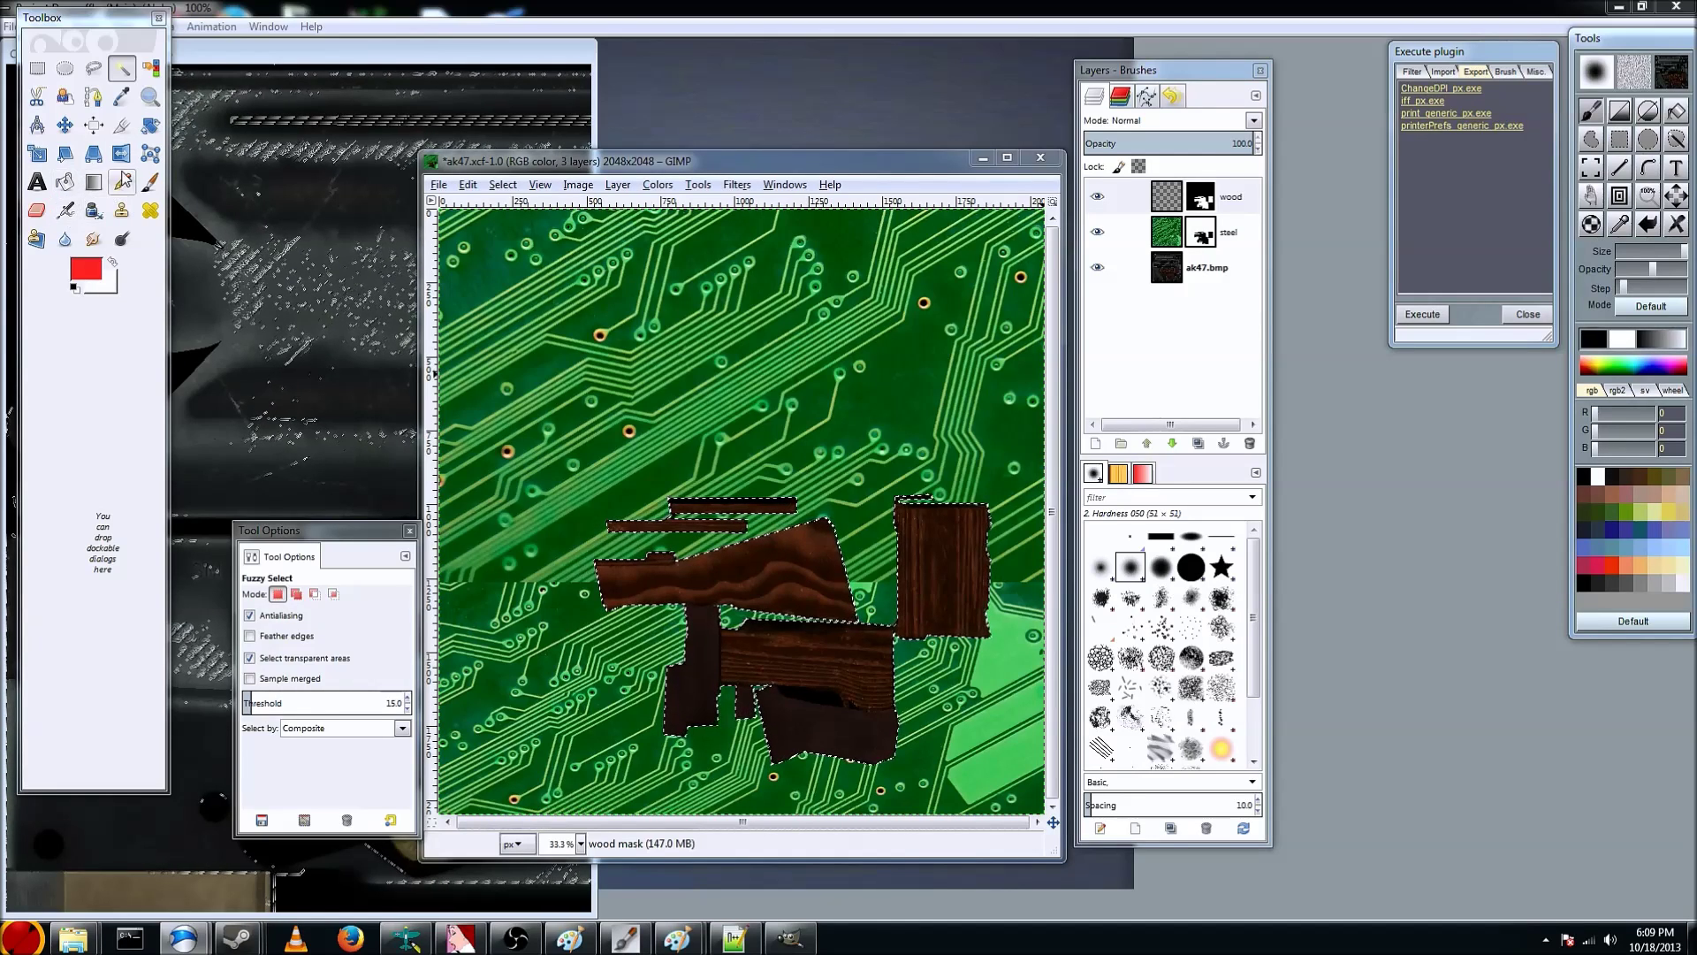
Bucket-fill the selected wooden parts on the wood layer itself with the Stone pattern
{"action": "left_click", "coordinate": [65, 183]}
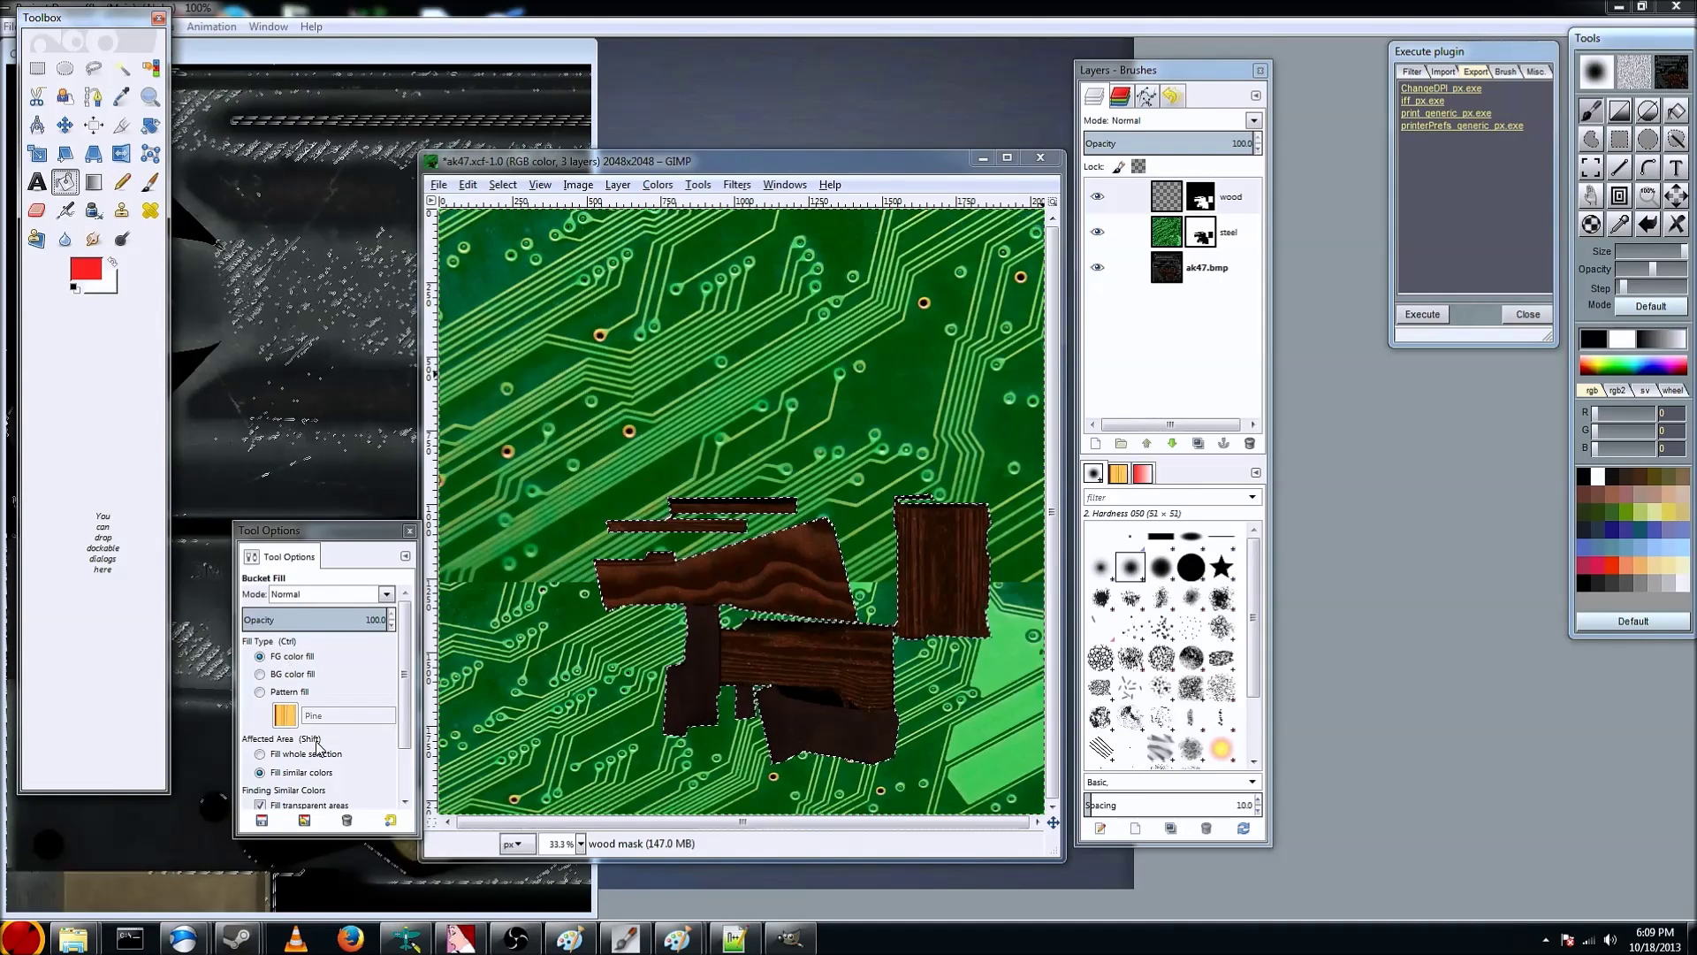
{"action": "left_click", "coordinate": [284, 715]}
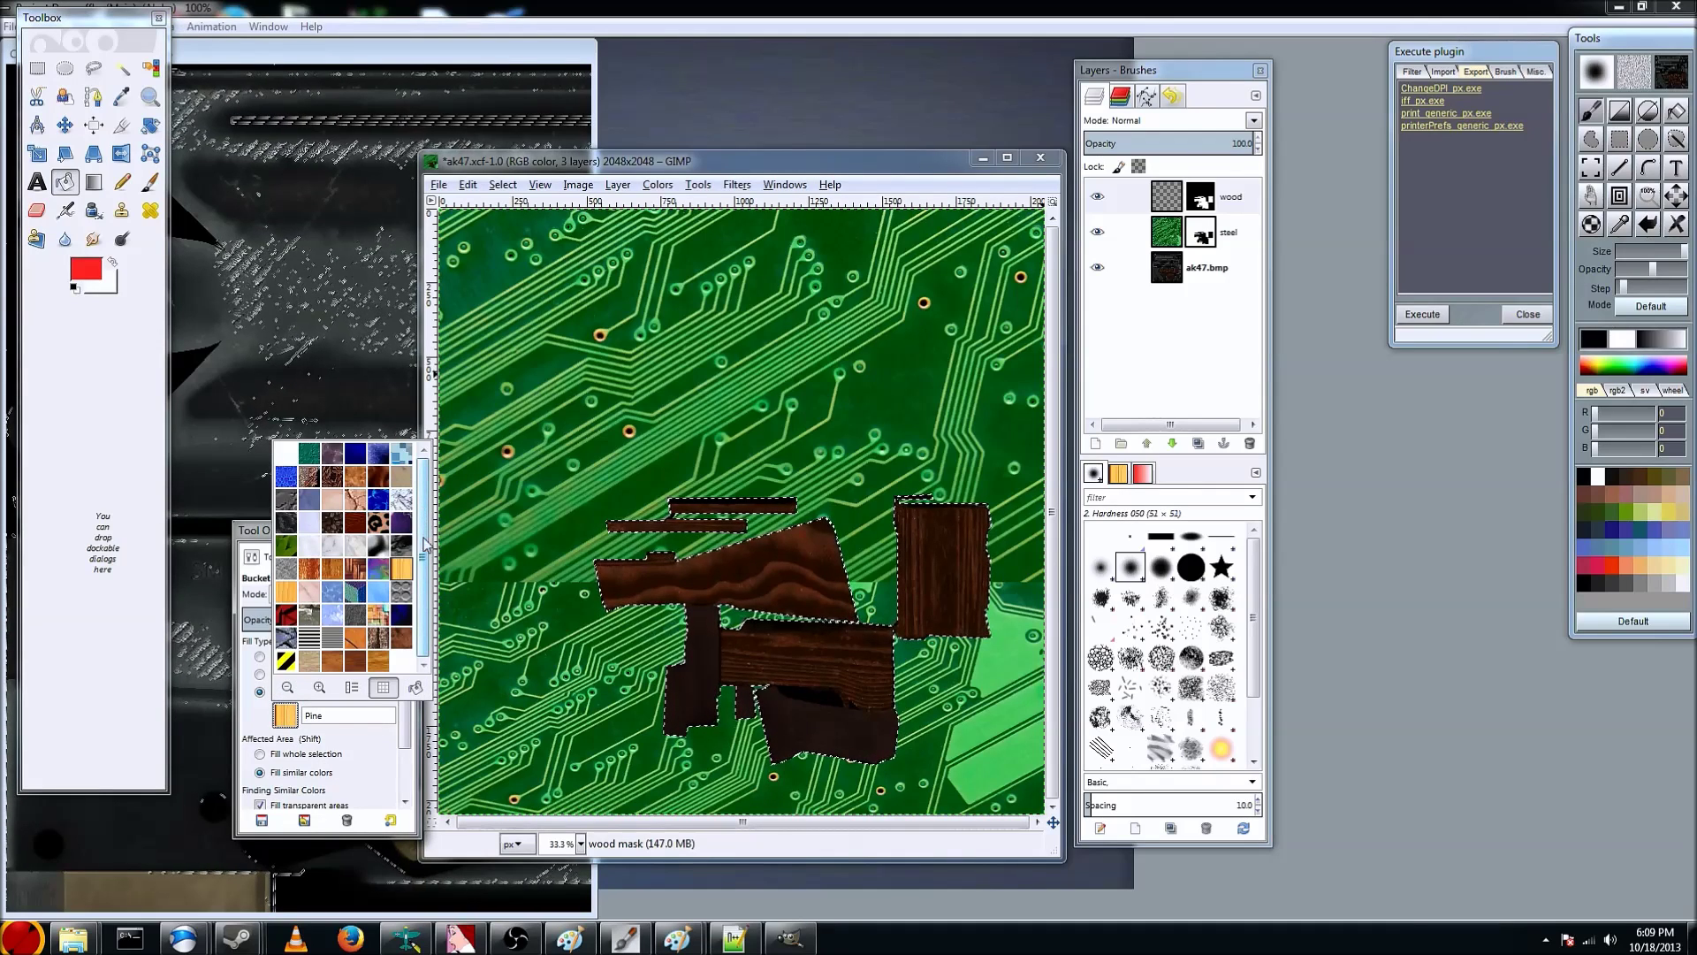
{"action": "left_click", "coordinate": [294, 635]}
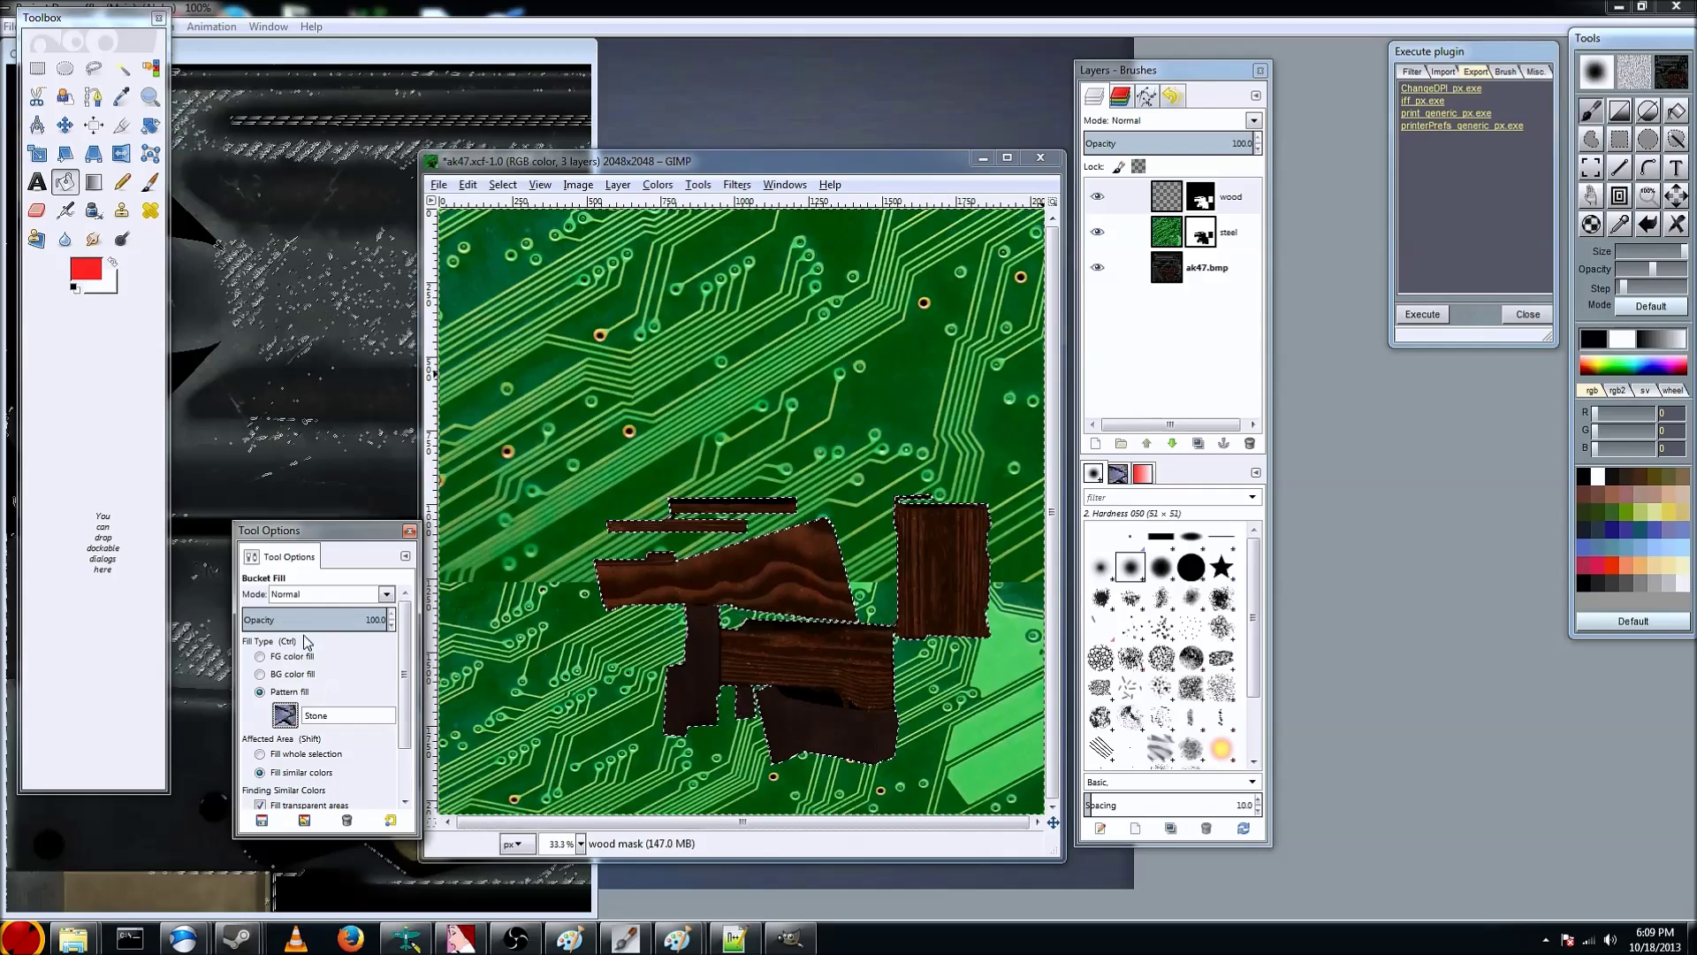
{"action": "left_click", "coordinate": [759, 590]}
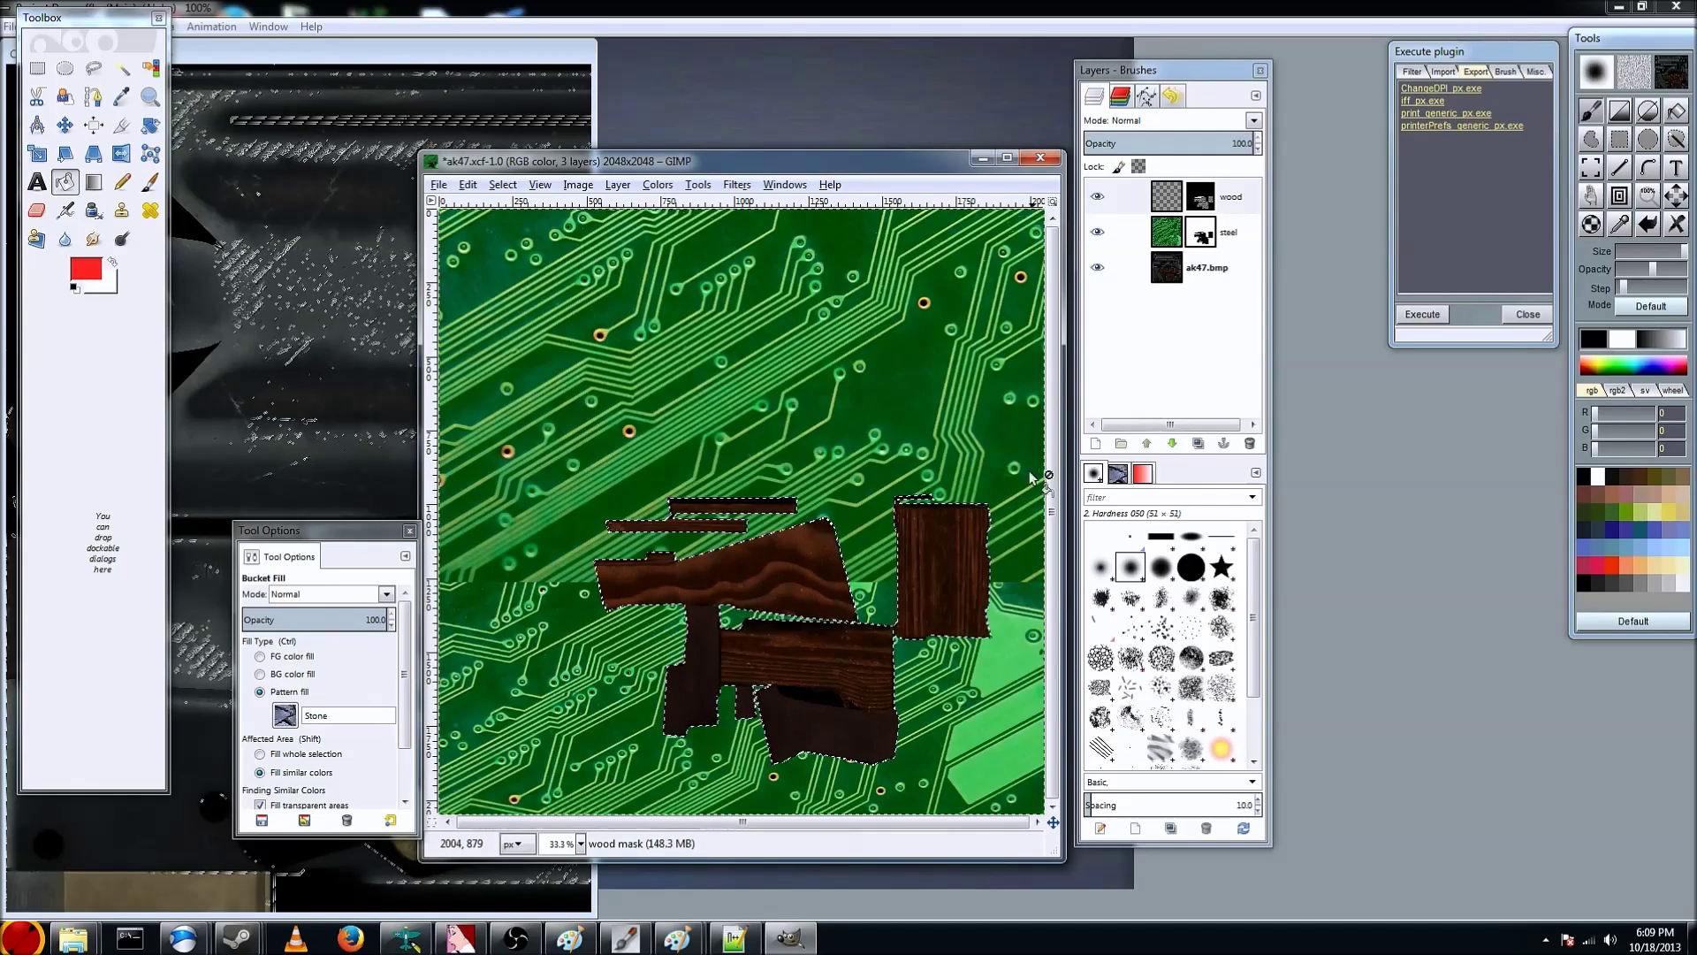
{"action": "left_click", "coordinate": [1166, 187]}
{"action": "left_click", "coordinate": [774, 591]}
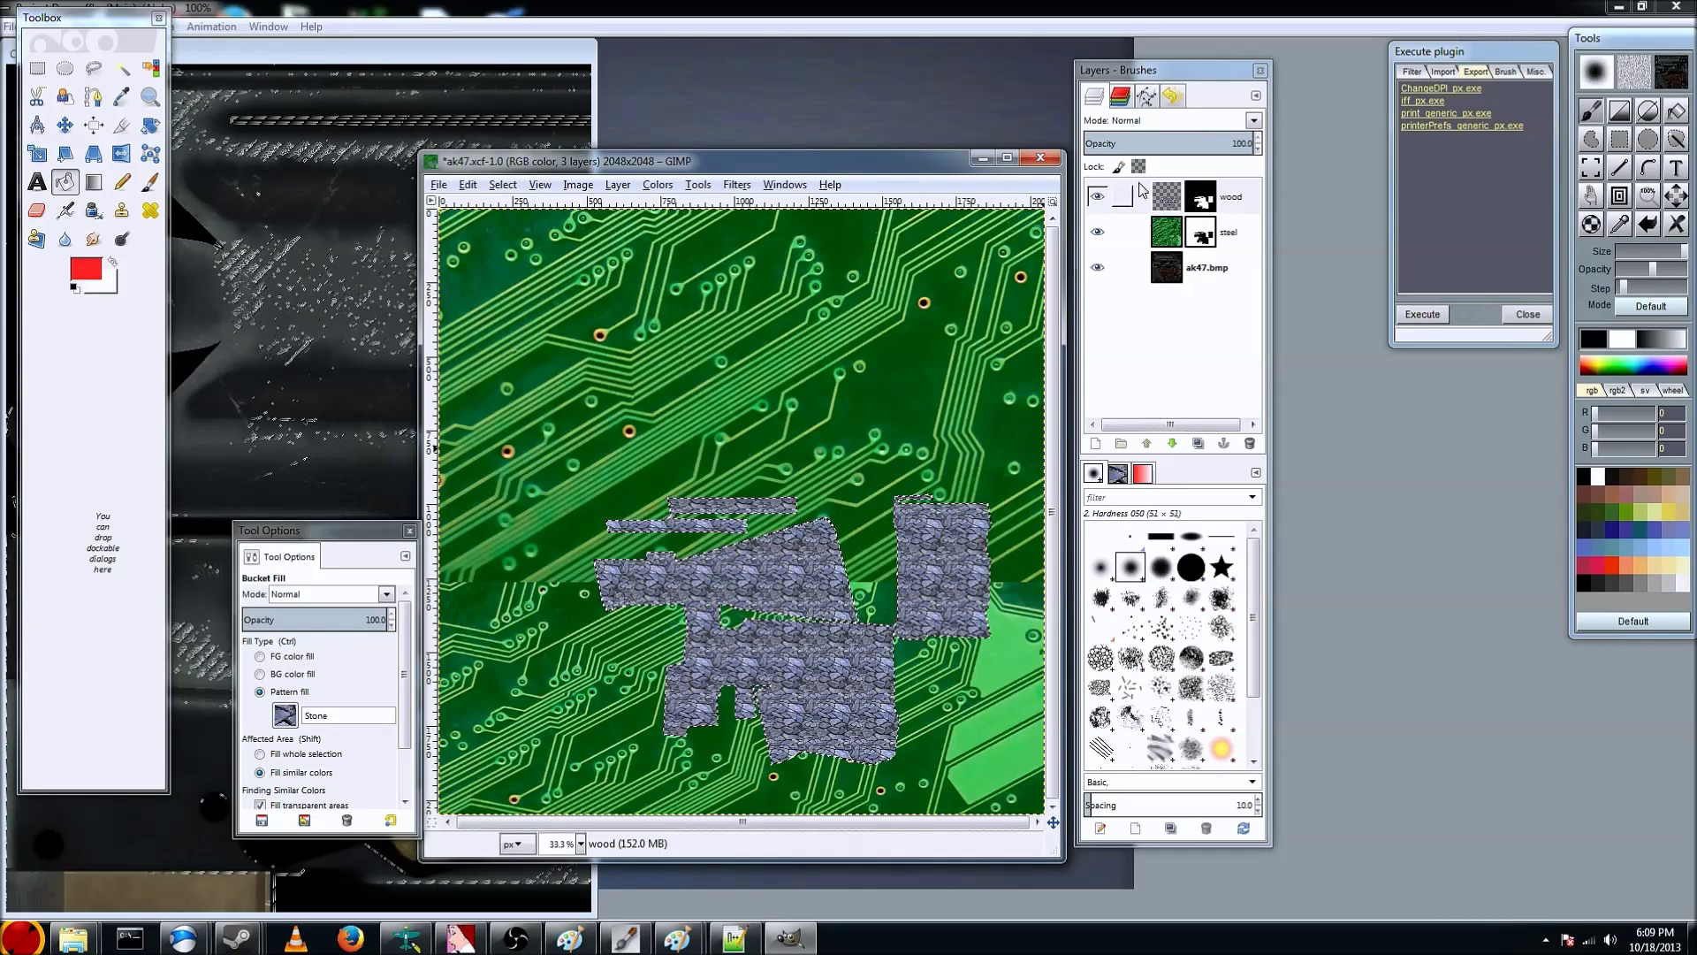
Hide the wood layer and outline the dark grip pieces below the wooden stock with a closed Free Select polygon
{"action": "left_click", "coordinate": [1097, 197]}
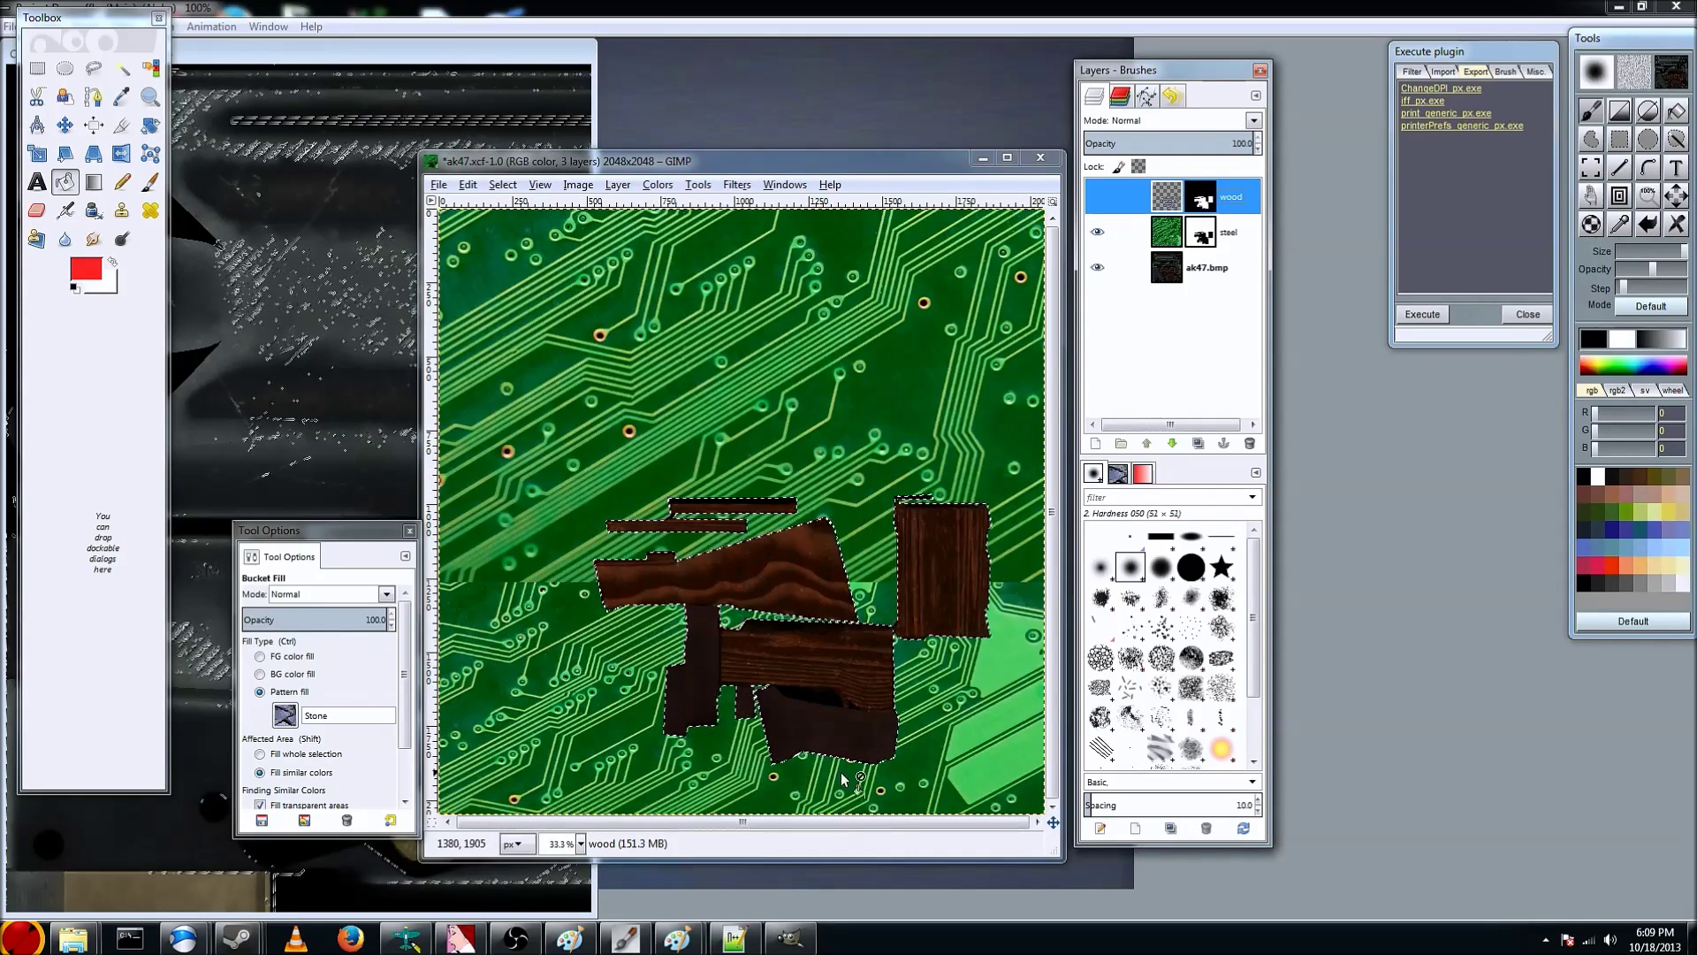
{"action": "left_click", "coordinate": [92, 68]}
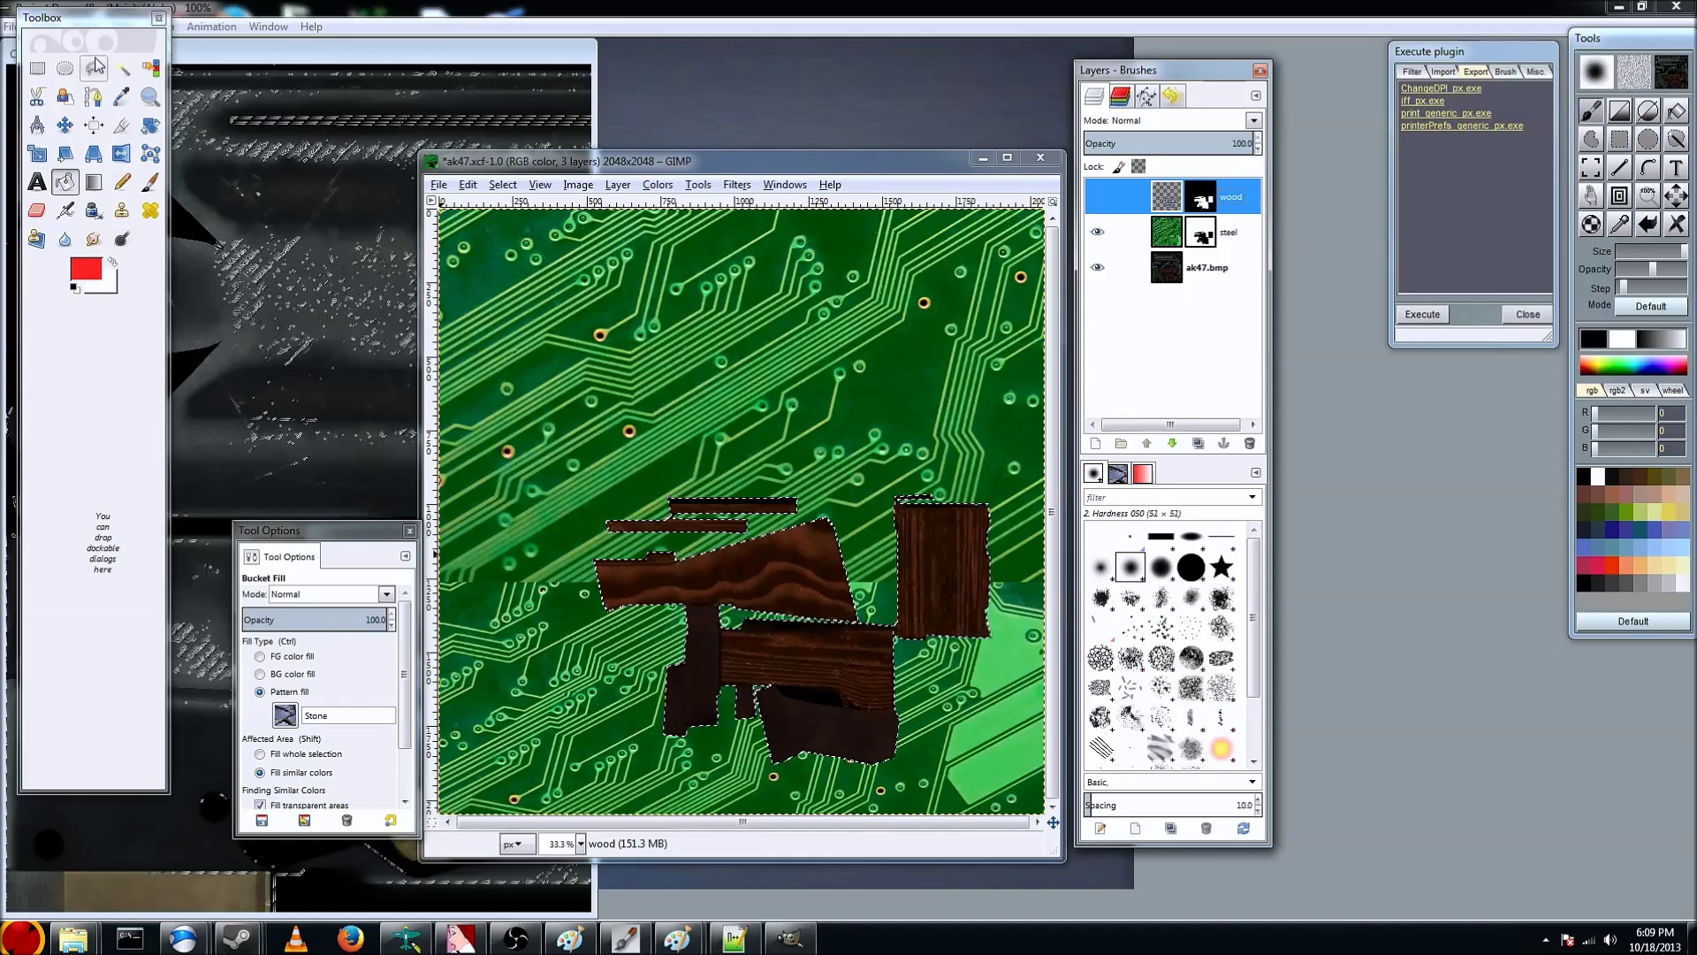
{"action": "left_click", "coordinate": [724, 608]}
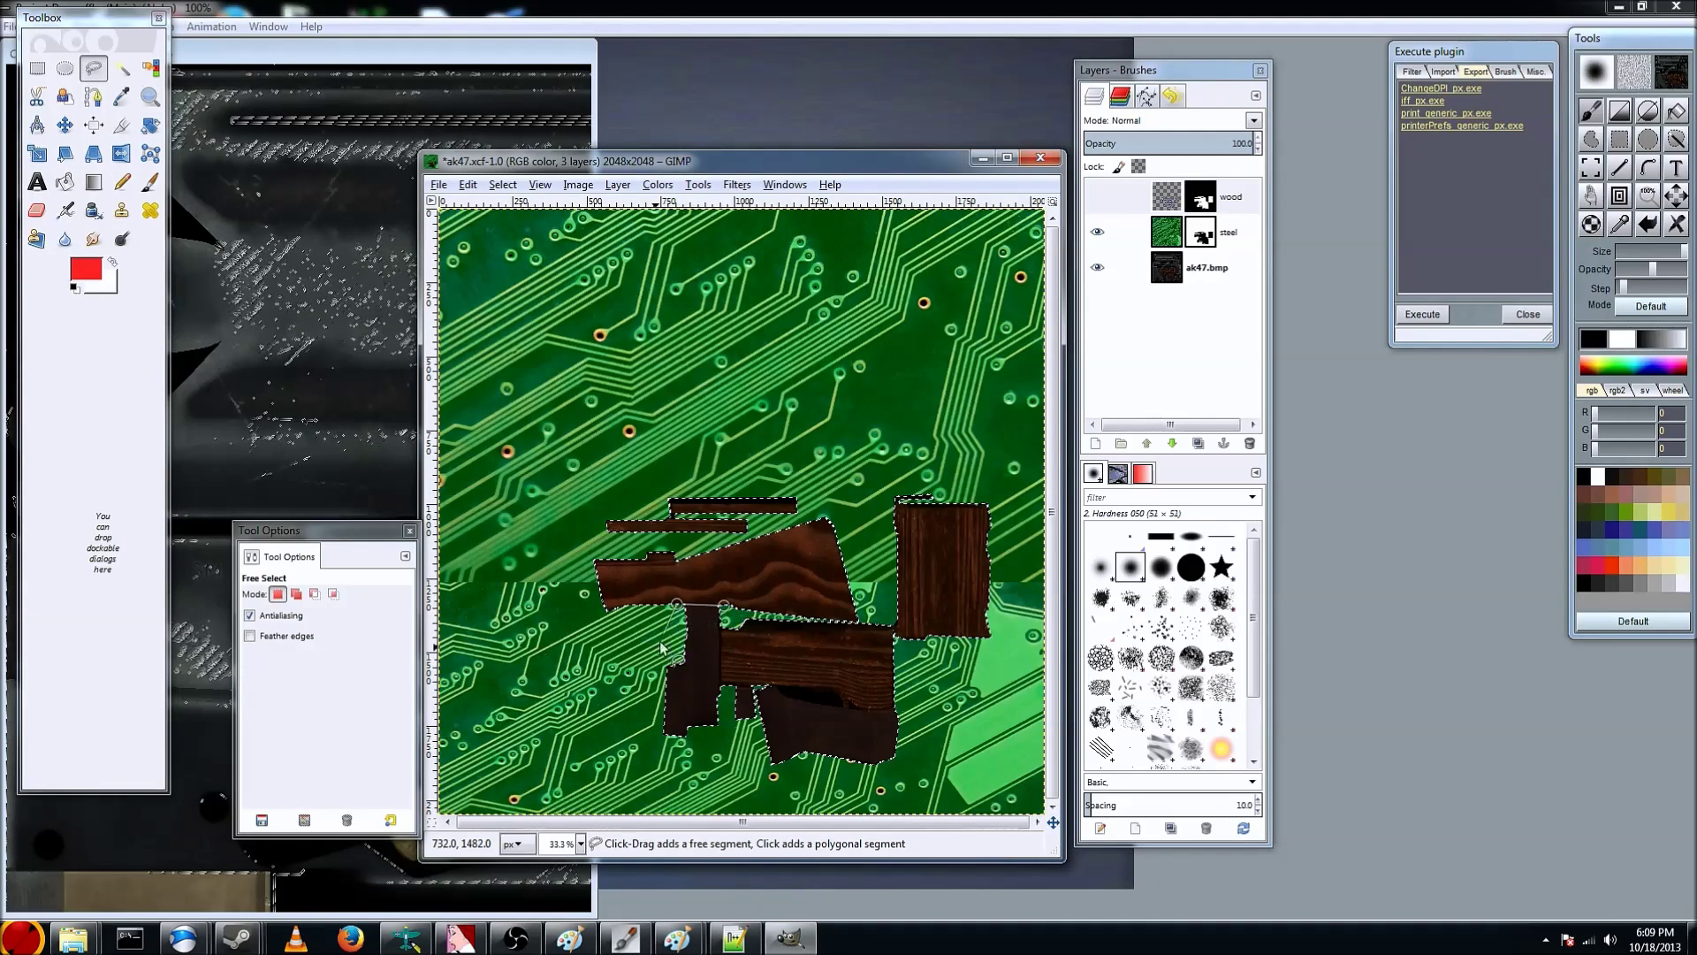
{"action": "left_click", "coordinate": [667, 768]}
{"action": "left_click", "coordinate": [631, 741]}
{"action": "left_click", "coordinate": [877, 791]}
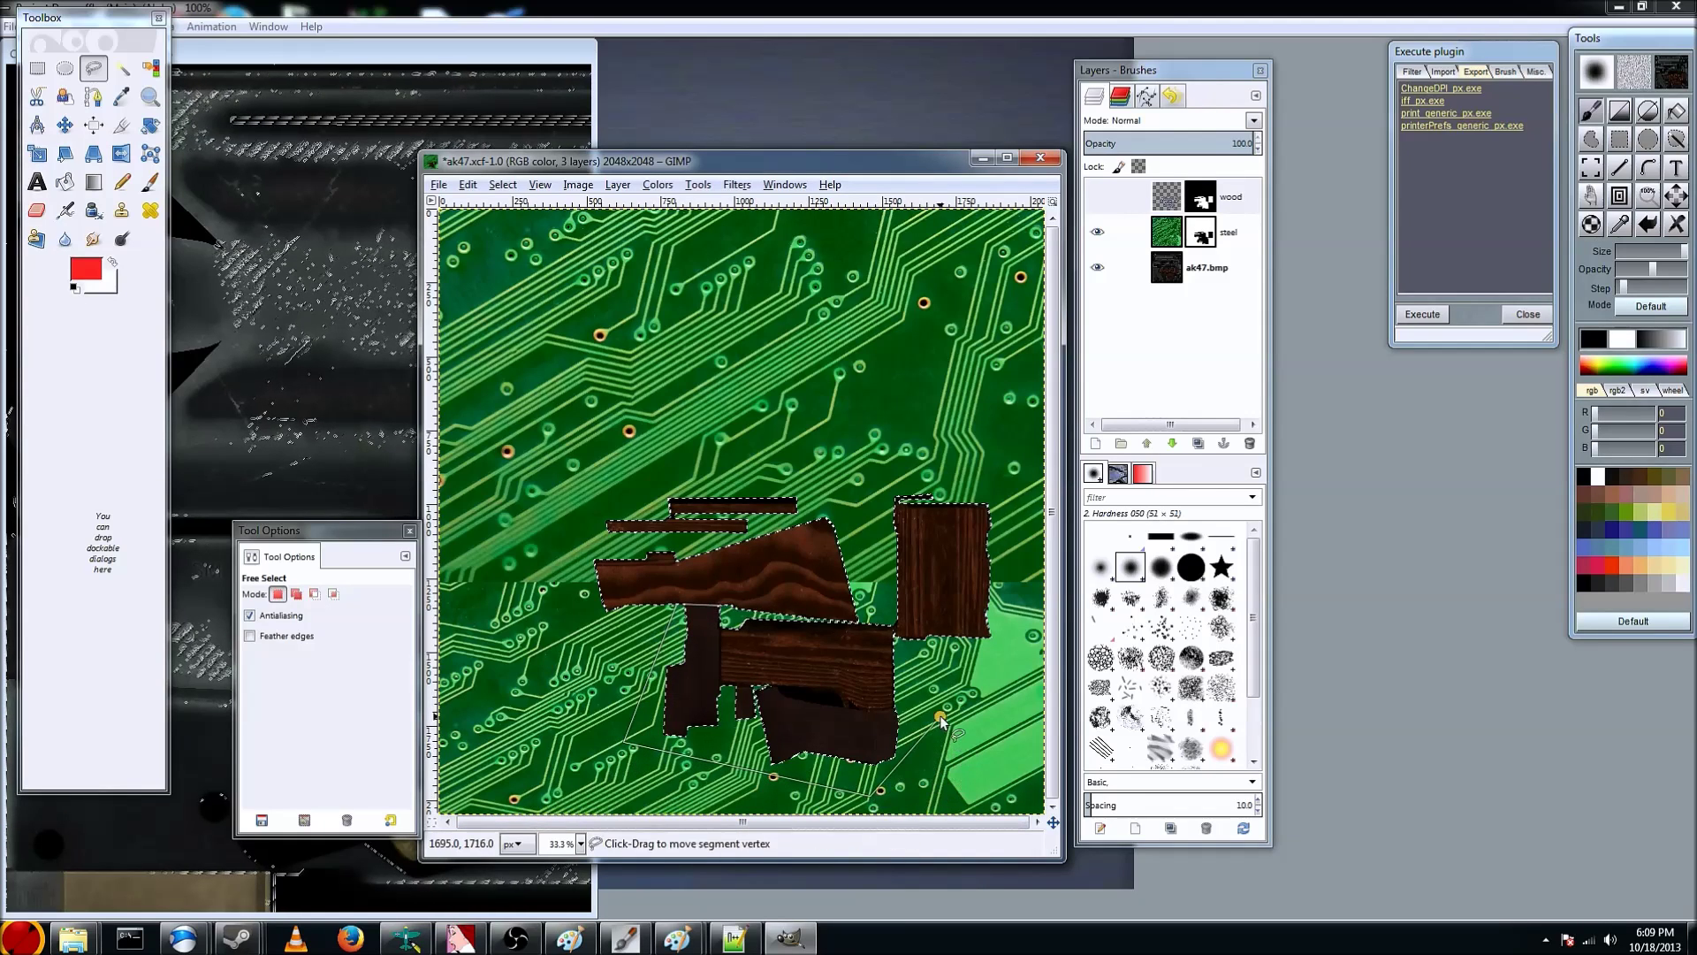
{"action": "left_click", "coordinate": [890, 712]}
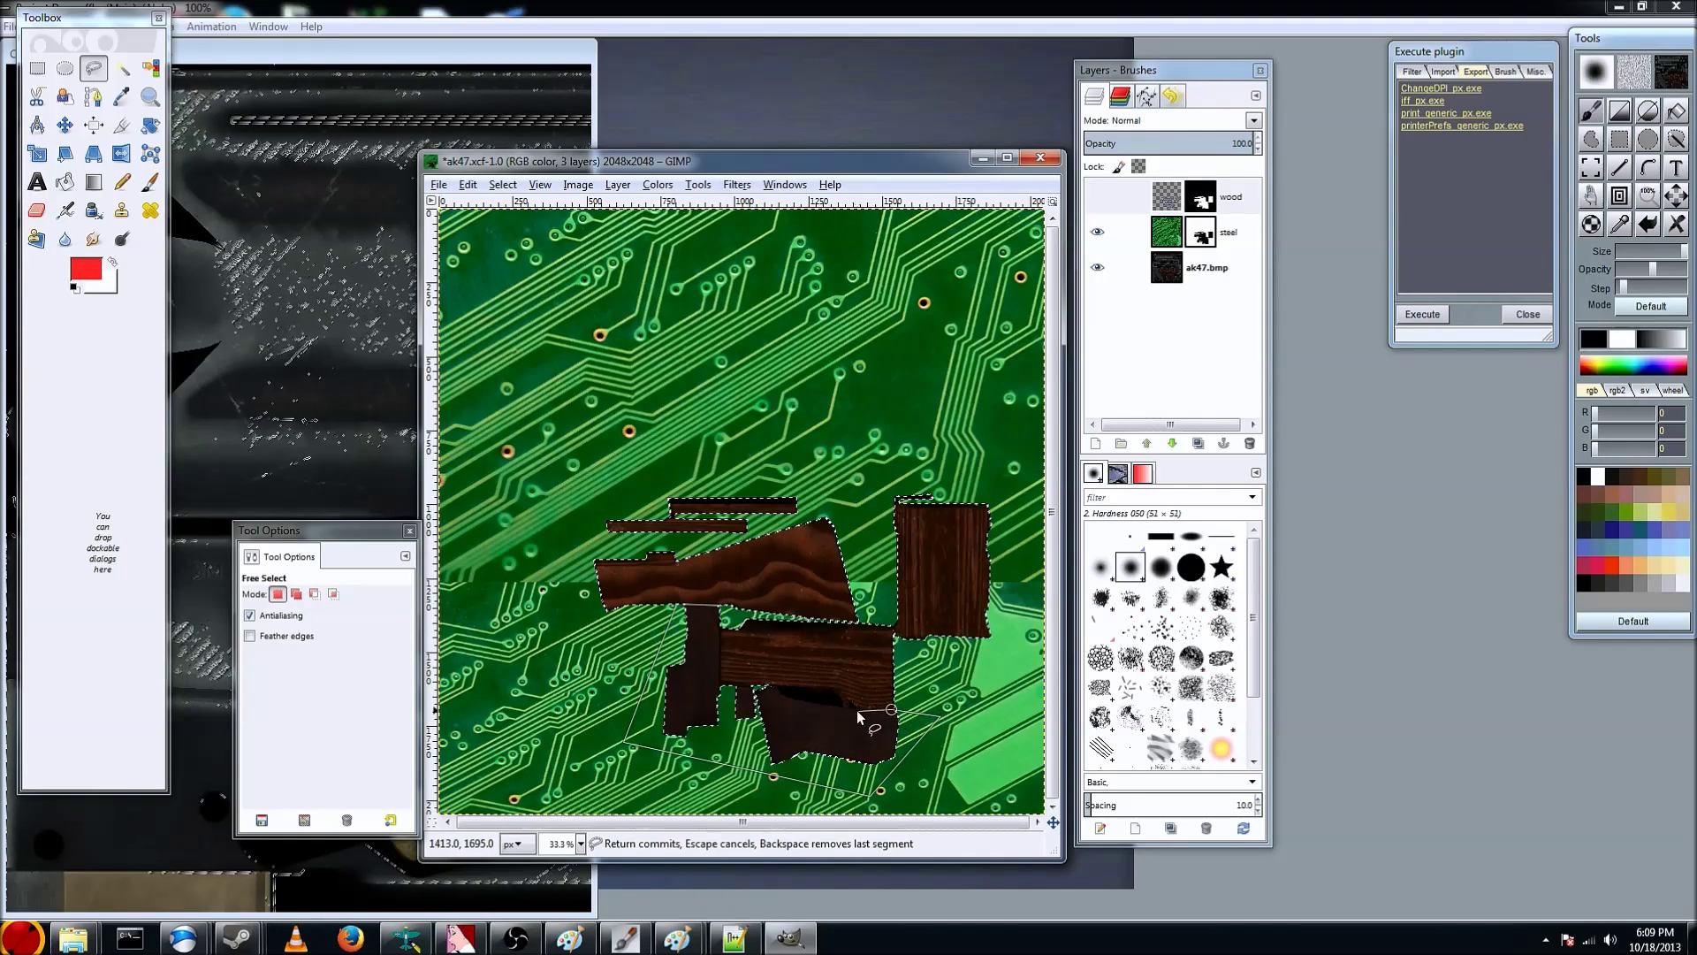
{"action": "left_click", "coordinate": [797, 703]}
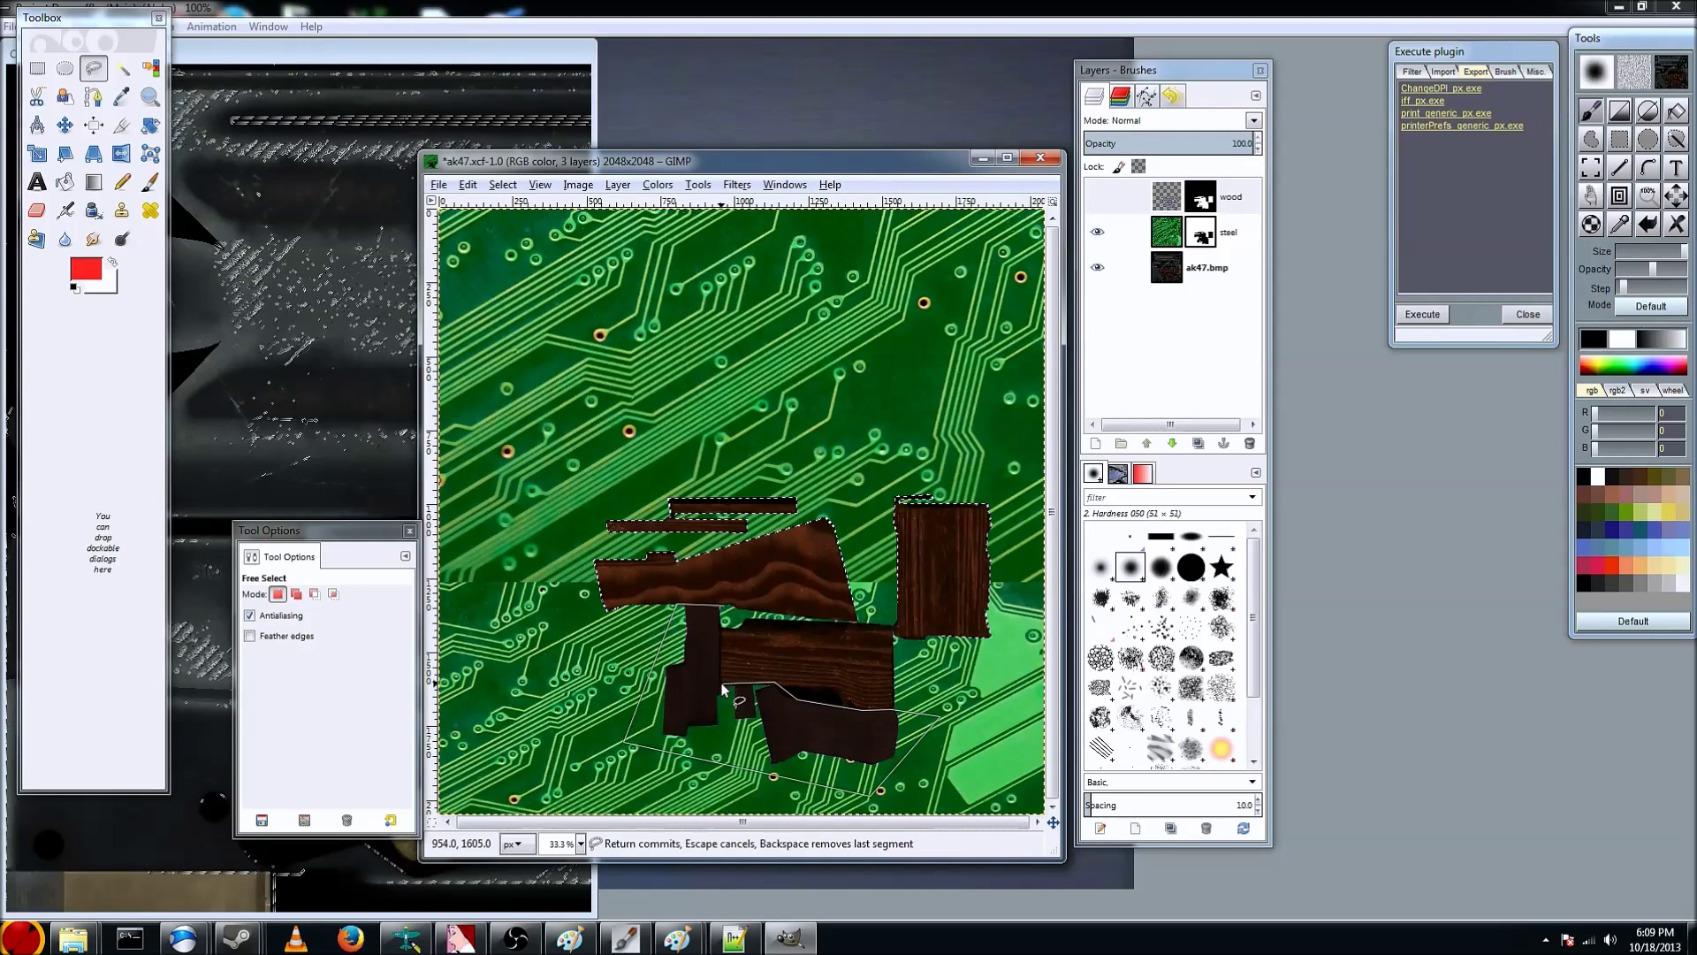
{"action": "left_click", "coordinate": [723, 609]}
{"action": "key", "text": "Return"}
Show the wood layer and darken the selected grip pieces with Brightness-Contrast, using brightness -125 and contrast 42
{"action": "left_click", "coordinate": [1164, 203]}
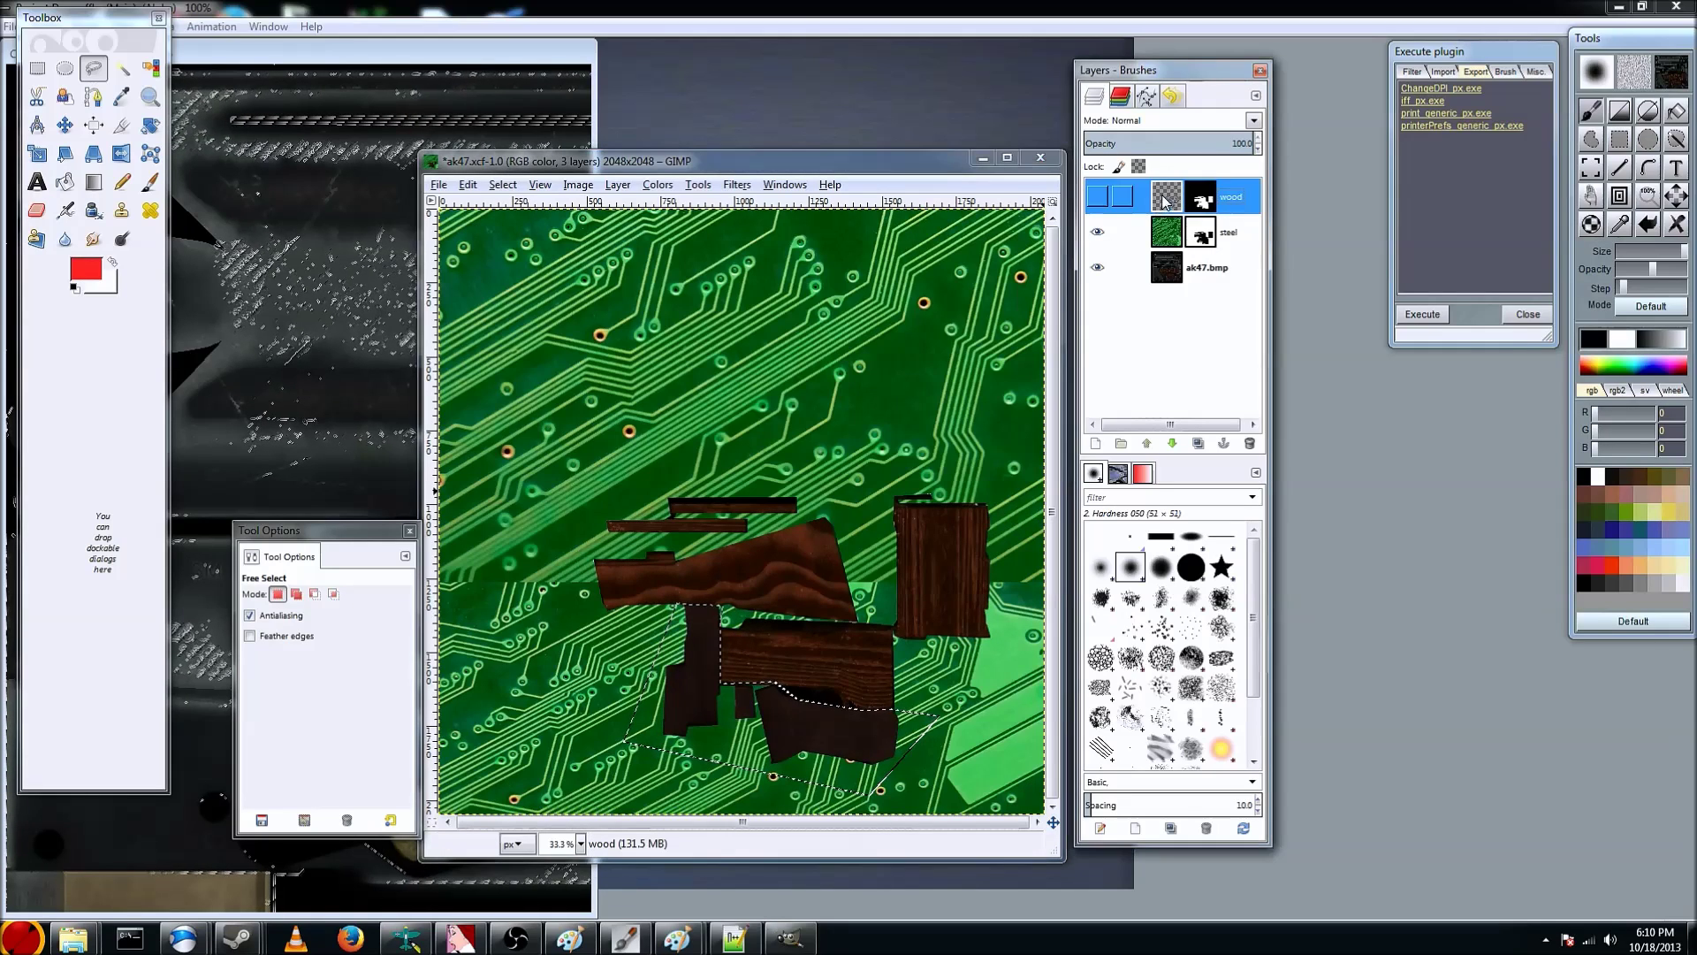
{"action": "left_click", "coordinate": [1098, 196]}
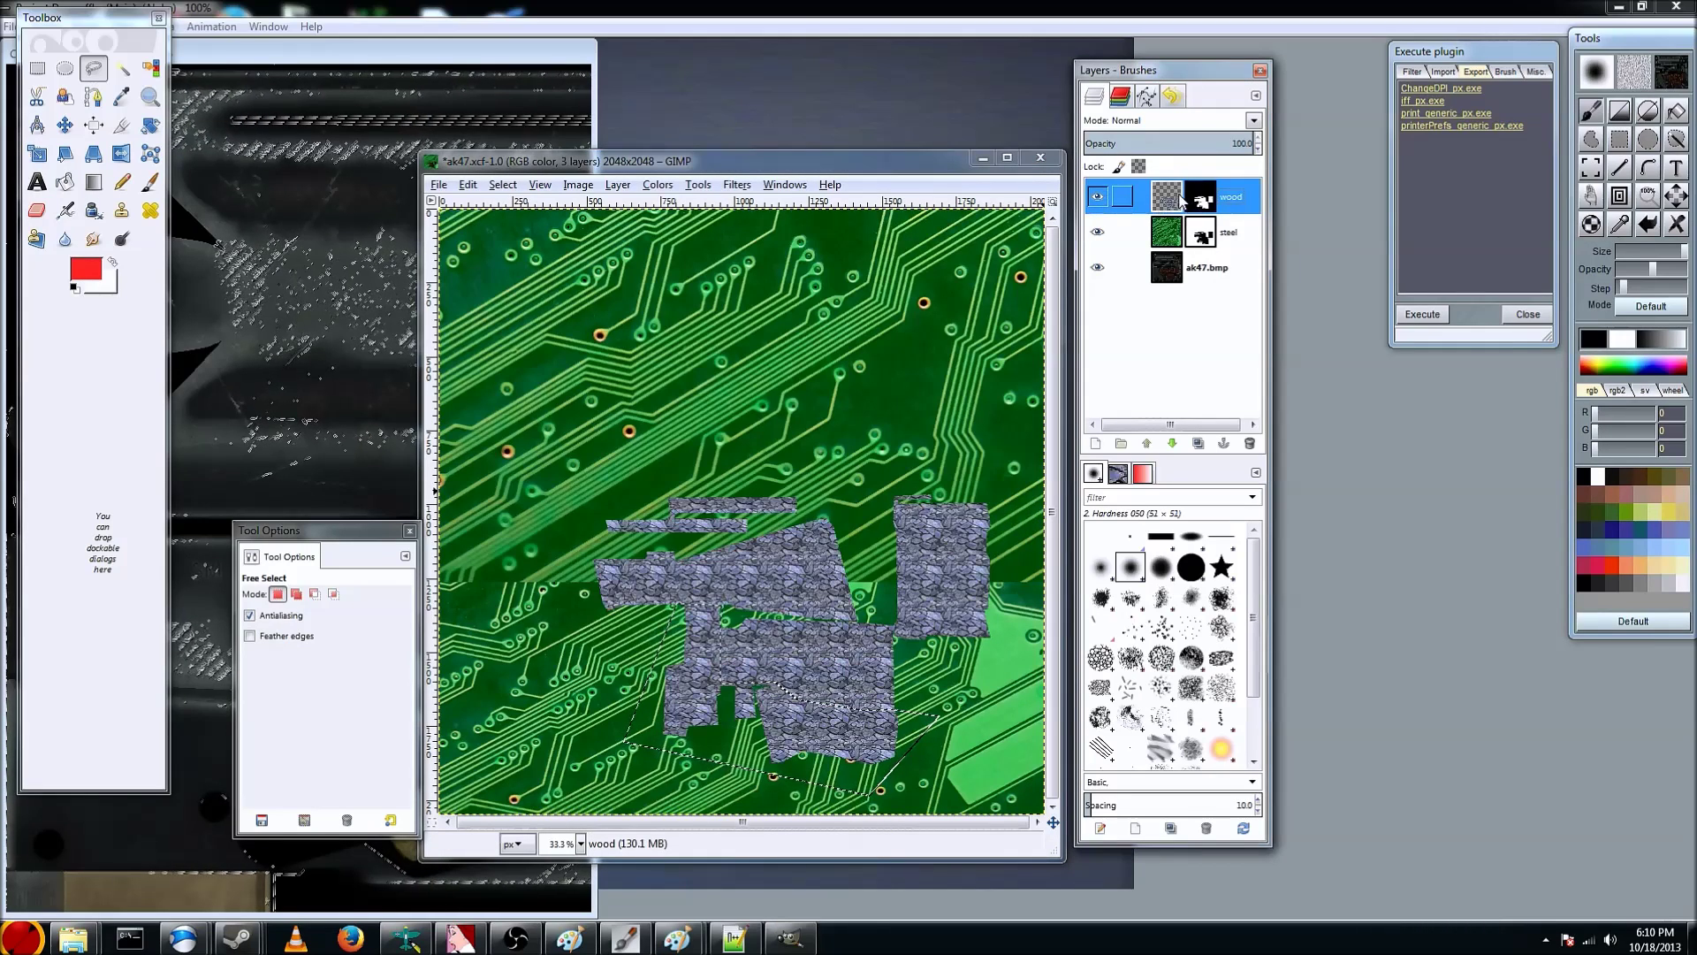
{"action": "left_click", "coordinate": [658, 184]}
{"action": "left_click", "coordinate": [701, 270]}
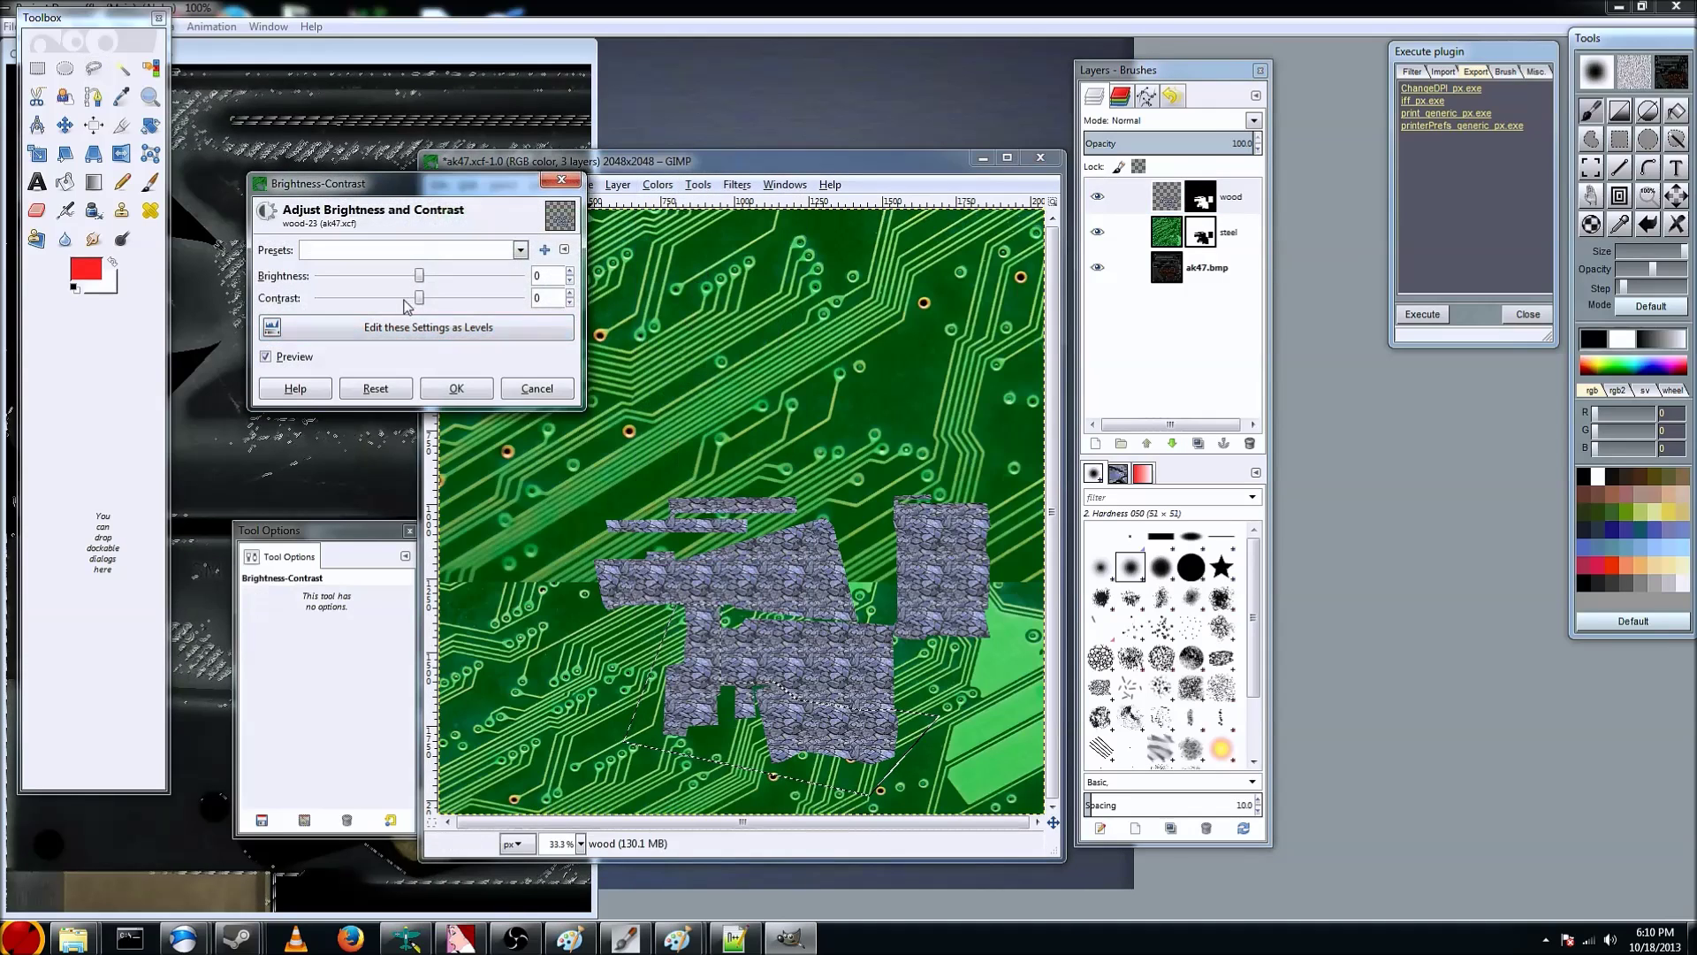
{"action": "left_click_drag", "start_coordinate": [423, 282], "coordinate": [503, 301]}
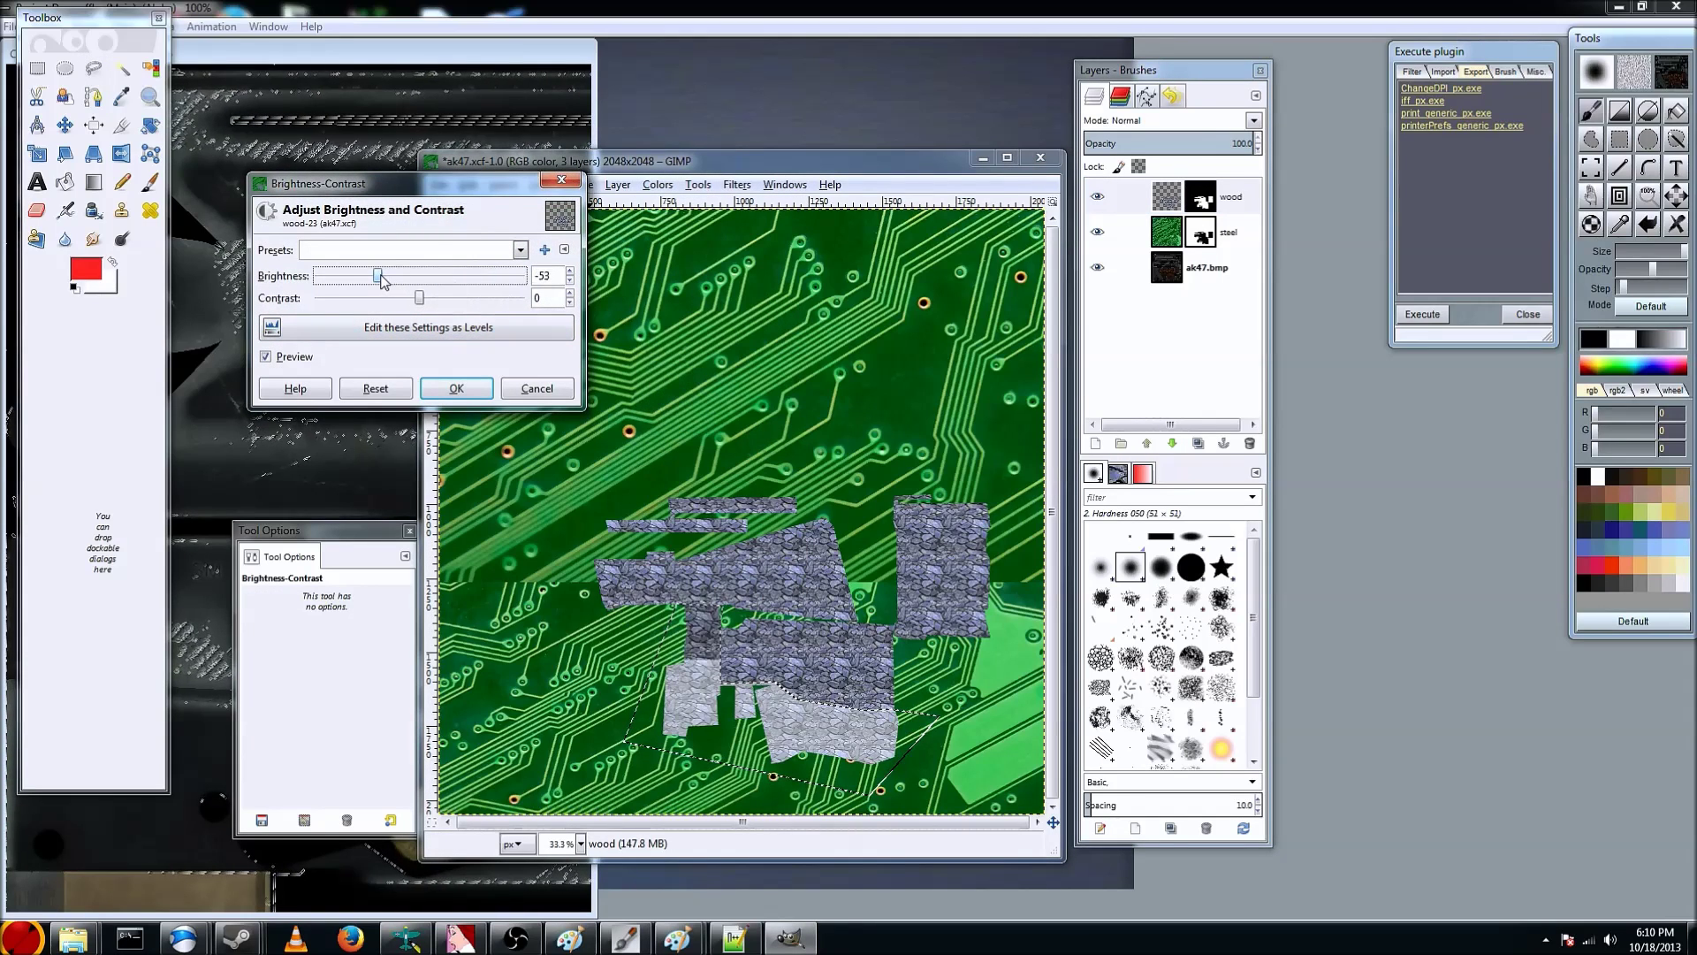
{"action": "left_click_drag", "start_coordinate": [424, 301], "coordinate": [449, 304]}
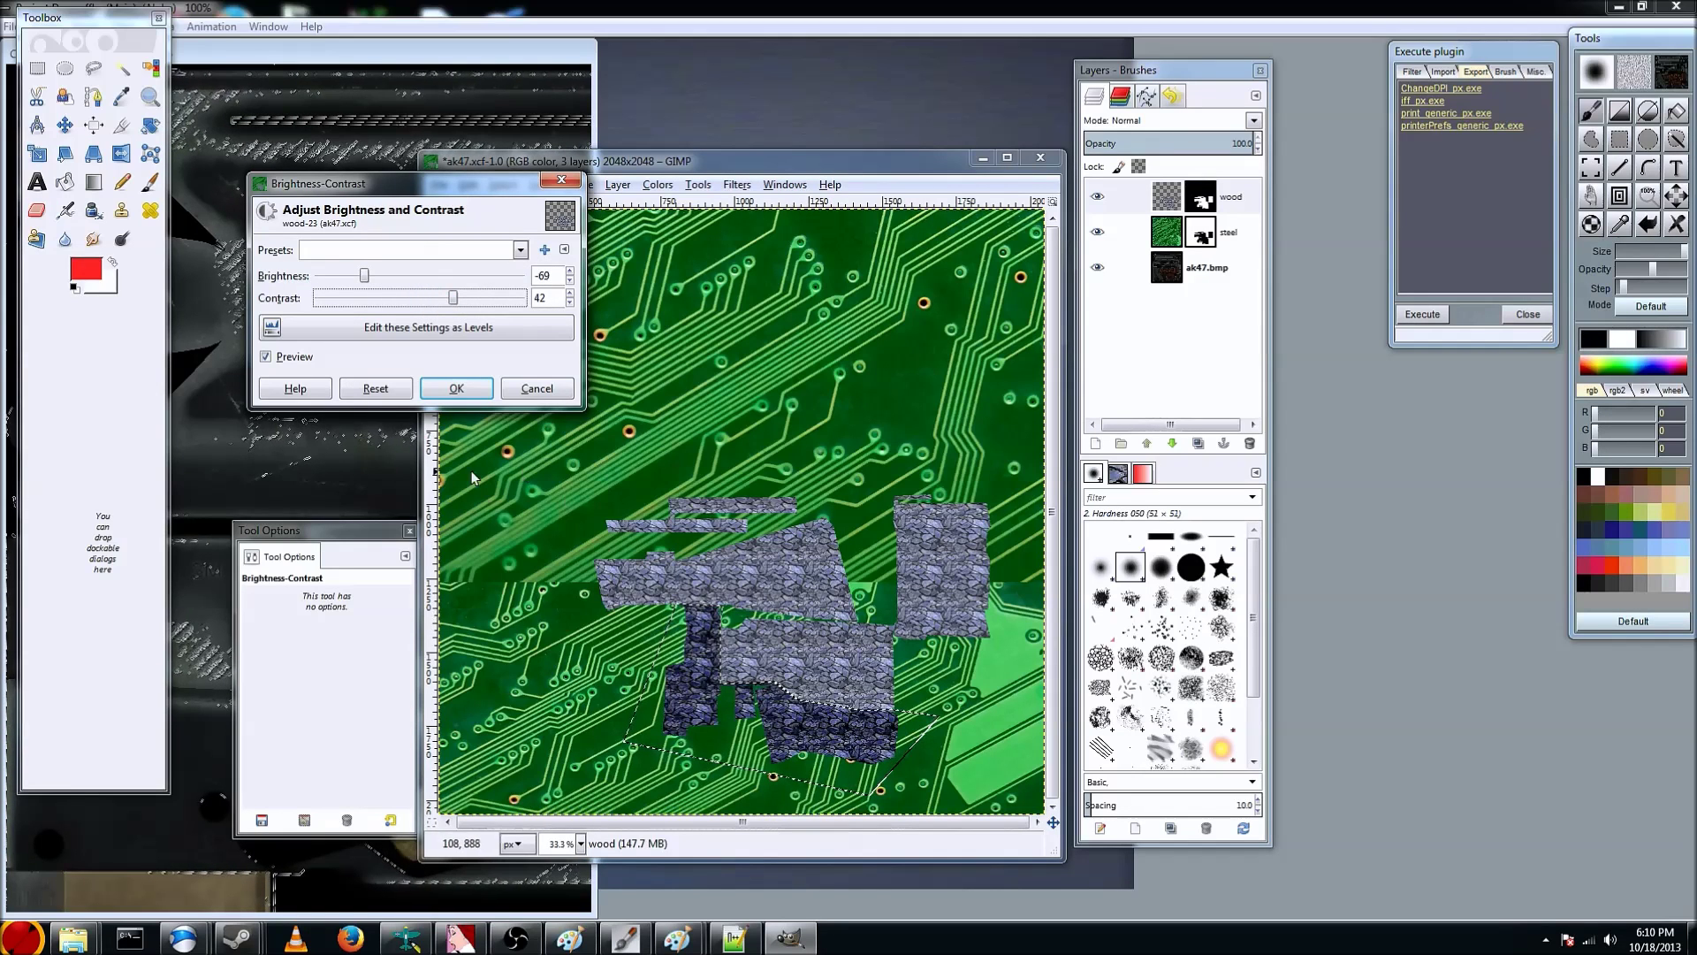
{"action": "left_click_drag", "start_coordinate": [364, 279], "coordinate": [319, 278]}
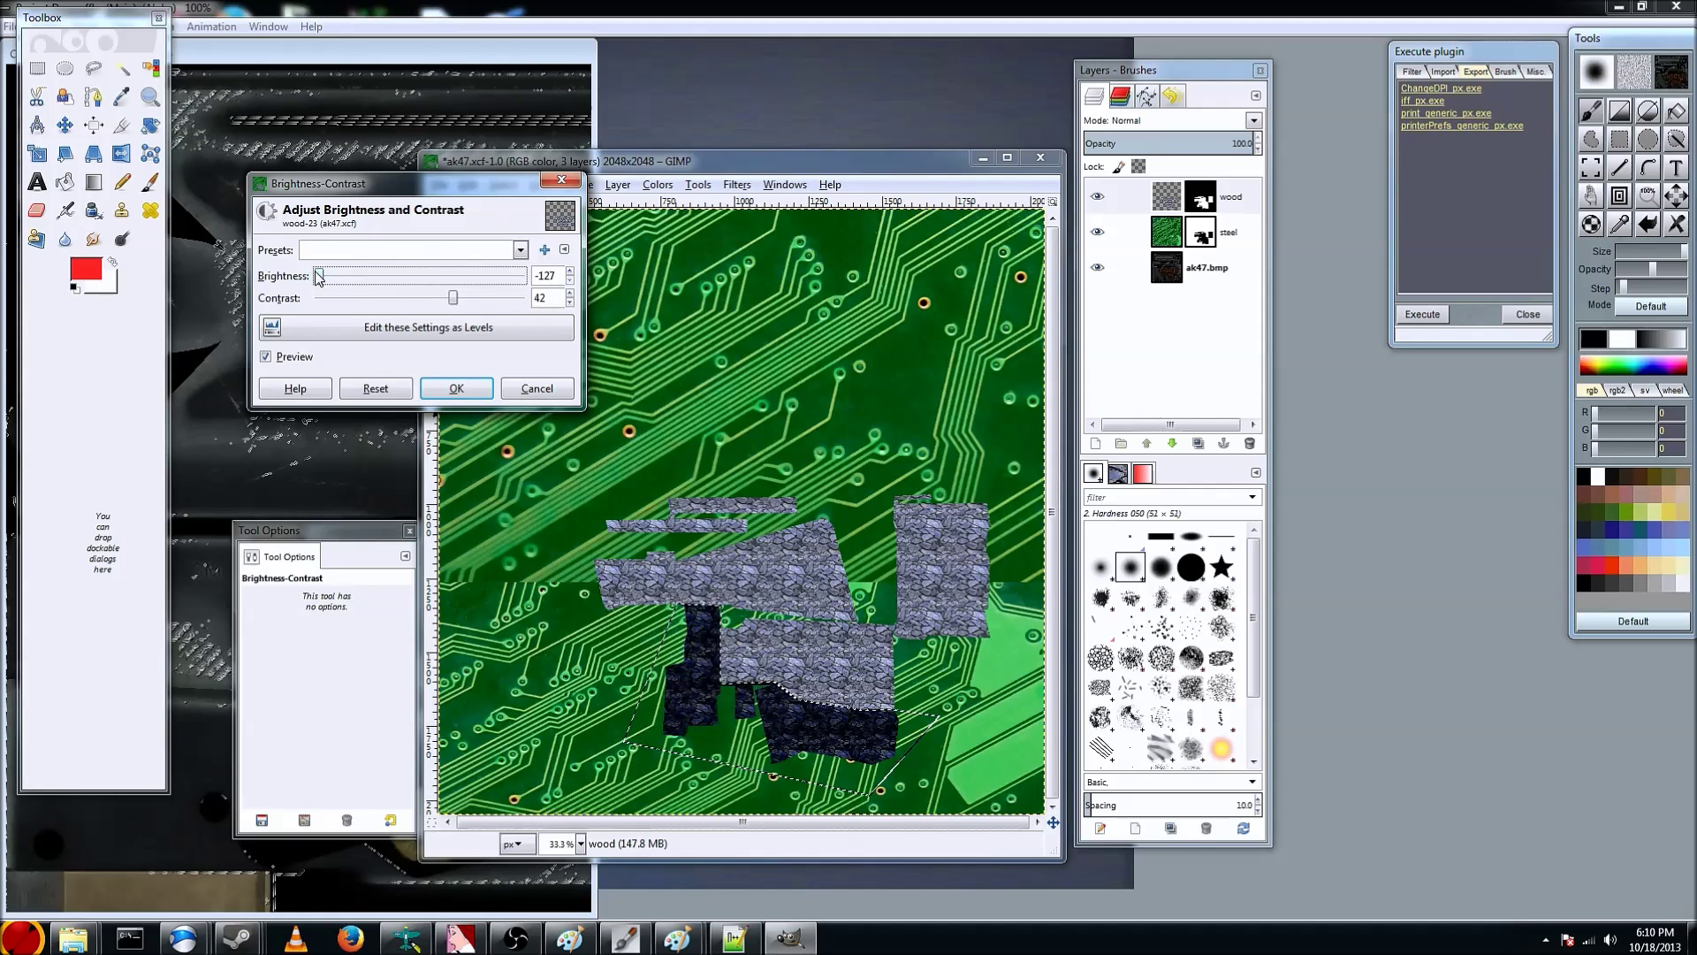
{"action": "left_click", "coordinate": [468, 392]}
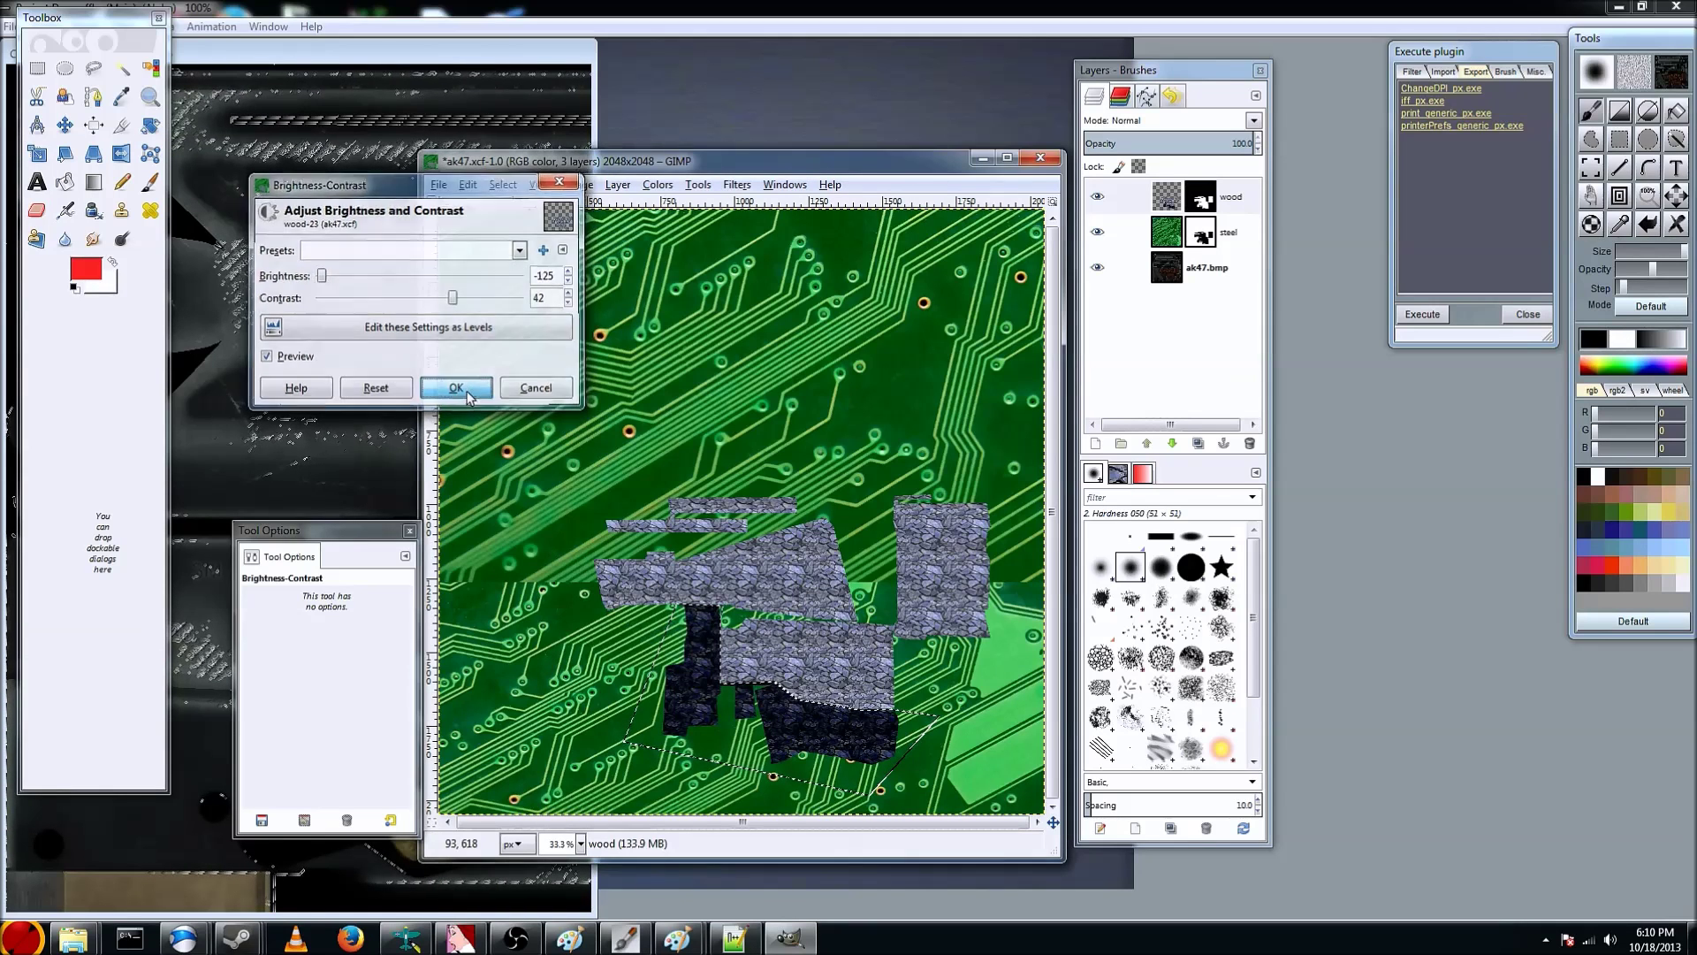
Invert the selection and adjust the remaining stone areas of the wood layer to brightness -41 and contrast 54
{"action": "left_click", "coordinate": [513, 190]}
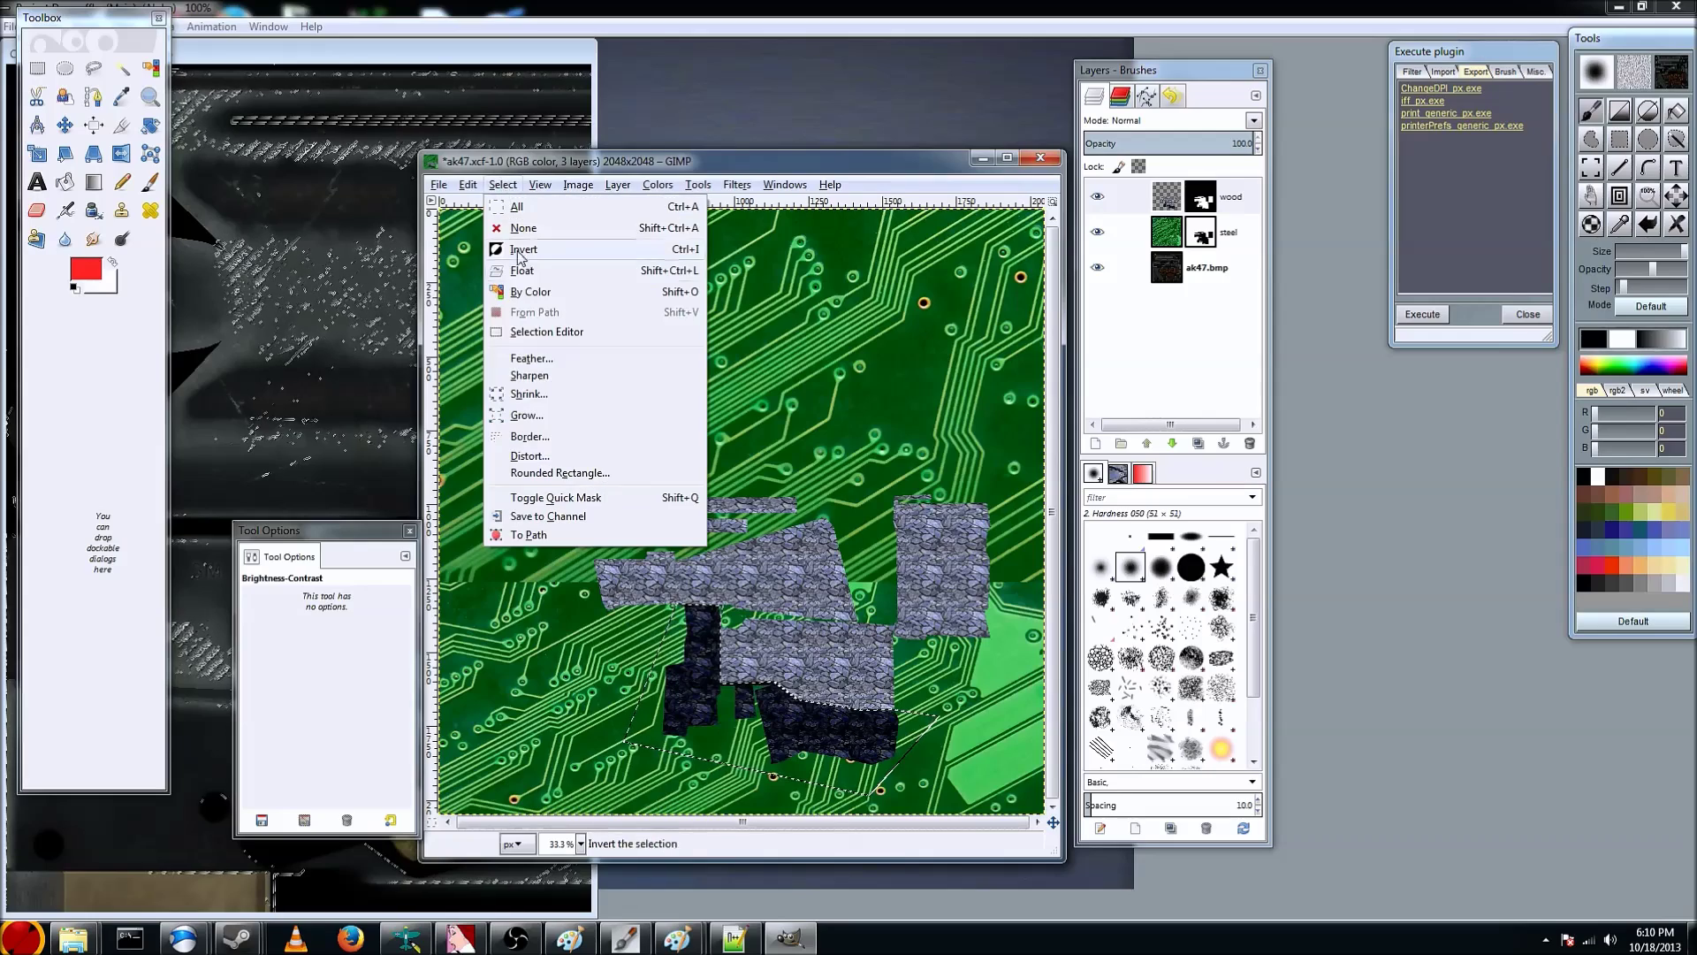
{"action": "left_click", "coordinate": [571, 254]}
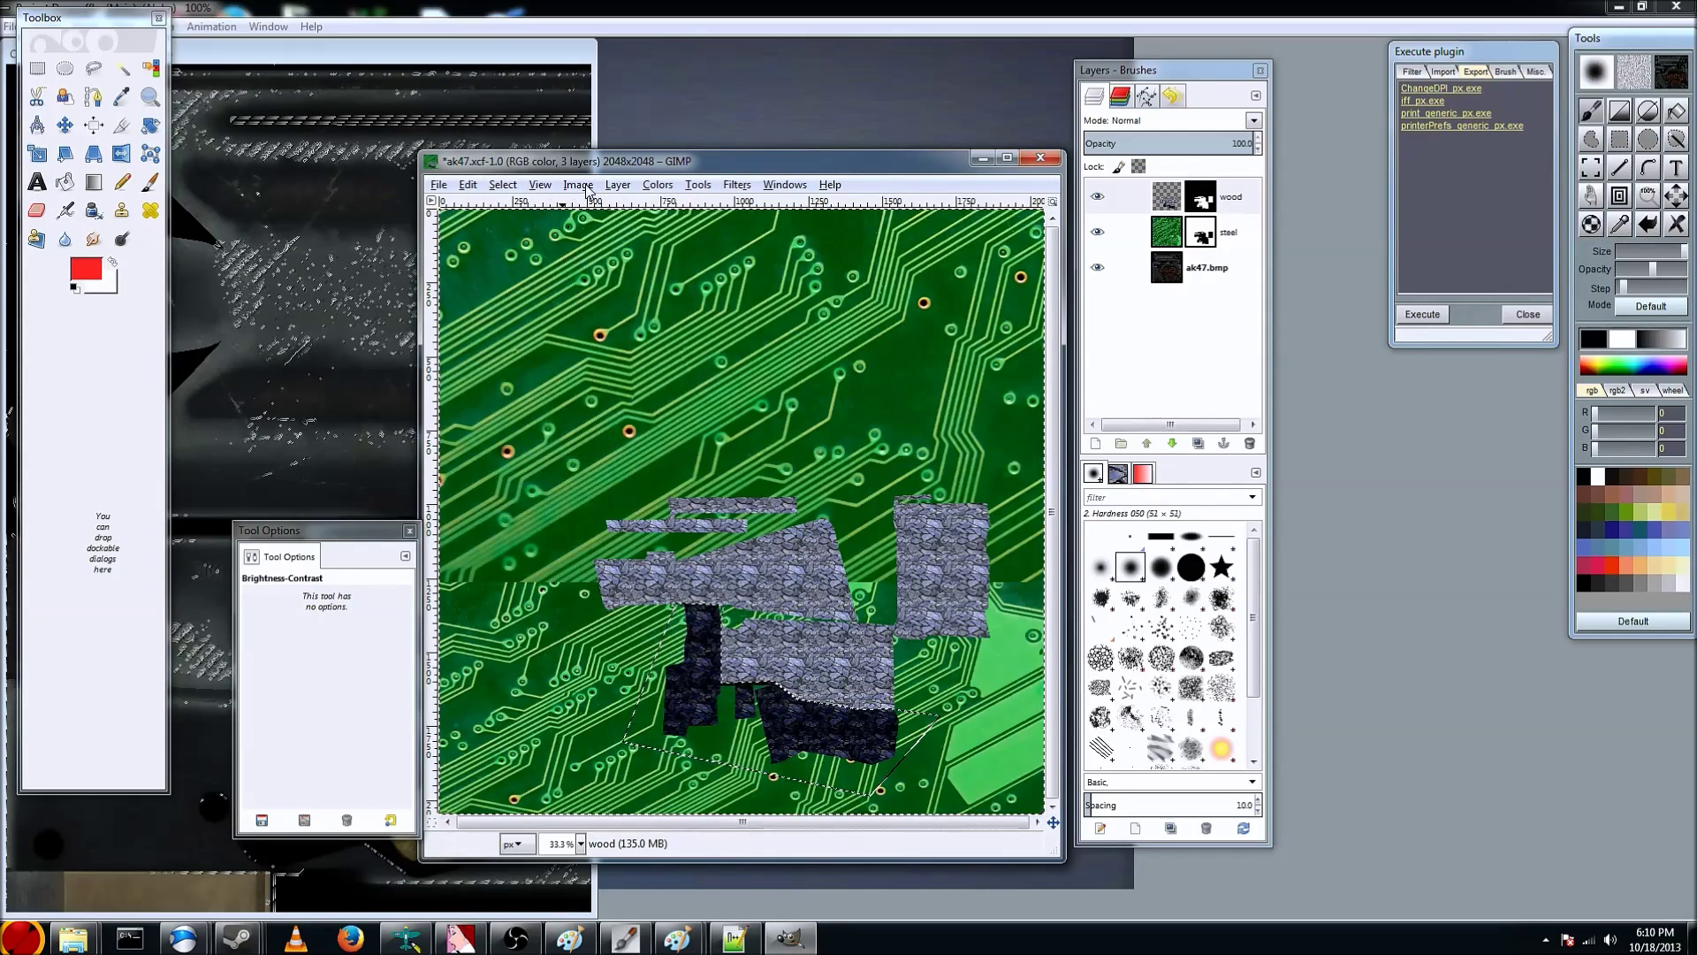
{"action": "left_click", "coordinate": [658, 183]}
{"action": "left_click", "coordinate": [698, 269]}
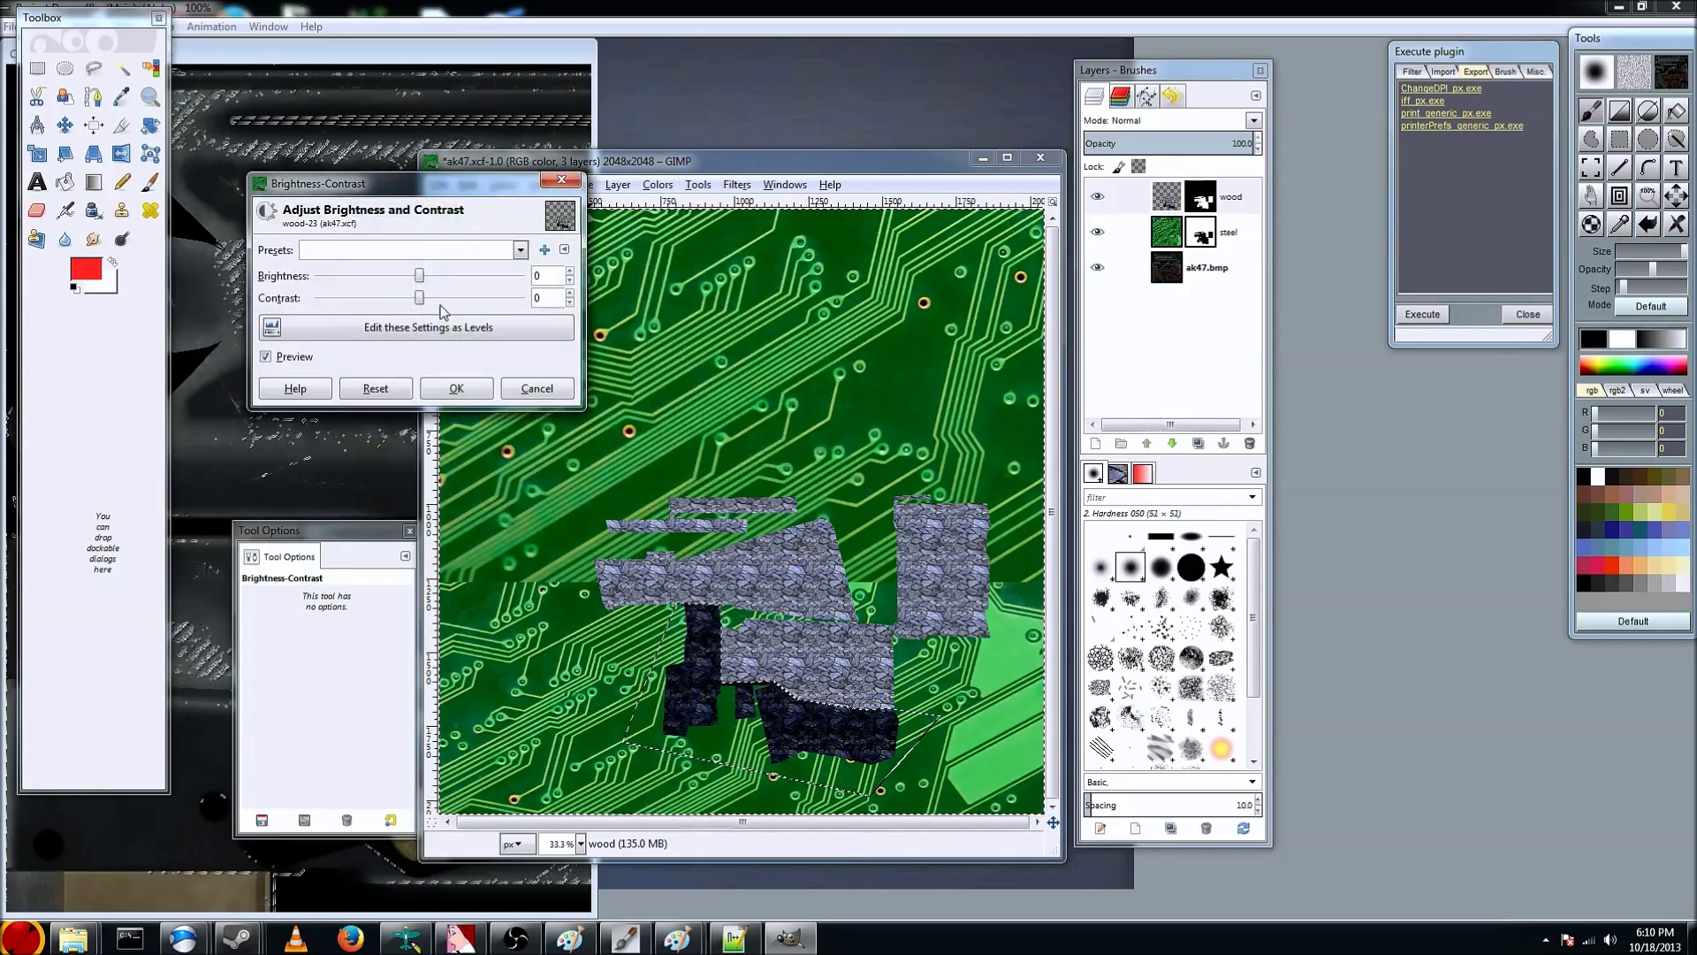
{"action": "left_click_drag", "start_coordinate": [420, 298], "coordinate": [458, 309]}
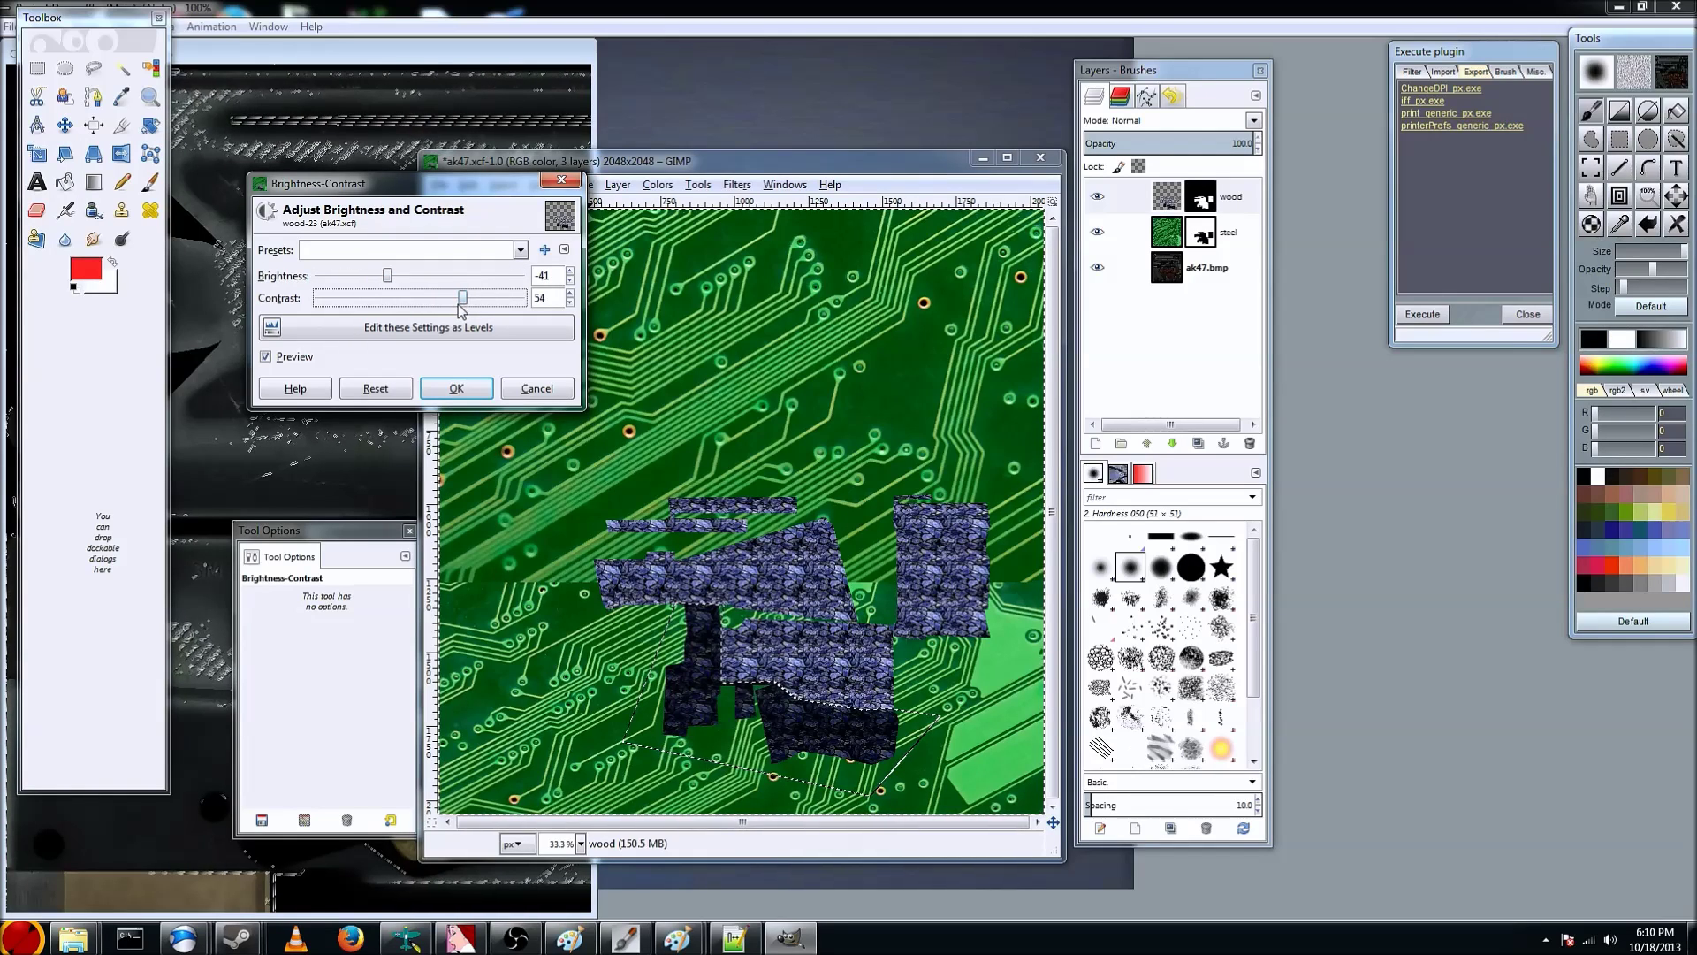
{"action": "left_click", "coordinate": [456, 388]}
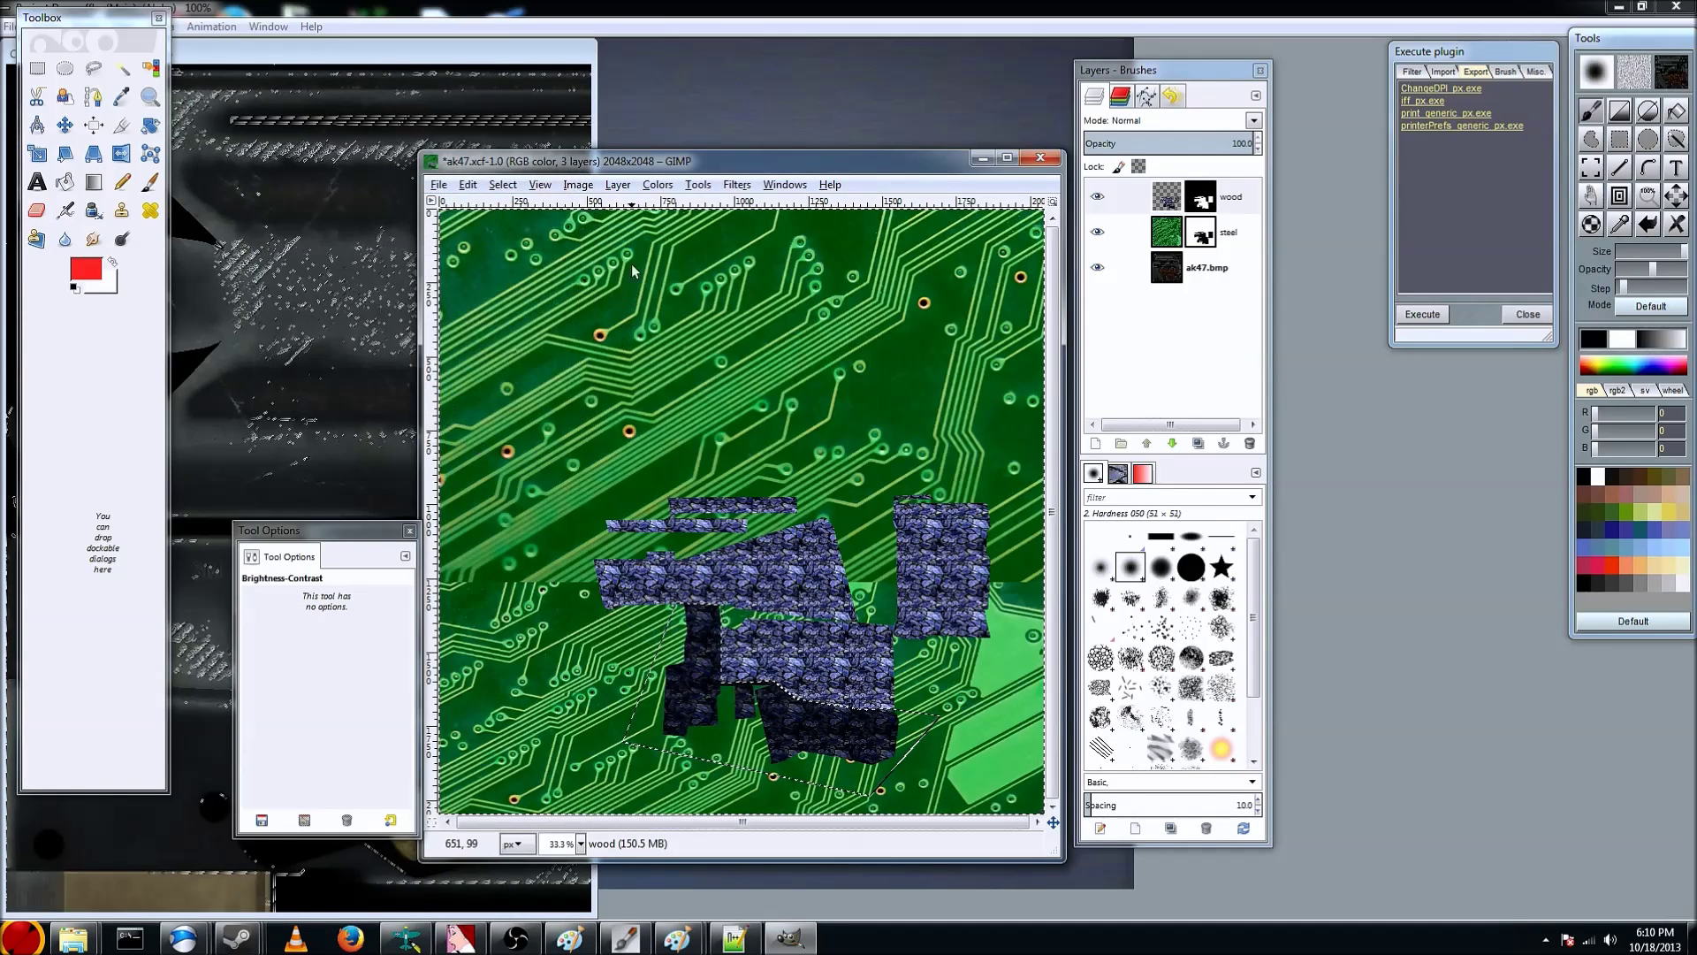
{"action": "left_click", "coordinate": [697, 185]}
{"action": "left_click", "coordinate": [917, 165]}
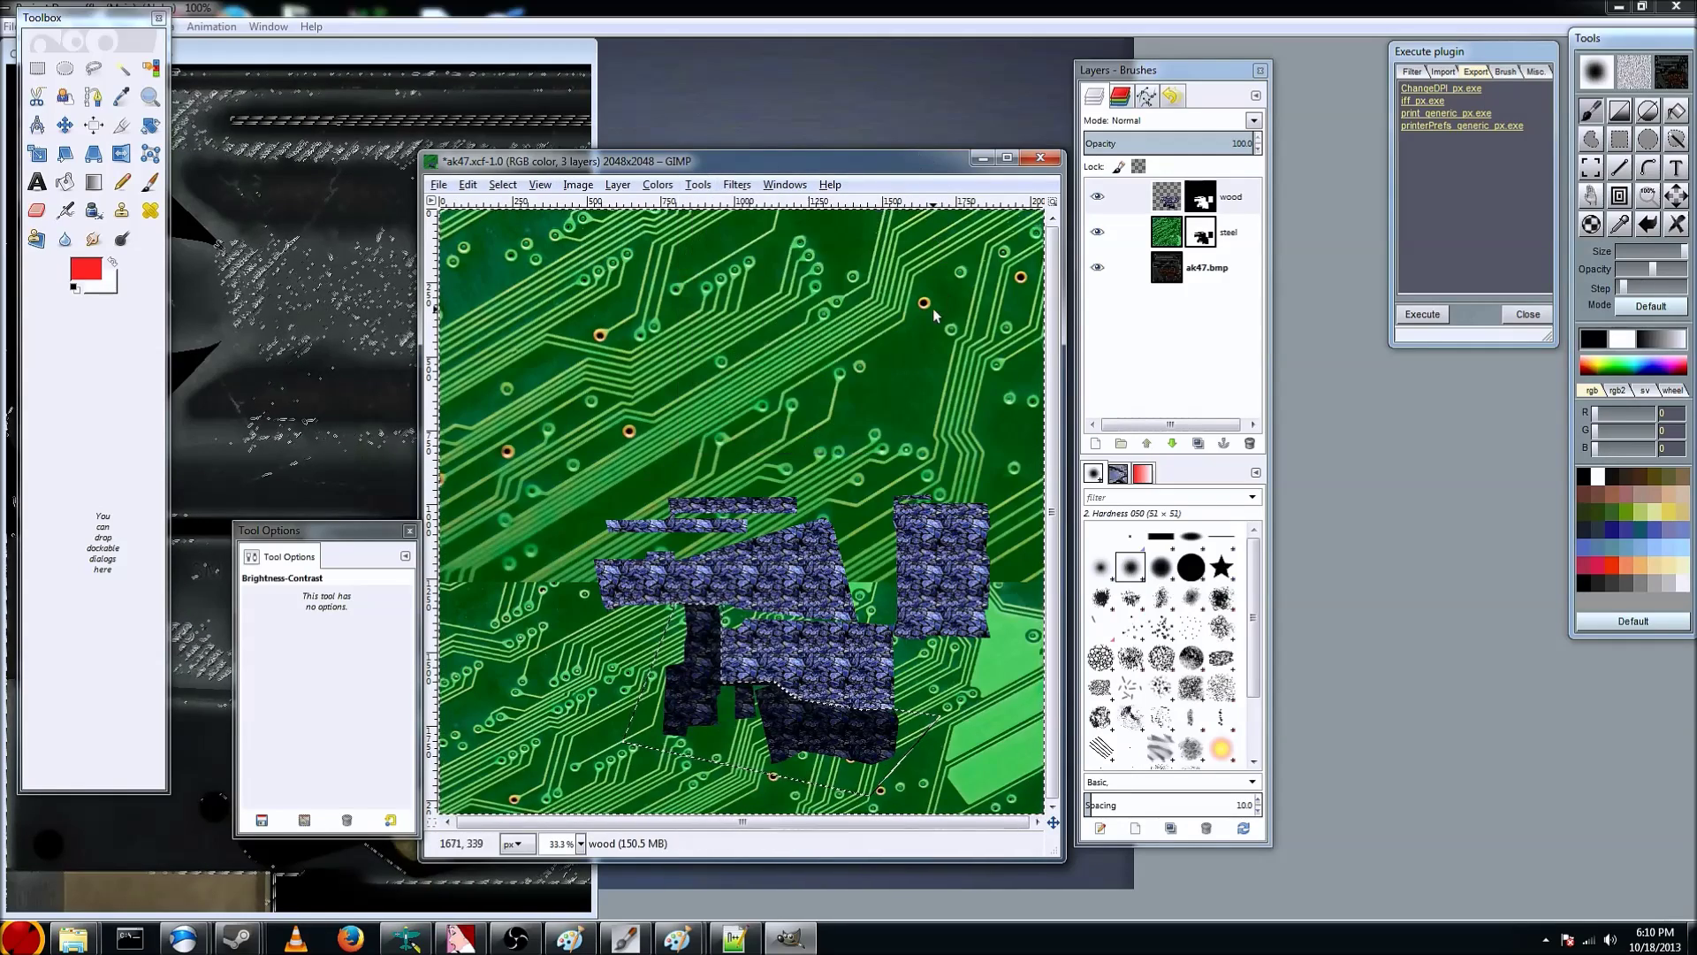
Select the whole image and copy its visible content, and save the ak47.xcf project
{"action": "scroll", "coordinate": [934, 311], "scroll_direction": "down", "scroll_amount": 2}
{"action": "scroll", "coordinate": [892, 348], "scroll_direction": "up", "scroll_amount": 1}
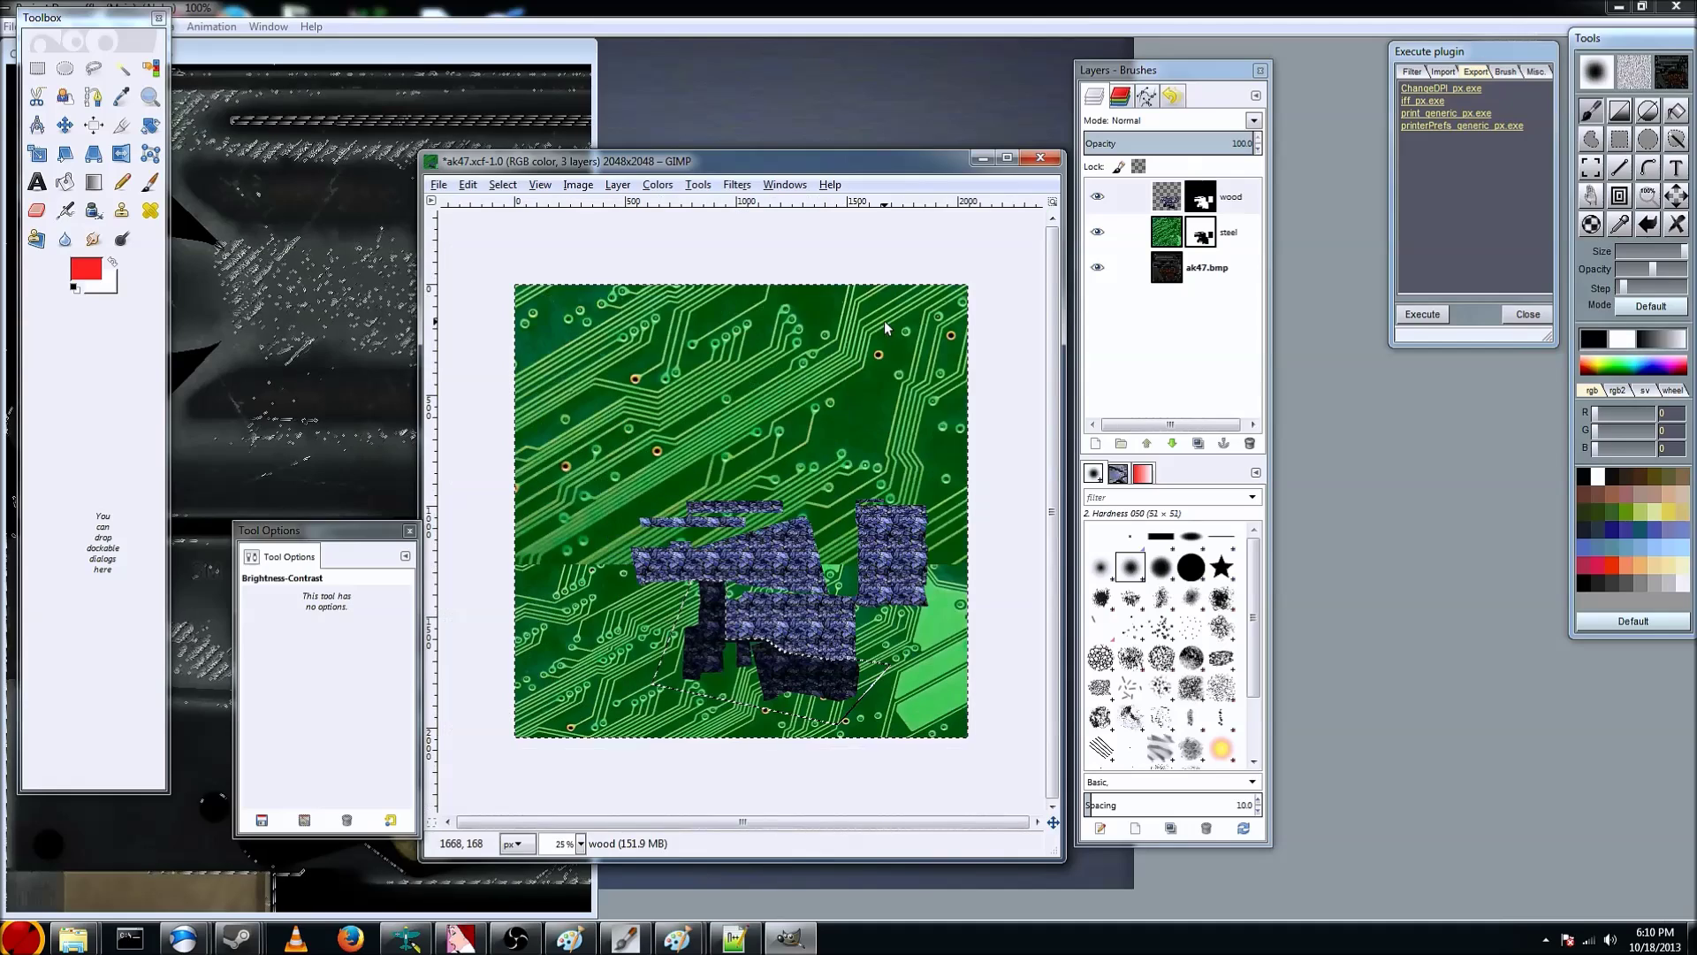
{"action": "key", "text": "ctrl+shift+a"}
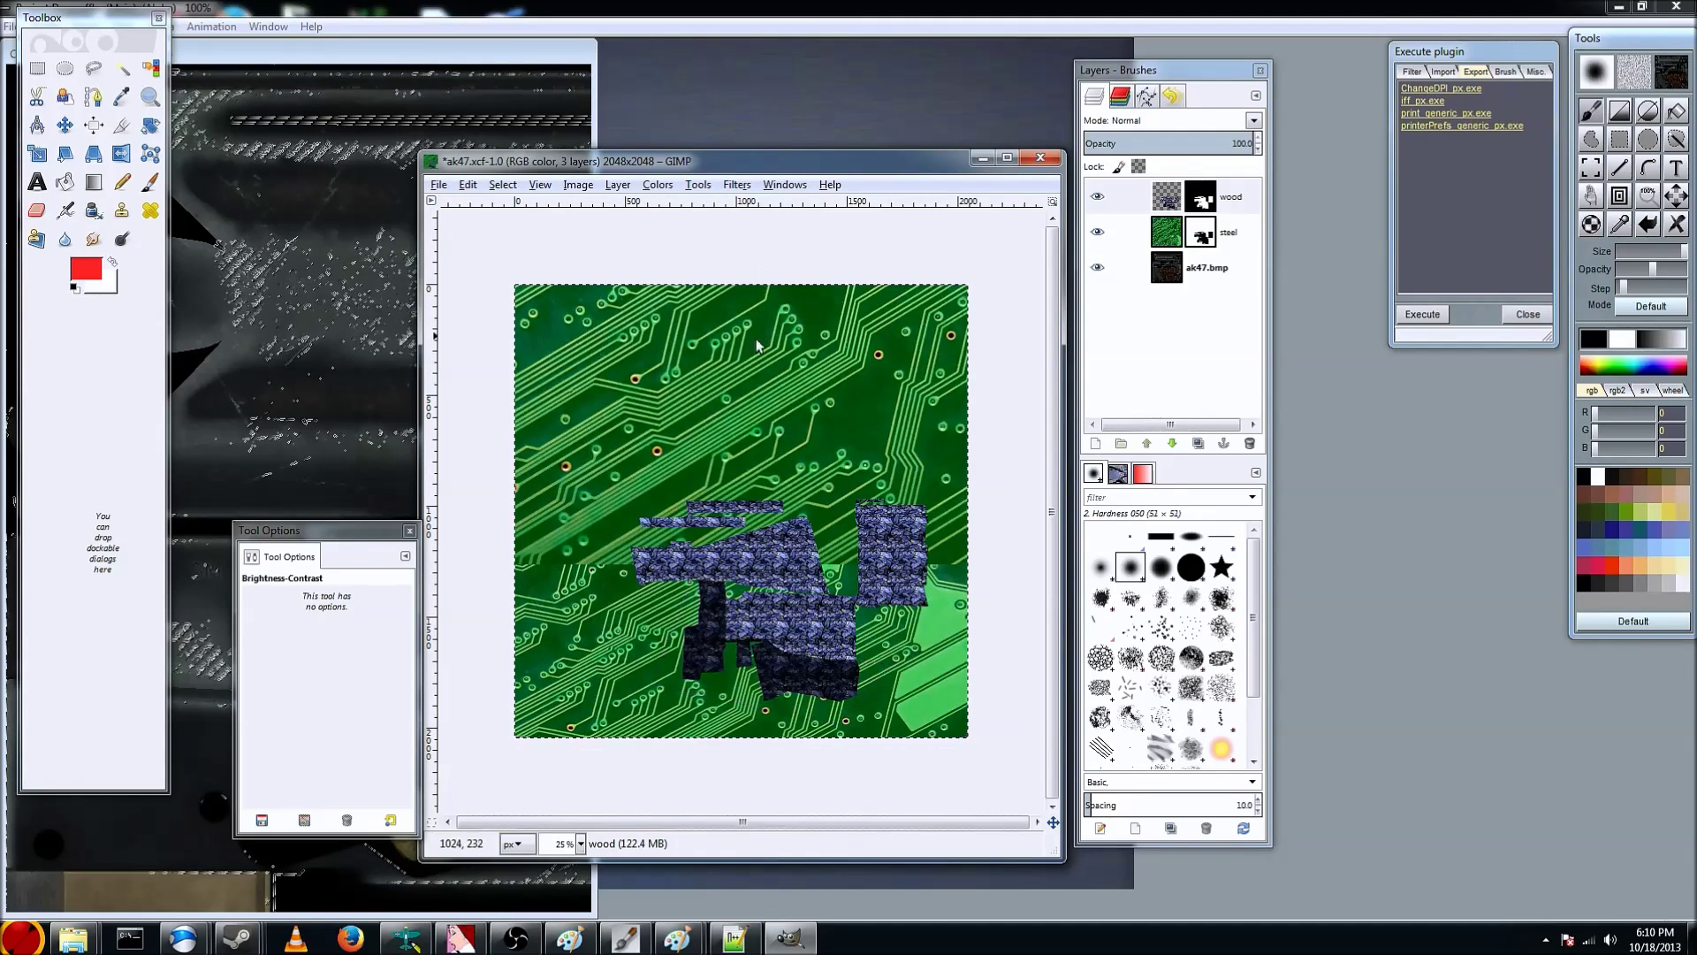
{"action": "left_click", "coordinate": [467, 184]}
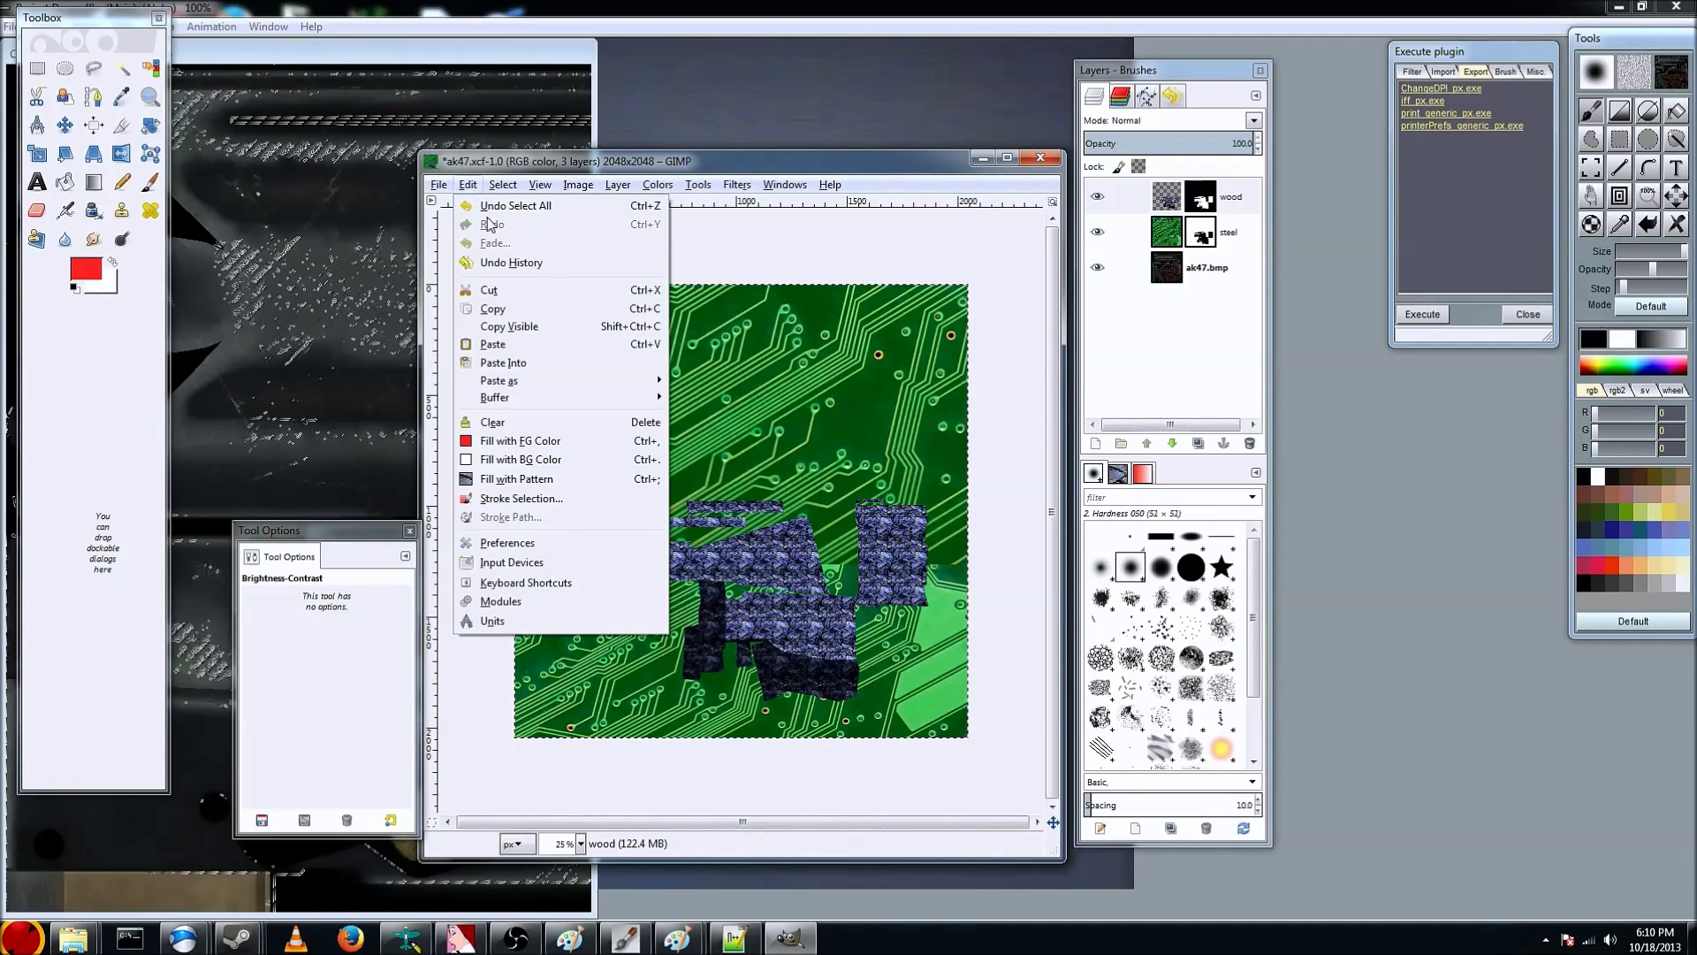
{"action": "left_click", "coordinate": [528, 326]}
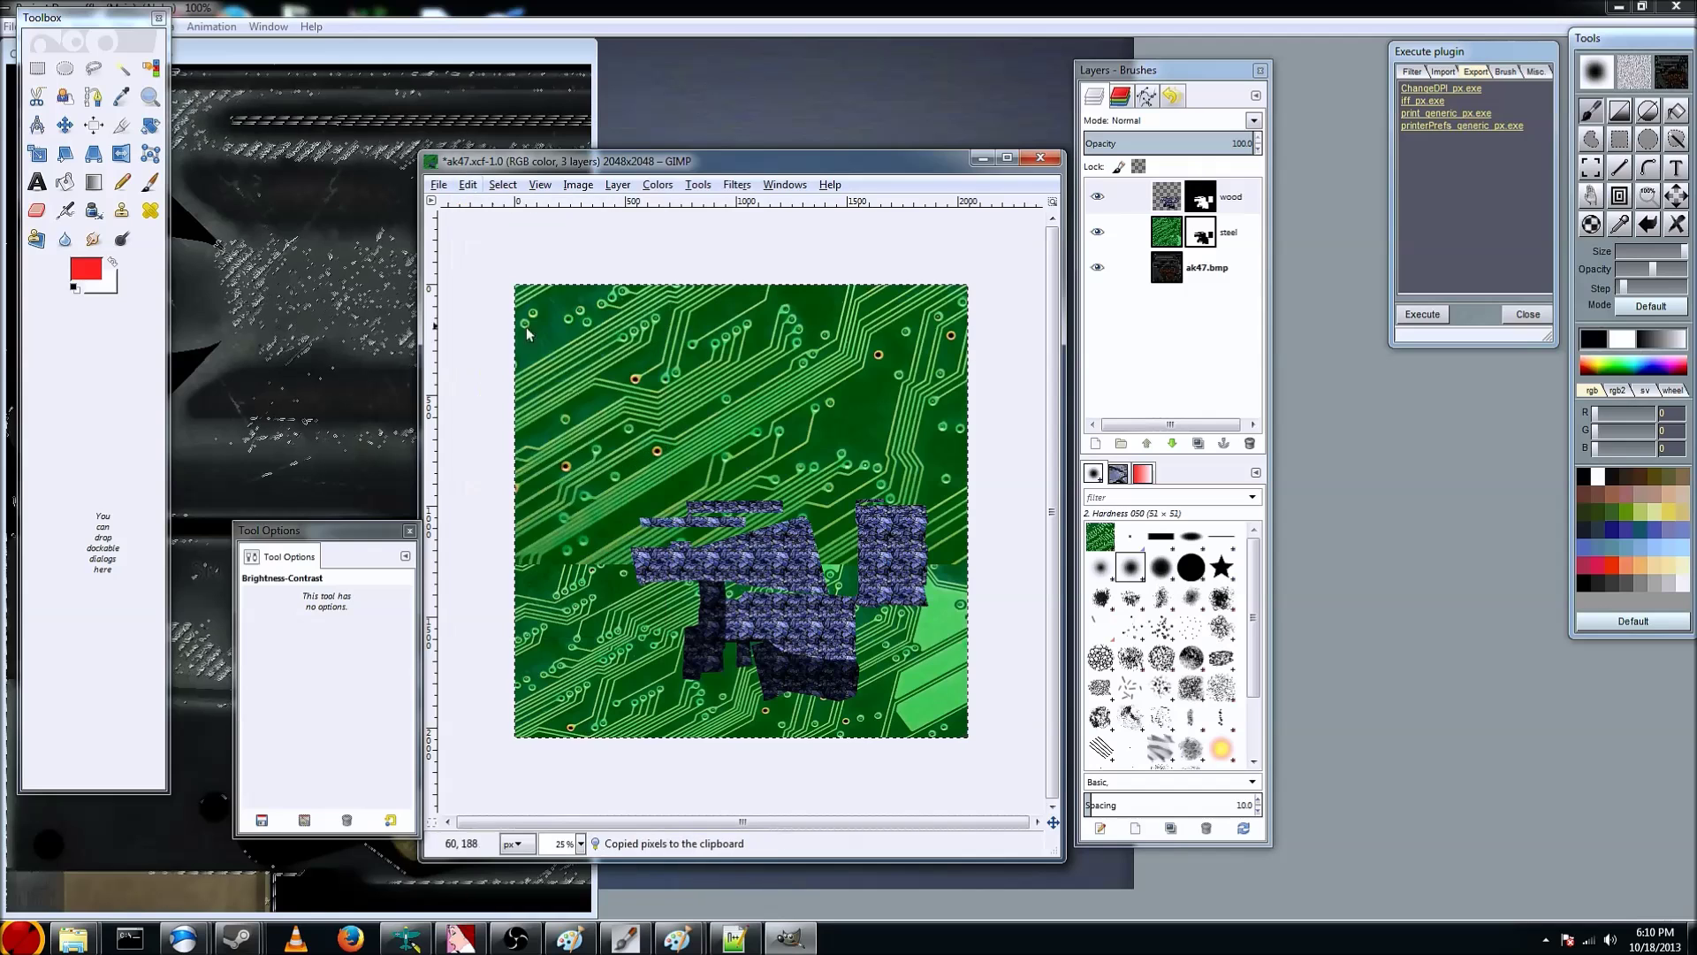
{"action": "left_click", "coordinate": [439, 185]}
{"action": "left_click", "coordinate": [482, 334]}
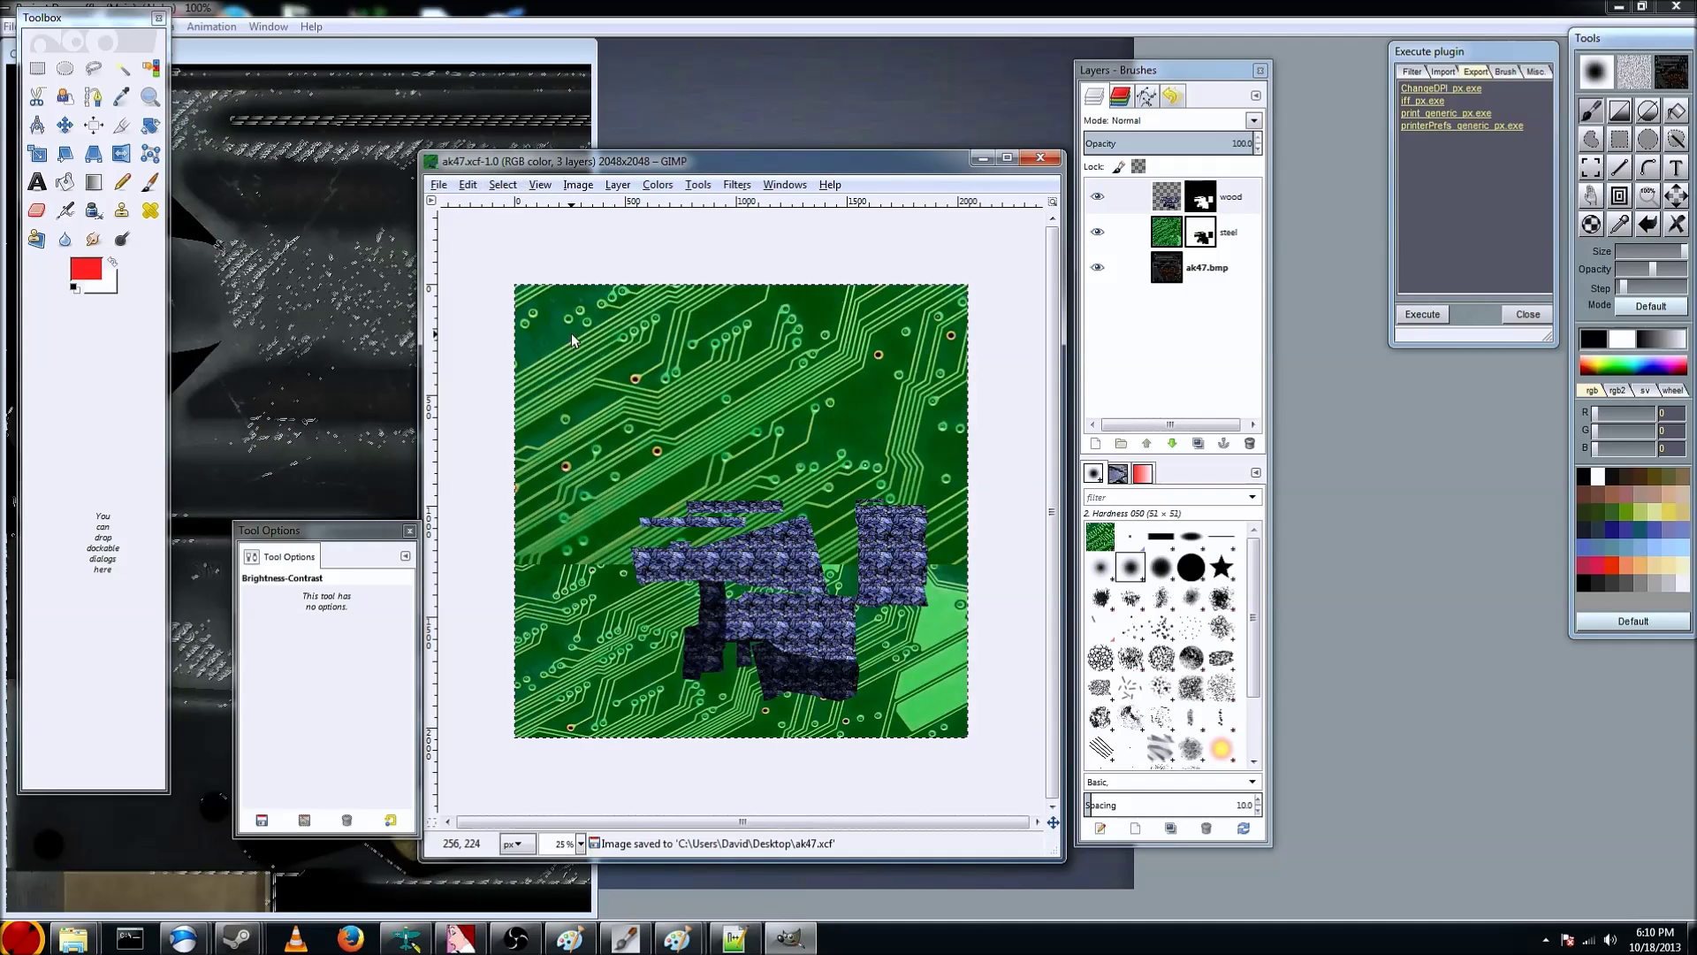
Open a new Paint window and paste the copied texture into it, viewed in full at 25% zoom
{"action": "left_click", "coordinate": [25, 939]}
{"action": "type", "text": "pain"}
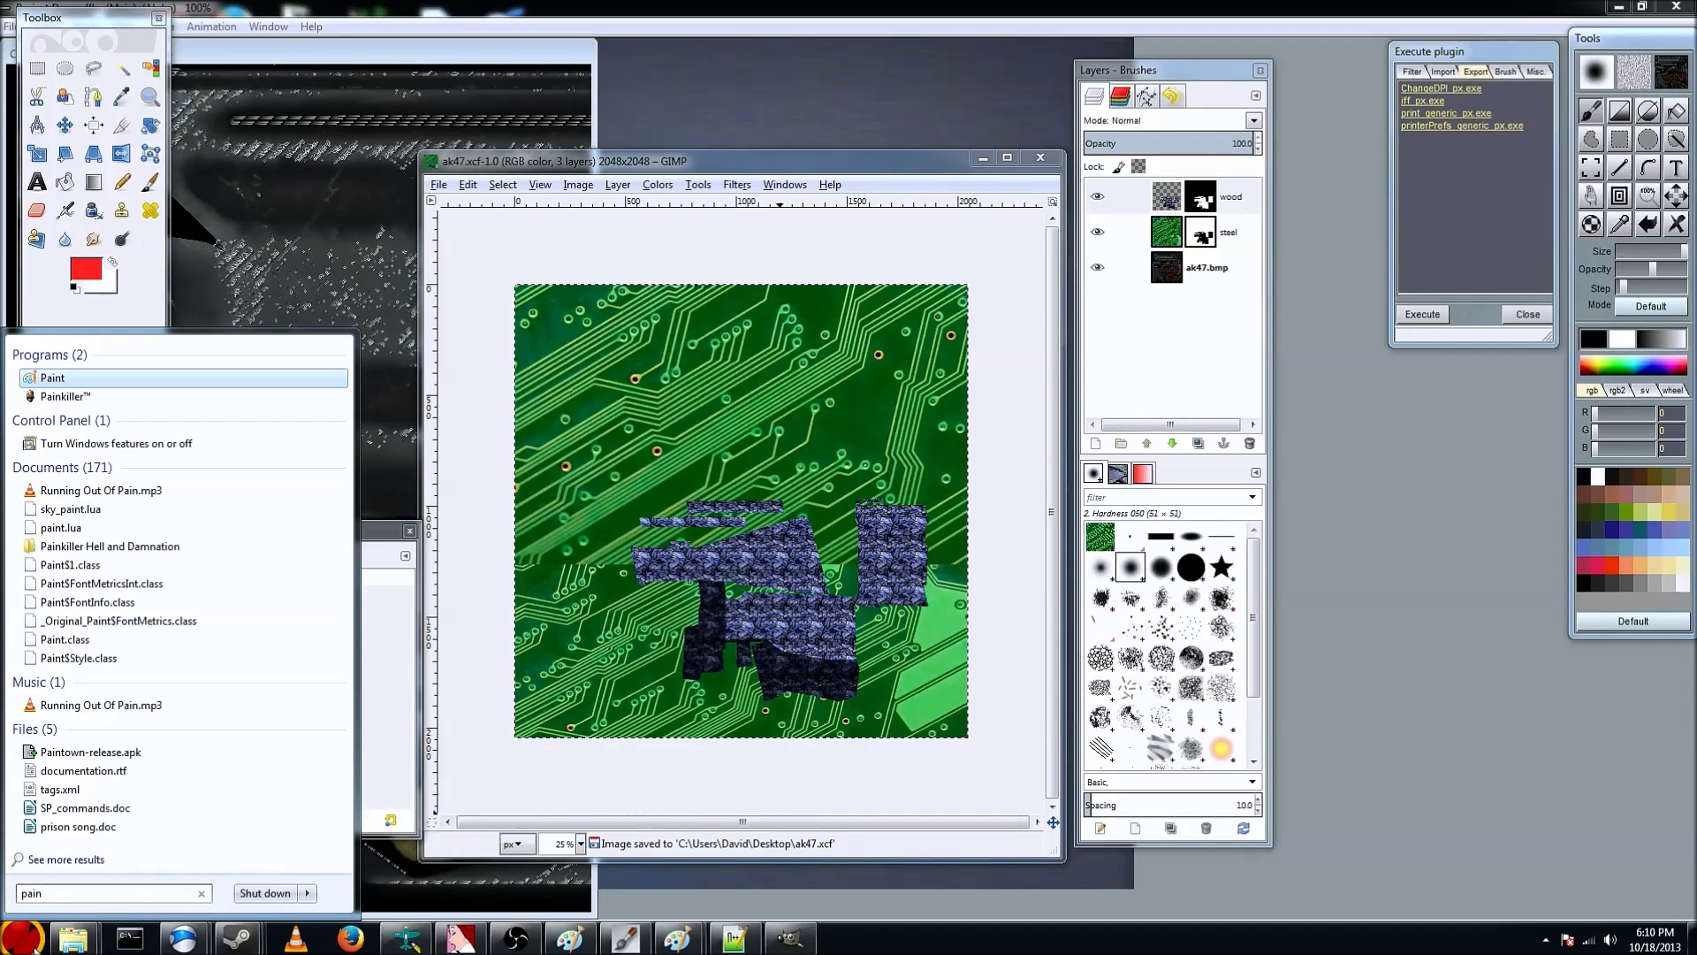
{"action": "key", "text": "Return"}
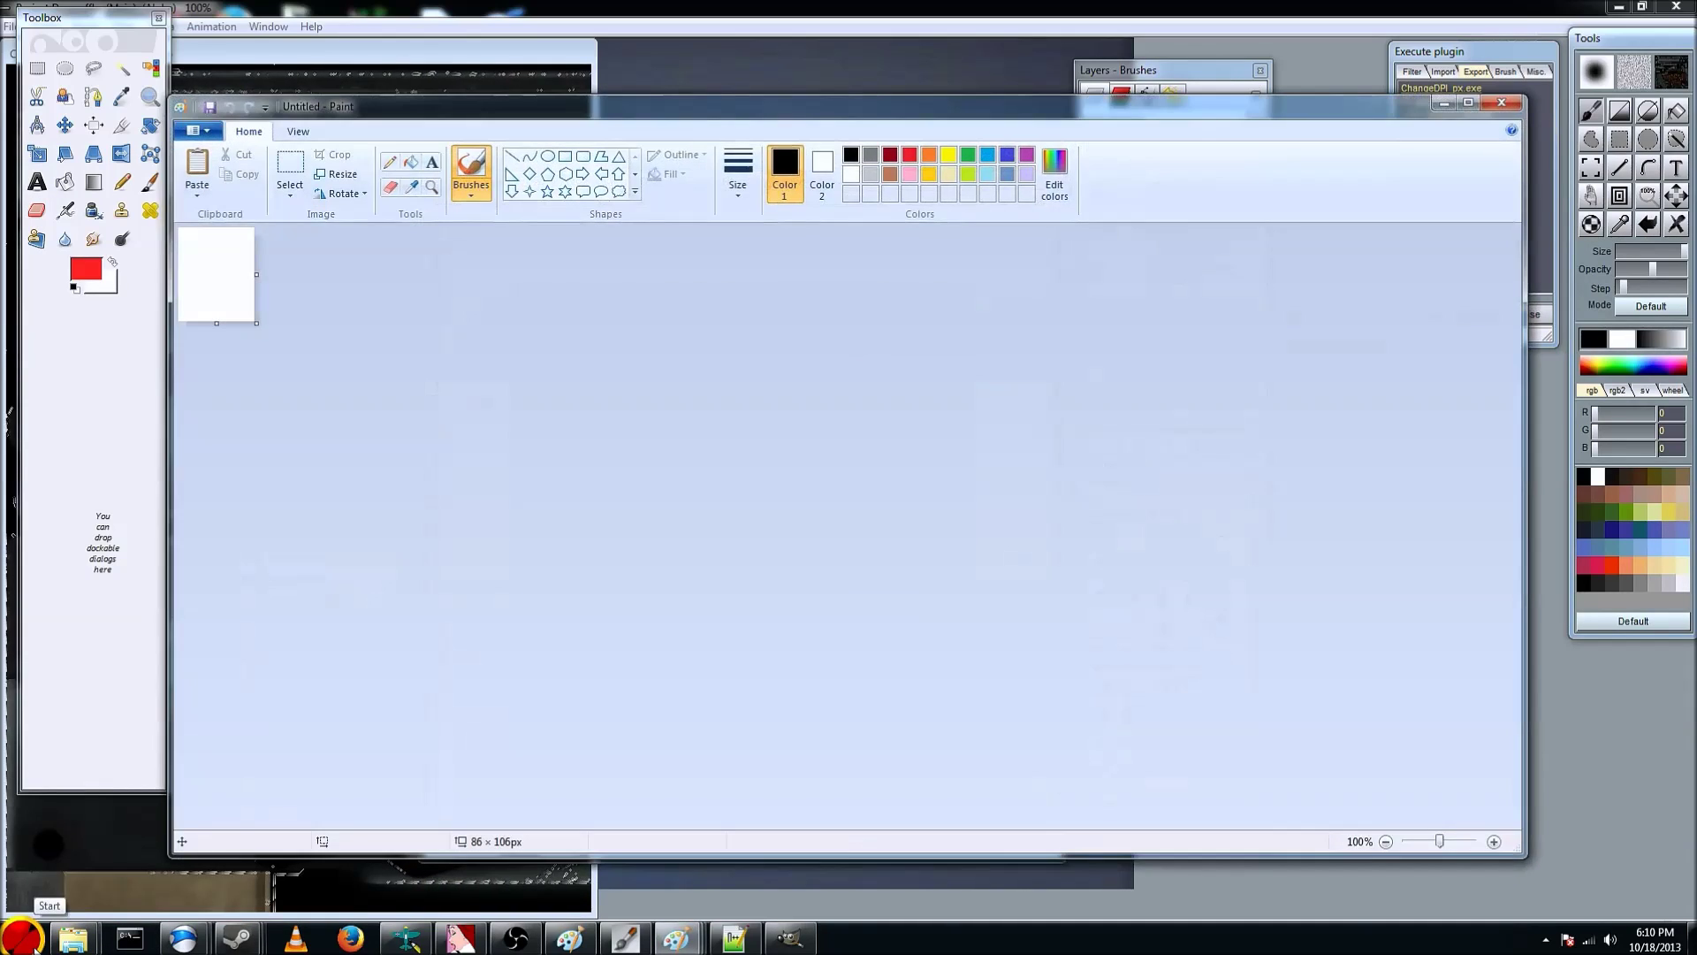
{"action": "key", "text": "ctrl+v"}
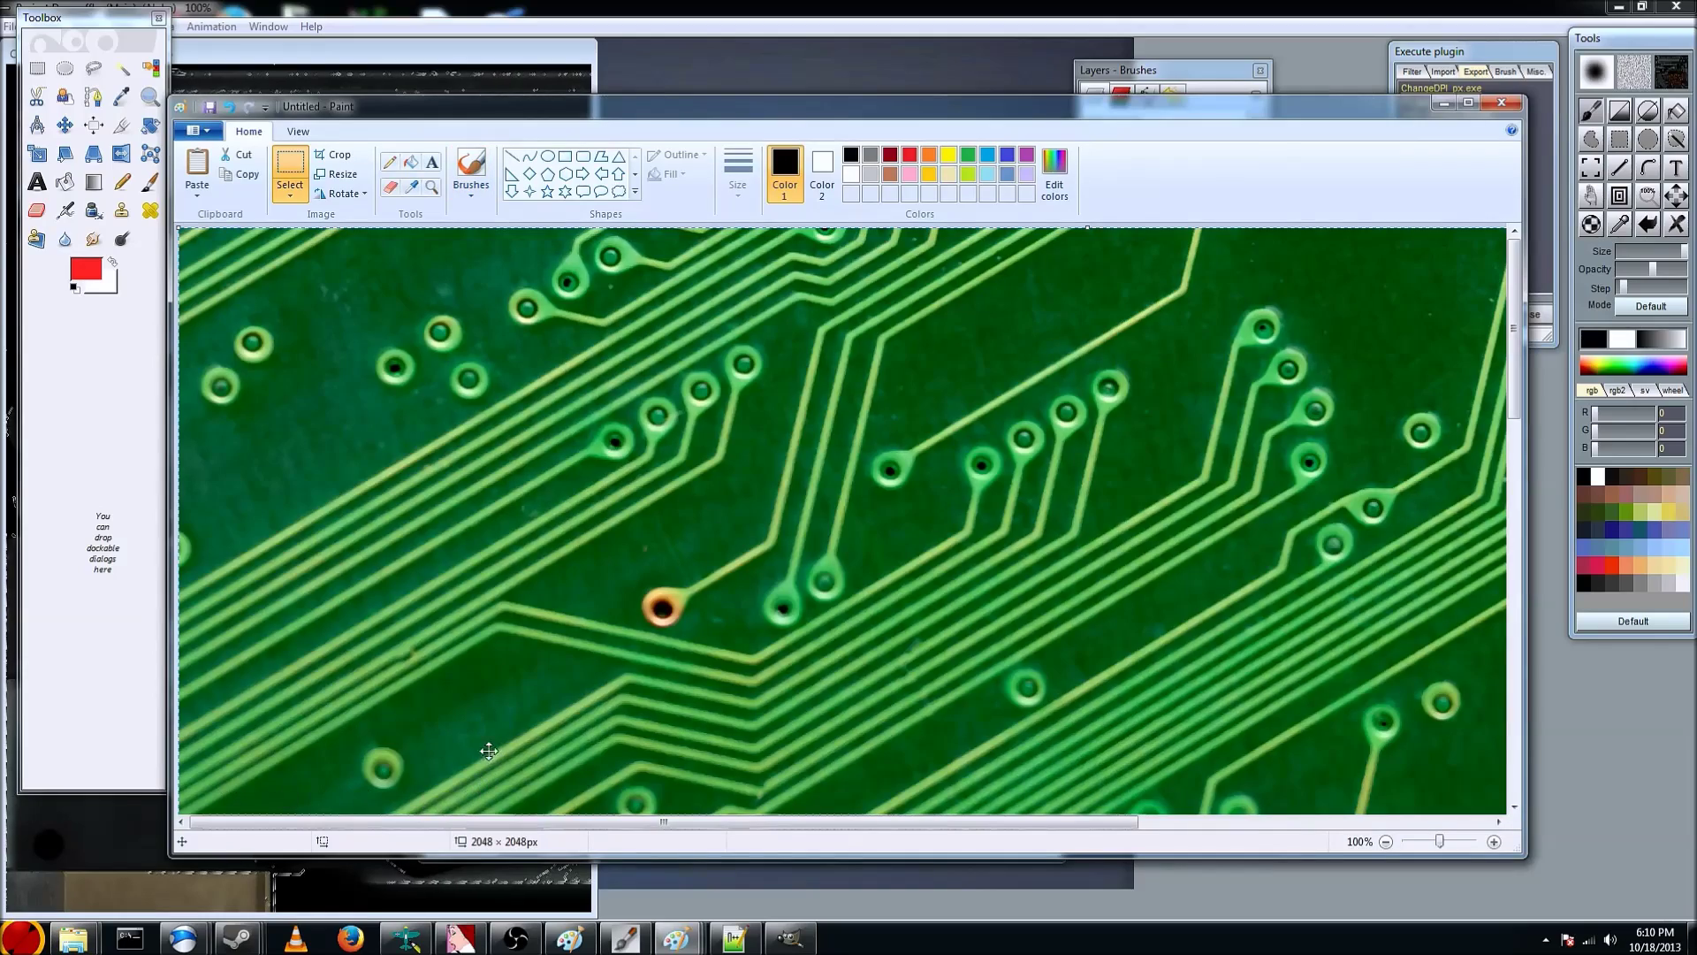
{"action": "scroll", "coordinate": [482, 717], "scroll_direction": "down", "scroll_amount": 10}
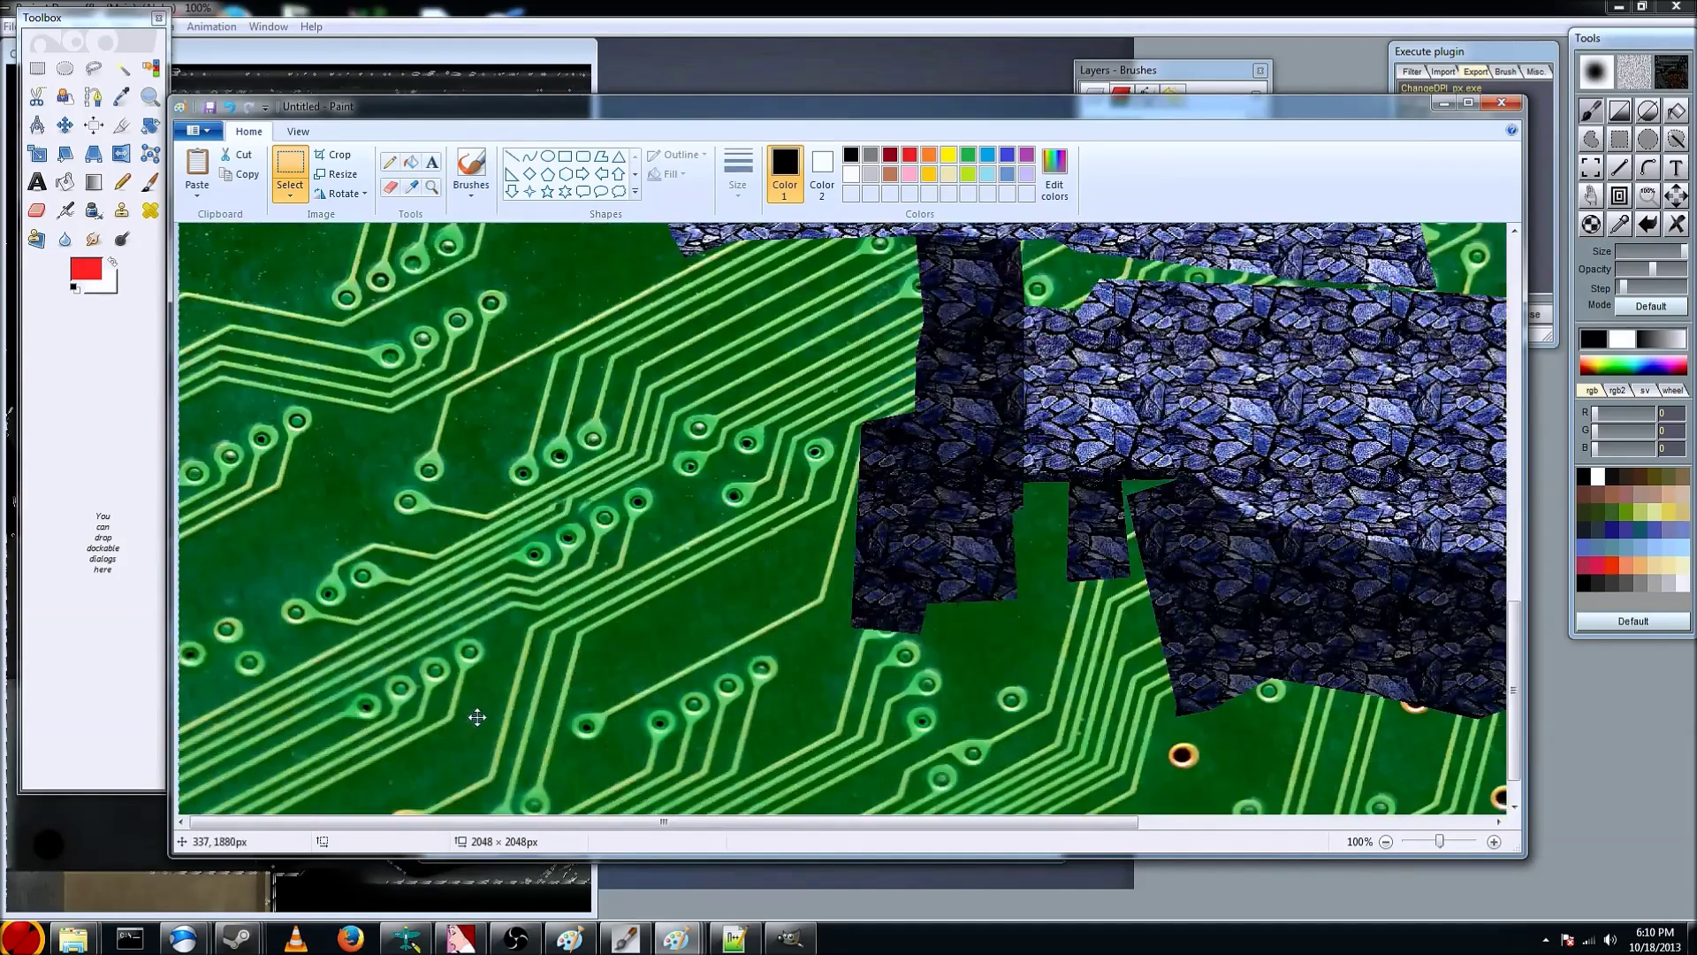
{"action": "scroll", "coordinate": [452, 740], "scroll_direction": "up", "scroll_amount": 12}
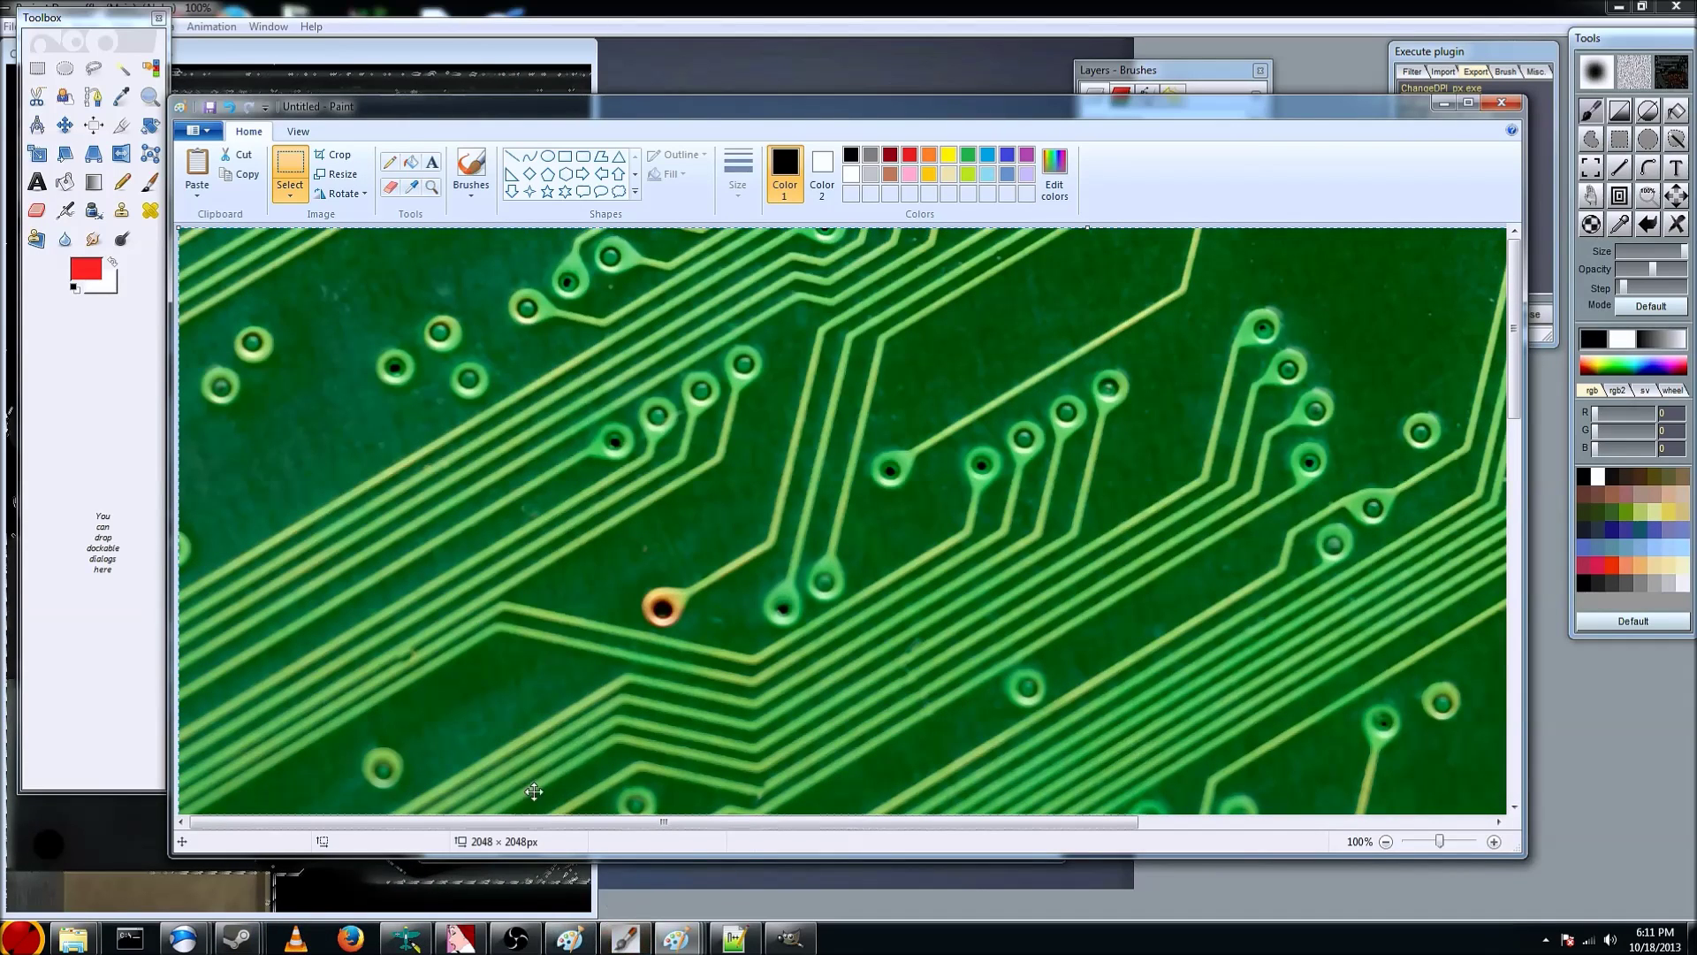
{"action": "scroll", "coordinate": [634, 540], "scroll_direction": "down", "scroll_amount": 2}
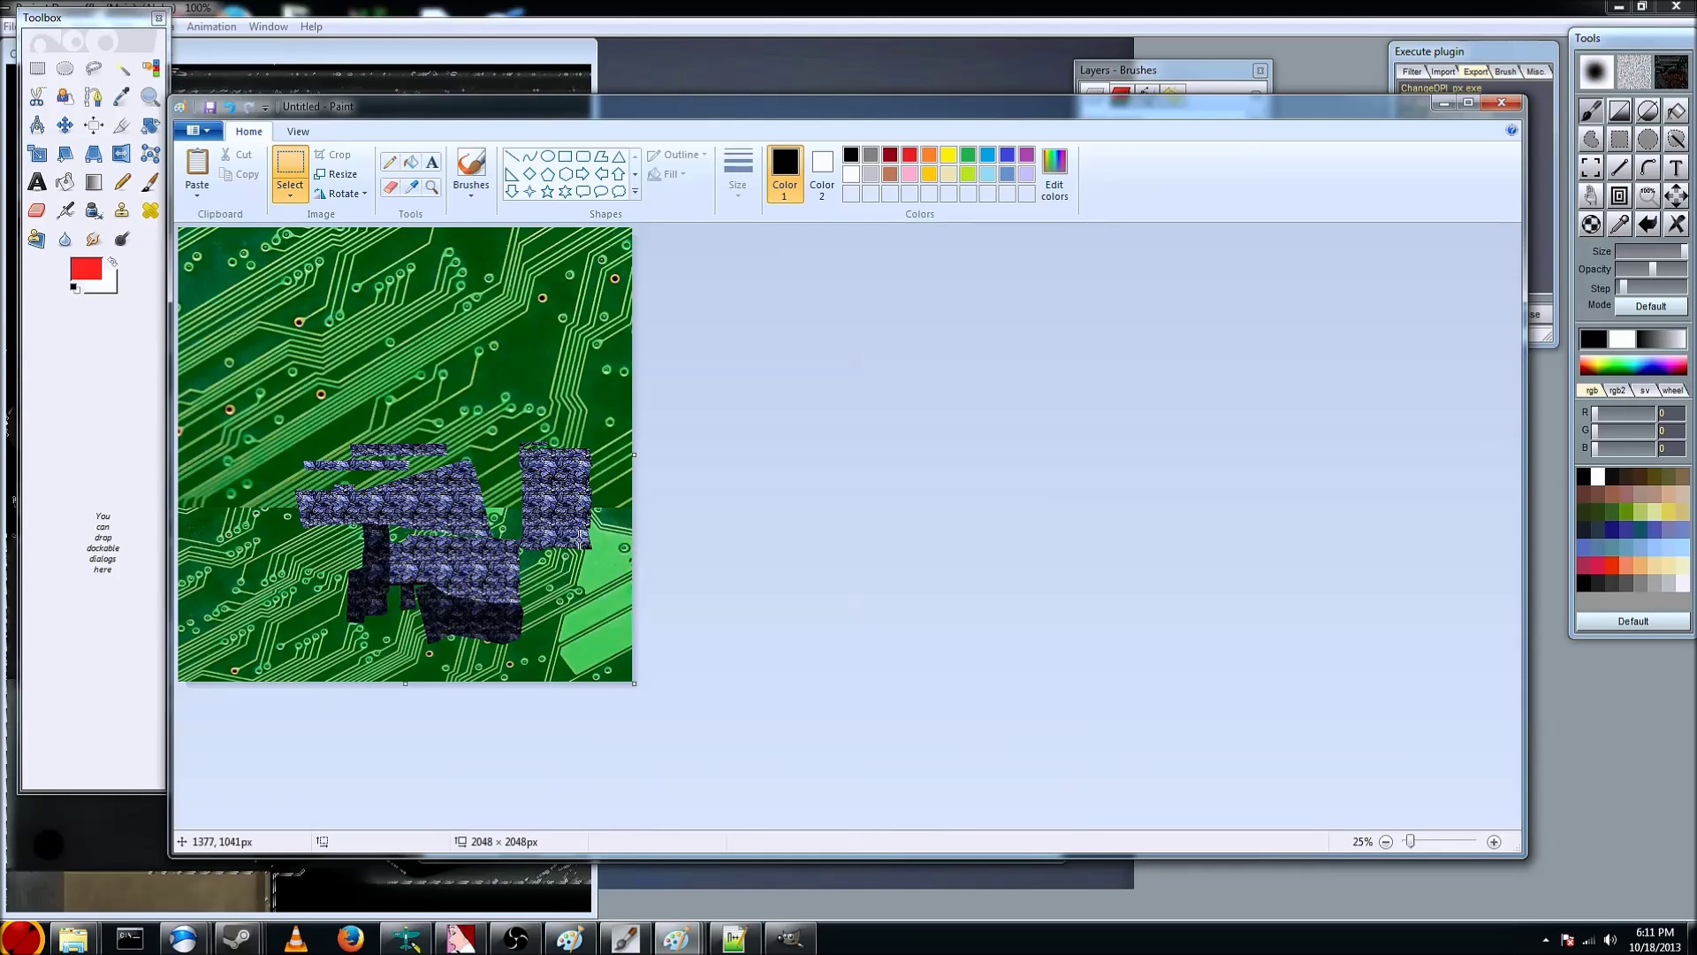
{"action": "left_click_drag", "start_coordinate": [433, 115], "coordinate": [751, 130]}
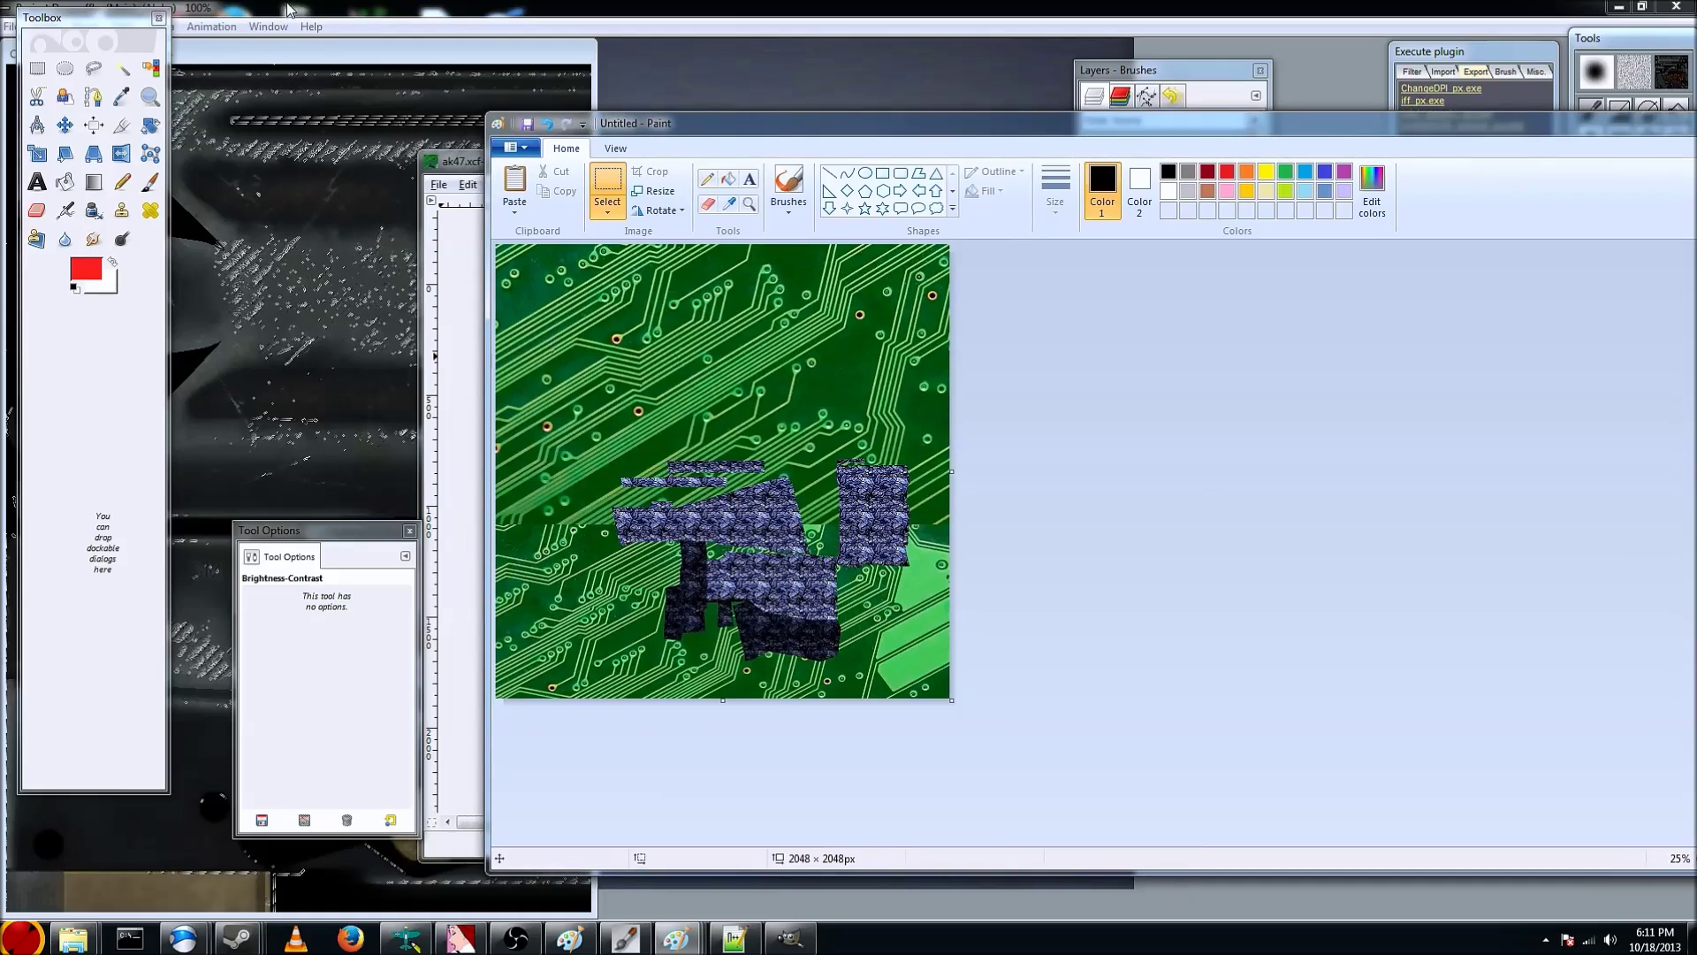
{"action": "left_click", "coordinate": [320, 27]}
{"action": "mouse_move", "coordinate": [211, 27]}
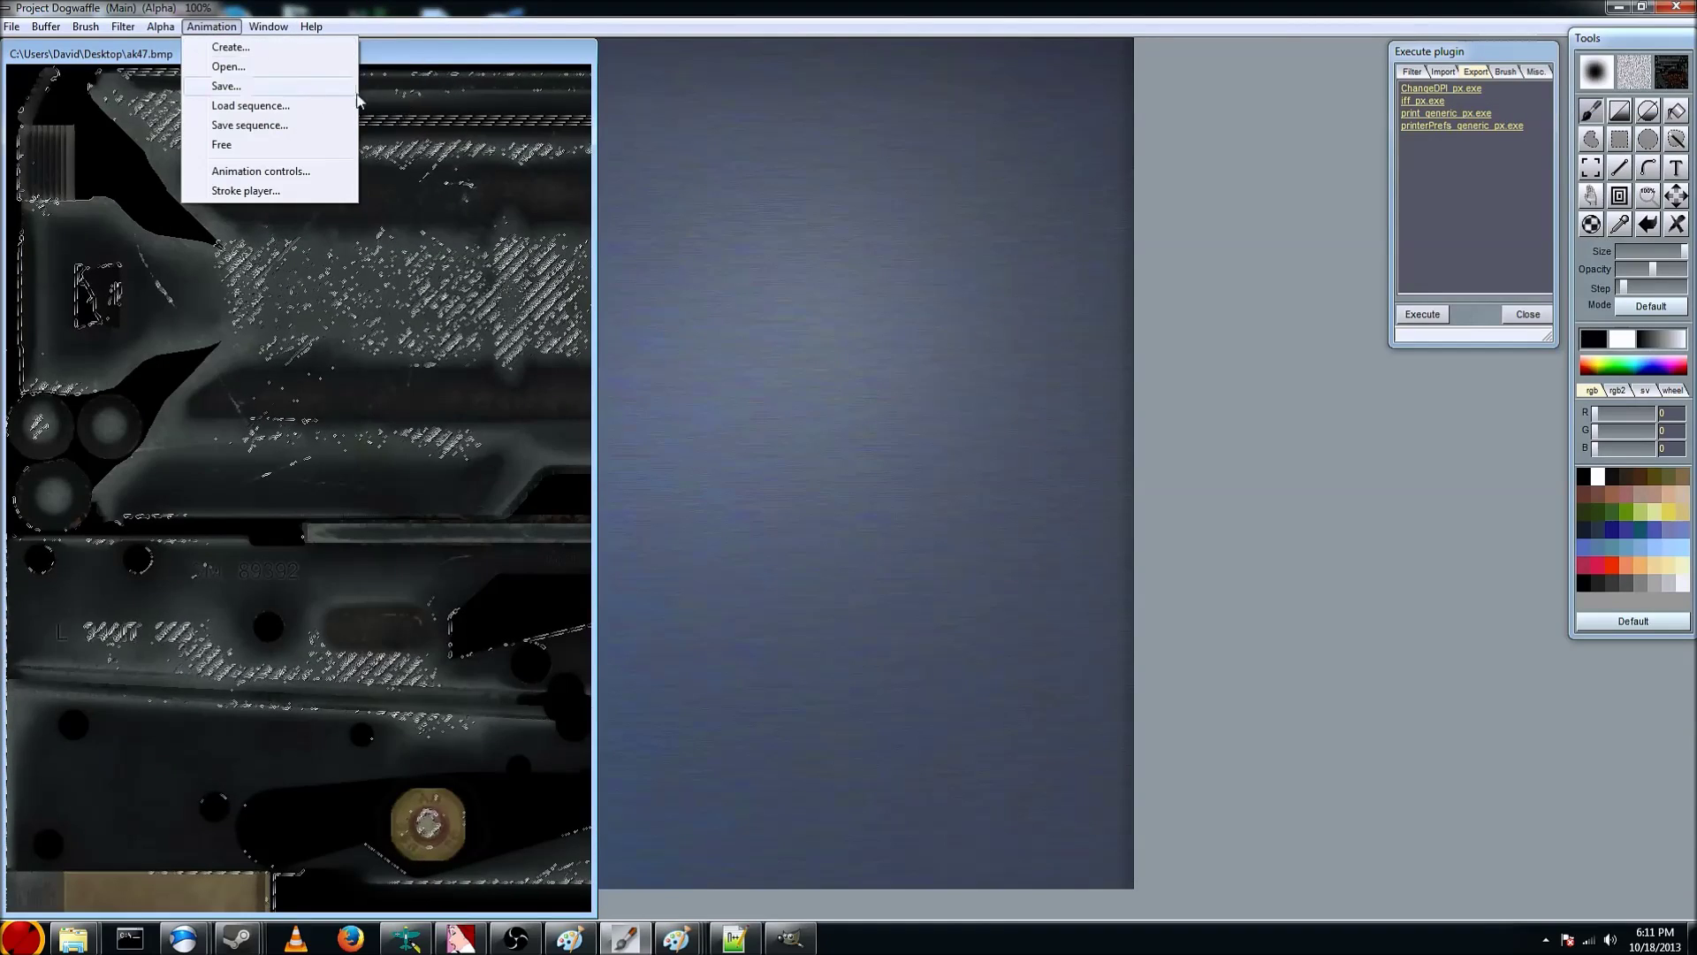
{"action": "left_click", "coordinate": [833, 569]}
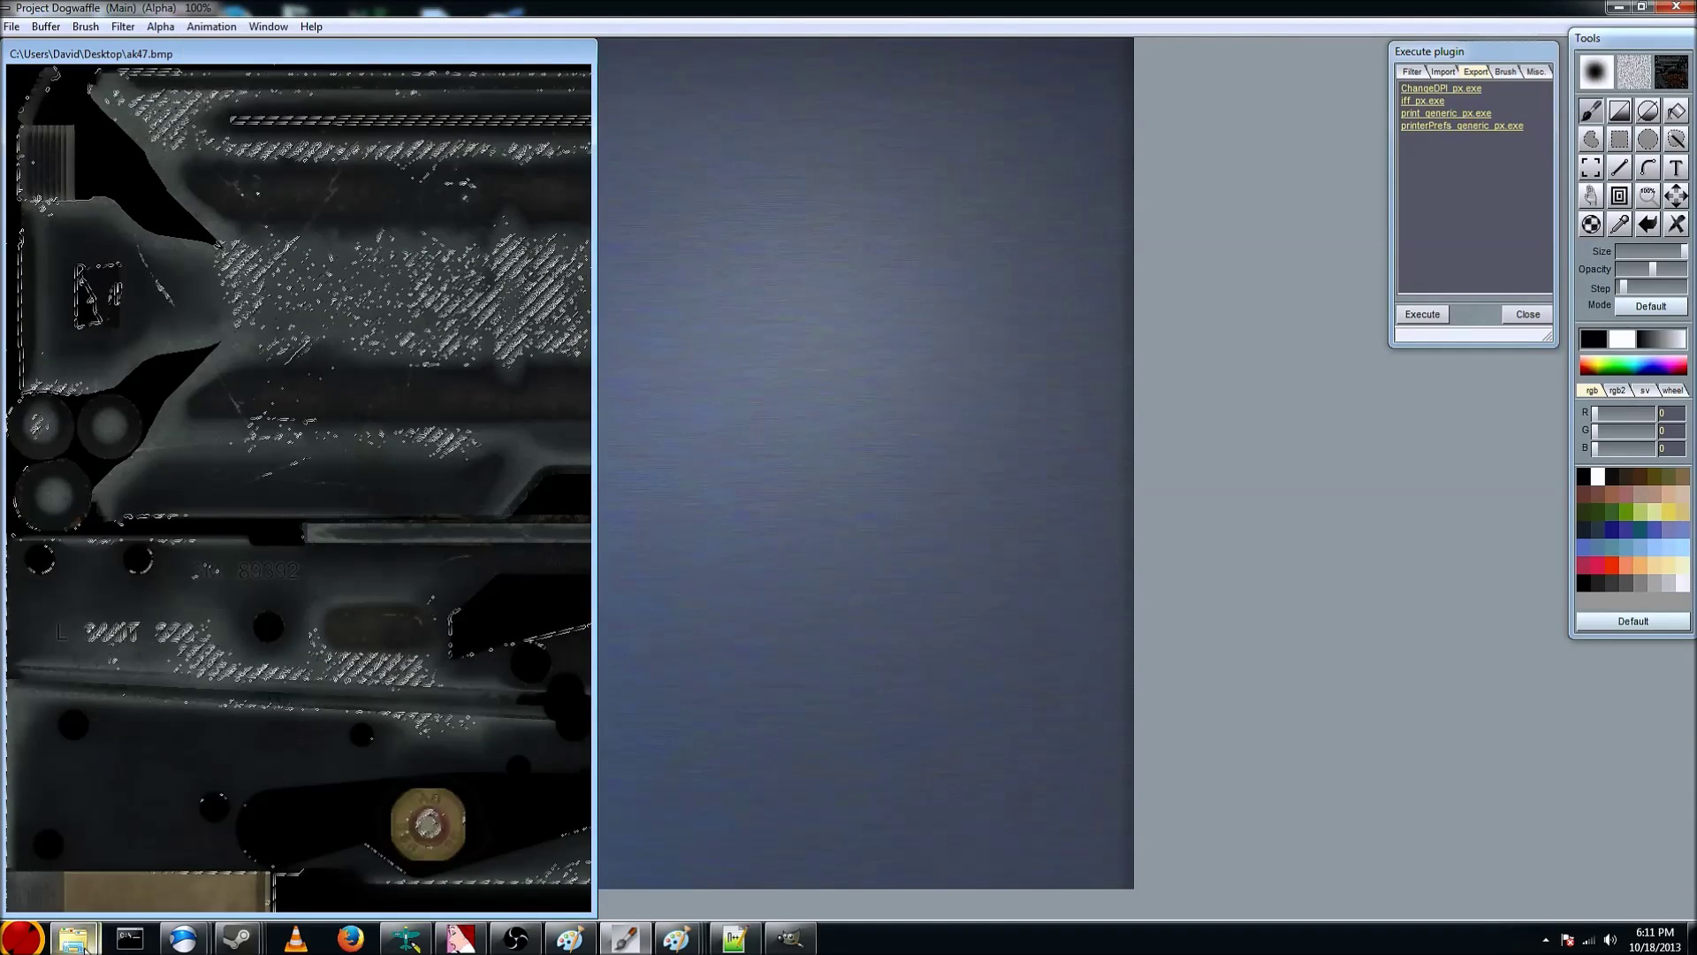
{"action": "mouse_move", "coordinate": [78, 939]}
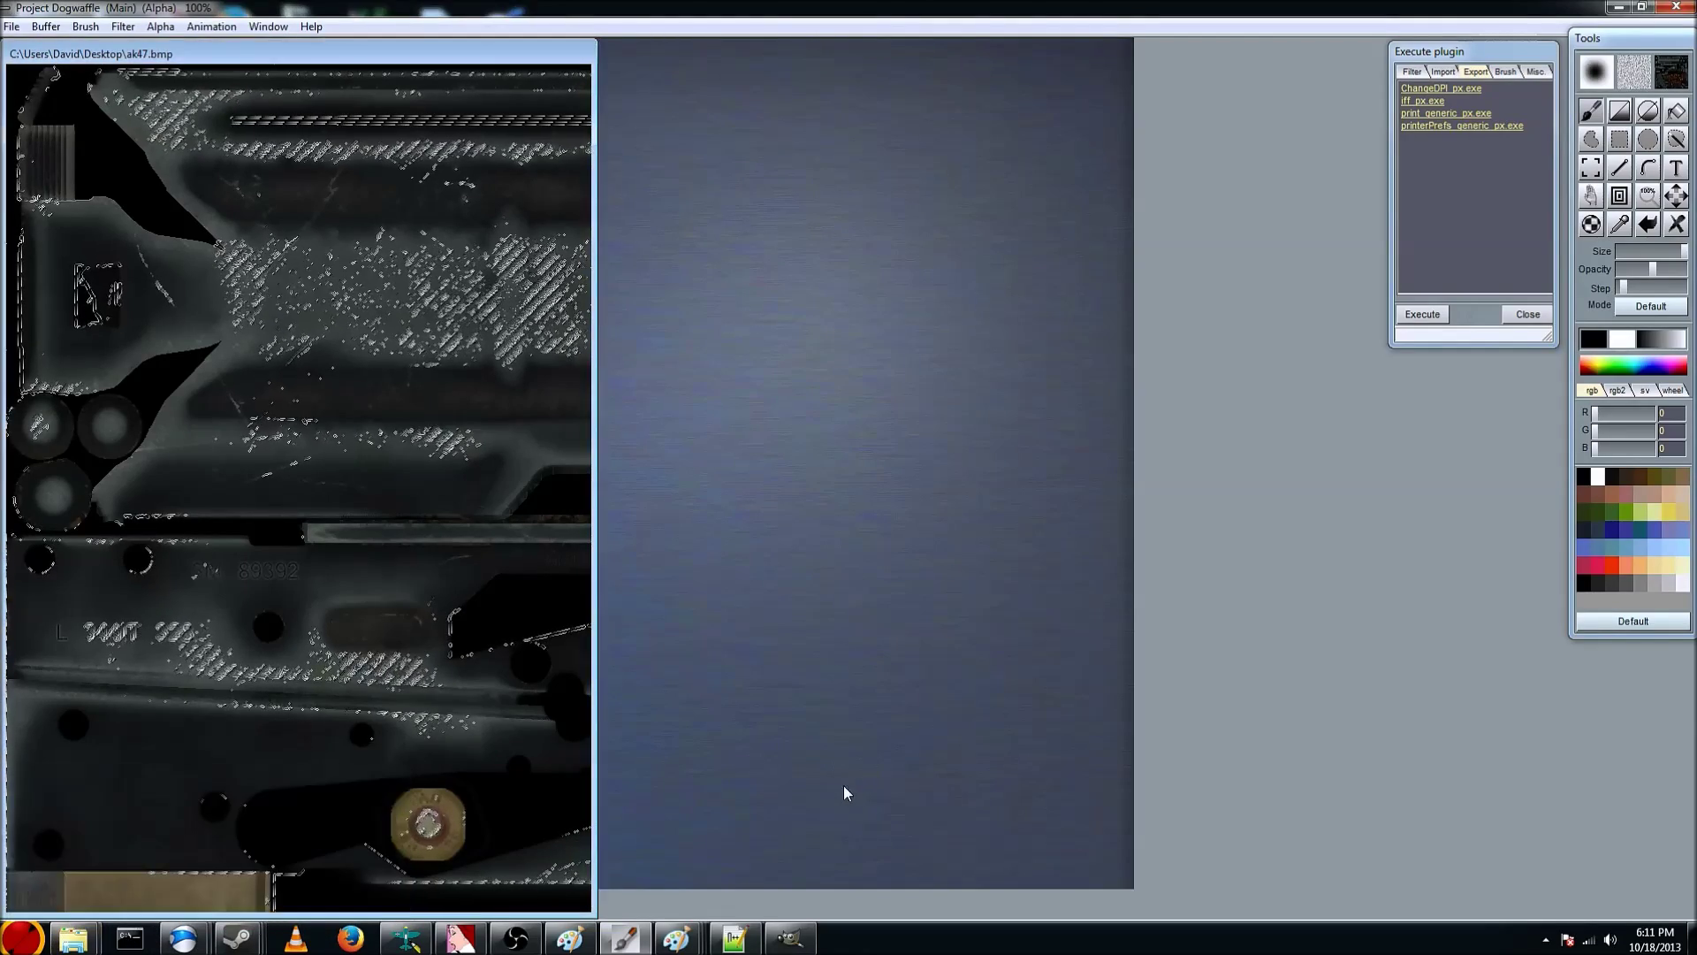
Switch to the untitled Paint window and save its texture as a BMP picture, overwriting ak47.bmp on the Desktop
{"action": "key", "text": "super+d"}
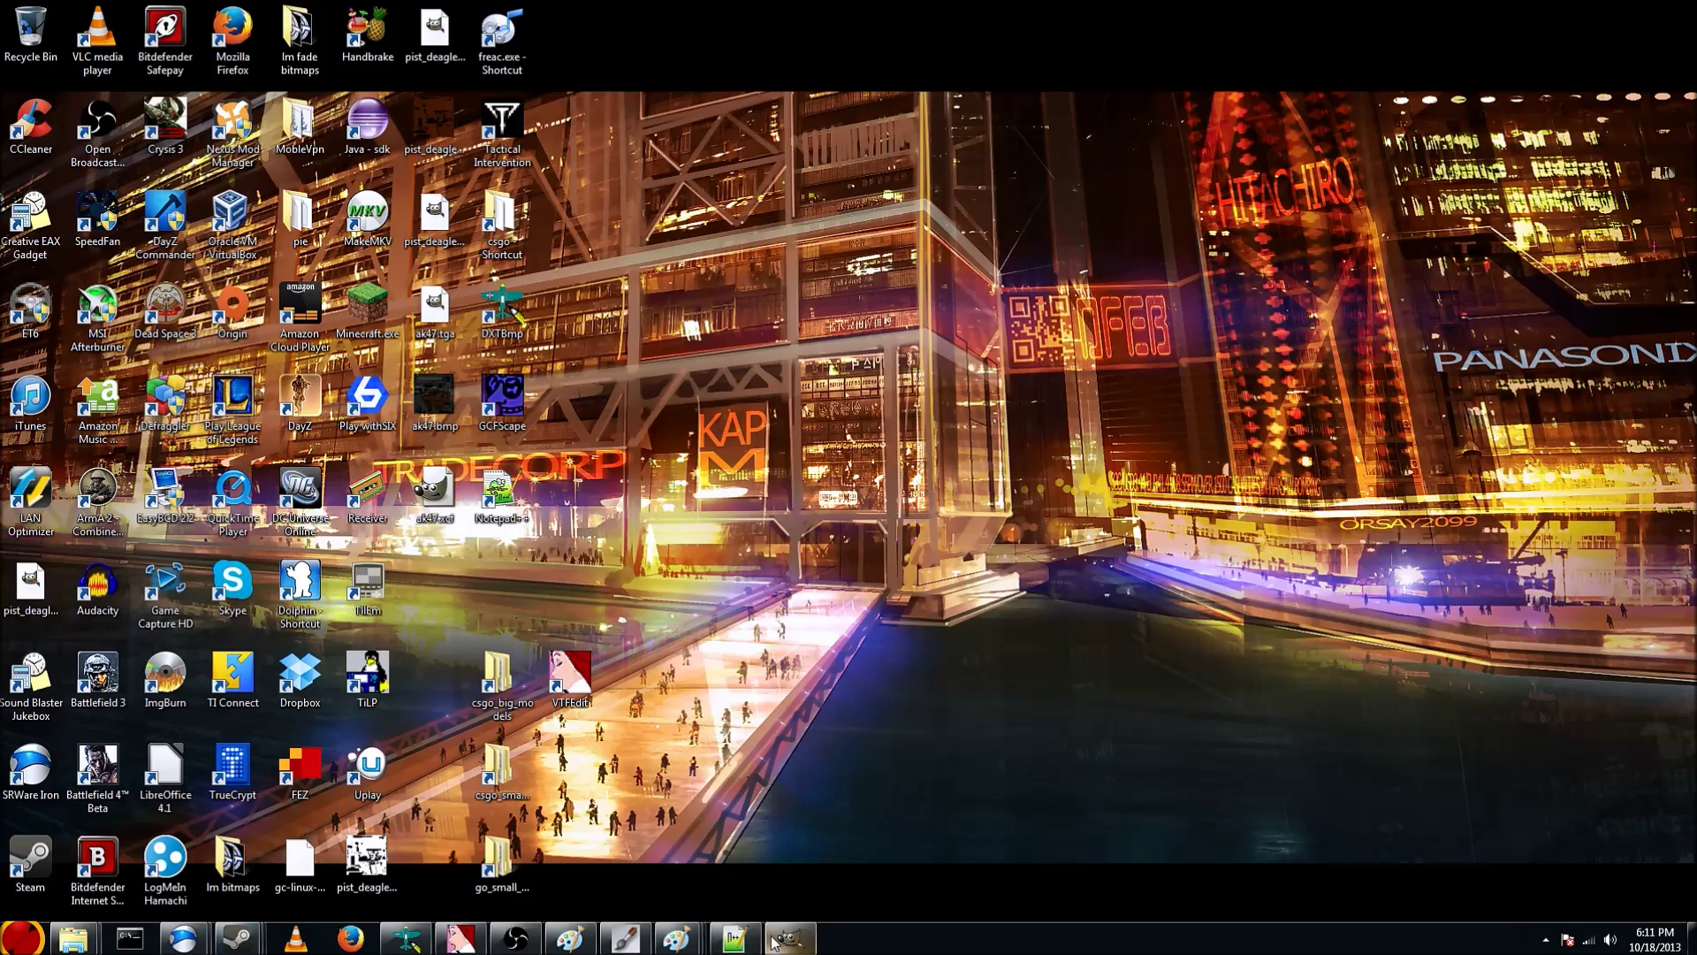
{"action": "mouse_move", "coordinate": [675, 939]}
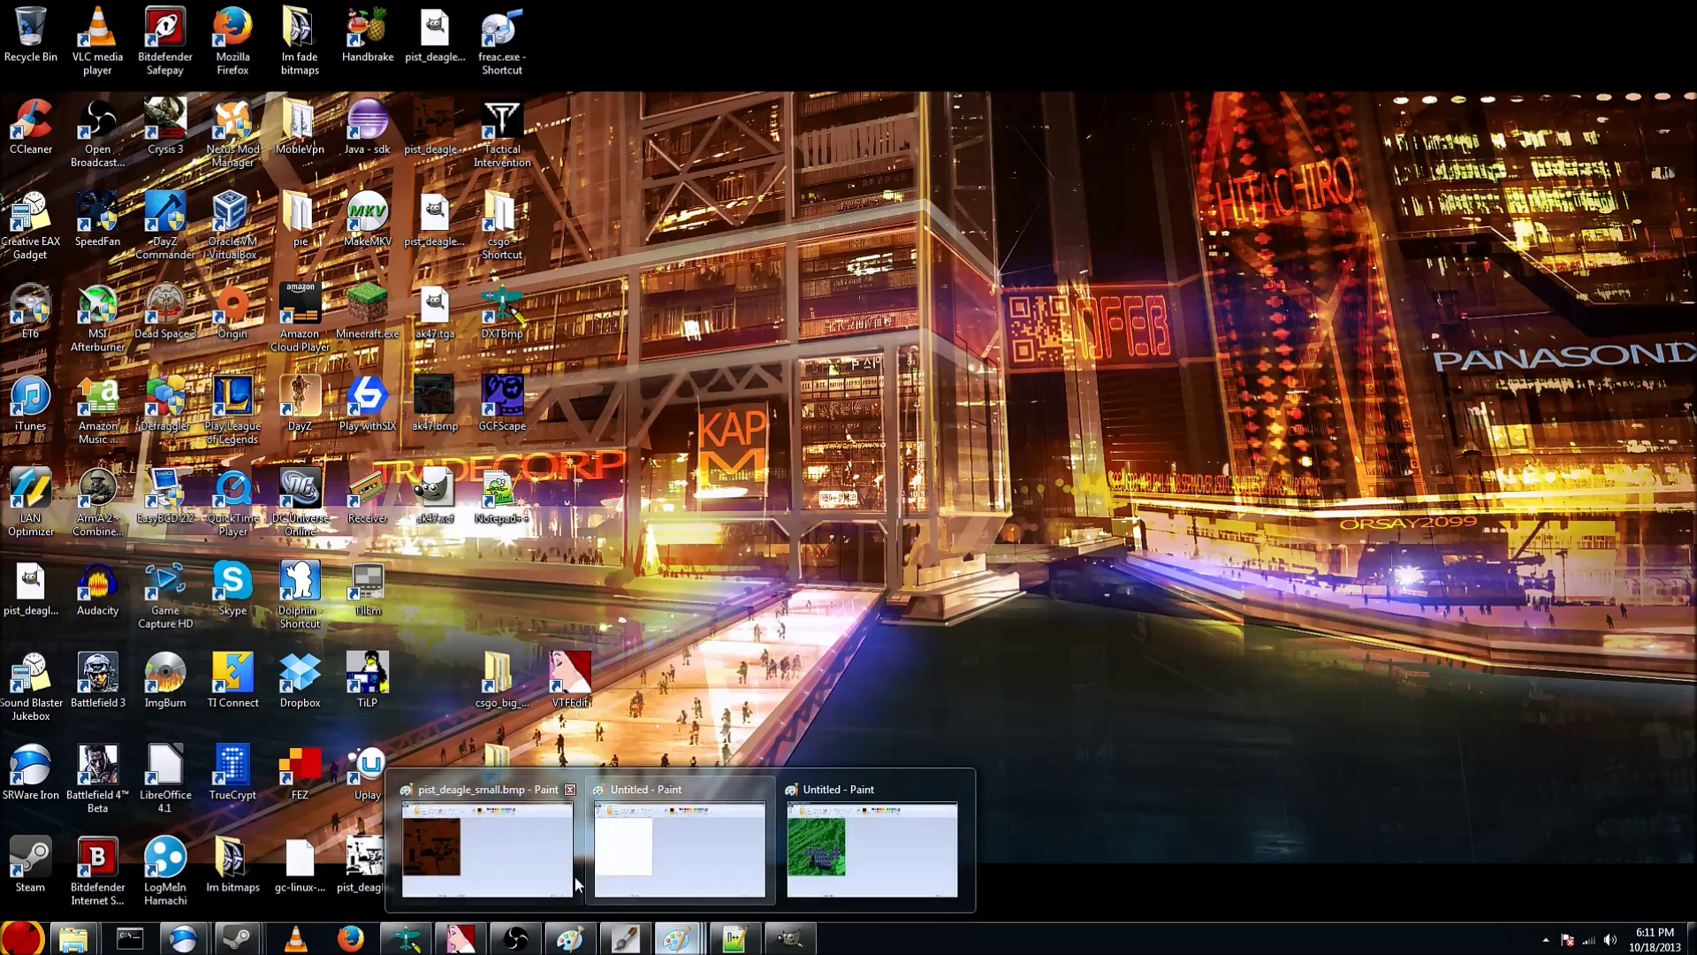
{"action": "left_click", "coordinate": [811, 869]}
{"action": "left_click", "coordinate": [513, 147]}
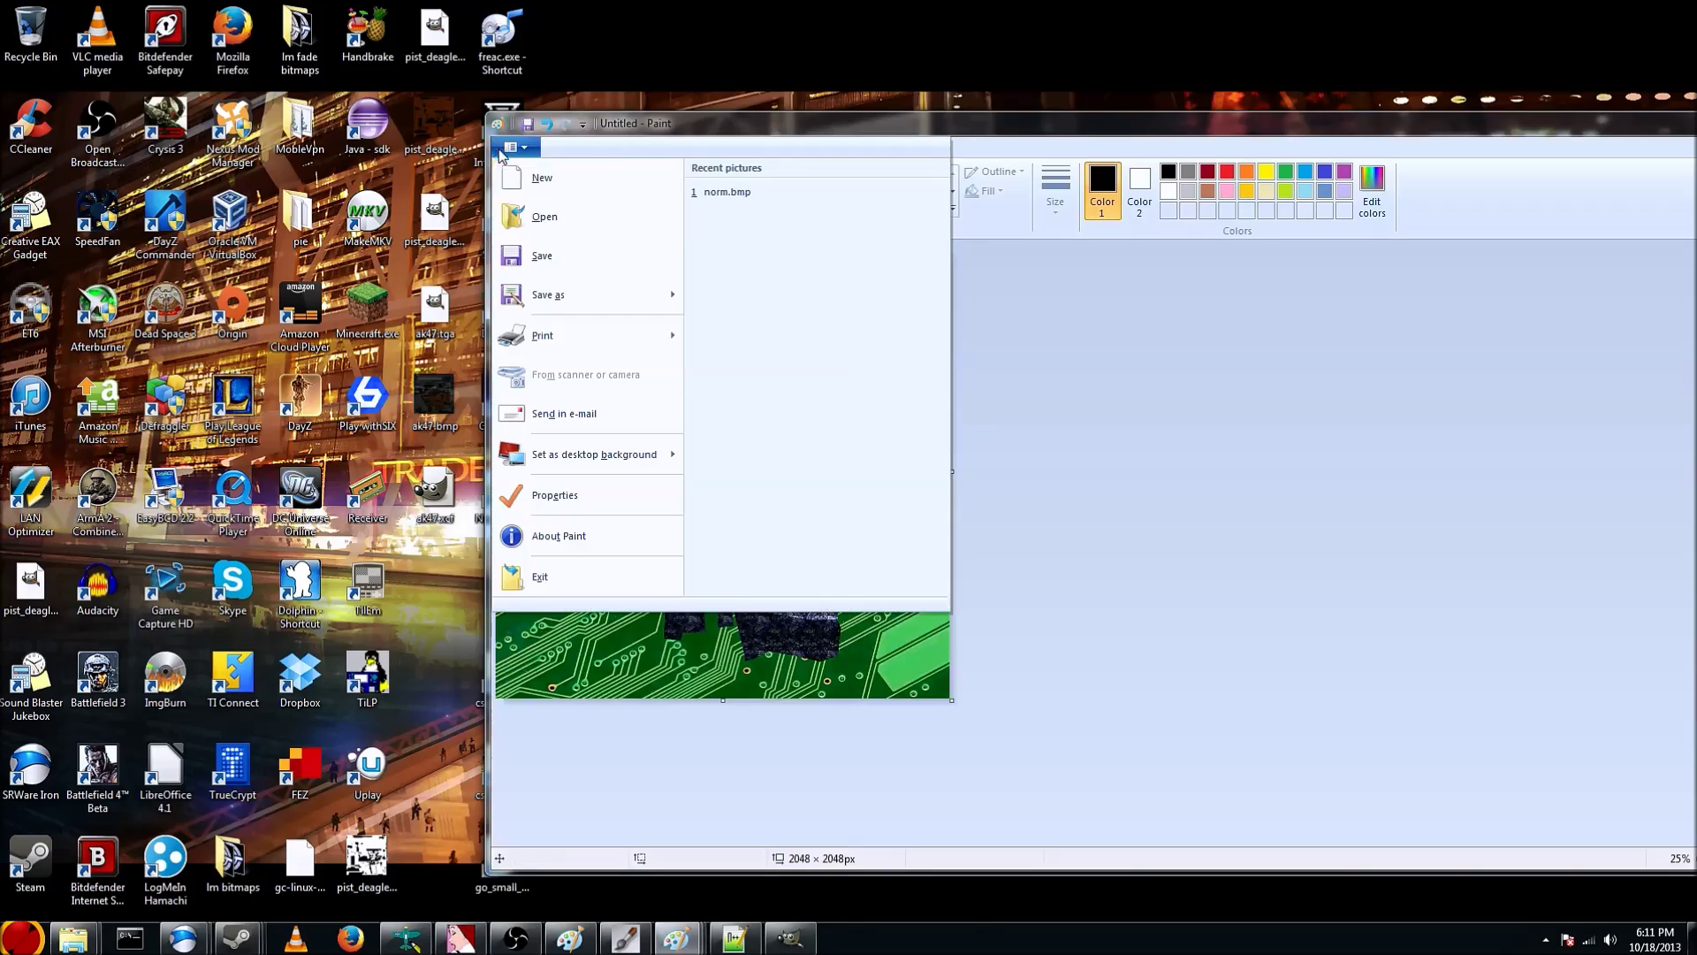
{"action": "mouse_move", "coordinate": [566, 295]}
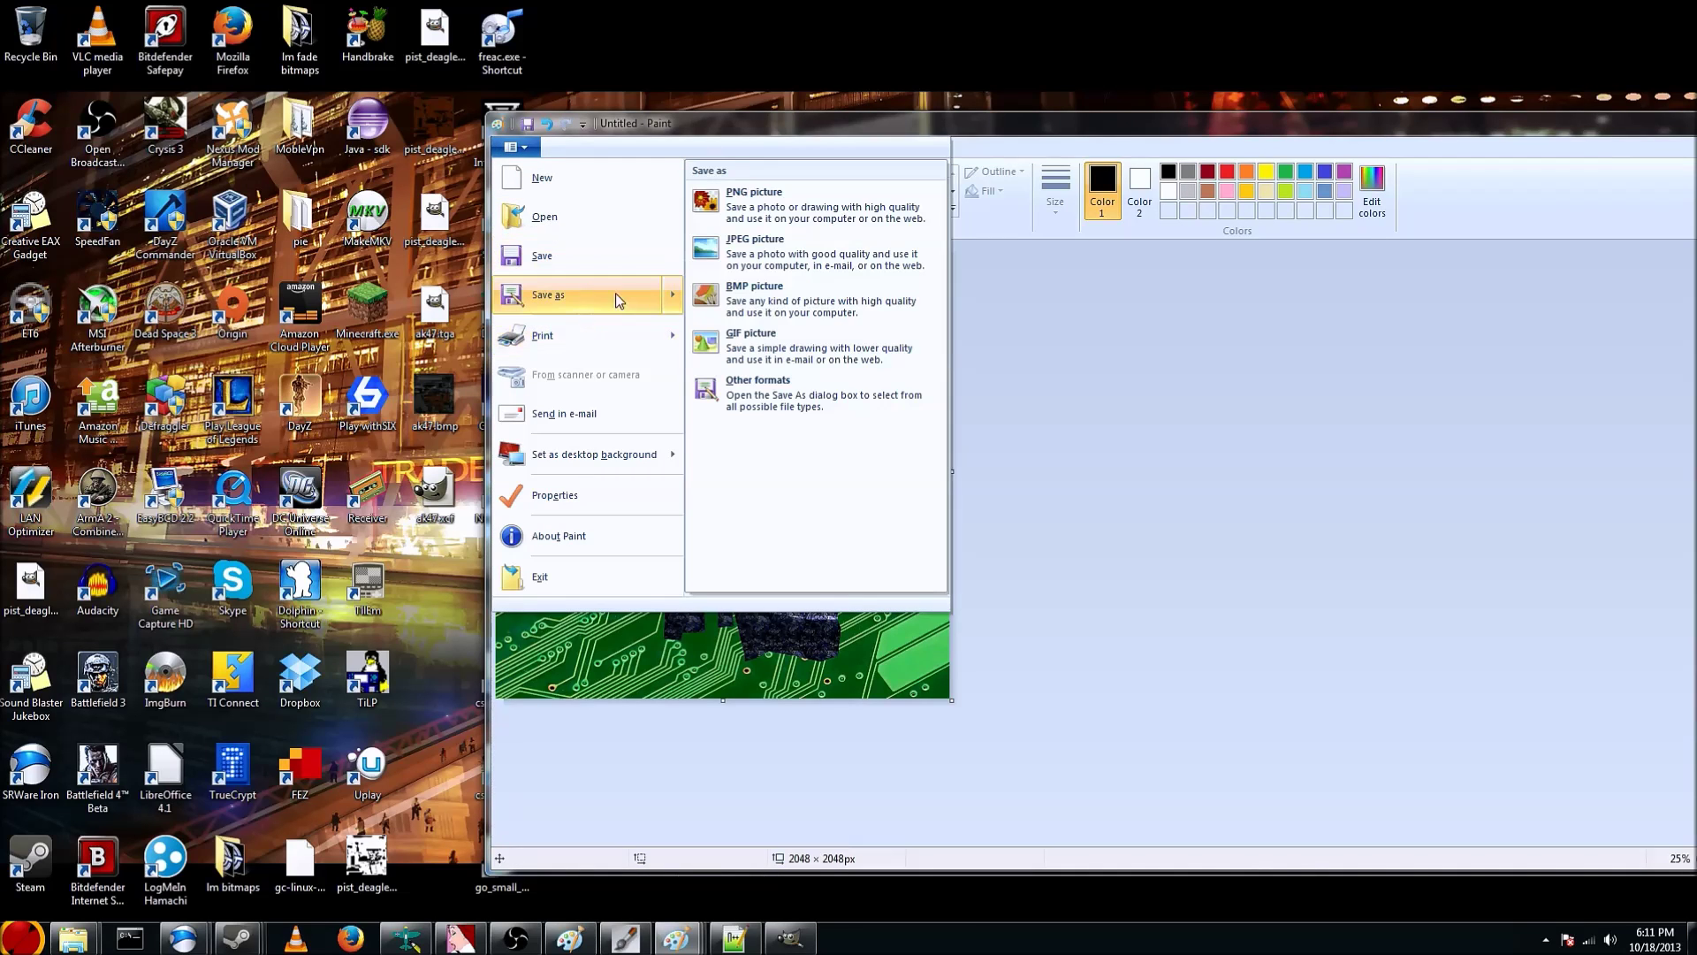
{"action": "left_click", "coordinate": [732, 303]}
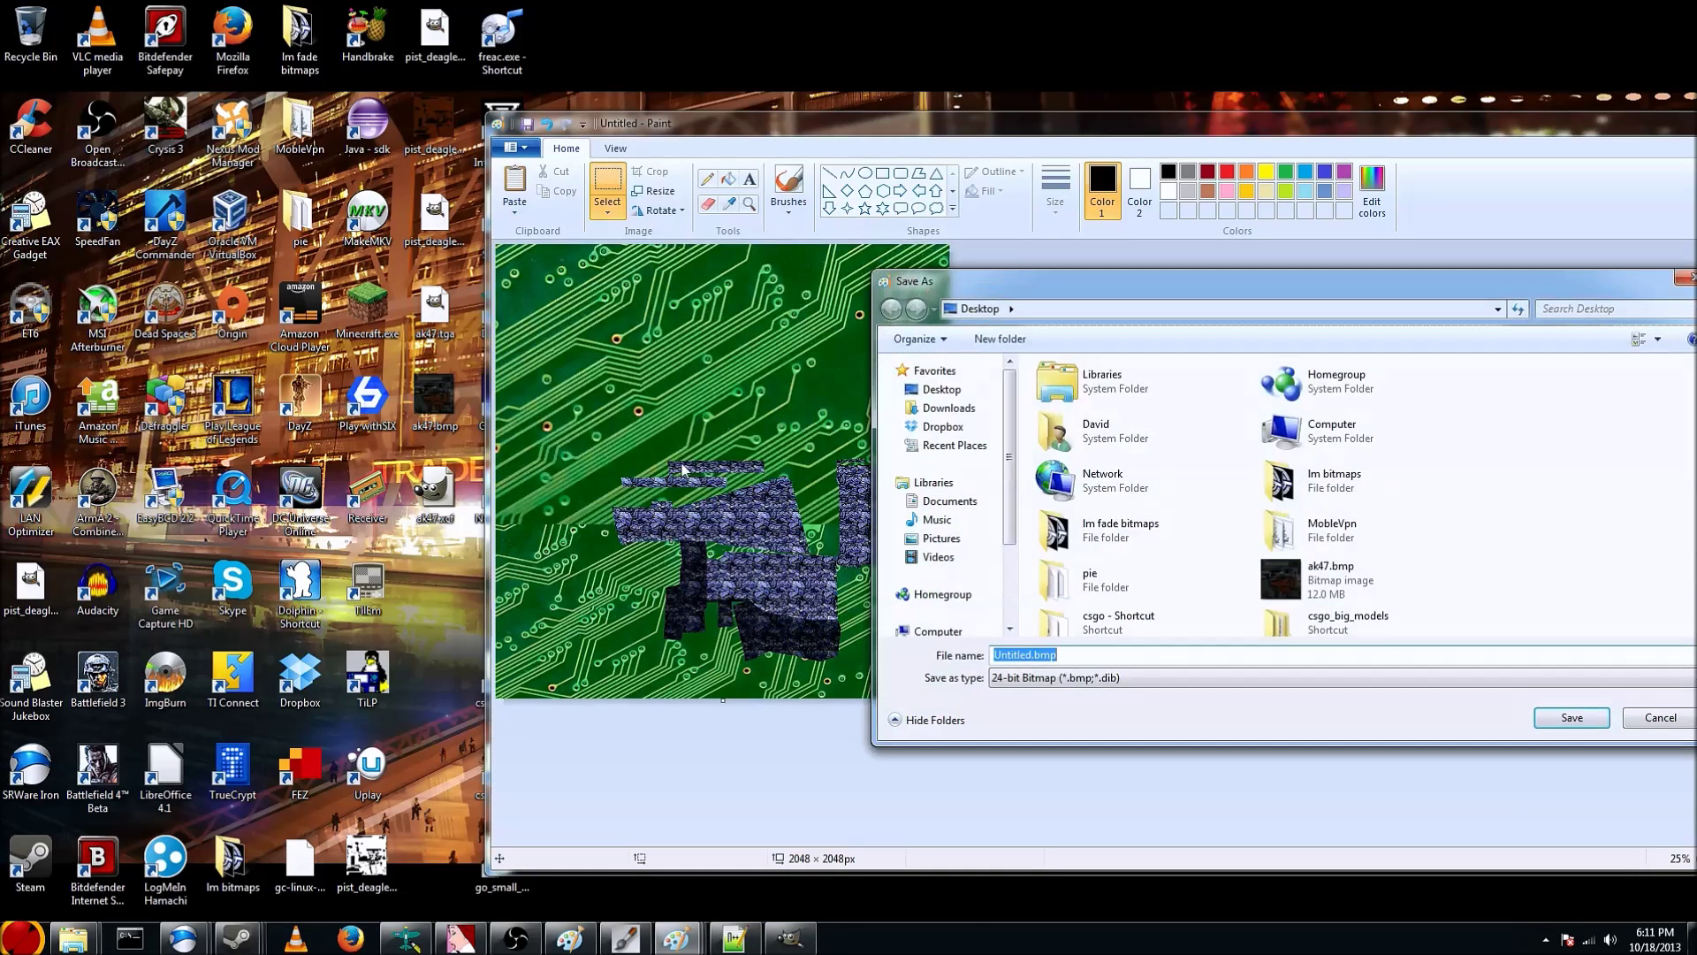
{"action": "left_click", "coordinate": [1349, 602]}
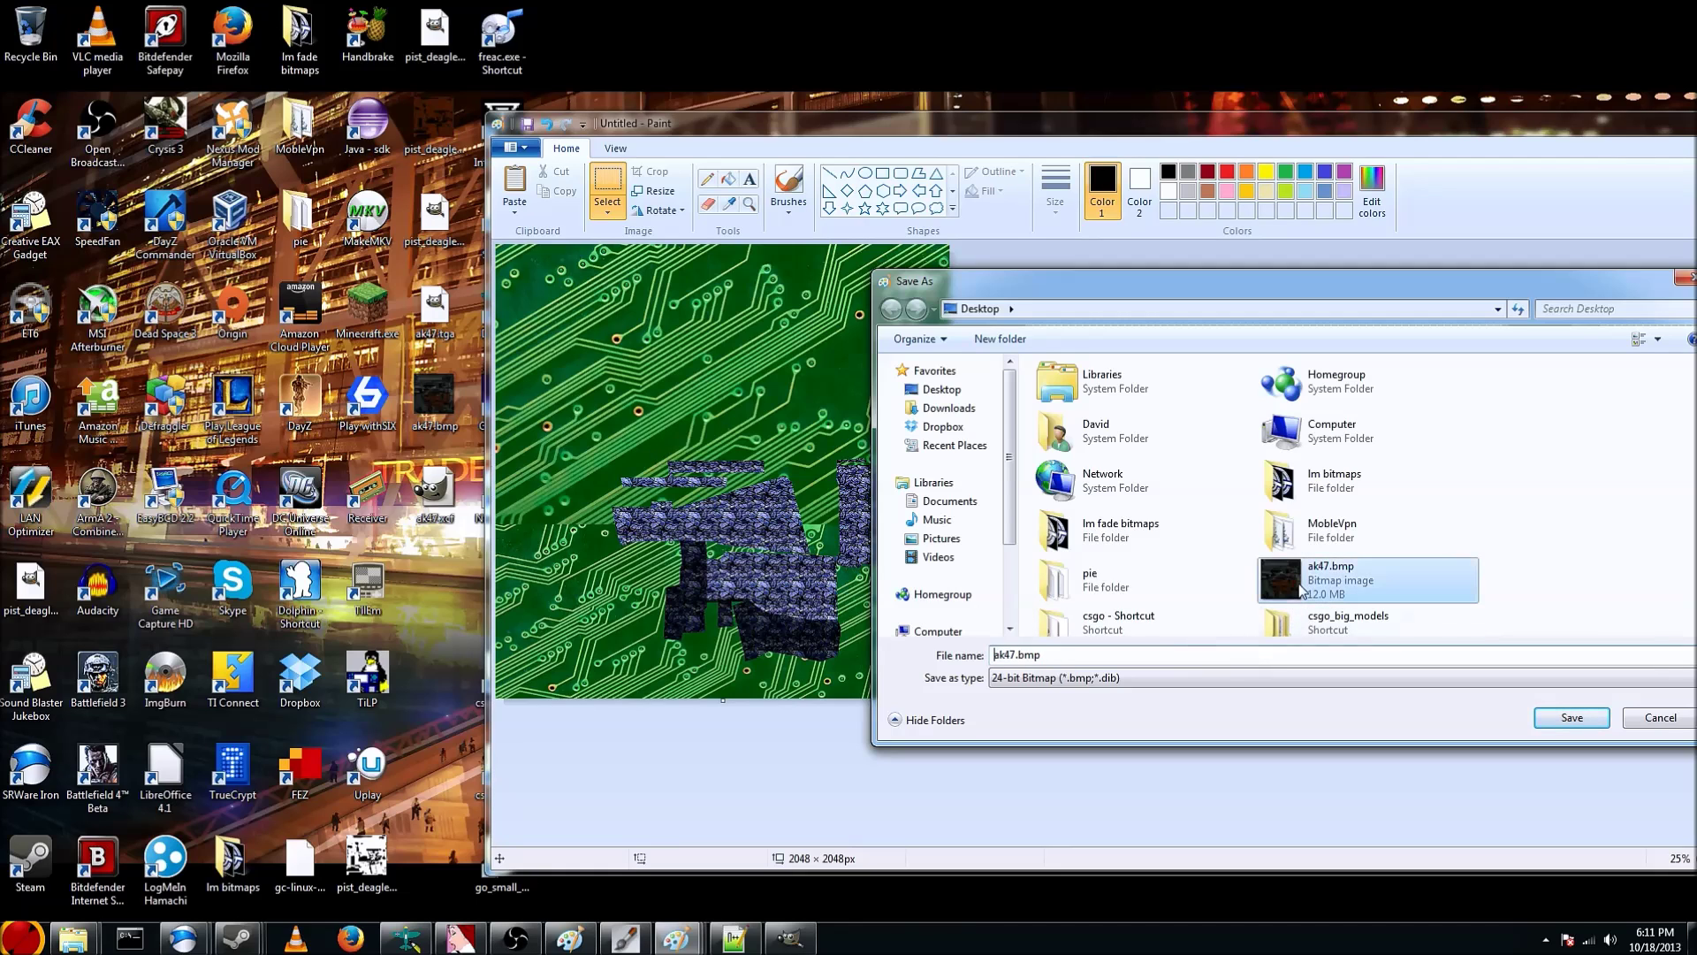
{"action": "double_click", "coordinate": [1293, 582]}
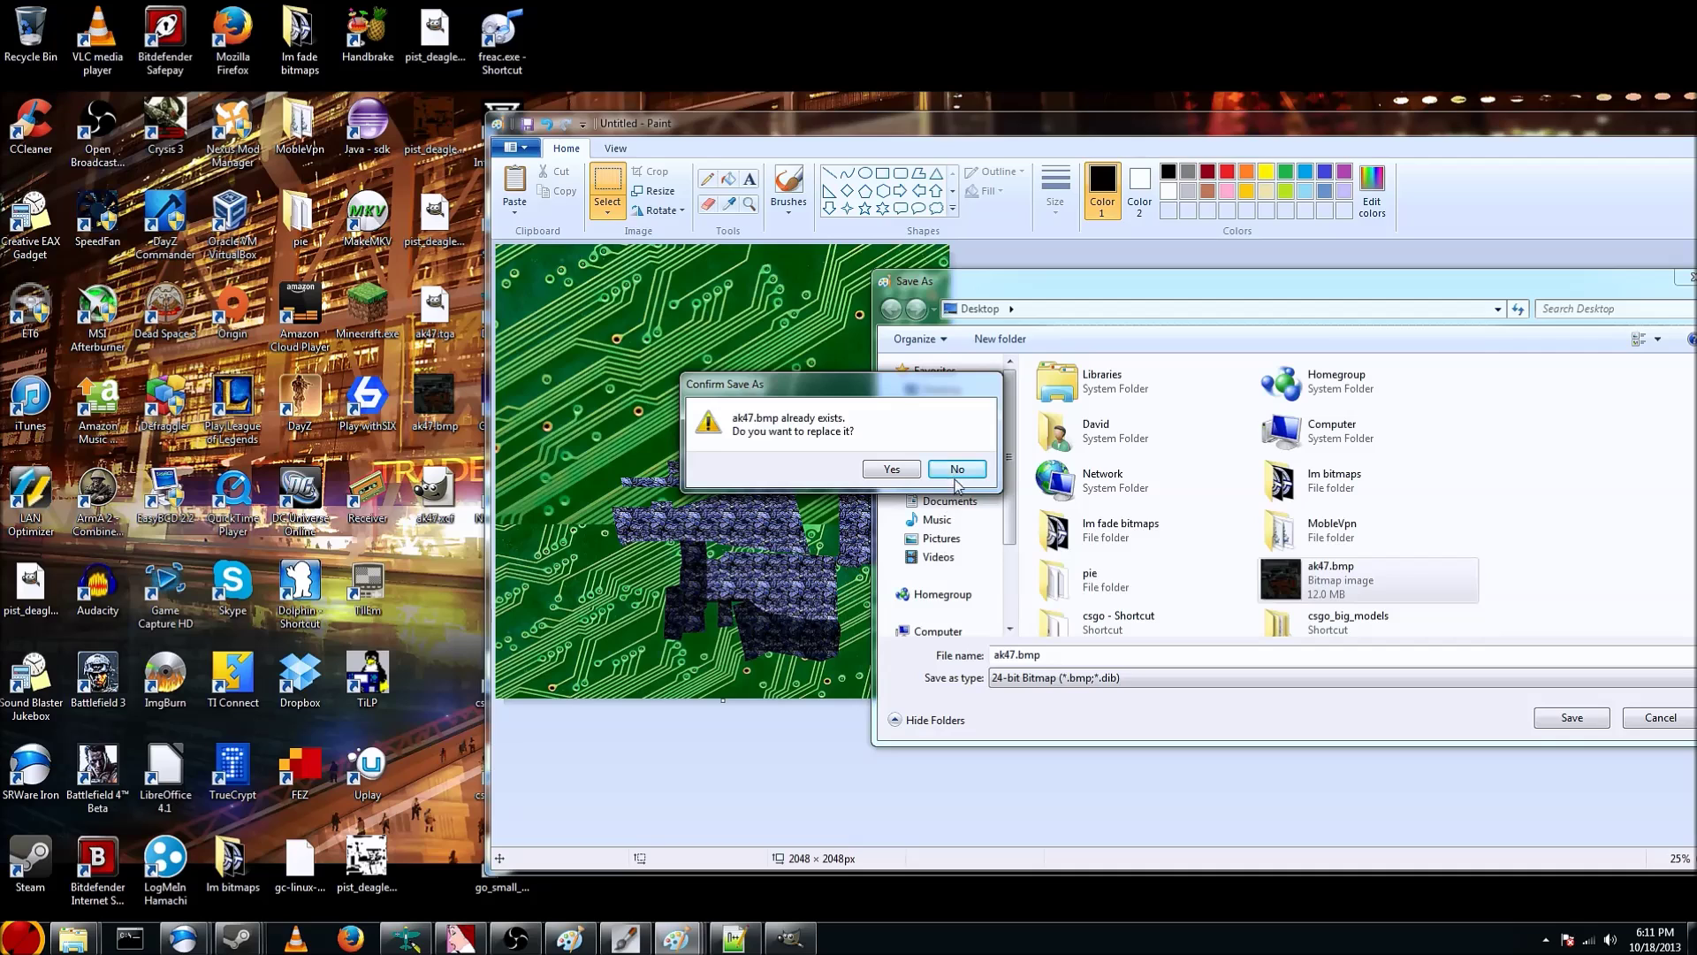
{"action": "left_click", "coordinate": [891, 469]}
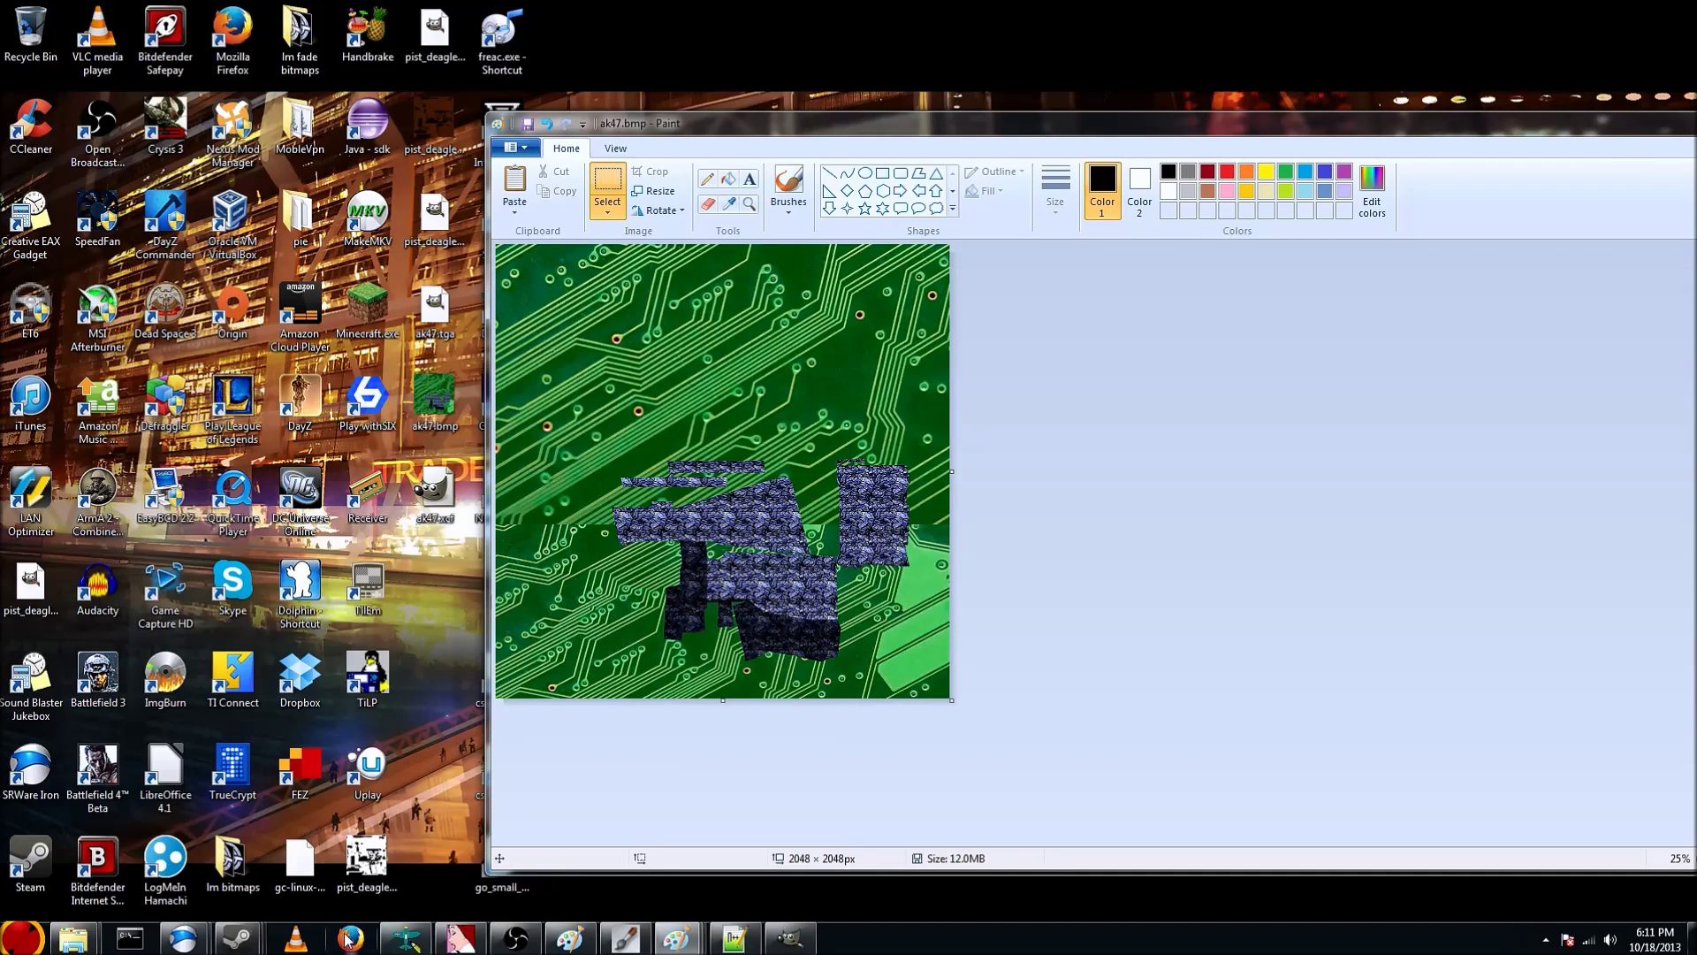
Switch to Project Dogwaffle and open the updated ak47.bmp from the Desktop
{"action": "mouse_move", "coordinate": [423, 946]}
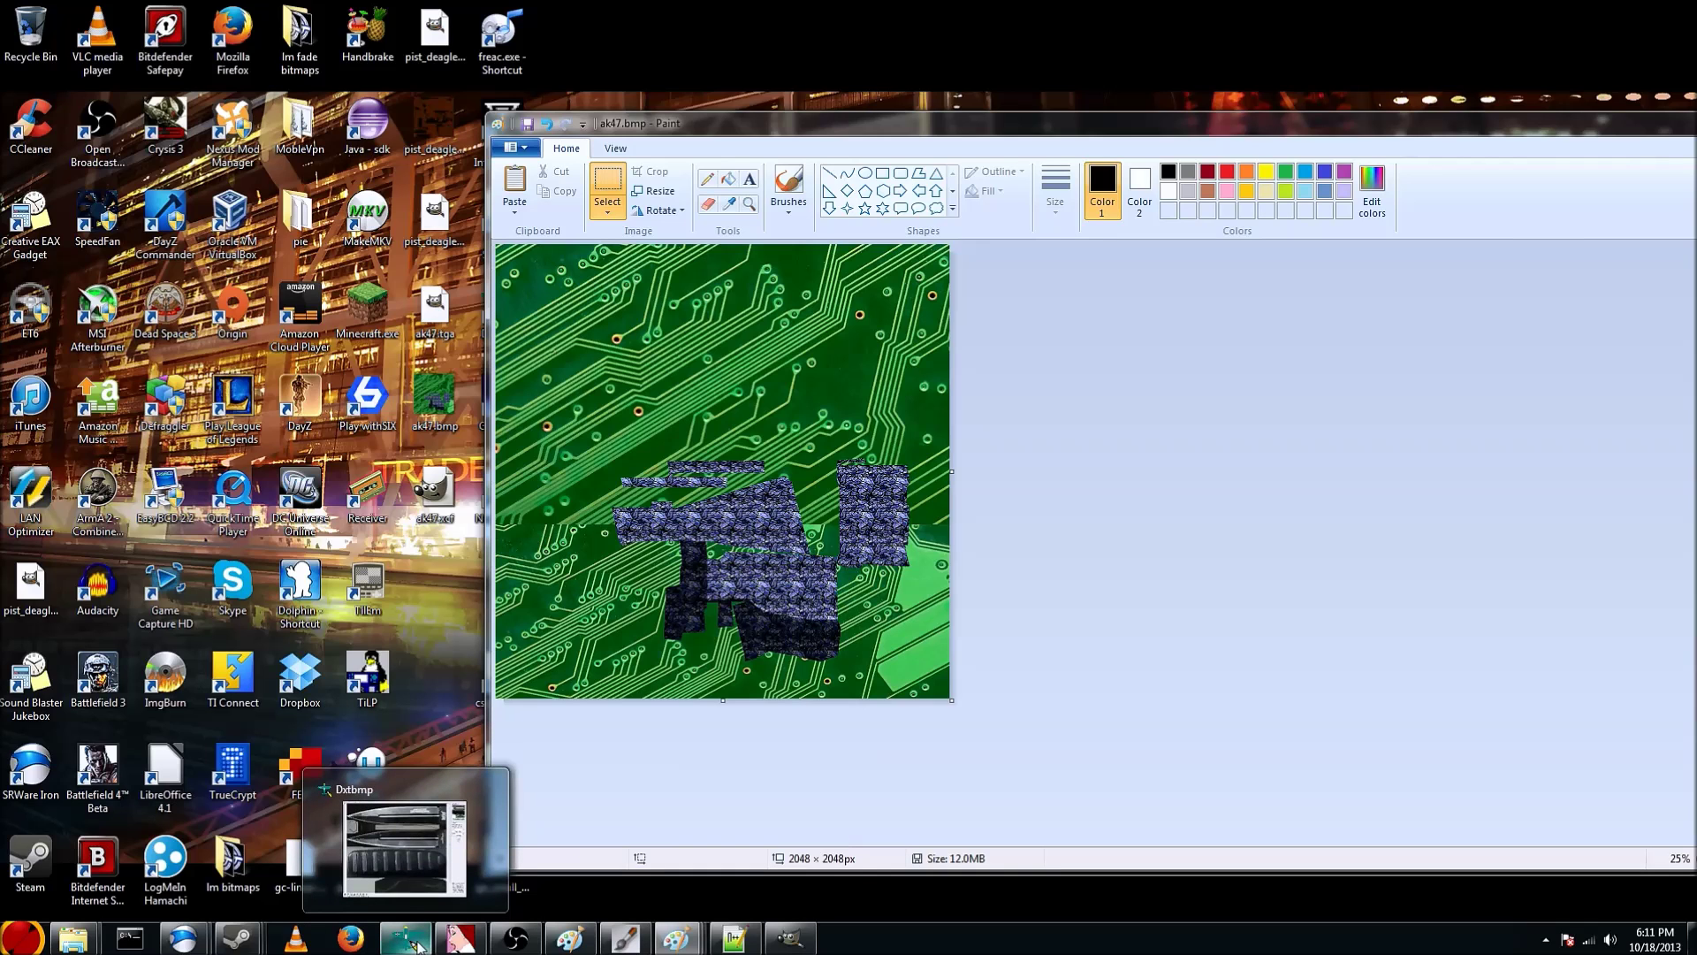
{"action": "left_click", "coordinate": [625, 939]}
{"action": "left_click", "coordinate": [12, 26]}
{"action": "left_click", "coordinate": [36, 66]}
{"action": "left_click", "coordinate": [616, 520]}
{"action": "double_click", "coordinate": [616, 521]}
{"action": "left_click", "coordinate": [735, 522]}
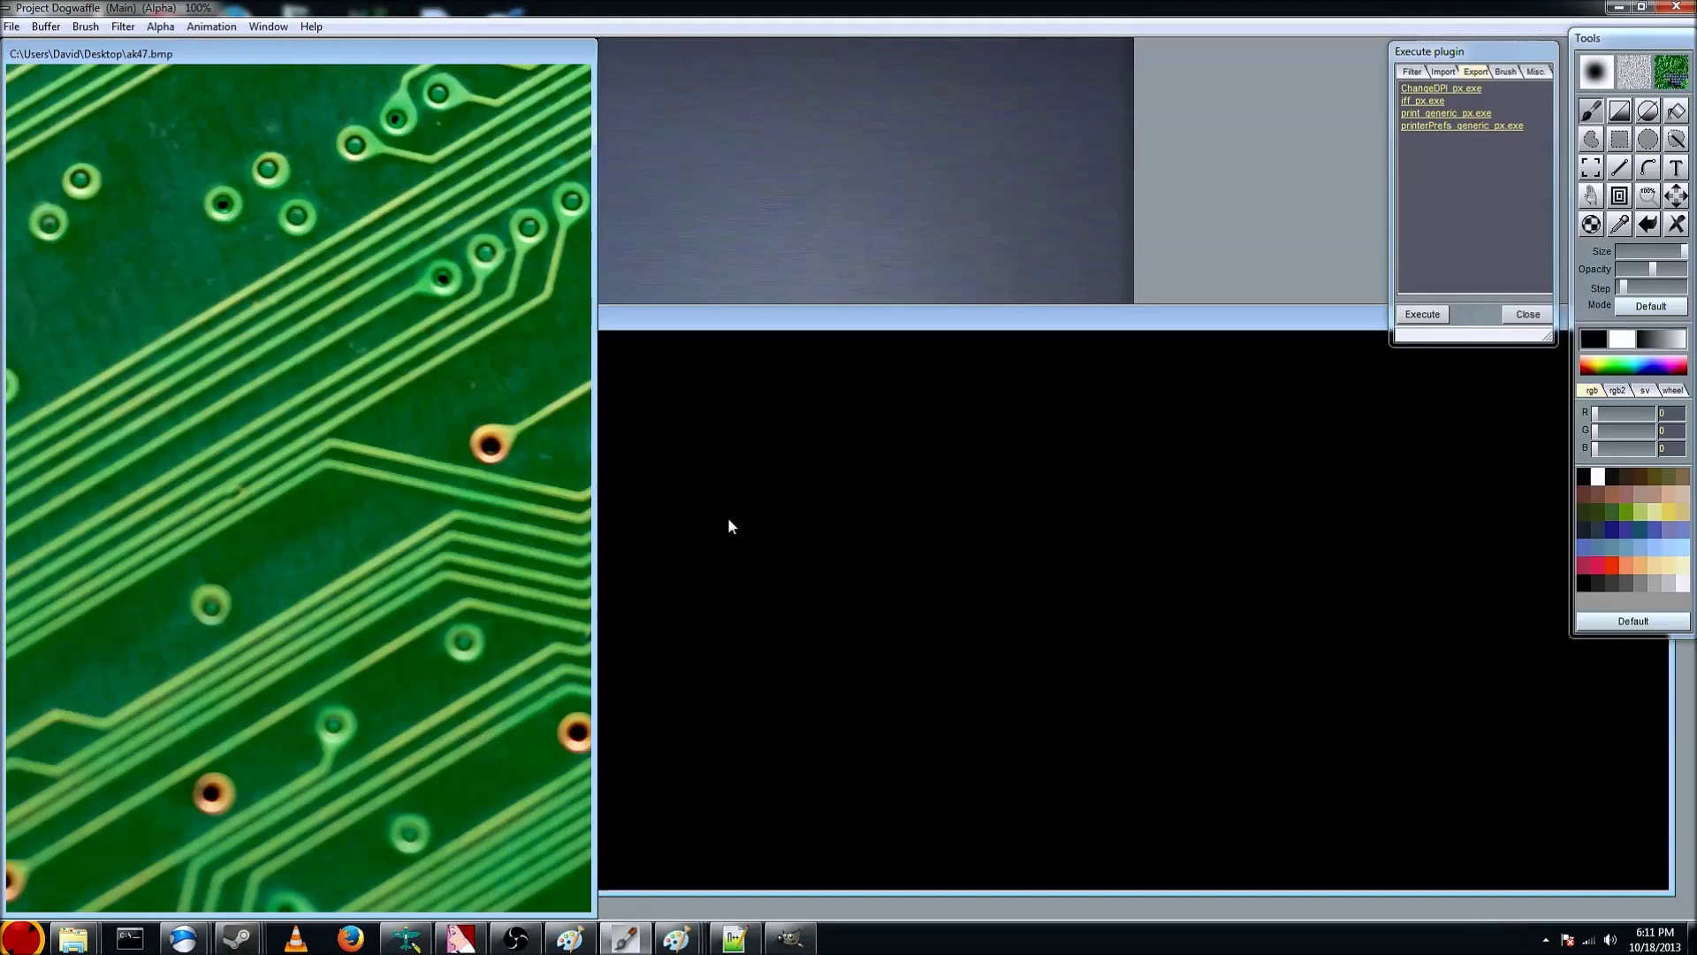
{"action": "left_click_drag", "start_coordinate": [331, 55], "coordinate": [396, 56]}
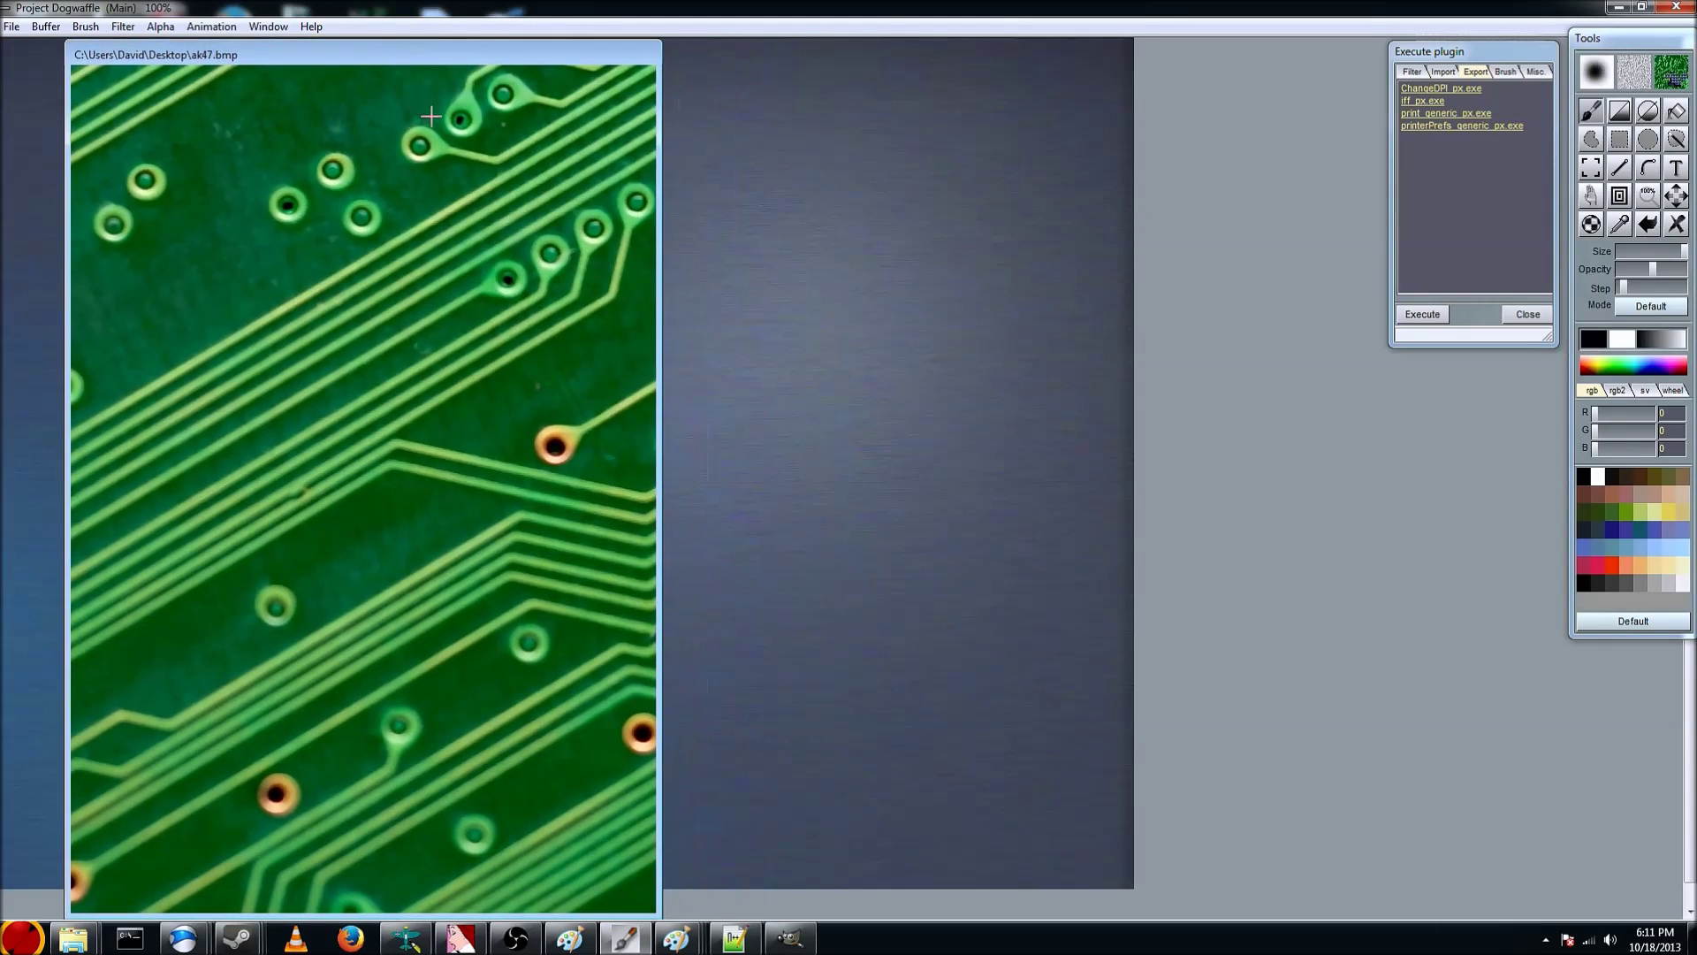
Save the image to the Desktop in Targa format as ak47_2.tga, 32 bit with alpha
{"action": "left_click", "coordinate": [9, 26]}
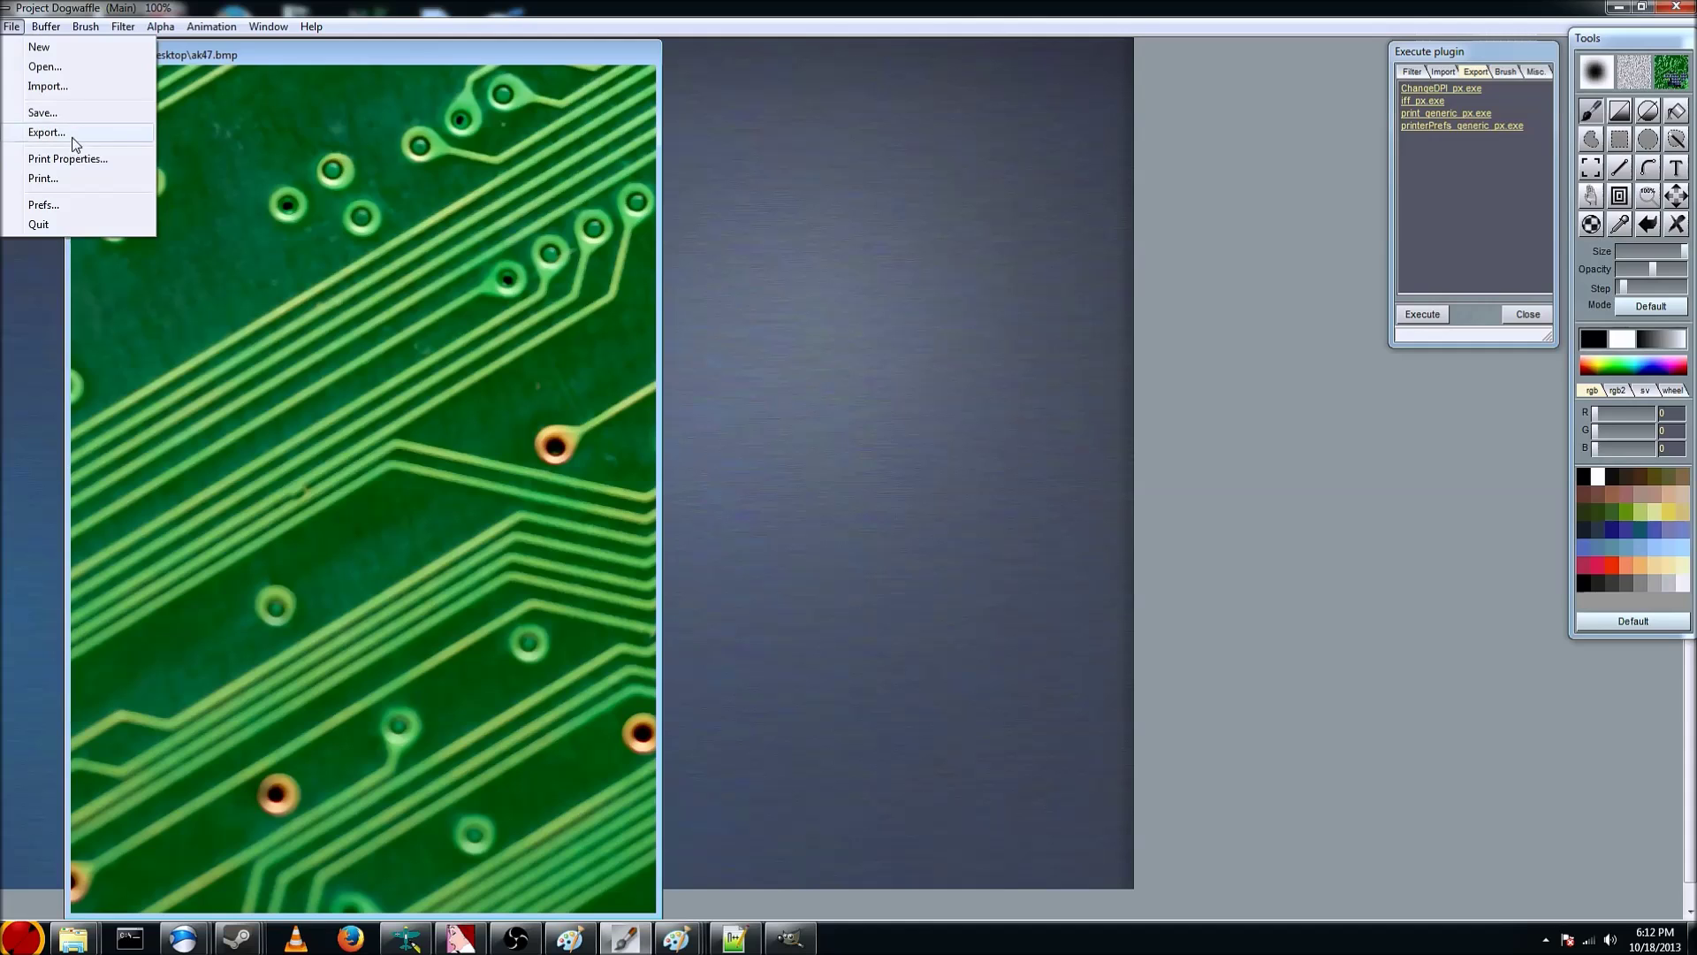
{"action": "left_click", "coordinate": [69, 116]}
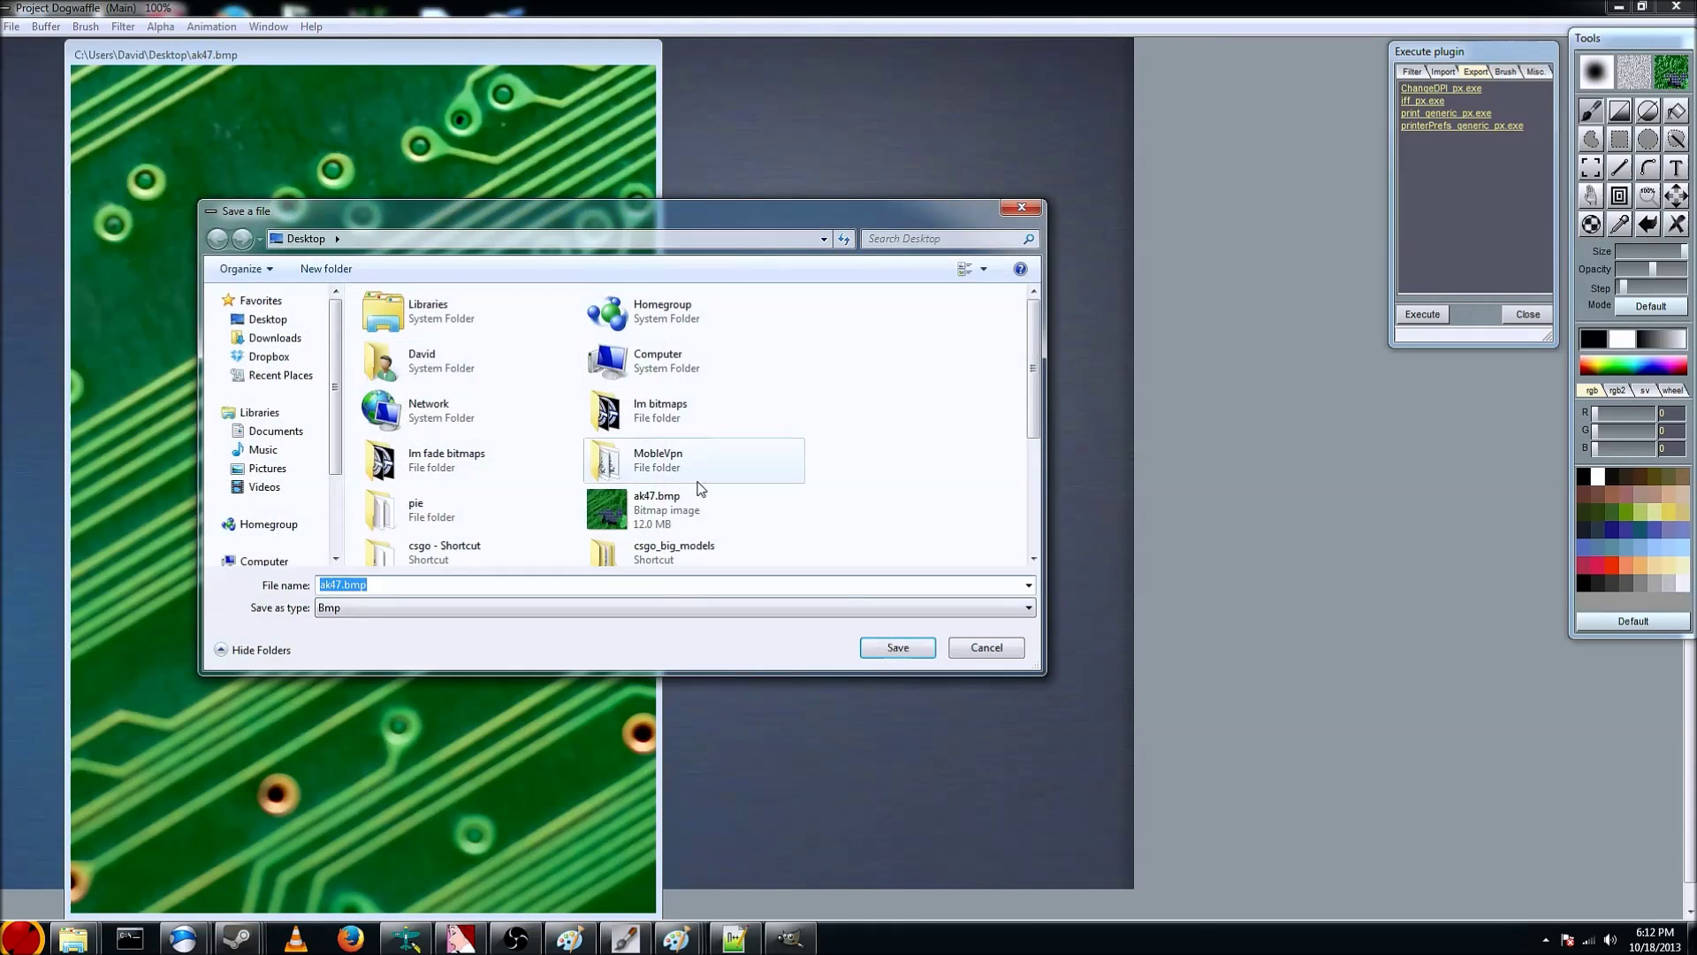
{"action": "left_click", "coordinate": [712, 609]}
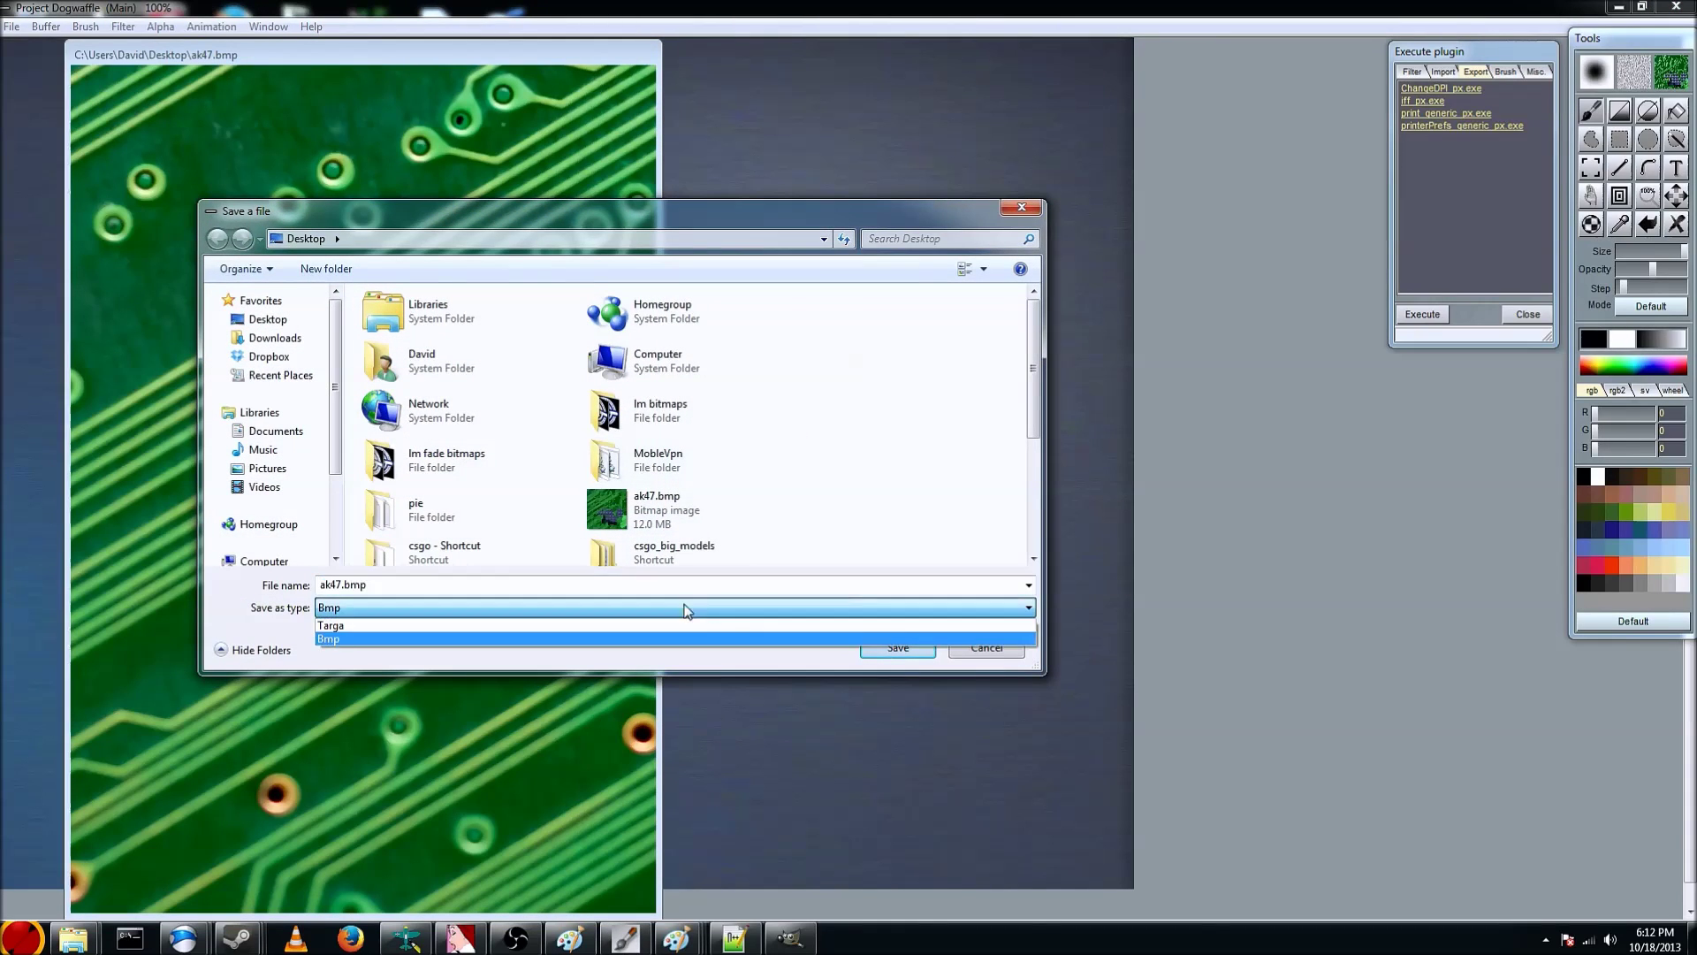
{"action": "left_click", "coordinate": [589, 631]}
{"action": "left_click", "coordinate": [501, 585]}
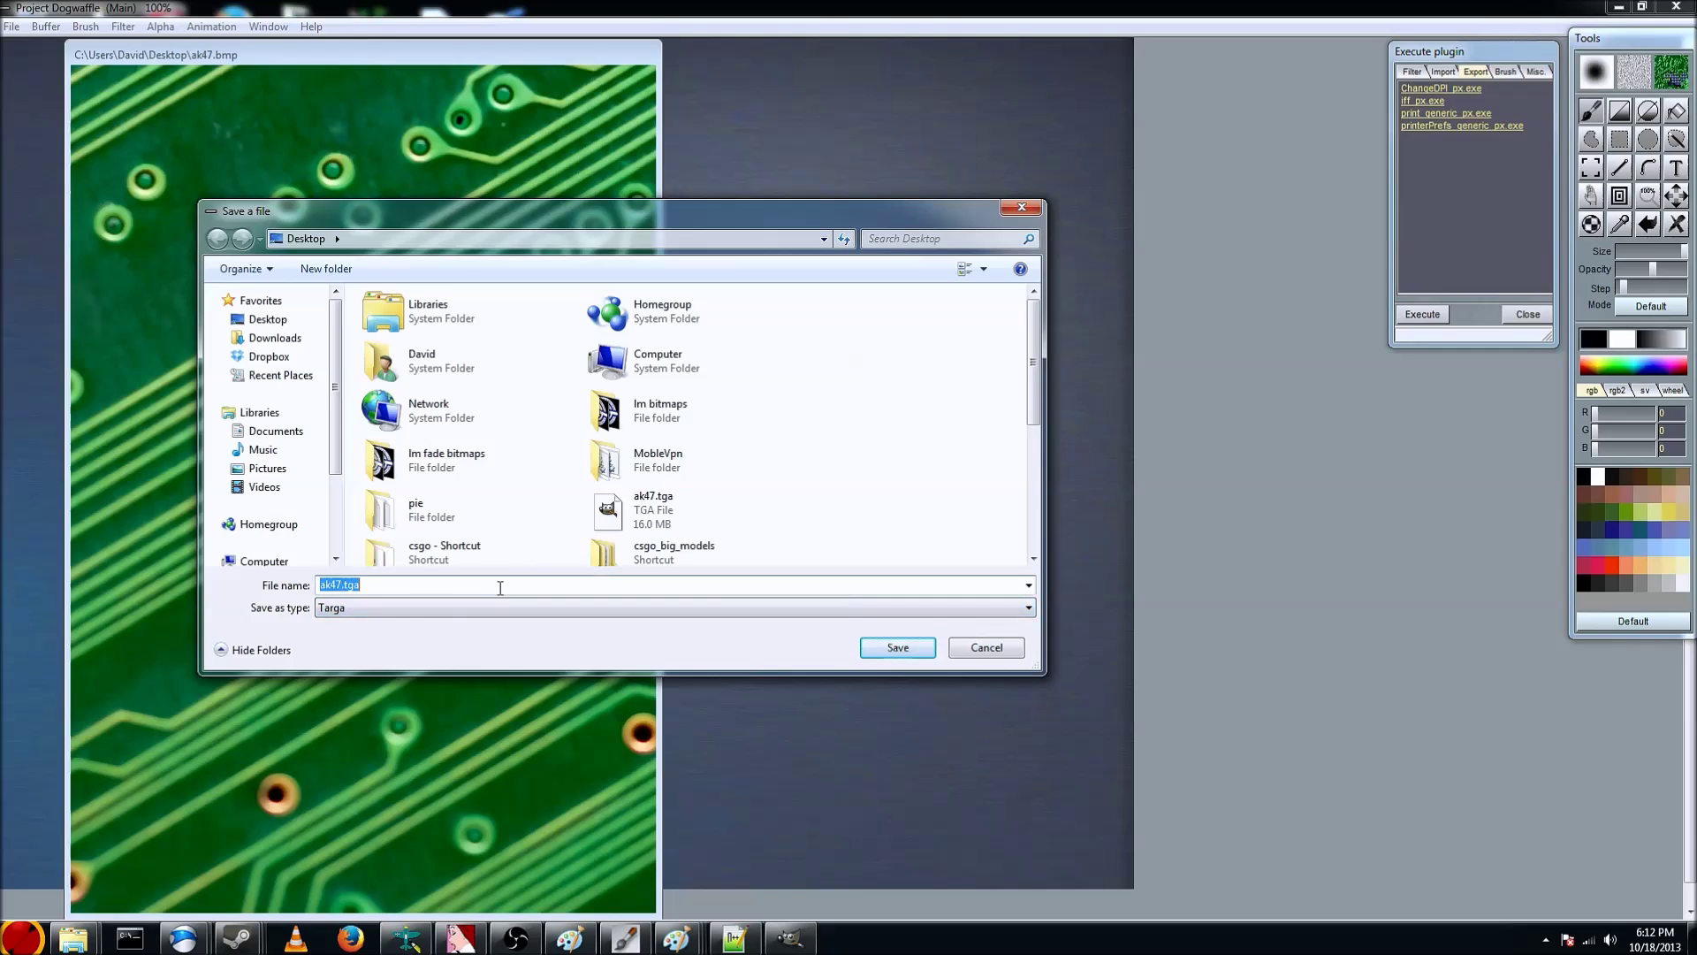
{"action": "key", "text": "Right"}
{"action": "key", "text": "Left"}
{"action": "key", "text": "Left"}
{"action": "key", "text": "Left"}
{"action": "key", "text": "Return"}
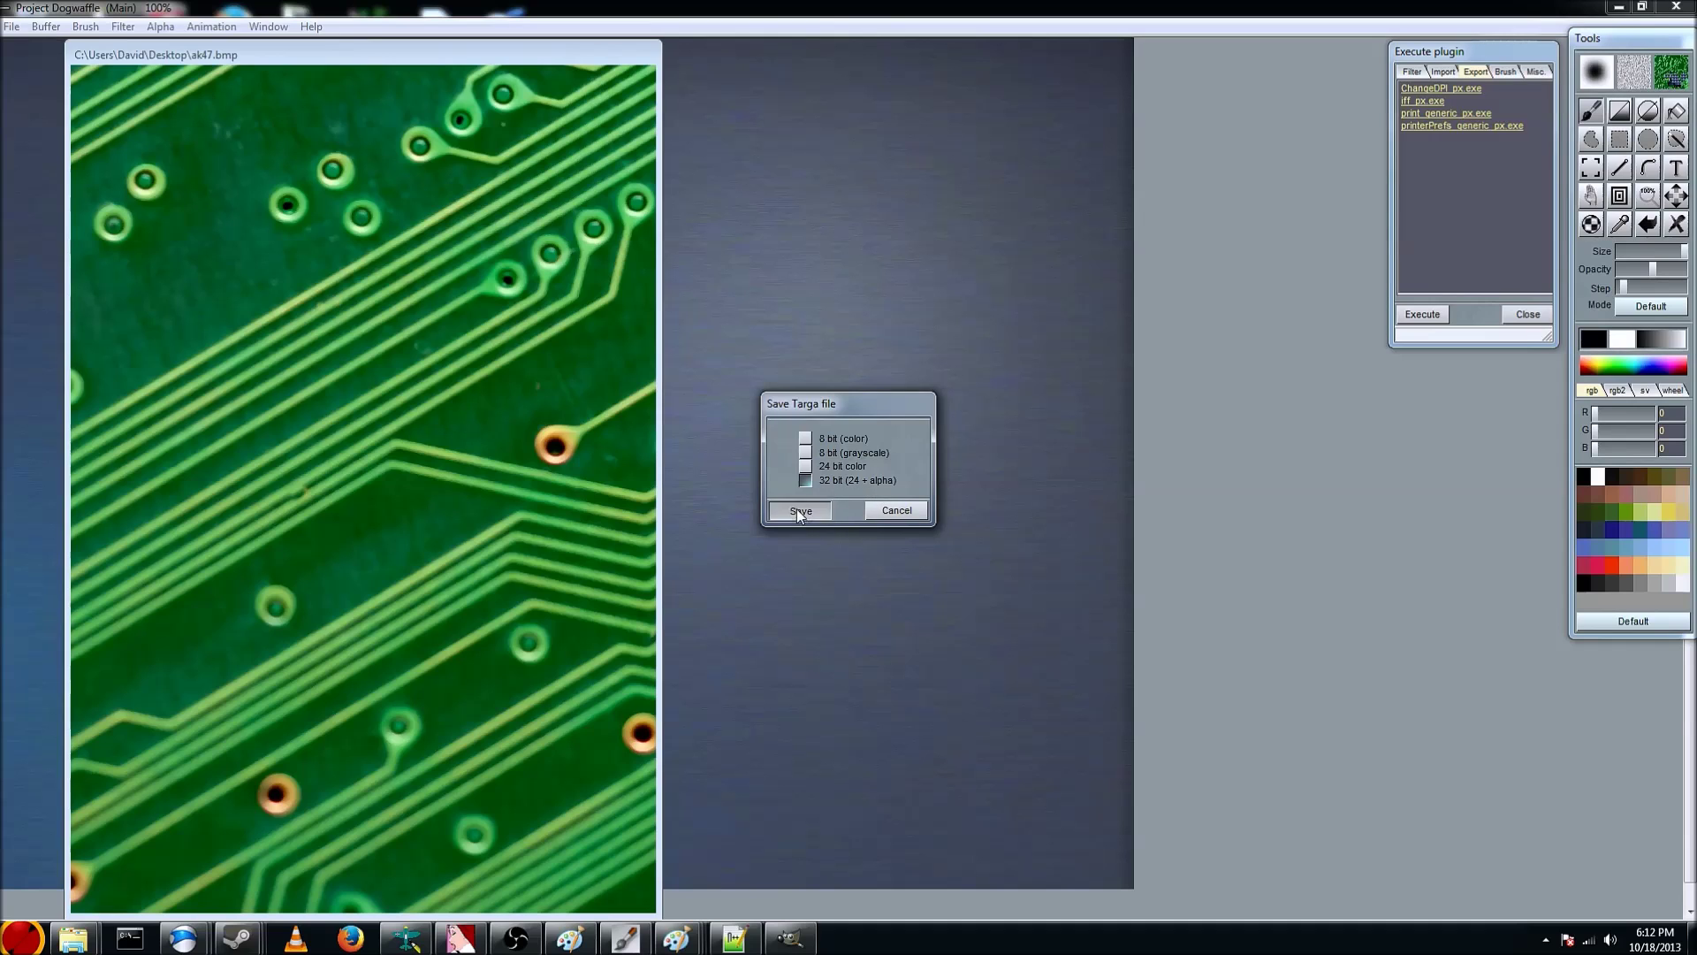
{"action": "left_click", "coordinate": [799, 511]}
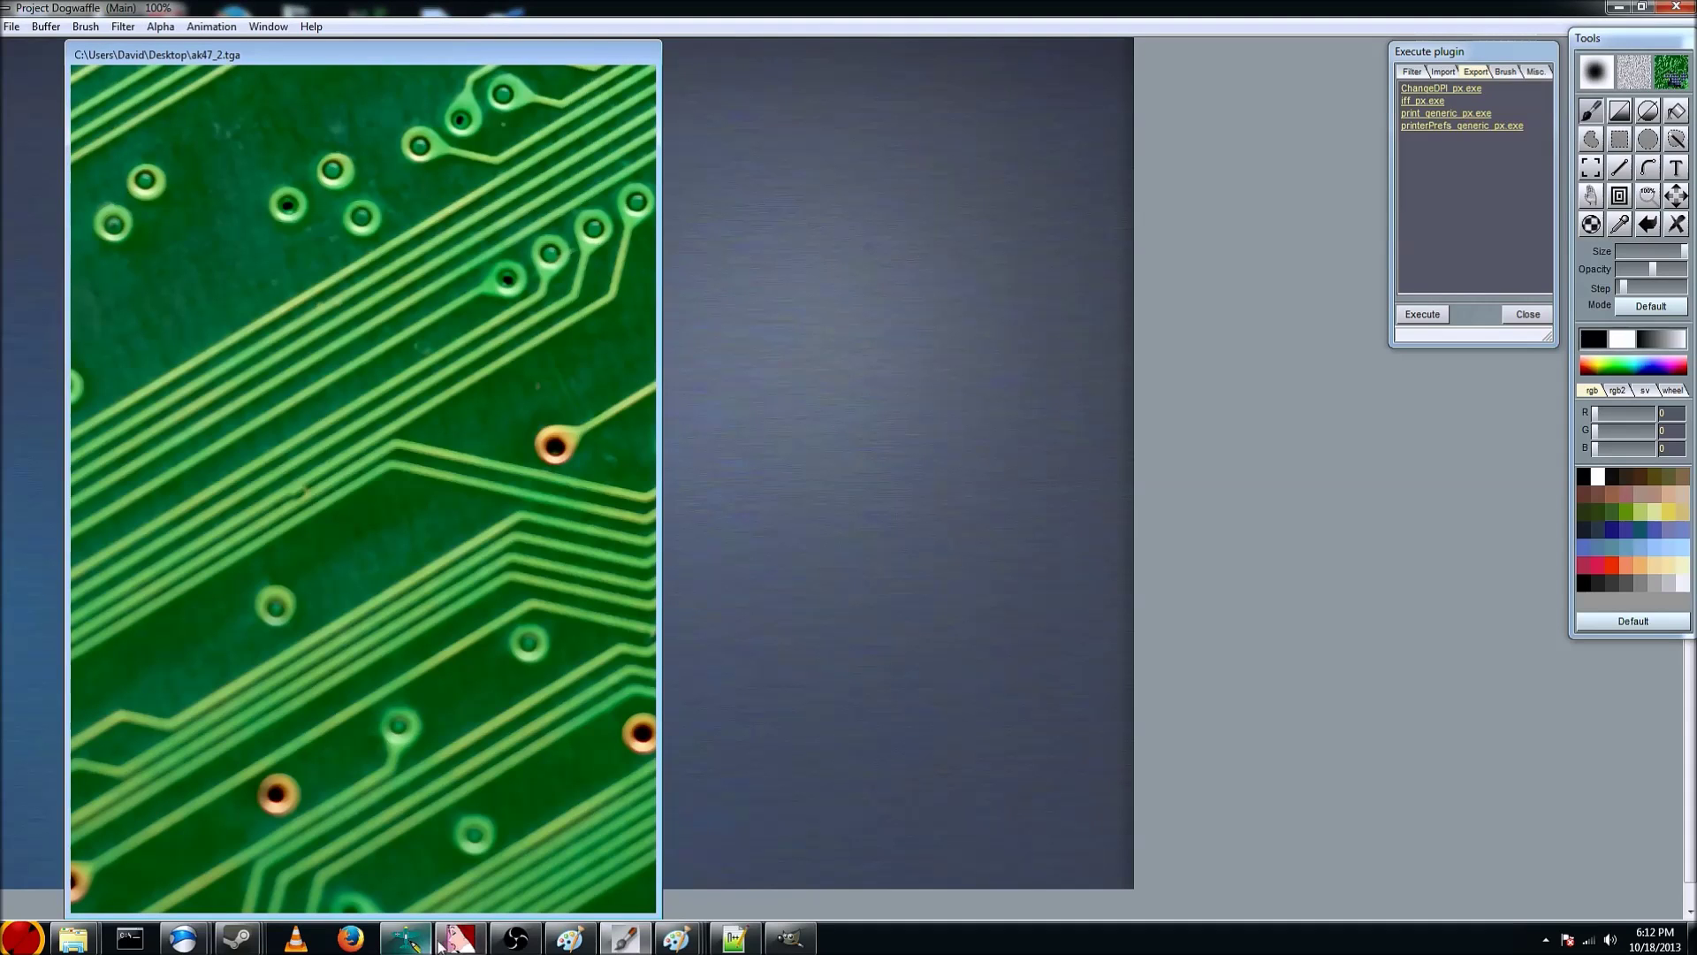
Switch to VTFEdit, import ak47_2.tga with the preset VTF options and check the stone-patterned areas of the texture
{"action": "left_click", "coordinate": [458, 939]}
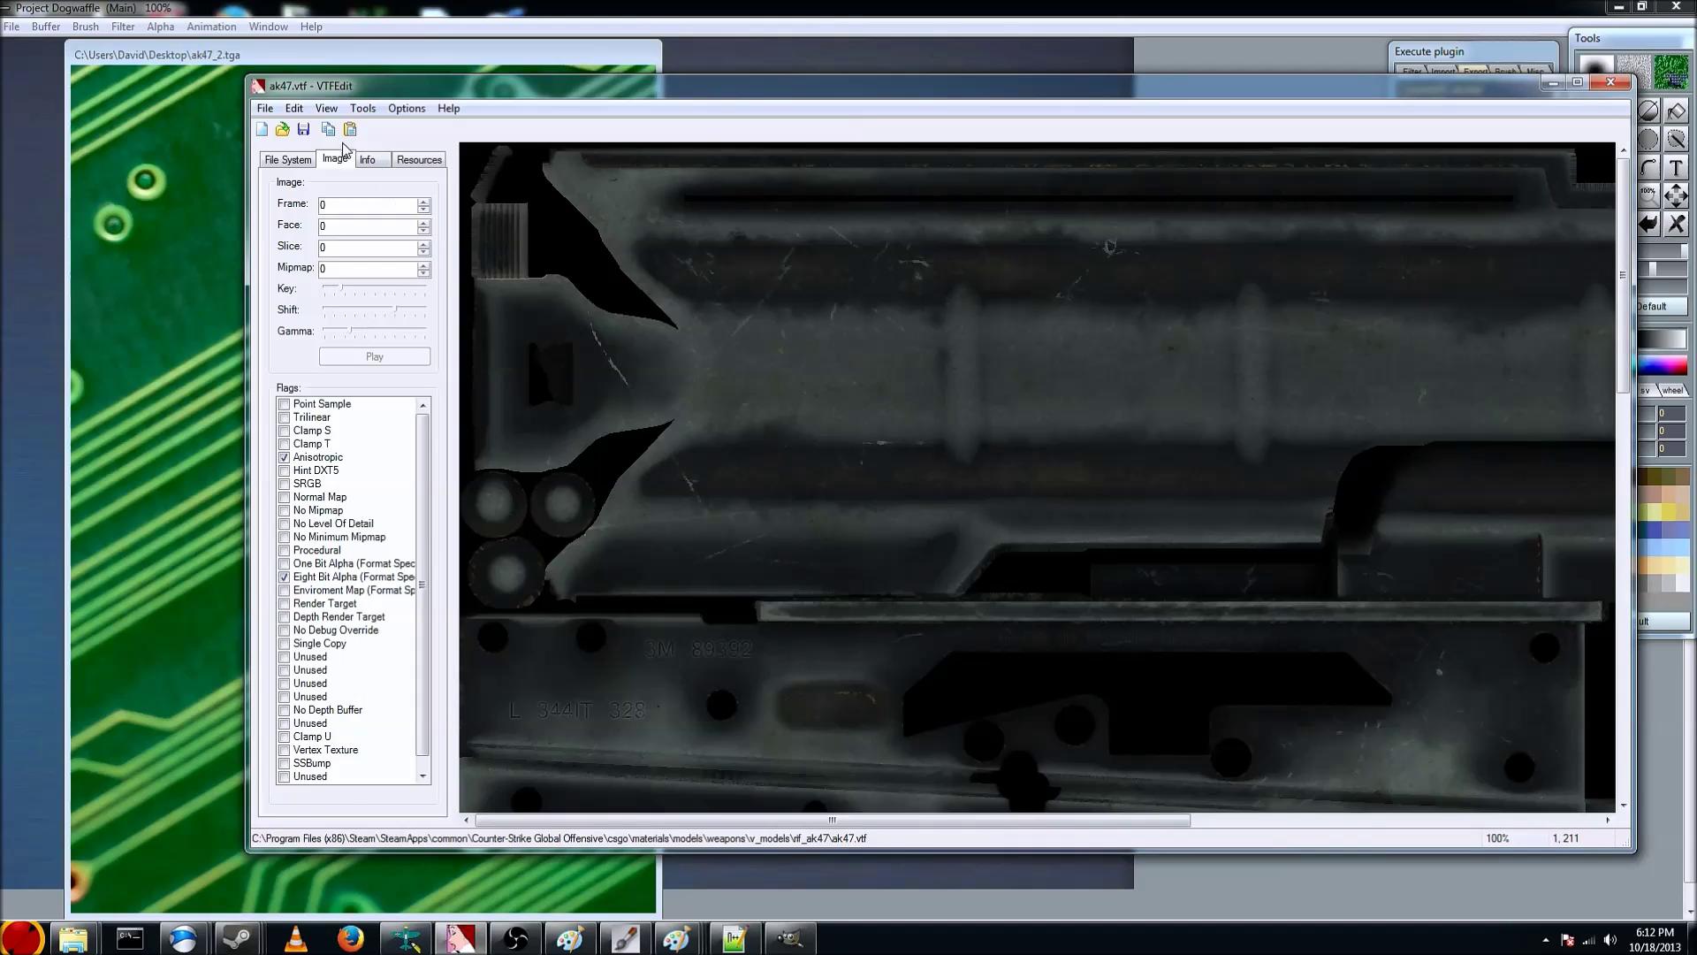
{"action": "left_click", "coordinate": [264, 109]}
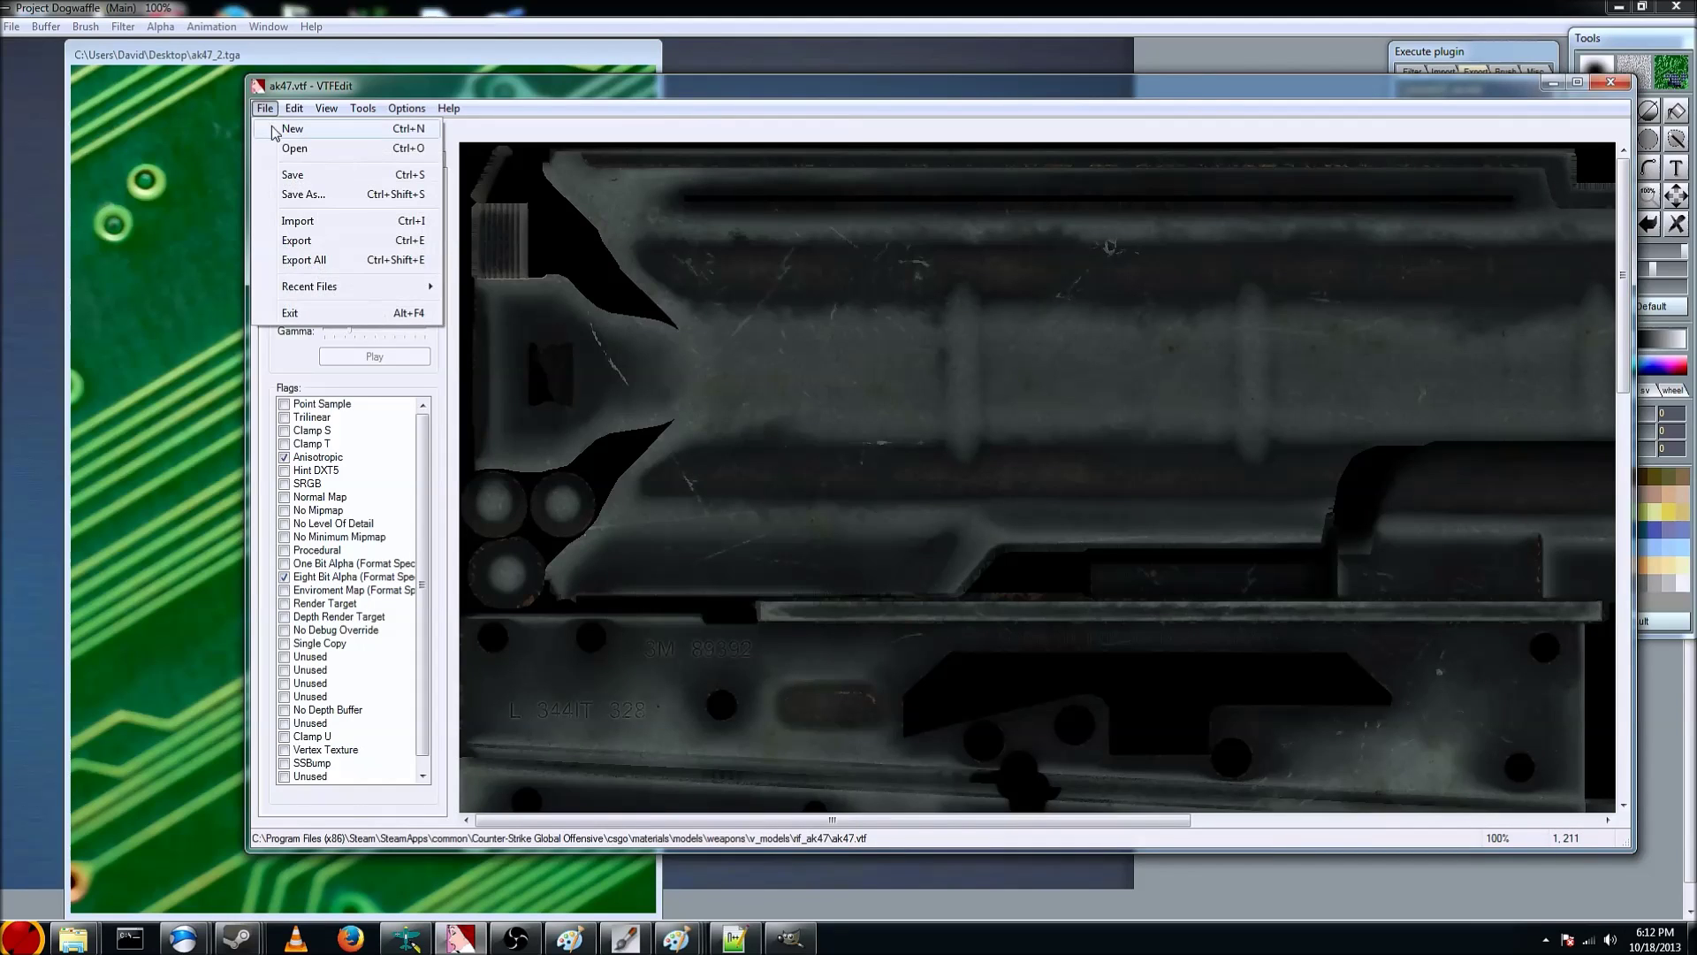
{"action": "left_click", "coordinate": [297, 221]}
{"action": "left_click", "coordinate": [648, 416]}
{"action": "scroll", "coordinate": [648, 416], "scroll_direction": "down", "scroll_amount": 3}
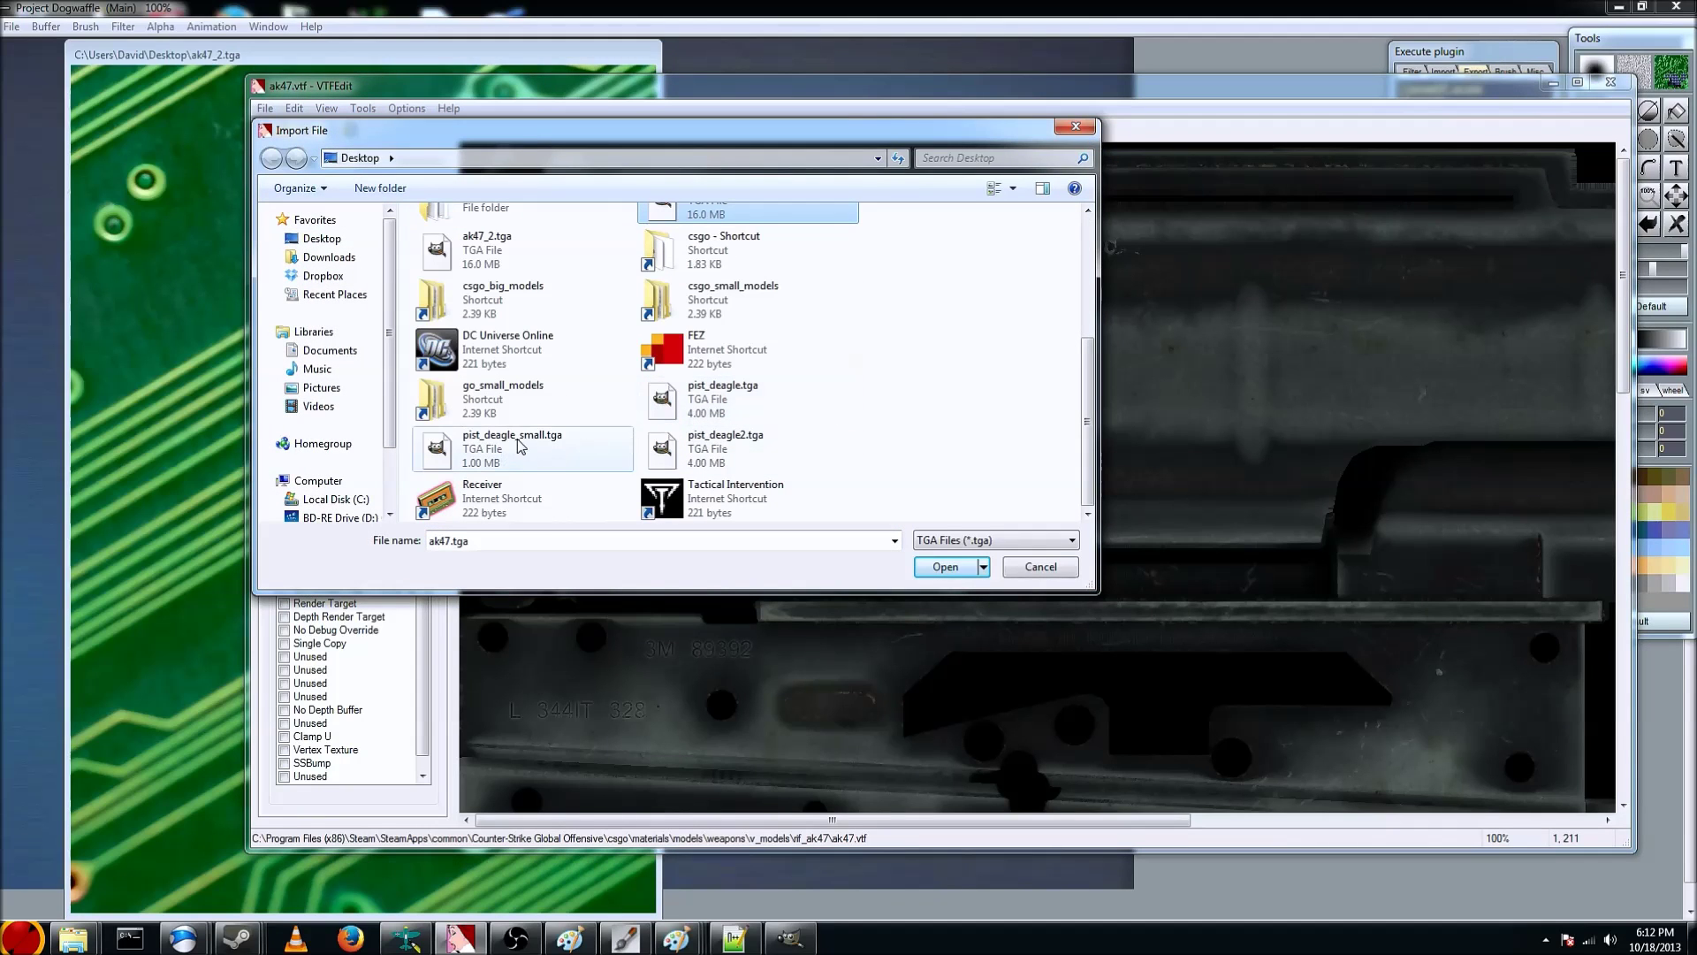
{"action": "double_click", "coordinate": [485, 250]}
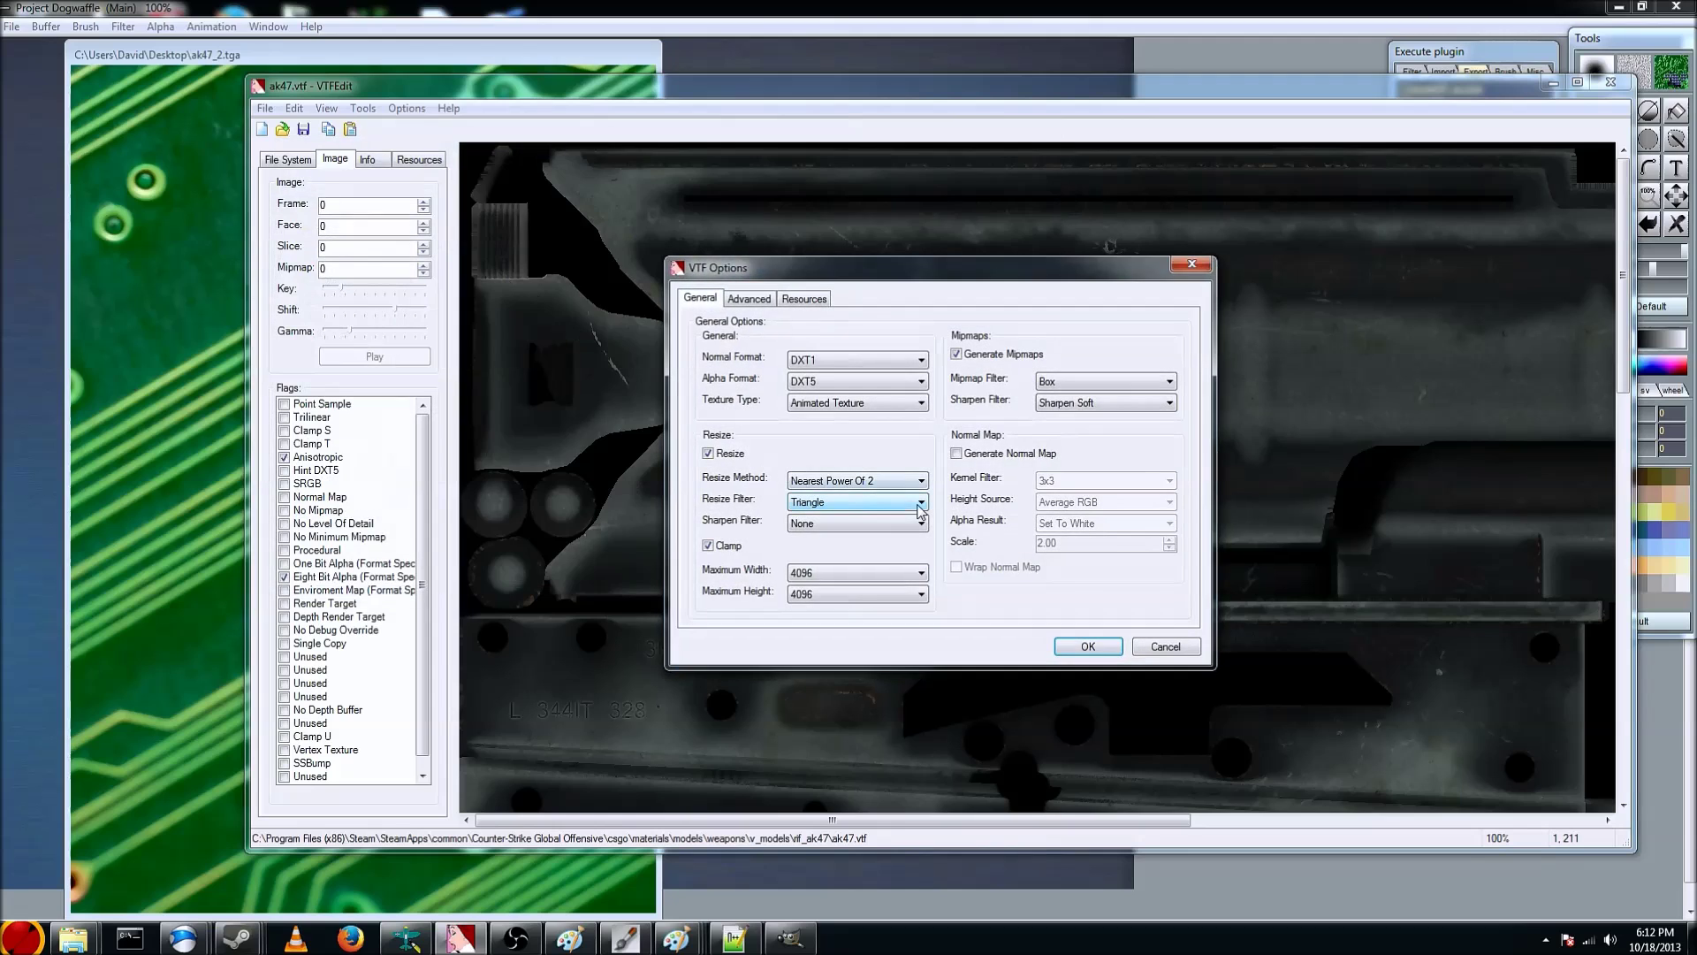
{"action": "left_click", "coordinate": [1076, 650]}
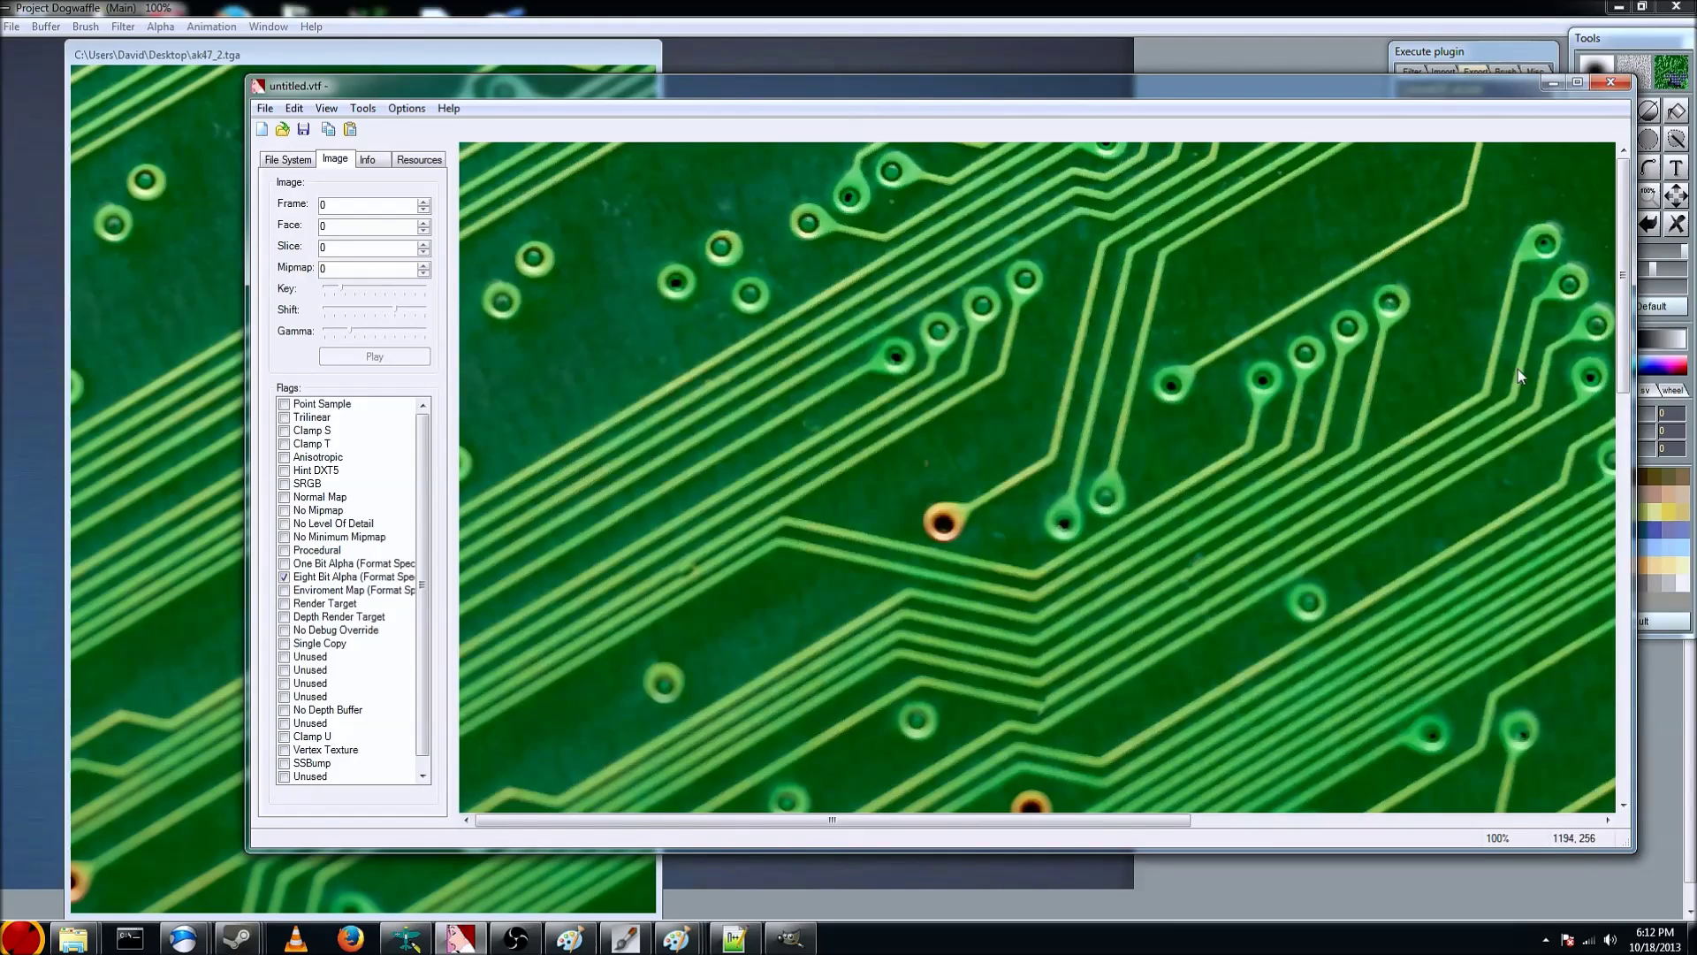
{"action": "left_click_drag", "start_coordinate": [1625, 343], "coordinate": [1614, 678]}
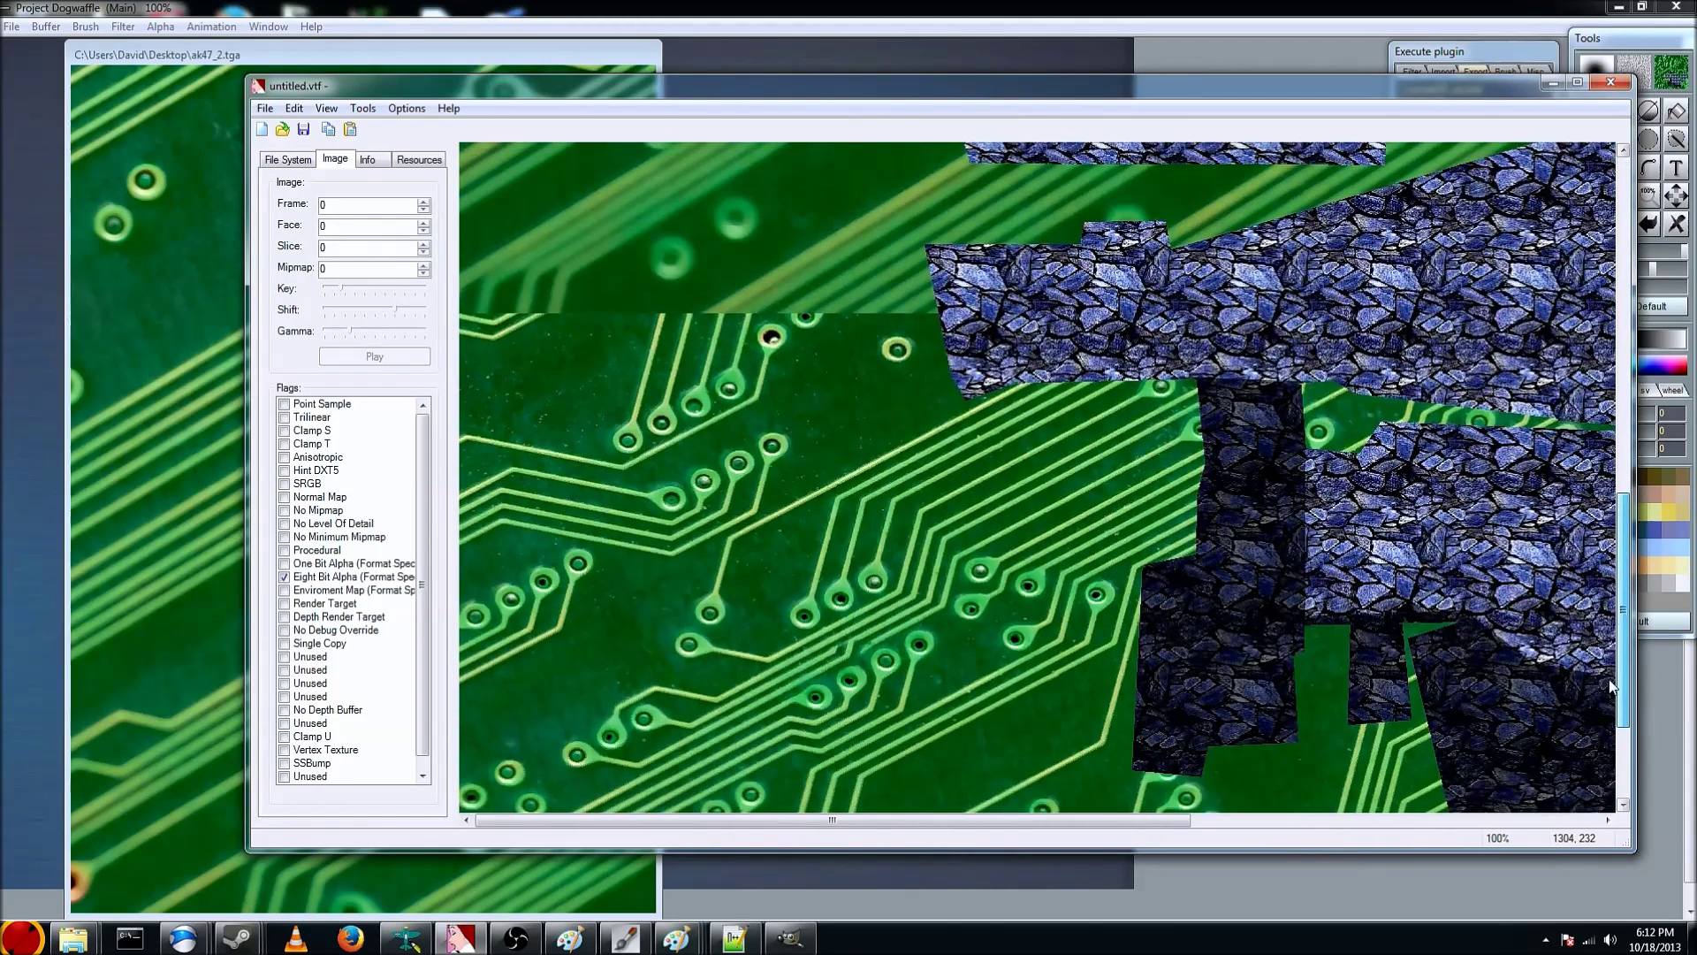
Start saving the texture under a new name and browse to the rif_ak47 folder in csgo's materials/models/weapons/v_models
{"action": "left_click", "coordinate": [266, 110]}
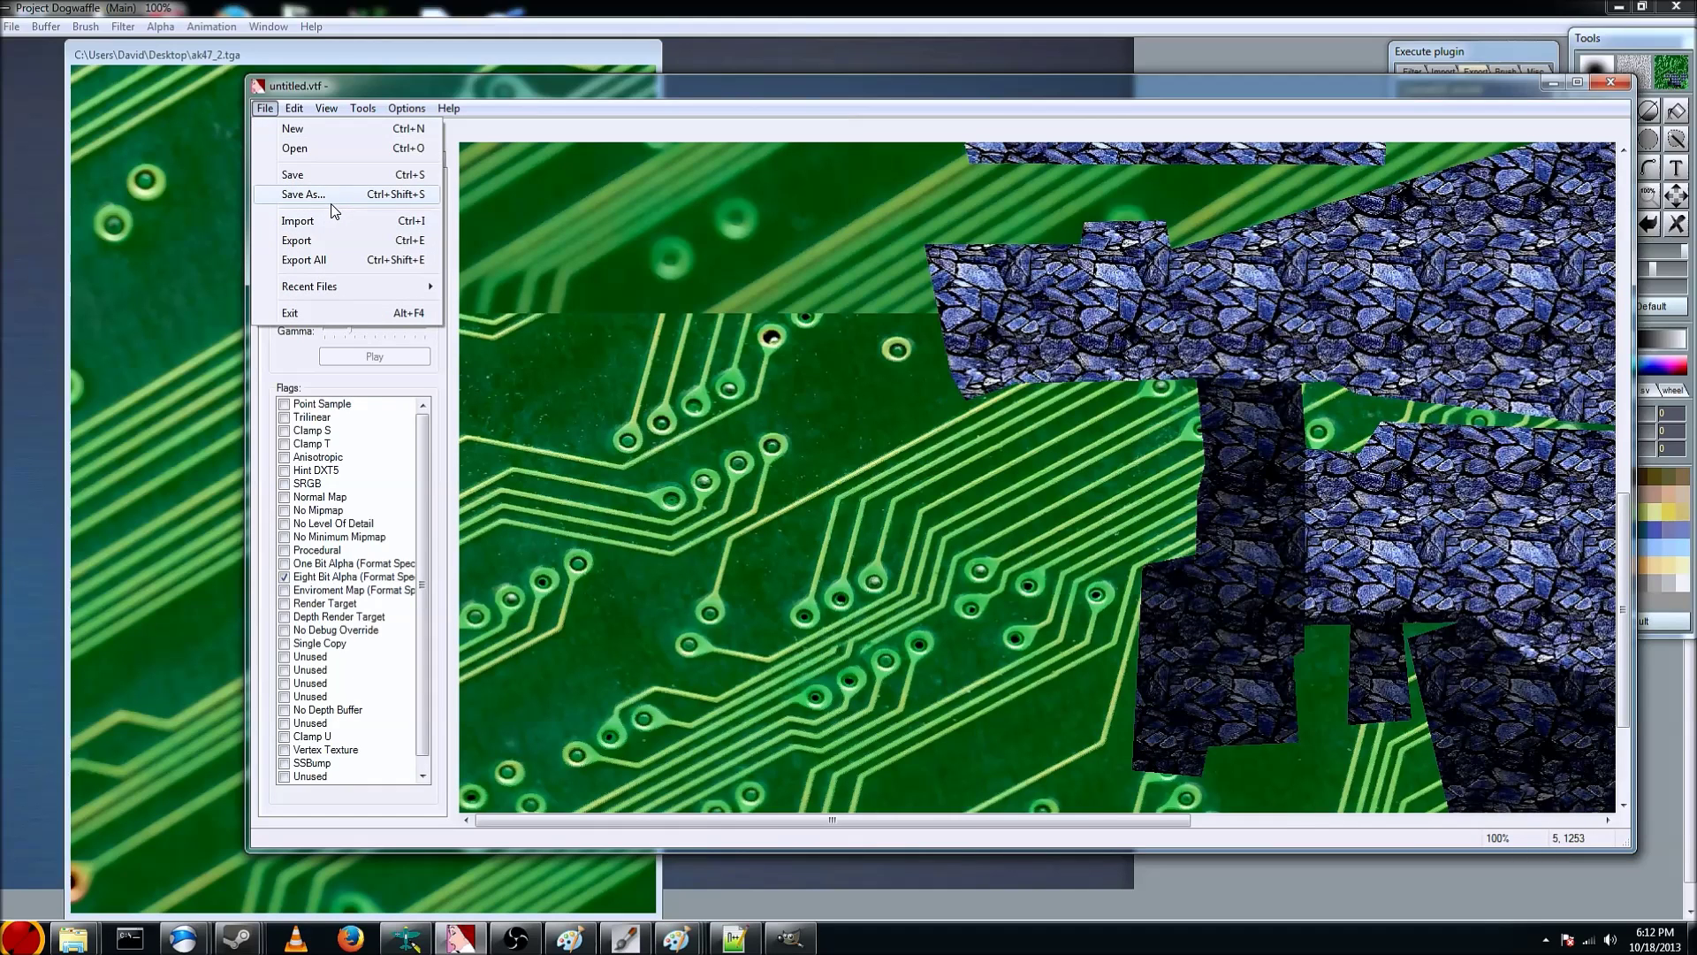
{"action": "left_click", "coordinate": [323, 195]}
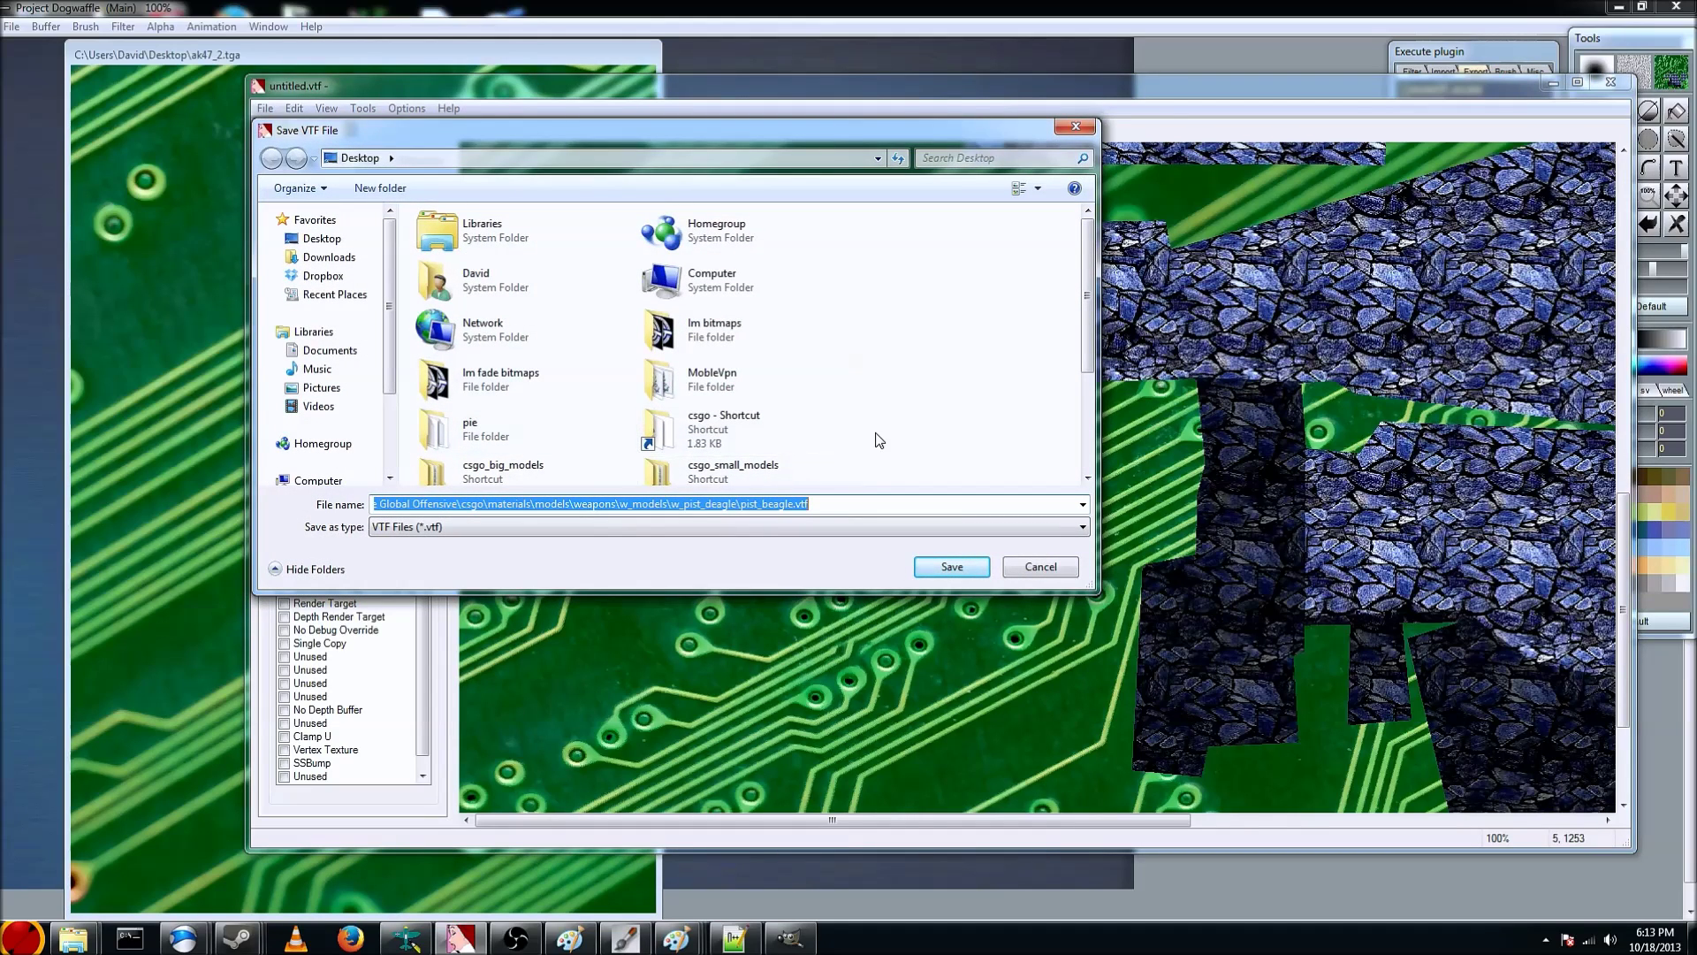
{"action": "scroll", "coordinate": [1061, 420], "scroll_direction": "down", "scroll_amount": 3}
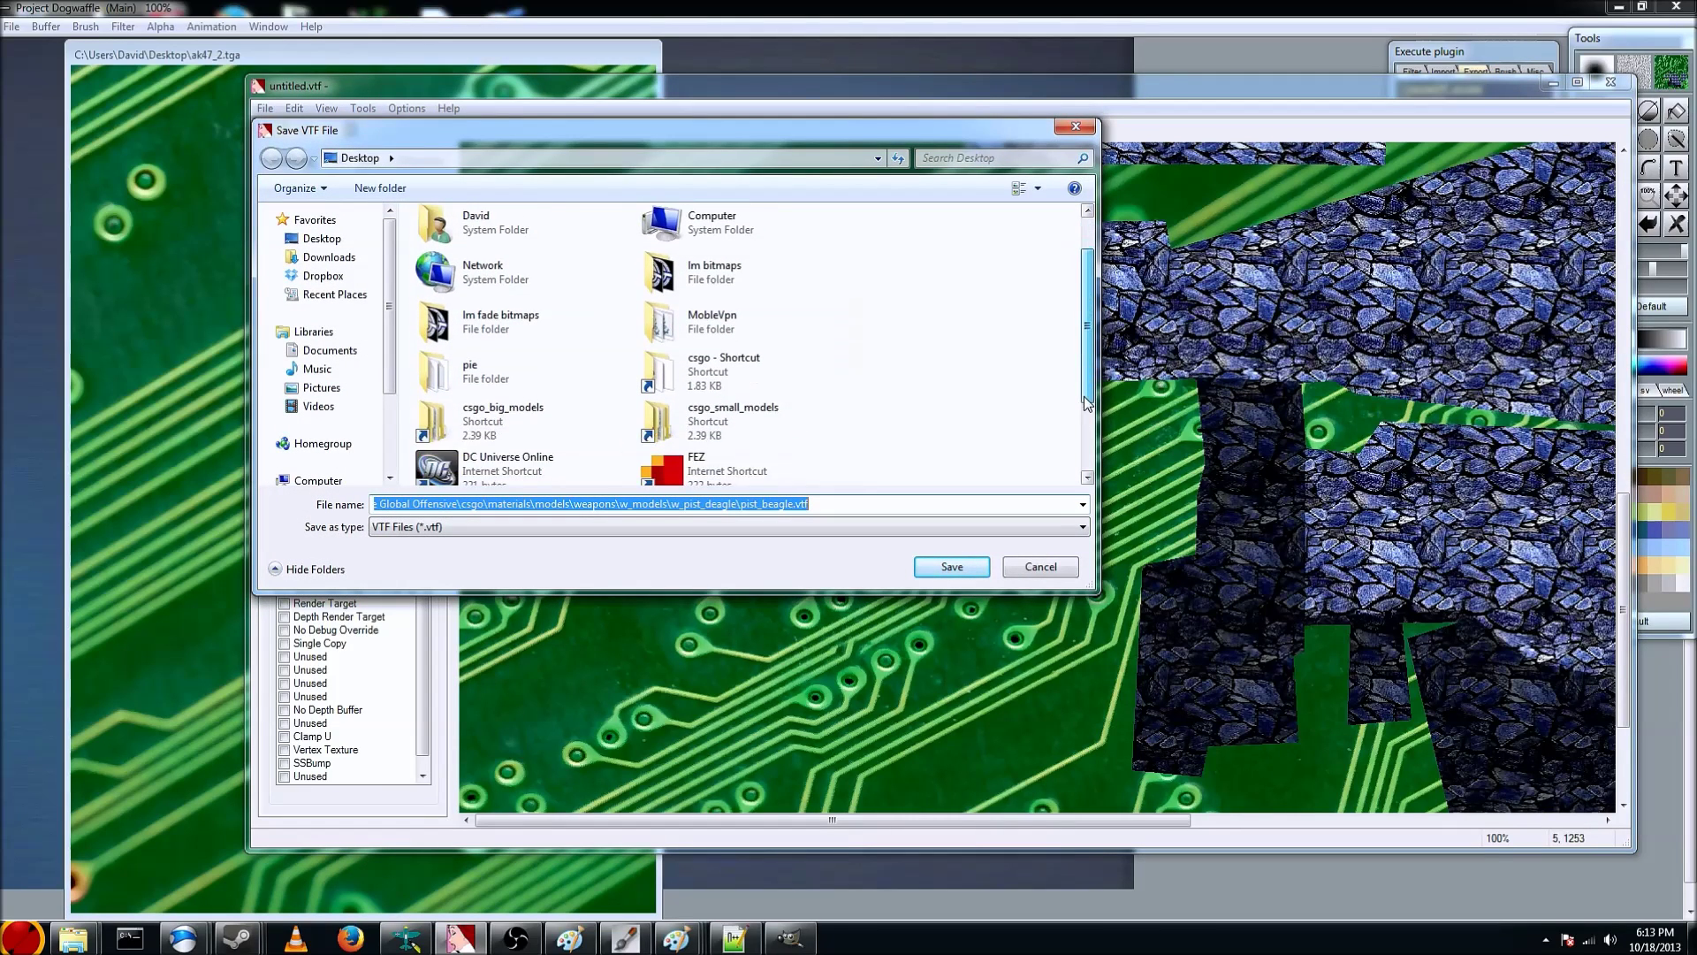
{"action": "key", "text": "Return"}
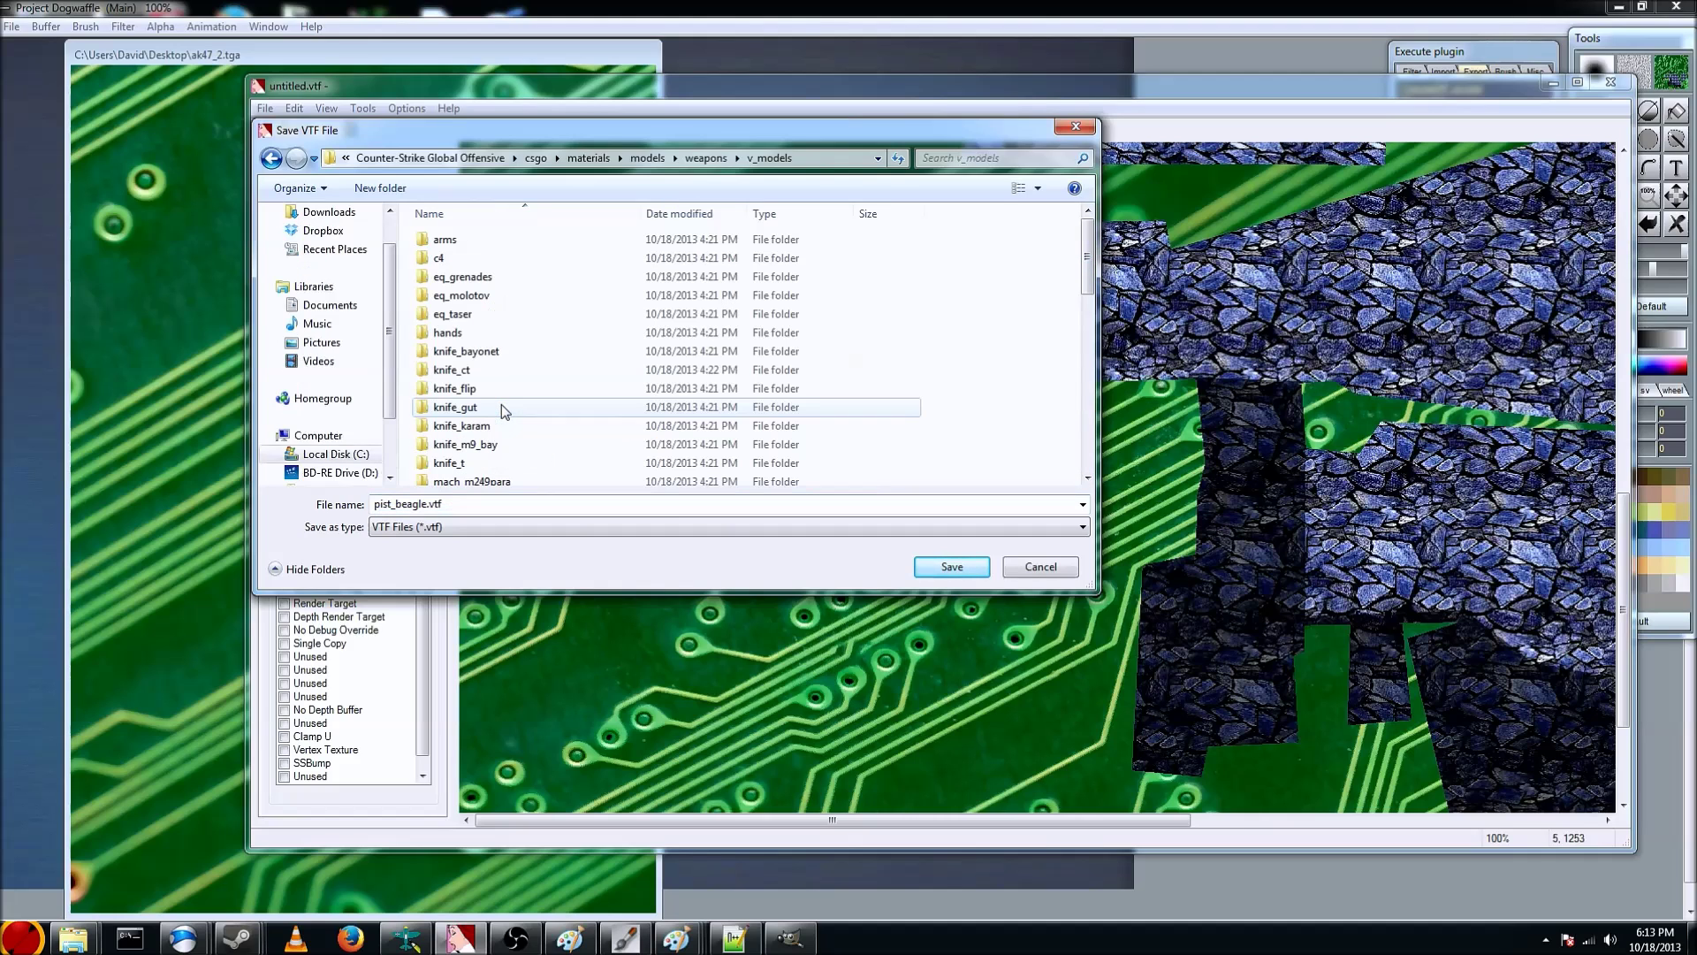
{"action": "left_click", "coordinate": [582, 378]}
{"action": "scroll", "coordinate": [582, 379], "scroll_direction": "down", "scroll_amount": 3}
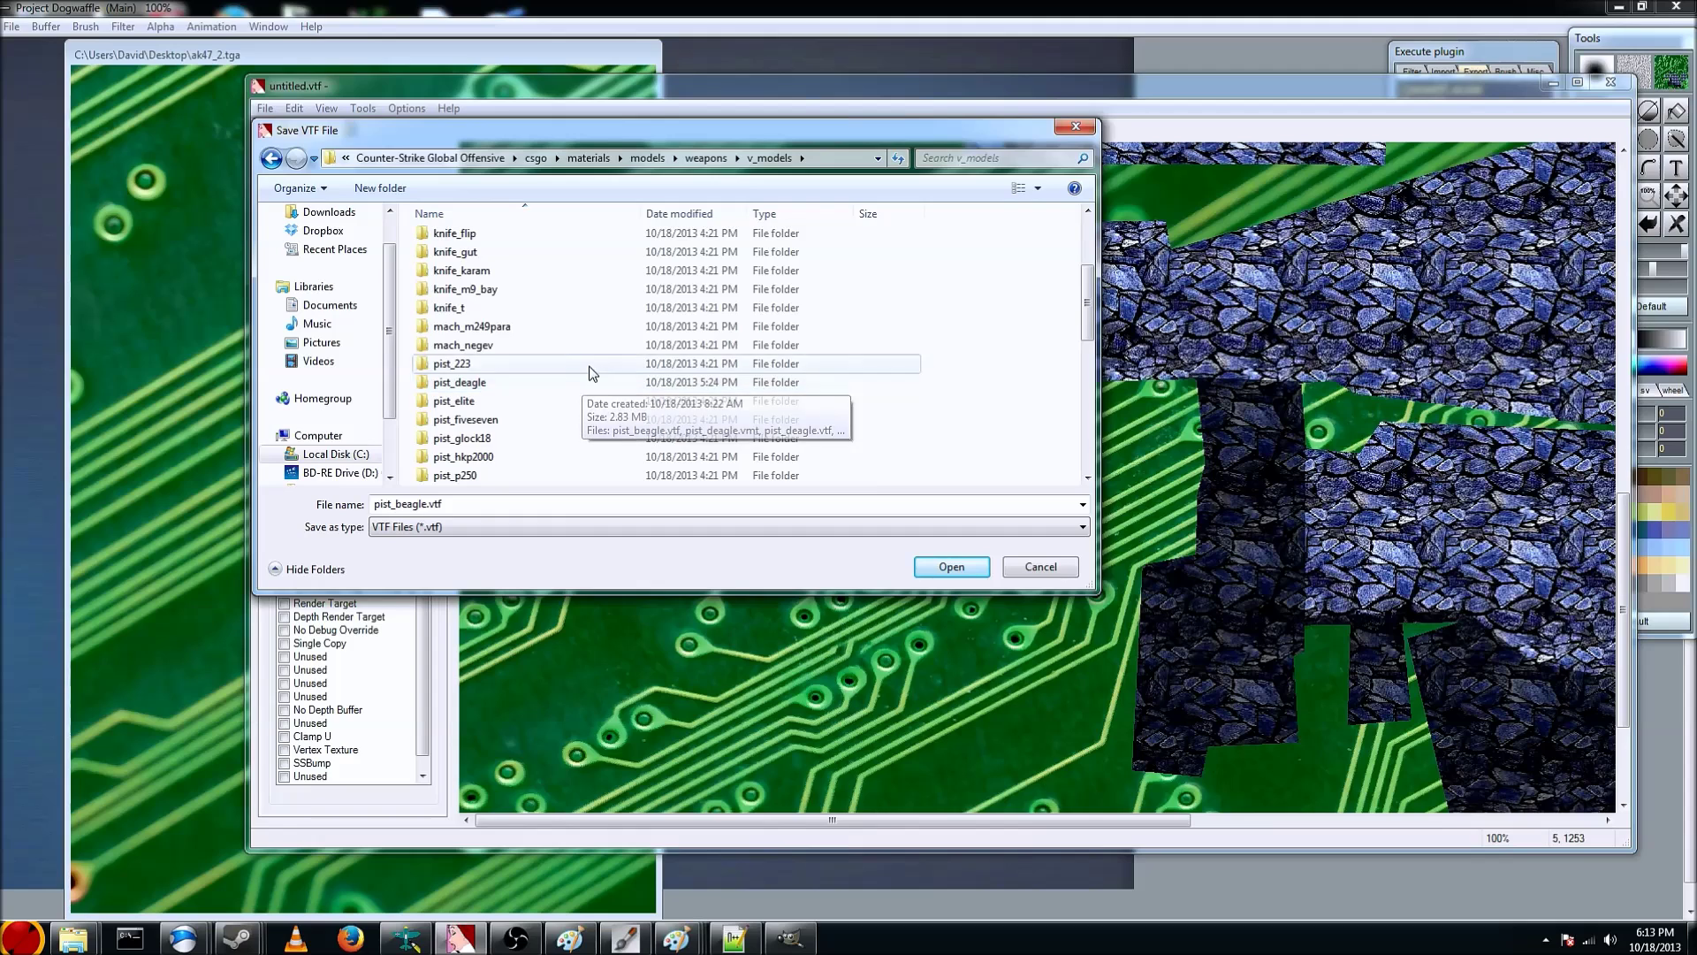
{"action": "scroll", "coordinate": [583, 376], "scroll_direction": "up", "scroll_amount": 3}
{"action": "scroll", "coordinate": [584, 364], "scroll_direction": "down", "scroll_amount": 3}
{"action": "scroll", "coordinate": [522, 321], "scroll_direction": "down", "scroll_amount": 4}
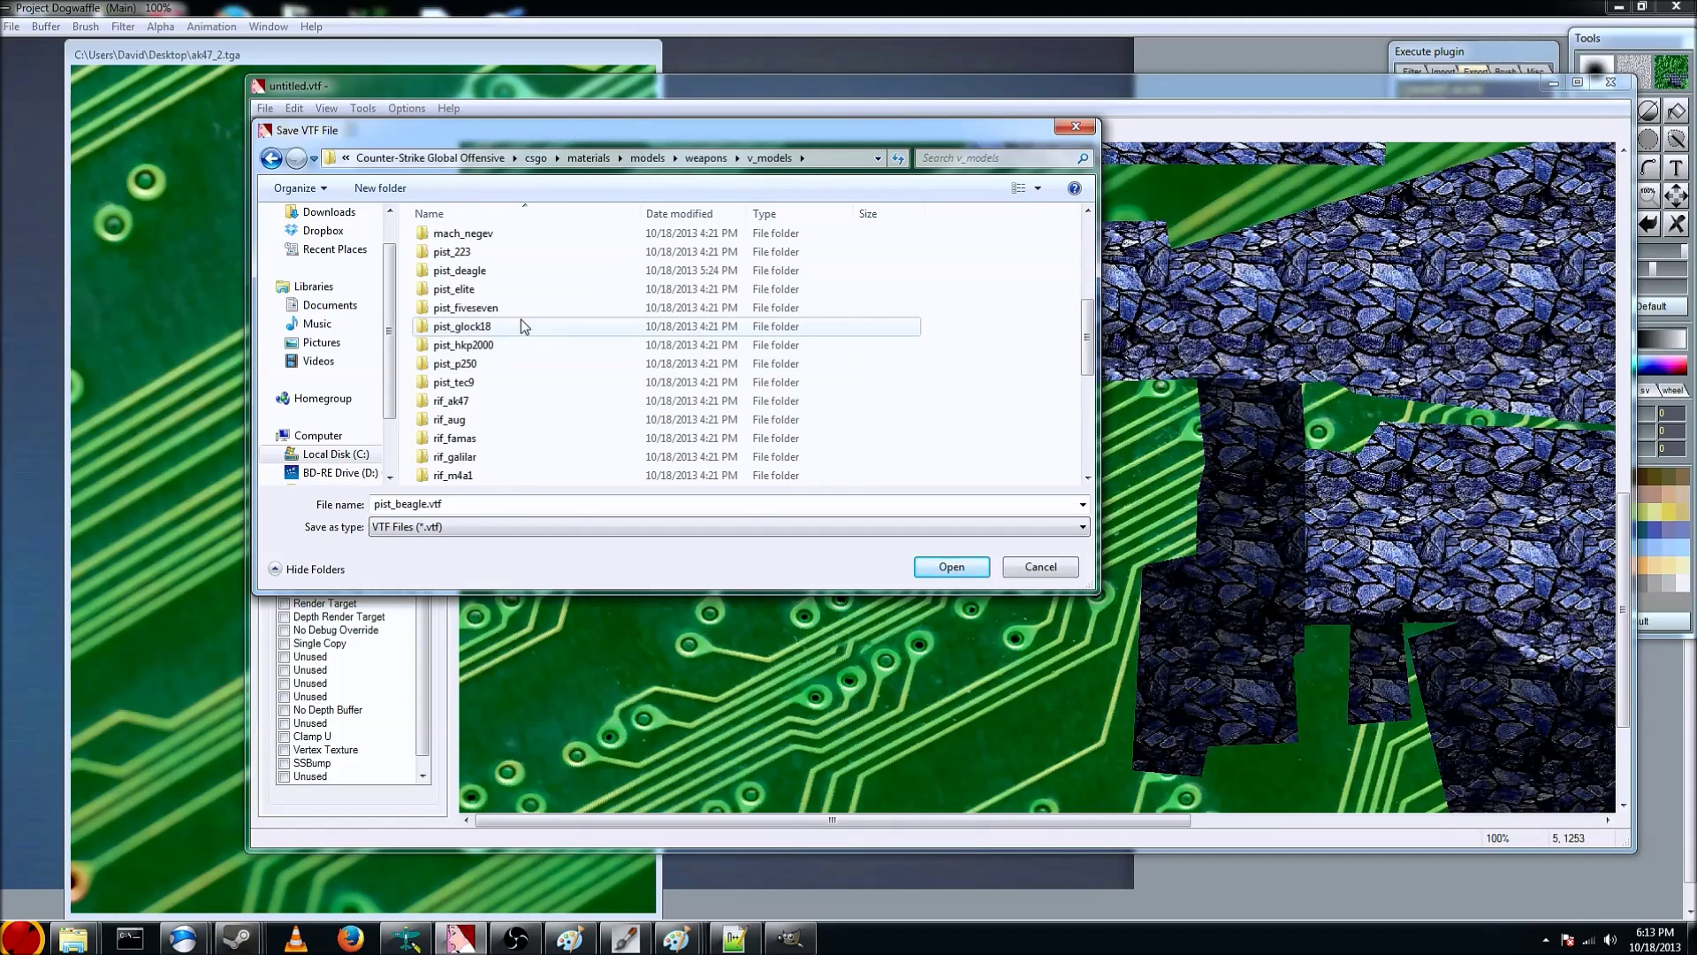
{"action": "scroll", "coordinate": [496, 412], "scroll_direction": "down", "scroll_amount": 1}
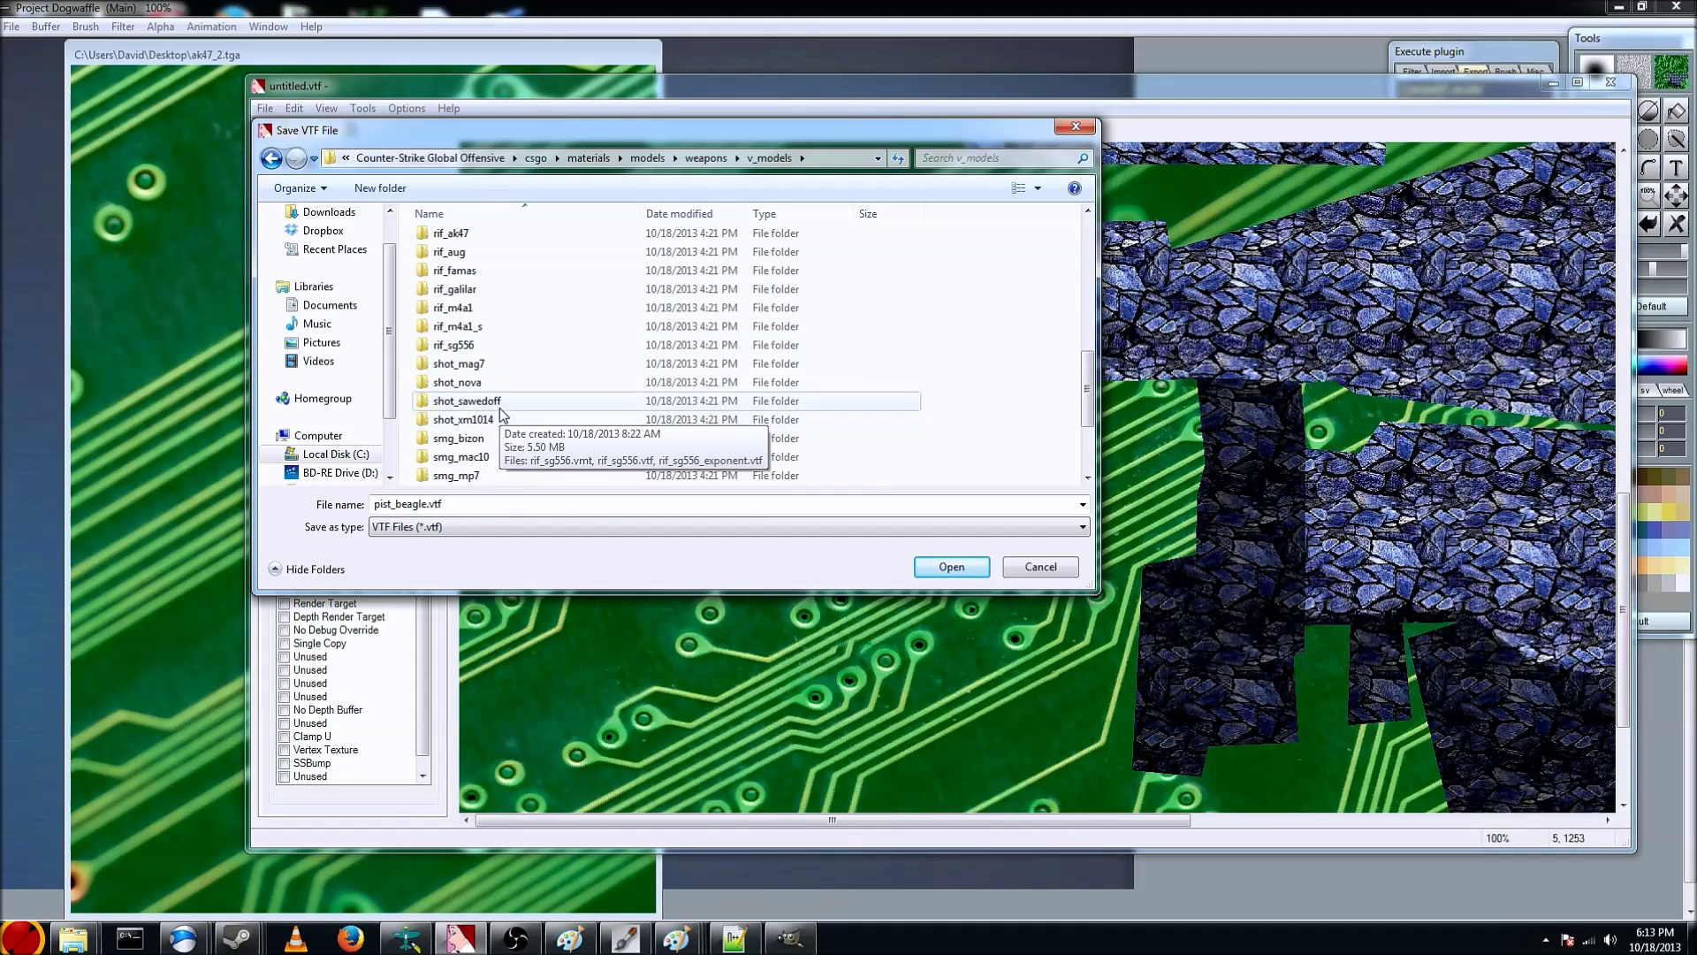
{"action": "double_click", "coordinate": [473, 234]}
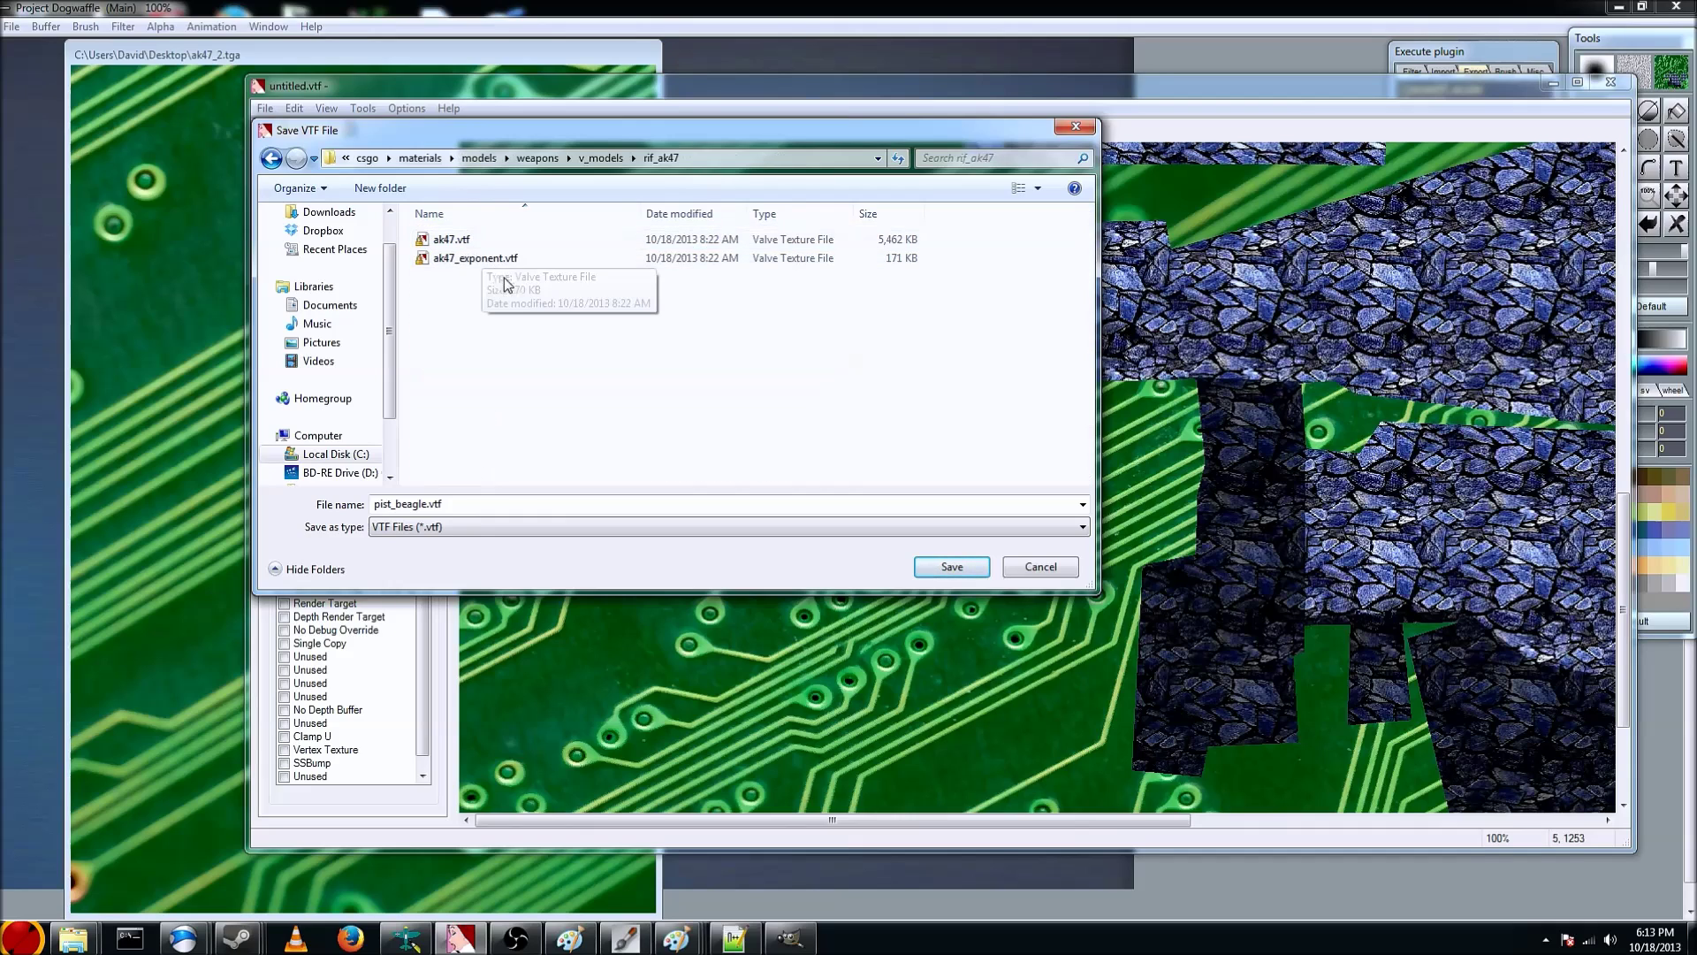
Name the texture 1337.vtf and save it in the rif_ak47 folder next to ak47.vtf
{"action": "left_click", "coordinate": [455, 239]}
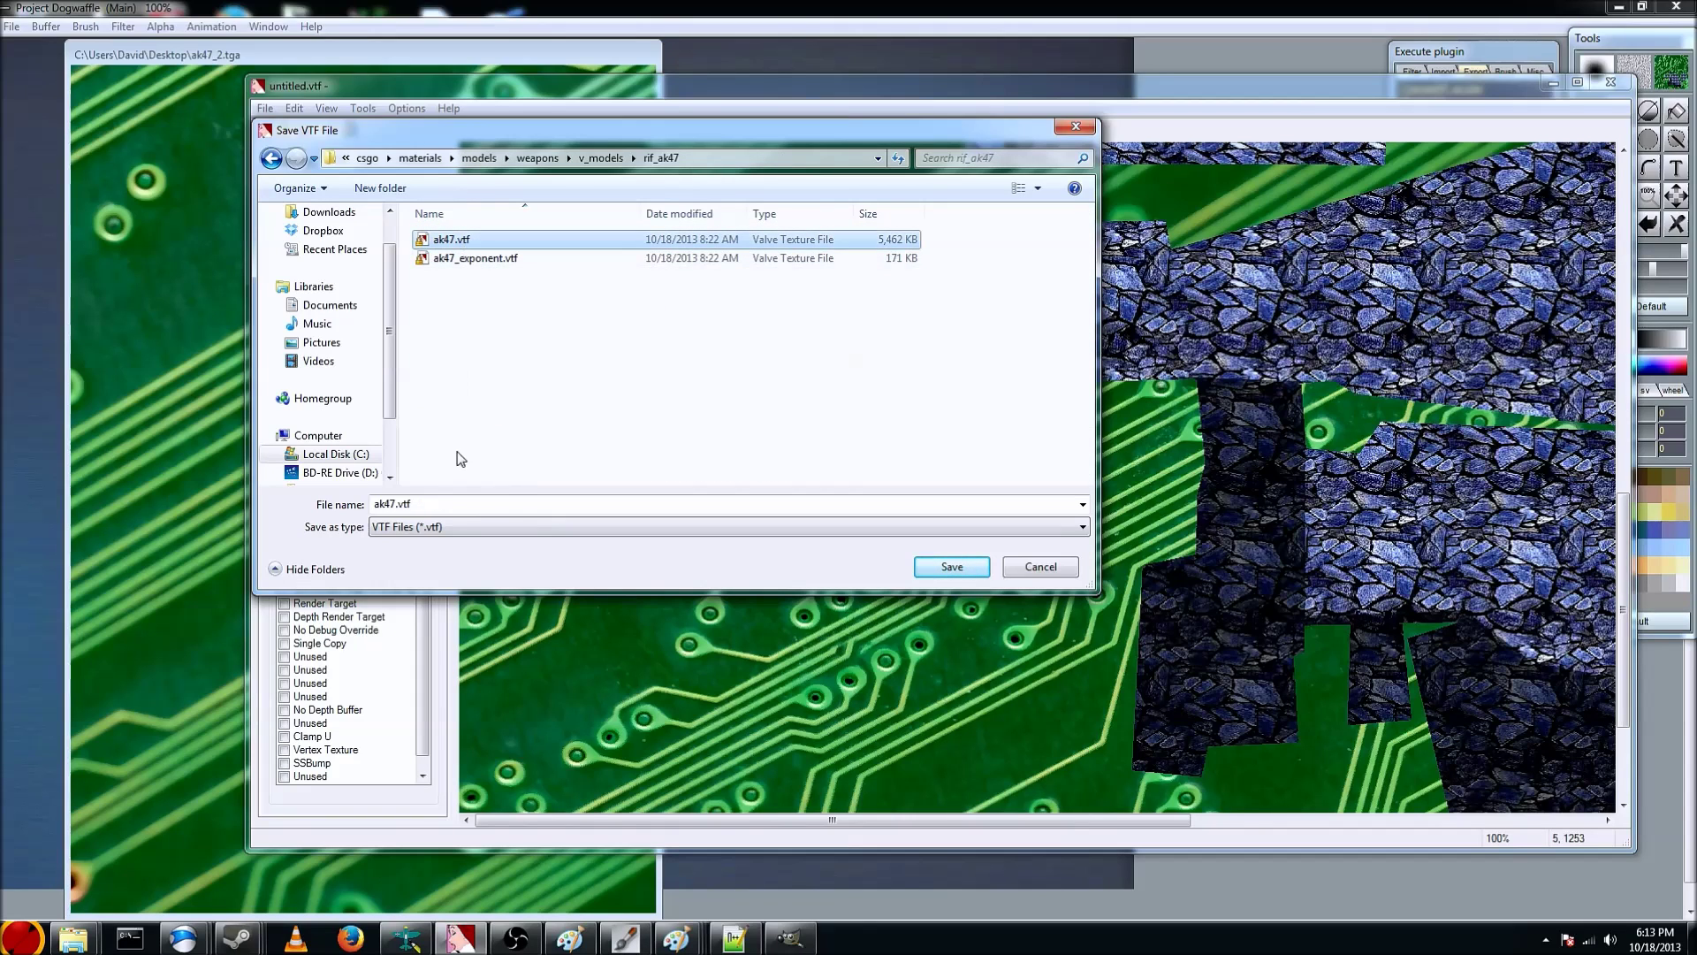
{"action": "double_click", "coordinate": [398, 504]}
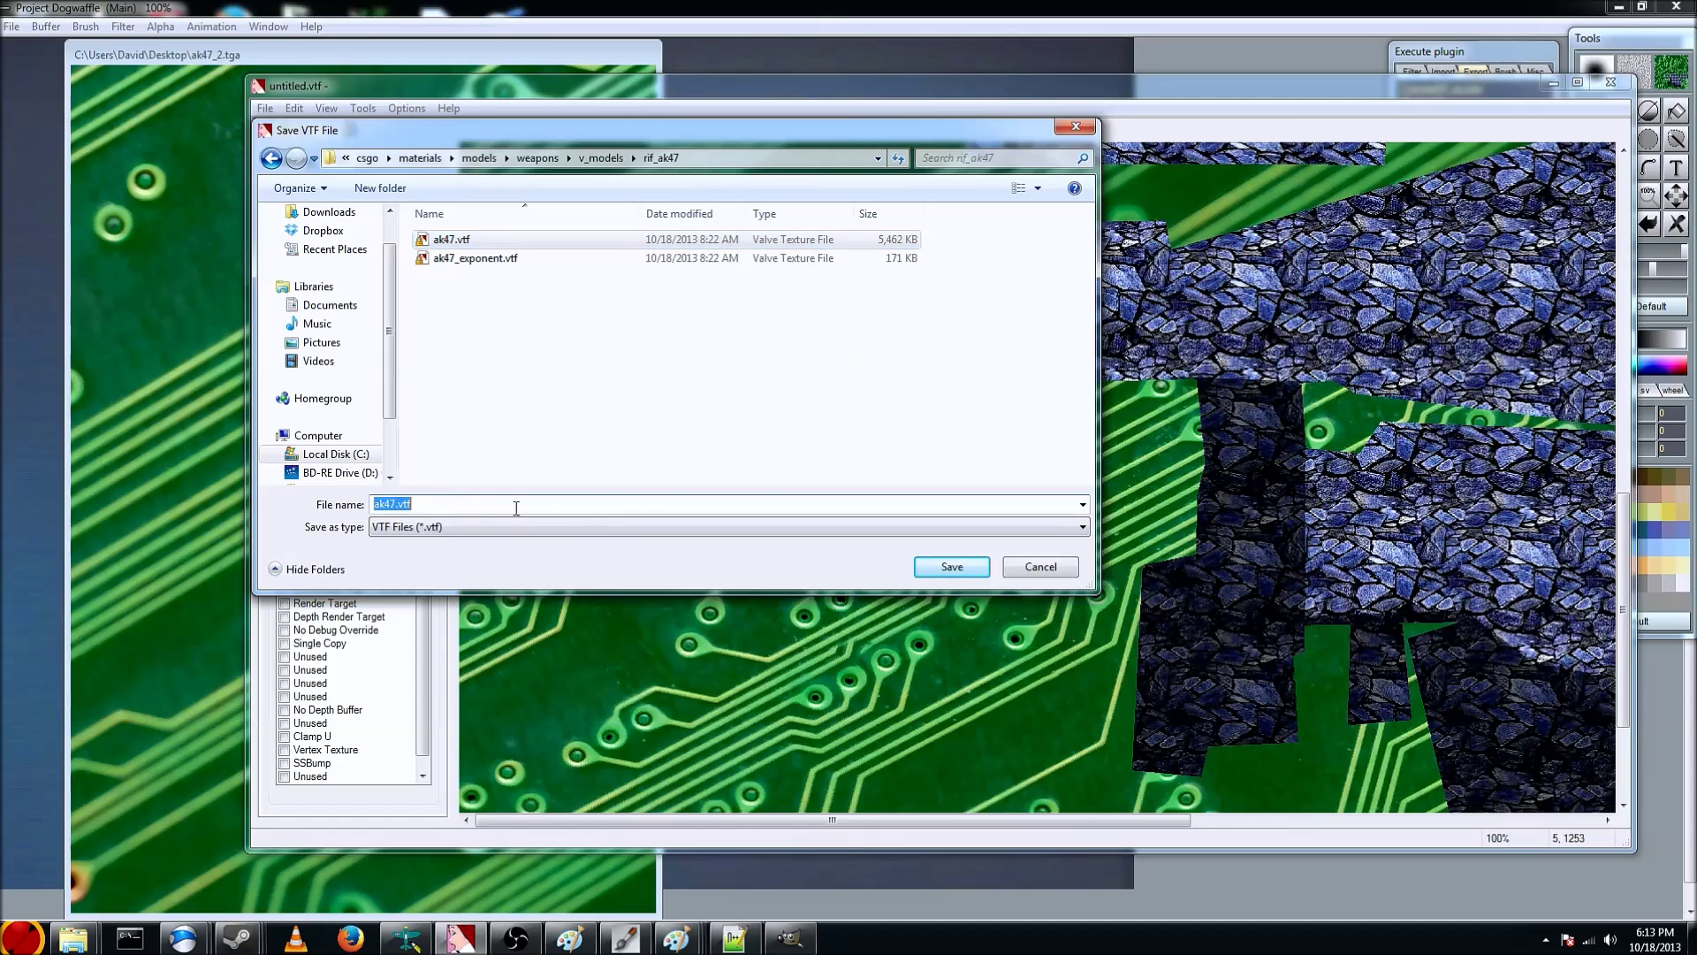
{"action": "key", "text": "Right"}
{"action": "key", "text": "Left"}
{"action": "key", "text": "Left"}
{"action": "key", "text": "Left"}
{"action": "key", "text": "Left"}
{"action": "key", "text": "BackSpace"}
{"action": "key", "text": "BackSpace"}
{"action": "key", "text": "BackSpace"}
{"action": "key", "text": "BackSpace"}
{"action": "type", "text": "1337"}
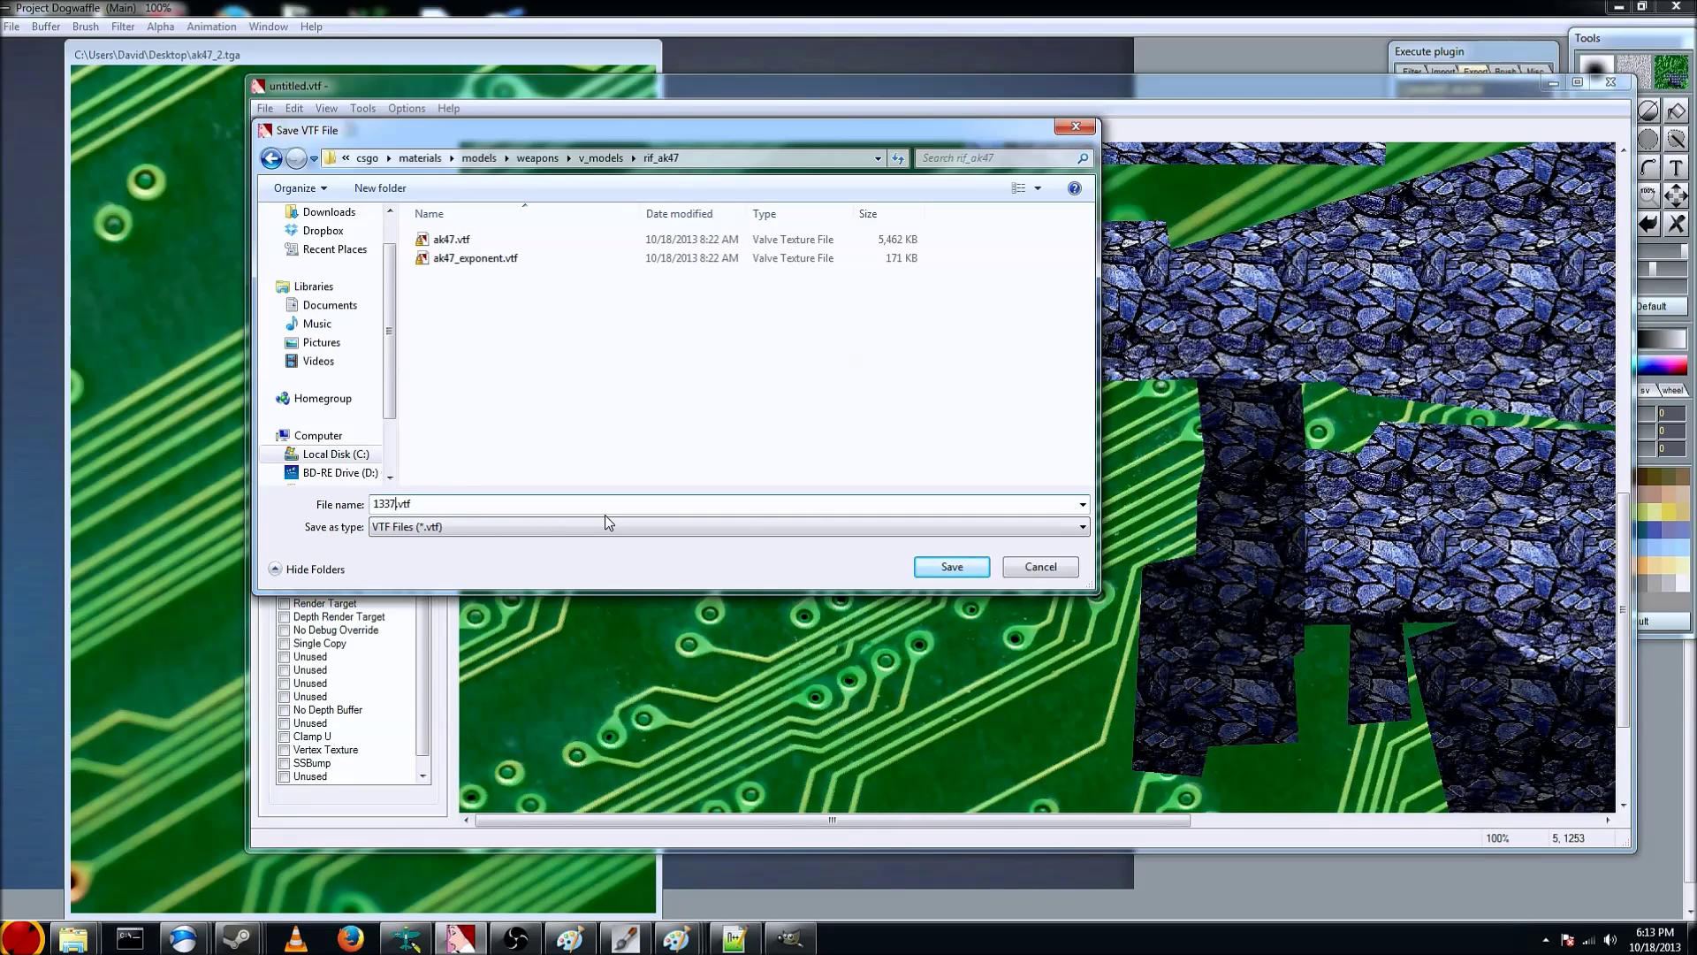
{"action": "key", "text": "Return"}
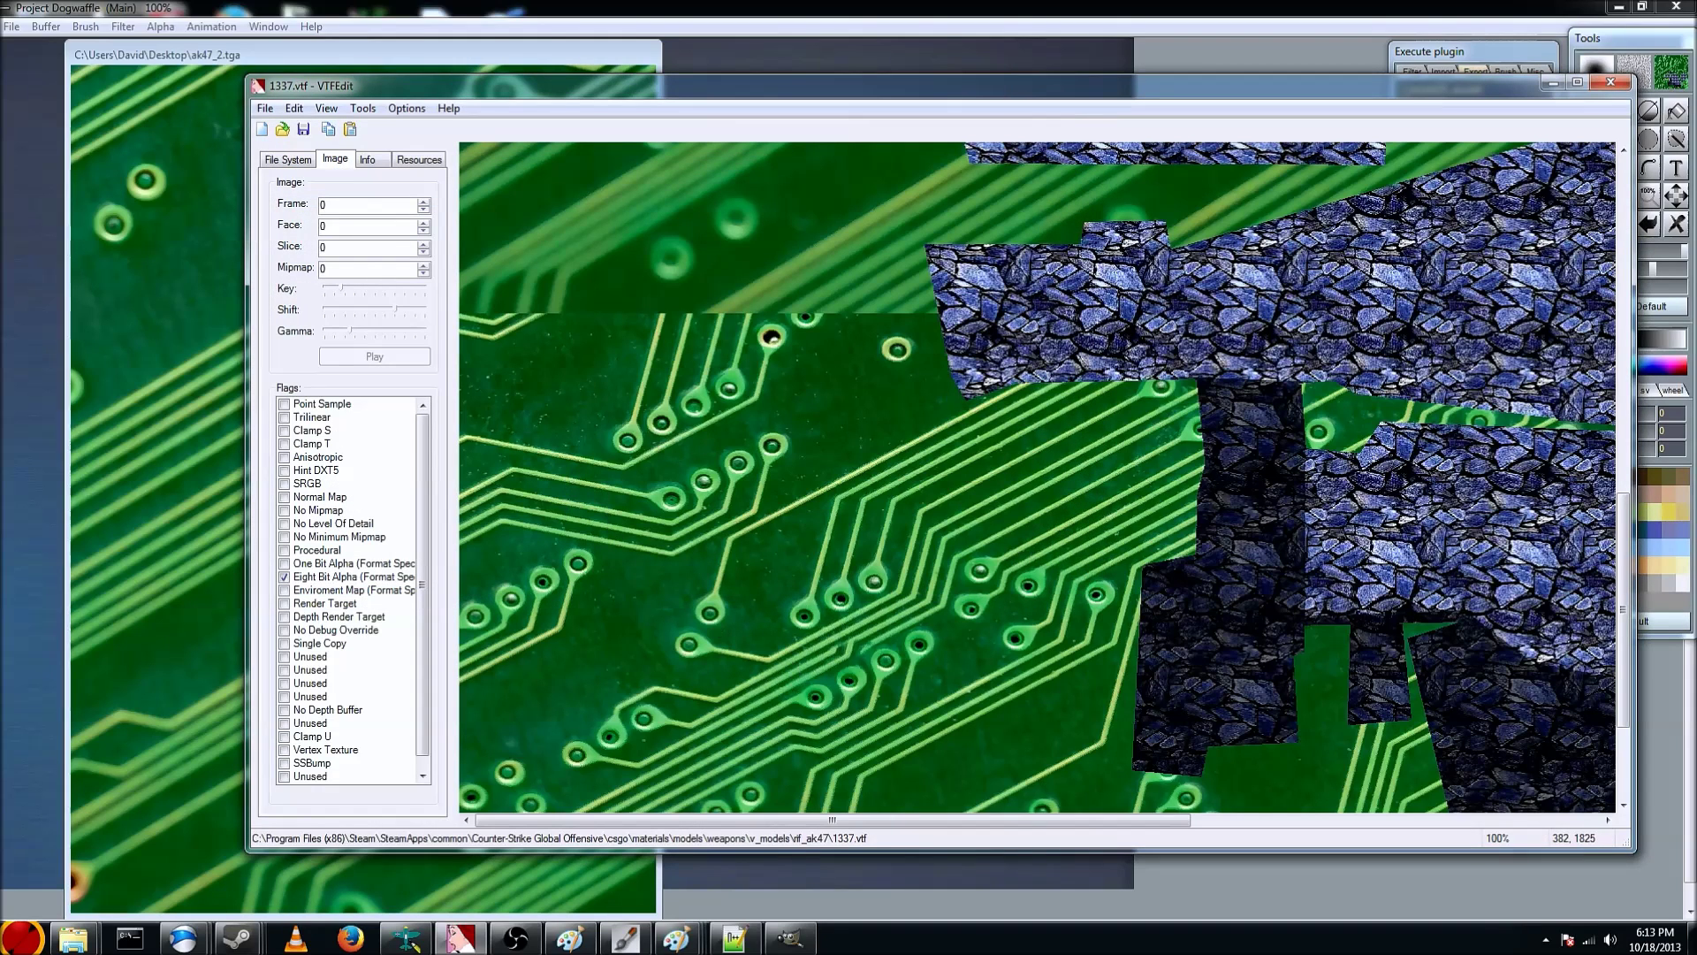
Switch to GIMP and scale the ak47.xcf image to 512 × 512 px
{"action": "left_click", "coordinate": [790, 937]}
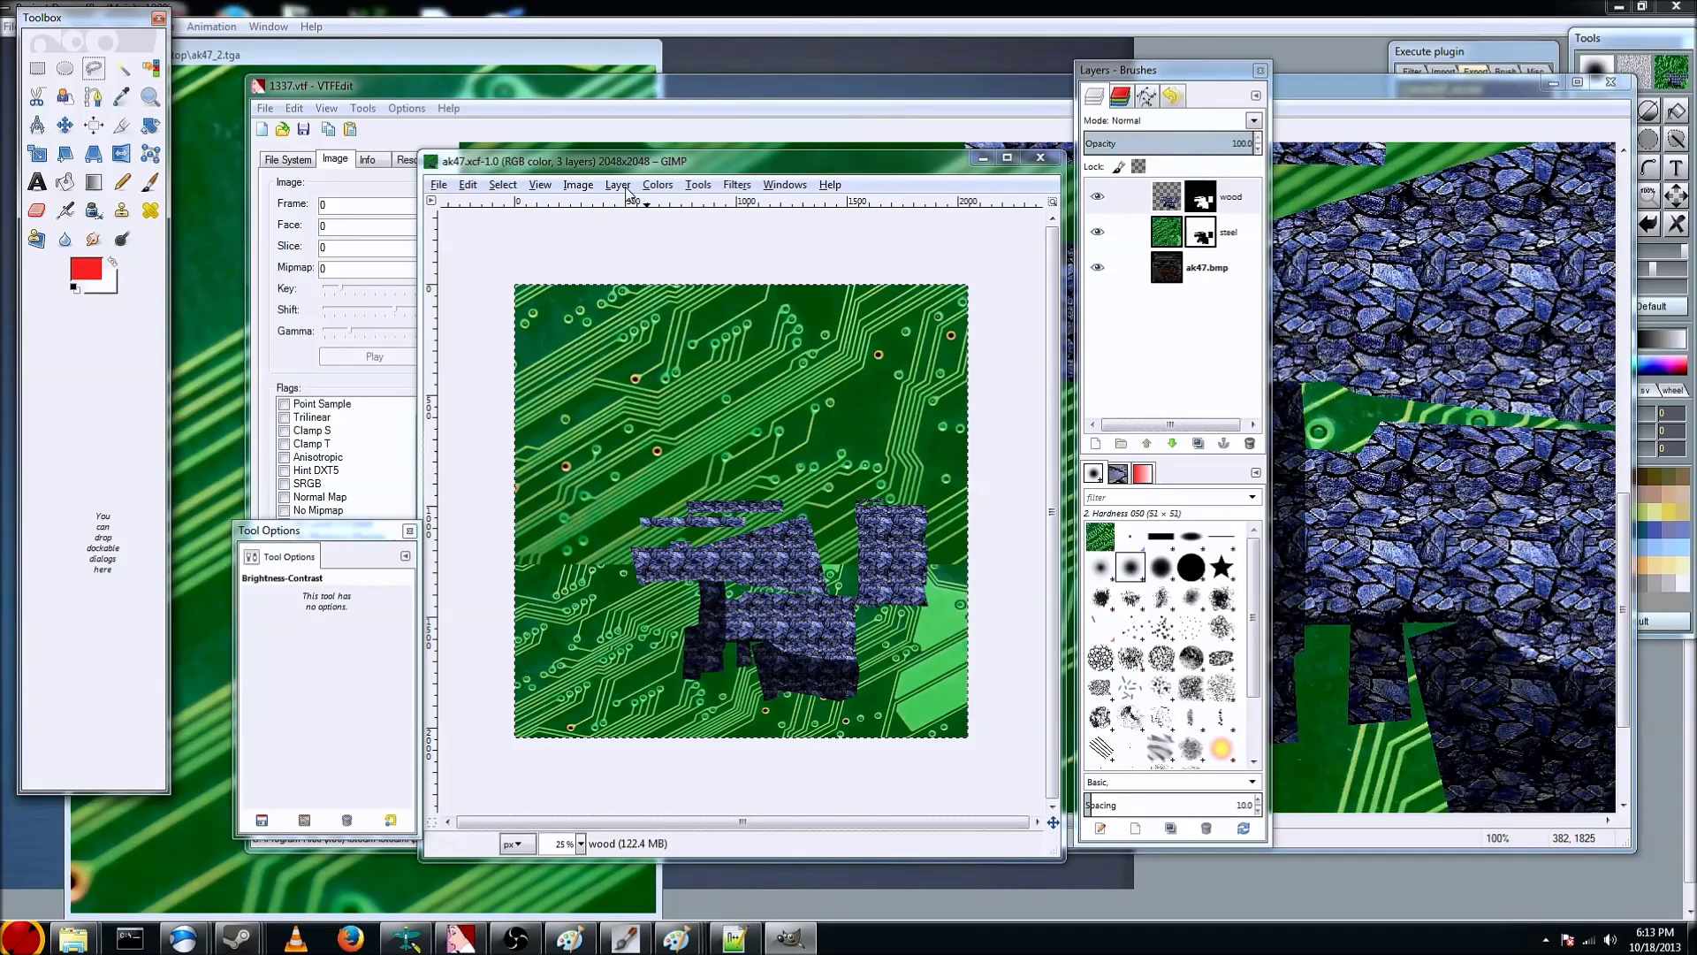
{"action": "left_click", "coordinate": [576, 186]}
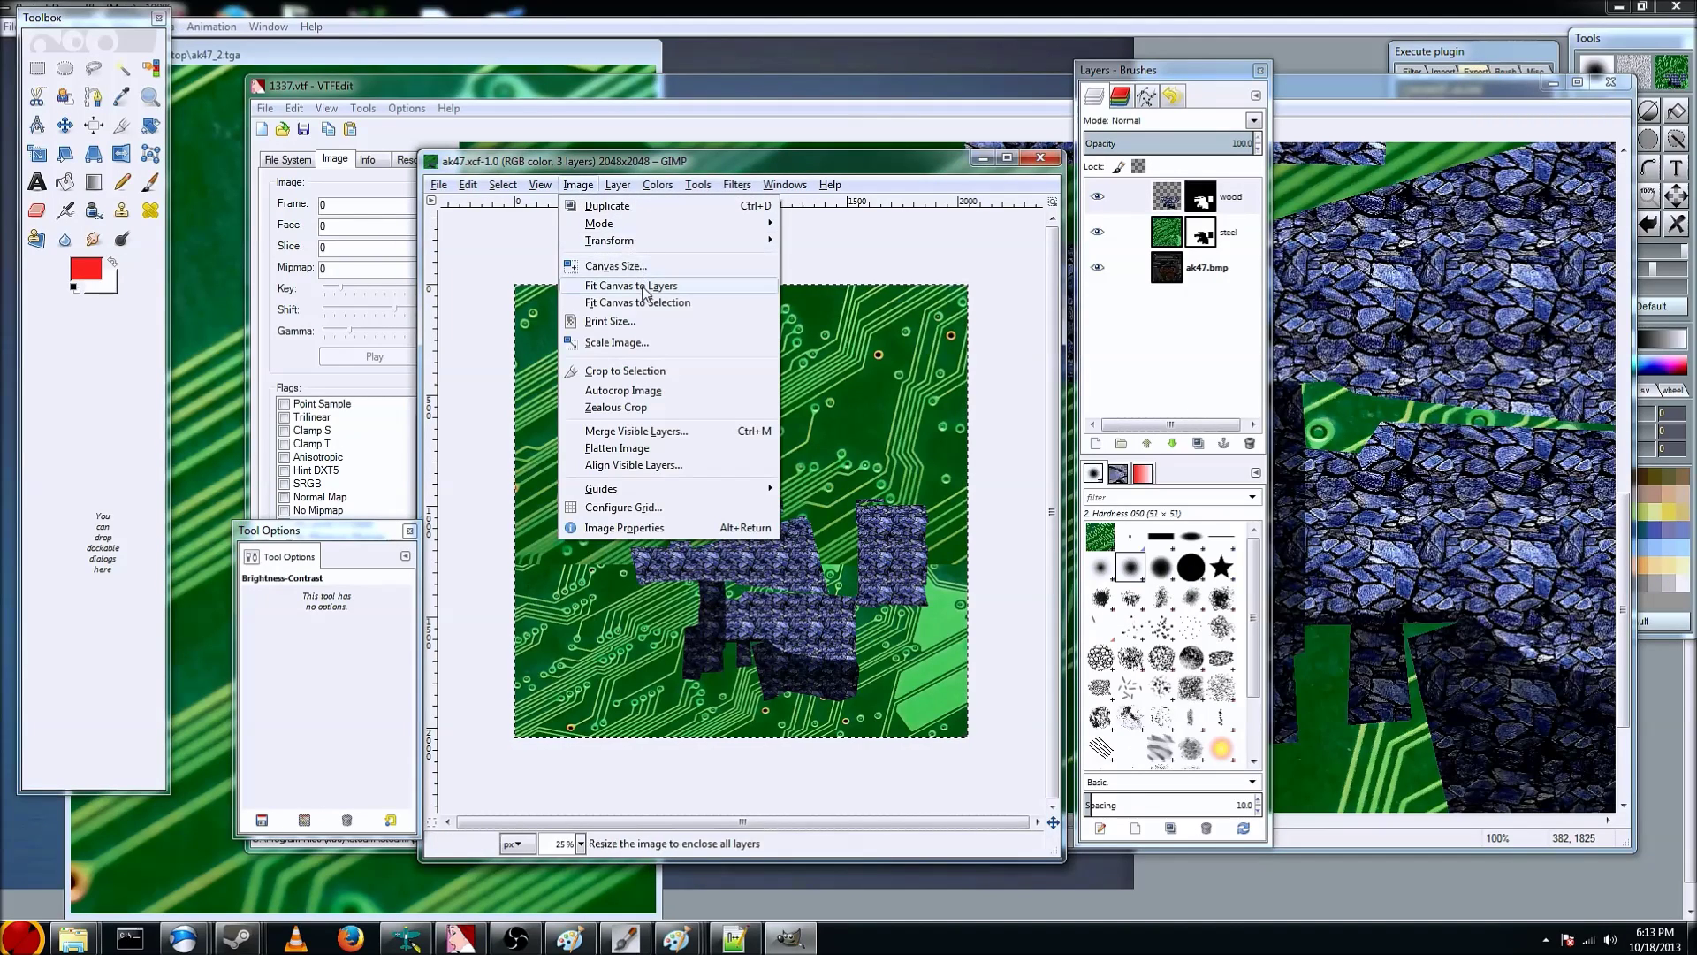
{"action": "left_click", "coordinate": [630, 343]}
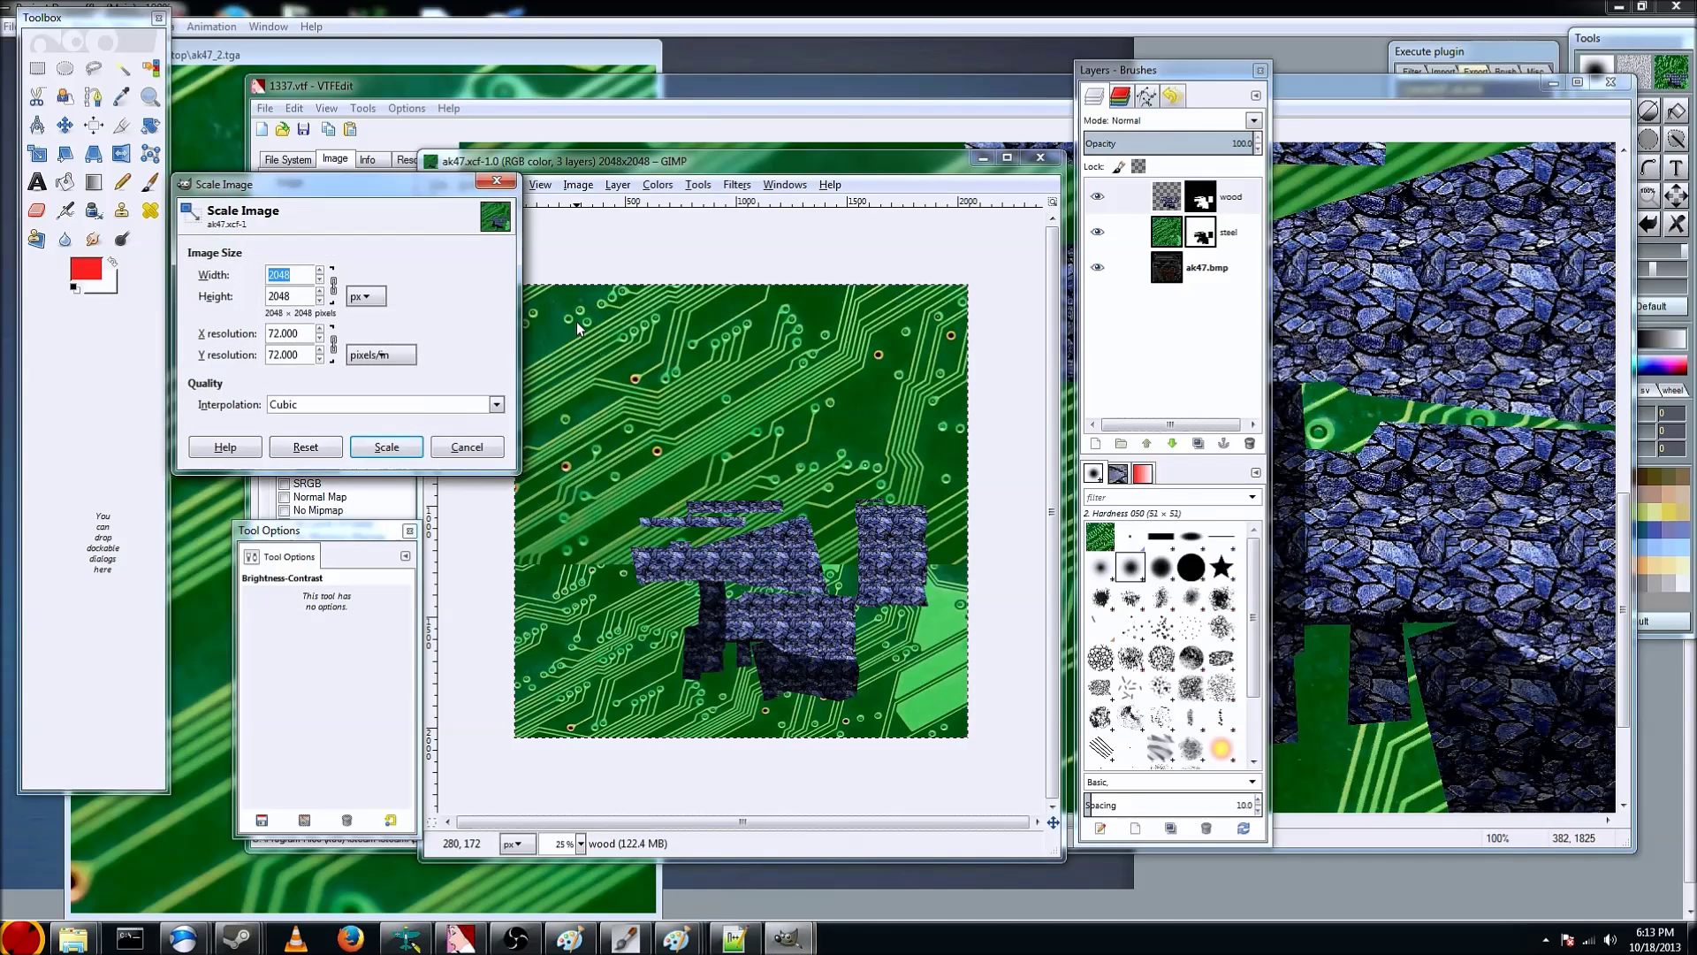
{"action": "type", "text": "512"}
{"action": "key", "text": "Tab"}
{"action": "left_click", "coordinate": [386, 447]}
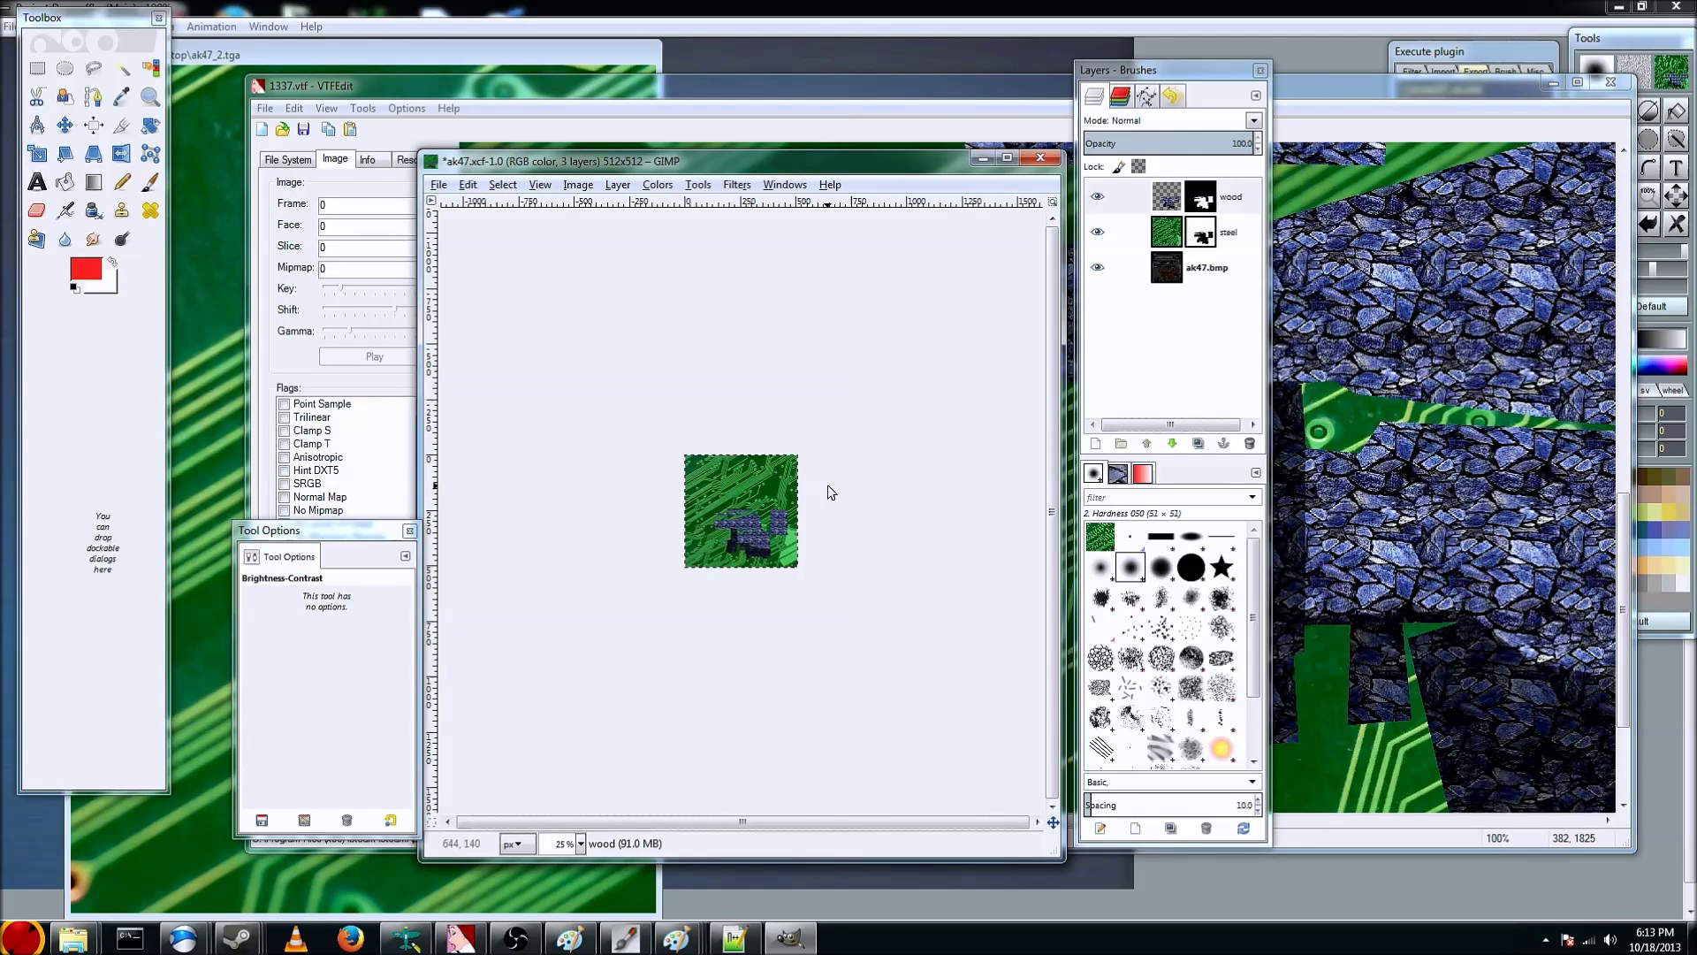
Copy the wood layer's pixels, switch to the ak47.bmp Paint window, start a new picture and paste them in
{"action": "key", "text": "ctrl+c"}
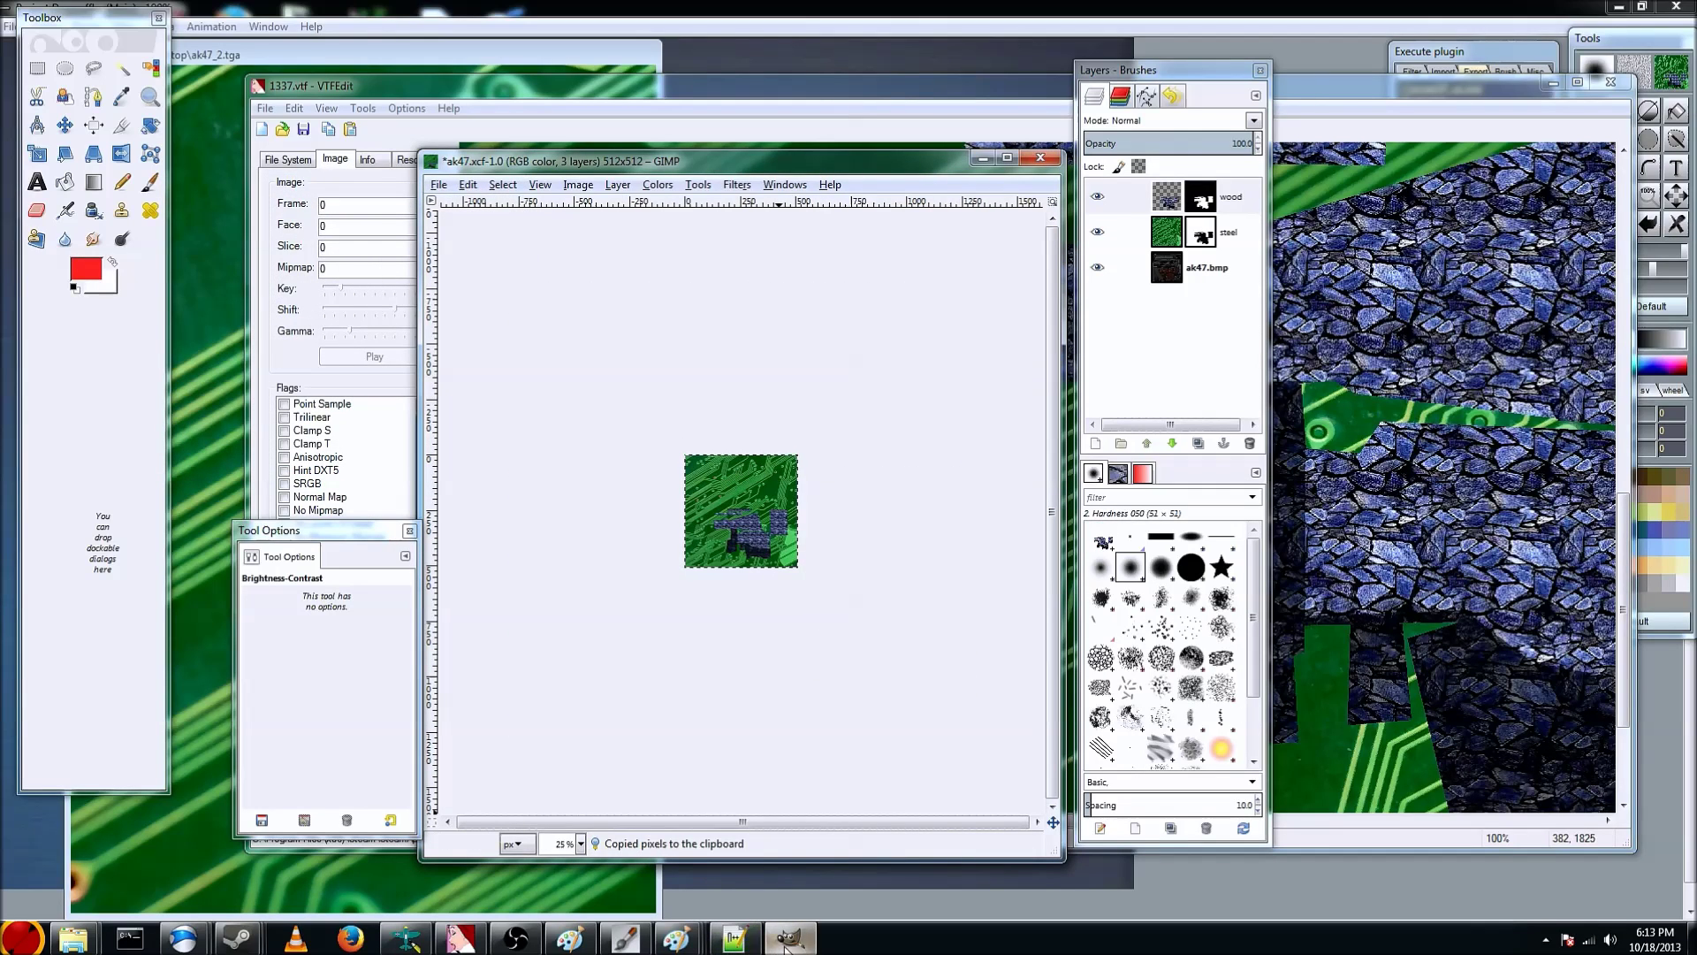
{"action": "mouse_move", "coordinate": [676, 941]}
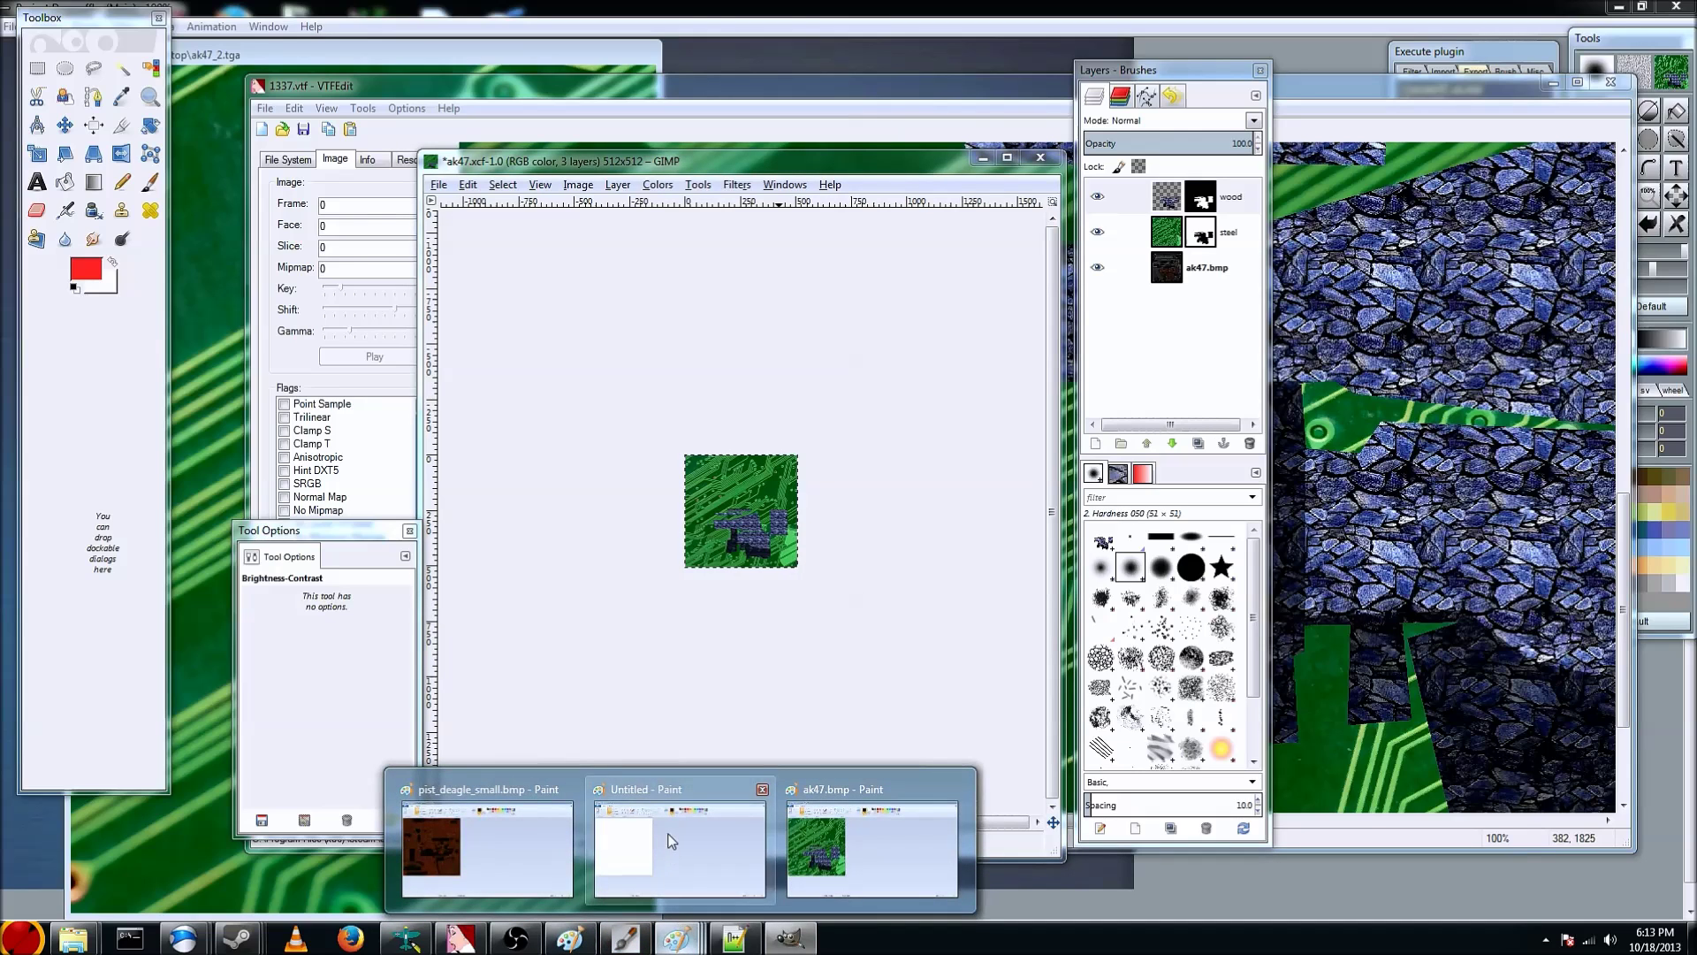
{"action": "left_click", "coordinate": [871, 847]}
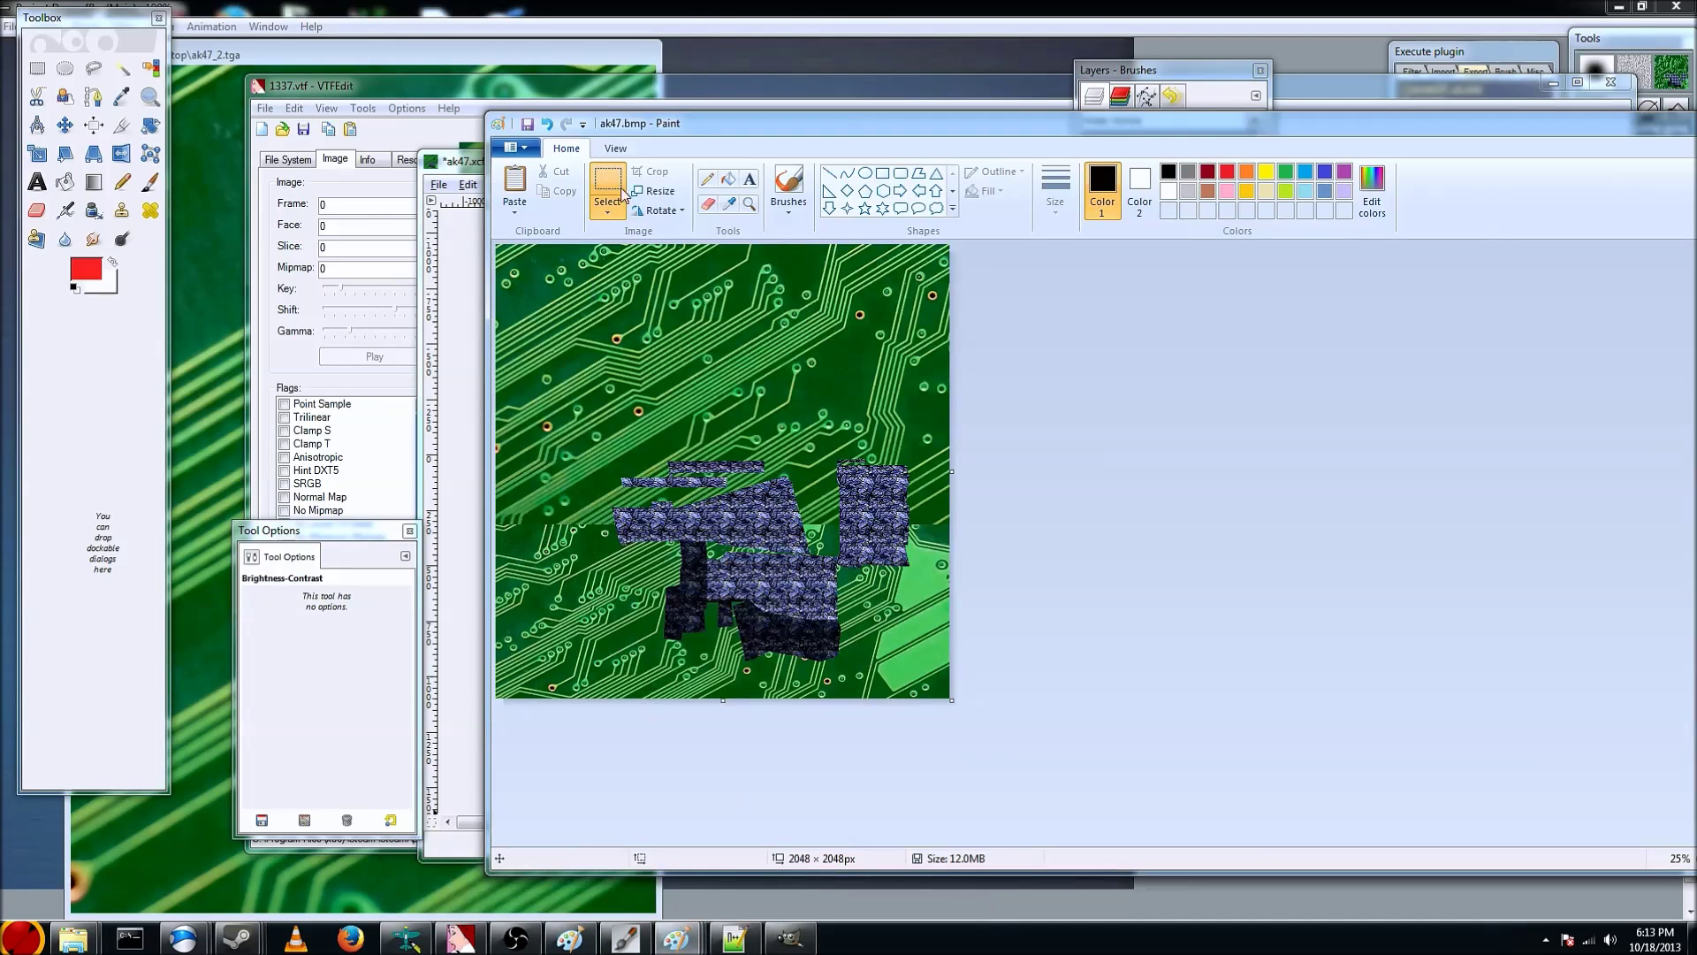
{"action": "left_click", "coordinate": [515, 147]}
{"action": "left_click", "coordinate": [536, 180]}
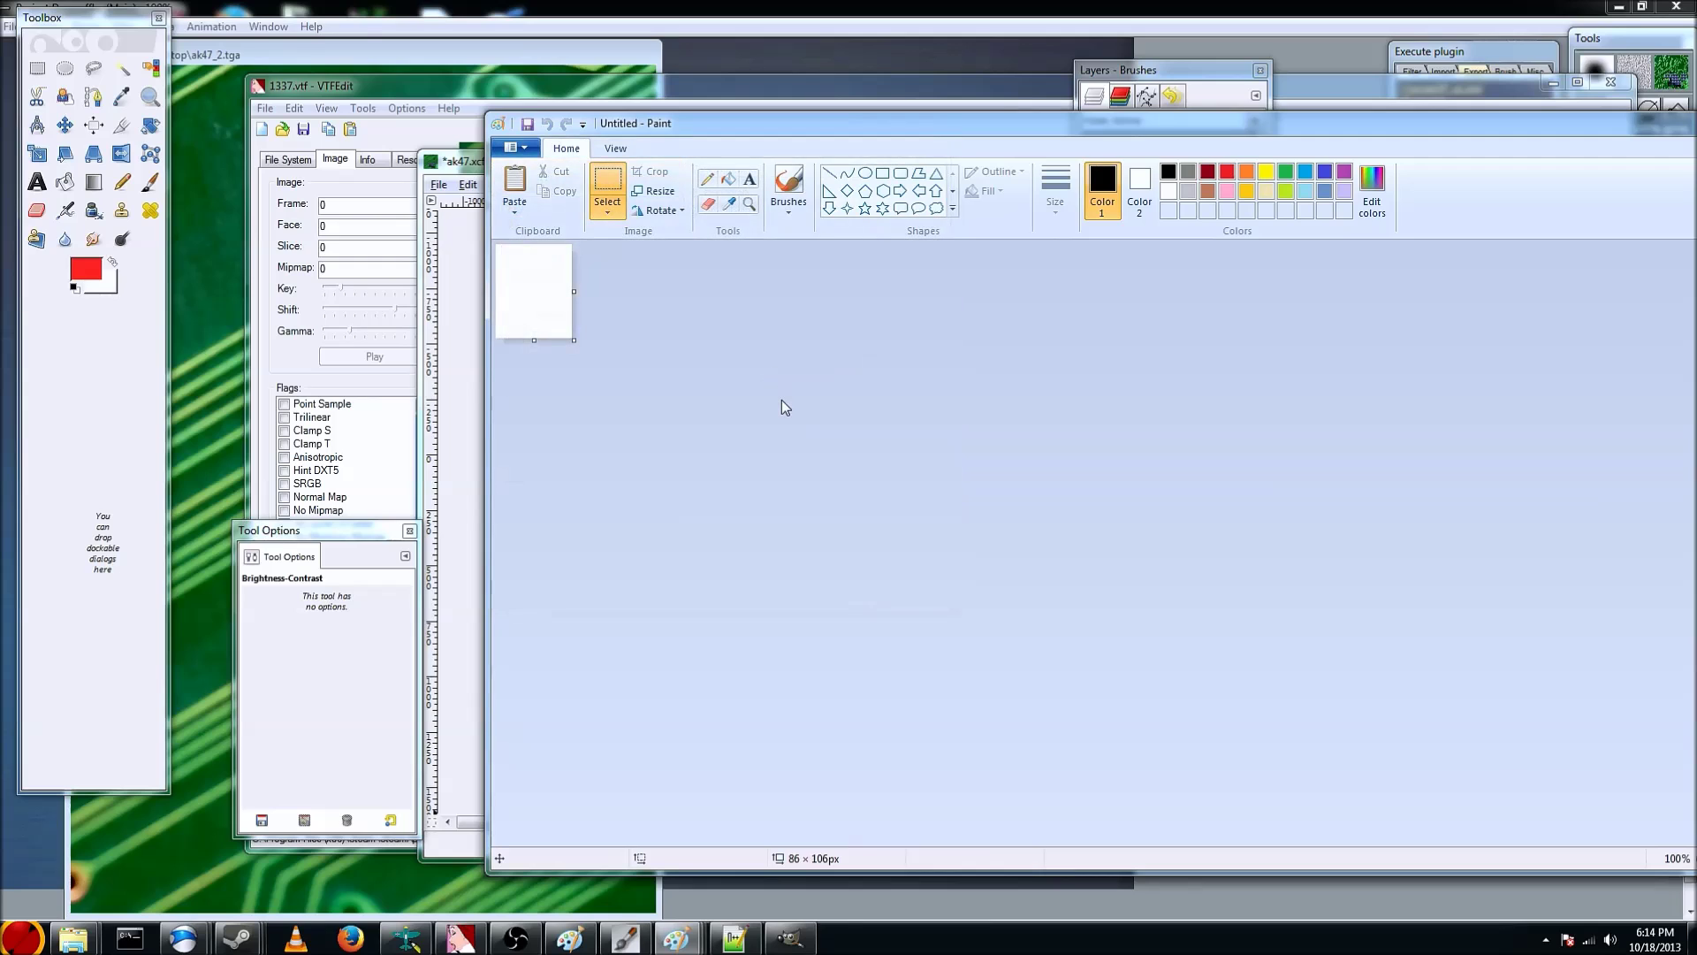
{"action": "key", "text": "ctrl+v"}
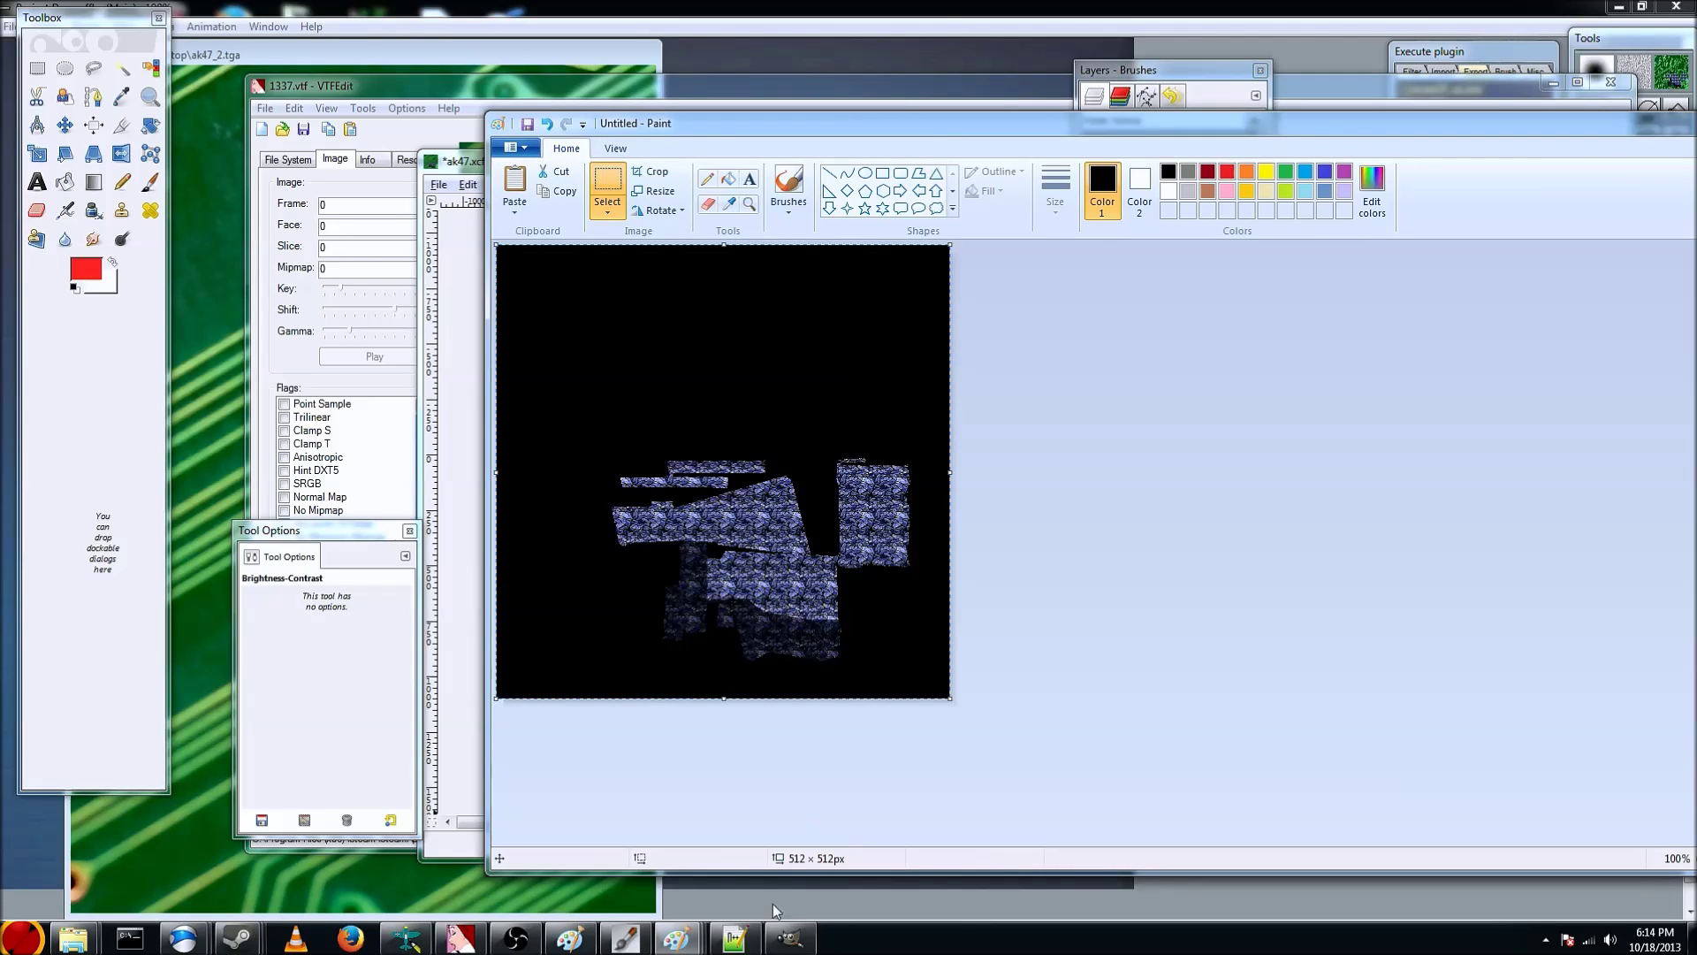
Return to GIMP, copy all visible layers of the scaled texture and paste them over the new Paint picture
{"action": "left_click", "coordinate": [789, 939]}
{"action": "left_click", "coordinate": [468, 183]}
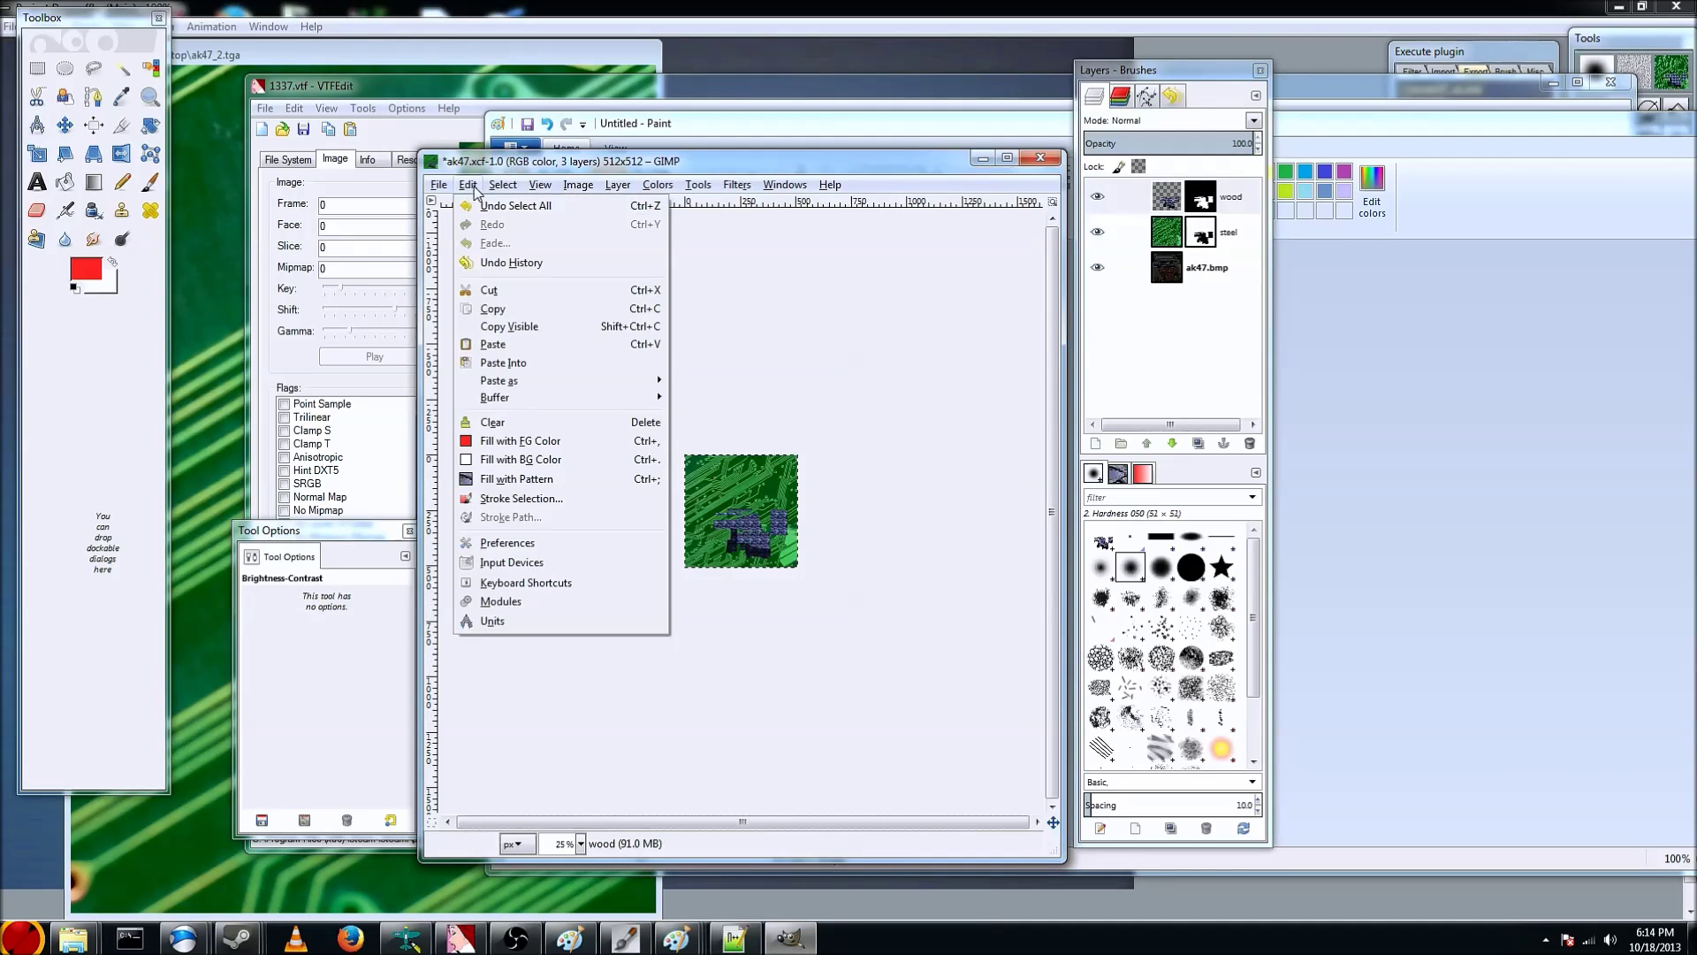
{"action": "left_click", "coordinate": [515, 327]}
{"action": "left_click", "coordinate": [712, 121]}
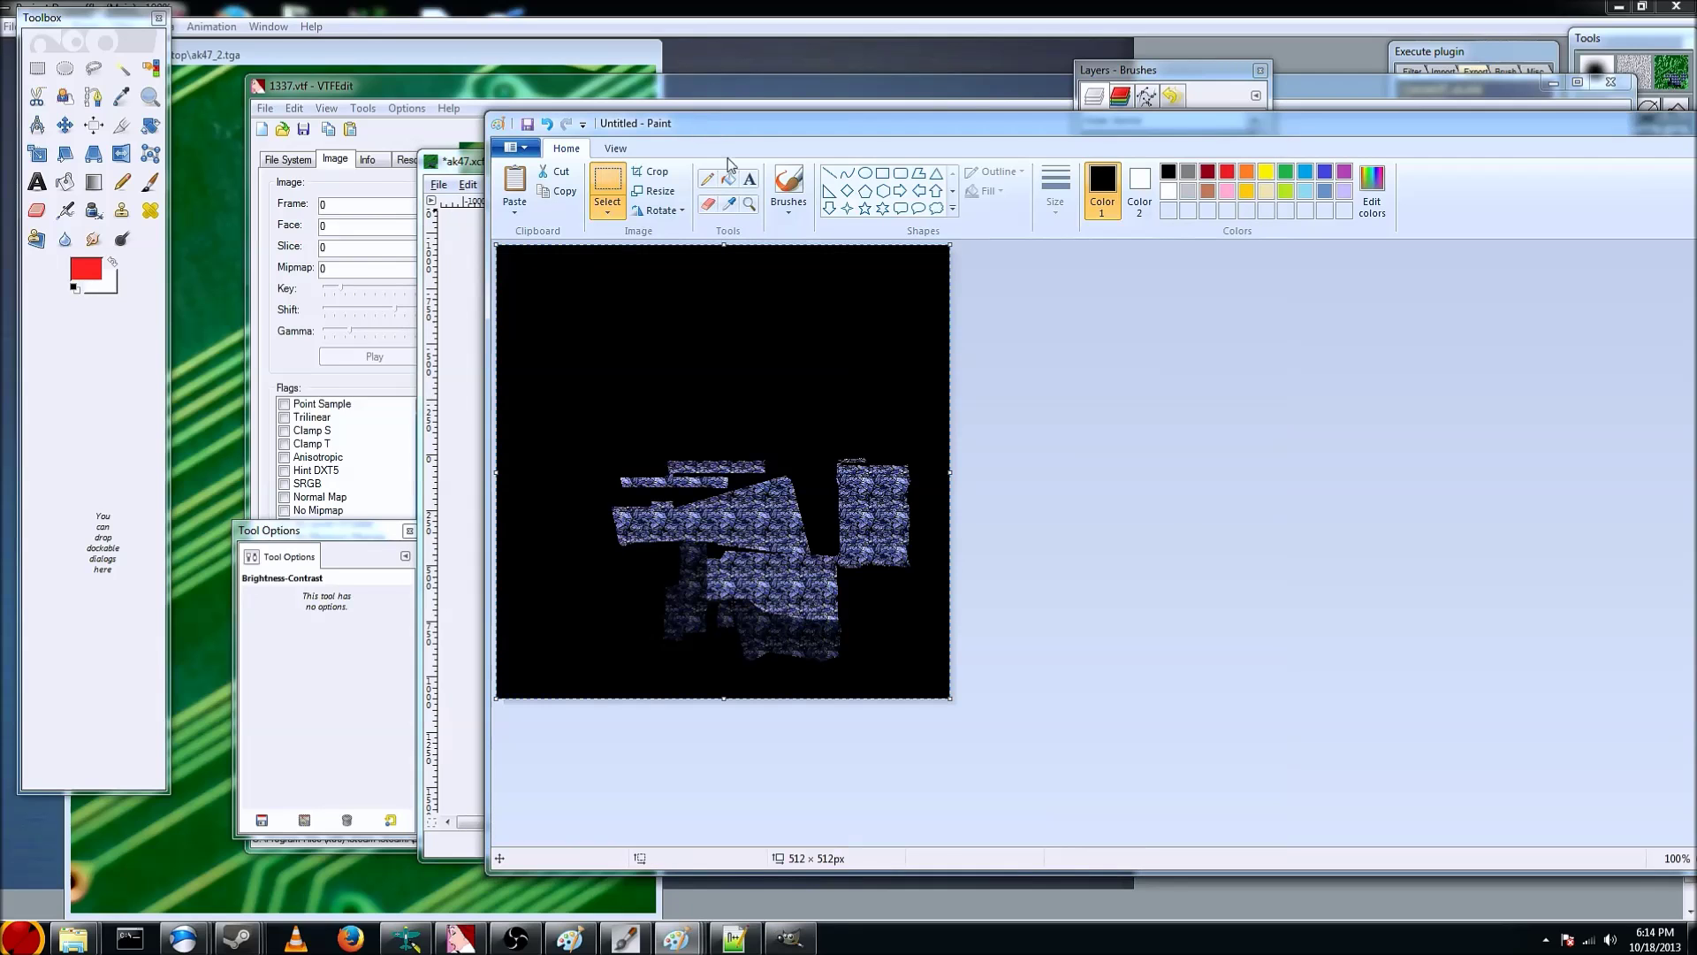
{"action": "key", "text": "ctrl+v"}
Save the Paint picture to the Desktop as a 24-bit bitmap named ak_small
{"action": "left_click", "coordinate": [515, 147]}
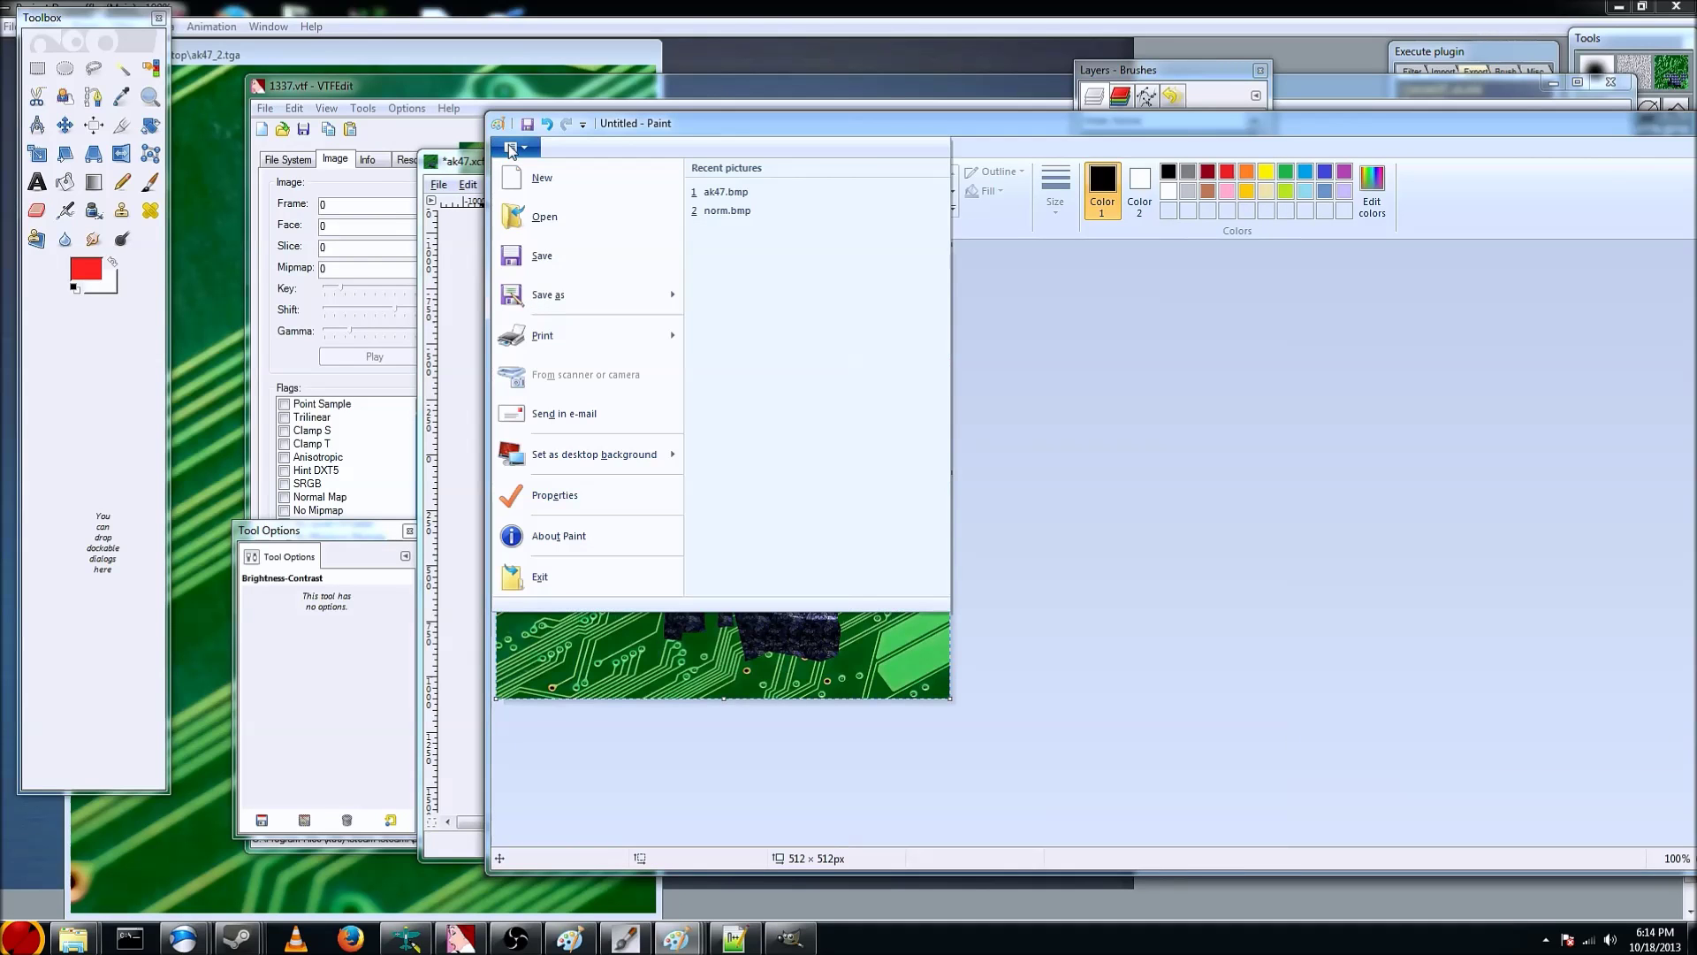
{"action": "mouse_move", "coordinate": [605, 310]}
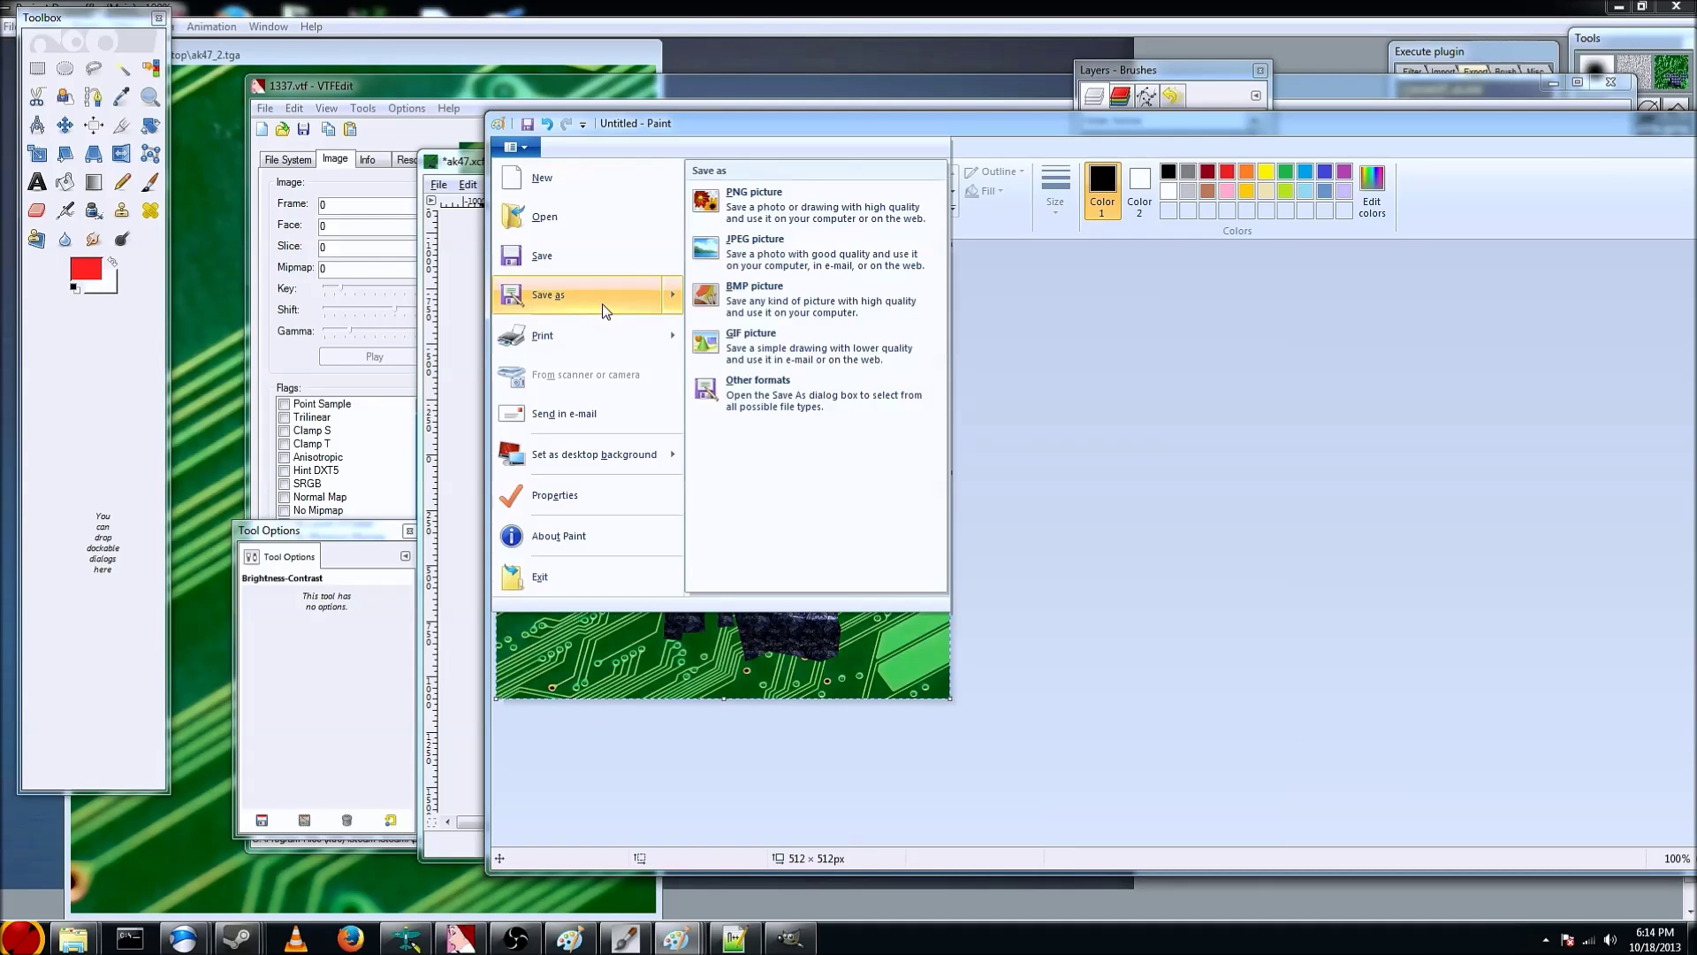
{"action": "left_click", "coordinate": [761, 301]}
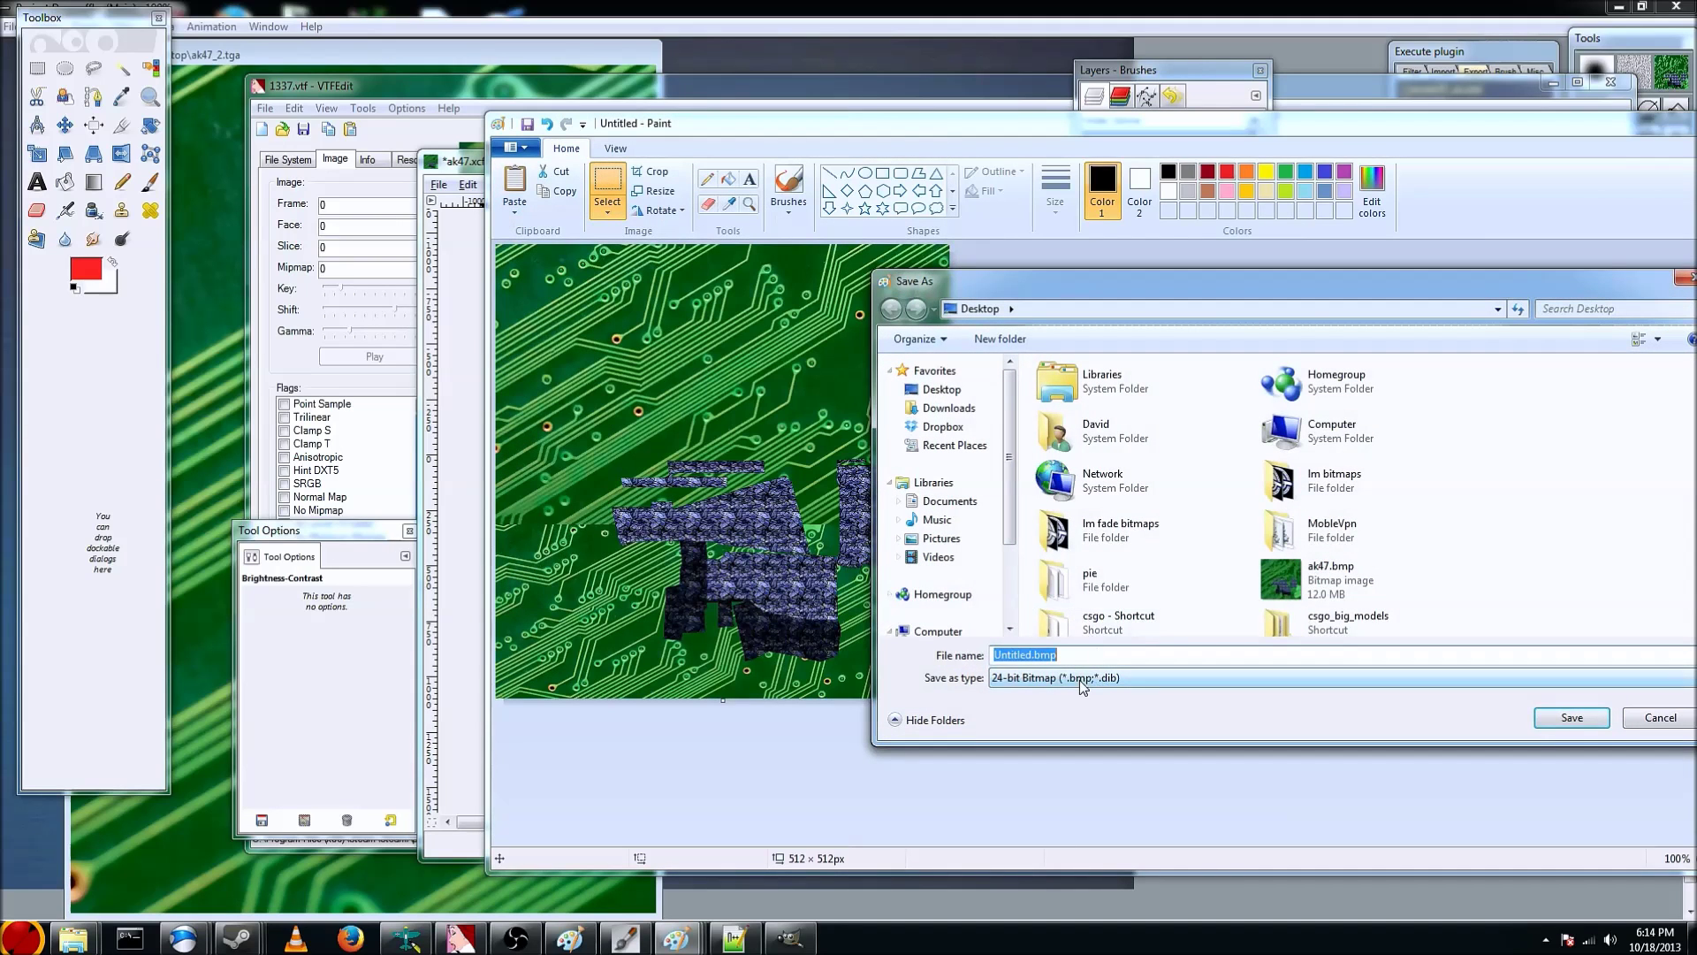
{"action": "type", "text": "ak"}
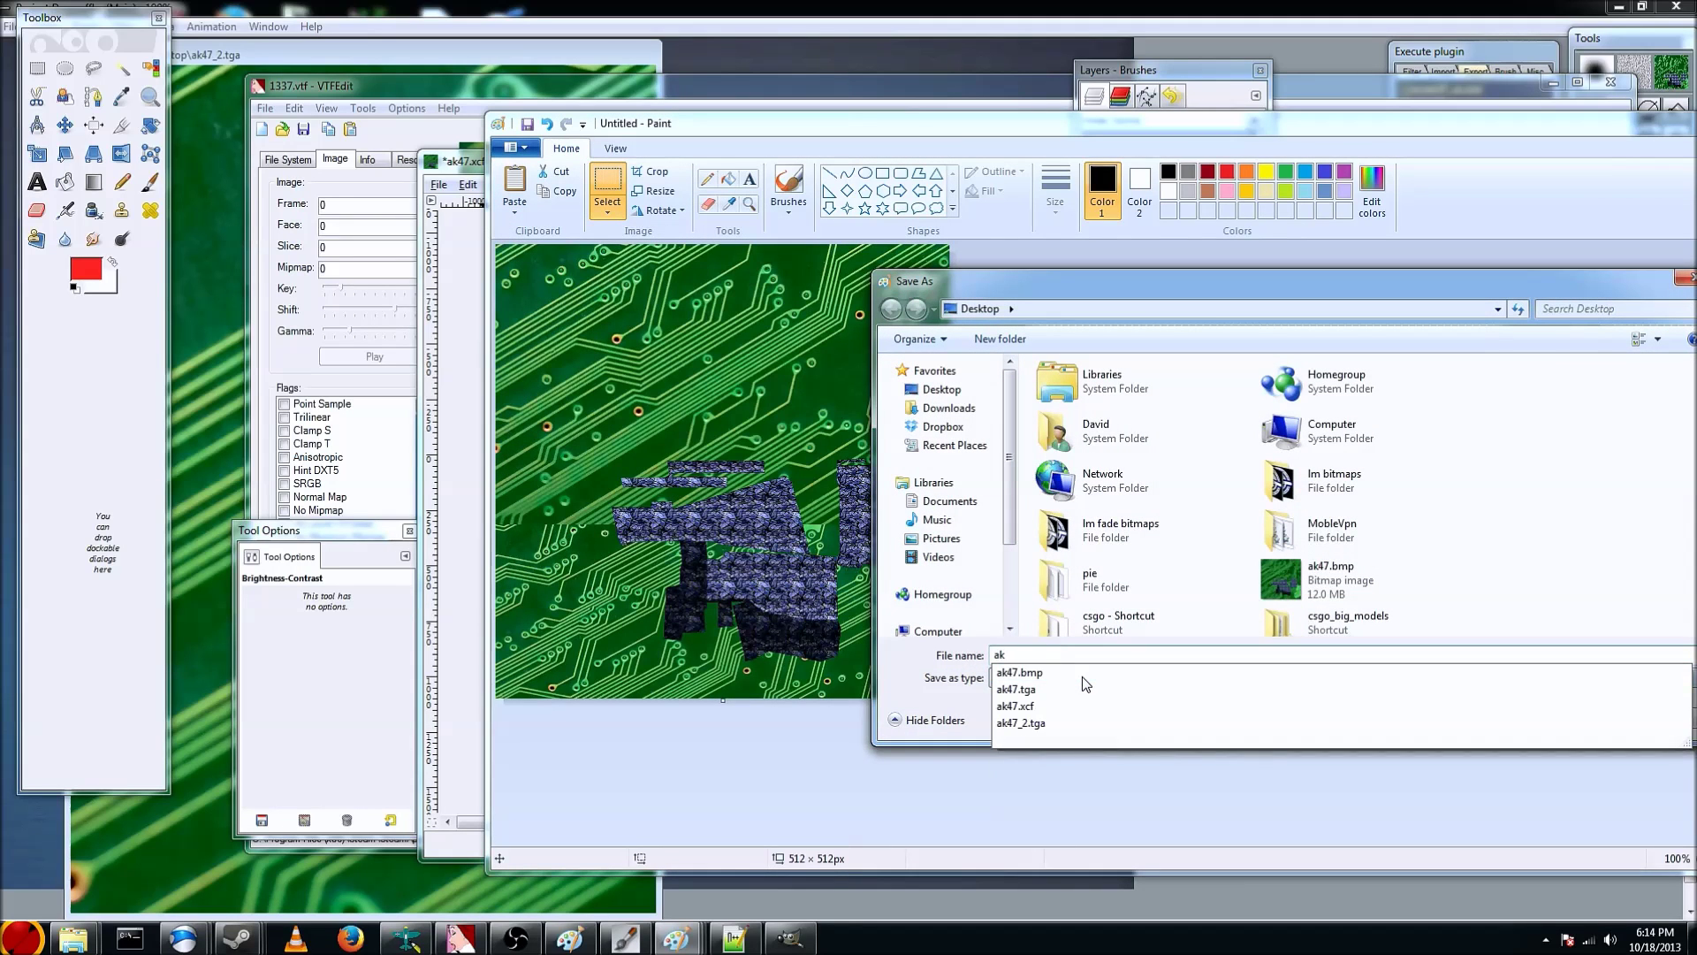
{"action": "type", "text": "_small"}
{"action": "key", "text": "Return"}
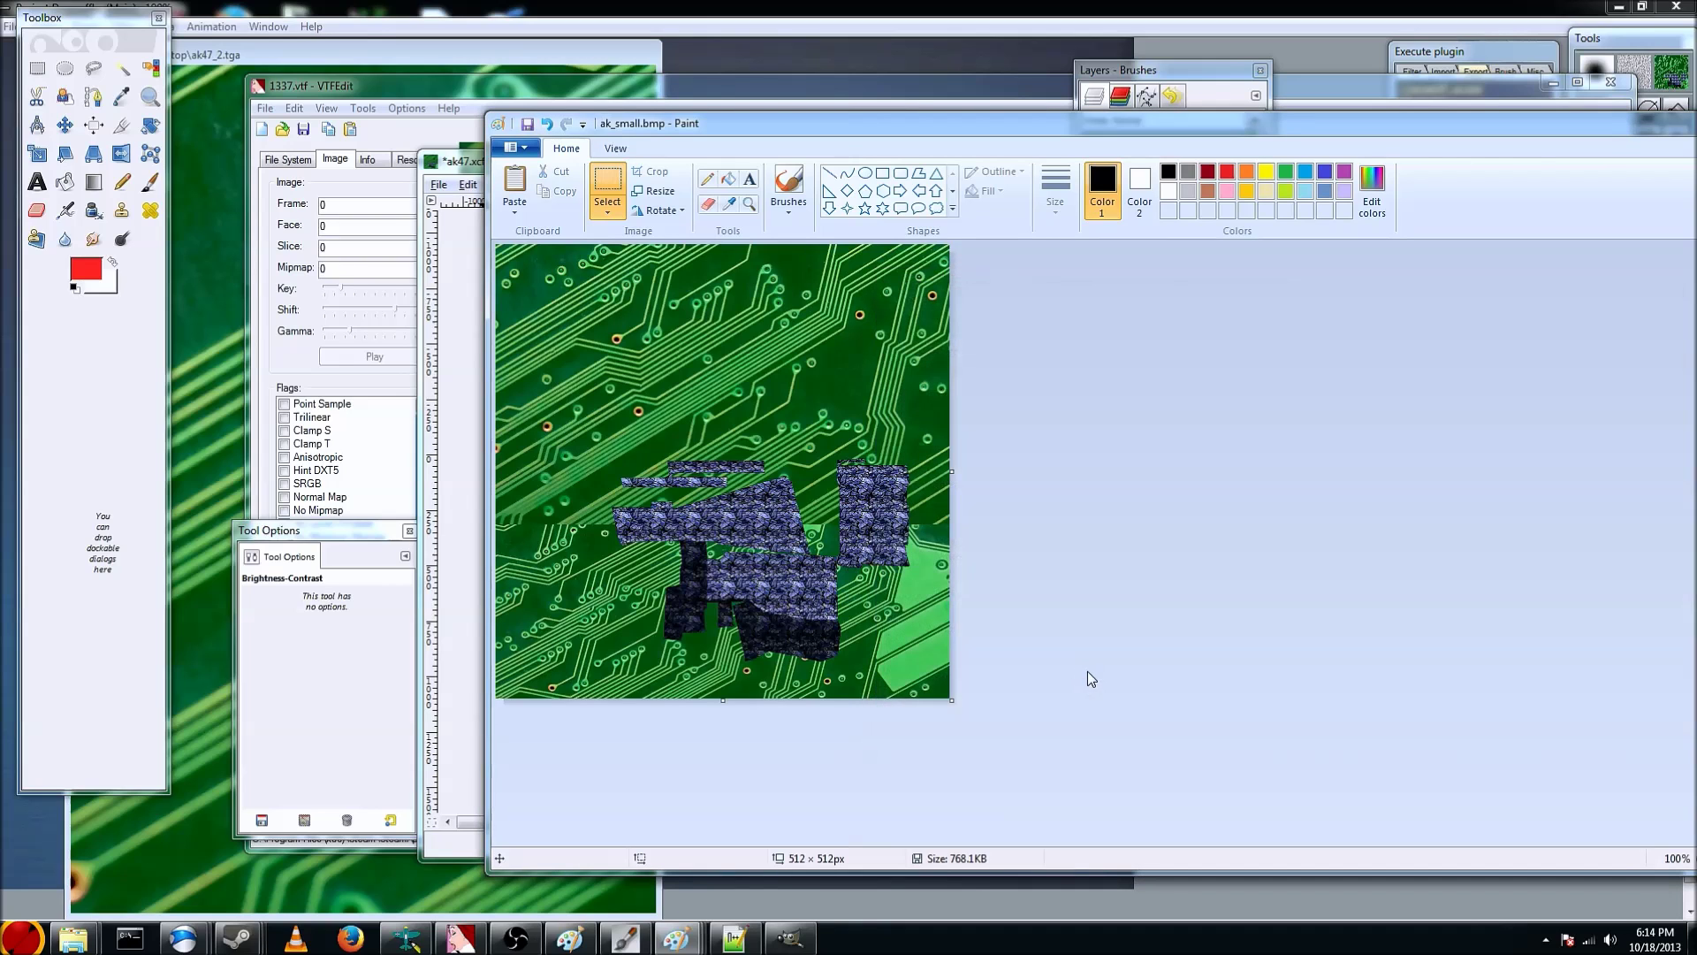
Switch to Project Dogwaffle and open ak_small.bmp from the Desktop as a BMP, replacing the existing buffer
{"action": "left_click", "coordinate": [701, 7]}
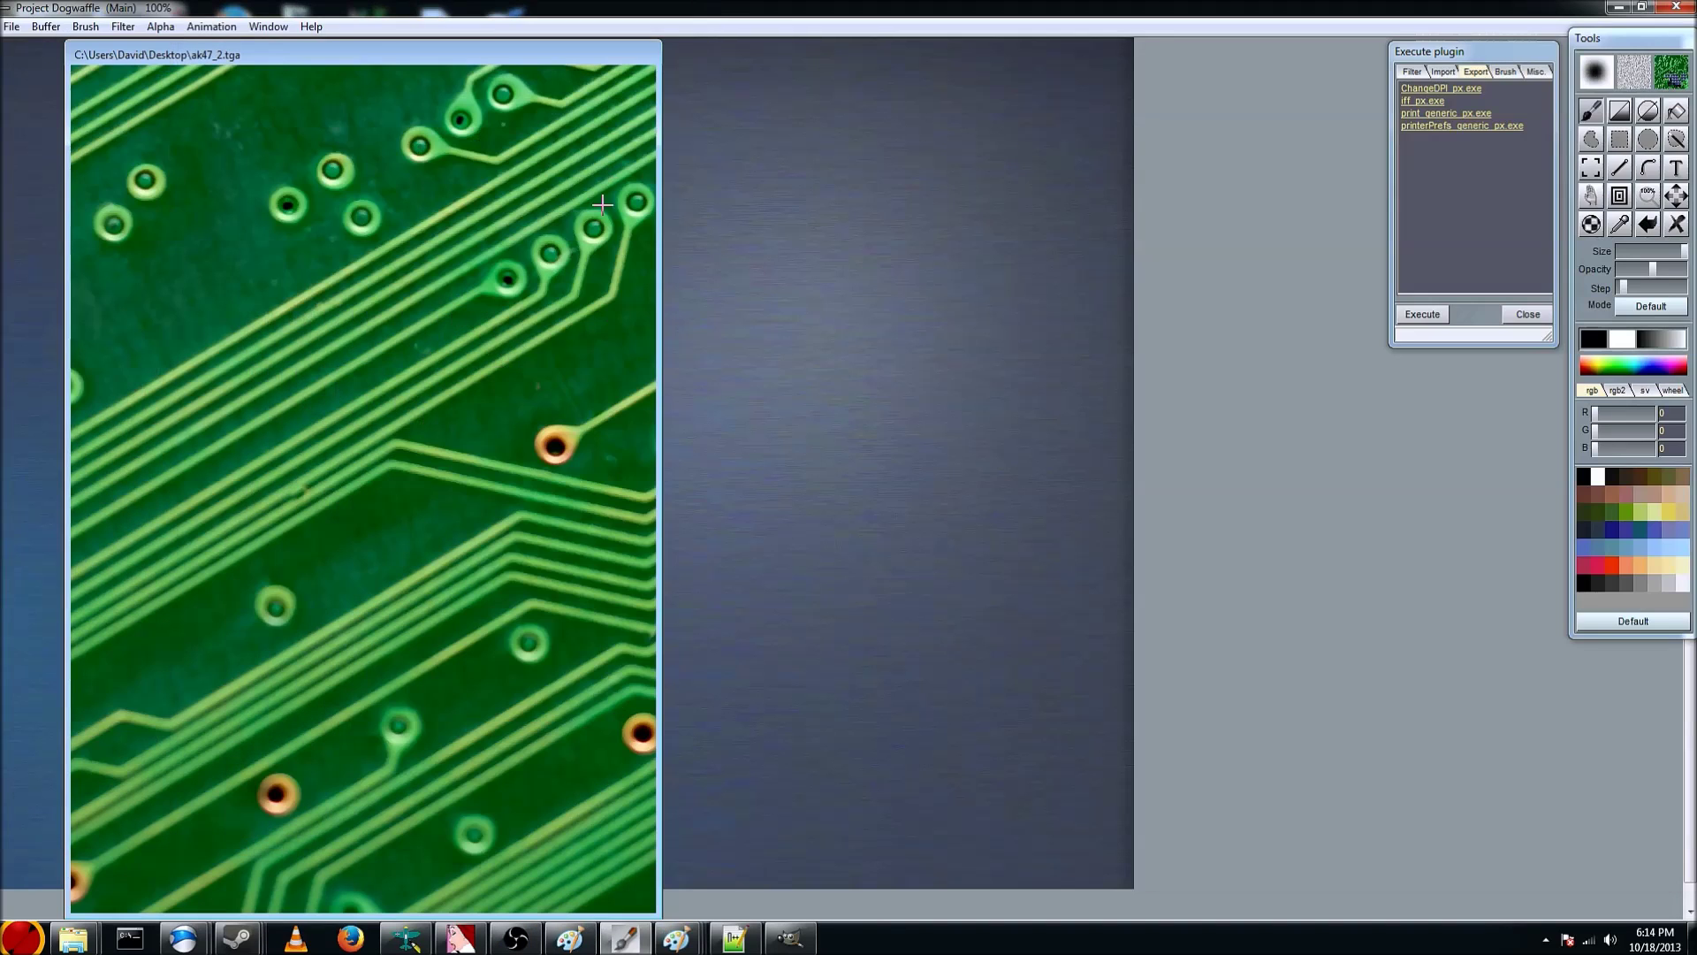
{"action": "left_click", "coordinate": [11, 25]}
{"action": "left_click", "coordinate": [36, 67]}
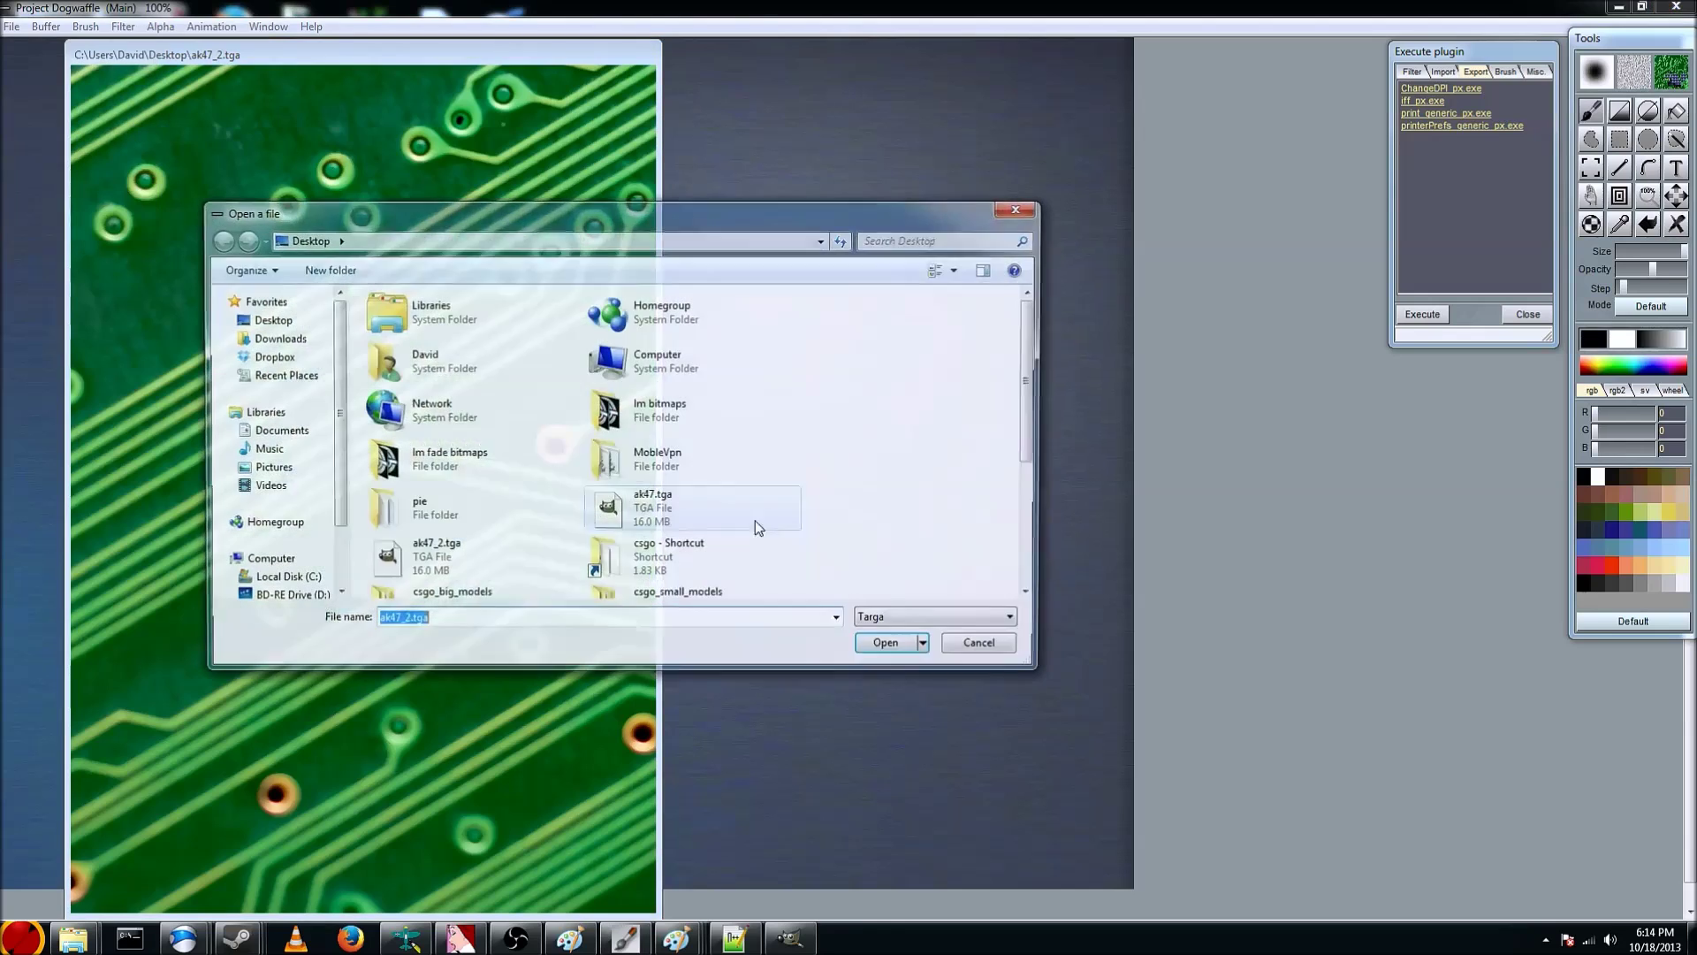
{"action": "key", "text": "a"}
{"action": "scroll", "coordinate": [650, 476], "scroll_direction": "down", "scroll_amount": 5}
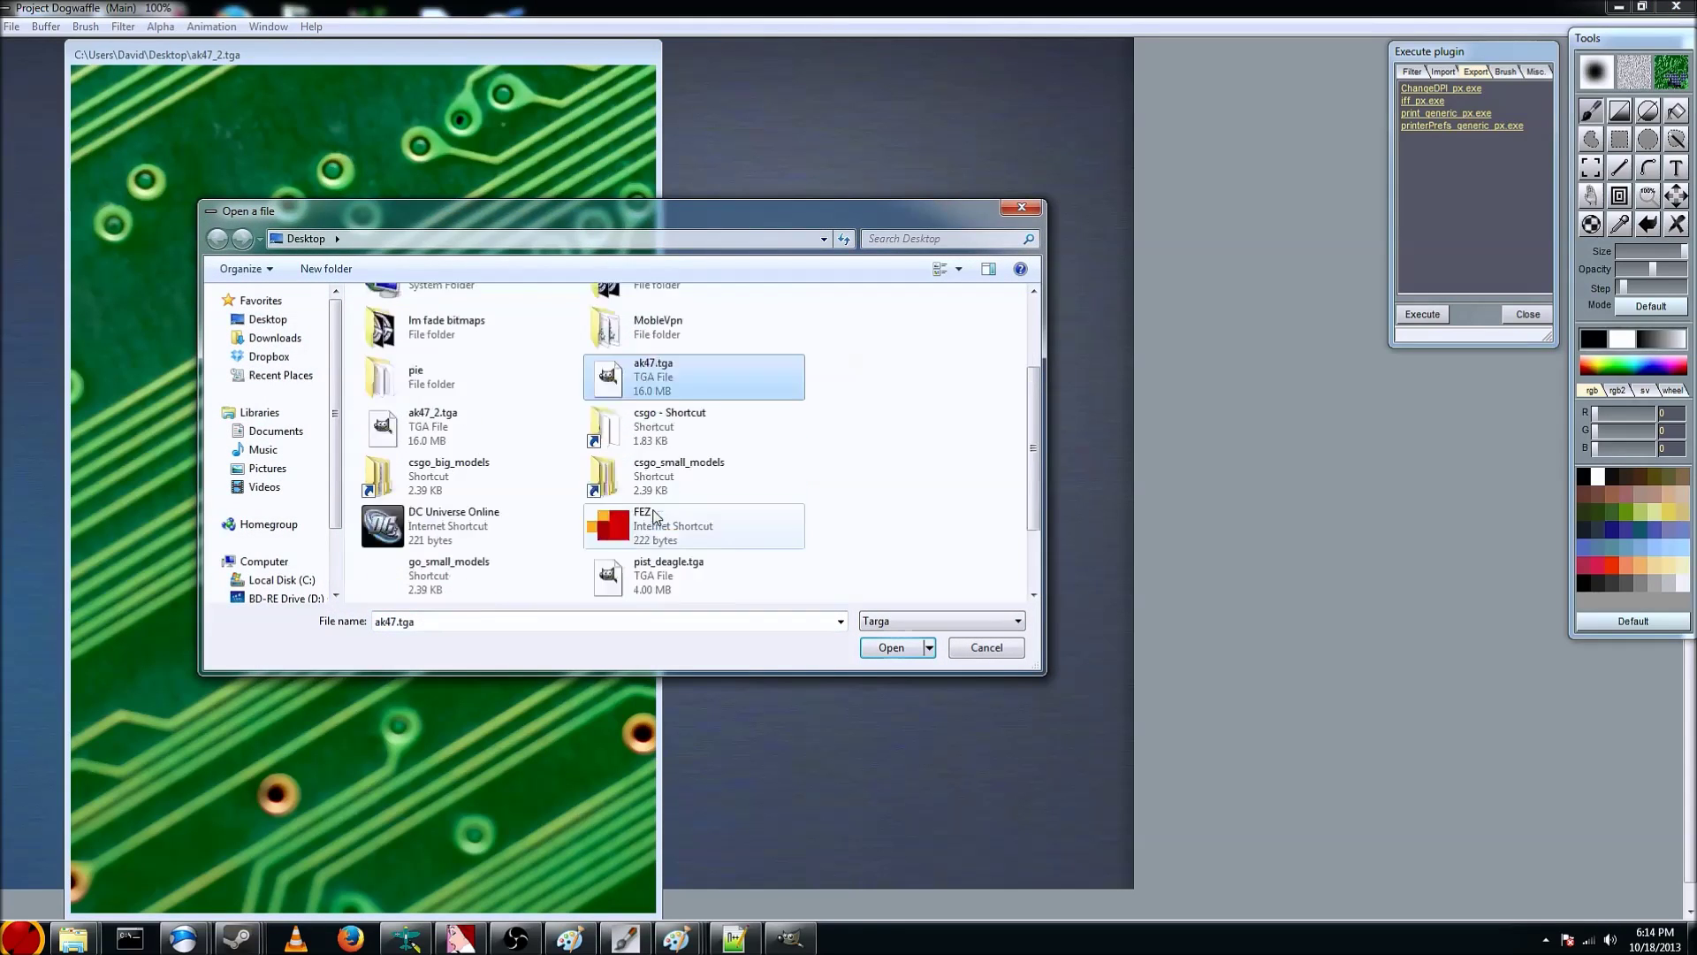
{"action": "left_click", "coordinate": [931, 621]}
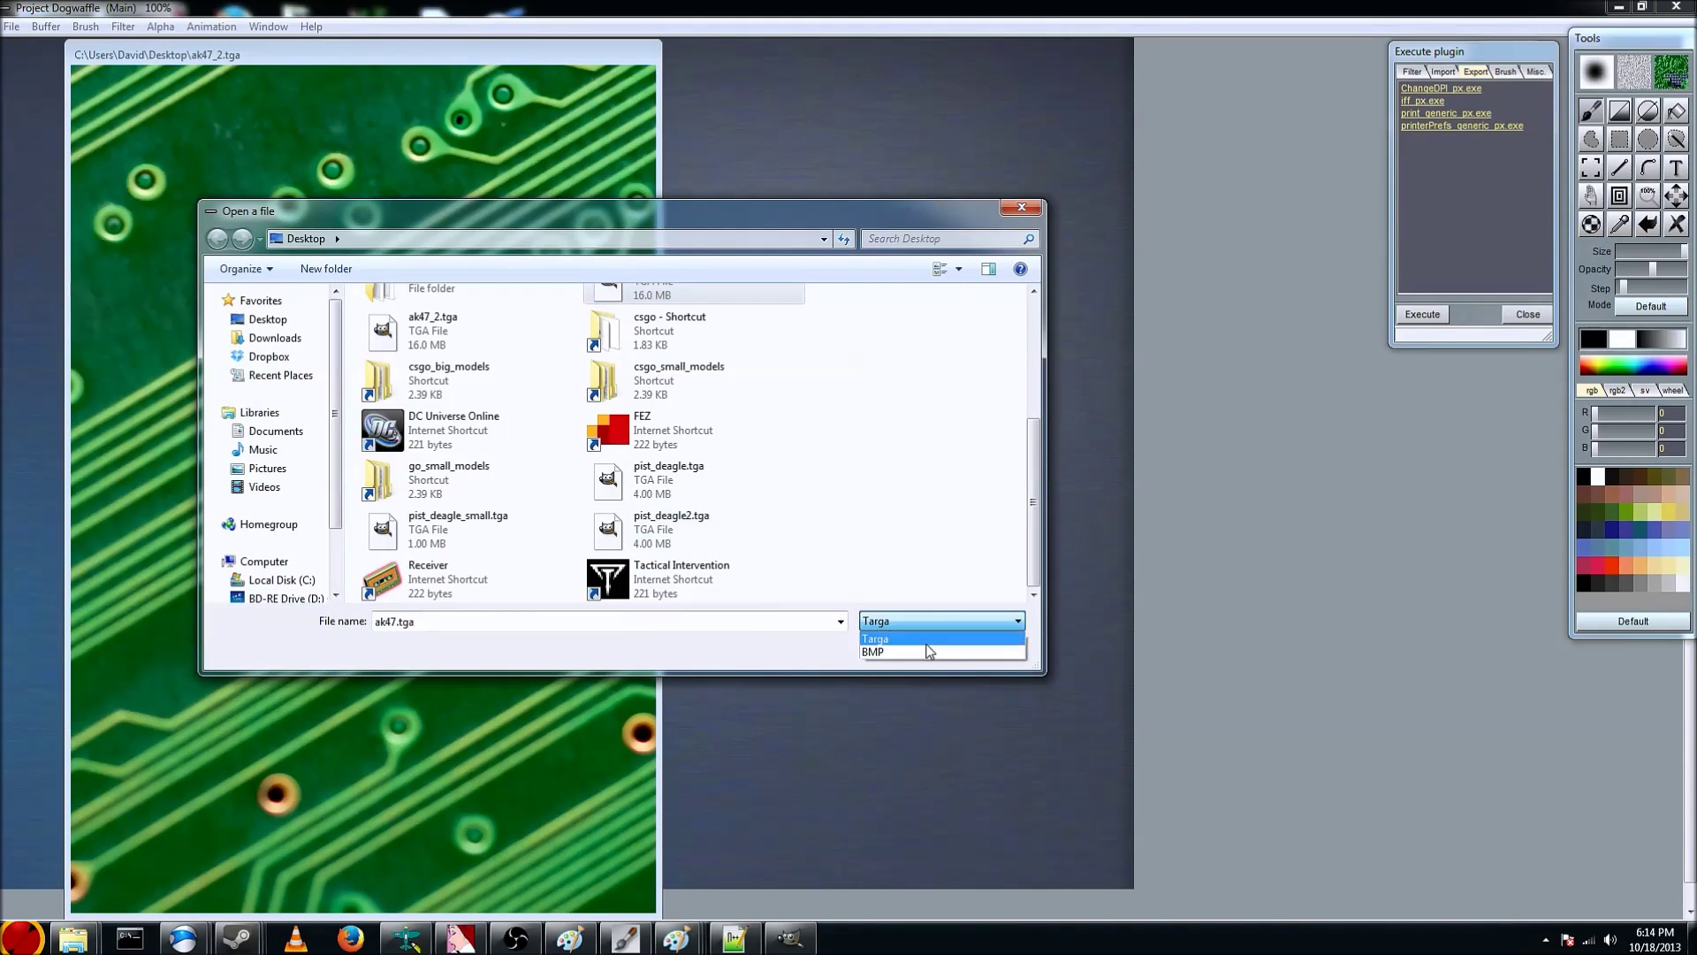
{"action": "left_click", "coordinate": [926, 647]}
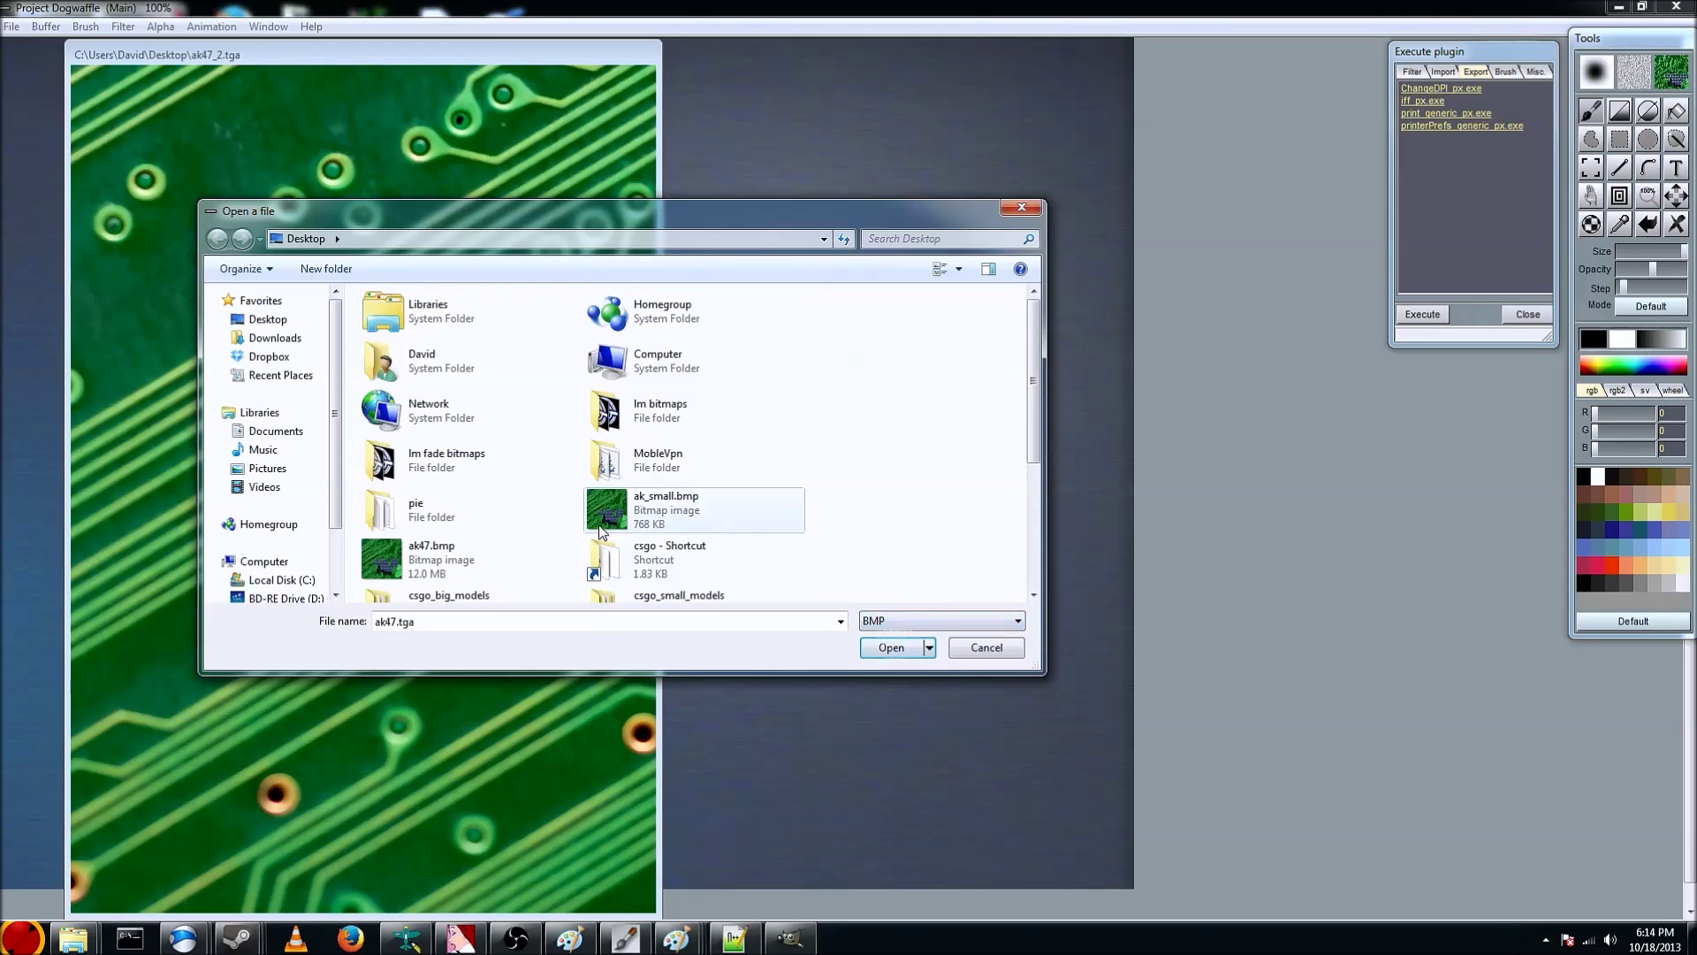
{"action": "left_click", "coordinate": [643, 515]}
{"action": "double_click", "coordinate": [642, 516]}
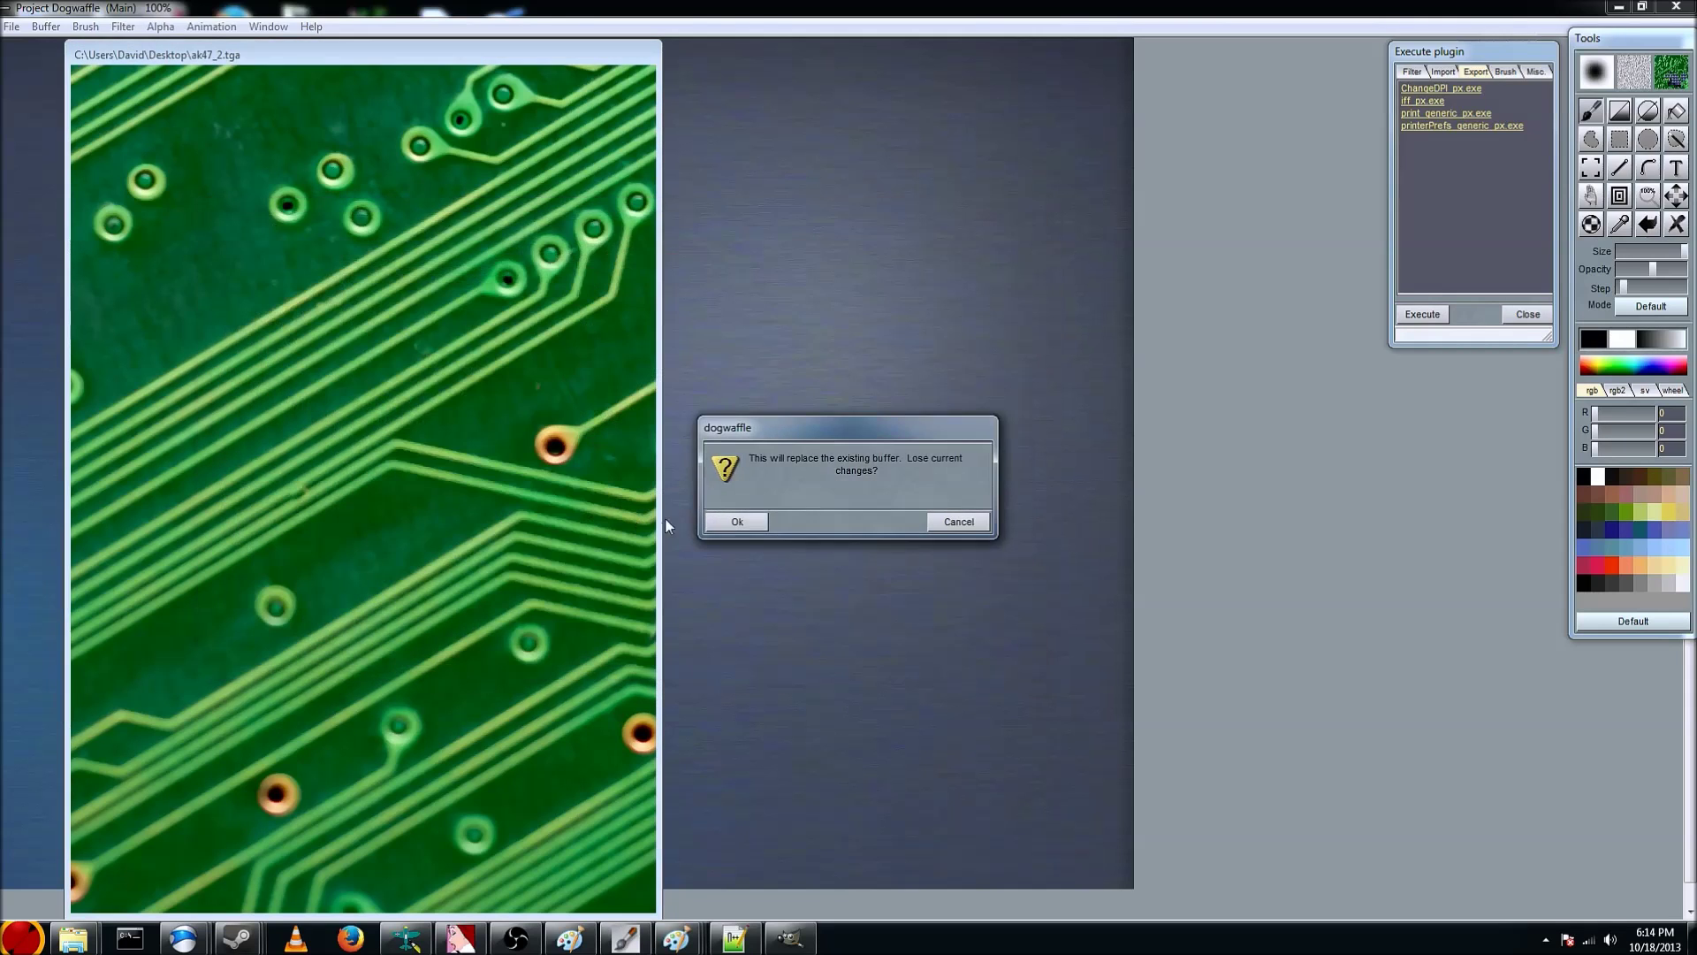
{"action": "left_click", "coordinate": [753, 522]}
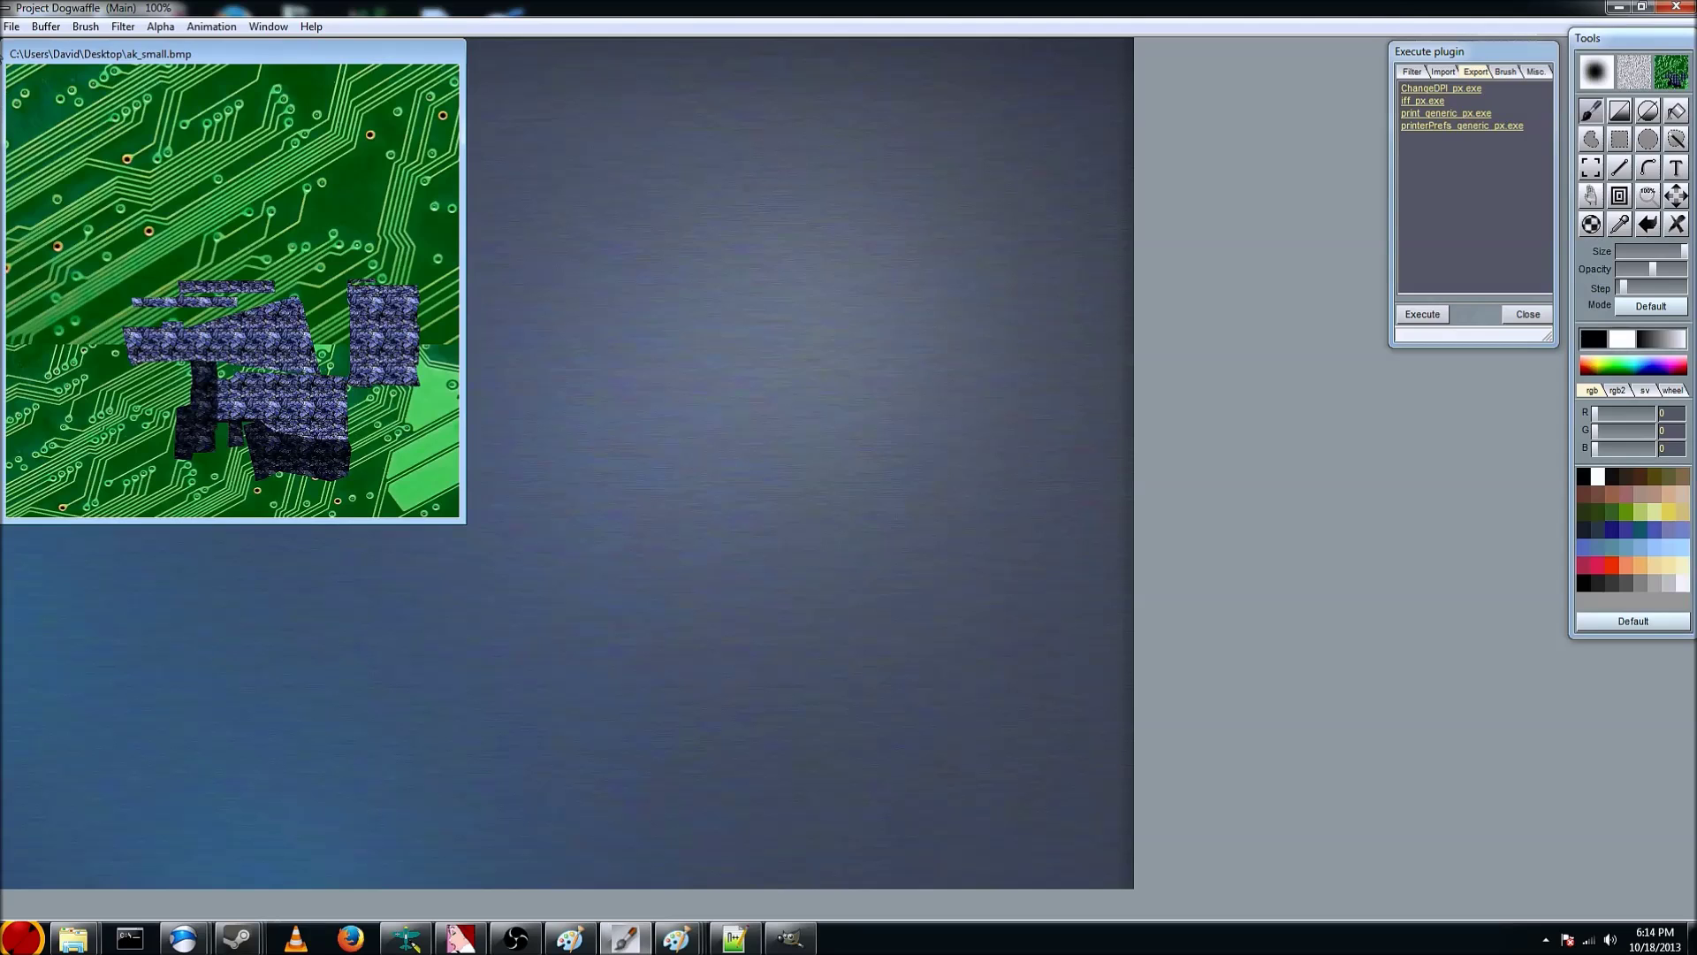
Save the small texture to the Desktop in Targa format as ak_small.tga
{"action": "left_click", "coordinate": [13, 27]}
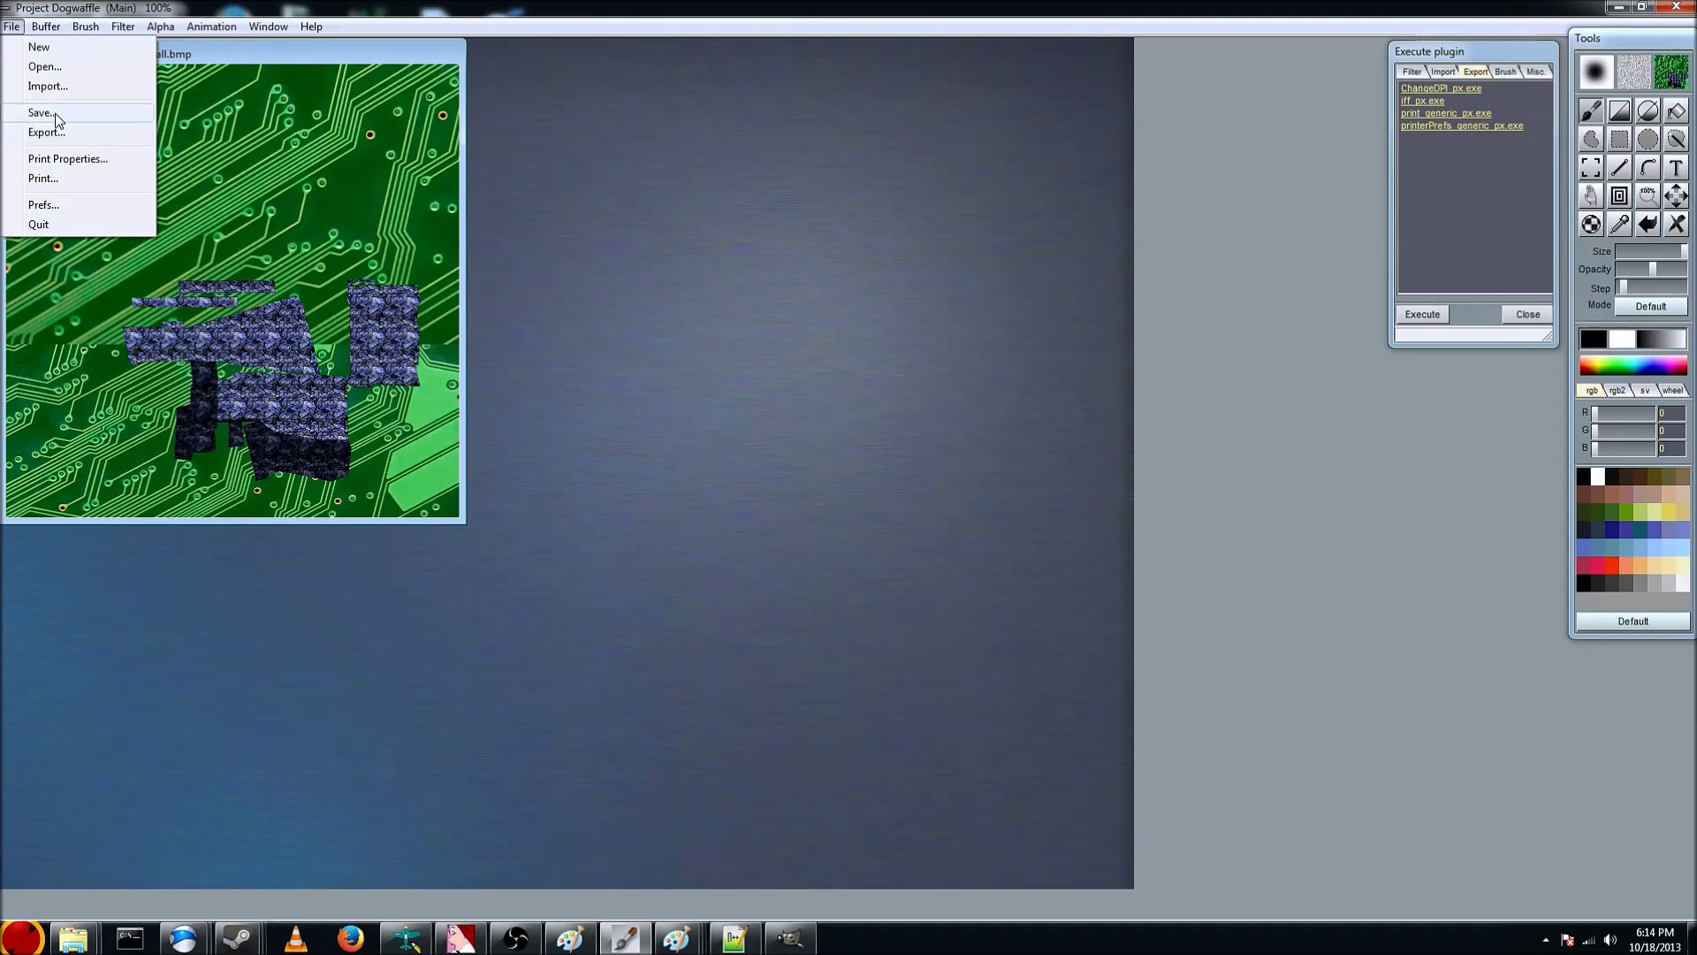
{"action": "left_click", "coordinate": [55, 113]}
{"action": "left_click", "coordinate": [571, 608]}
{"action": "left_click", "coordinate": [571, 625]}
{"action": "double_click", "coordinate": [482, 586]}
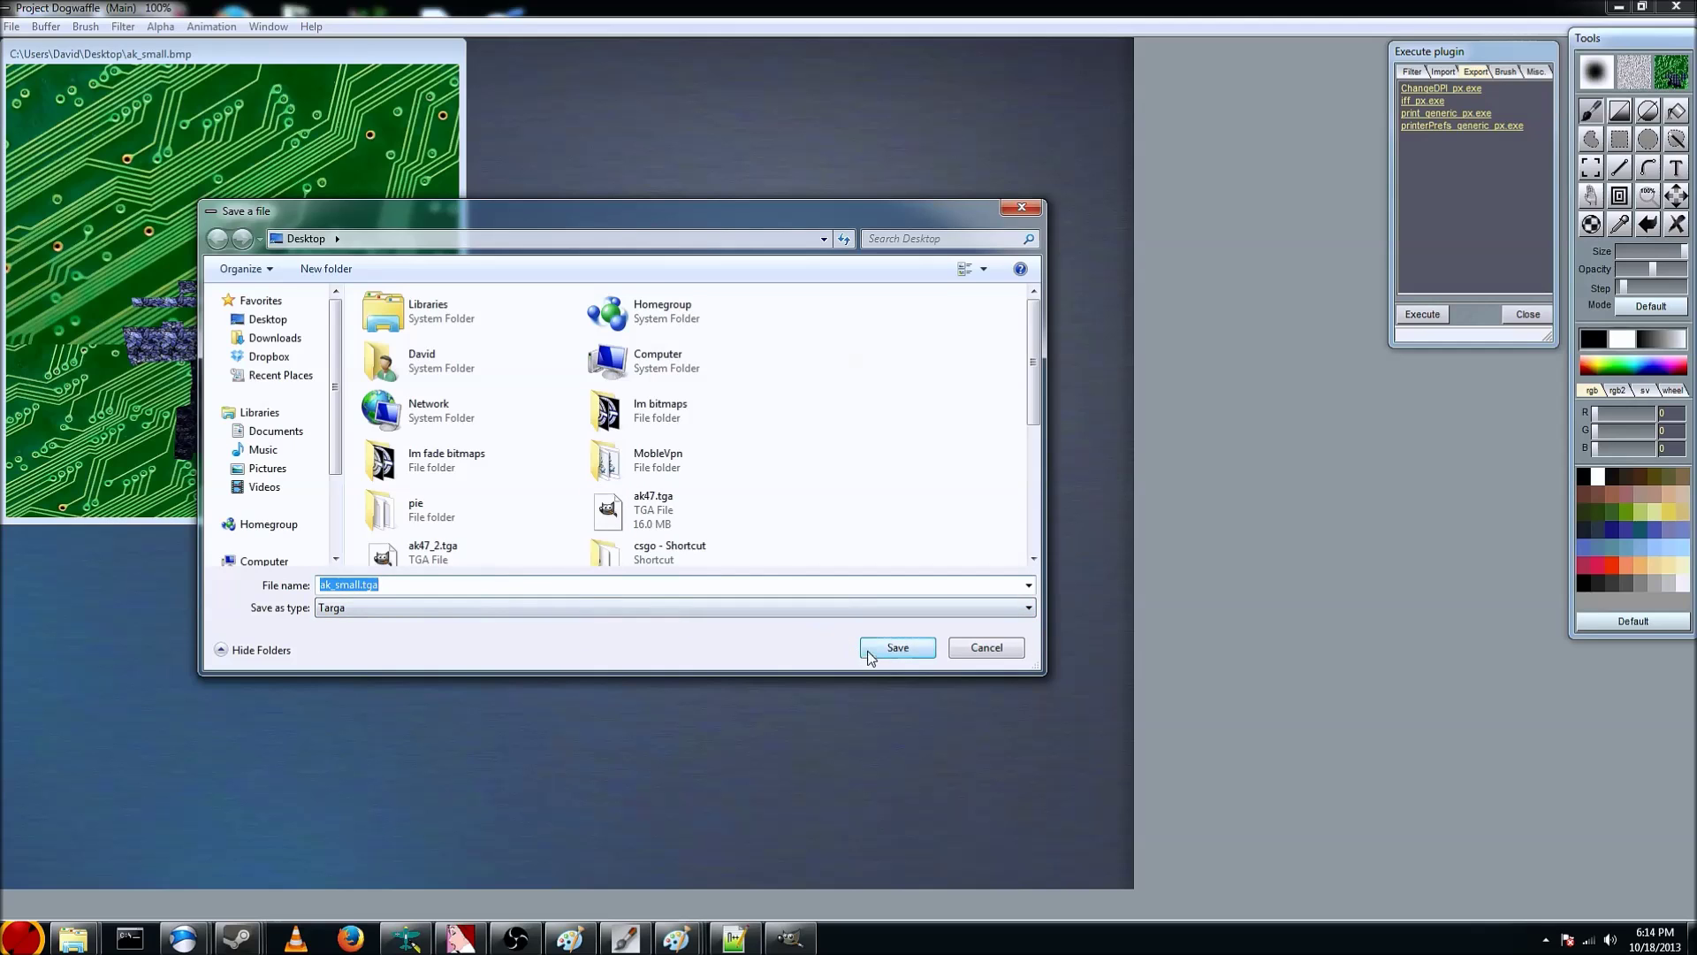
{"action": "left_click", "coordinate": [898, 648]}
{"action": "left_click", "coordinate": [801, 511]}
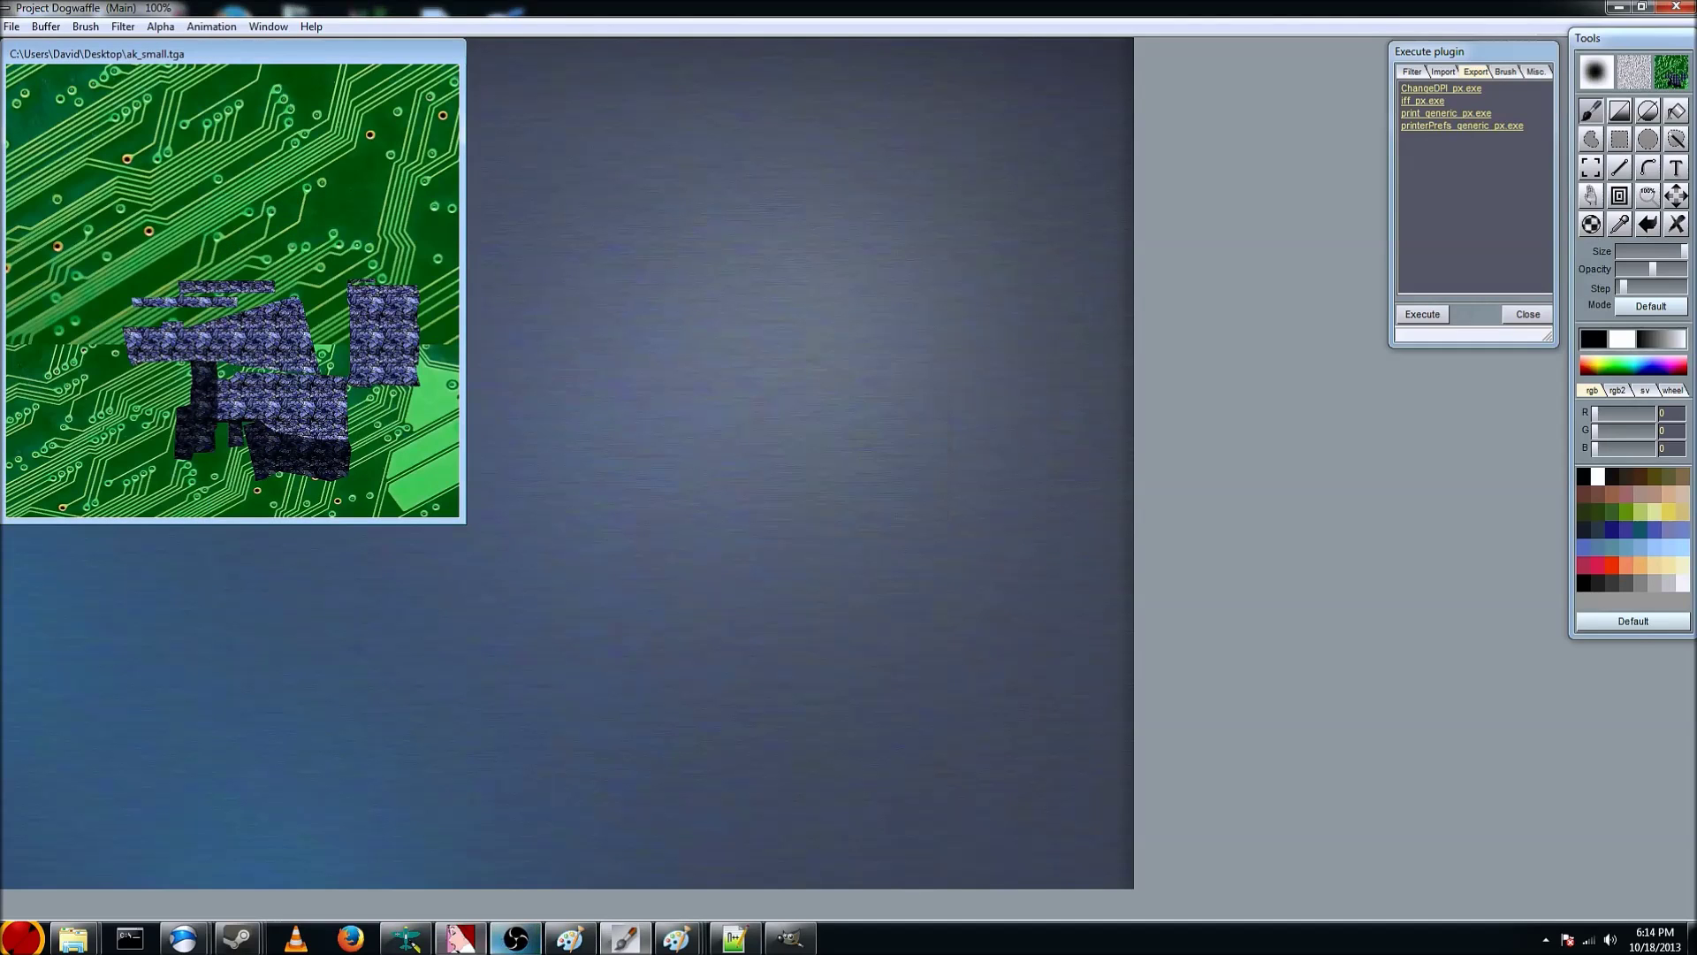
Switch to VTFEdit and import ak_small.tga from the Desktop with the preset VTF options
{"action": "left_click", "coordinate": [460, 938]}
{"action": "left_click", "coordinate": [267, 110]}
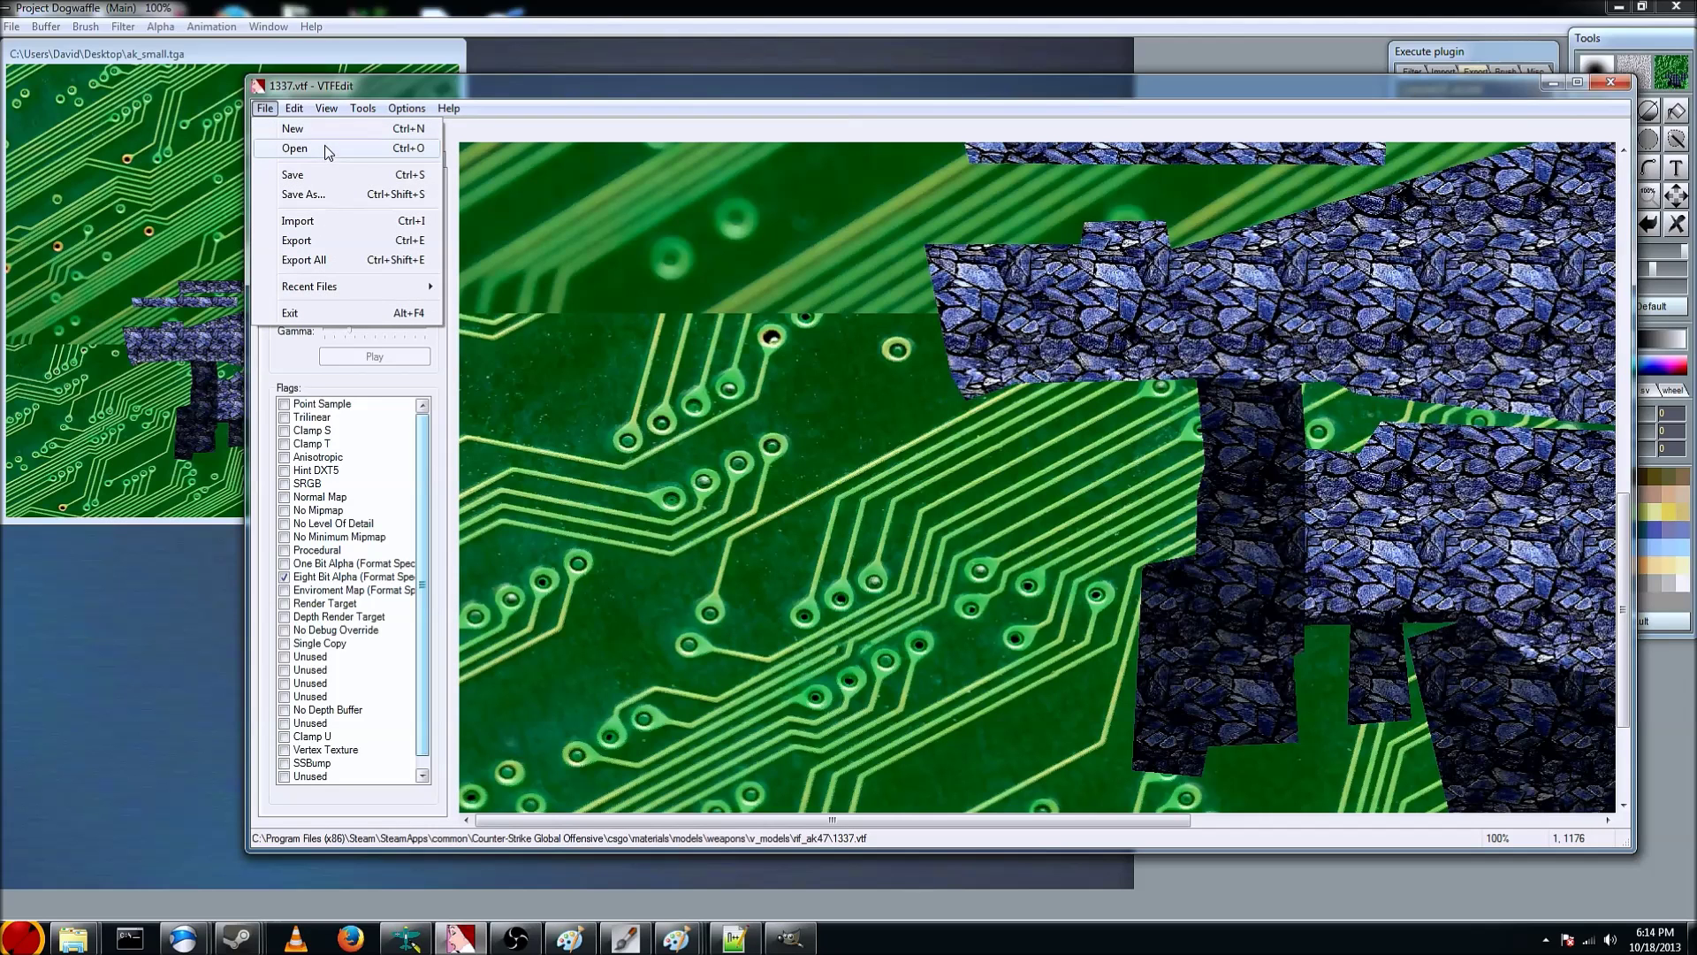
{"action": "left_click", "coordinate": [320, 225]}
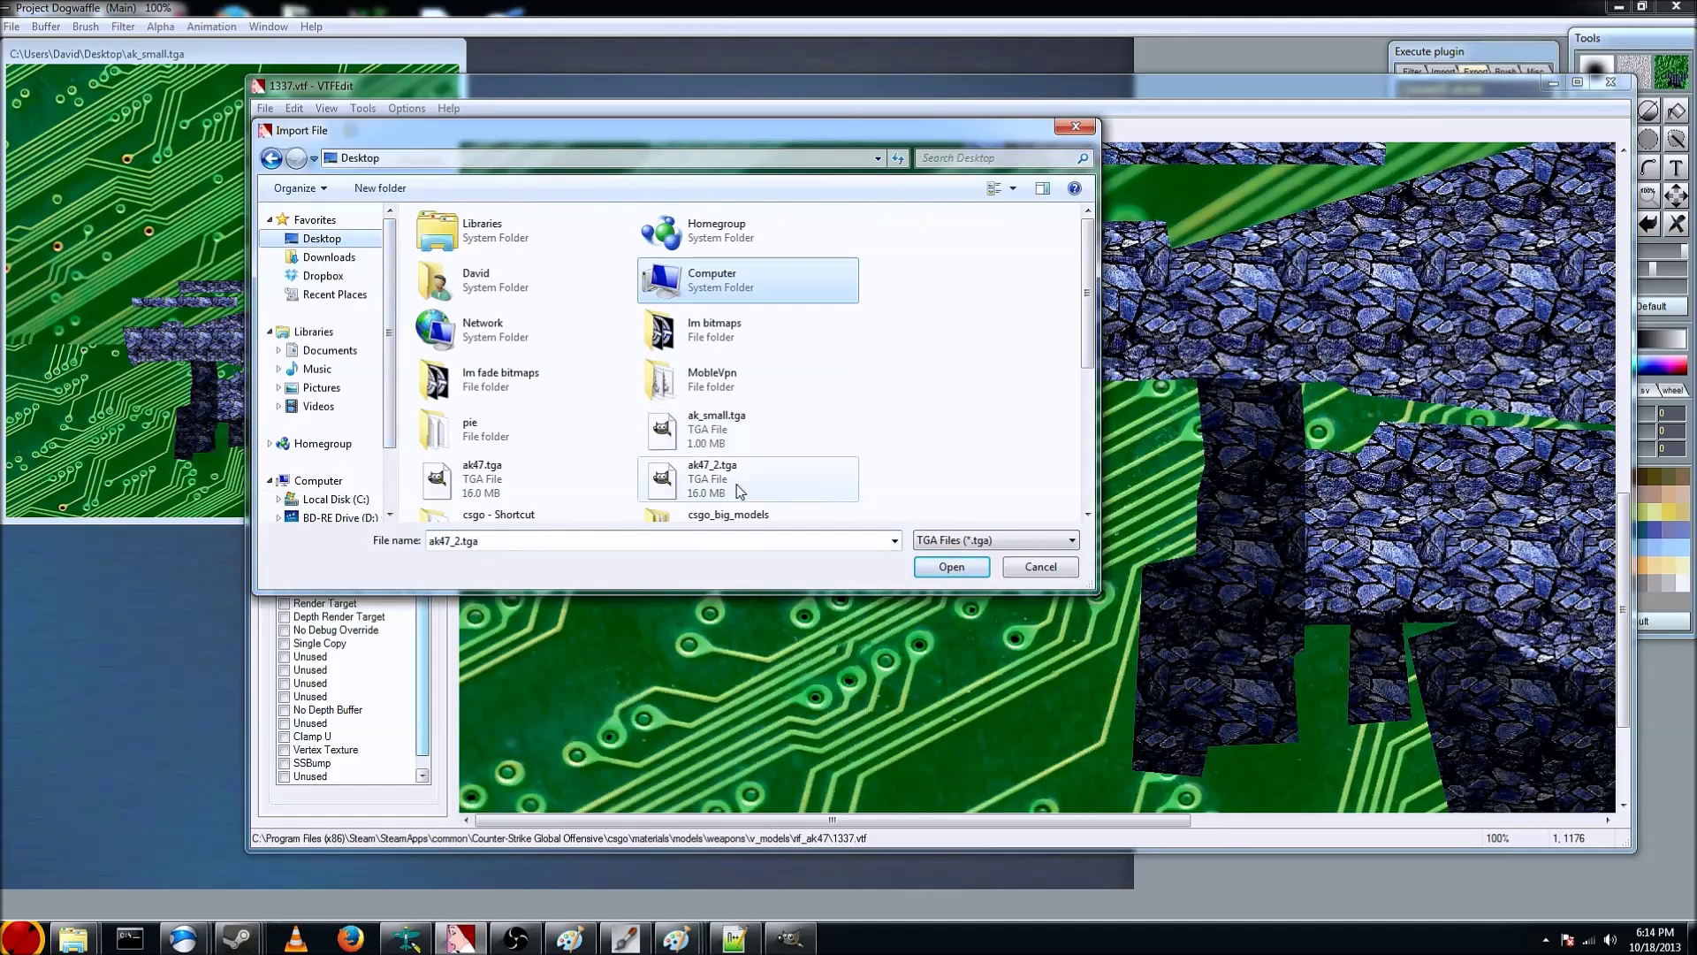
{"action": "left_click", "coordinate": [703, 434]}
{"action": "scroll", "coordinate": [707, 442], "scroll_direction": "down", "scroll_amount": 3}
{"action": "scroll", "coordinate": [716, 300], "scroll_direction": "up", "scroll_amount": 2}
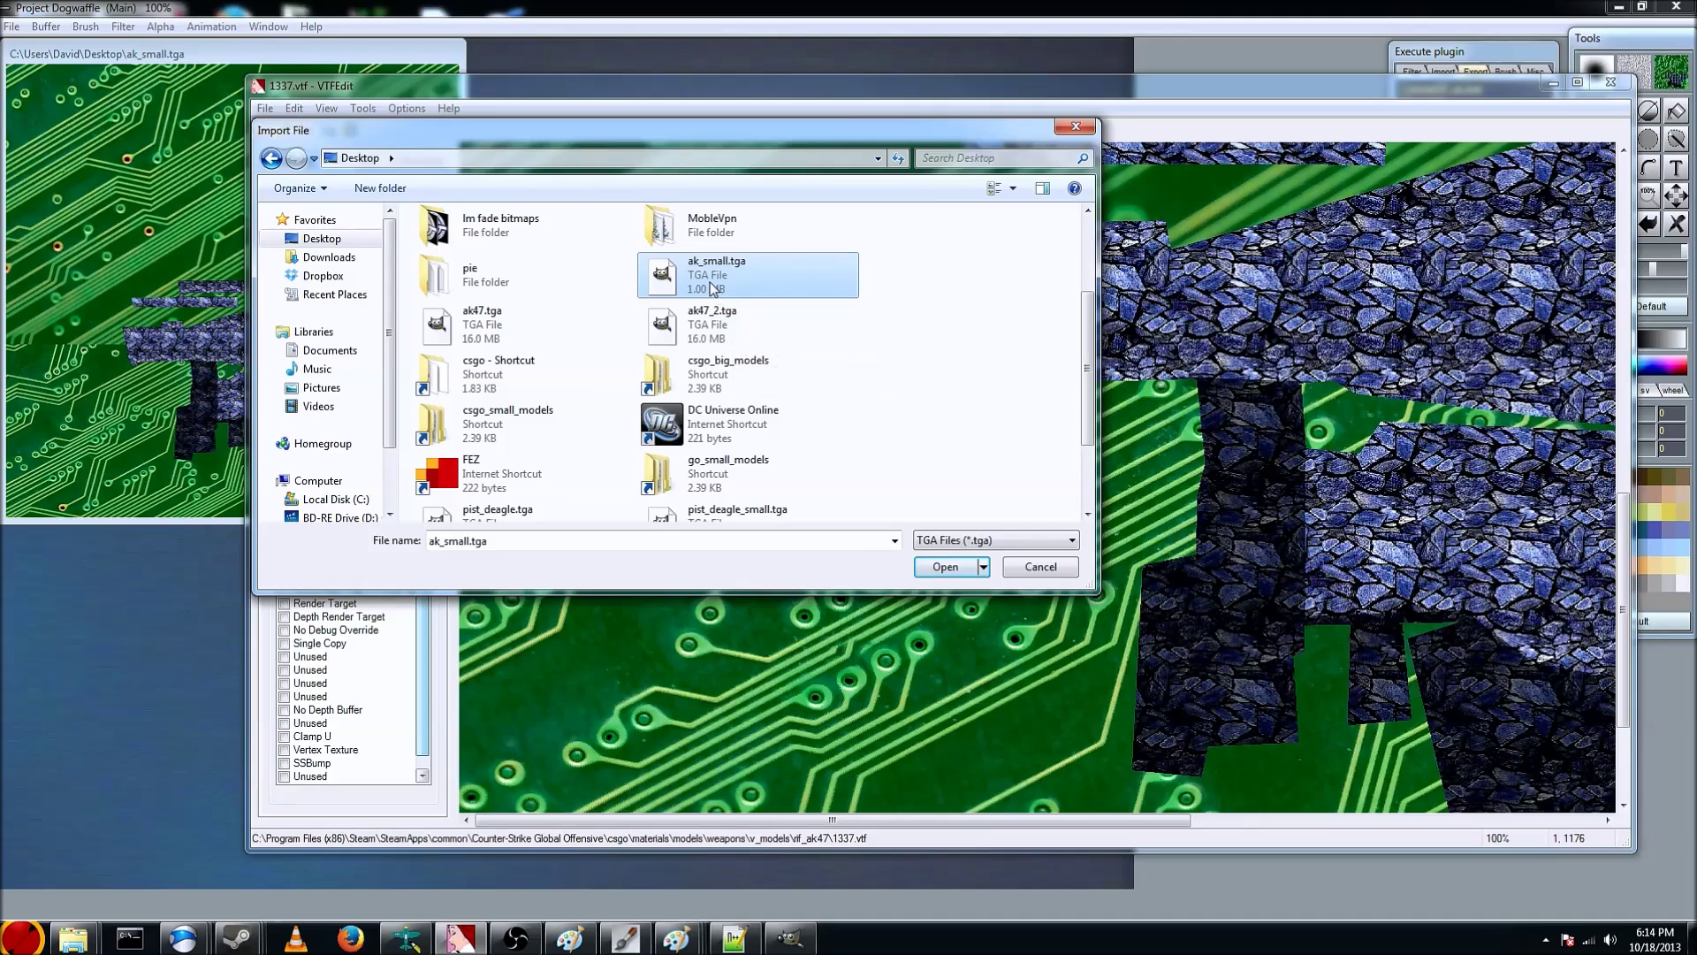
{"action": "double_click", "coordinate": [711, 288]}
{"action": "left_click", "coordinate": [1085, 647]}
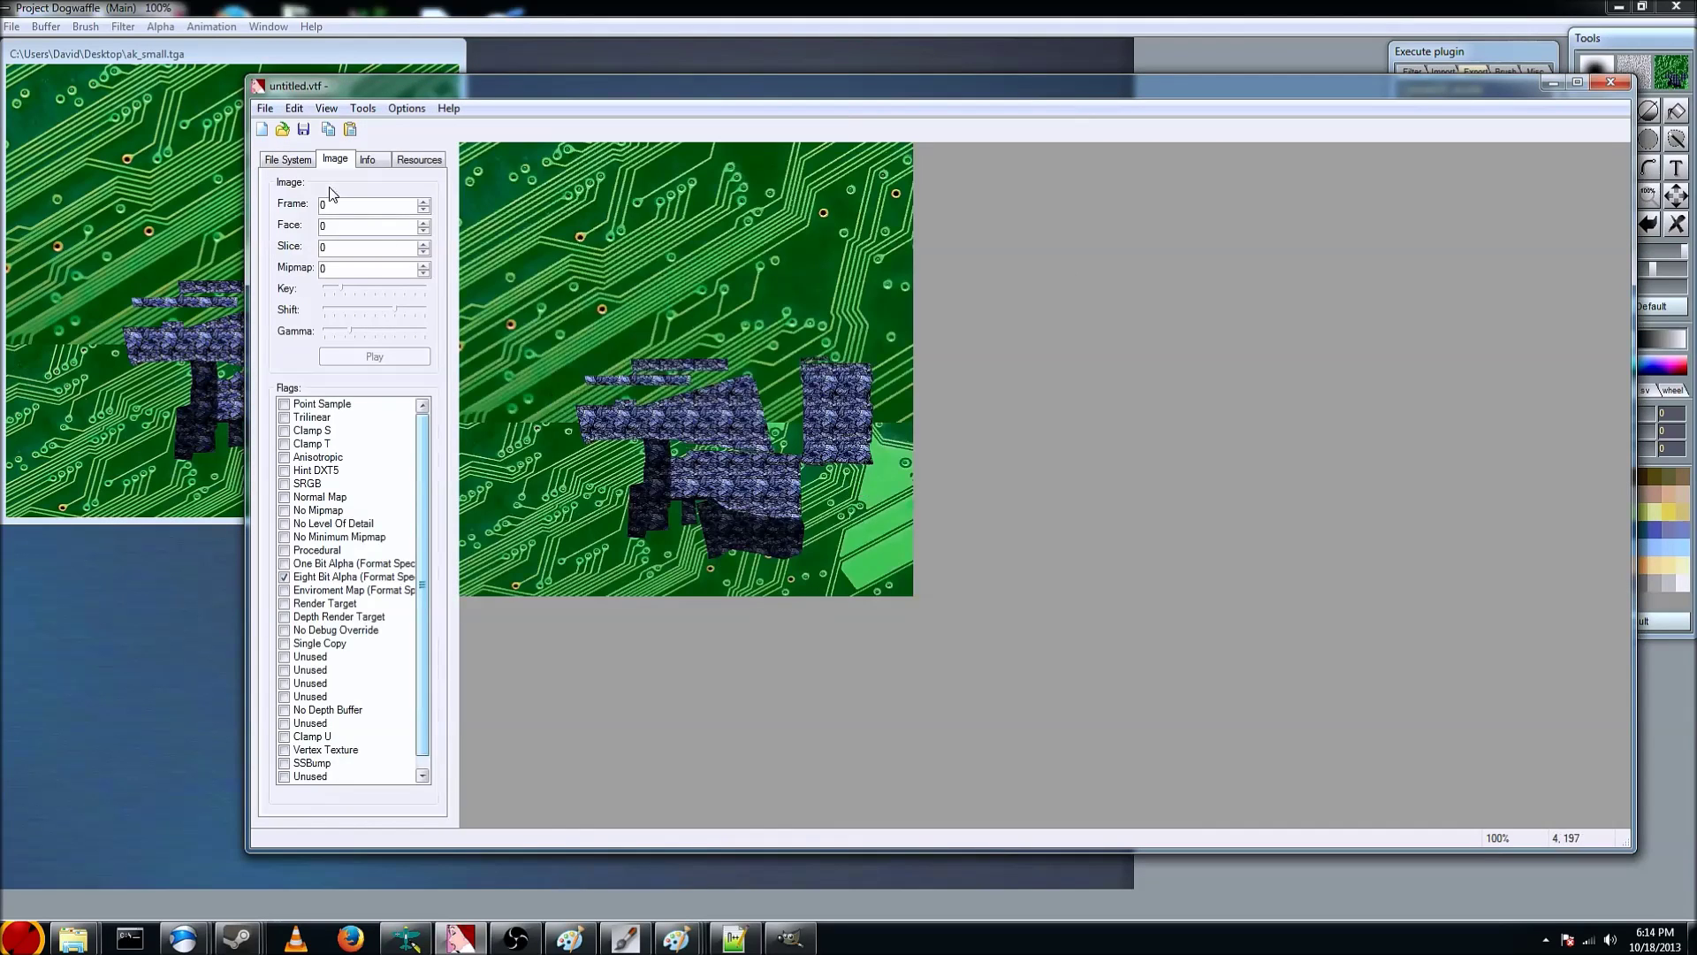
Start saving the imported texture as a new VTF file and open the w_models folder through the csgo_small_models desktop shortcut
{"action": "left_click", "coordinate": [265, 109]}
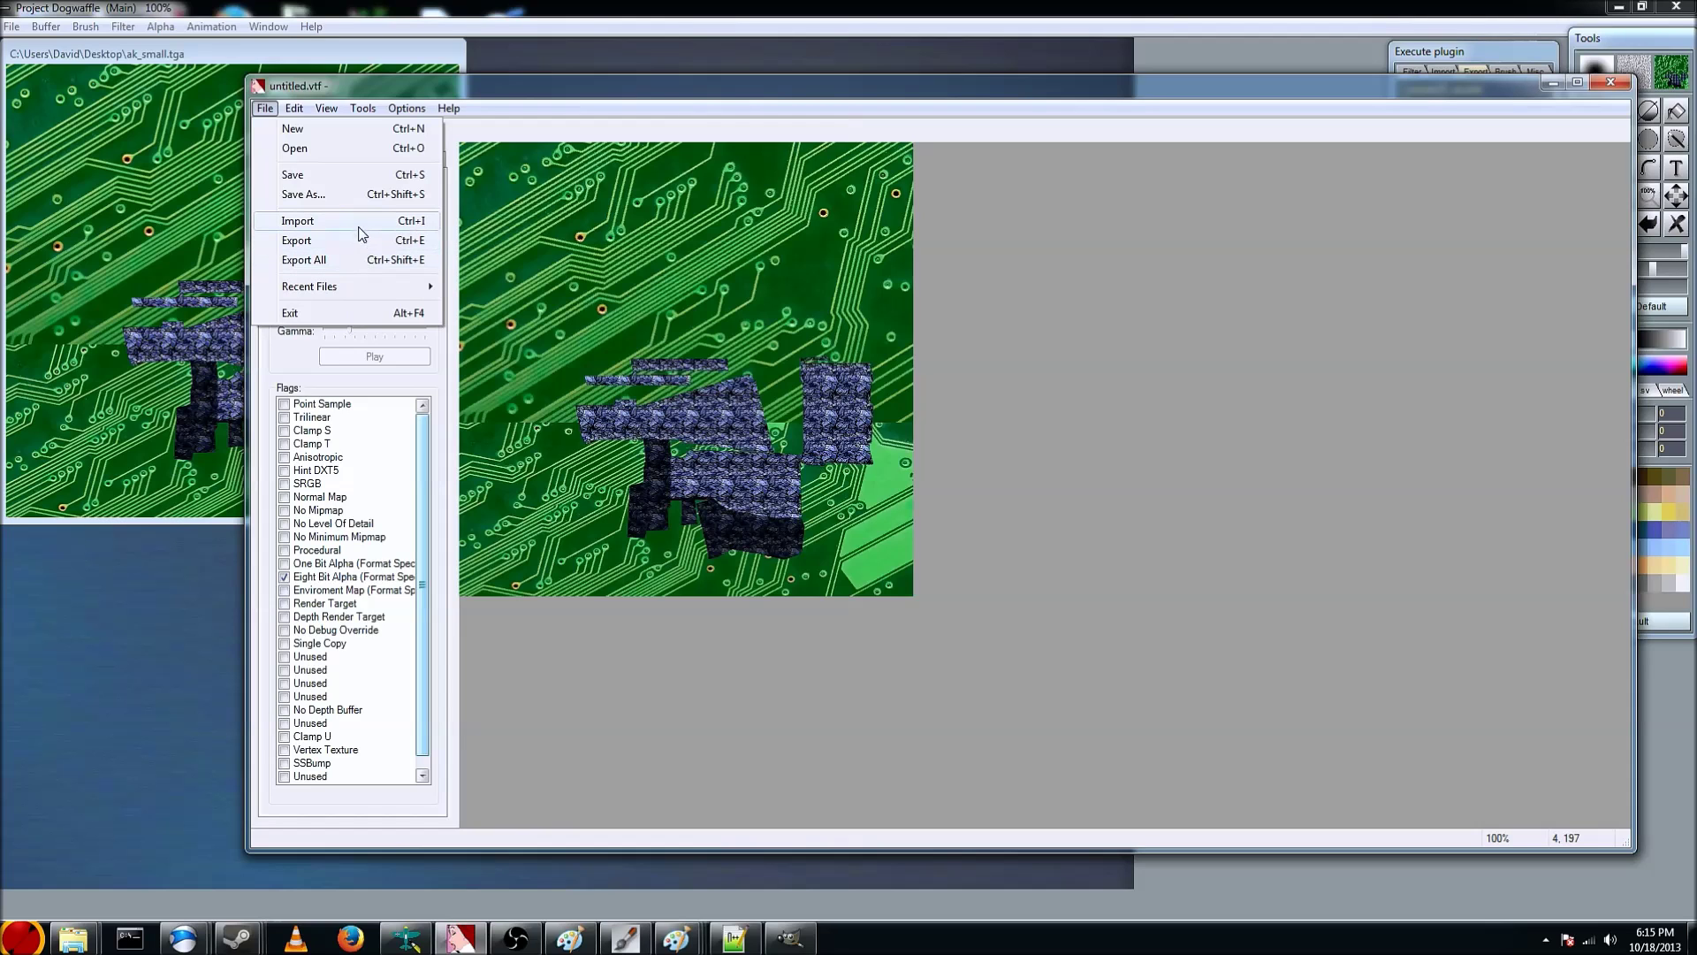
{"action": "left_click", "coordinate": [362, 198]}
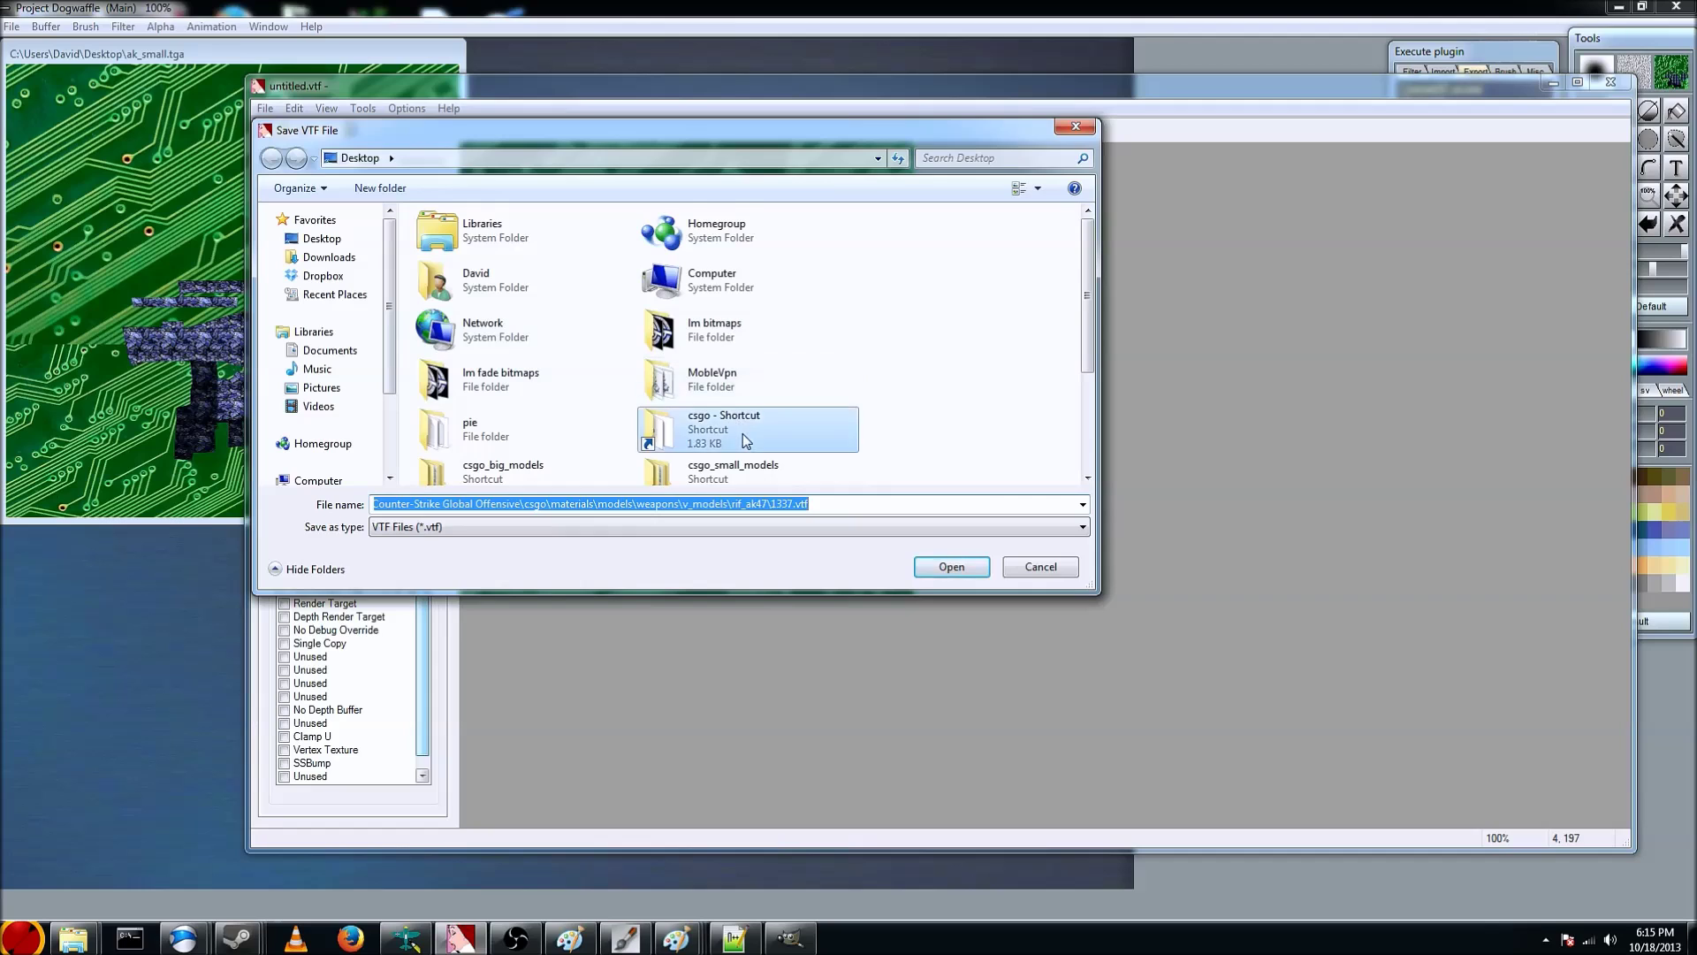
{"action": "left_click", "coordinate": [732, 408]}
{"action": "scroll", "coordinate": [732, 408], "scroll_direction": "down", "scroll_amount": 2}
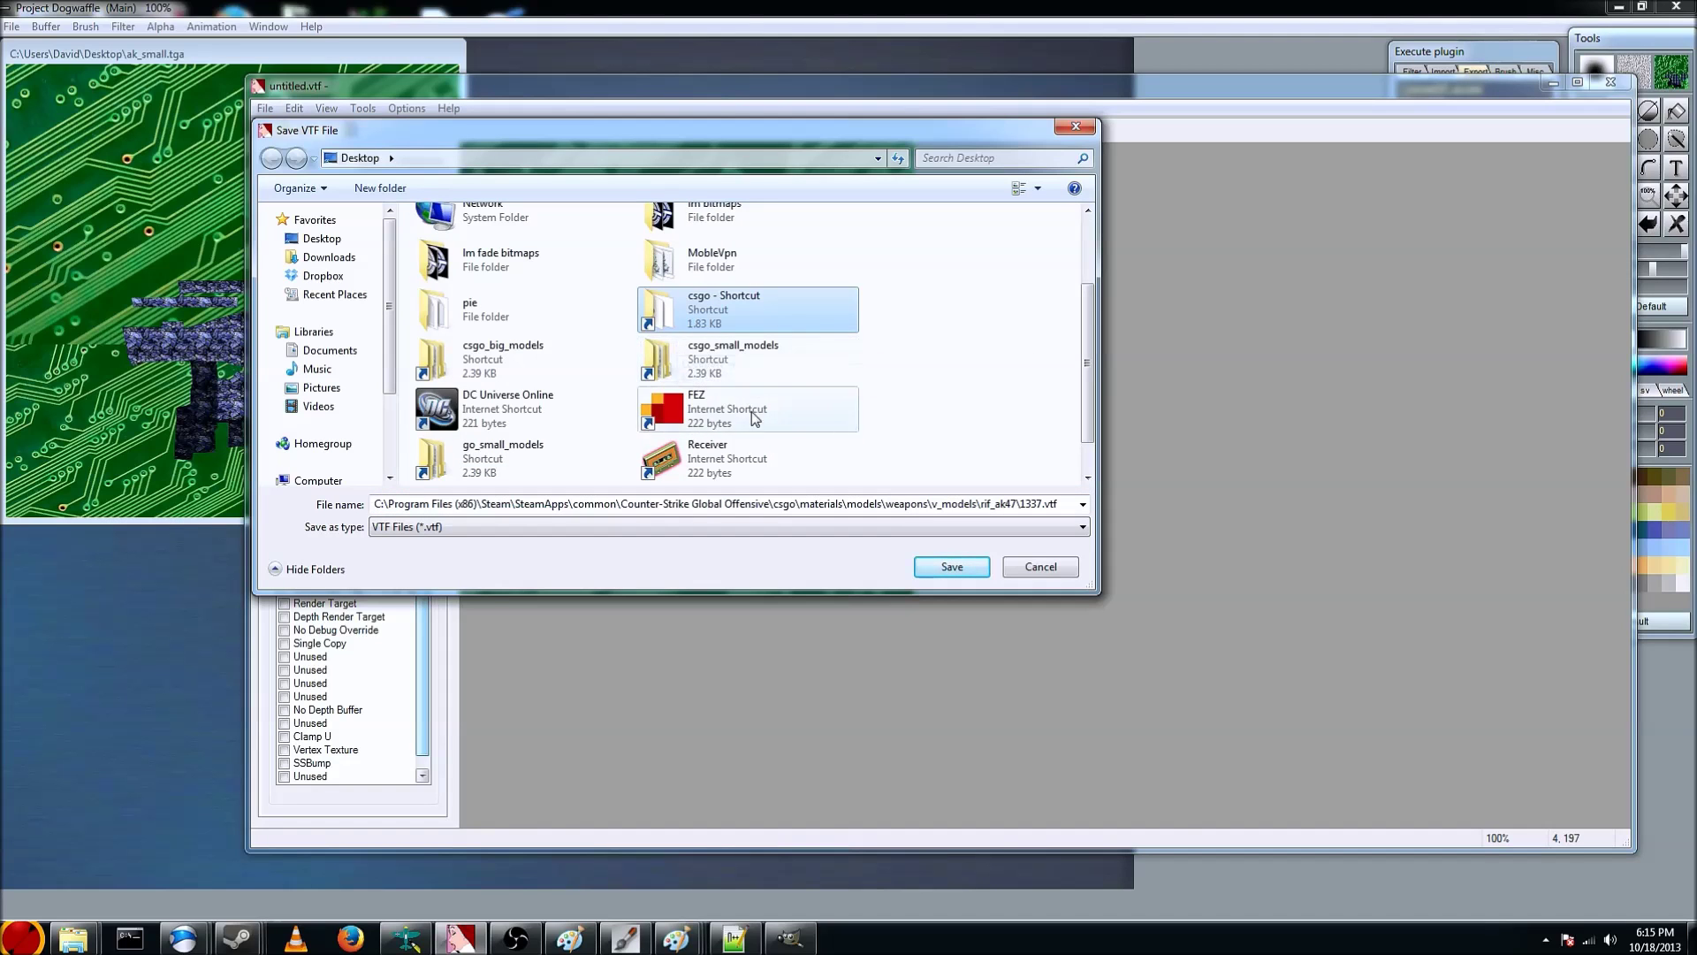
{"action": "double_click", "coordinate": [715, 360]}
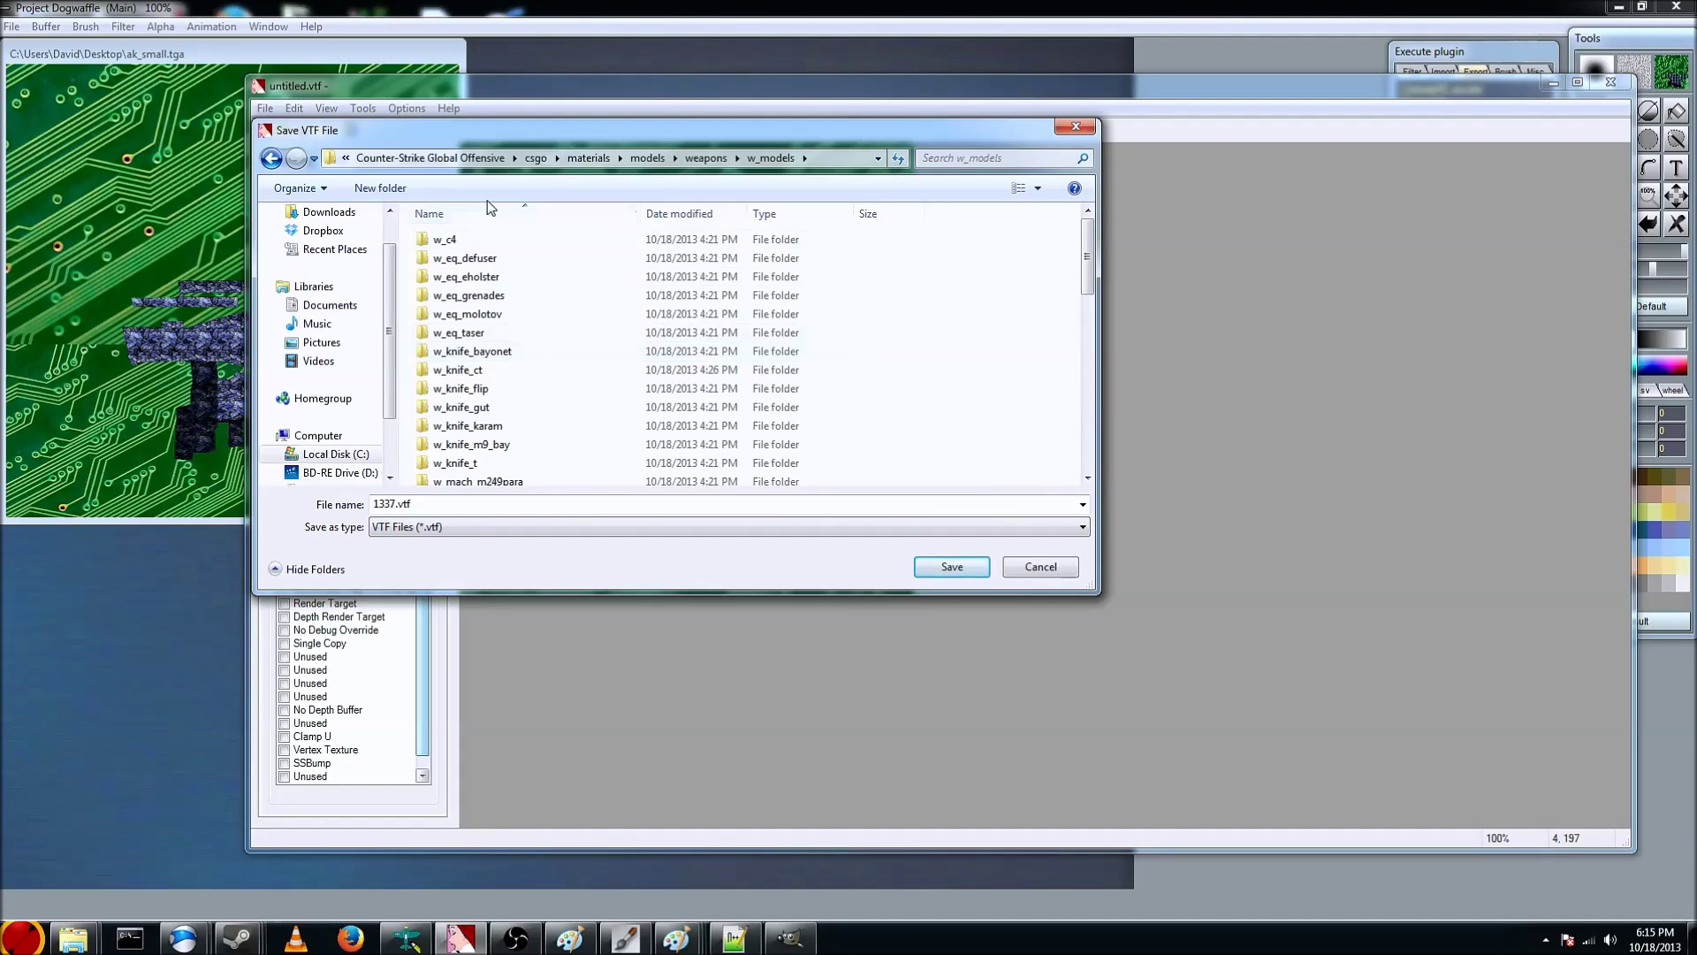
{"action": "left_click", "coordinate": [829, 162]}
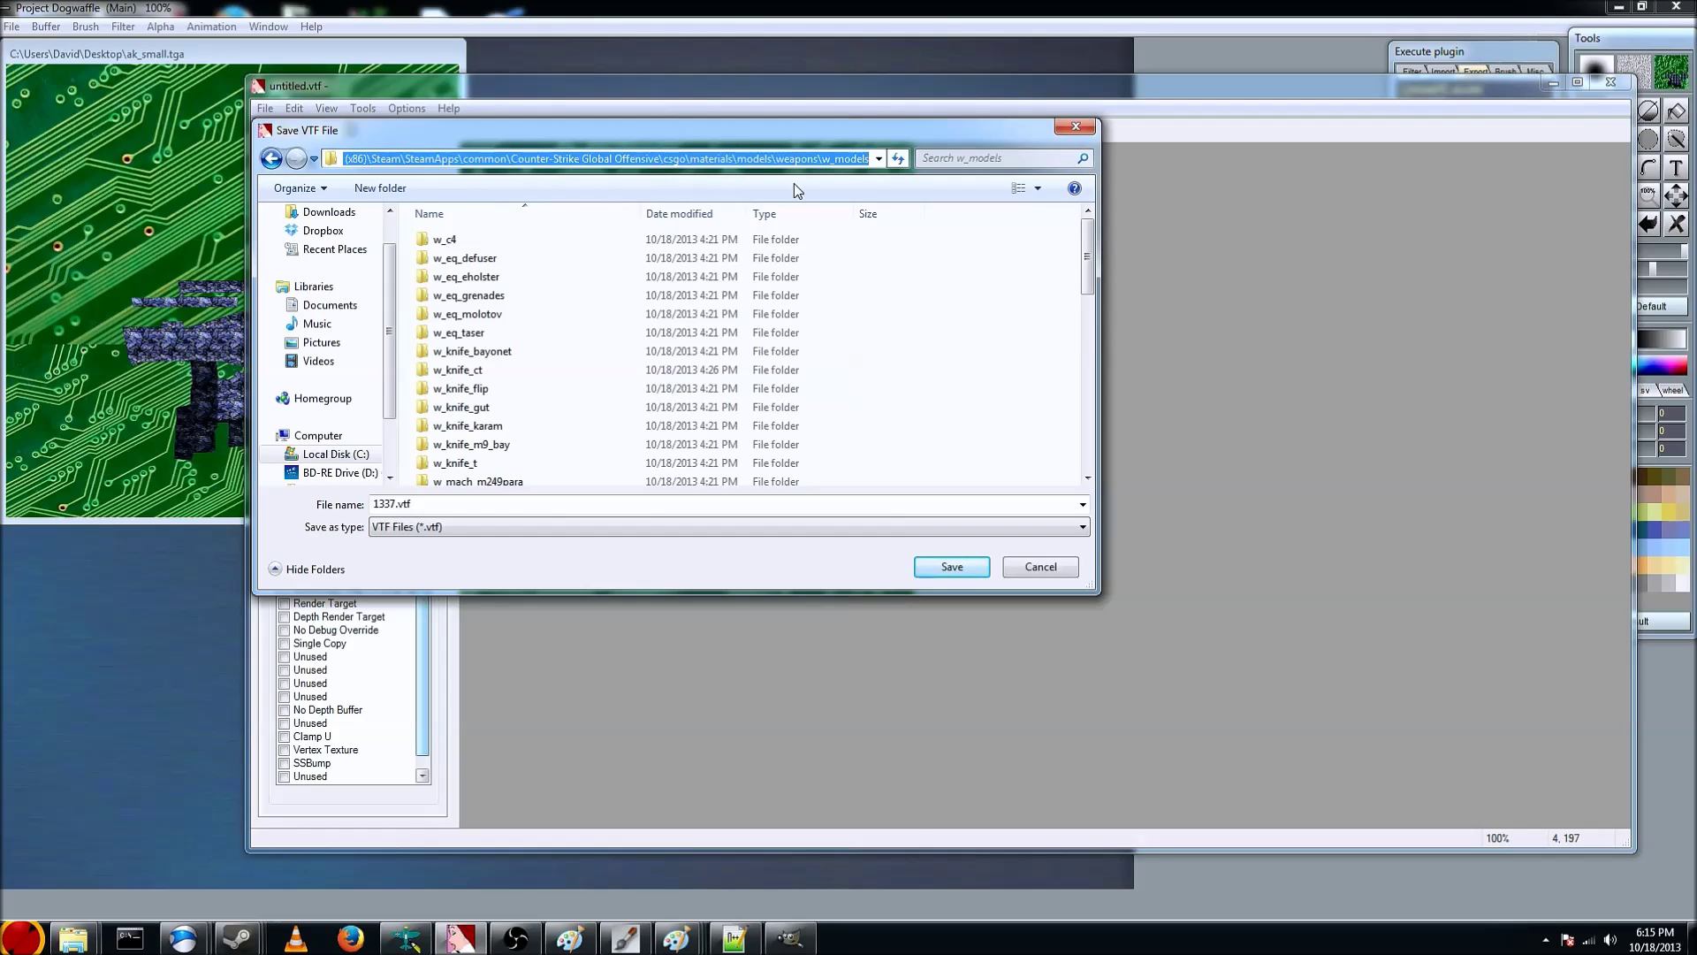
{"action": "left_click", "coordinate": [582, 338]}
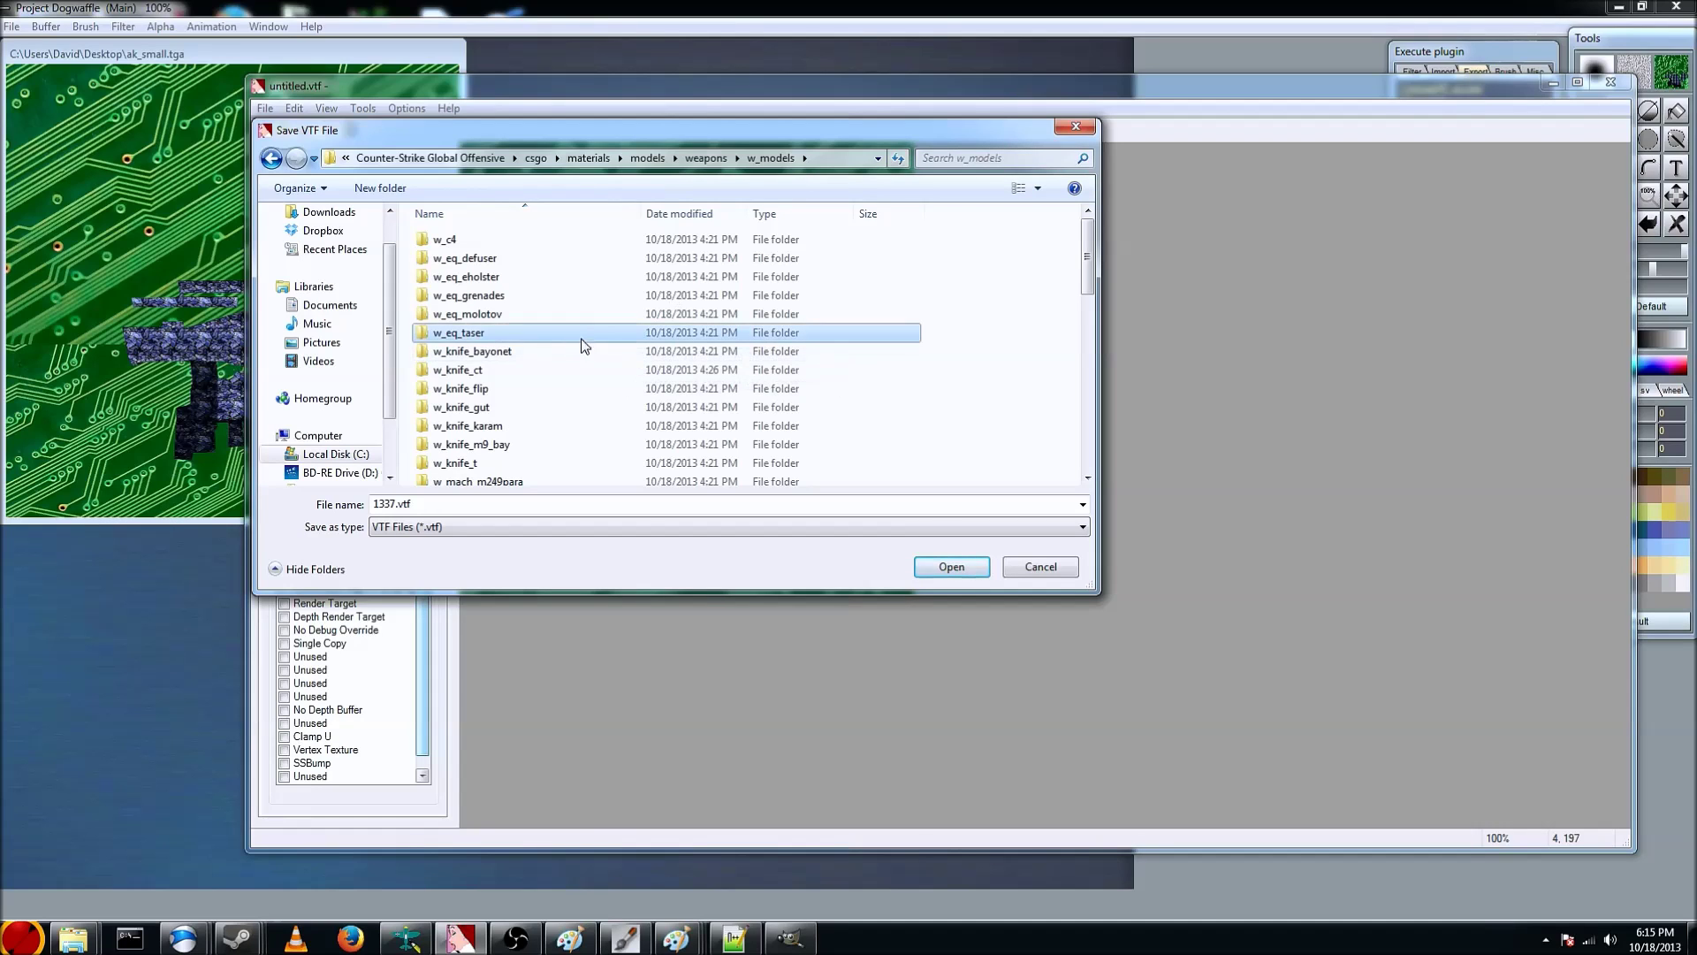
Save the small texture as 1337.vtf in the w_rif_ak47 folder inside w_models
{"action": "scroll", "coordinate": [516, 334], "scroll_direction": "down", "scroll_amount": 8}
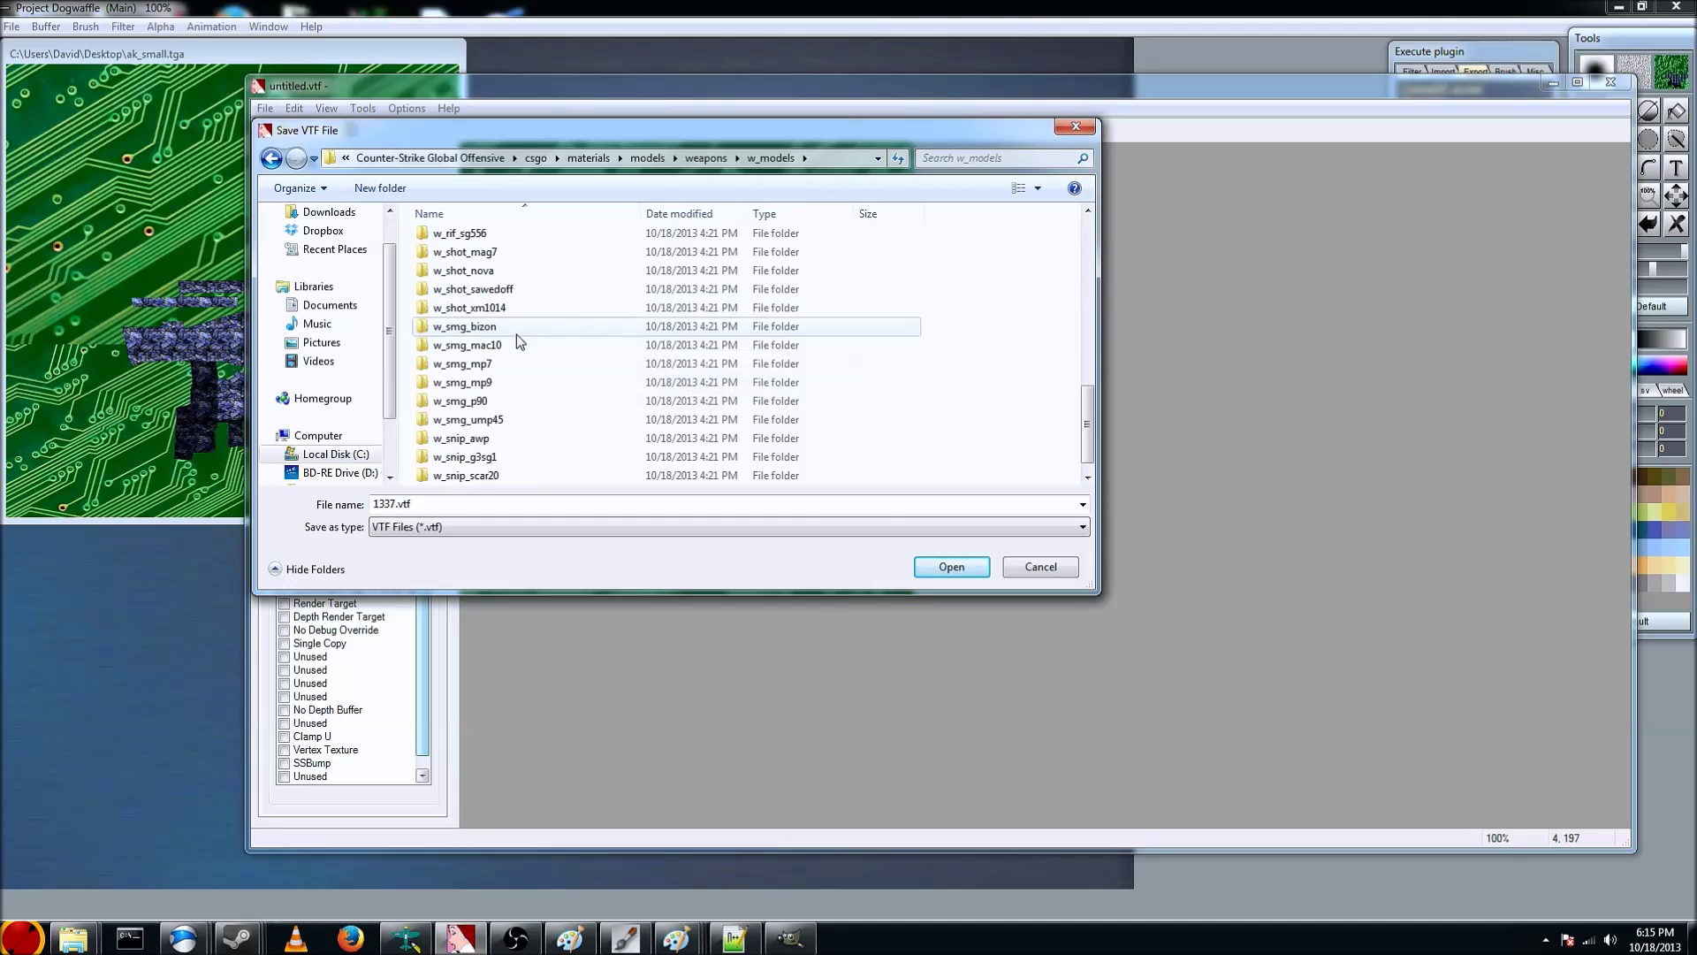
{"action": "scroll", "coordinate": [517, 334], "scroll_direction": "up", "scroll_amount": 8}
{"action": "scroll", "coordinate": [516, 332], "scroll_direction": "down", "scroll_amount": 4}
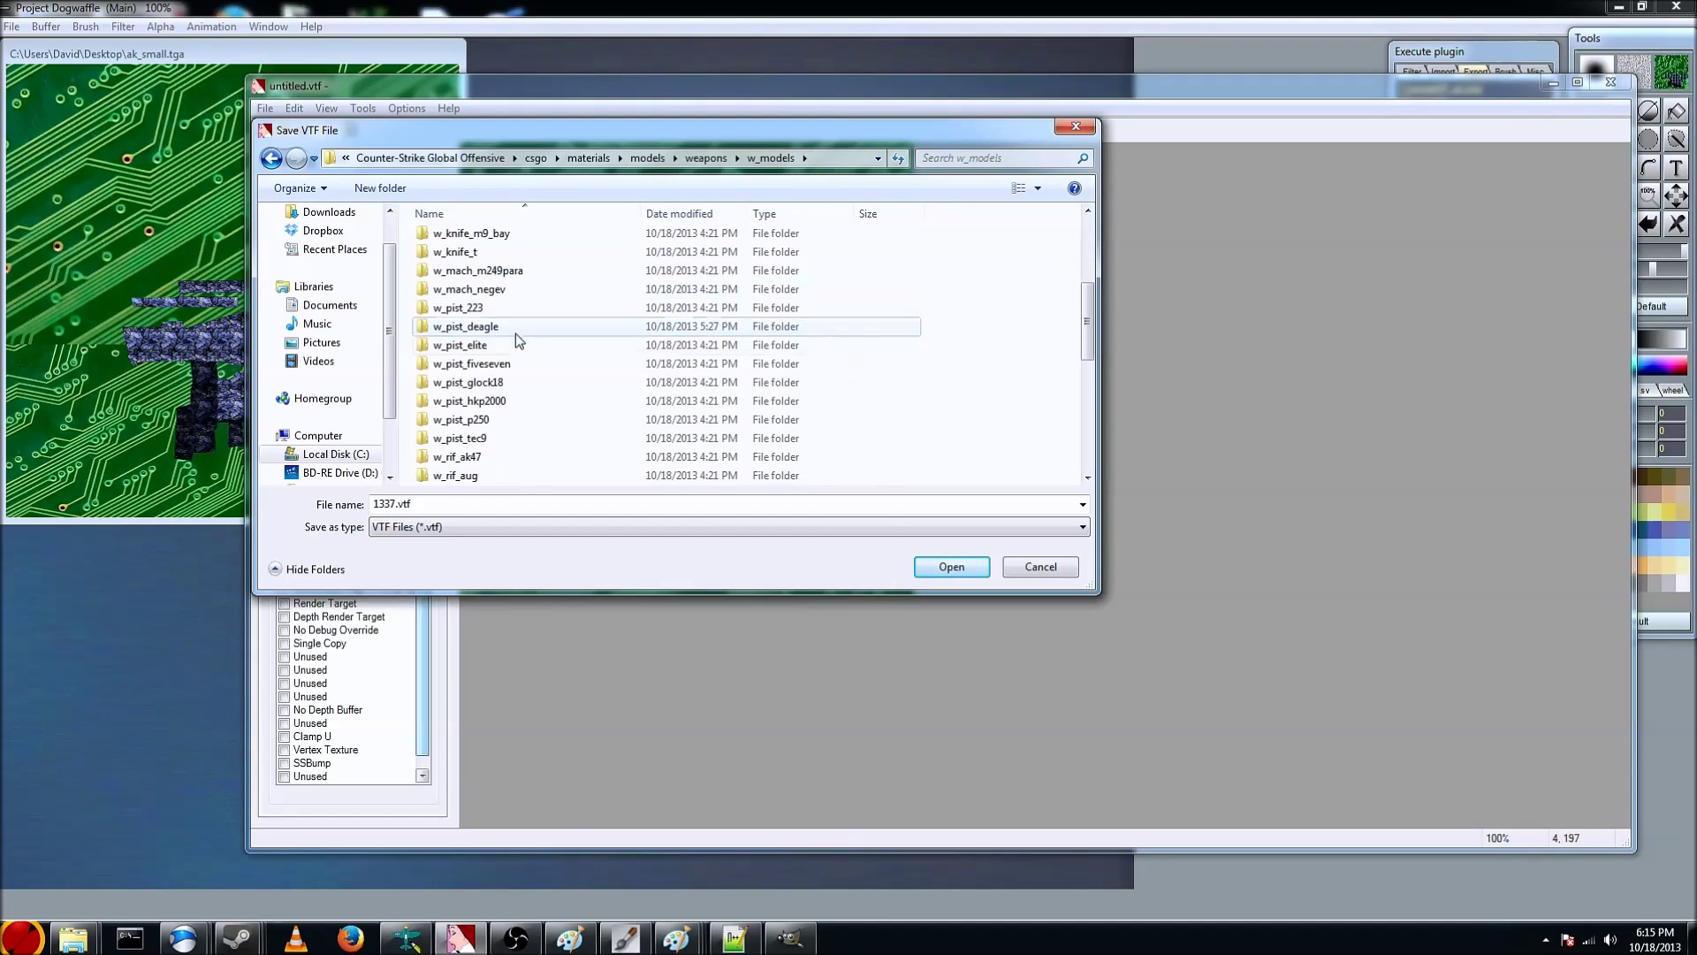
{"action": "scroll", "coordinate": [511, 343], "scroll_direction": "down", "scroll_amount": 2}
{"action": "left_click", "coordinate": [474, 348]}
{"action": "double_click", "coordinate": [473, 349]}
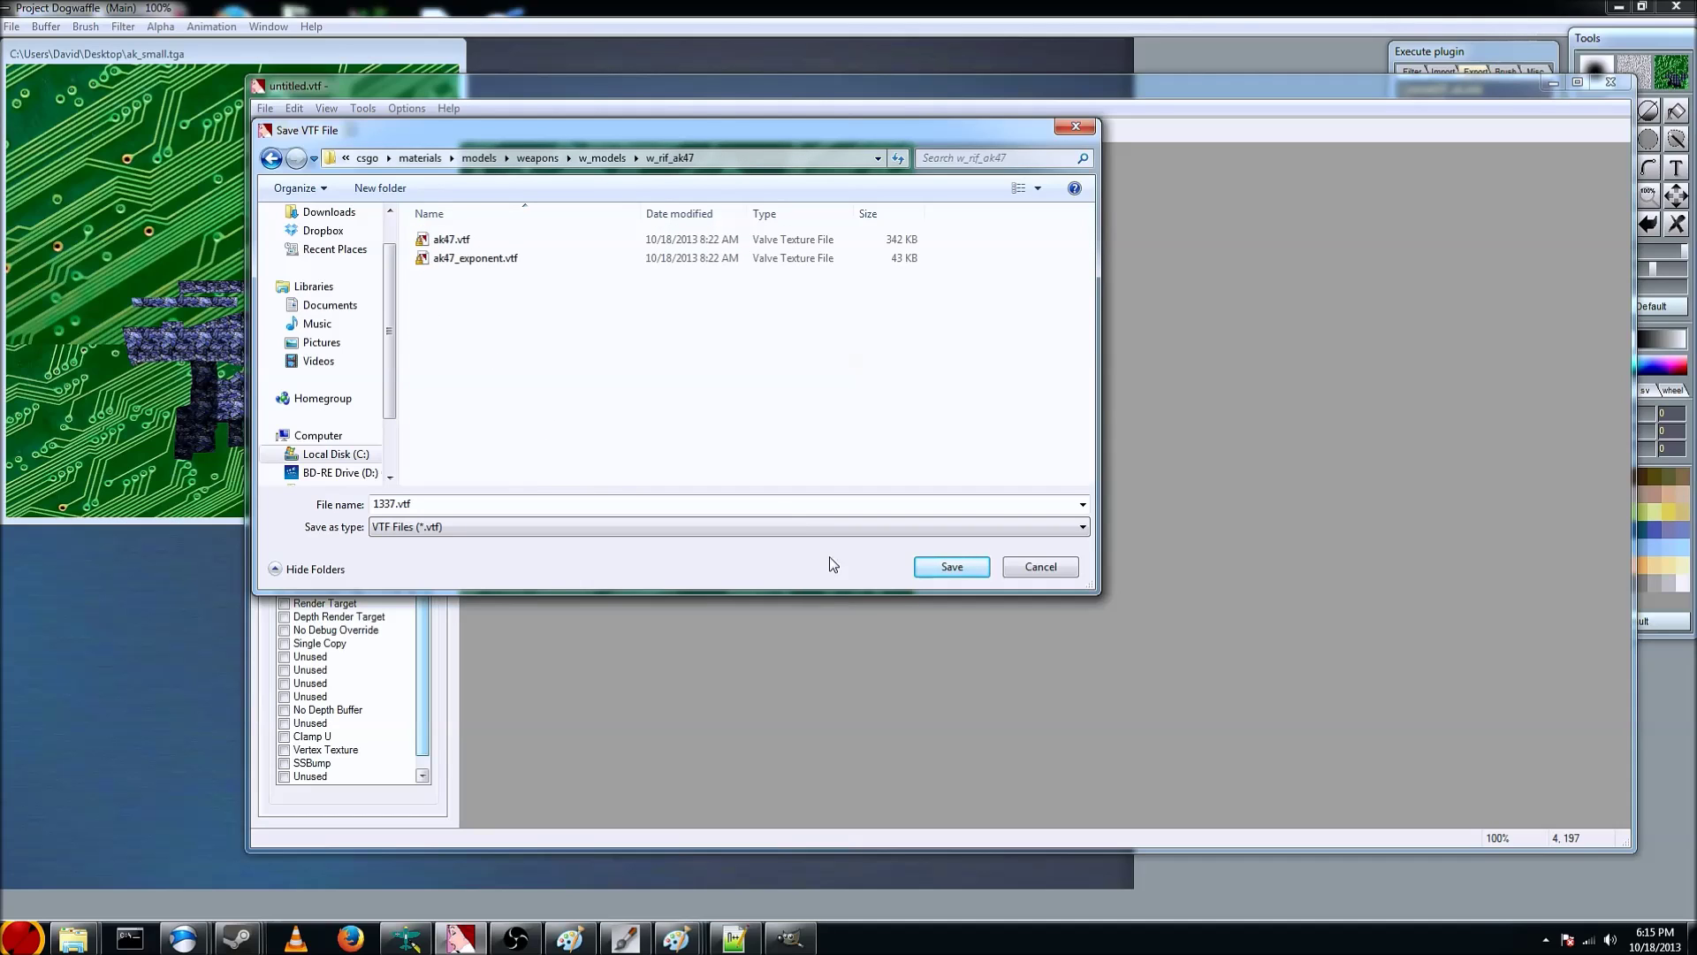
{"action": "left_click", "coordinate": [952, 567]}
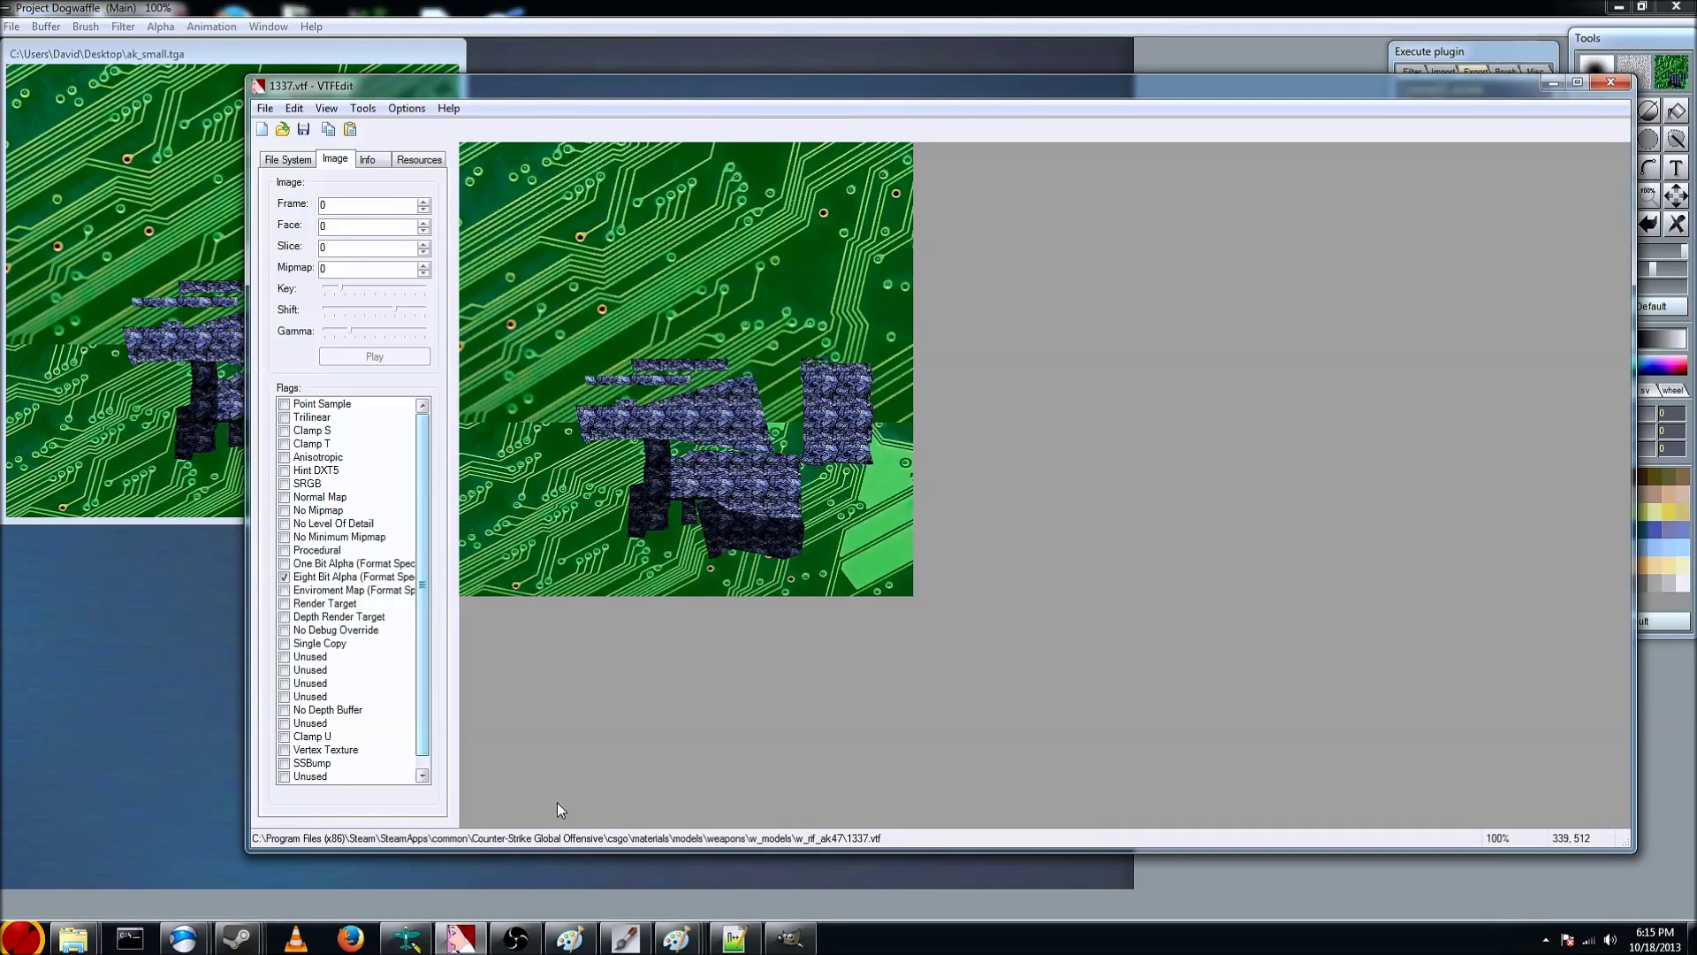
Switch to Notepad++ and examine the w_pist_deagle material entry in pak01_dir.vpk, including its base texture and phong lines
{"action": "mouse_move", "coordinate": [460, 937]}
{"action": "left_click", "coordinate": [722, 809]}
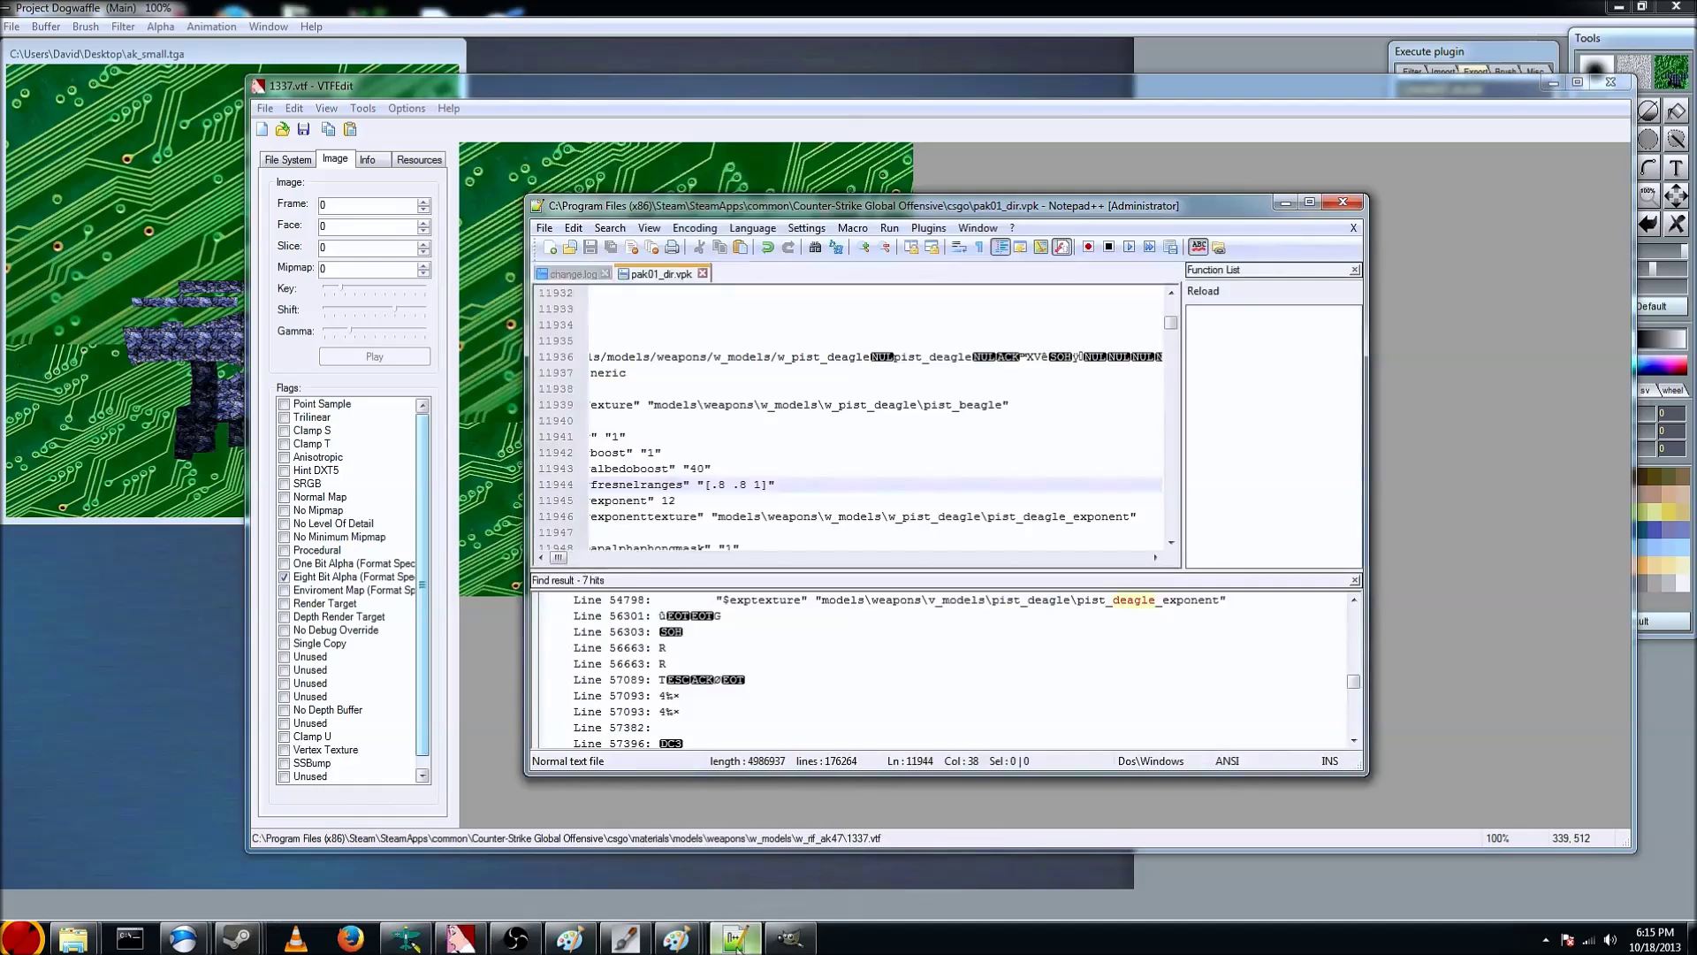
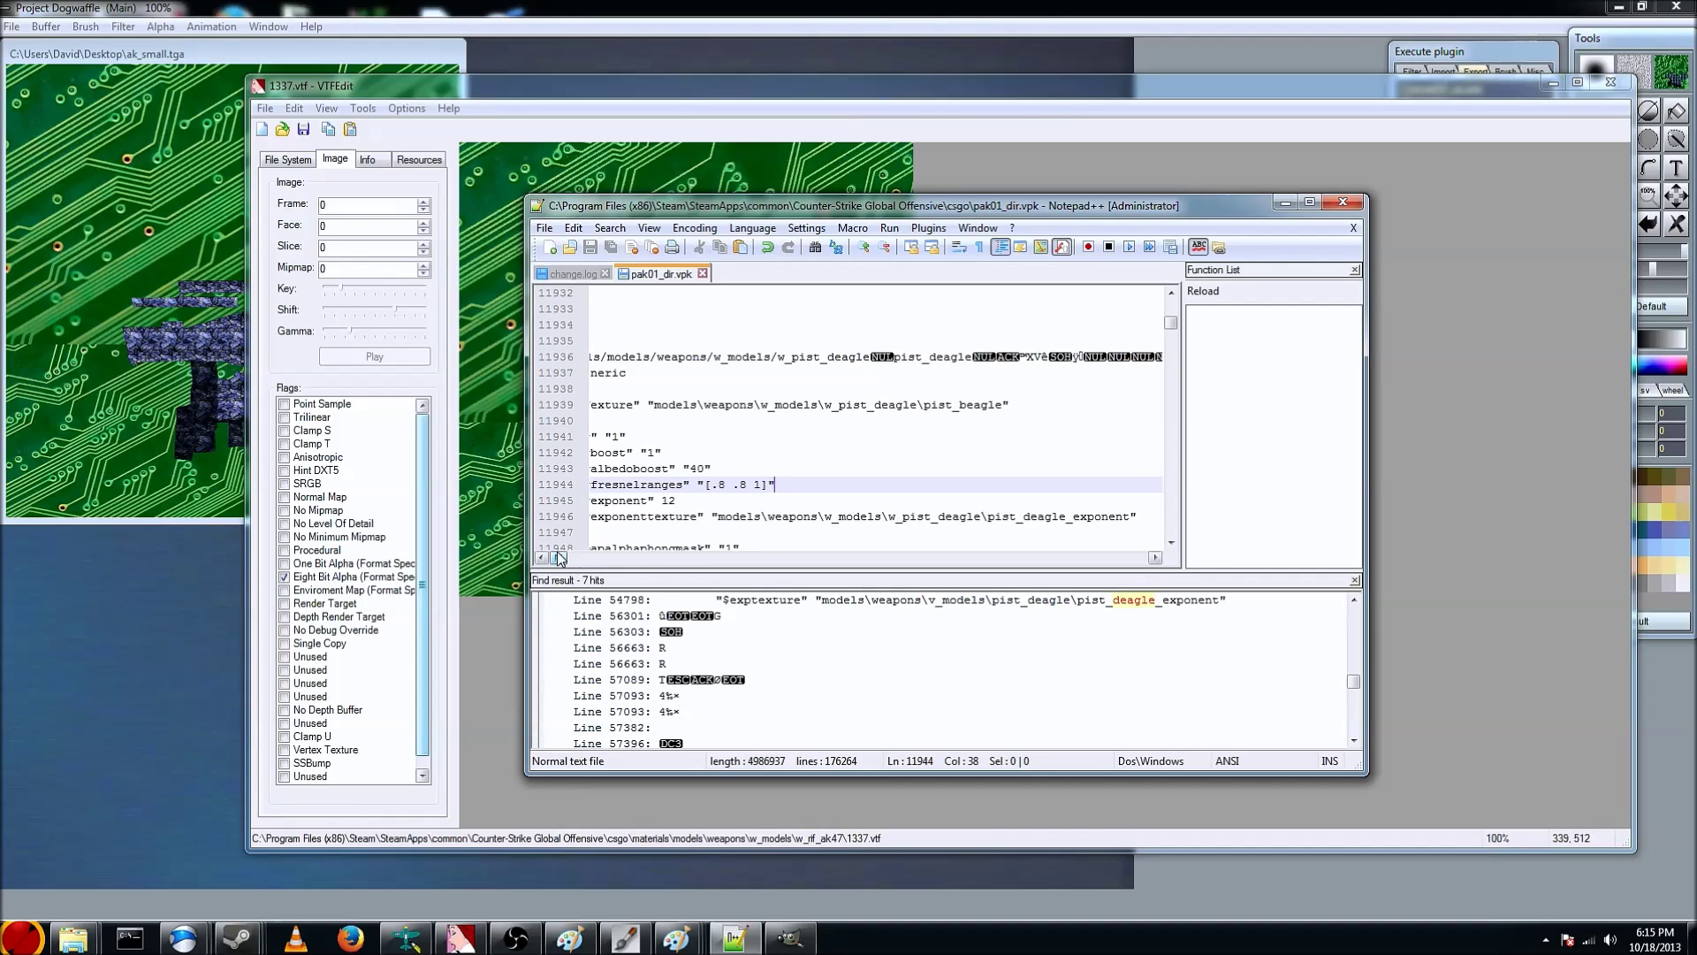
{"action": "left_click_drag", "start_coordinate": [559, 560], "coordinate": [550, 562]}
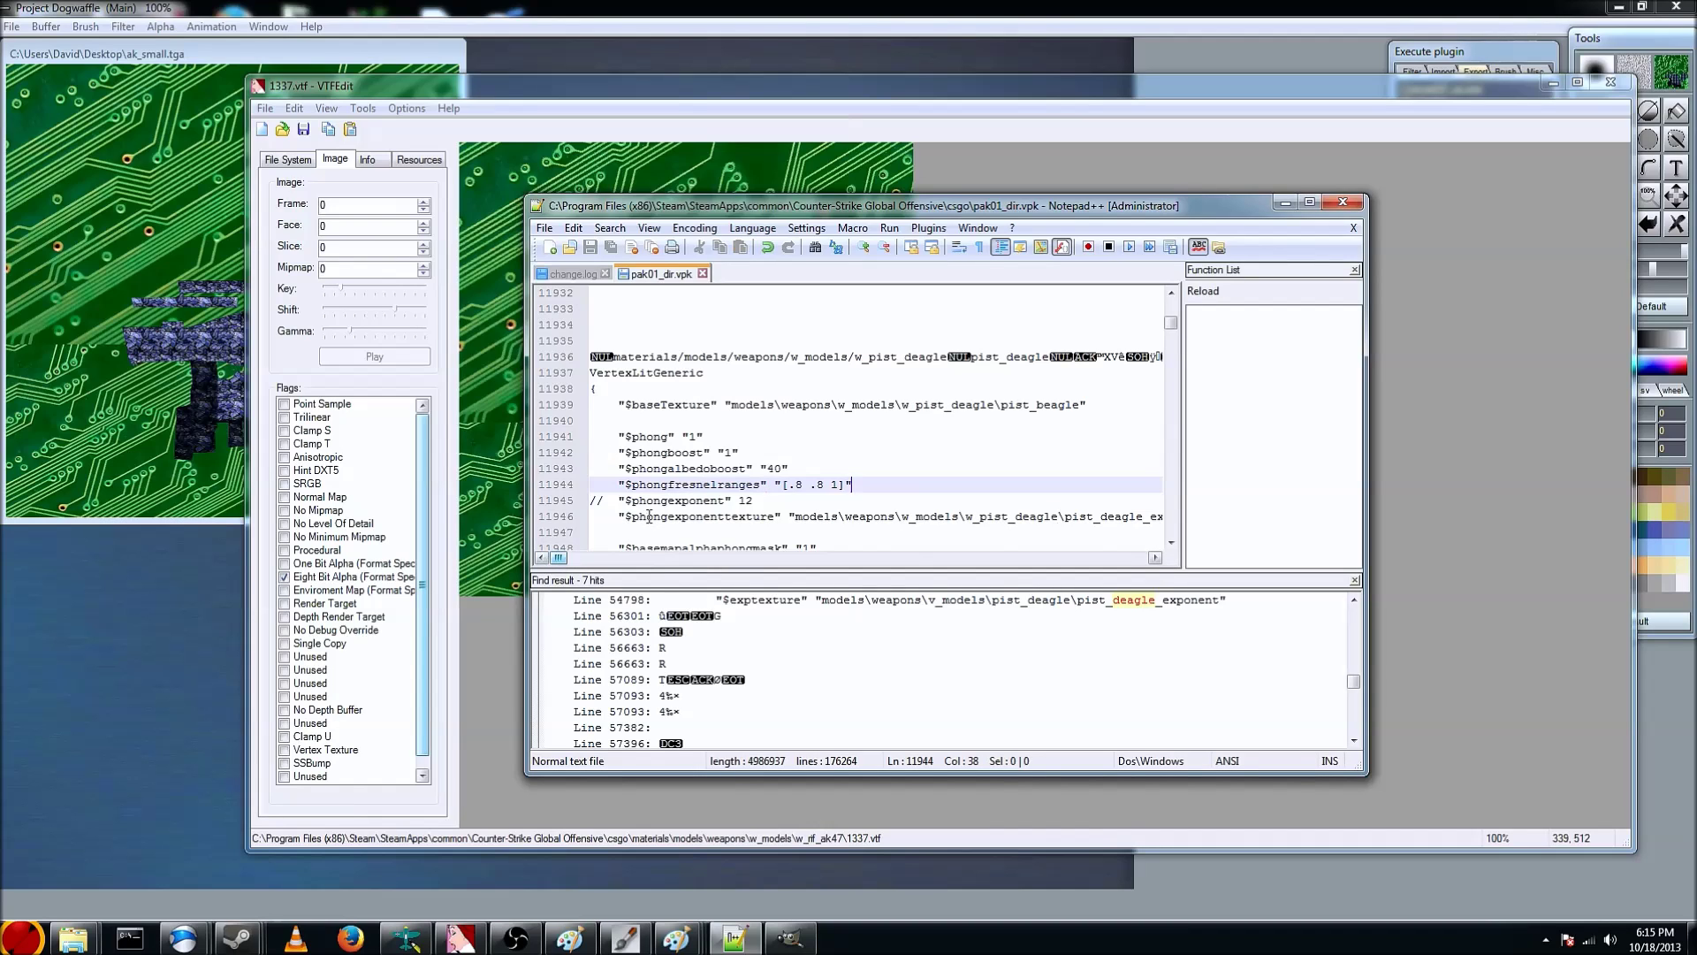
{"action": "left_click", "coordinate": [709, 500]}
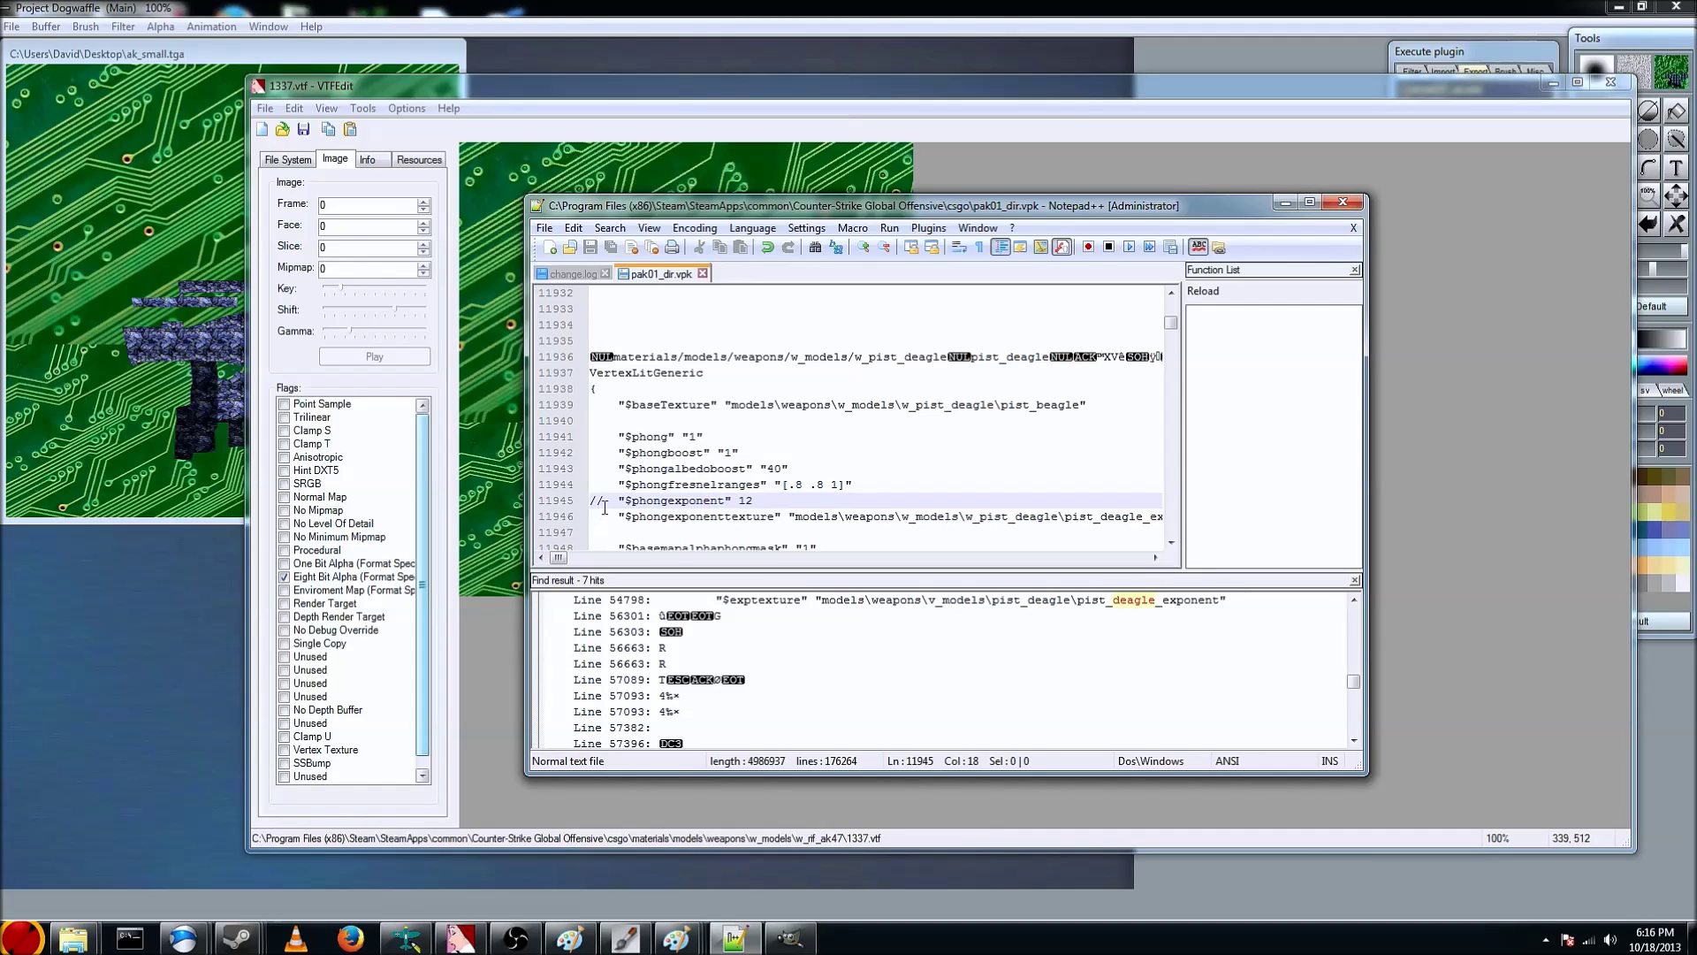
{"action": "key", "text": "Up"}
{"action": "key", "text": "Up"}
{"action": "key", "text": "Up"}
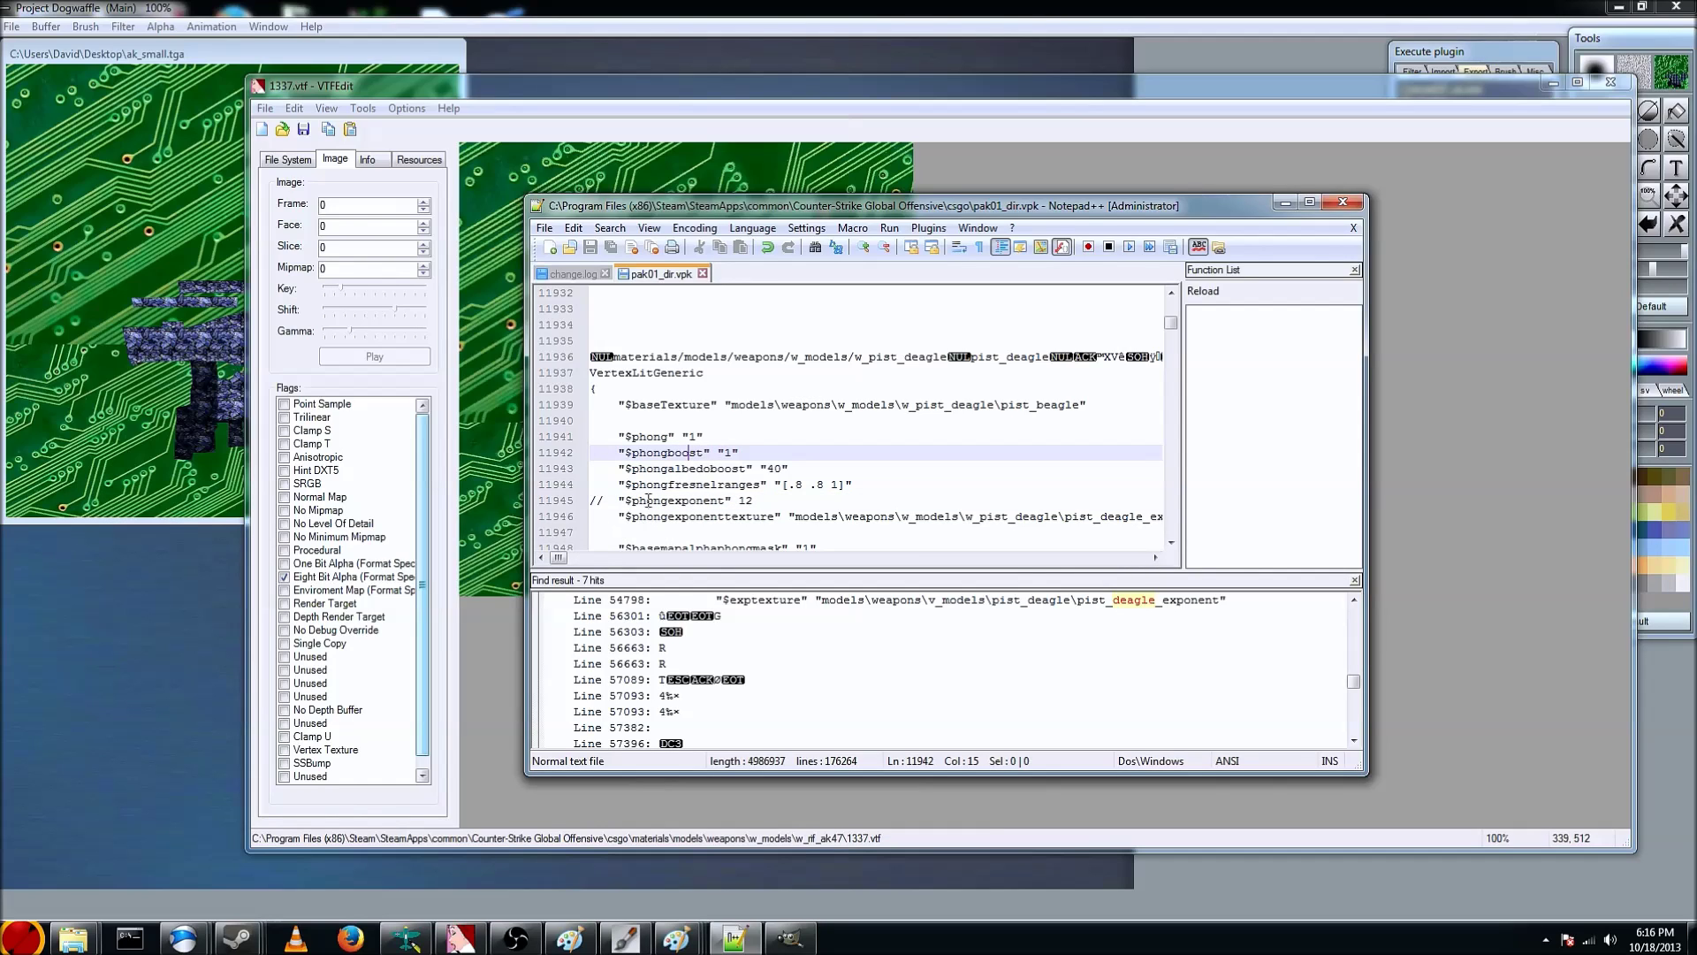
{"action": "left_click", "coordinate": [680, 338]}
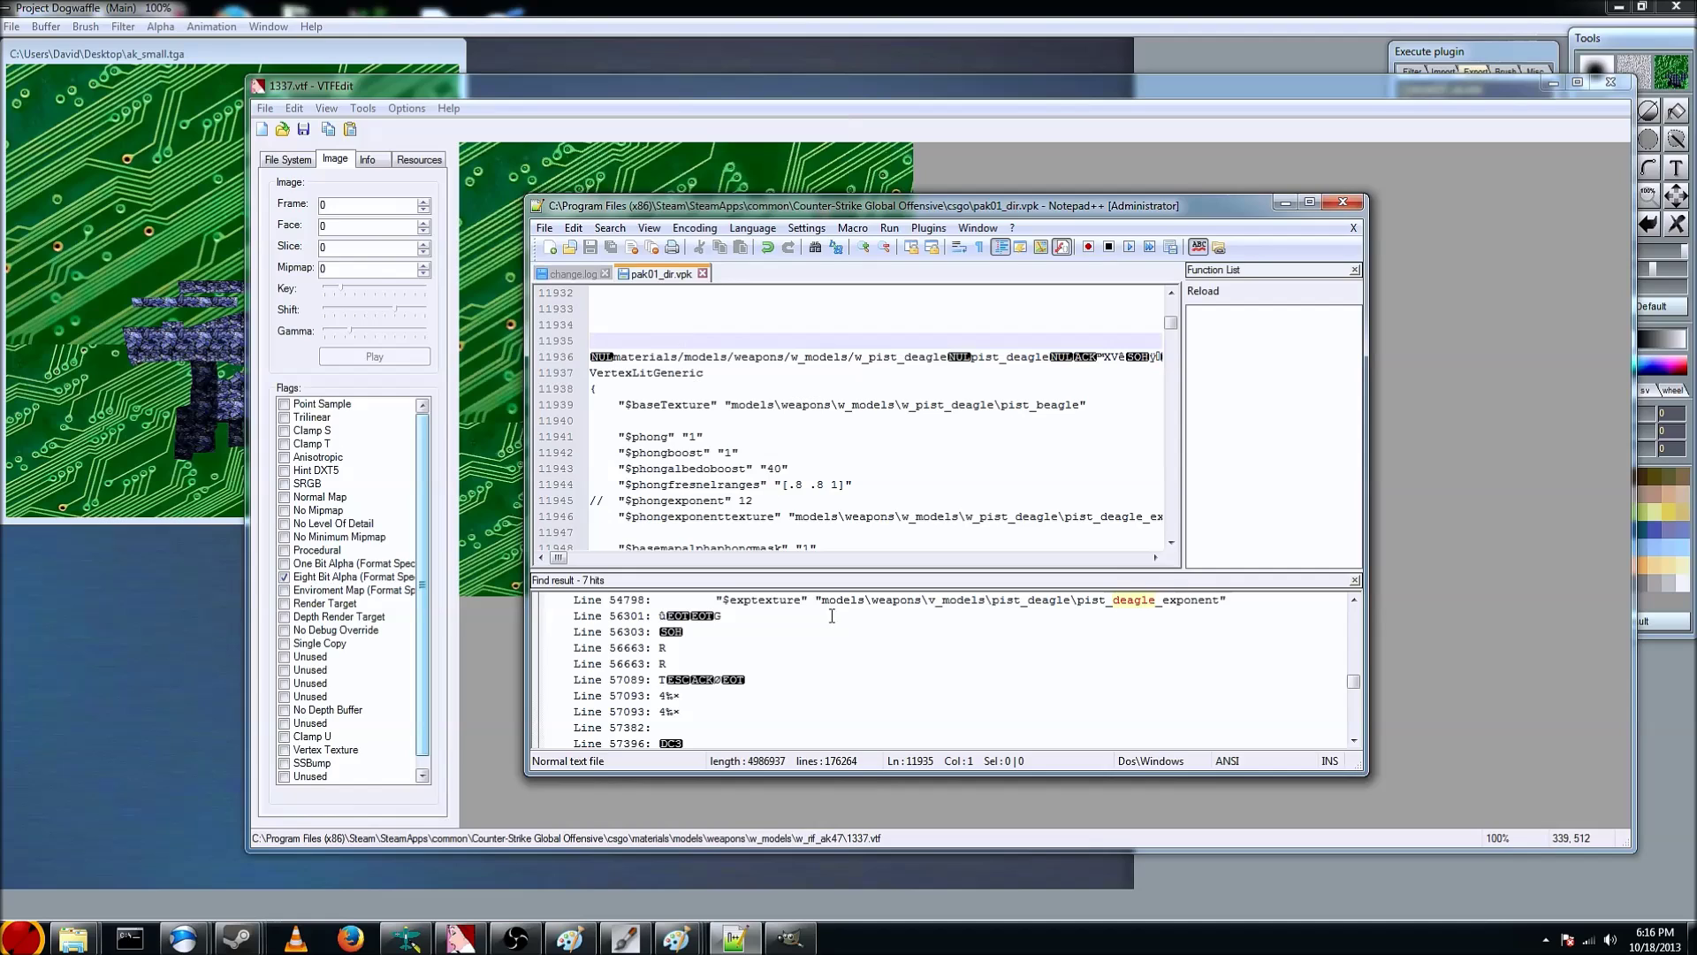
Search pak01_dir.vpk for ak47 and close the search dialog at the match
{"action": "left_click", "coordinate": [861, 436]}
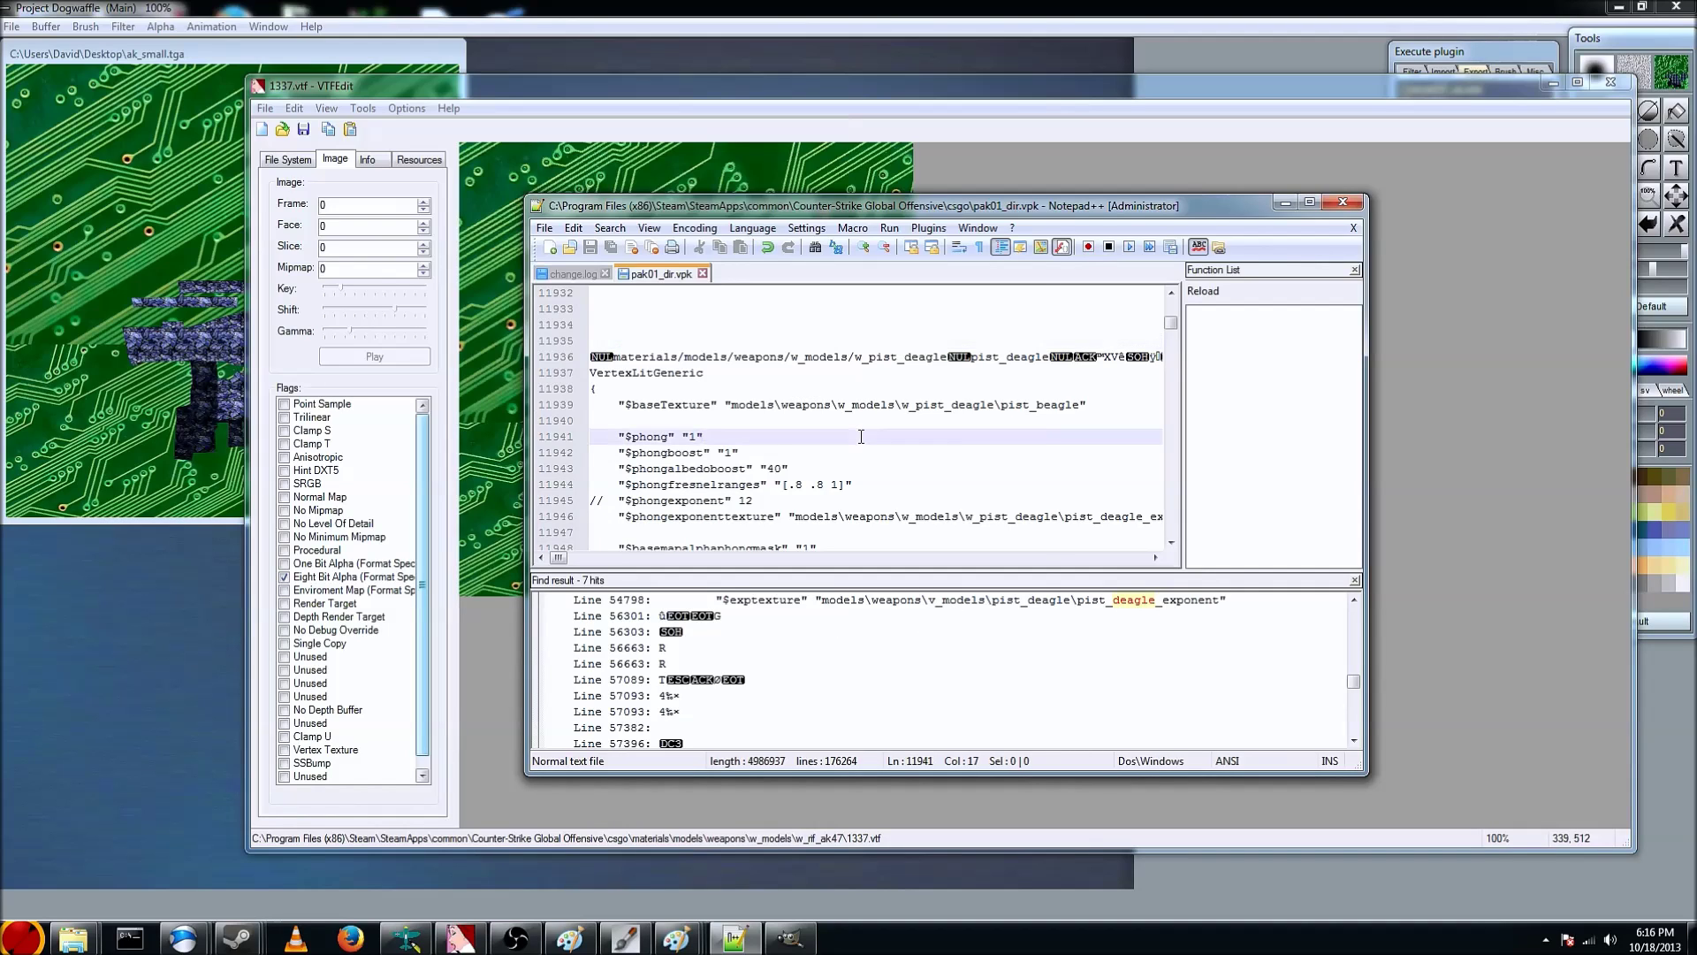
{"action": "key", "text": "ctrl+f"}
{"action": "type", "text": "ak47"}
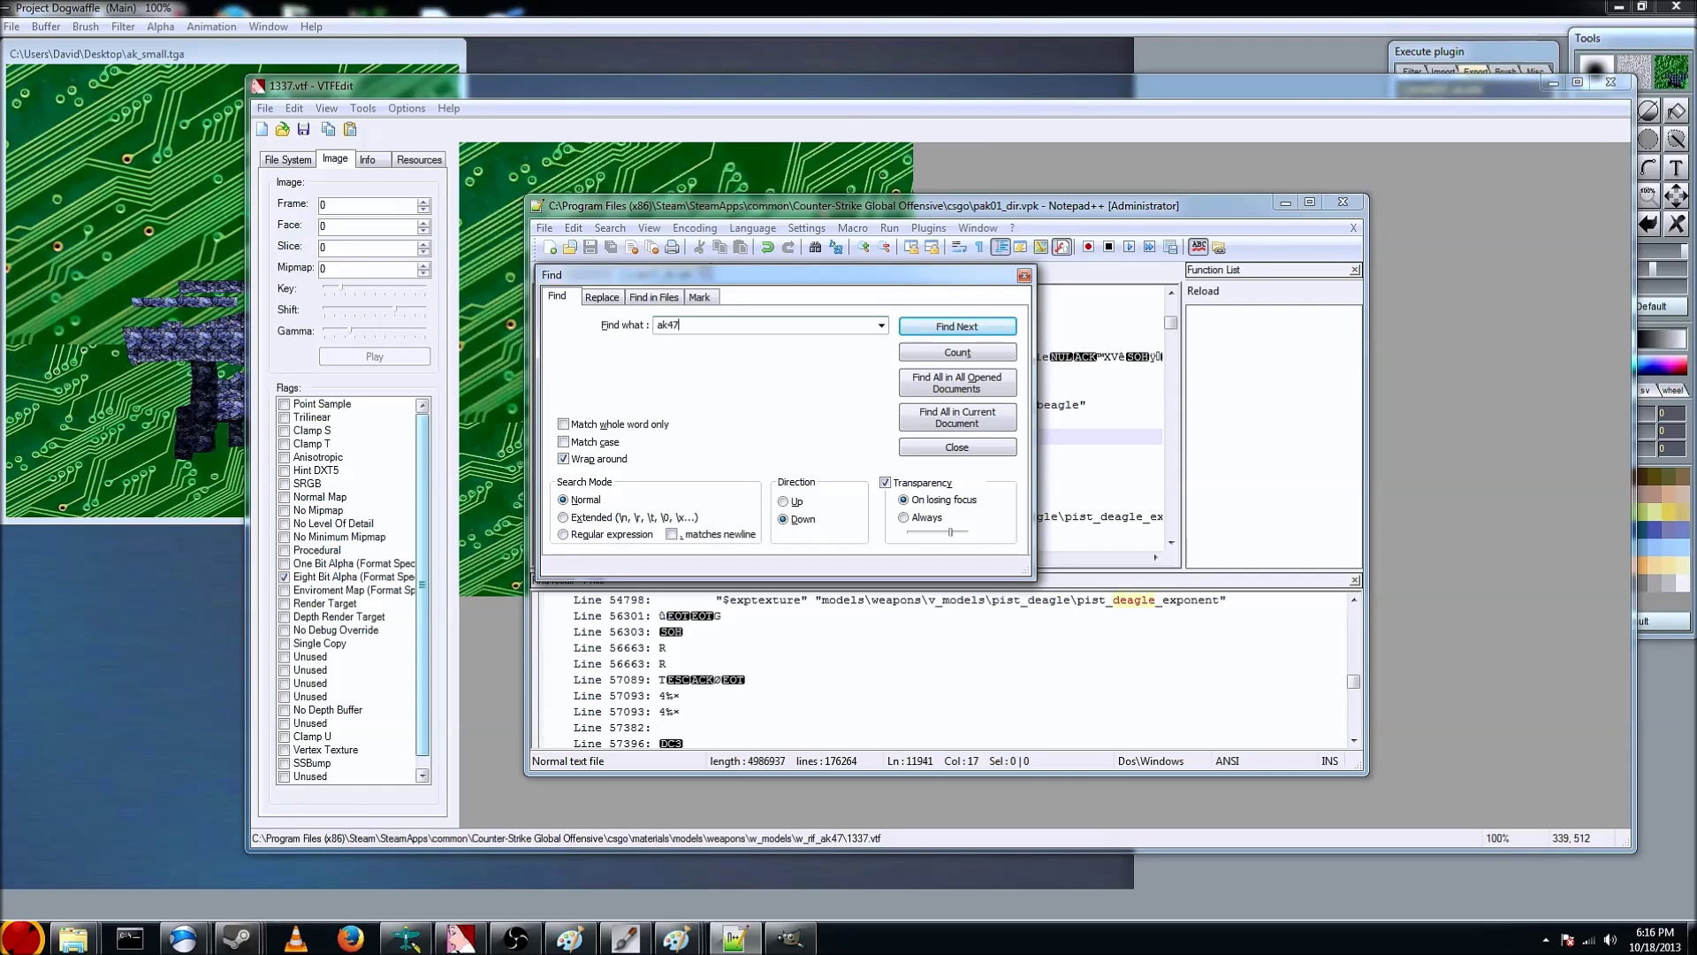
{"action": "key", "text": "Return"}
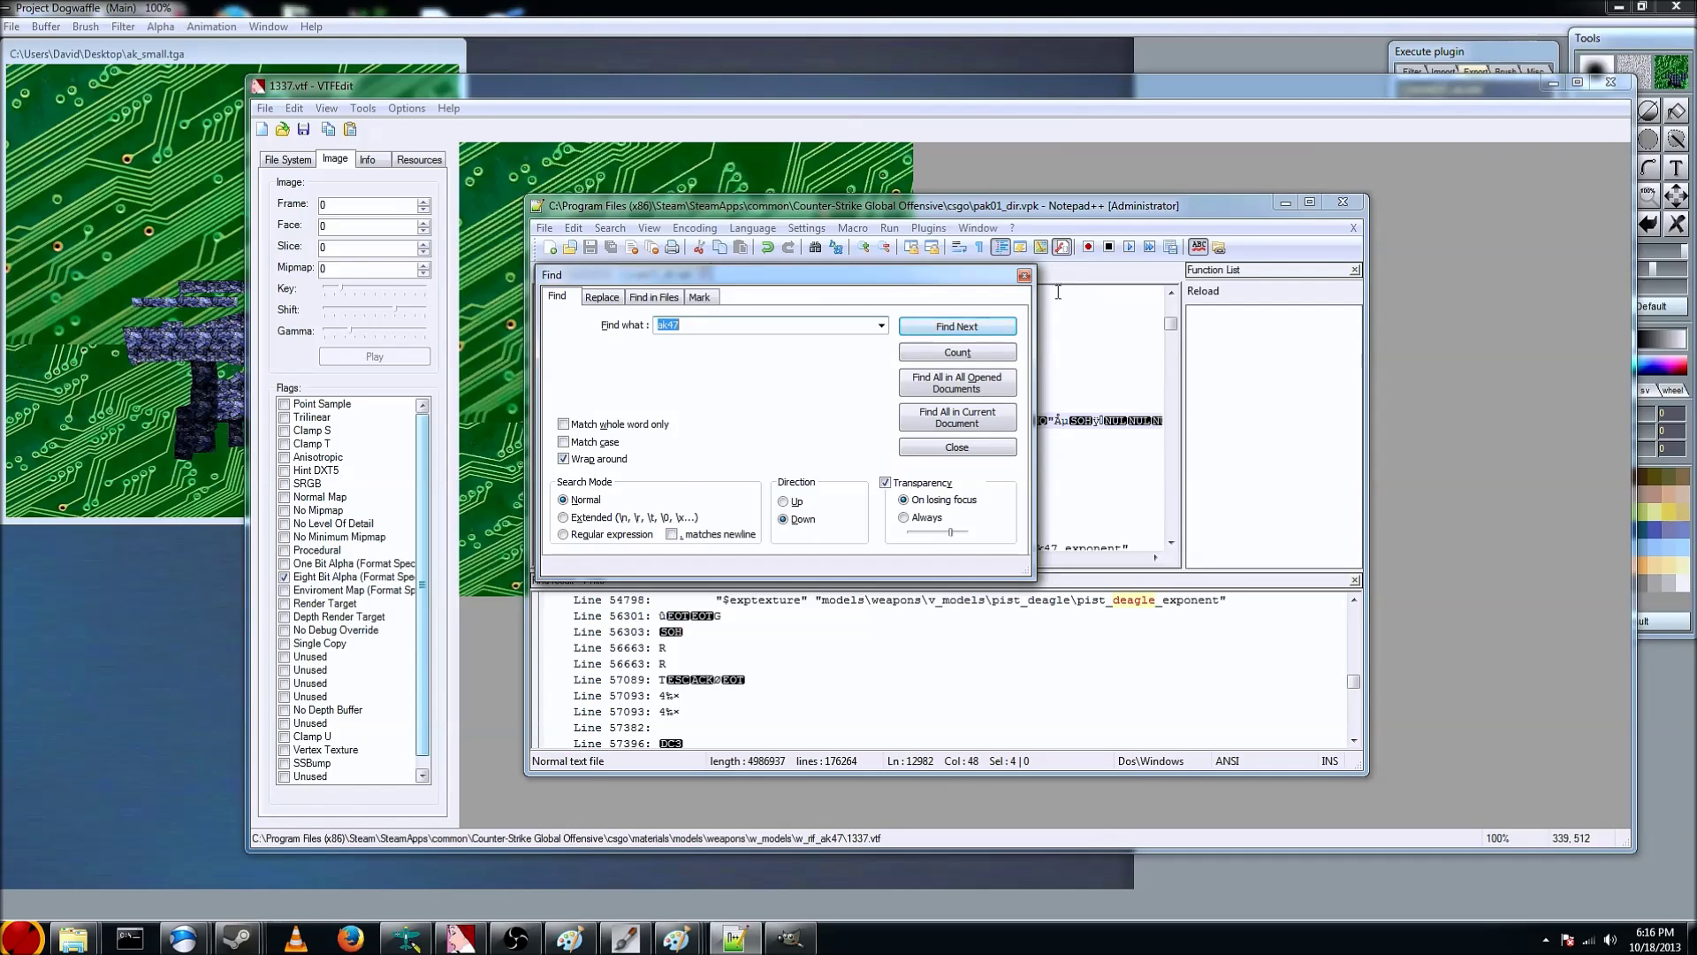
{"action": "left_click", "coordinate": [1023, 276]}
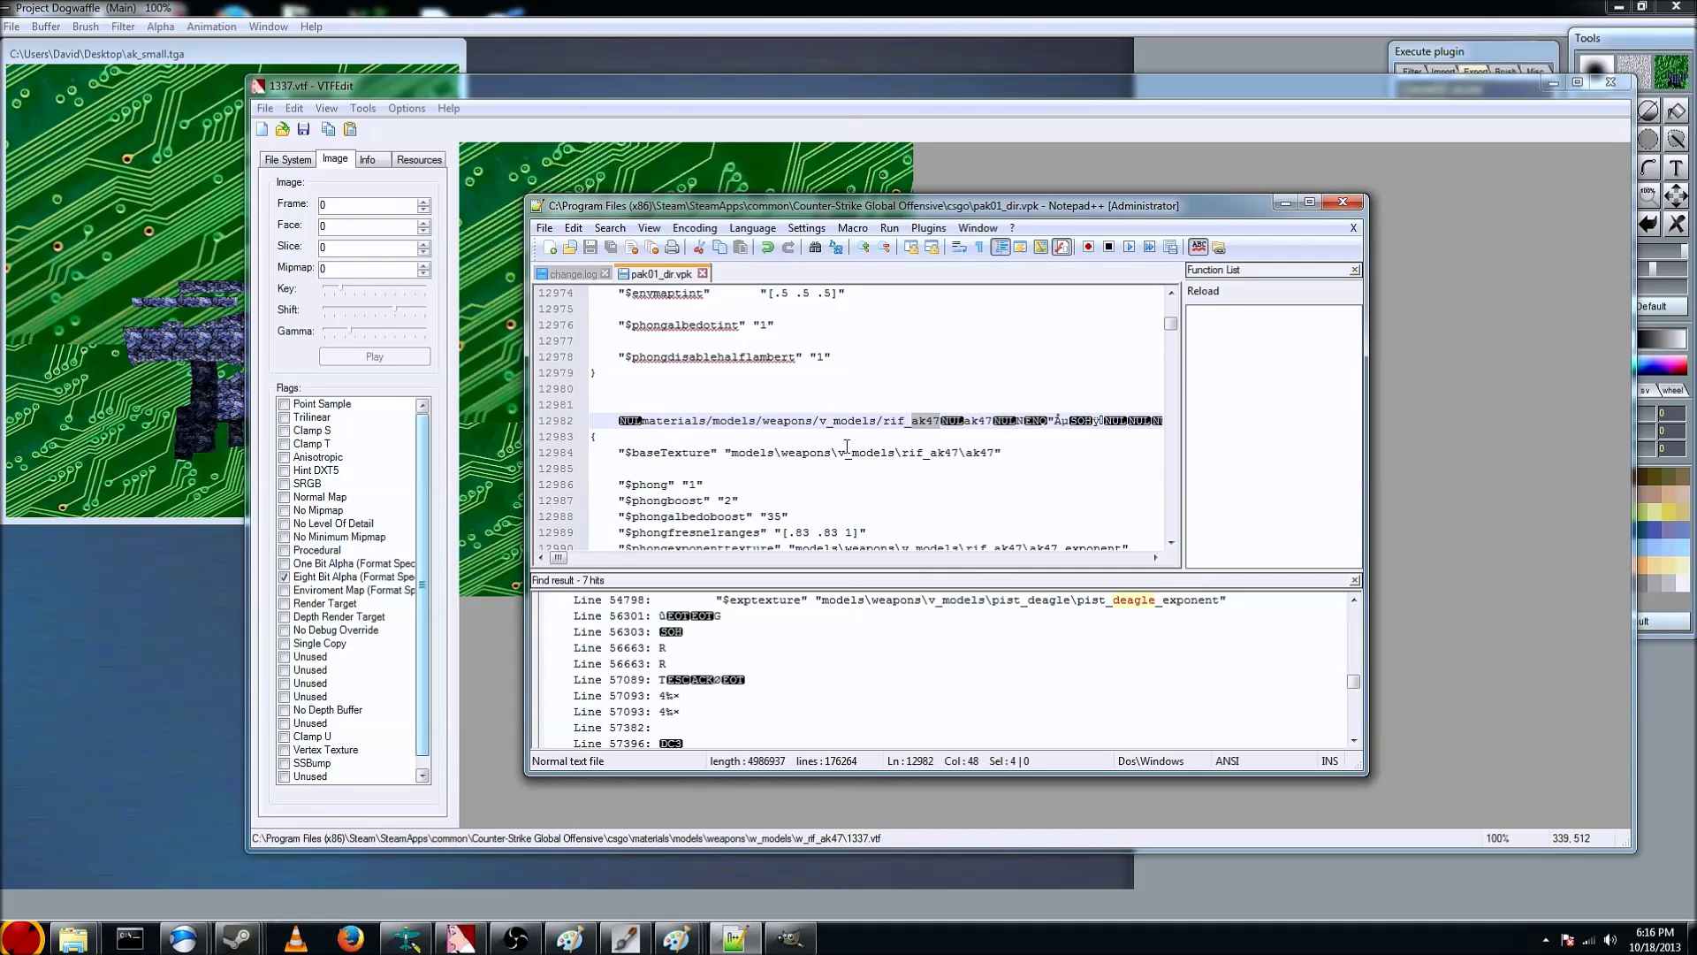
Copy rif_ak47\ak47 from the v_models base texture path and find all its occurrences in the current document
{"action": "left_click_drag", "start_coordinate": [901, 452], "coordinate": [996, 452]}
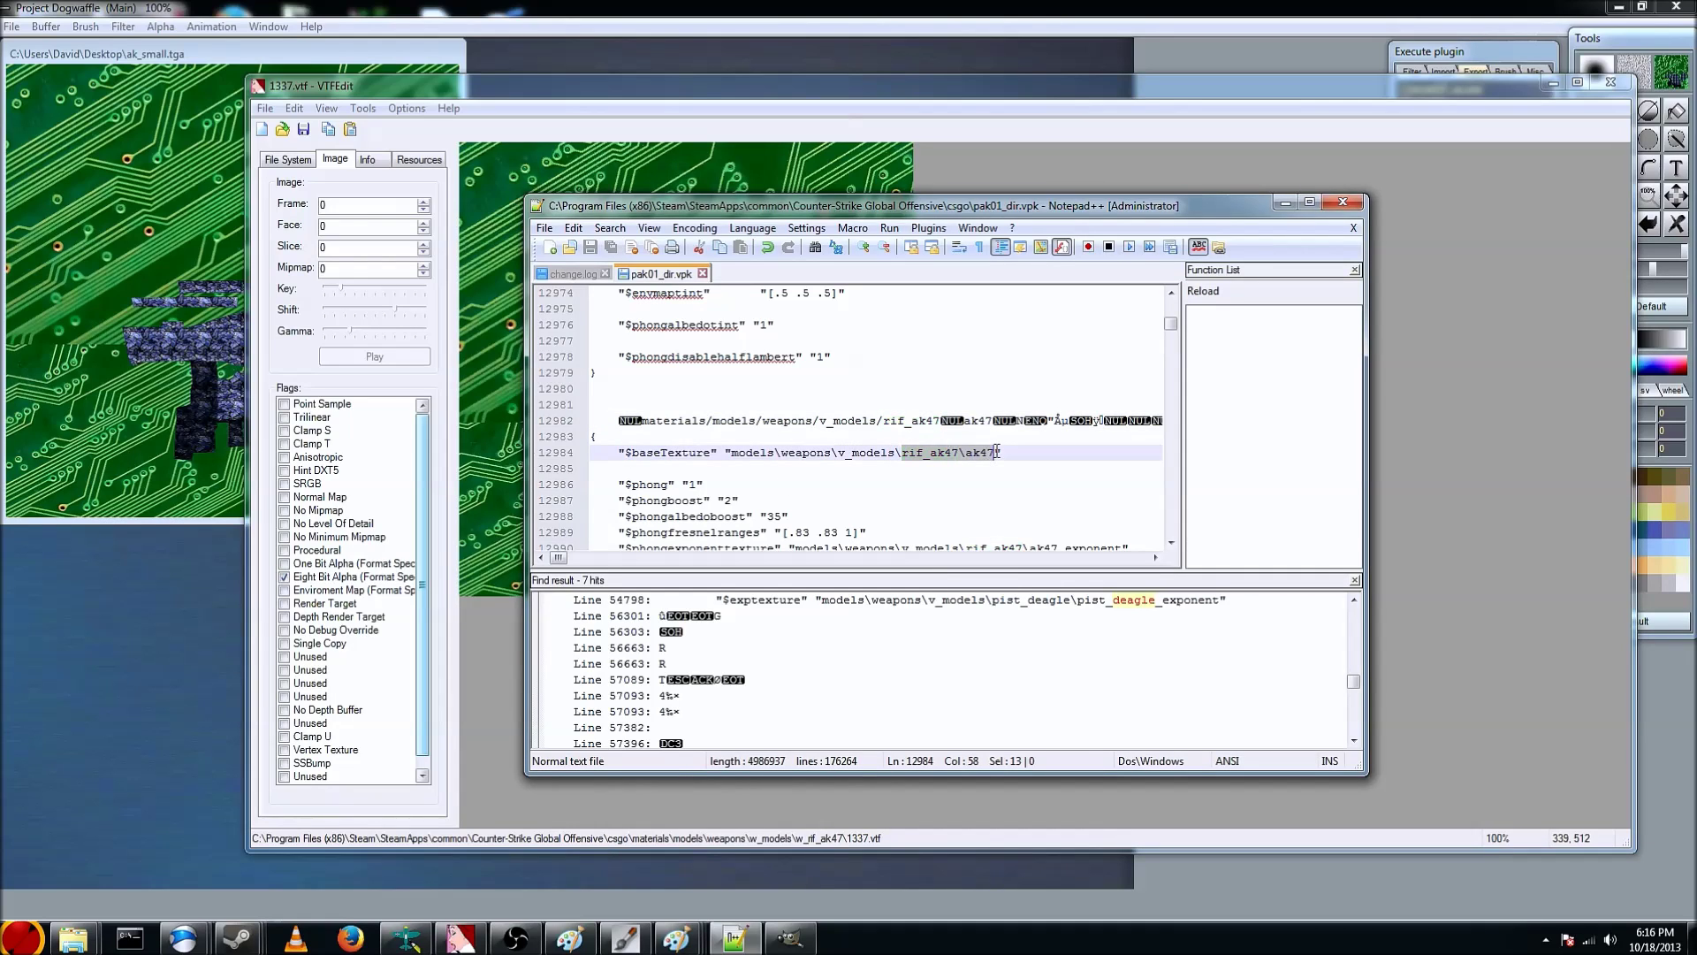
{"action": "right_click", "coordinate": [963, 458]}
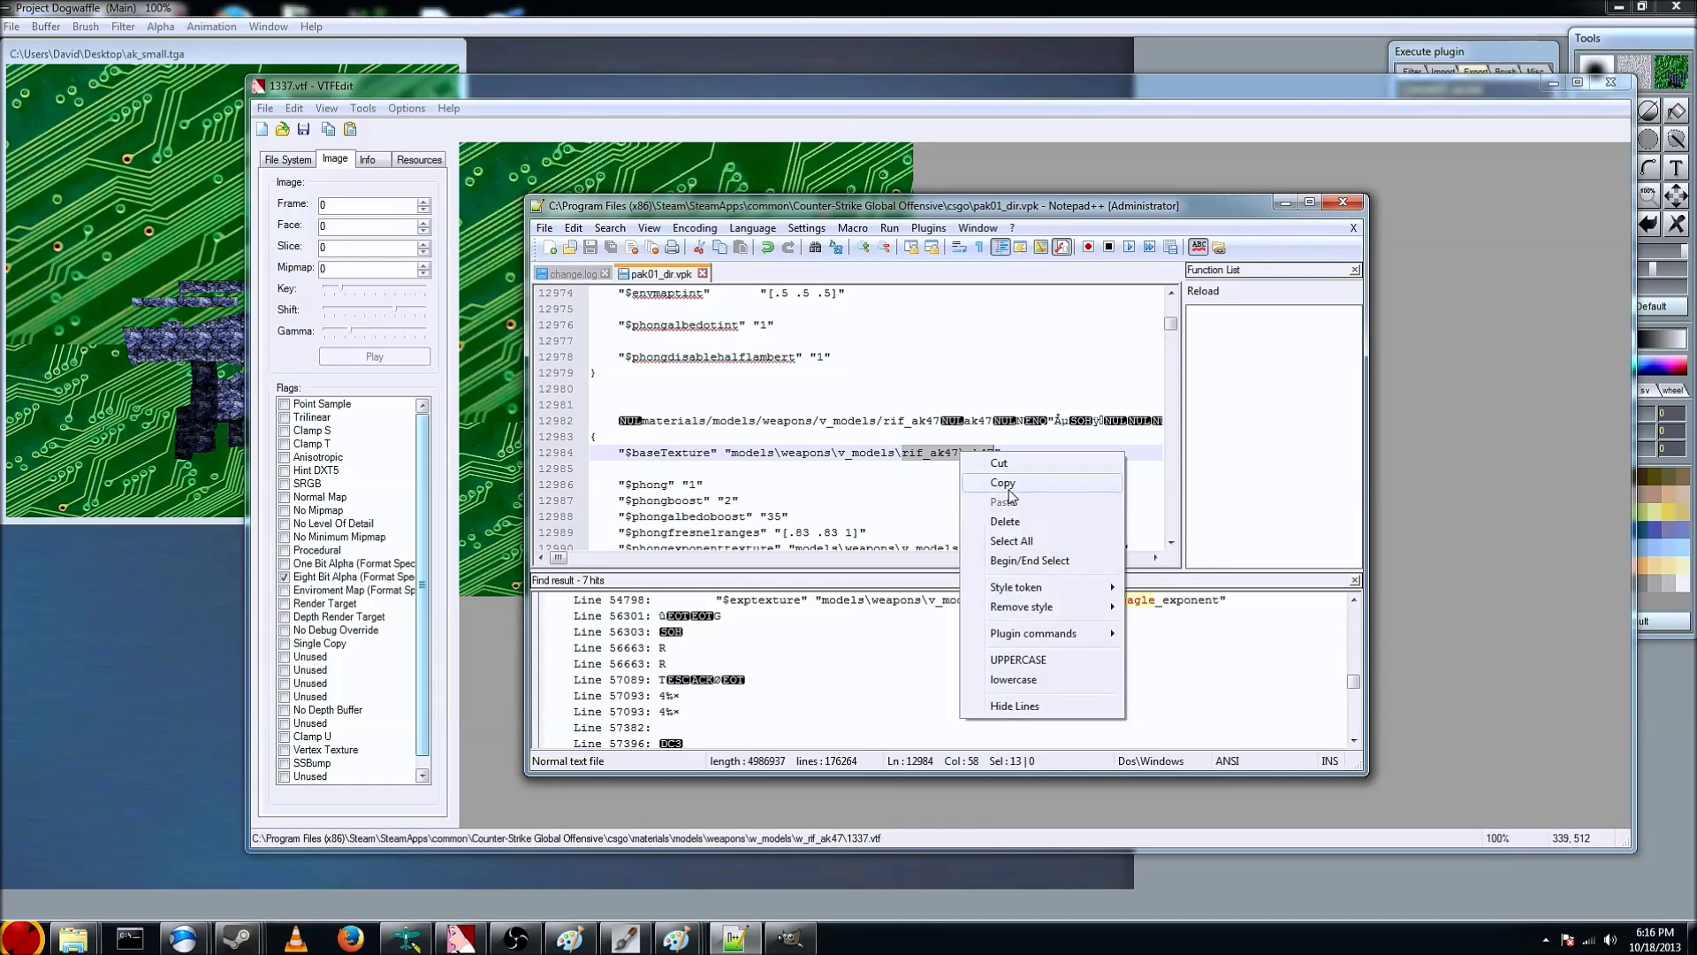
{"action": "left_click", "coordinate": [979, 481]}
{"action": "key", "text": "ctrl+f"}
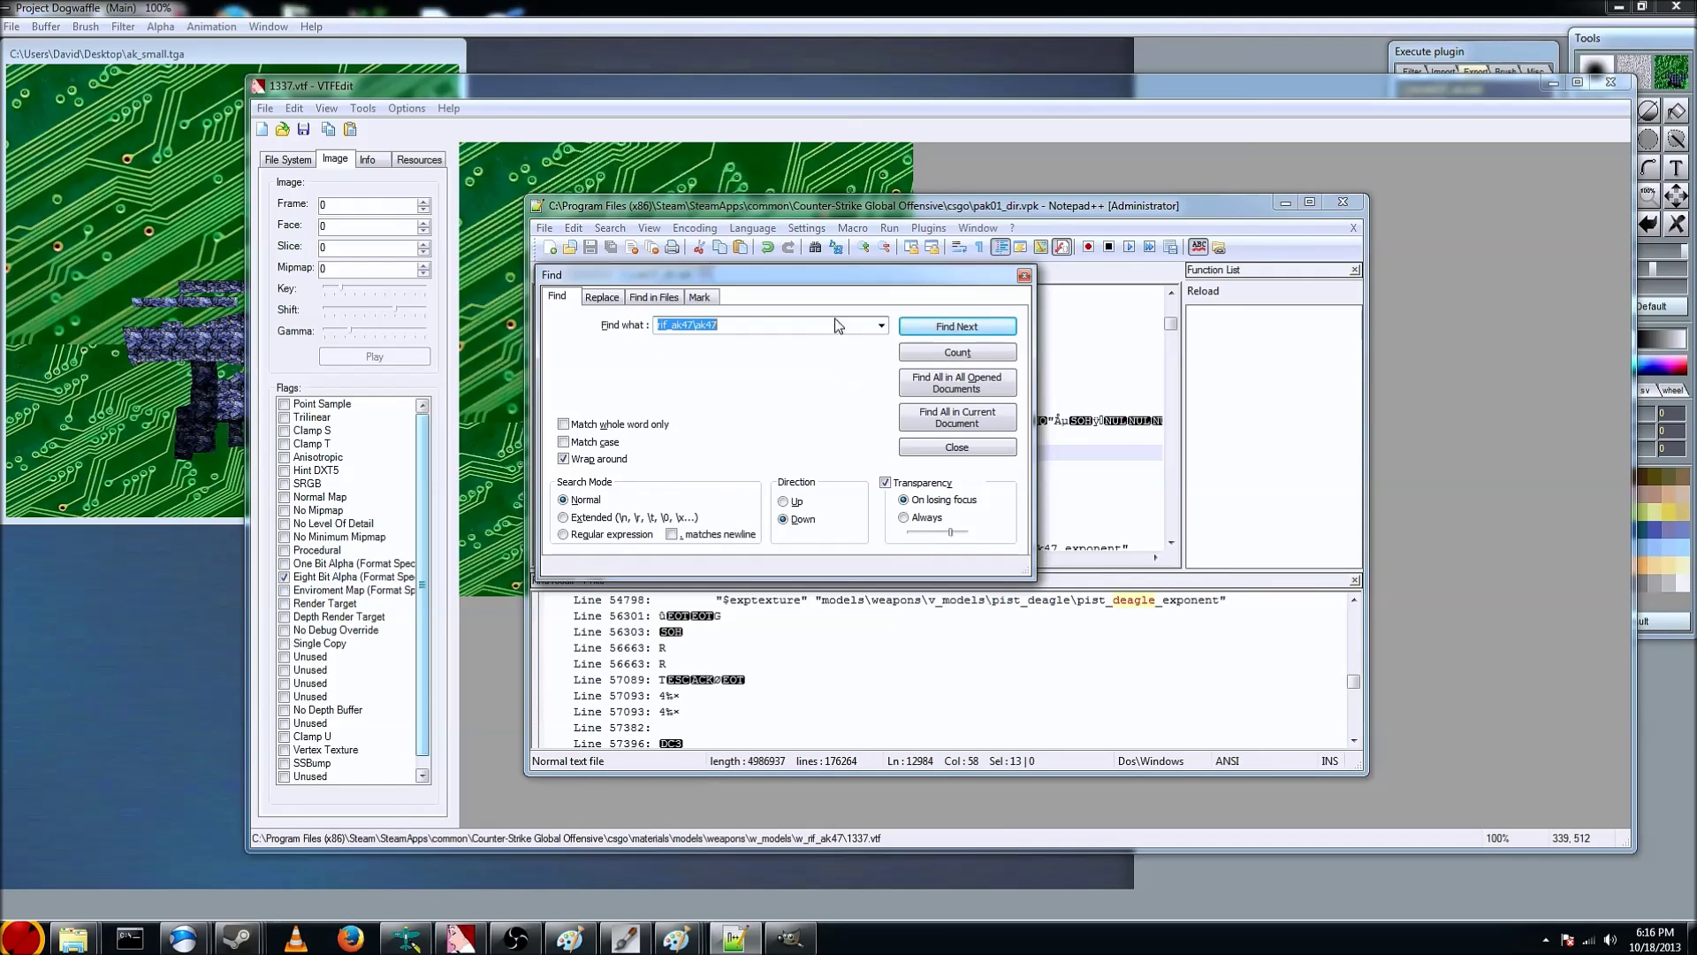
{"action": "left_click", "coordinate": [968, 426]}
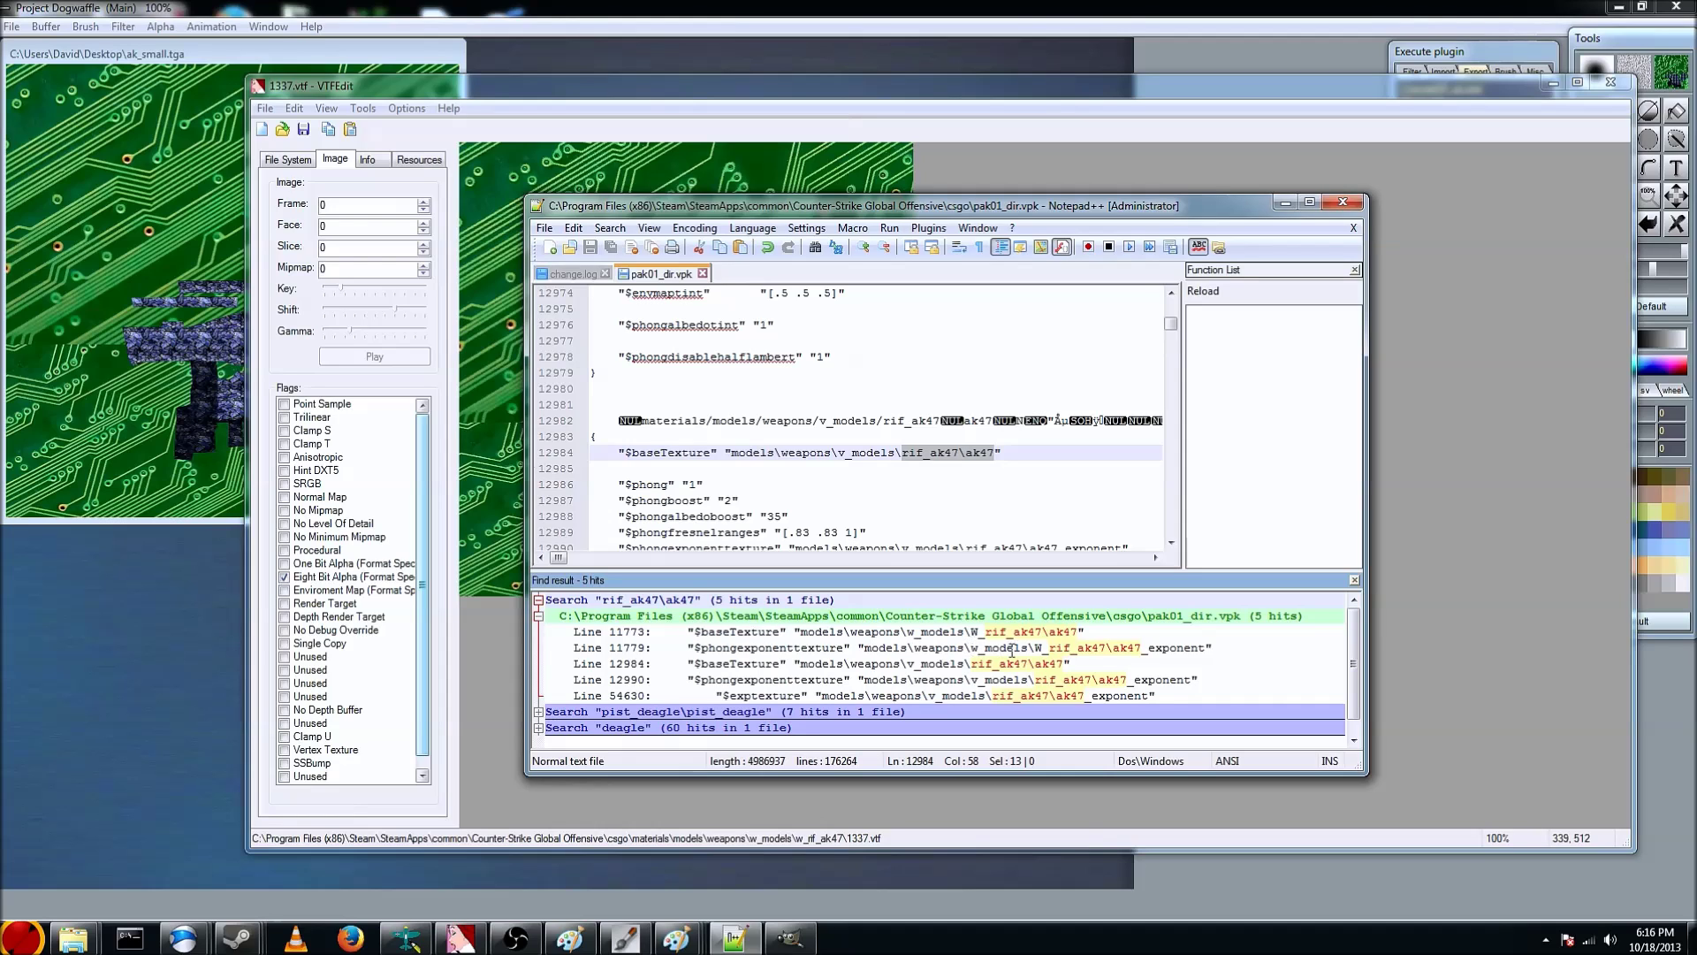
Change the w_models AK-47 $baseTexture path to end in W_rif_ak47\1337 and save pak01_dir.vpk
{"action": "double_click", "coordinate": [927, 632]}
{"action": "left_click", "coordinate": [1010, 404]}
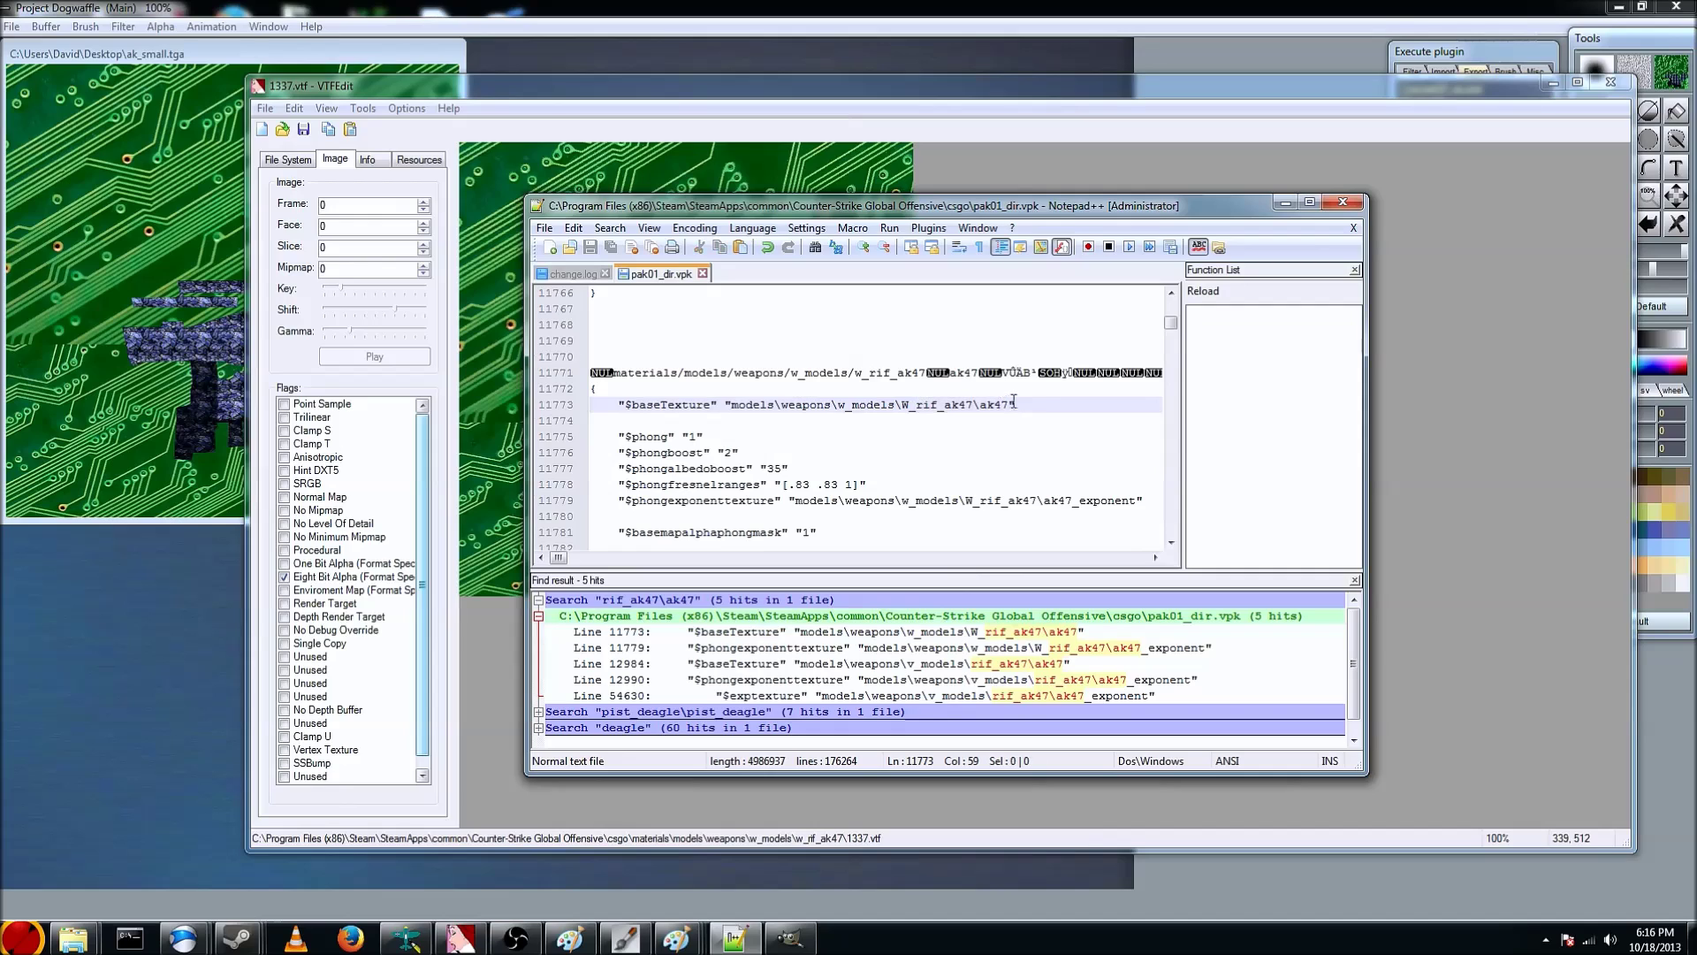
{"action": "key", "text": "BackSpace"}
{"action": "key", "text": "BackSpace"}
{"action": "key", "text": "BackSpace"}
{"action": "key", "text": "BackSpace"}
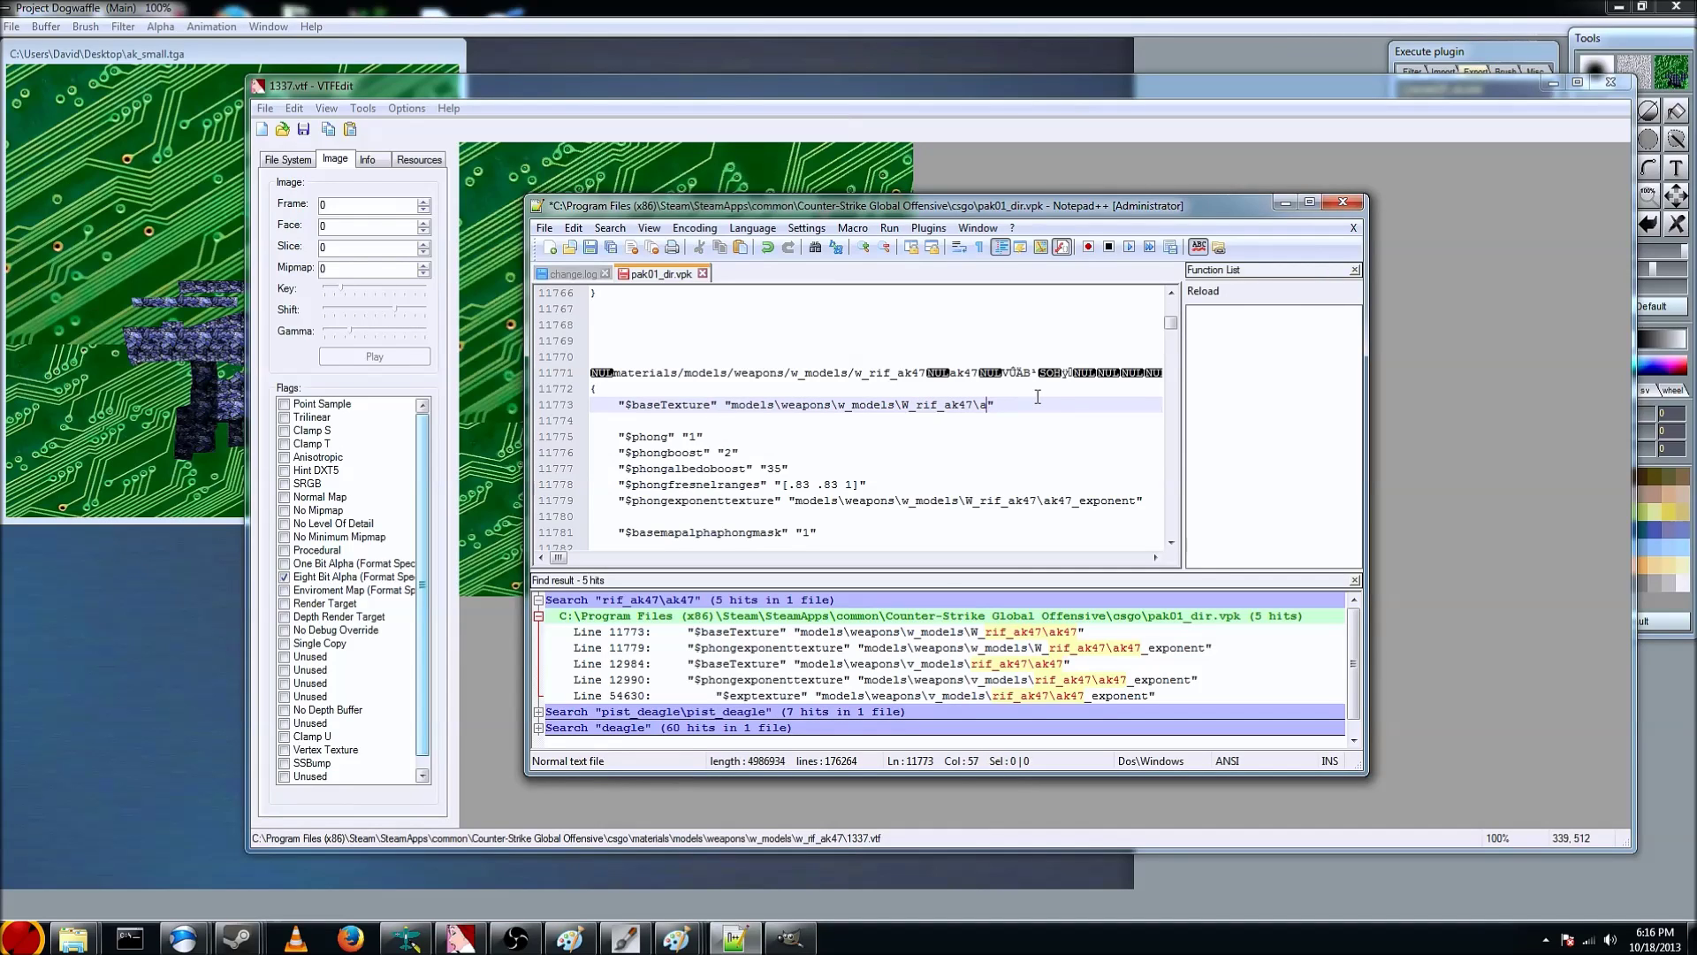
{"action": "type", "text": "1337"}
{"action": "key", "text": "ctrl+s"}
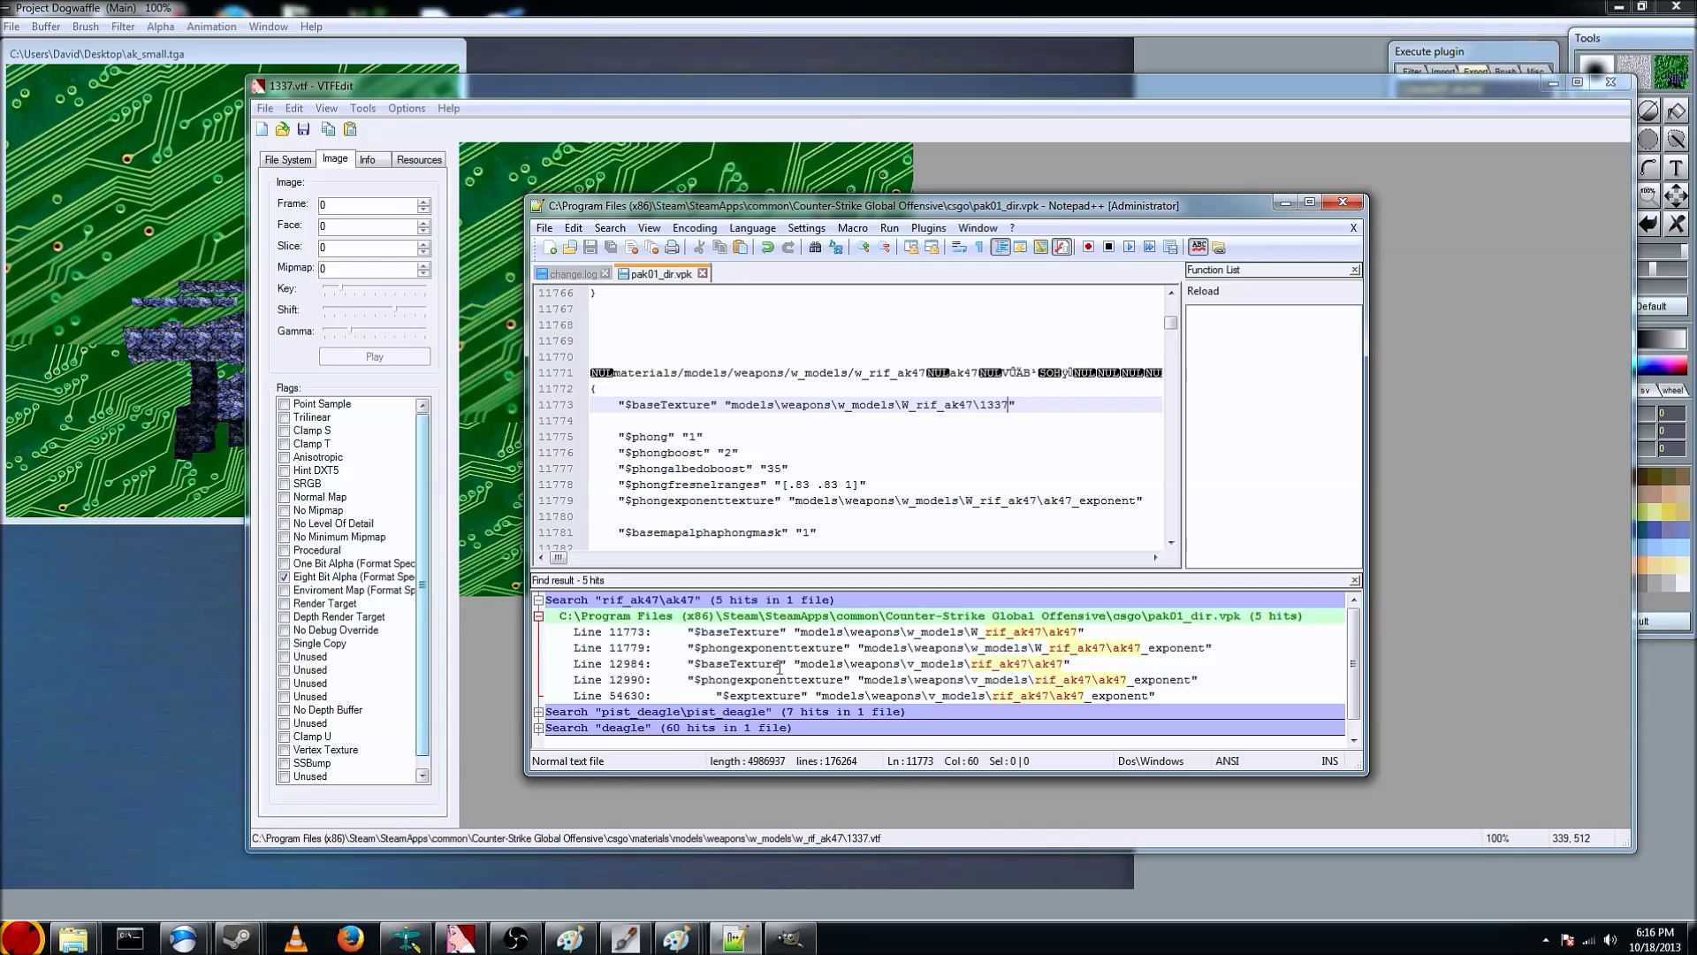
Change the v_models AK-47 $baseTexture path to end in rif_ak47\1337 and save the file
{"action": "double_click", "coordinate": [753, 663]}
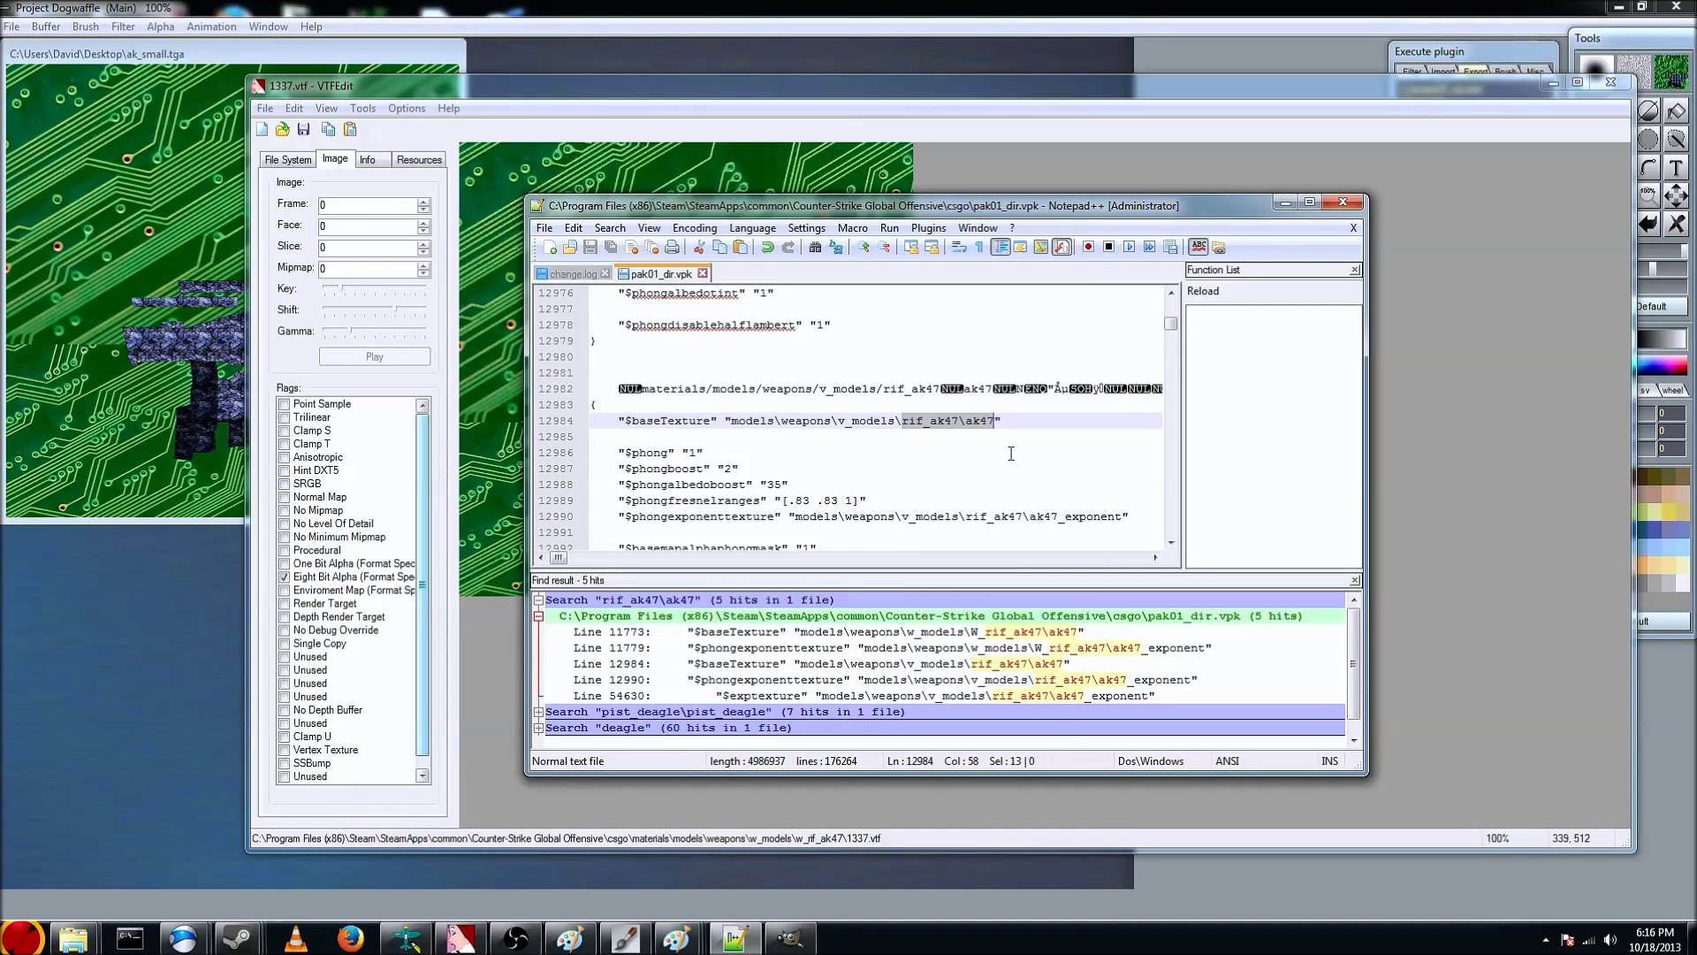
{"action": "left_click", "coordinate": [1005, 417]}
{"action": "key", "text": "BackSpace"}
{"action": "key", "text": "BackSpace"}
{"action": "key", "text": "BackSpace"}
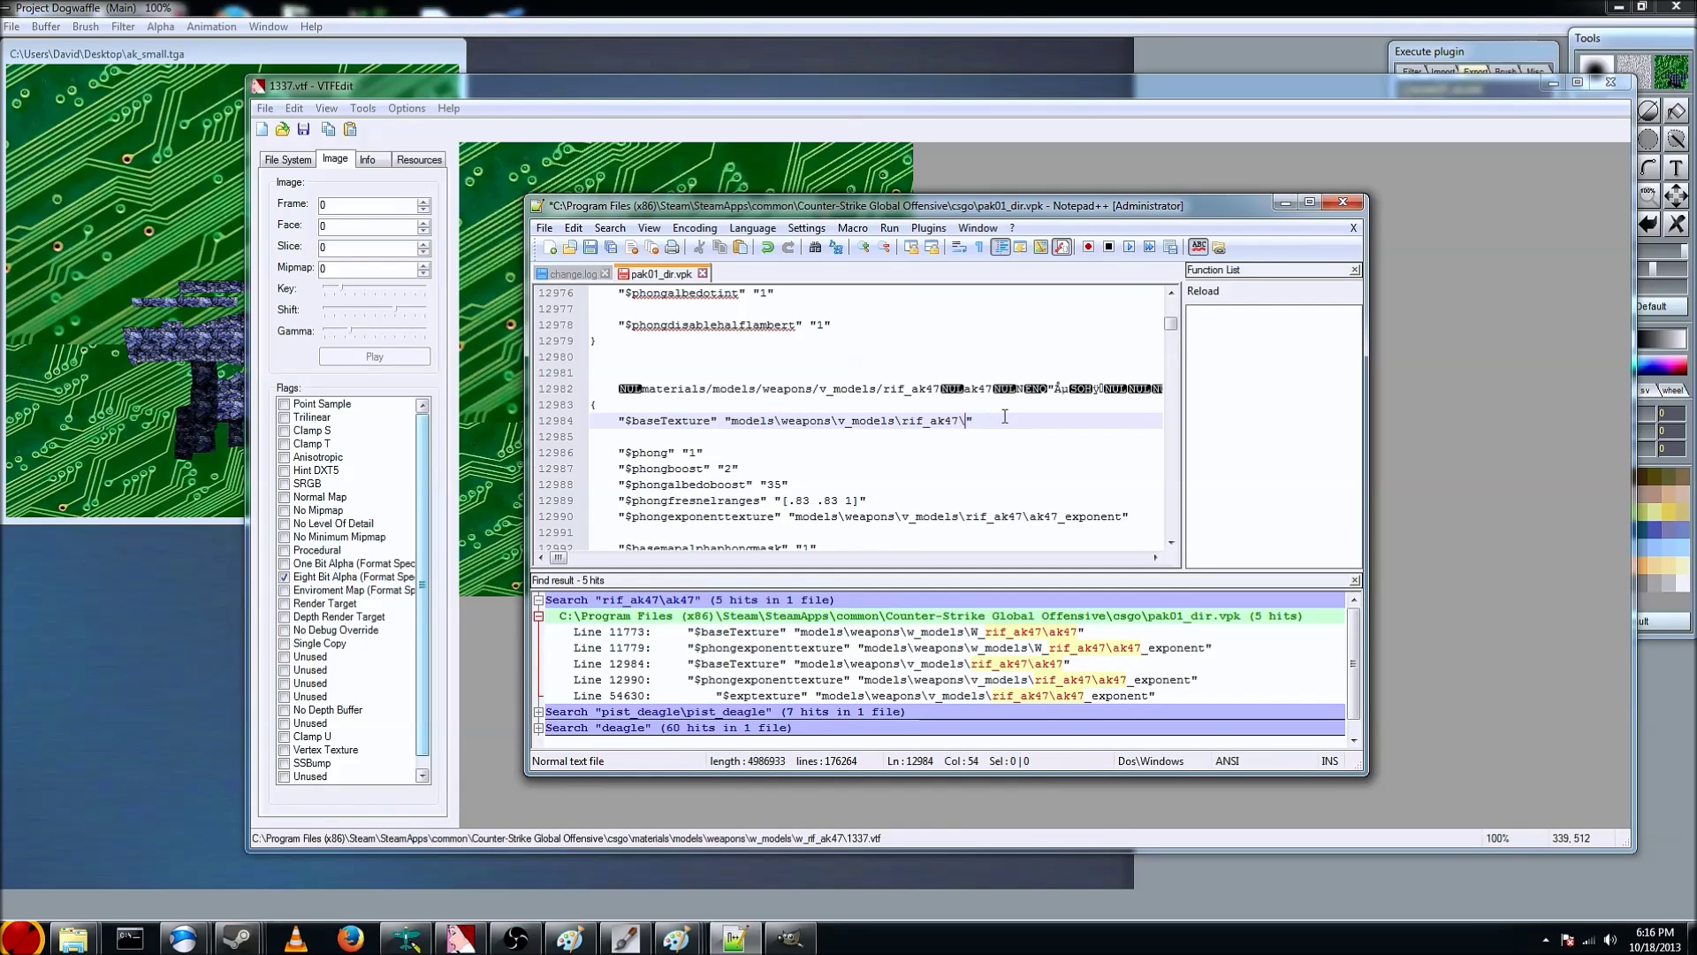
{"action": "type", "text": "1337"}
{"action": "left_click", "coordinate": [589, 247]}
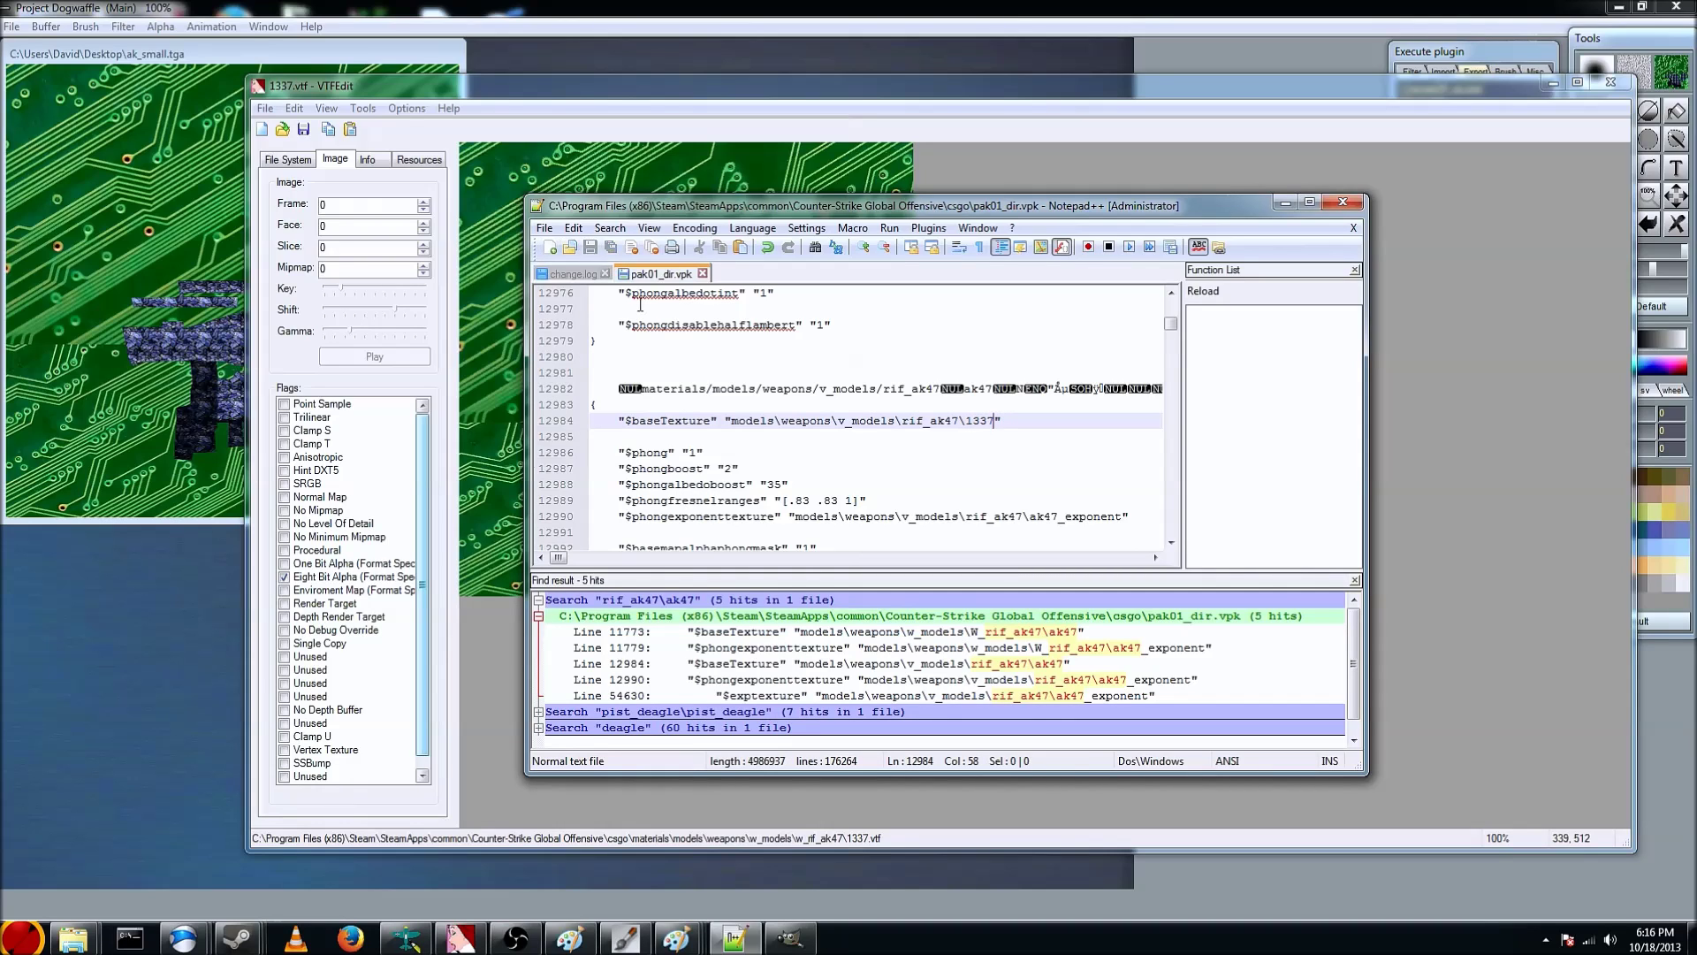
{"action": "left_click", "coordinate": [767, 675]}
{"action": "scroll", "coordinate": [751, 686], "scroll_direction": "down", "scroll_amount": 1}
{"action": "scroll", "coordinate": [741, 698], "scroll_direction": "up", "scroll_amount": 1}
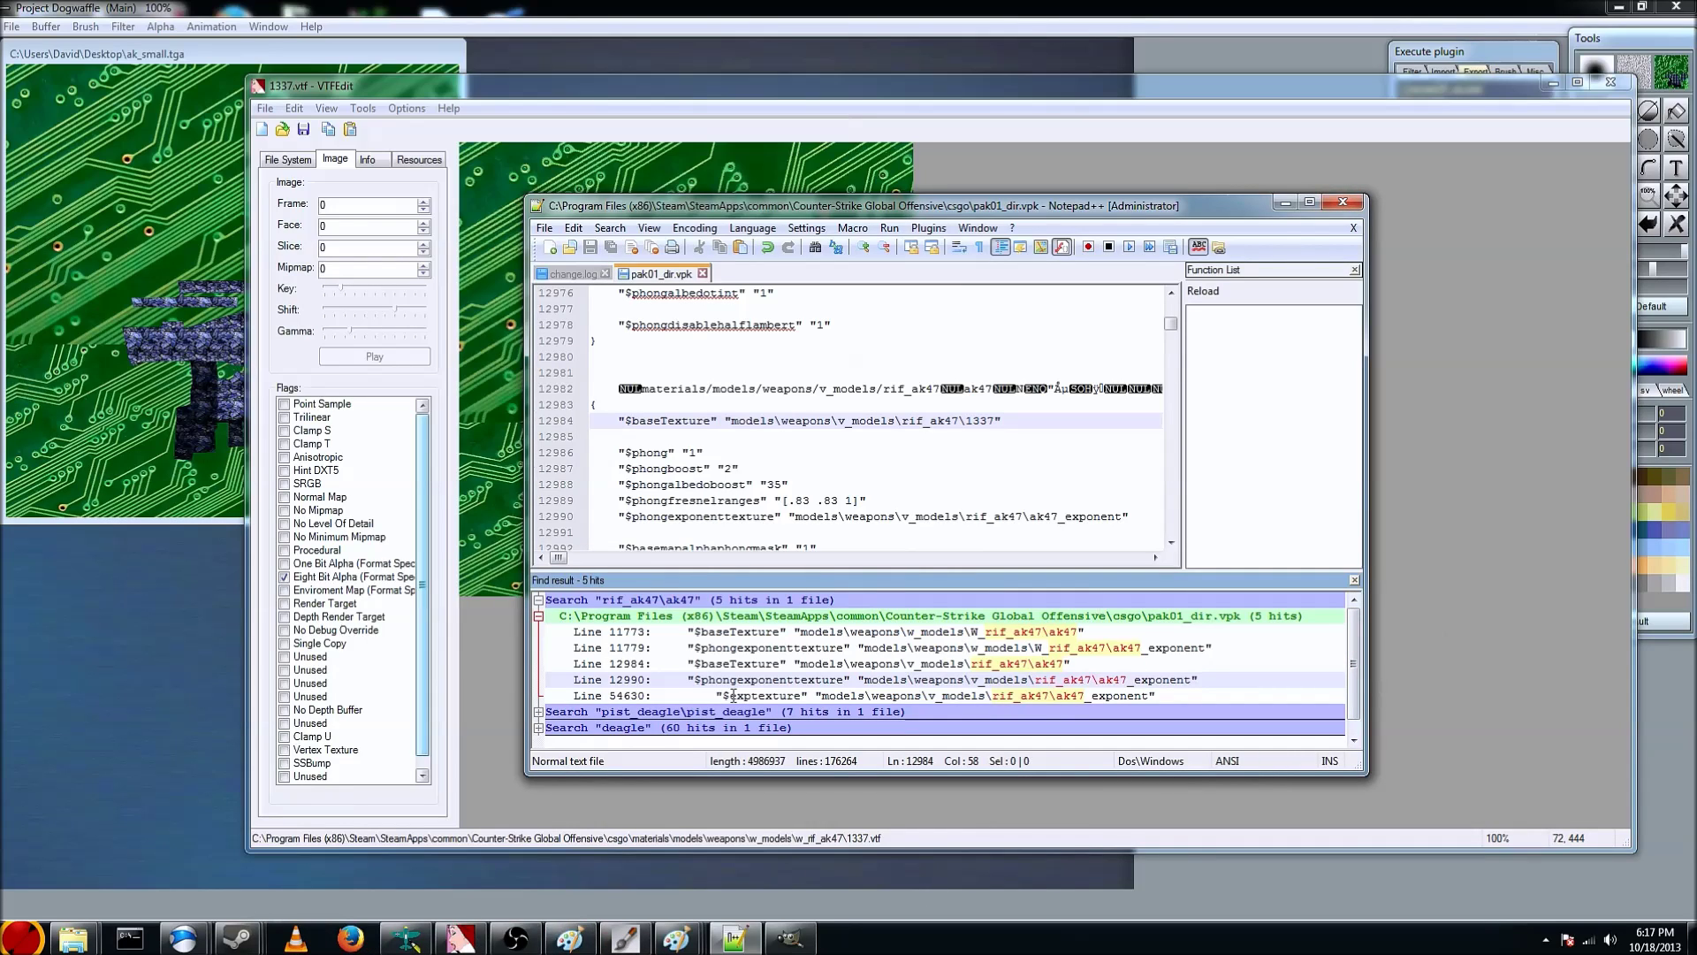
Switch to Counter-Strike: Global Offensive and join the Terrorists team
{"action": "left_click", "coordinate": [516, 939]}
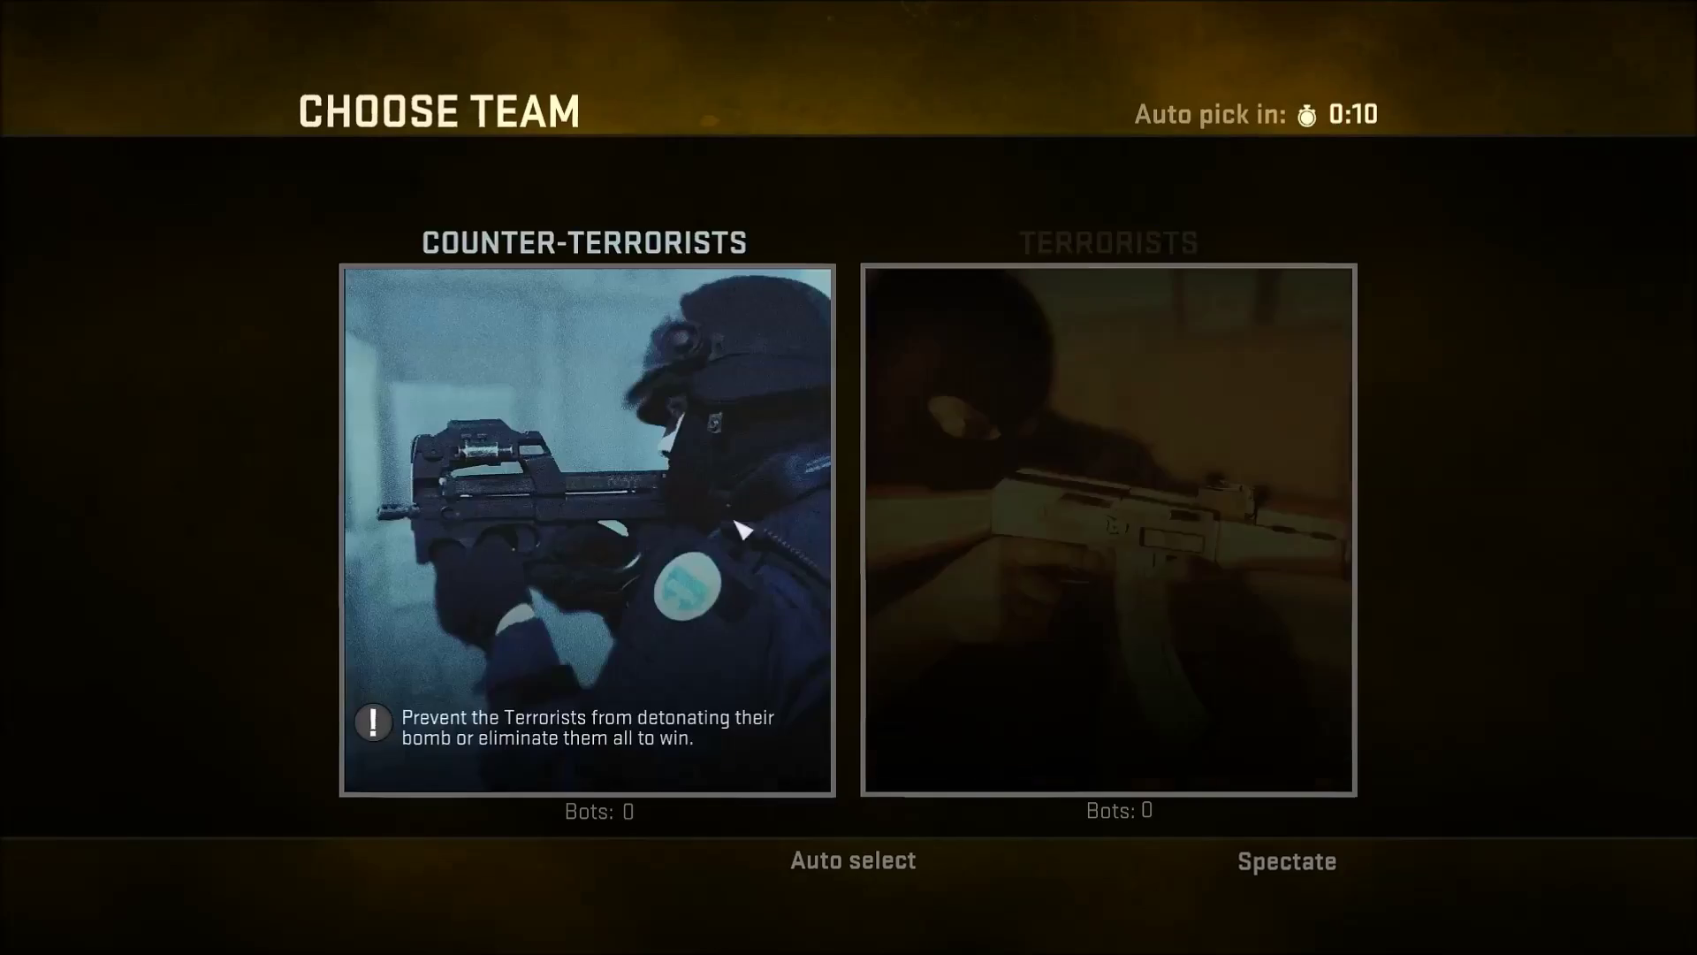
{"action": "left_click", "coordinate": [1040, 516]}
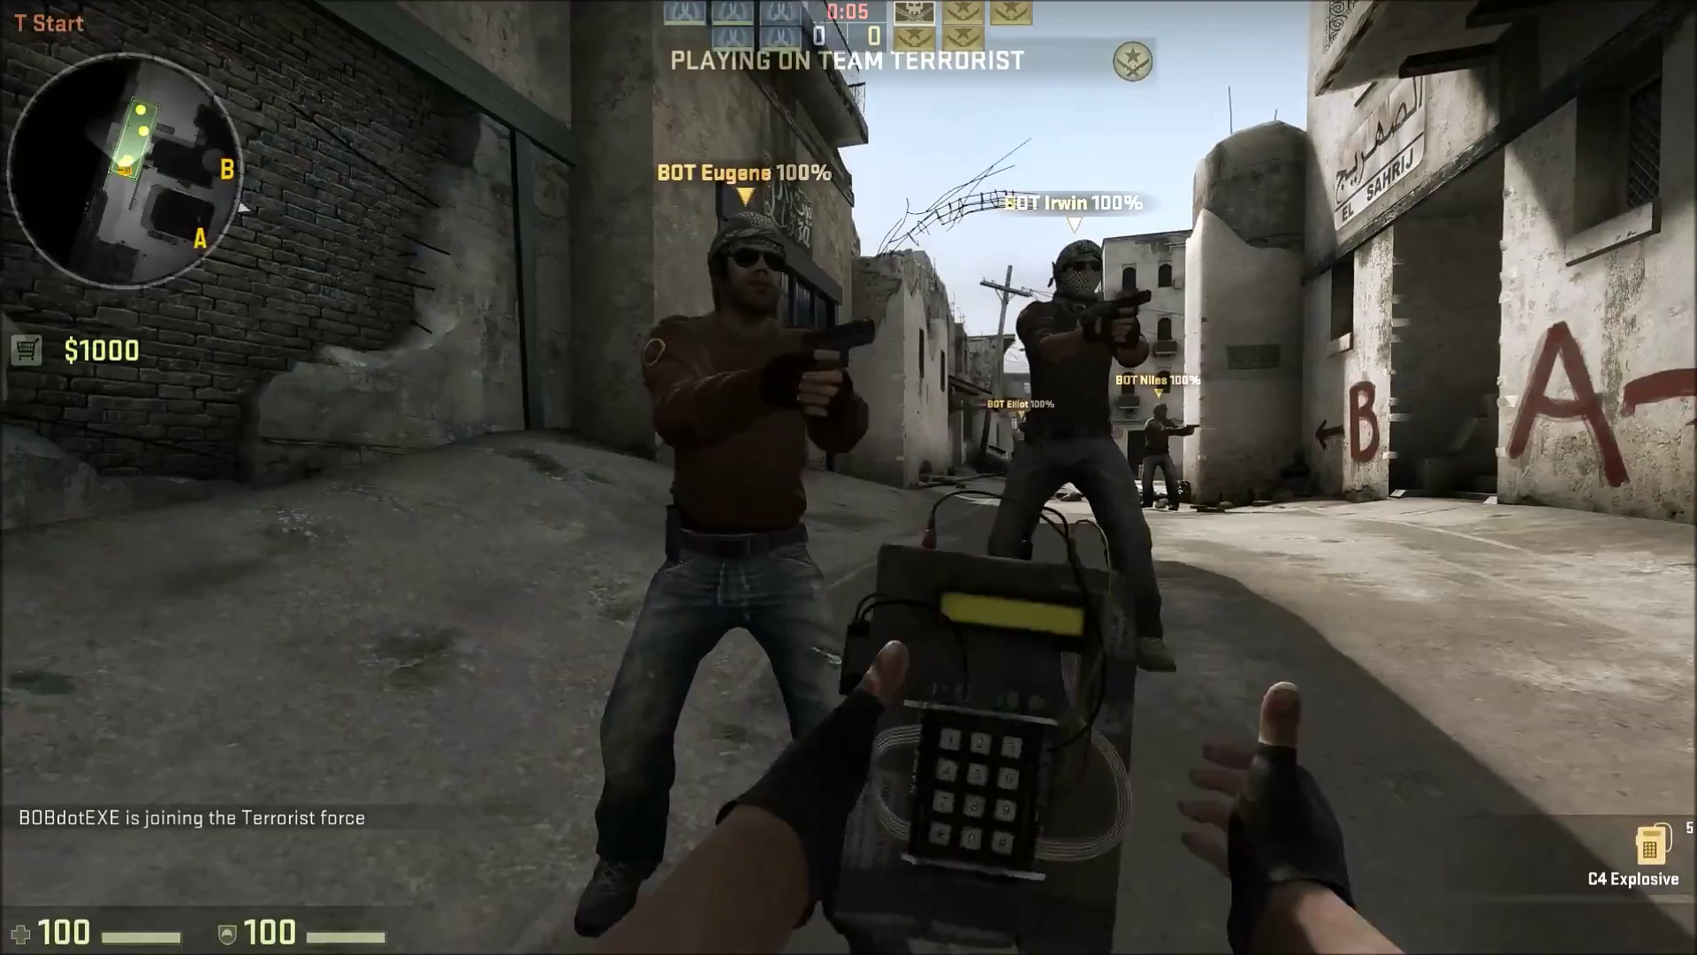
Run sv_cheats 1 and impulse 101 in the developer console to enable cheats and get buying money
{"action": "key", "text": "grave"}
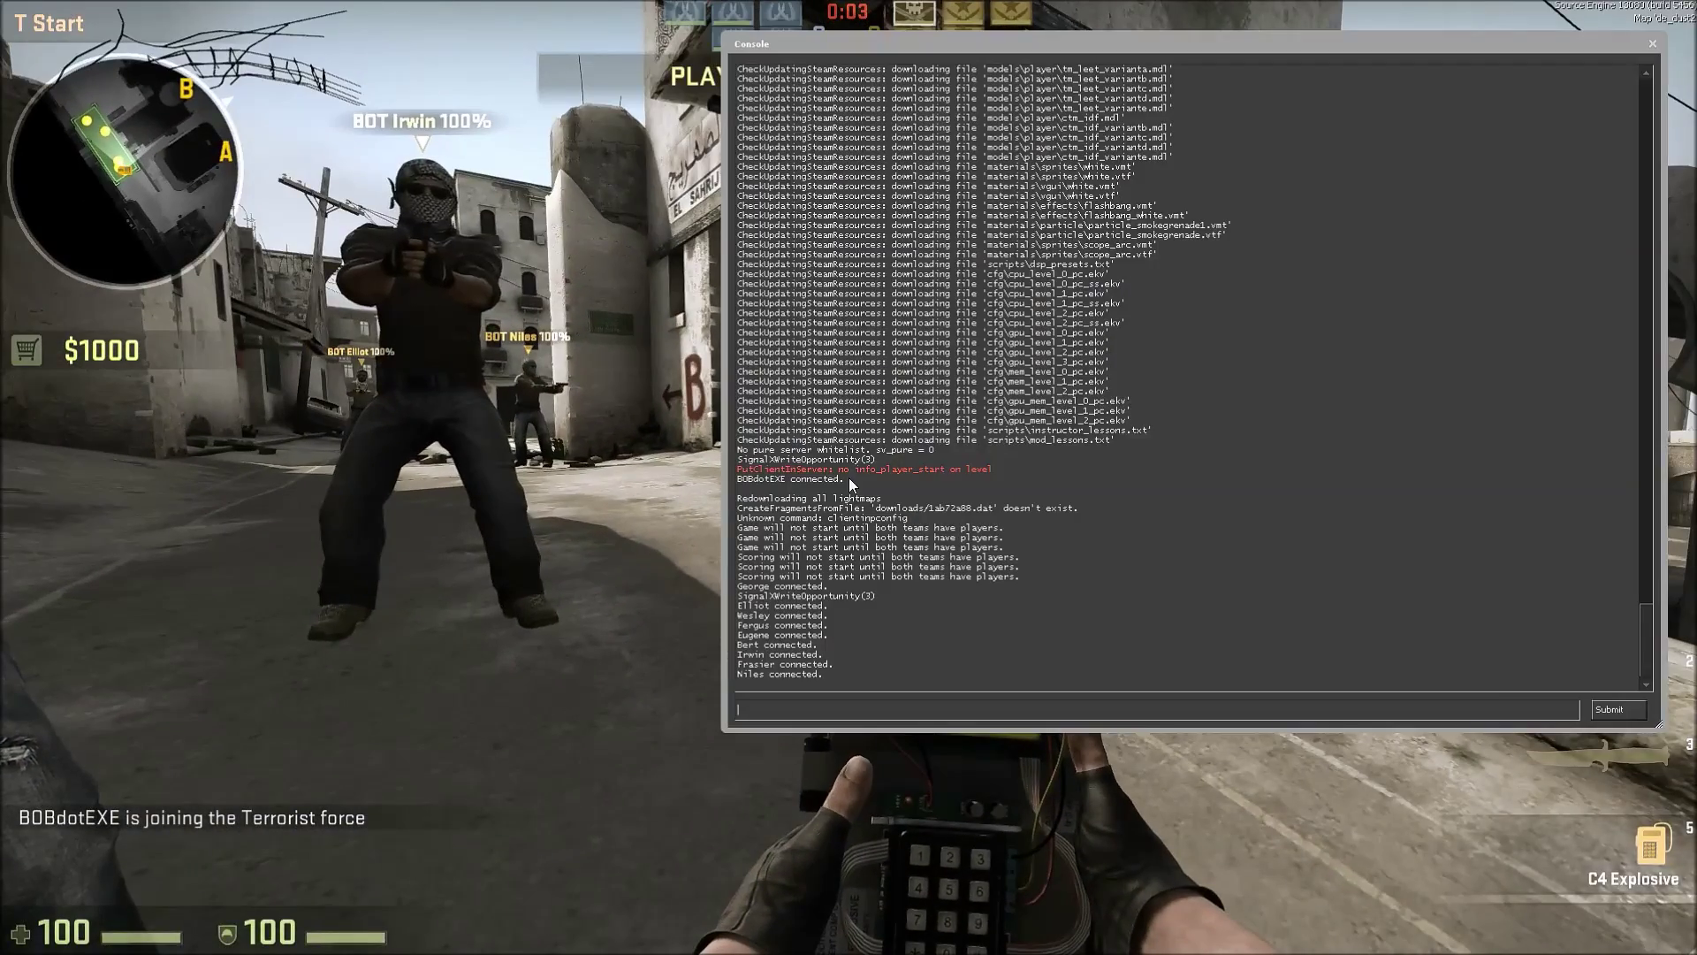
{"action": "type", "text": "sv"}
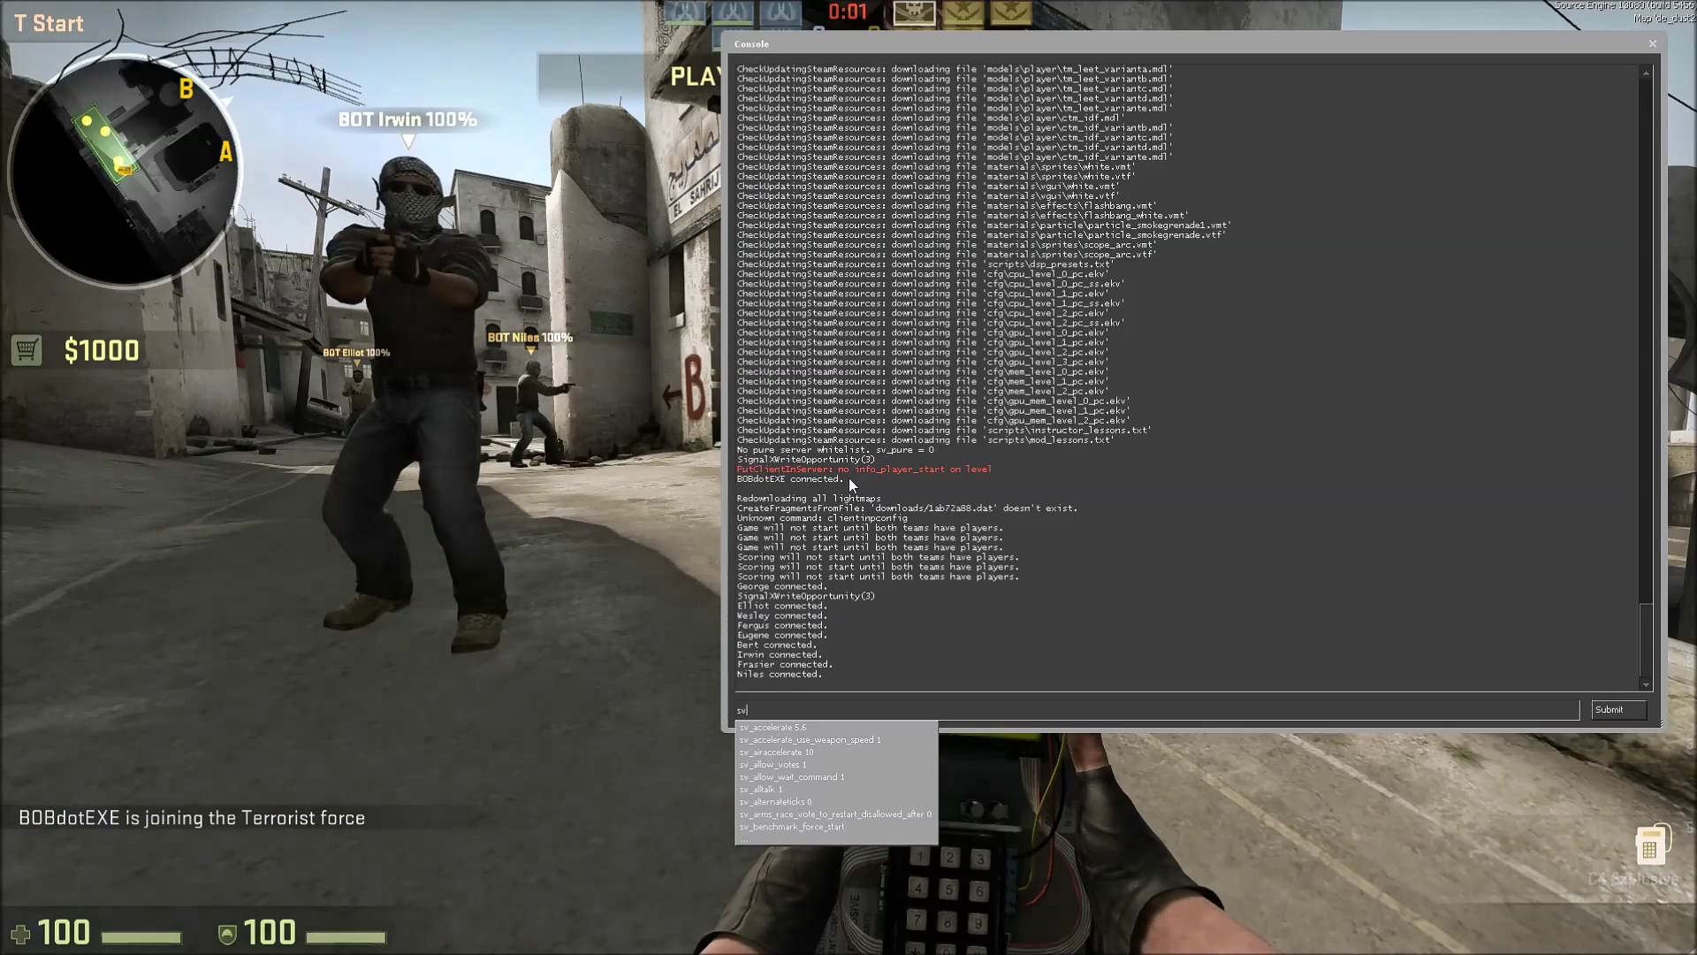
{"action": "type", "text": "_chea"}
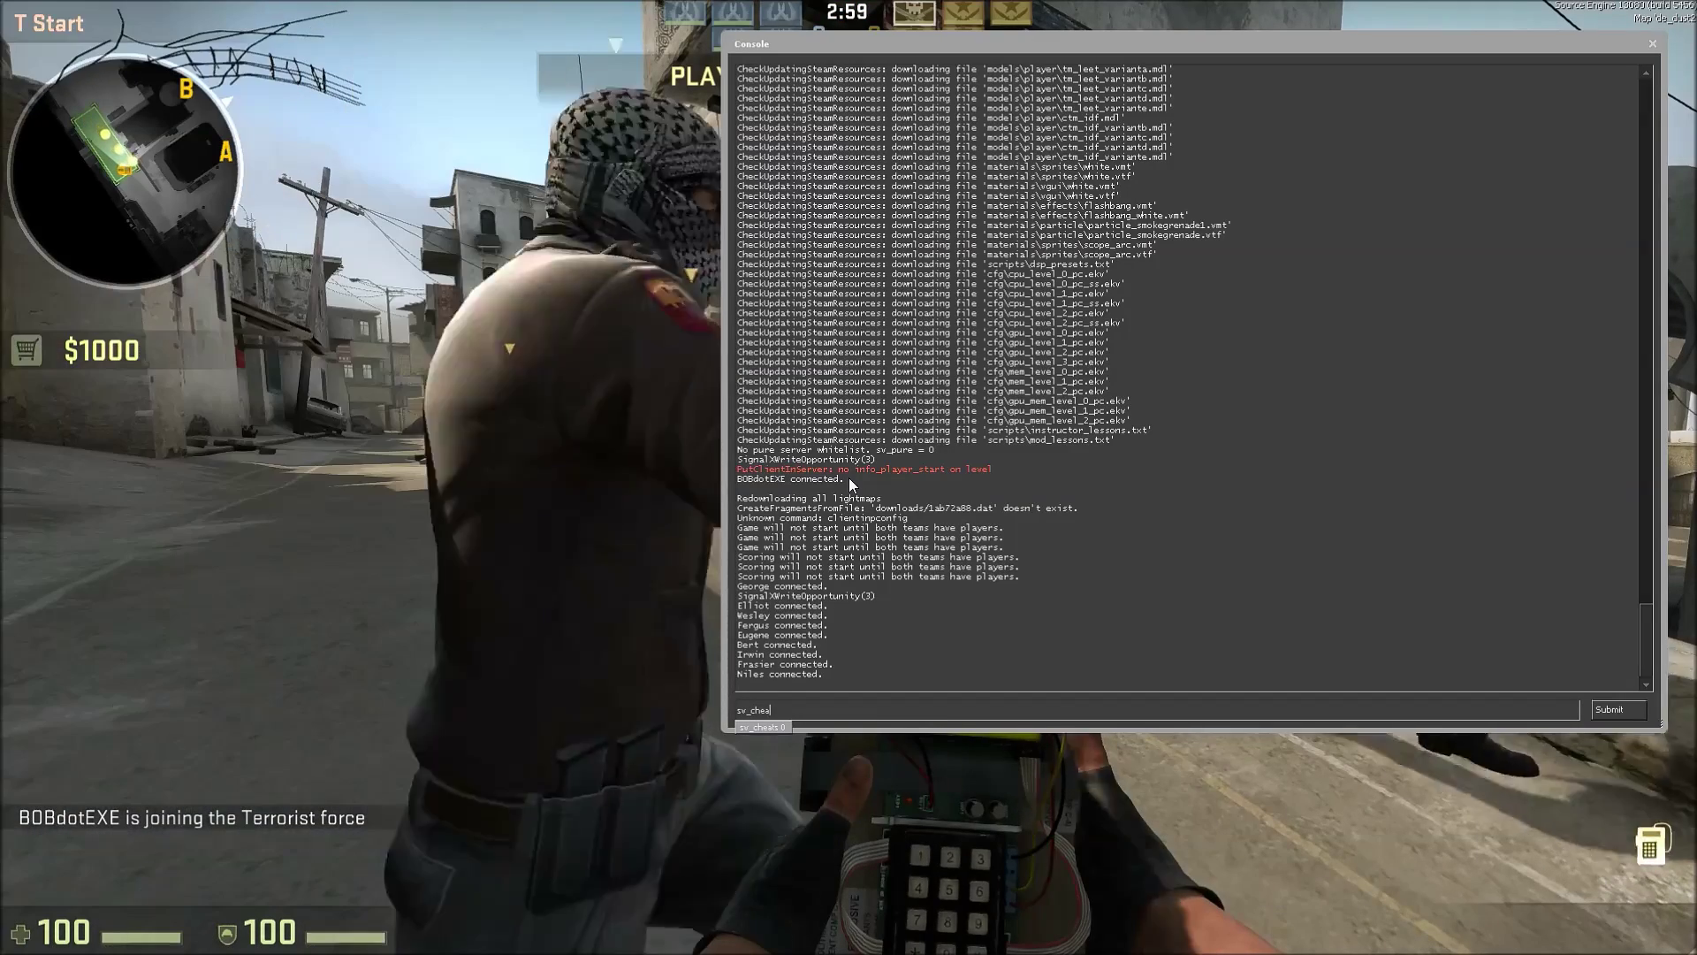
{"action": "type", "text": "ts 1"}
{"action": "key", "text": "Return"}
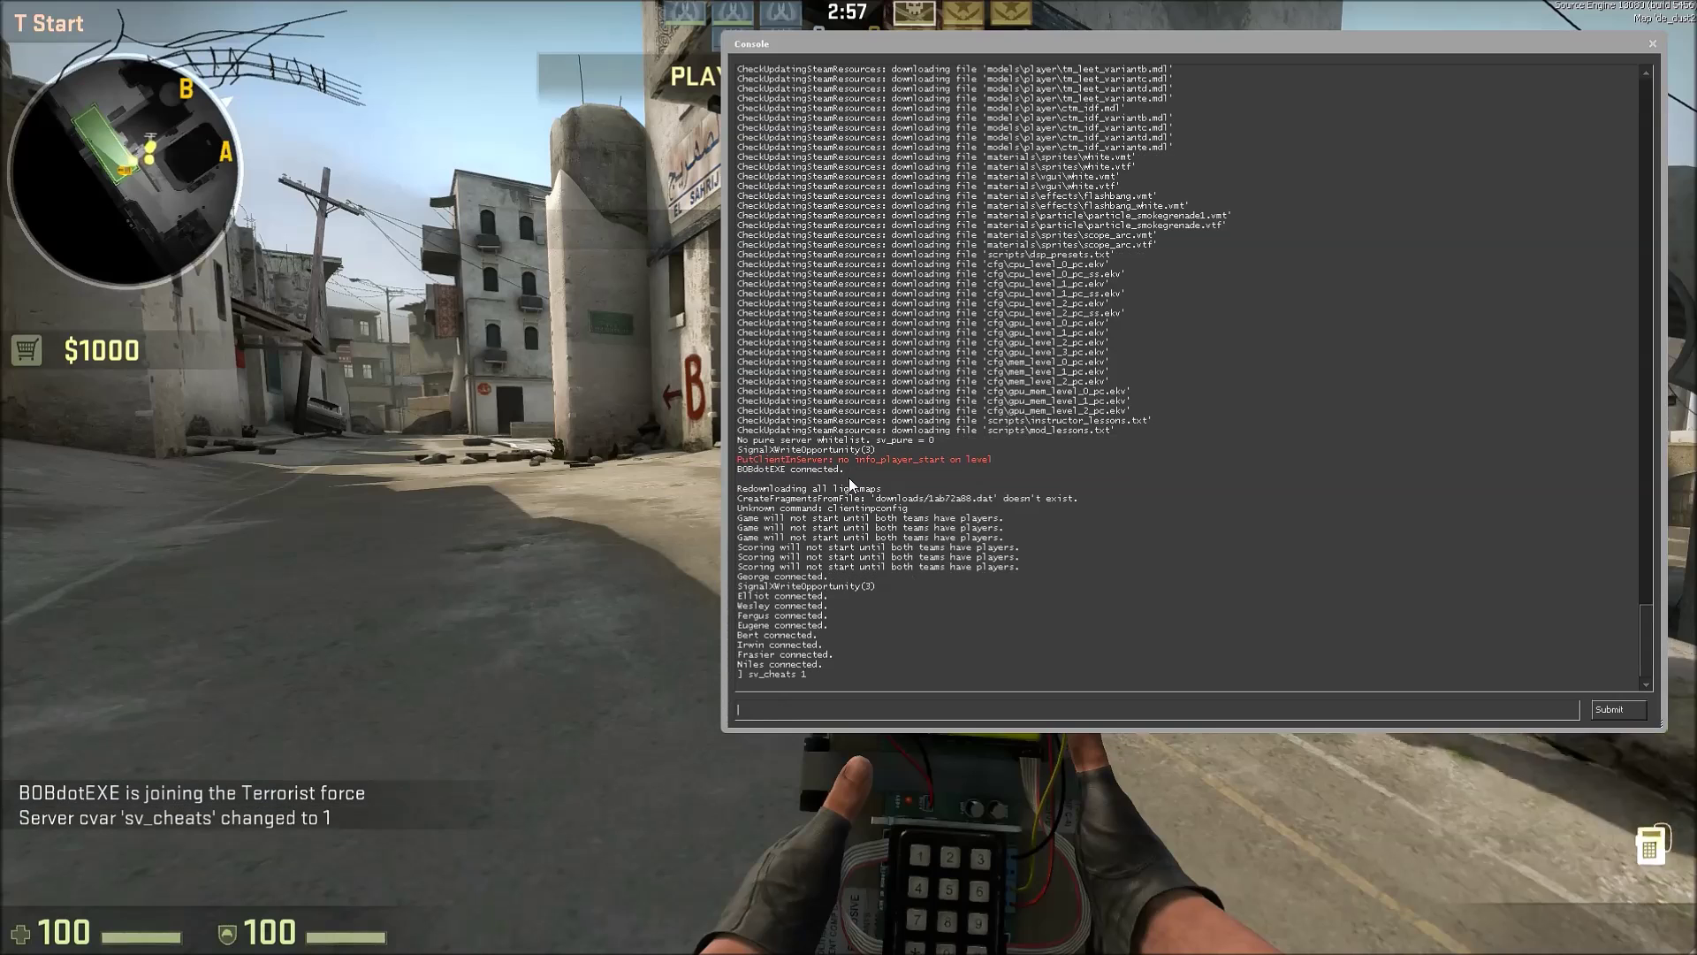
{"action": "type", "text": "impulse 101"}
{"action": "key", "text": "Return"}
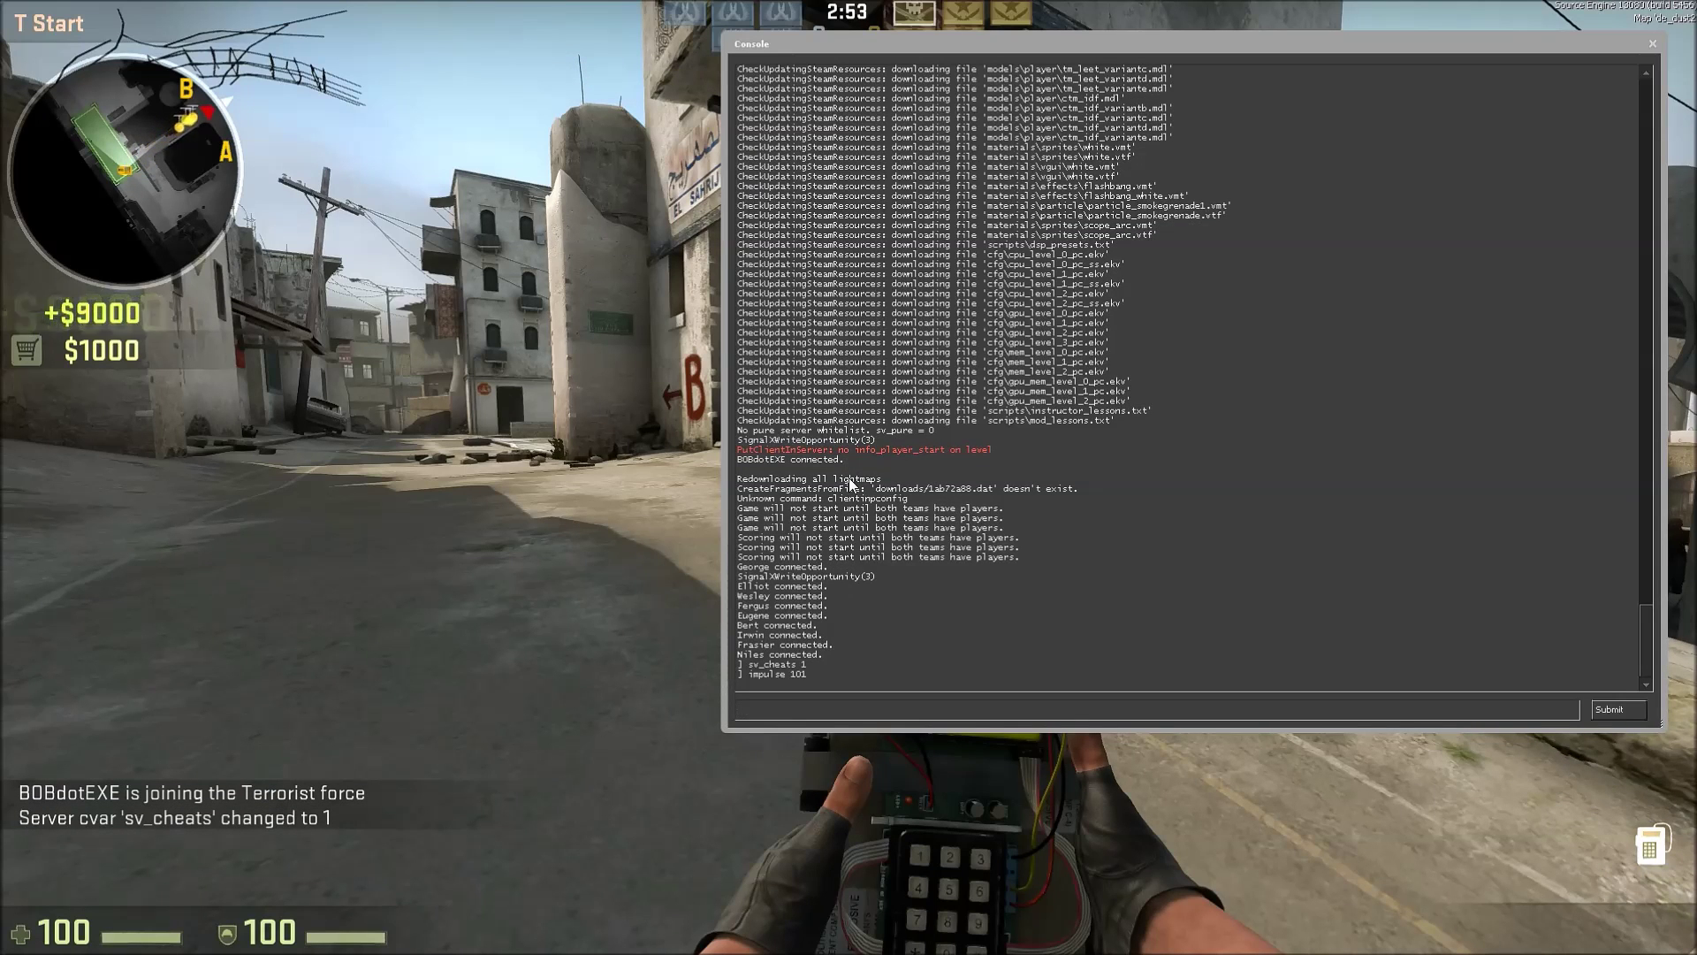
Close the console and buy the AK-47 from the rifles selection
{"action": "key", "text": "grave"}
{"action": "key", "text": "b"}
{"action": "left_click", "coordinate": [692, 610]}
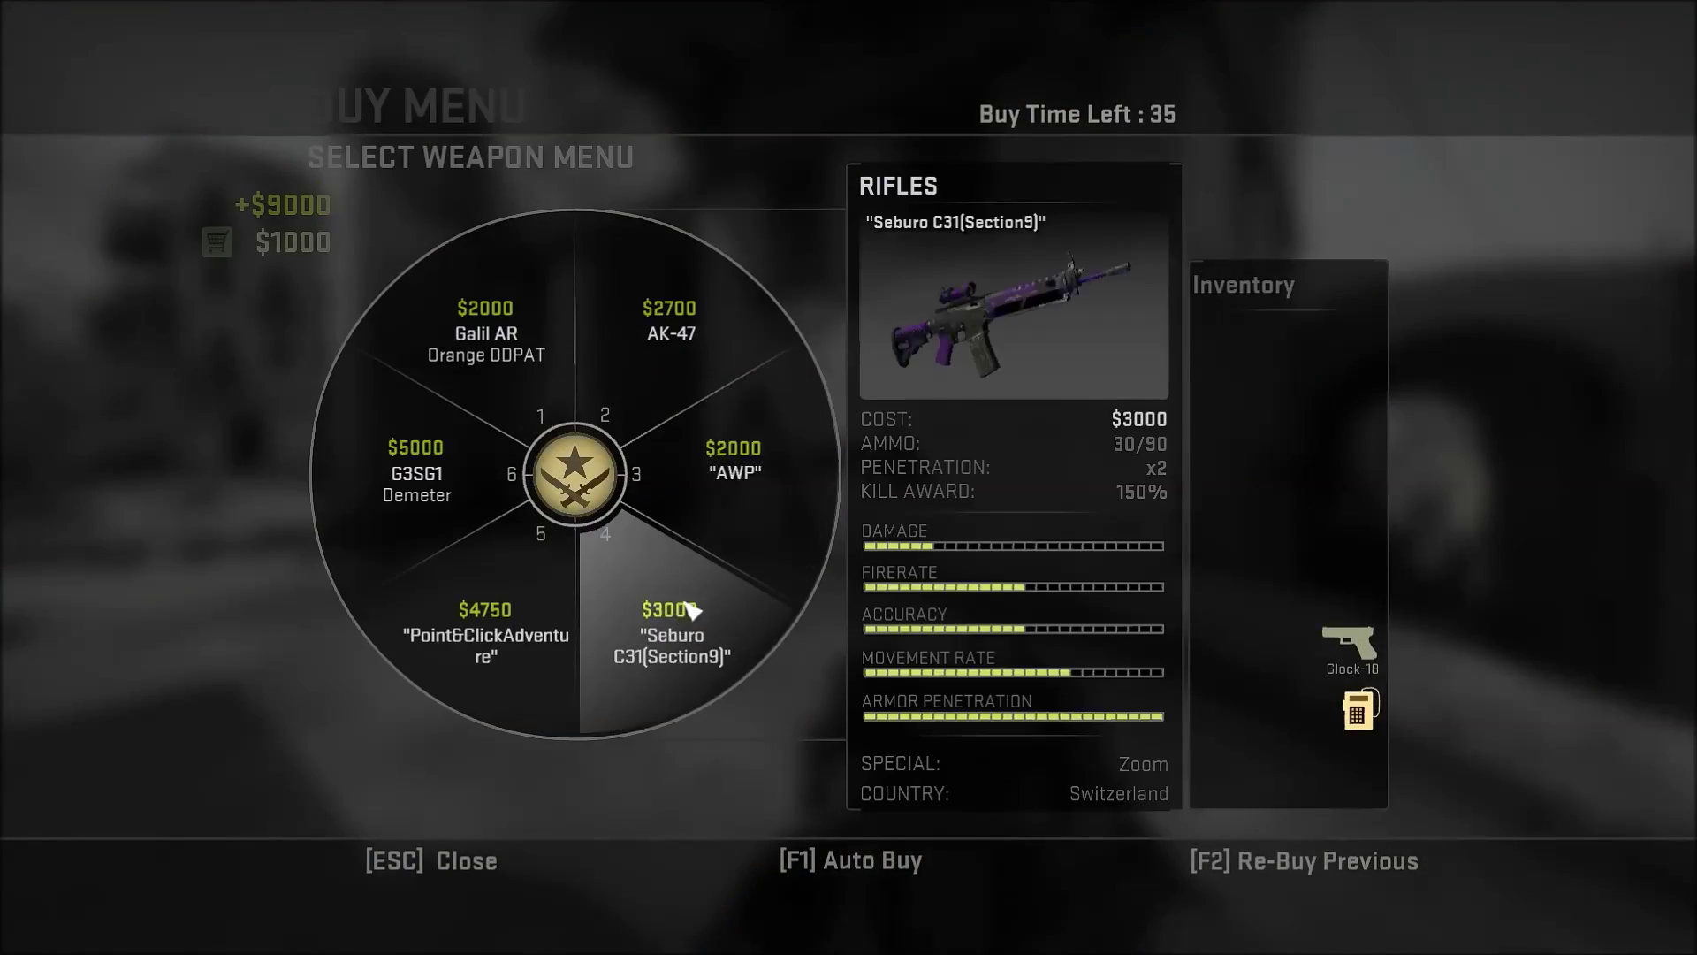
{"action": "left_click", "coordinate": [699, 382]}
{"action": "key", "text": "Escape"}
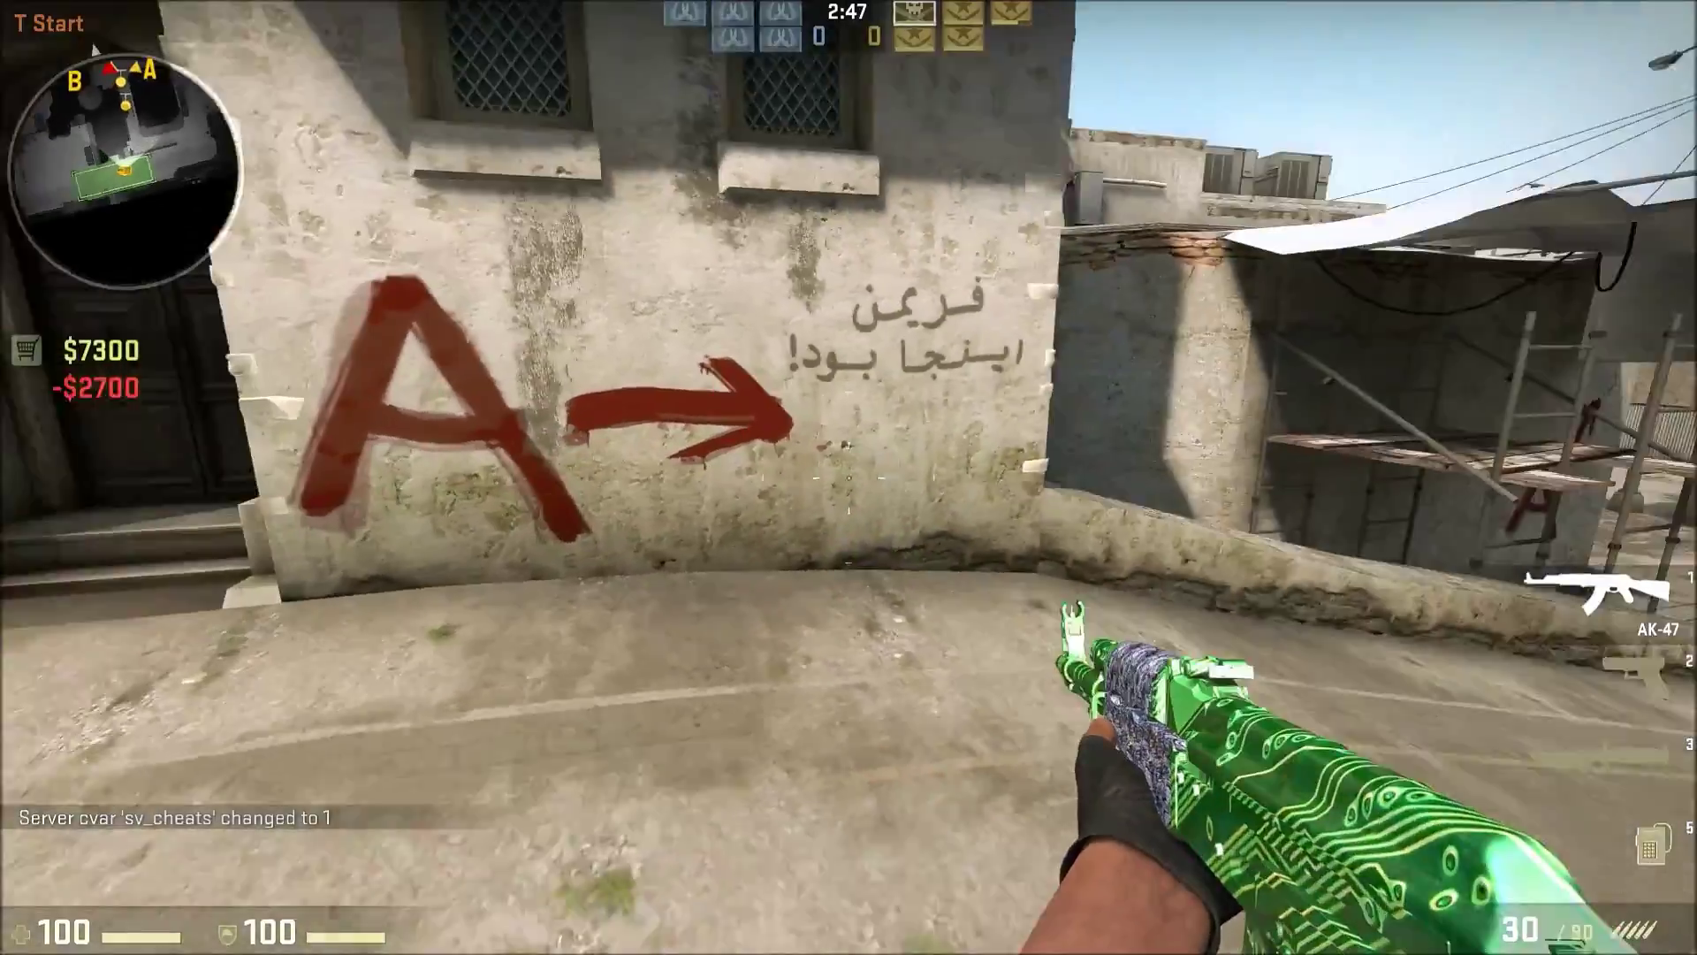
Inspect the reskinned AK-47 up close around the Terrorist spawn to check how the new texture looks
{"action": "key", "text": "s"}
{"action": "key", "text": "w"}
{"action": "key", "text": "f"}
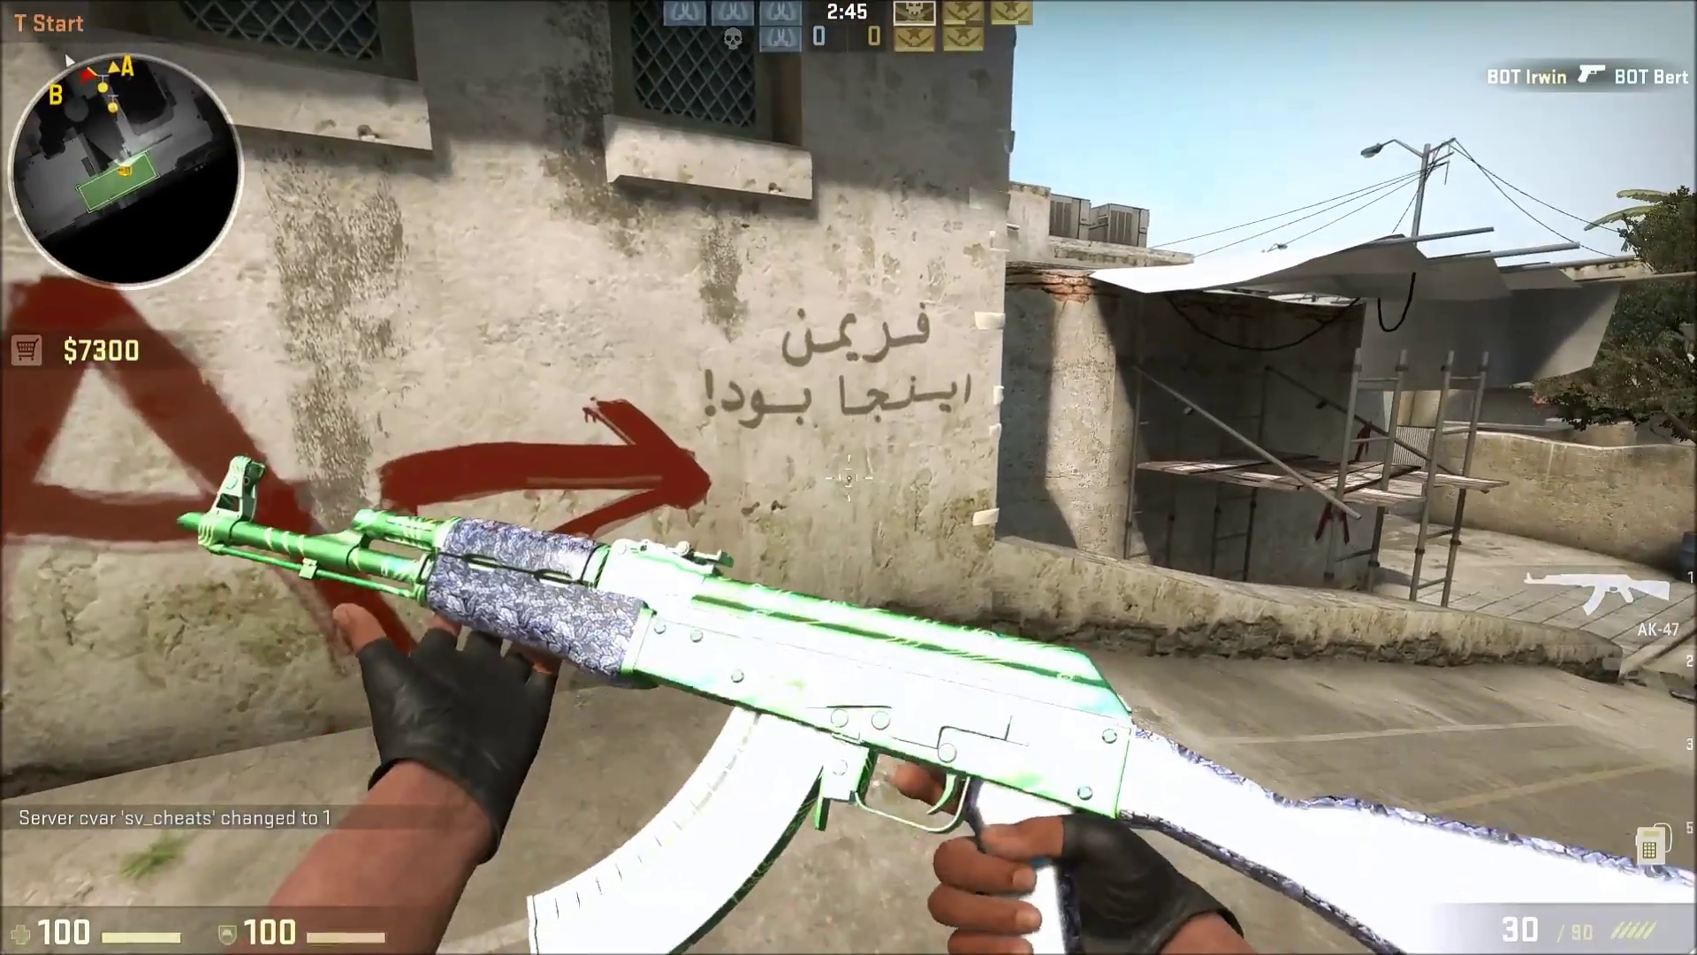
{"action": "key", "text": "s"}
{"action": "key", "text": "w"}
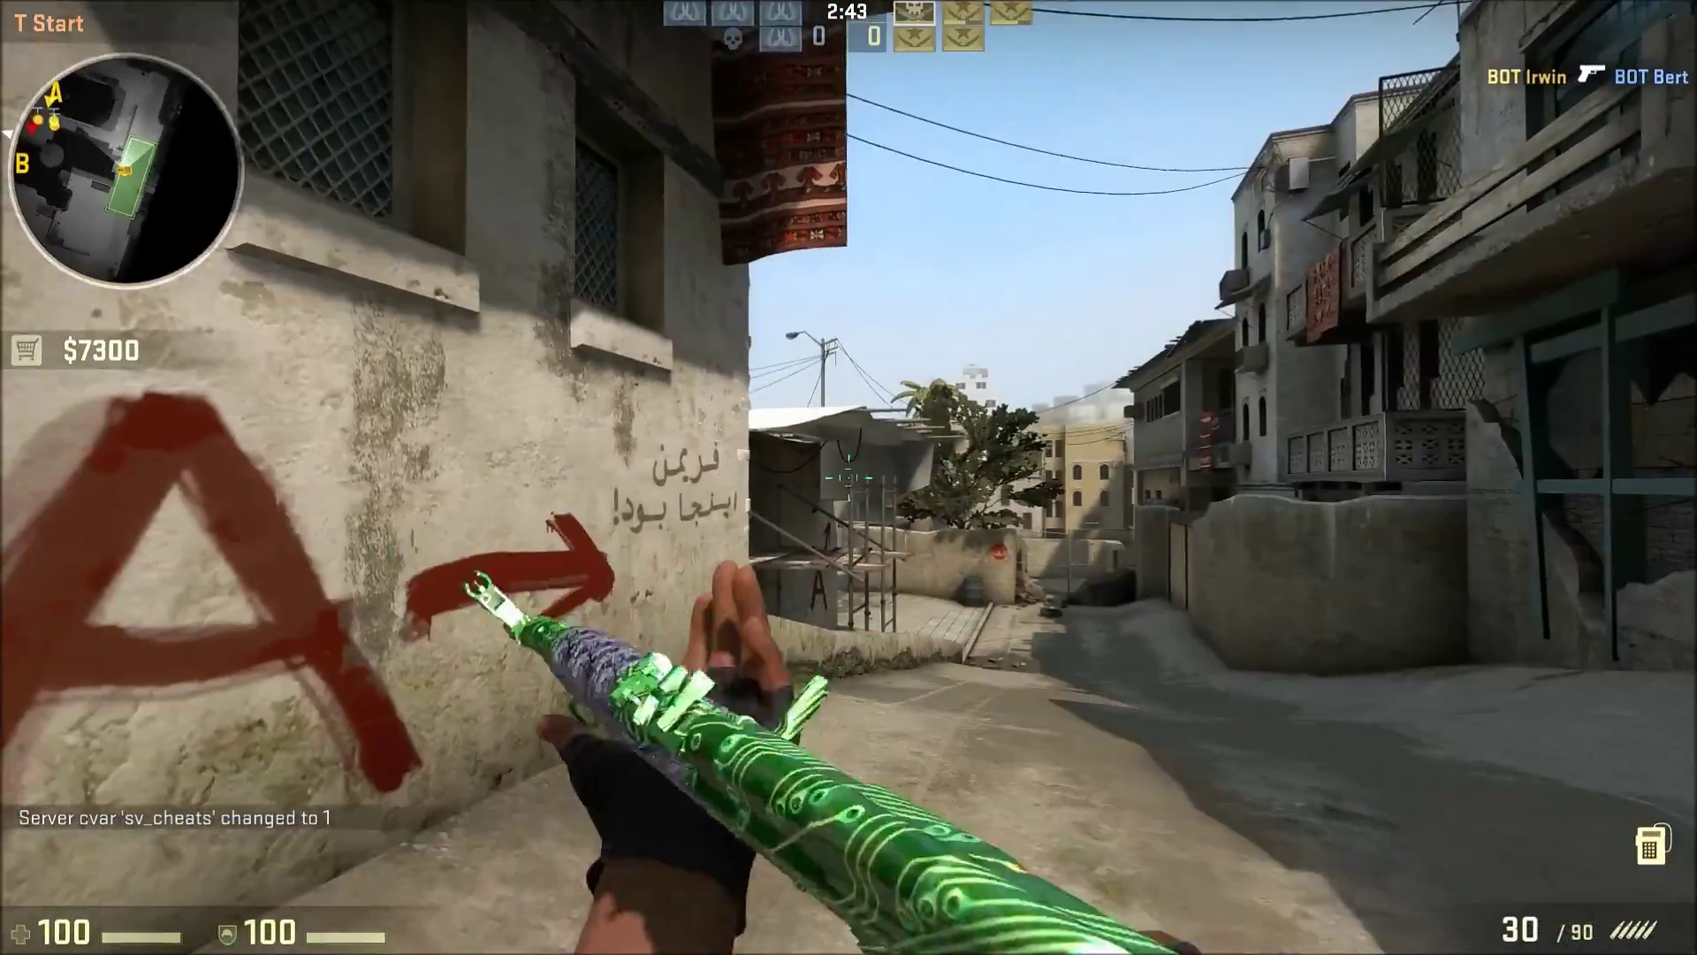
{"action": "key", "text": "w"}
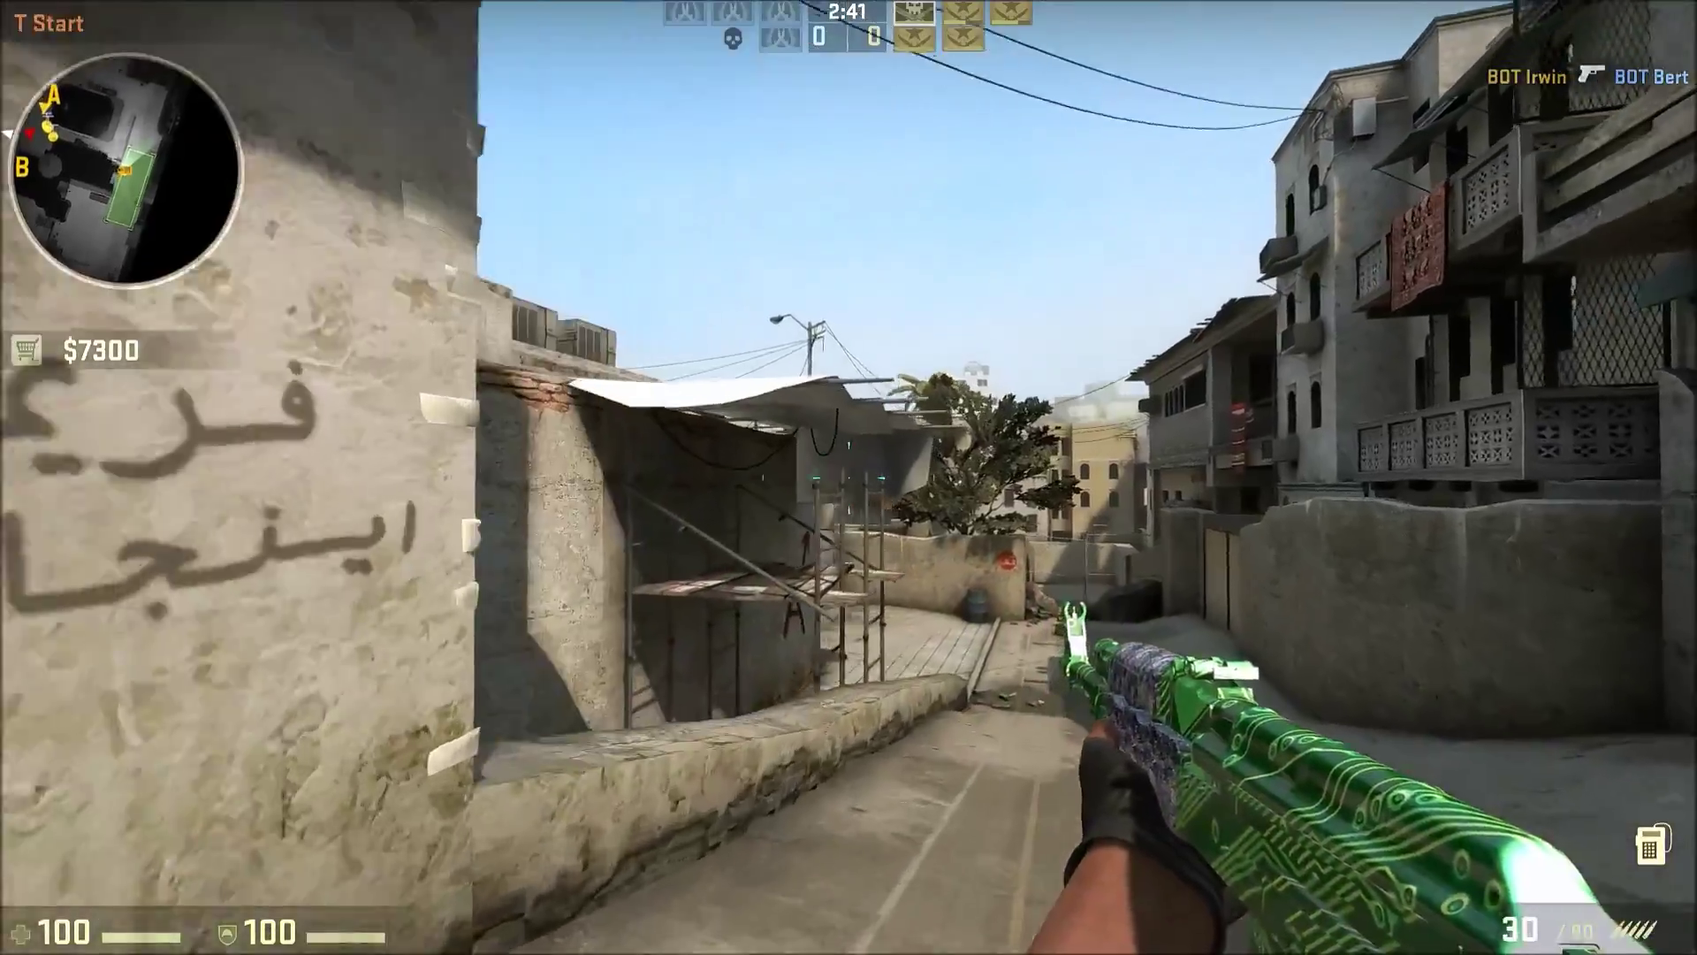
{"action": "key", "text": "w"}
{"action": "key", "text": "f"}
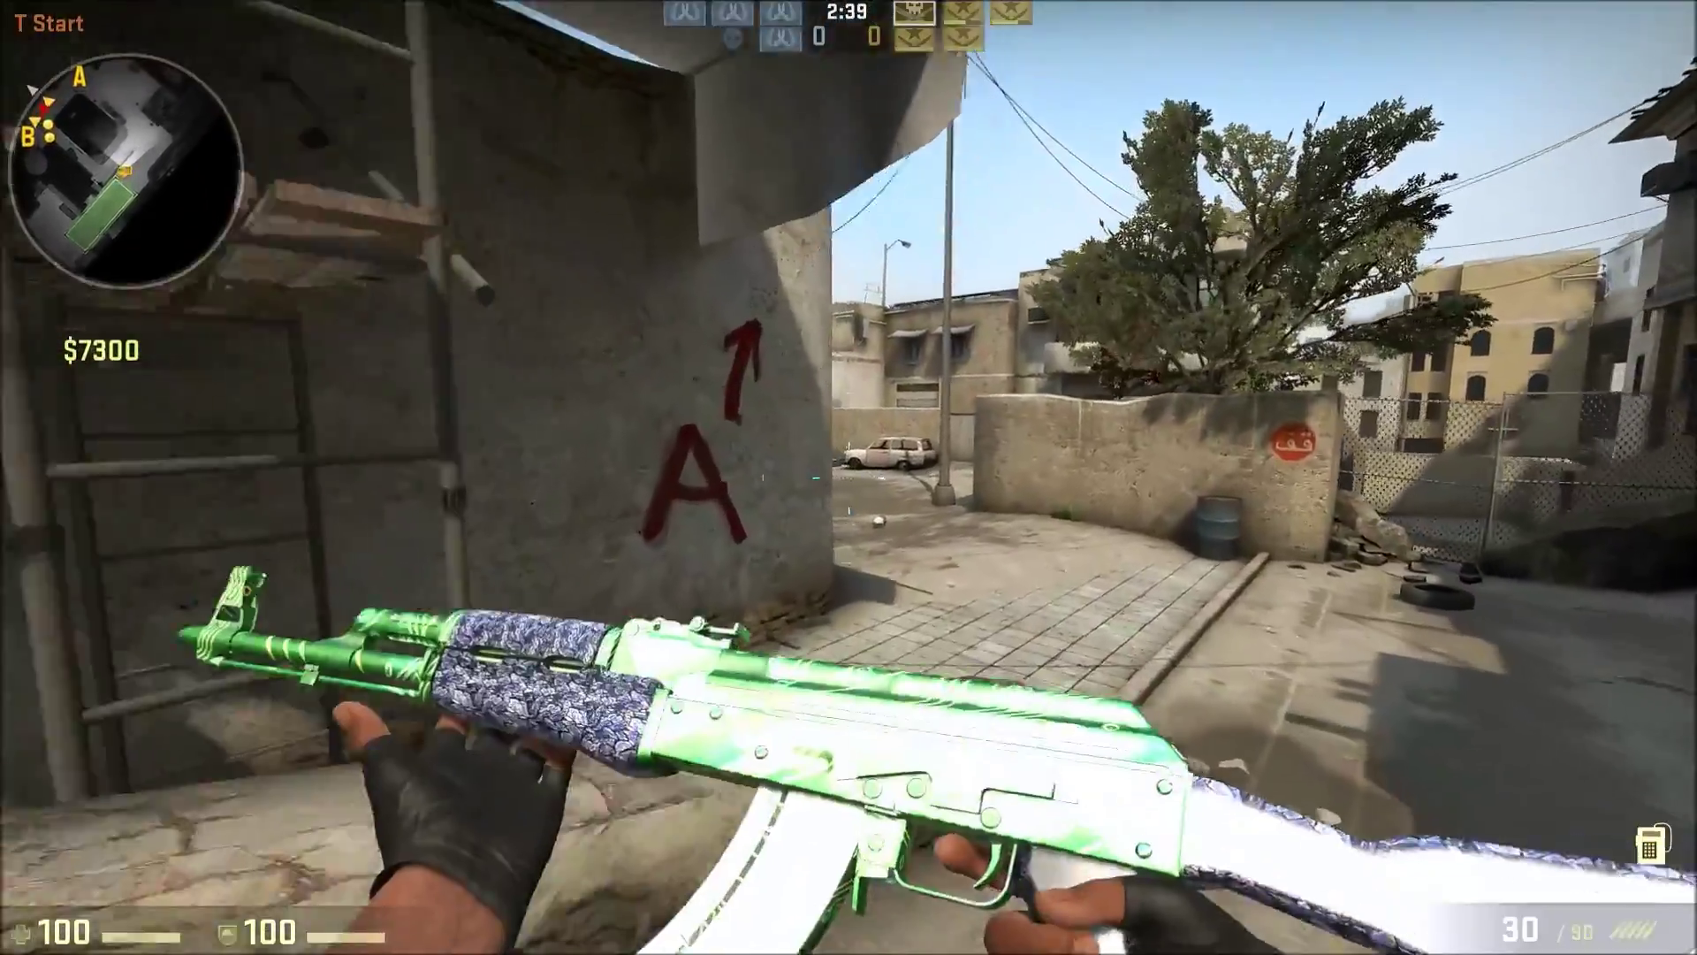
Walk through Outside Long to Top of Mid and inspect the AK-47 skin on the way
{"action": "key", "text": "w"}
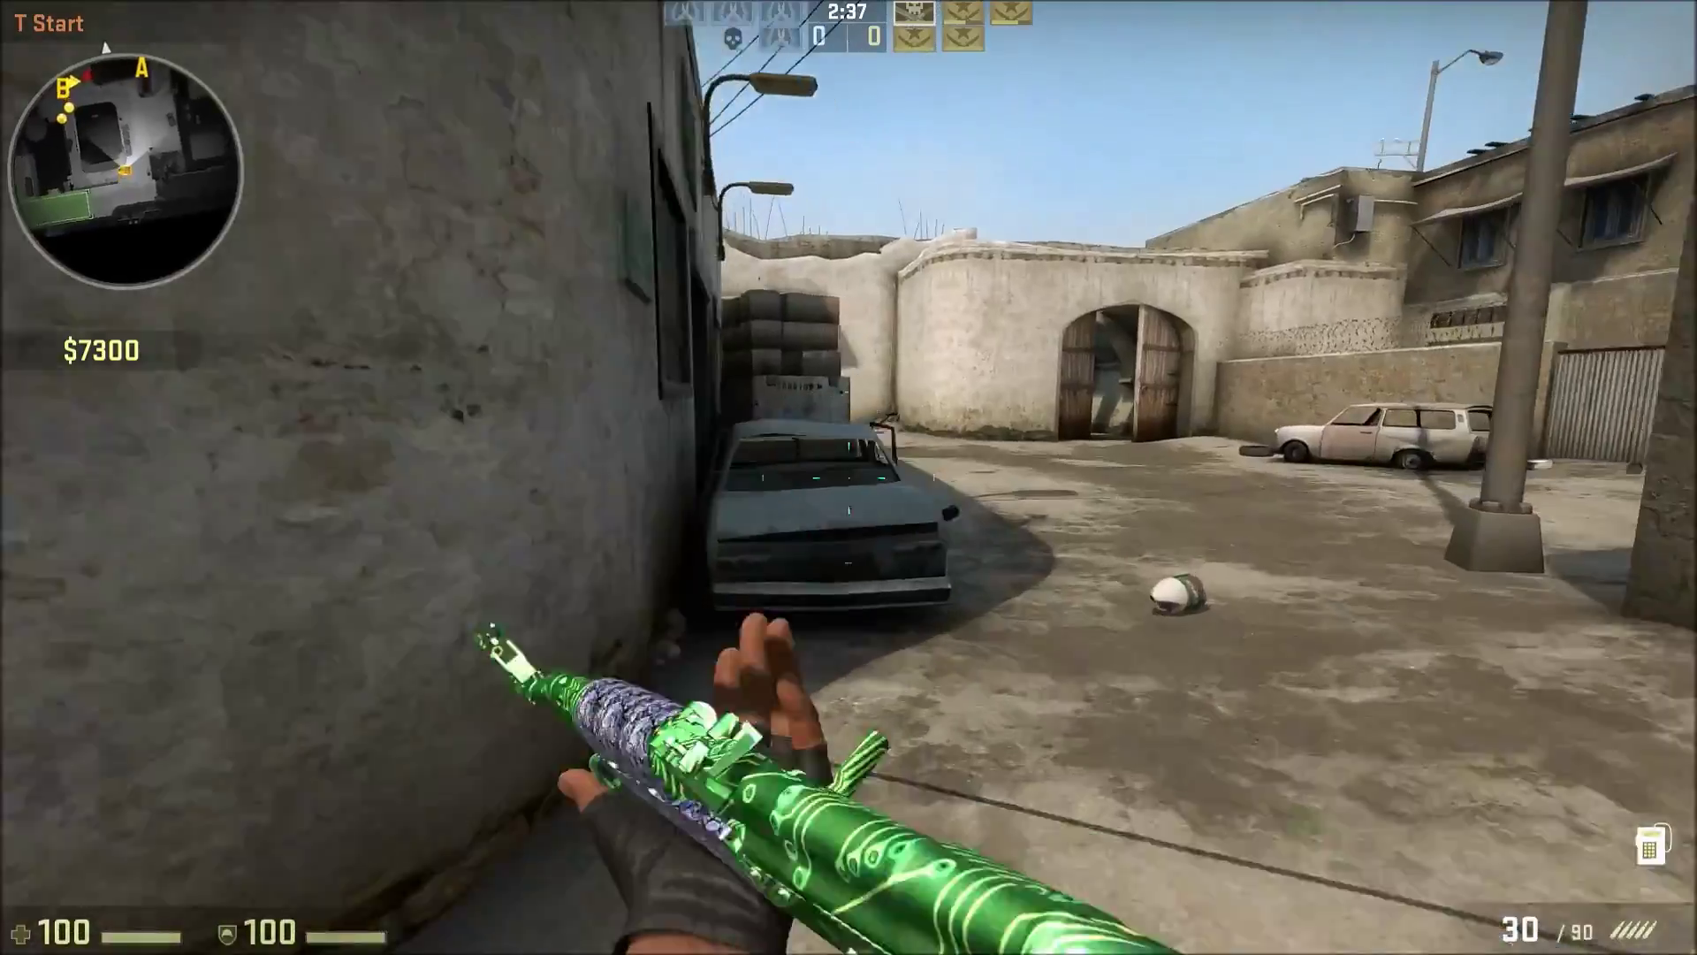
{"action": "key", "text": "w"}
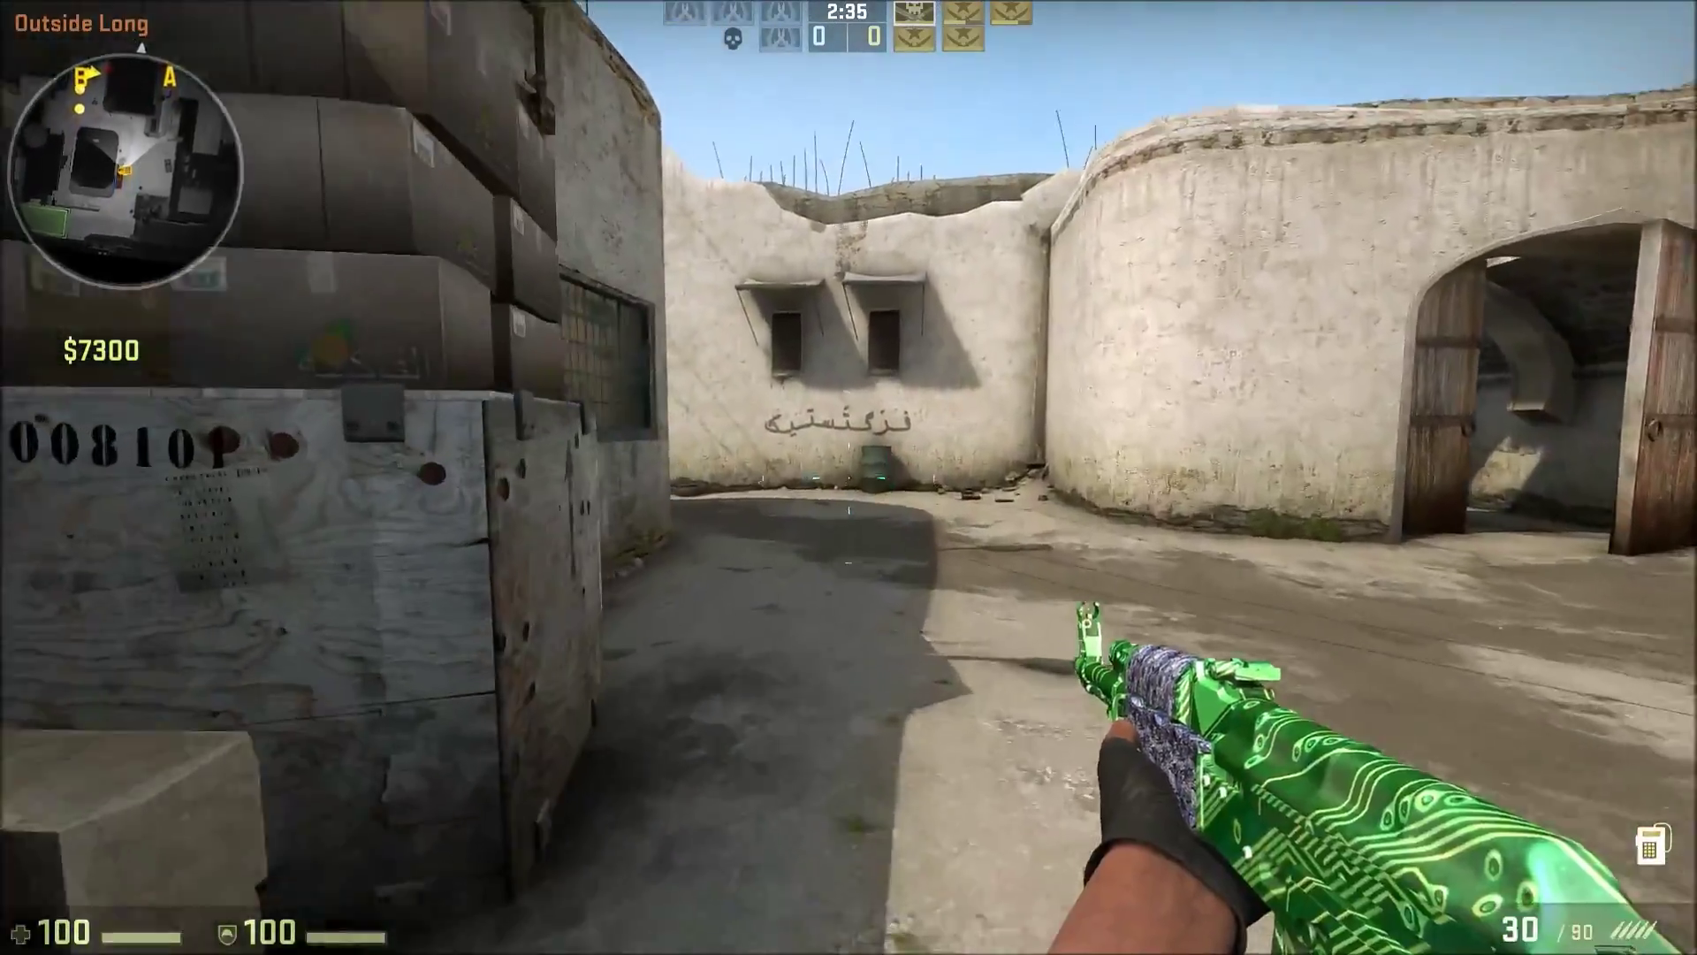
{"action": "key", "text": "w"}
{"action": "key", "text": "f"}
{"action": "key", "text": "w"}
{"action": "key", "text": "w"}
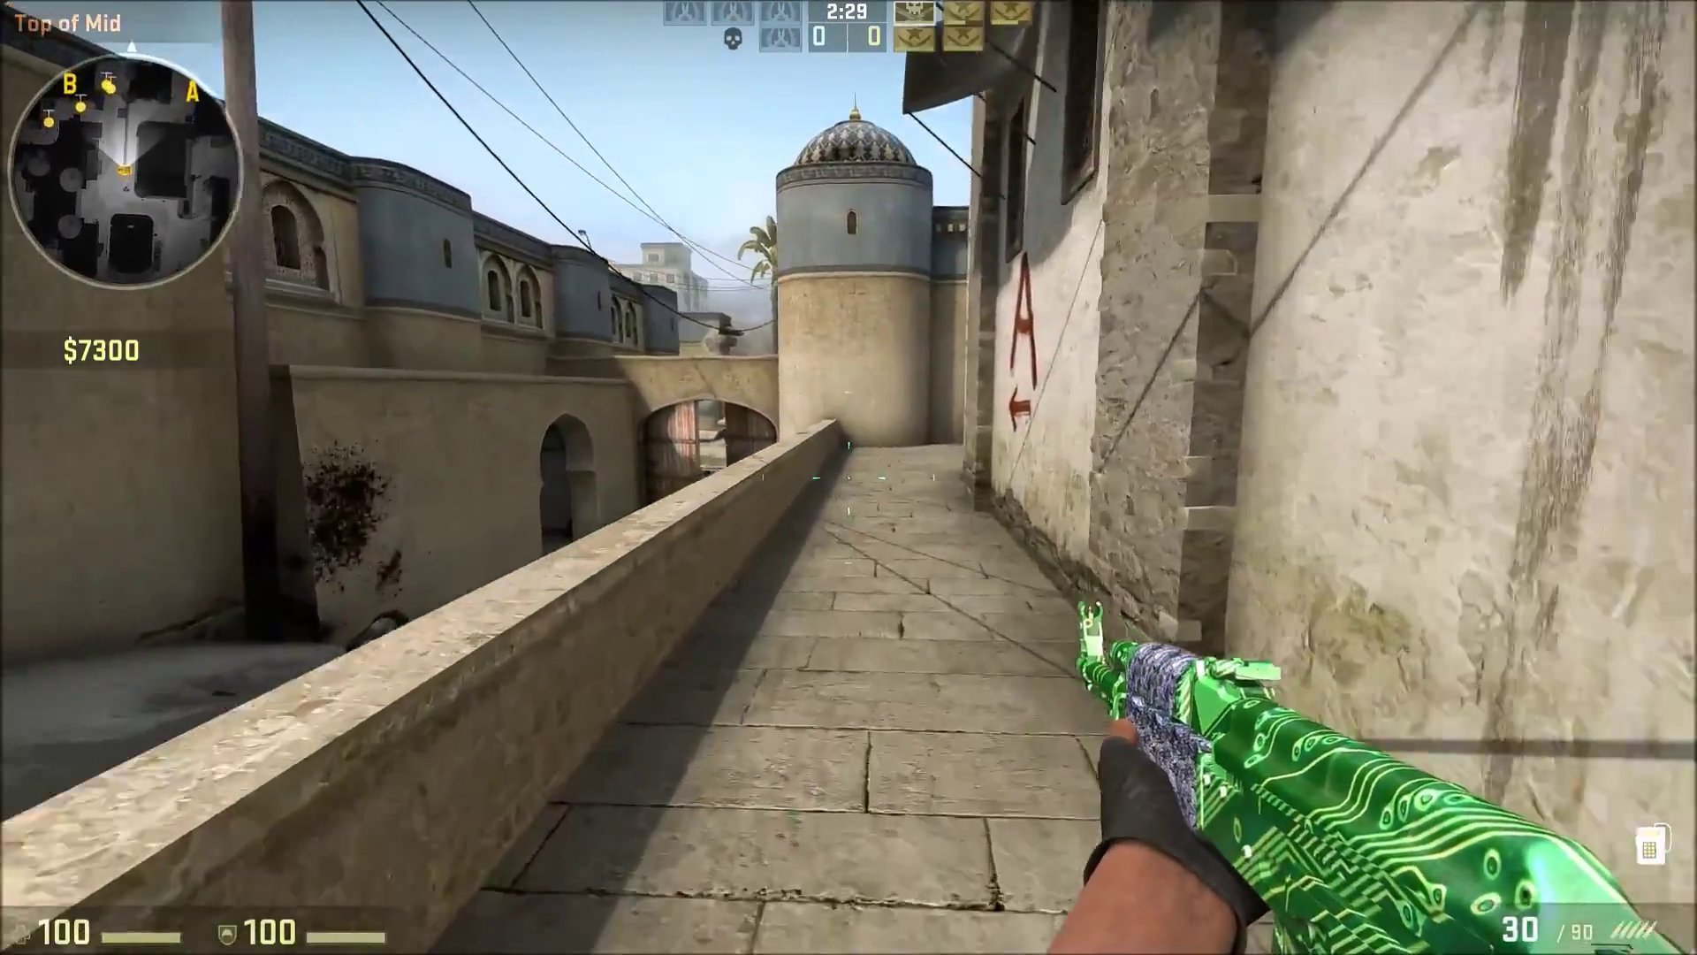
Carry the AK-47 along Catwalk and Short Stairs to Extended A, examining the skin in sun and shade
{"action": "key", "text": "w"}
{"action": "key", "text": "w"}
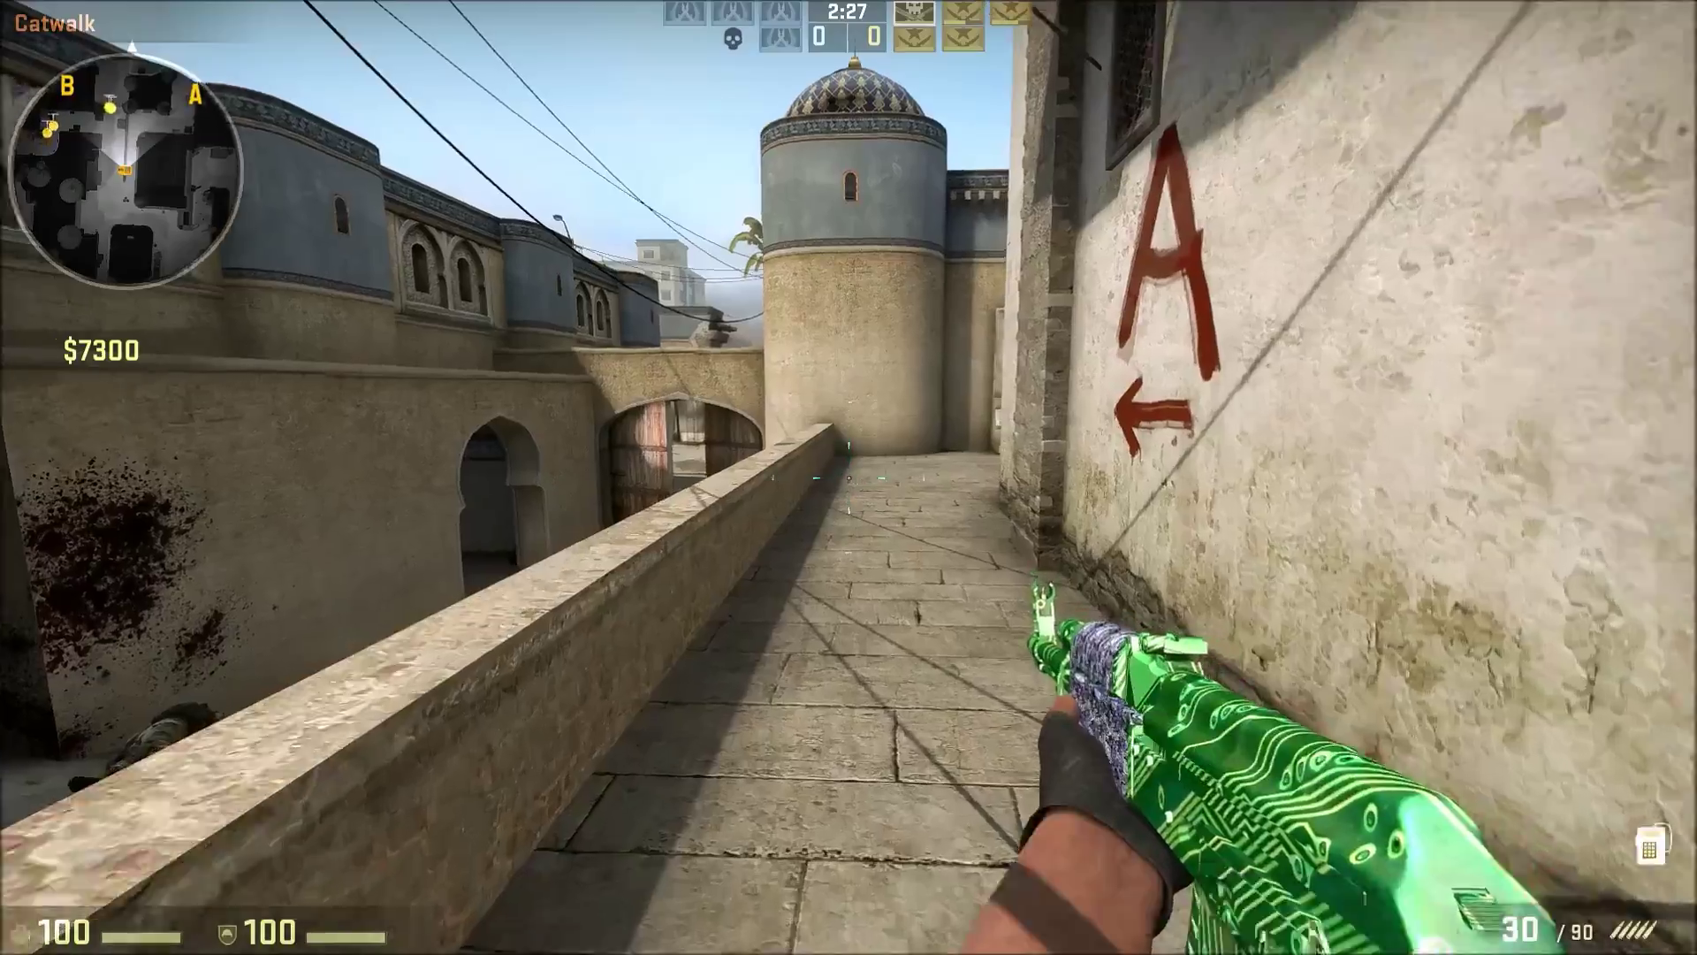
{"action": "key", "text": "w"}
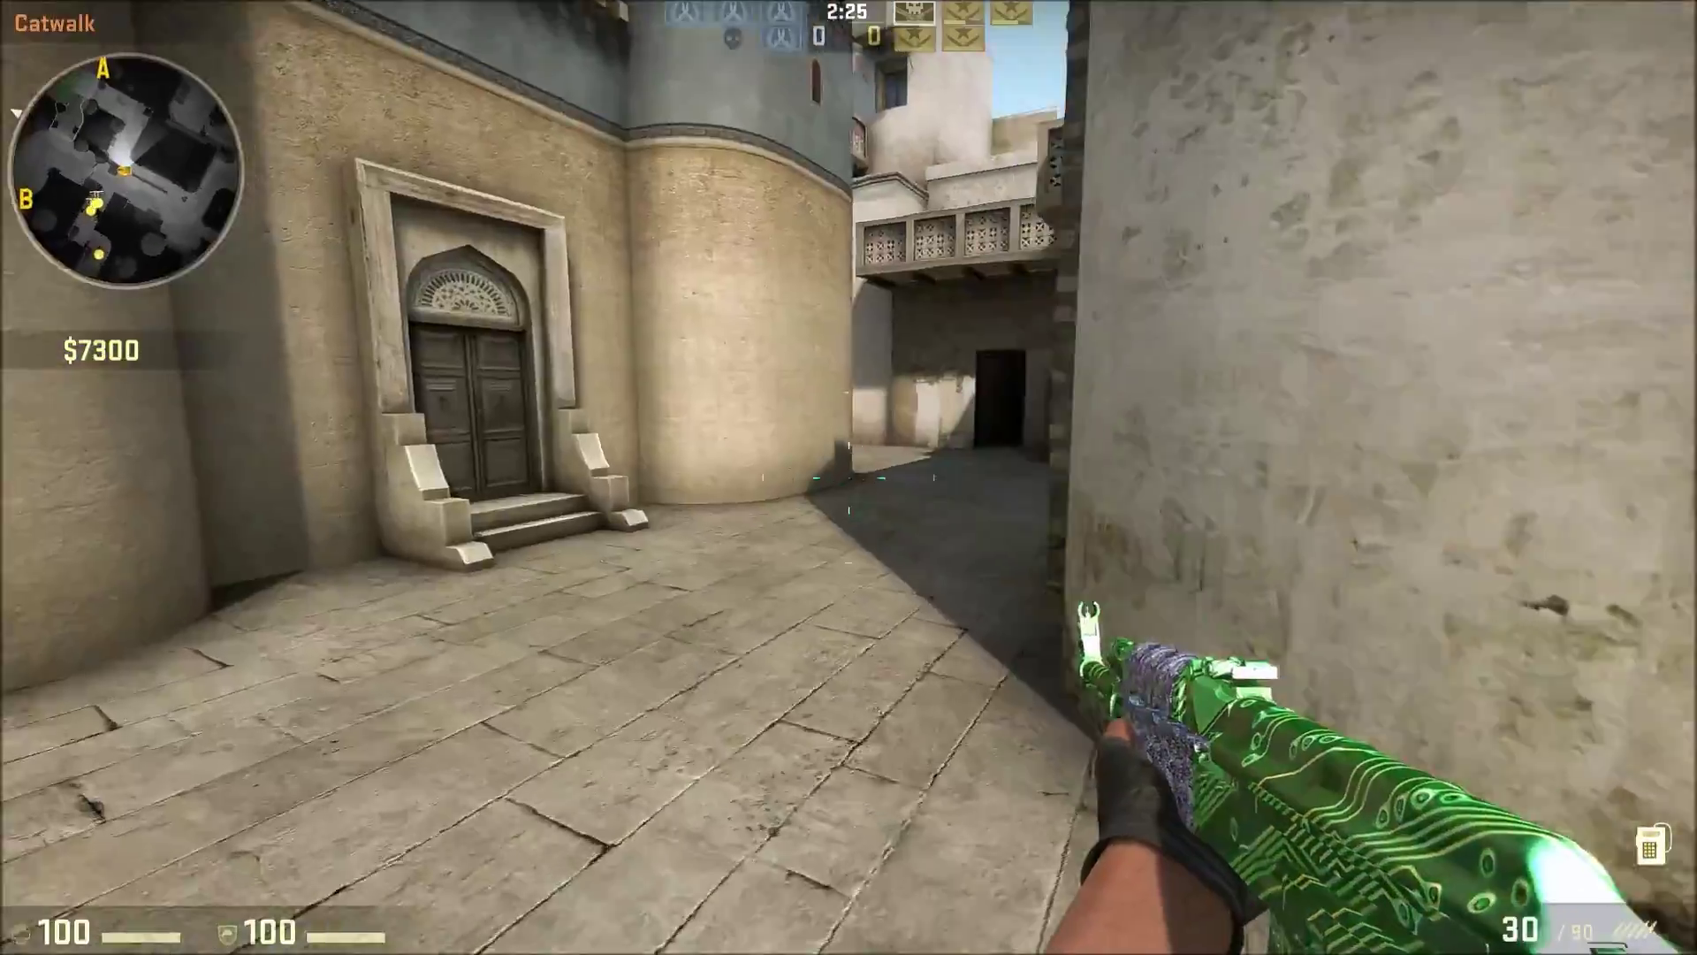
{"action": "key", "text": "w"}
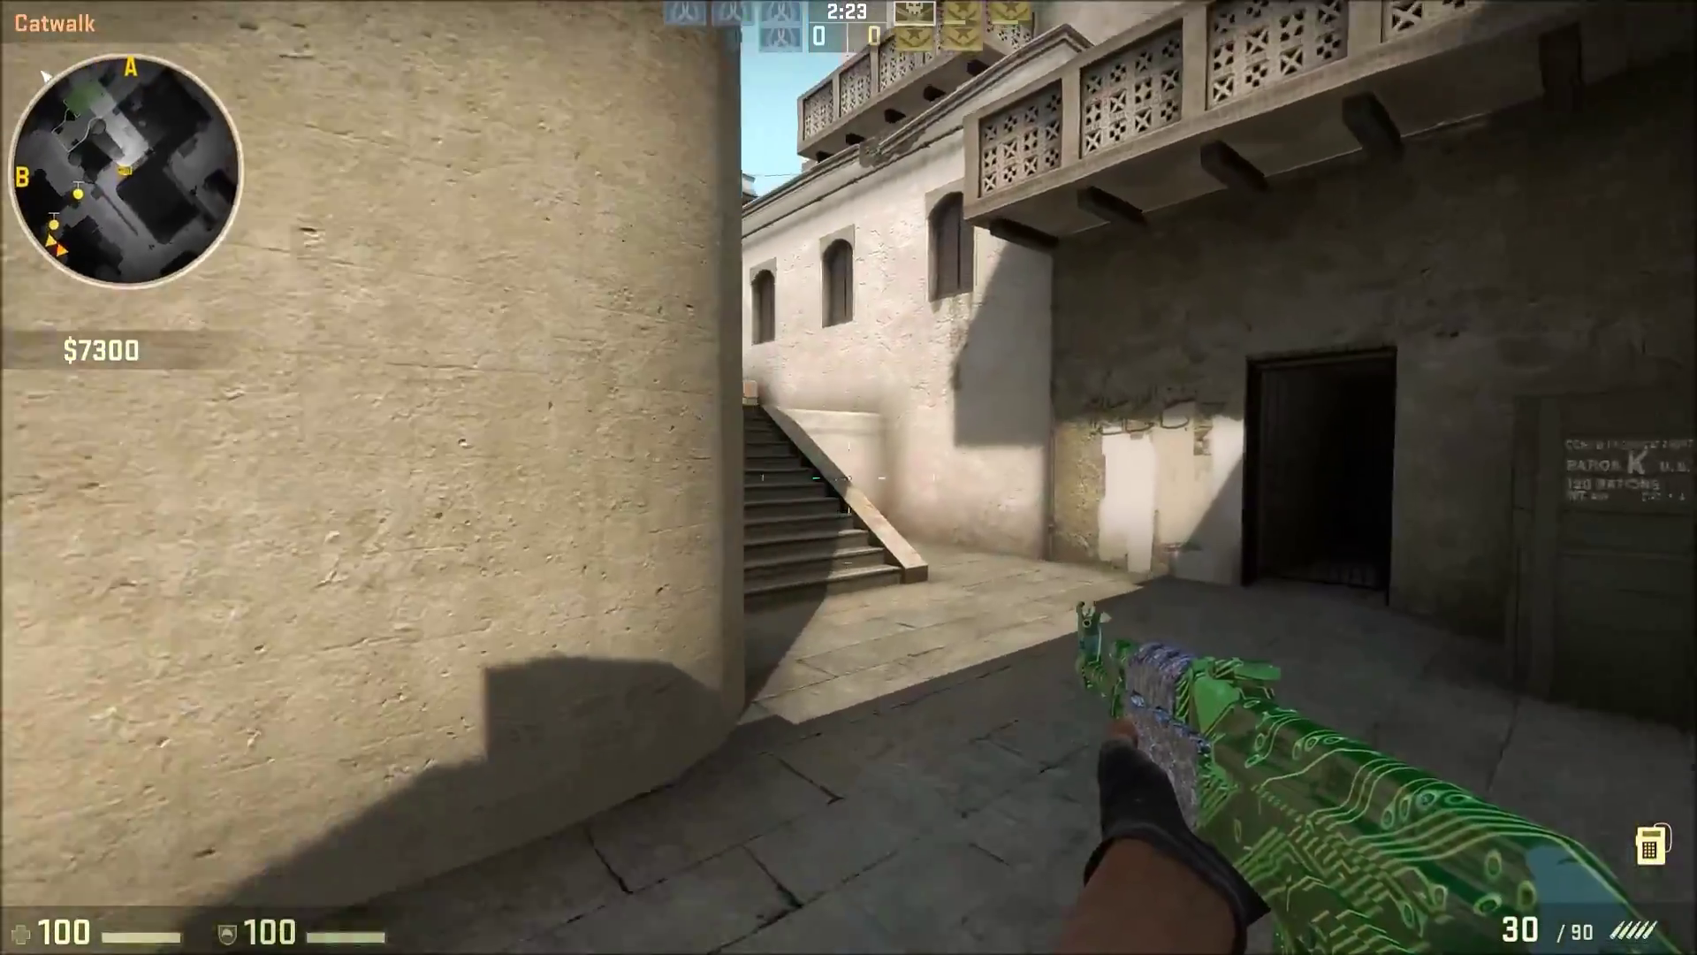
{"action": "key", "text": "w"}
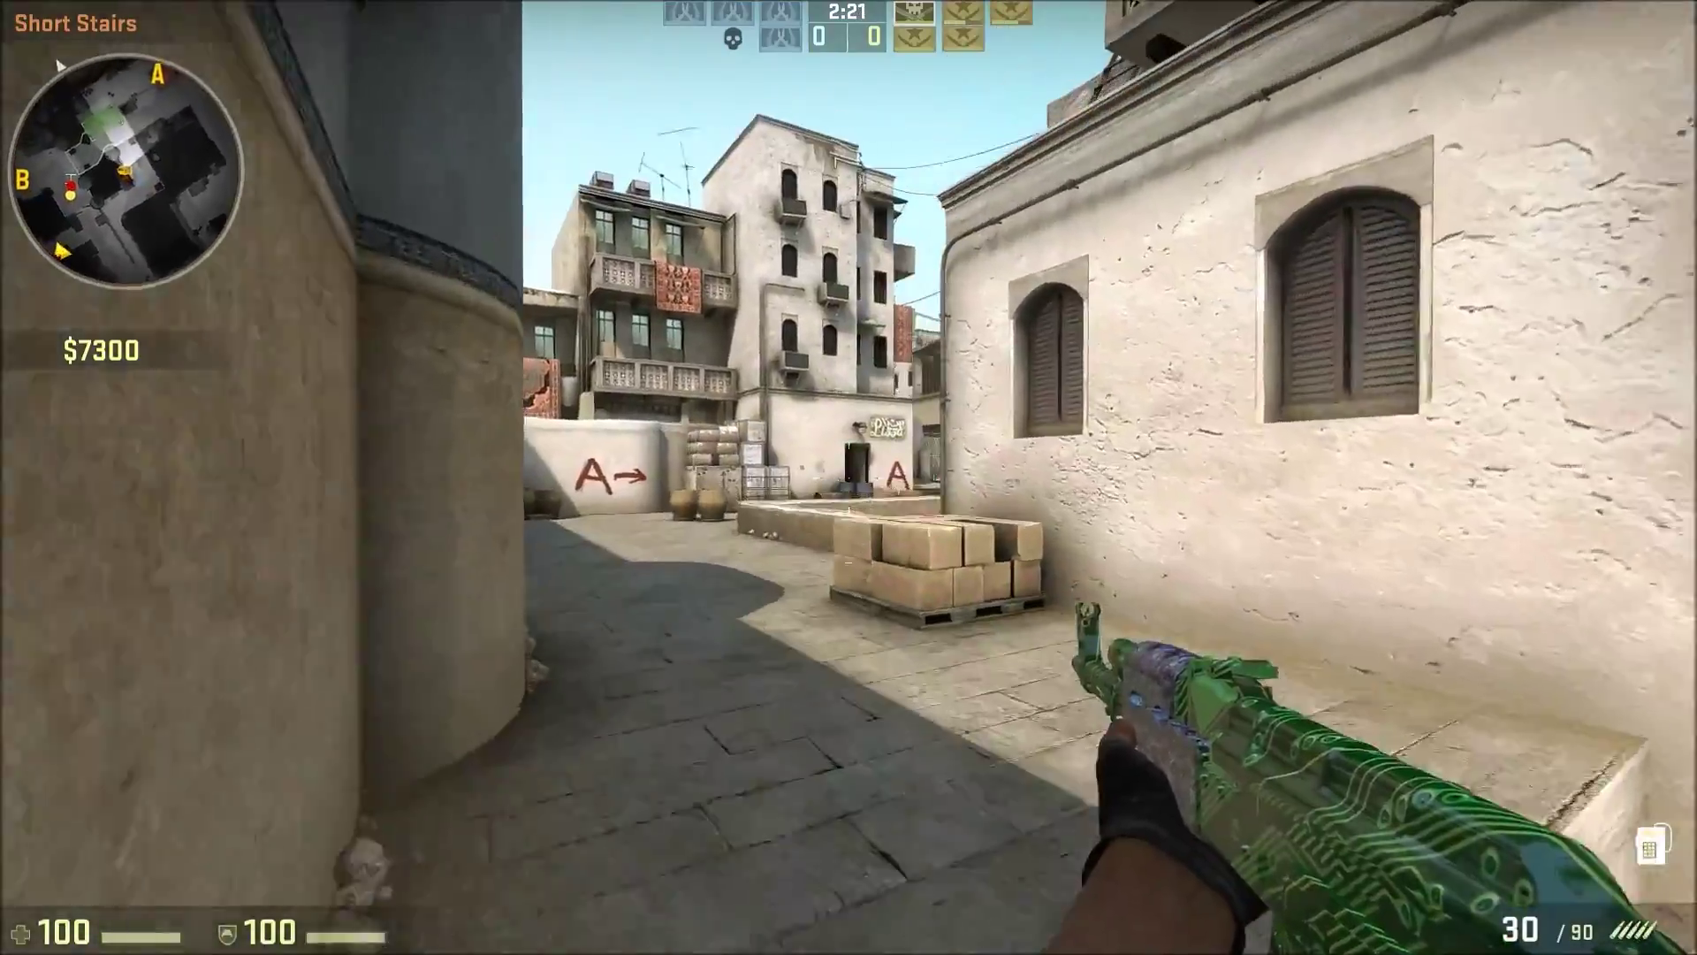
{"action": "key", "text": "w"}
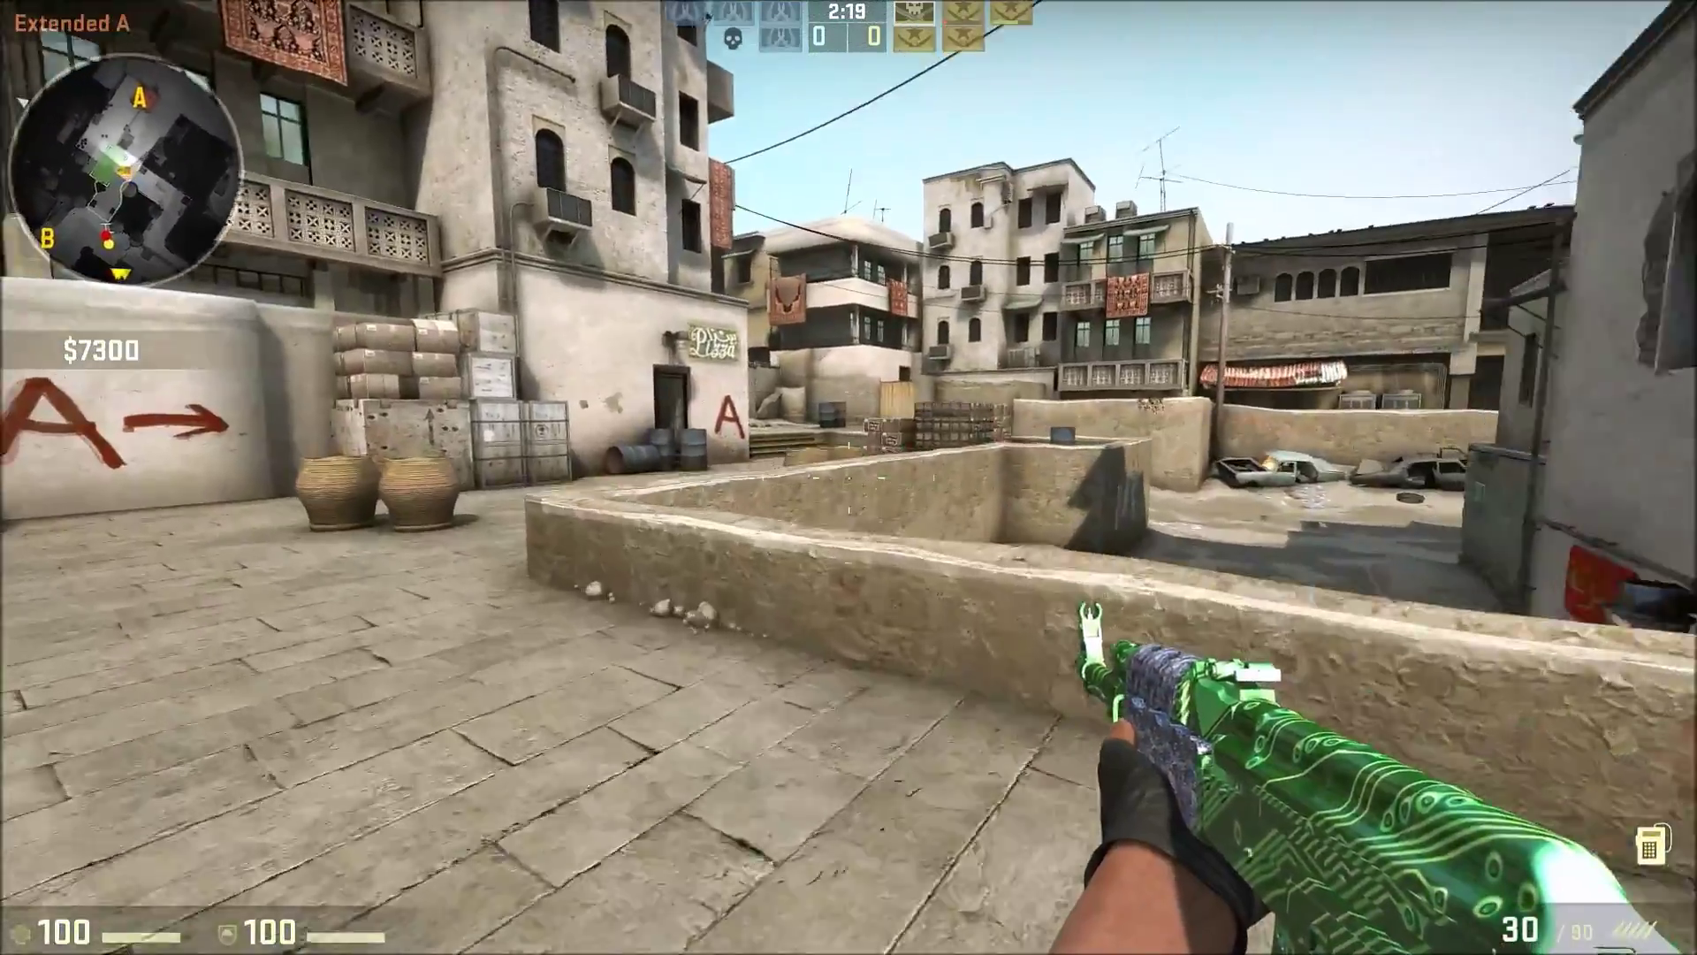
{"action": "key", "text": "w"}
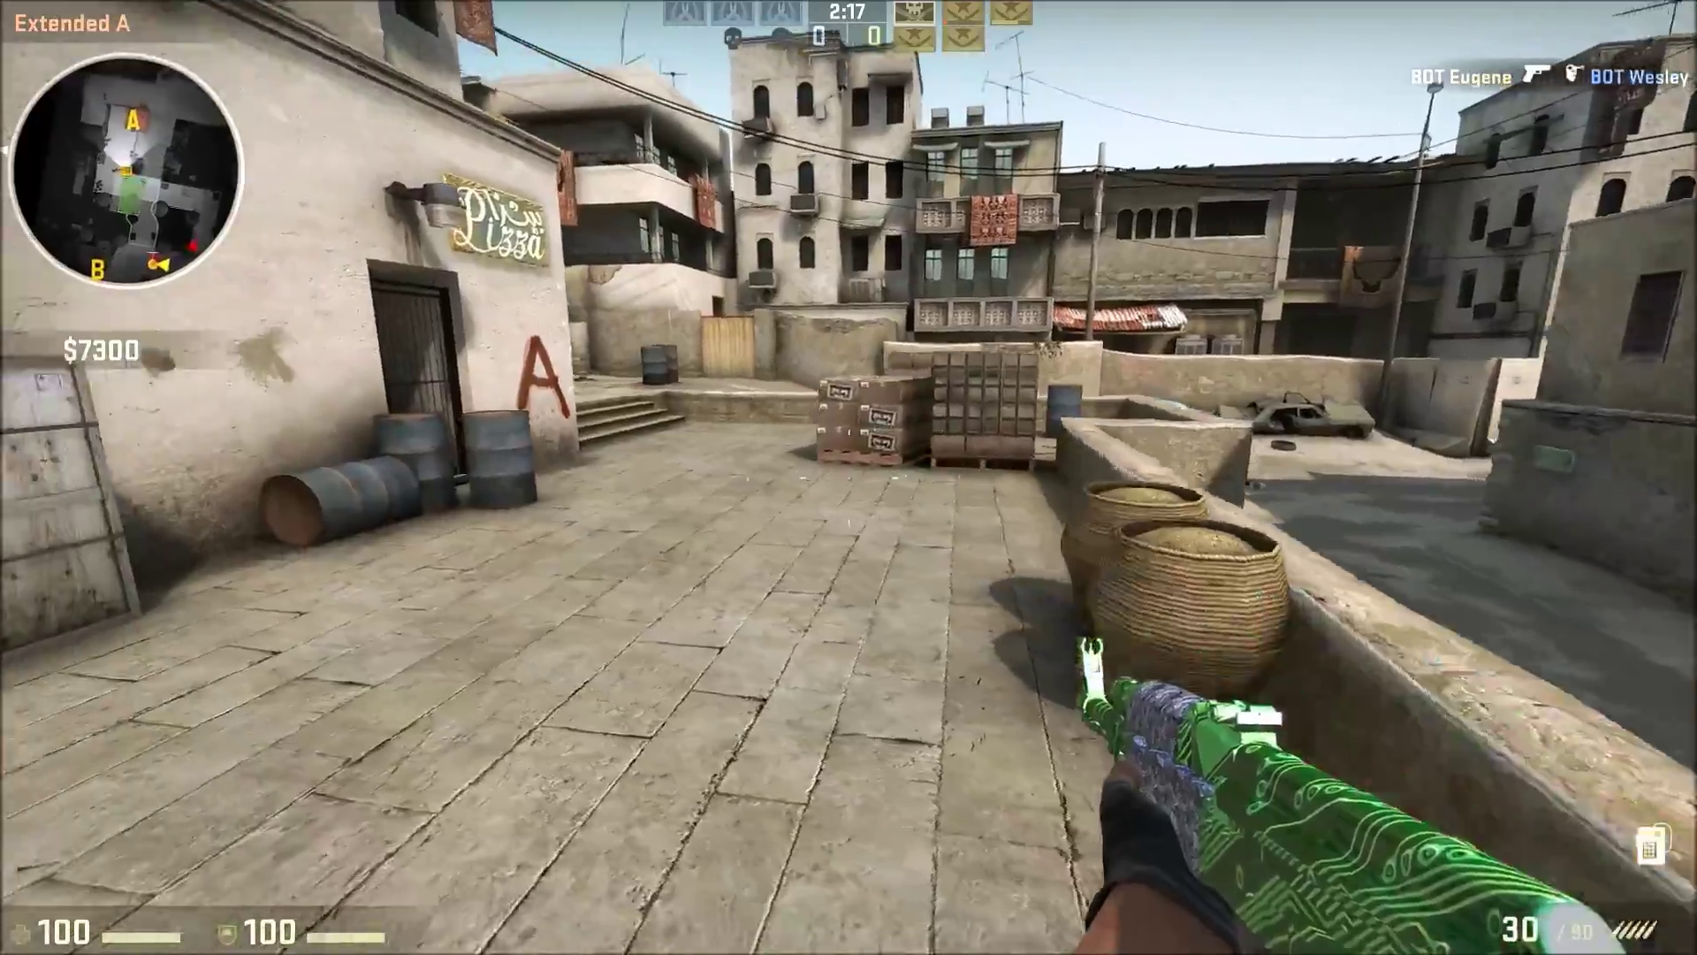
Inspect the AK-47 skin at Bombsite A and move past Back of A onto the red bomb target marking
{"action": "key", "text": "w"}
{"action": "key", "text": "f"}
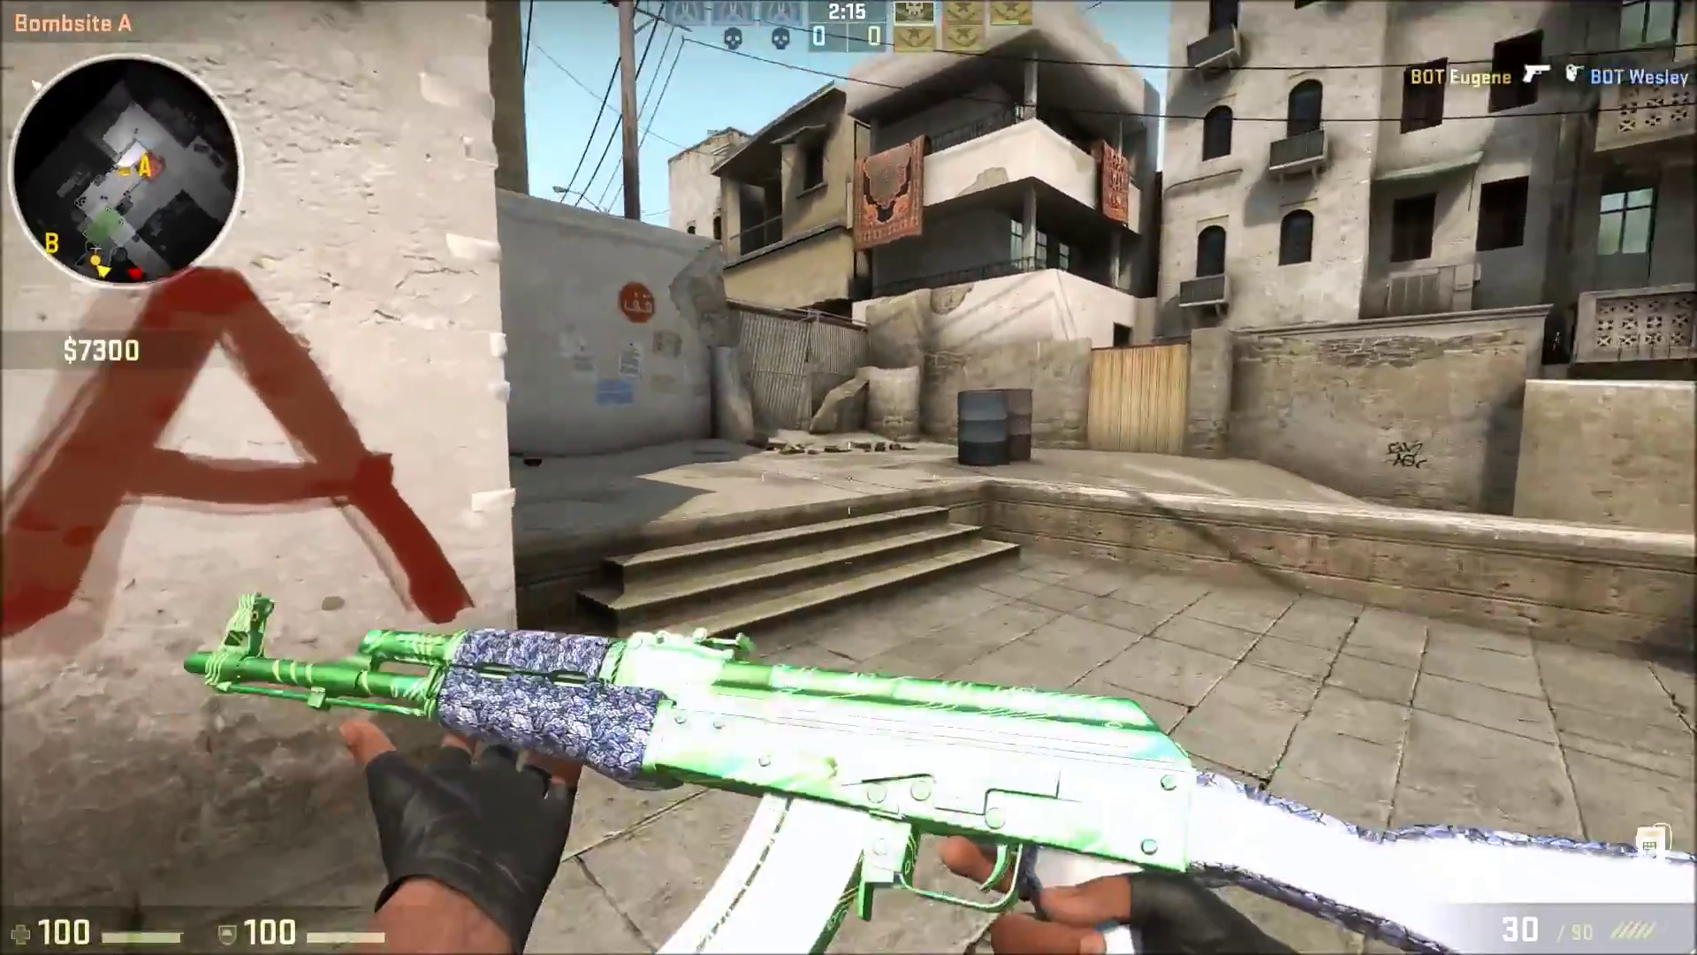
{"action": "key", "text": "w"}
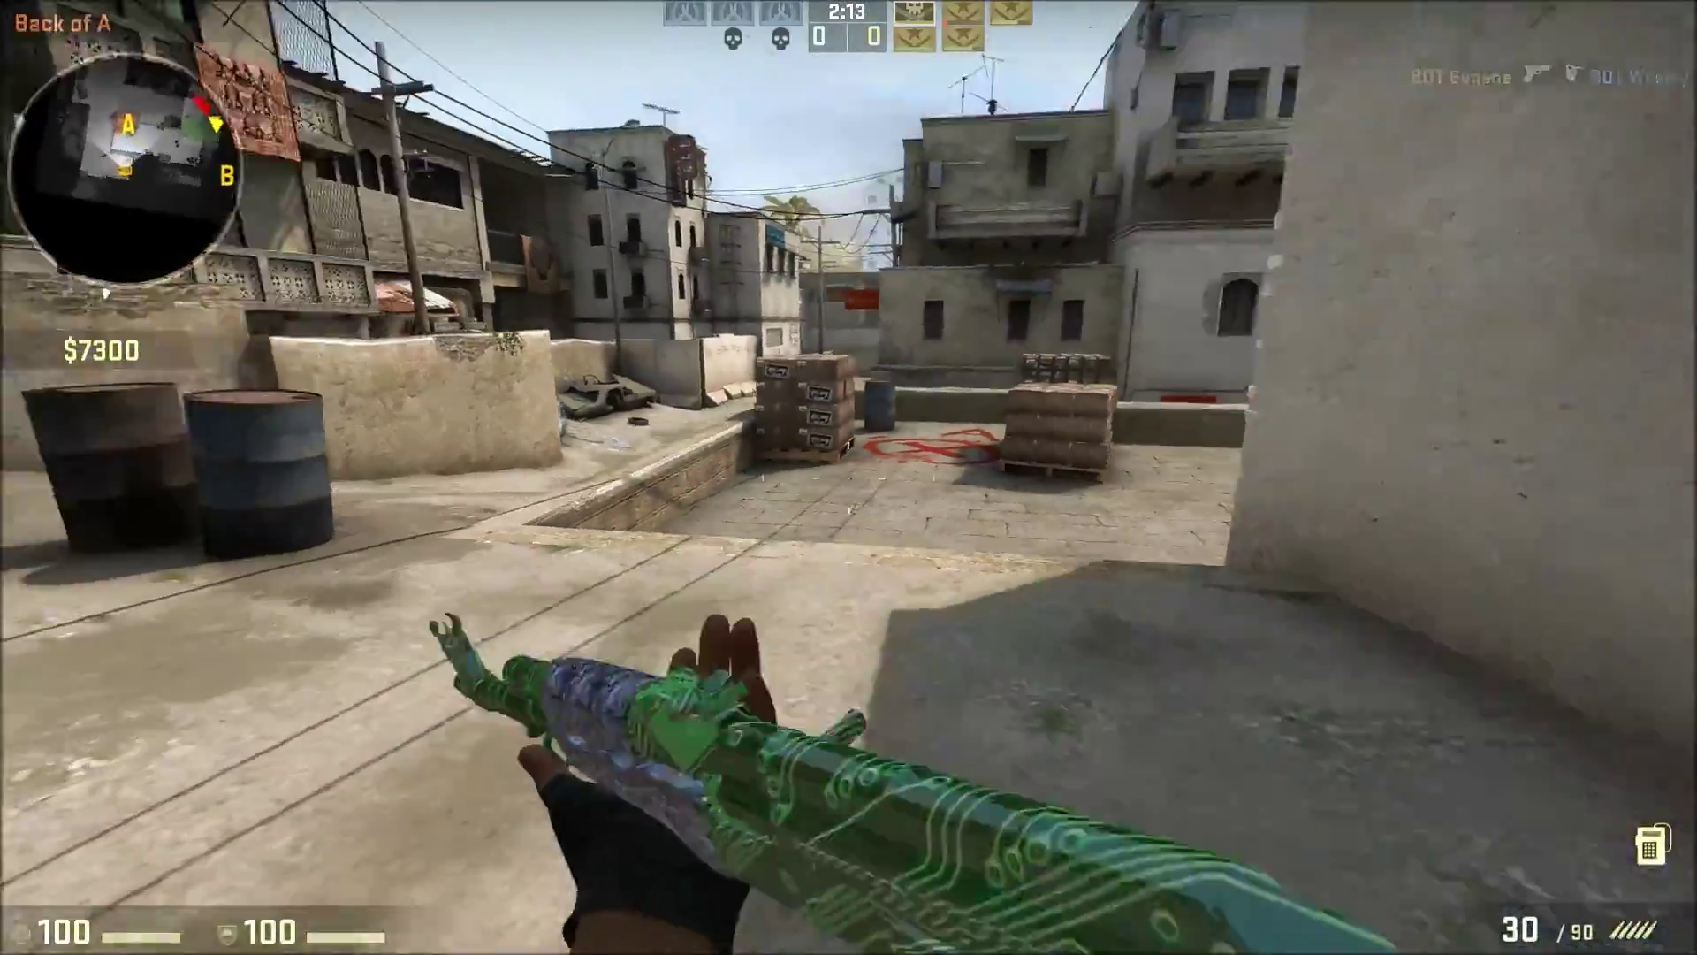
{"action": "key", "text": "w"}
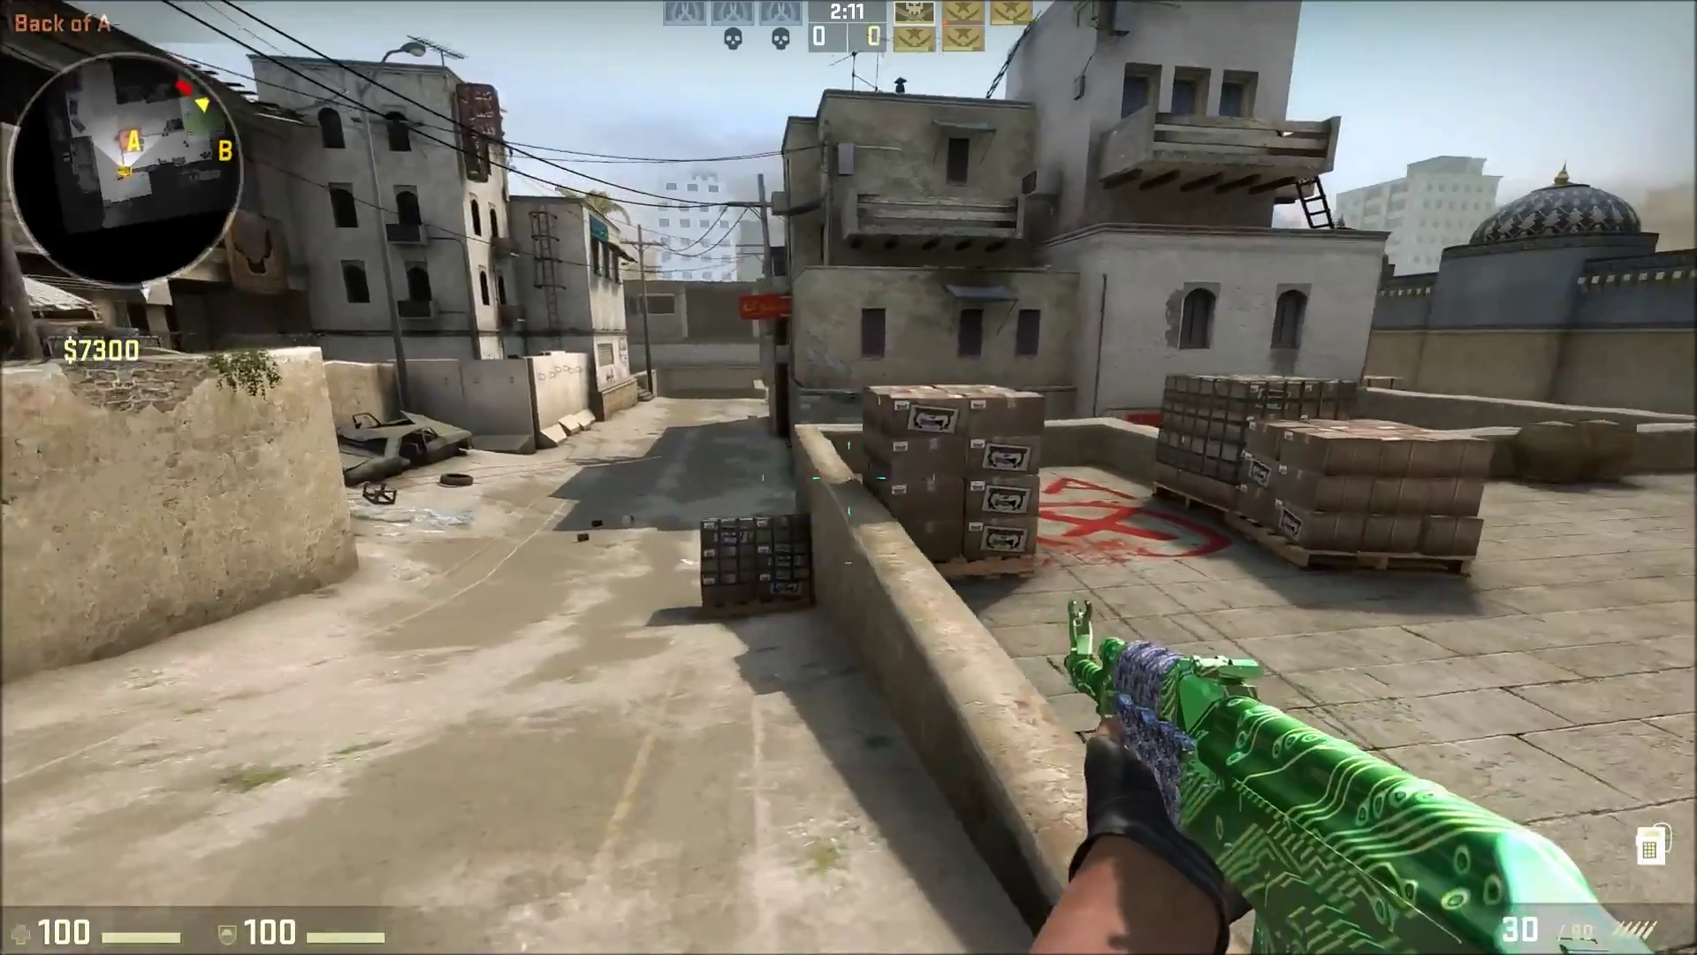
{"action": "key", "text": "space"}
{"action": "key", "text": "w"}
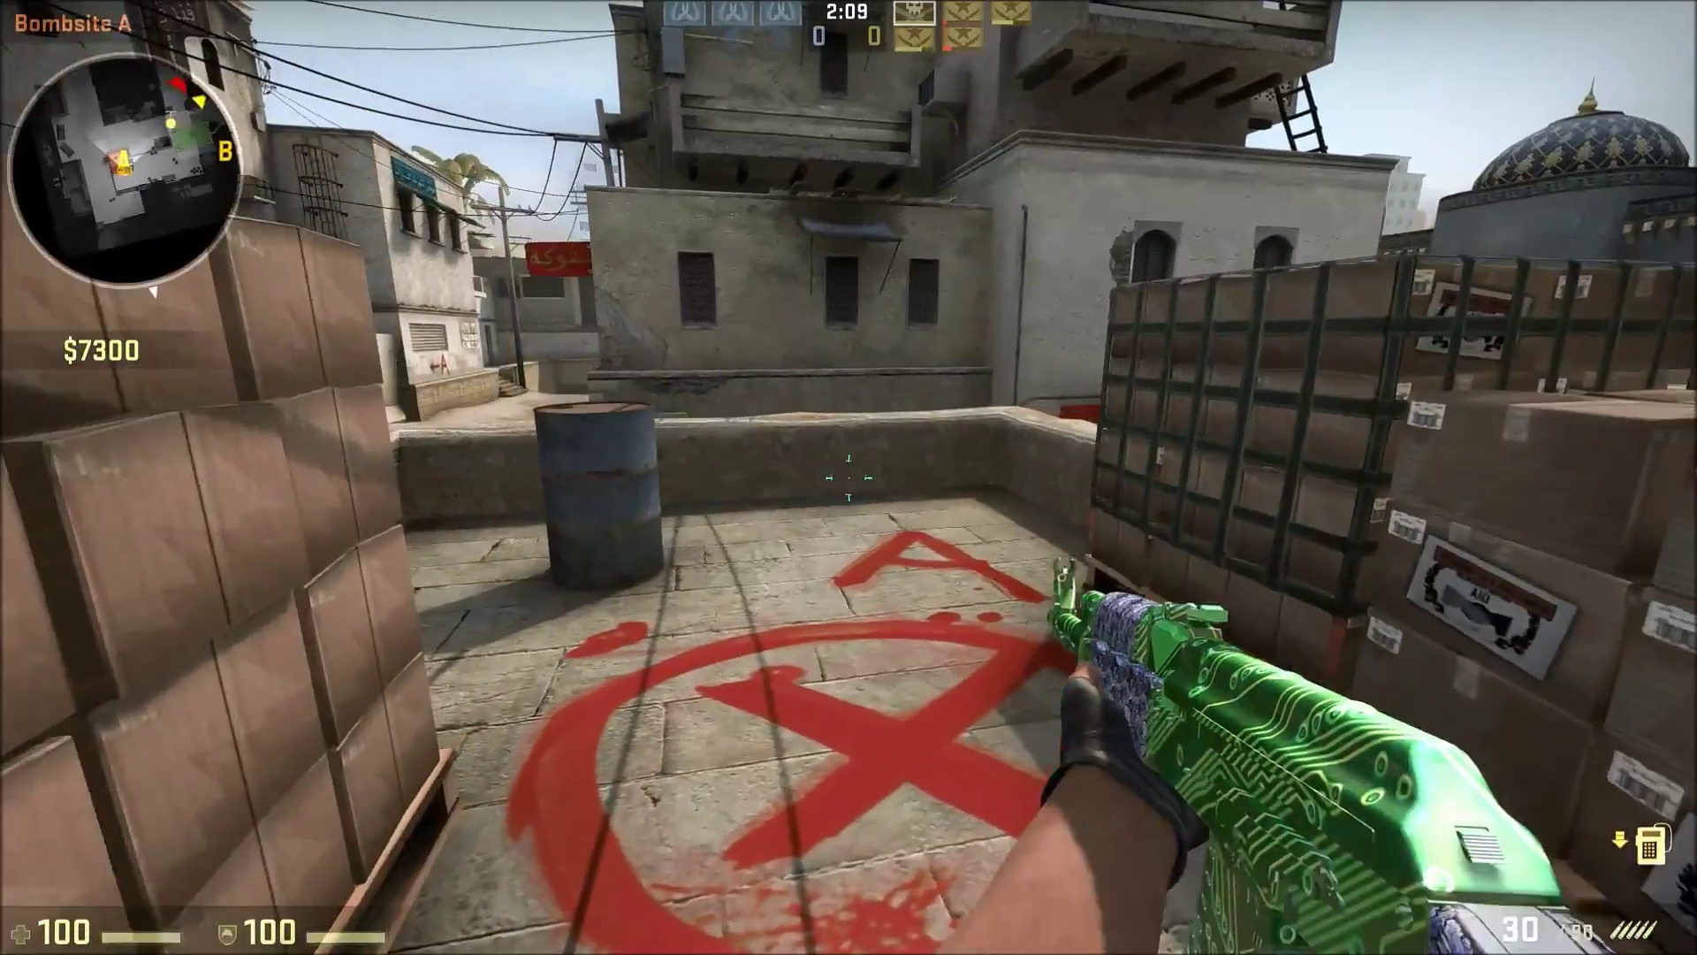
Equip the C4 Explosive on the Bombsite A target and try to plant it
{"action": "key", "text": "5"}
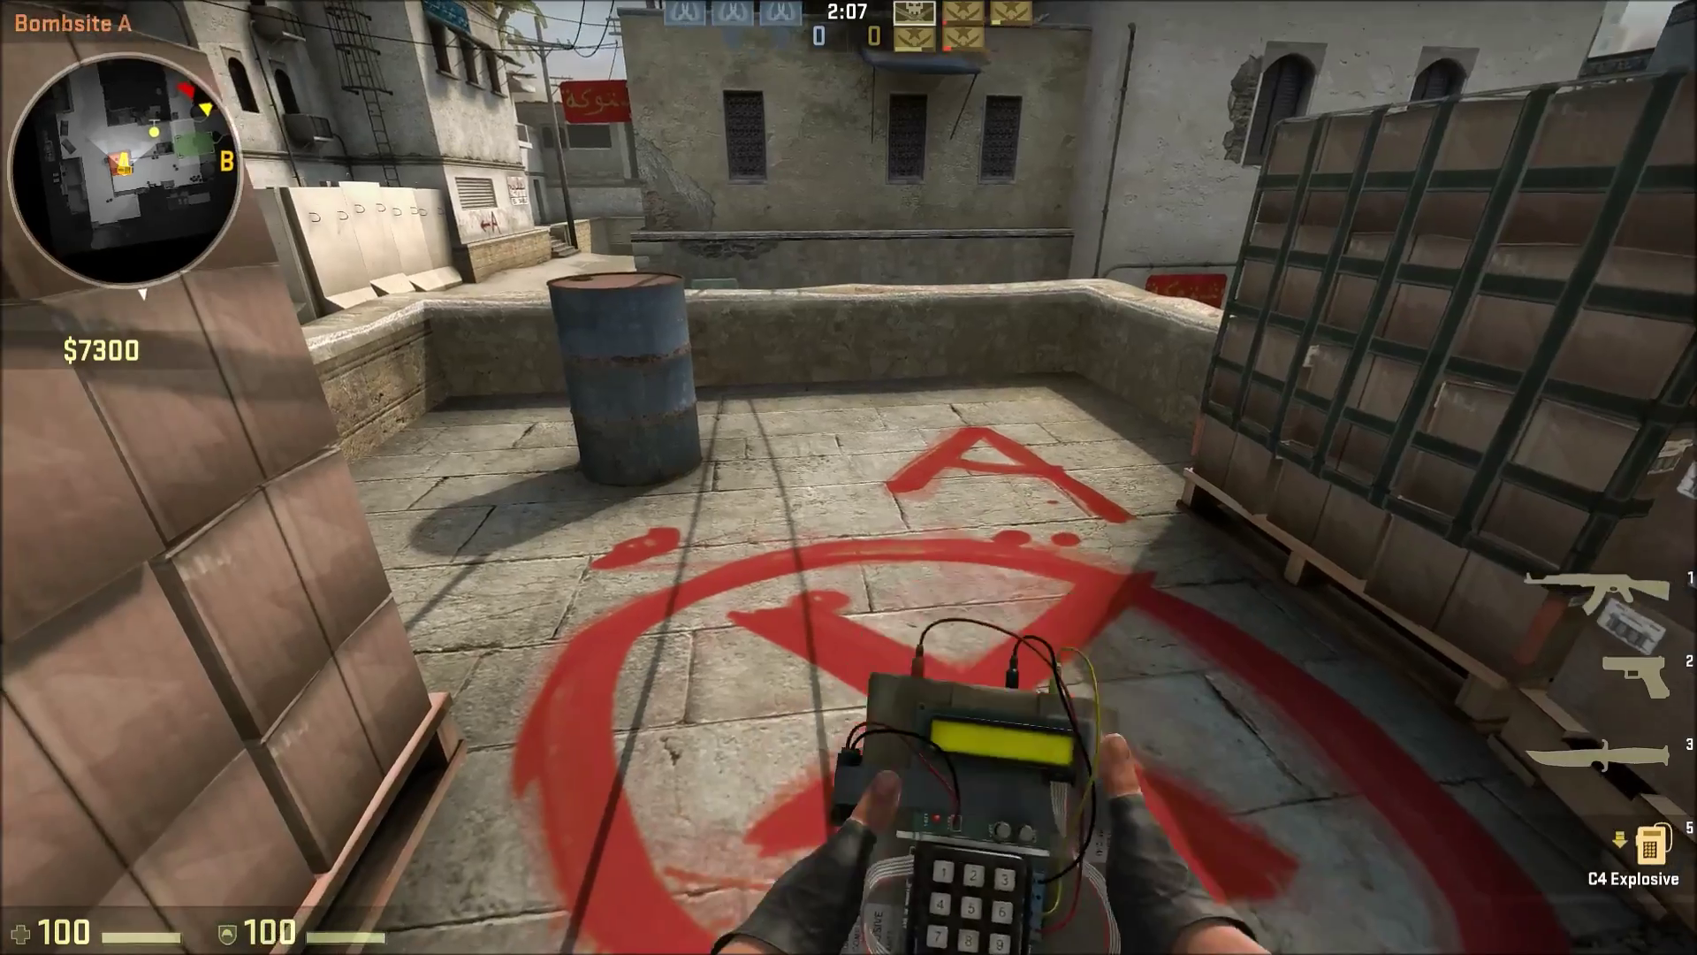
{"action": "key", "text": "w"}
{"action": "left_click", "coordinate": [849, 478]}
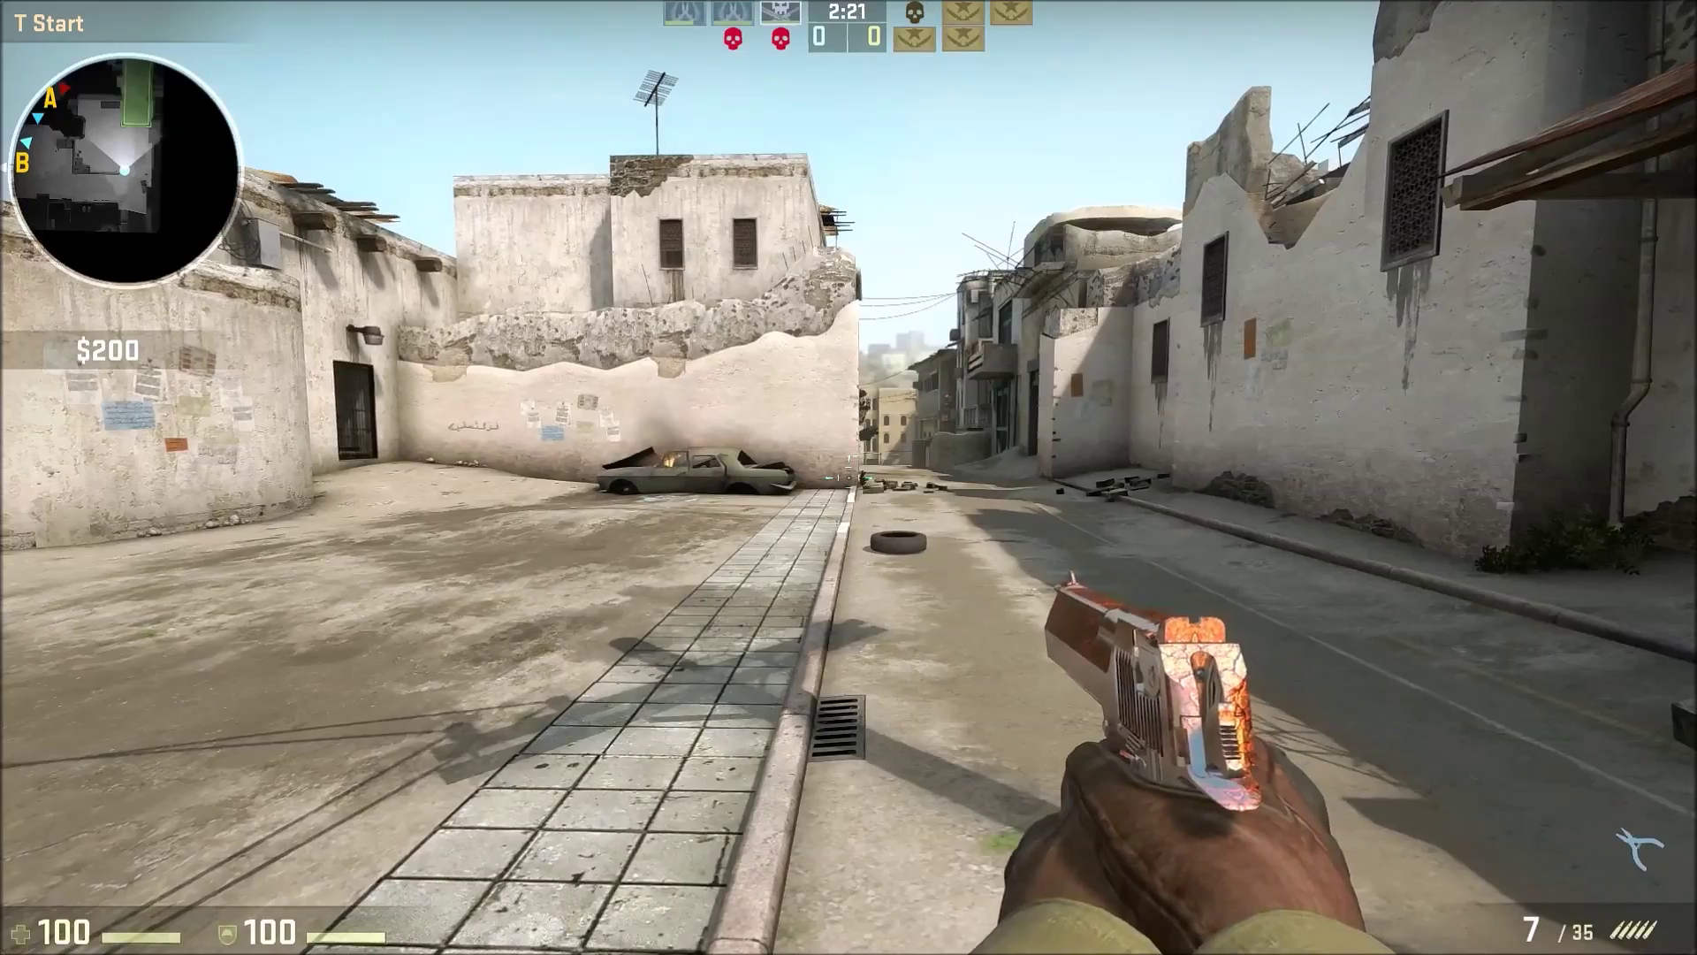
Inspect the orange pistol's skin up close while walking forward from the Terrorist spawn
{"action": "key", "text": "f"}
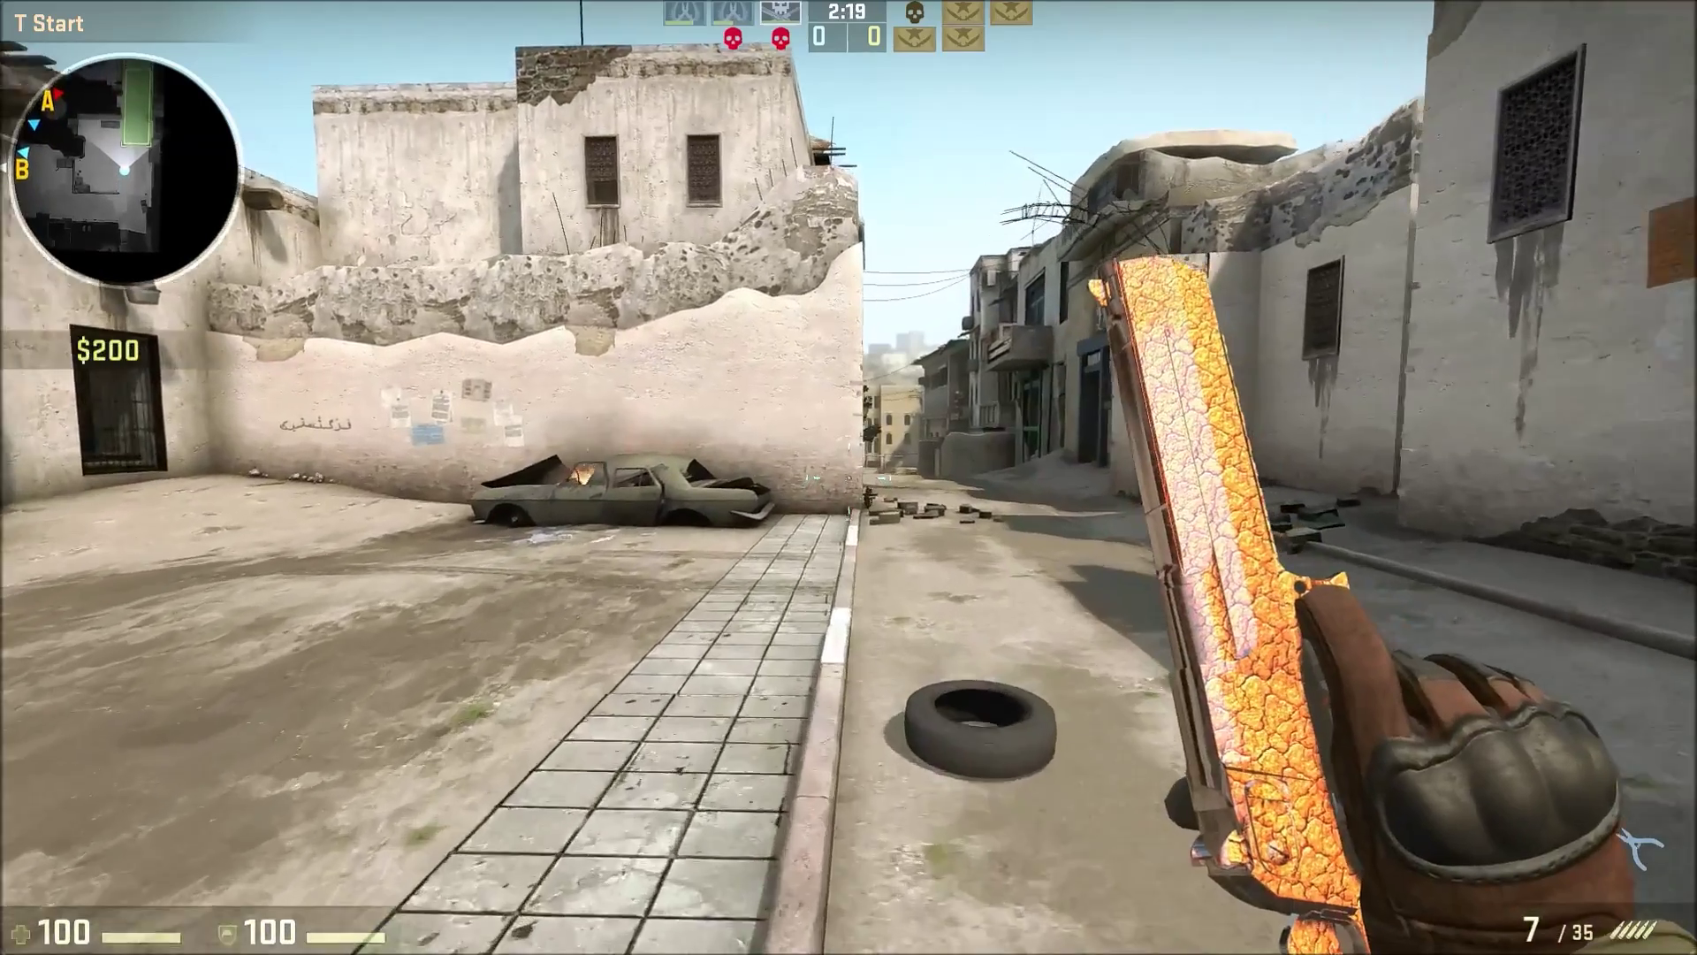
{"action": "key", "text": "w"}
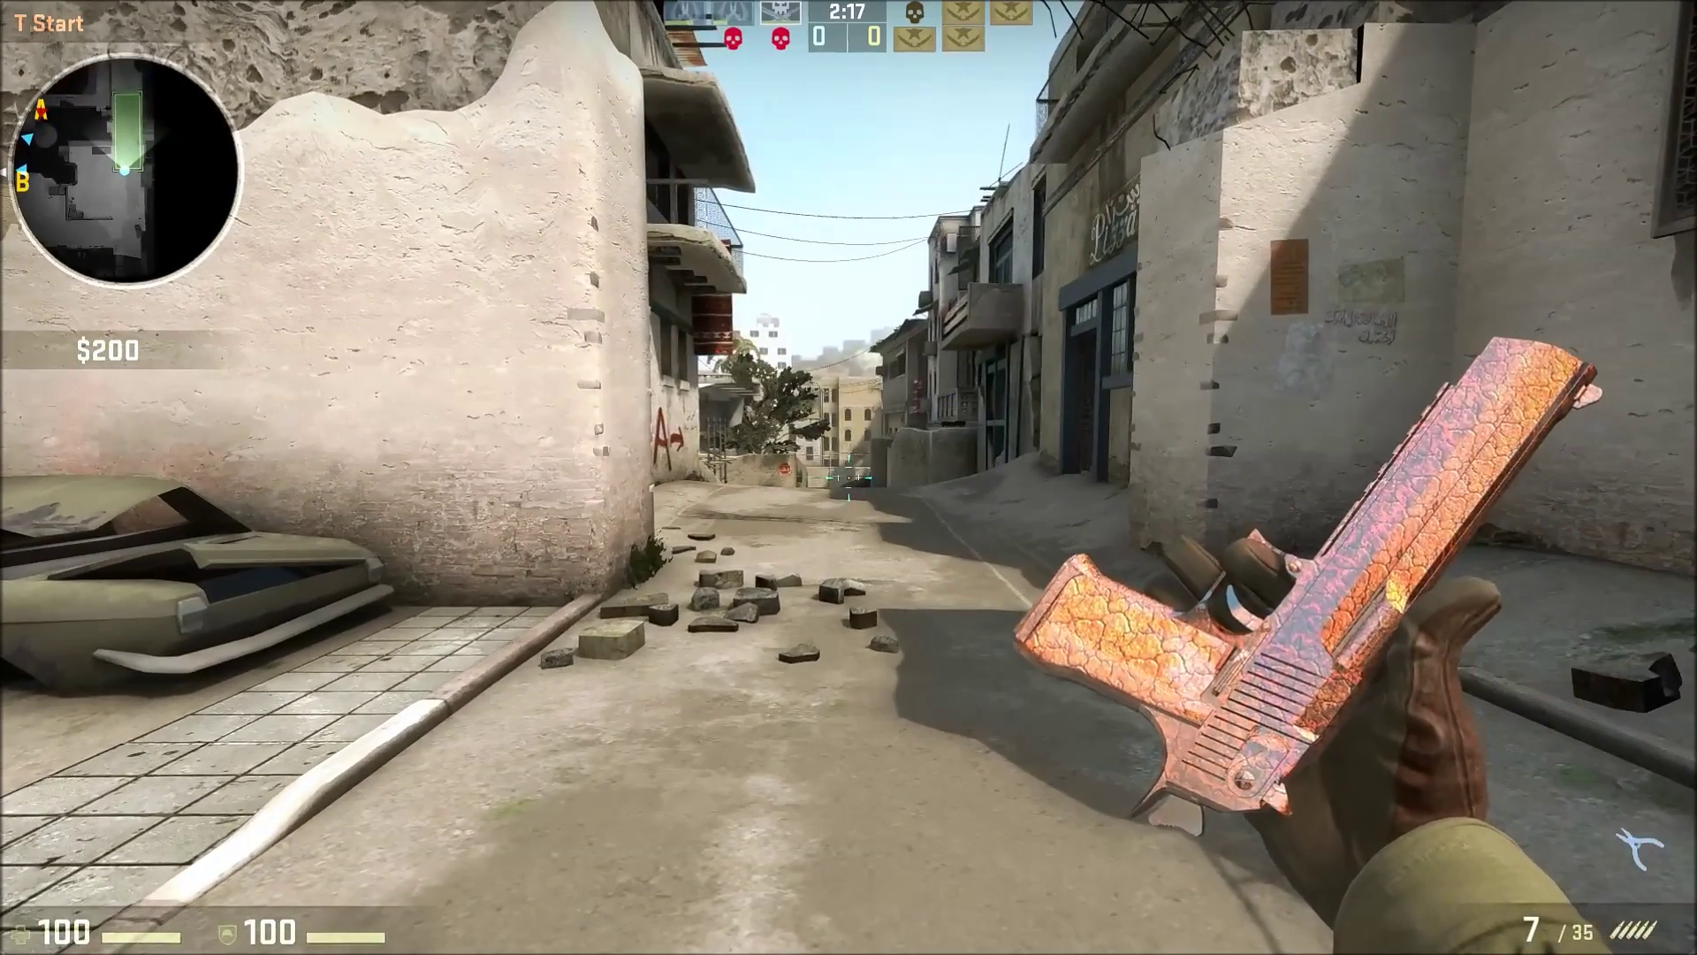